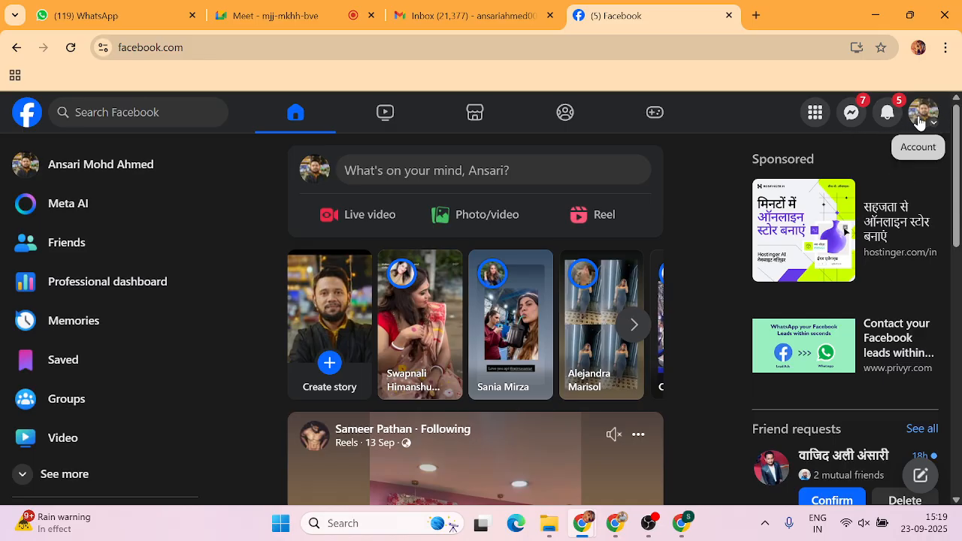
Open the account menu, which lists the personal profile and the Growtech and Purvankara Pages.
{"action": "left_click", "coordinate": [920, 117]}
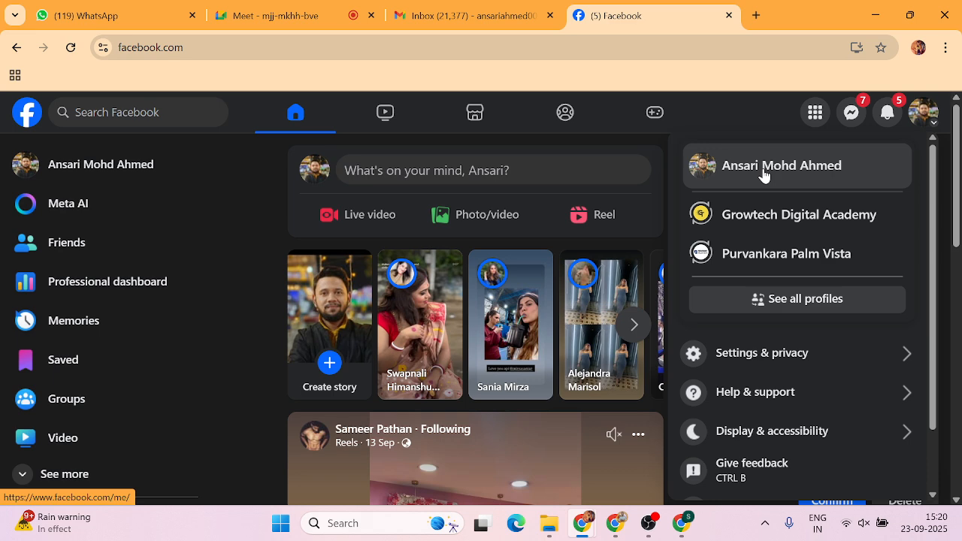
Go from Settings & privacy to Settings, then Accounts Centre's Personal details page.
{"action": "left_click", "coordinate": [736, 360]}
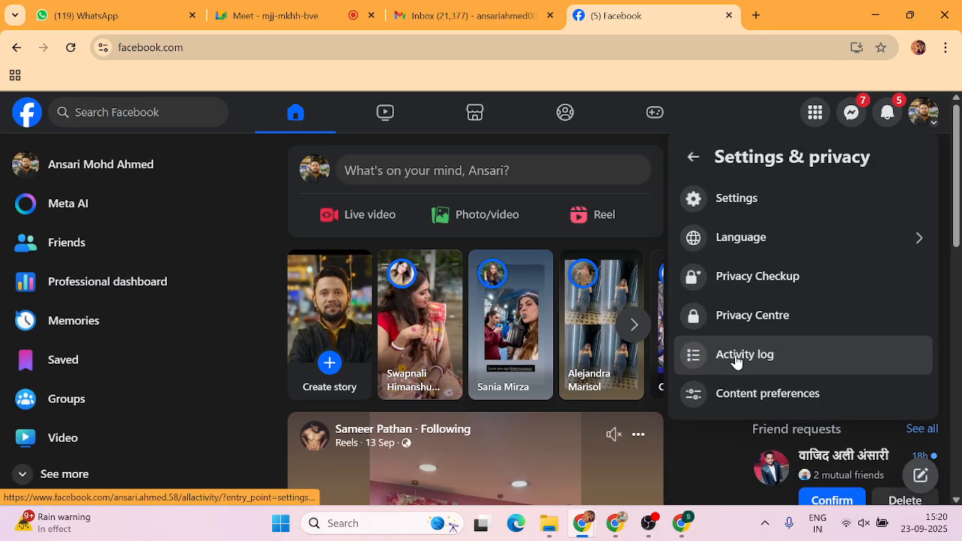
{"action": "left_click", "coordinate": [751, 205]}
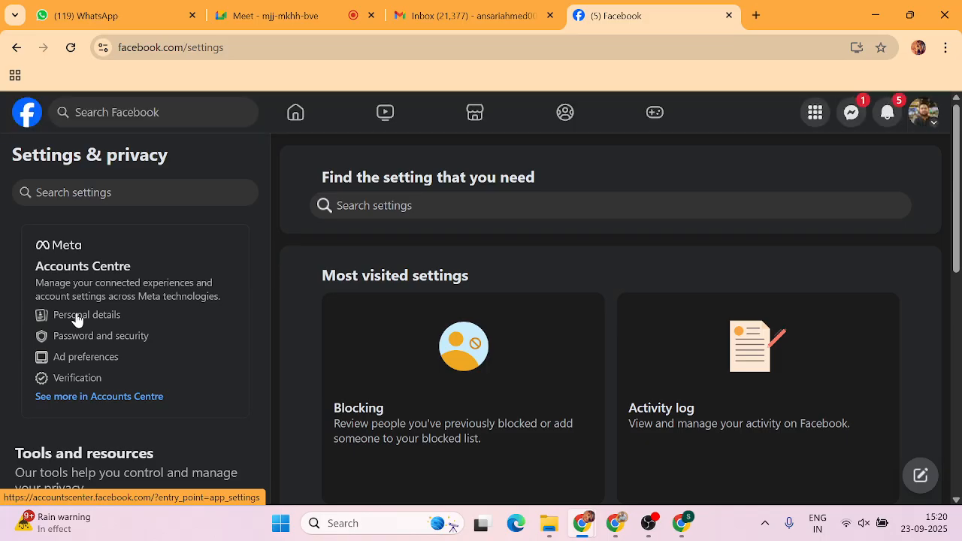
{"action": "left_click", "coordinate": [77, 320]}
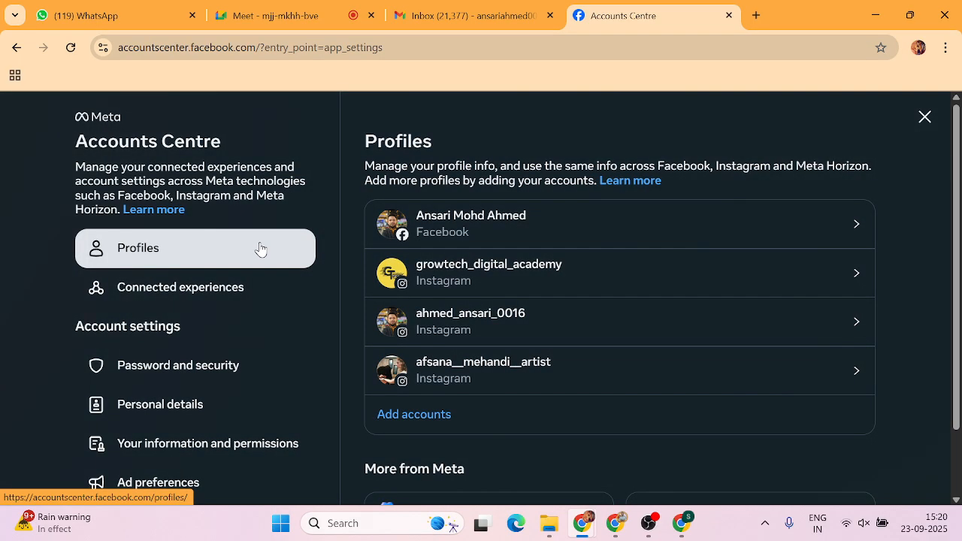
{"action": "left_click", "coordinate": [136, 409]}
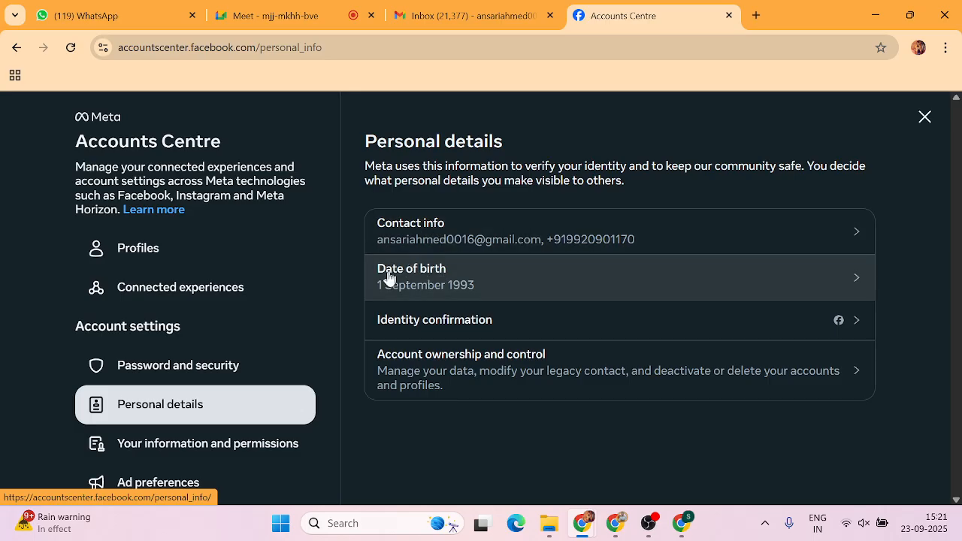
{"action": "left_click", "coordinate": [856, 284]}
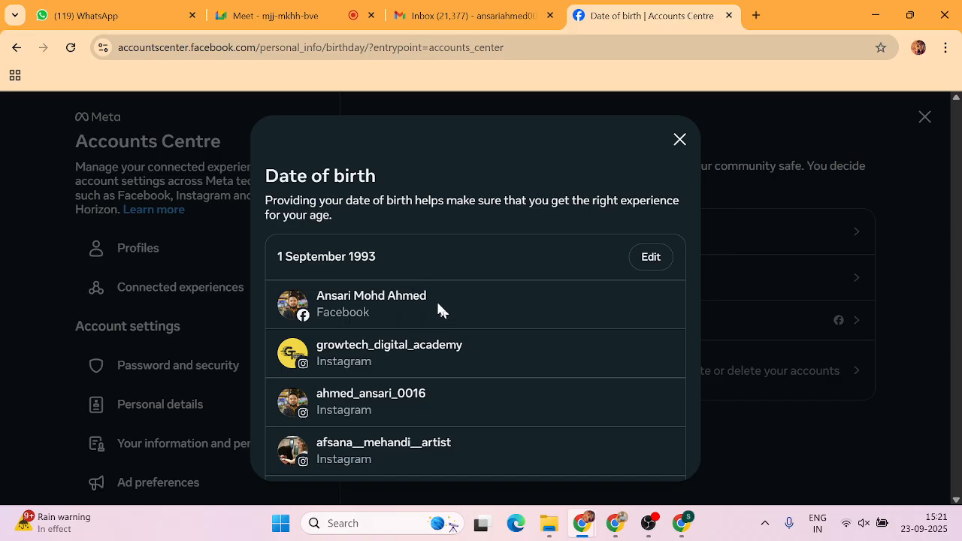
{"action": "left_click", "coordinate": [650, 258]}
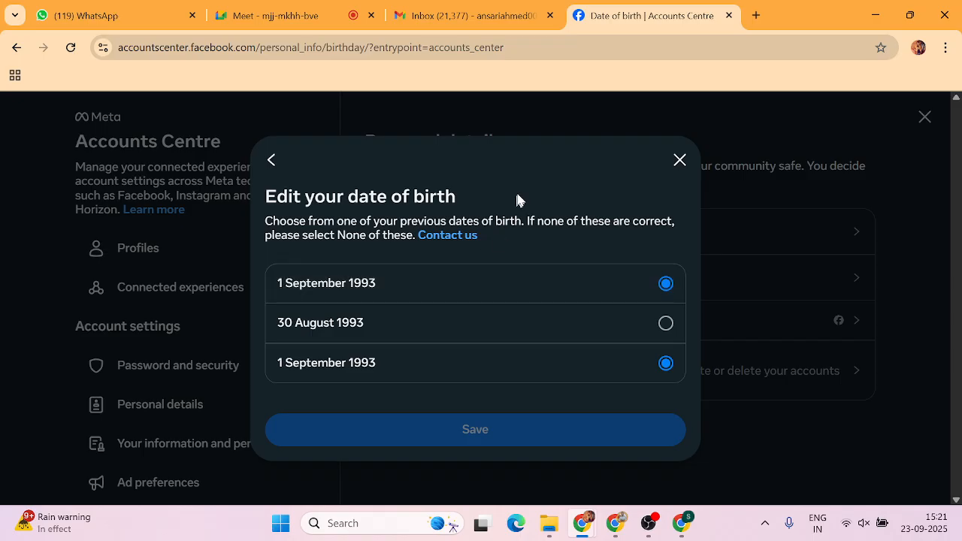
{"action": "left_click", "coordinate": [678, 162]}
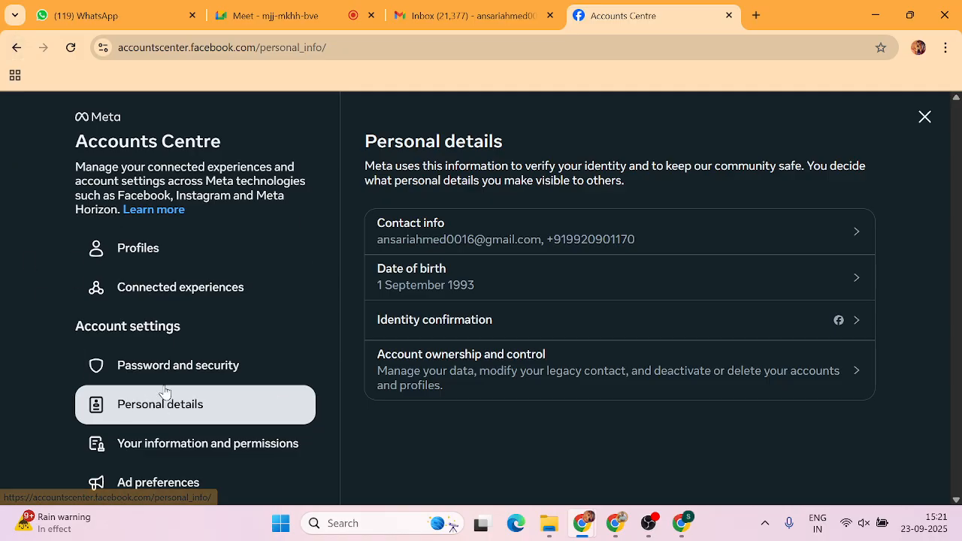
Review the Facebook profile's name fields and 60-day change warning, then close without changes.
{"action": "left_click", "coordinate": [139, 252]}
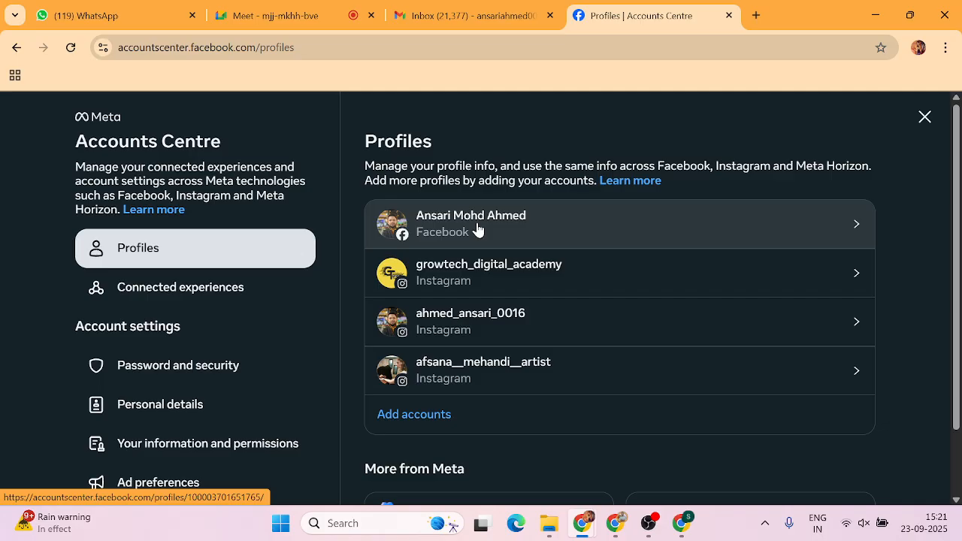
{"action": "left_click", "coordinate": [856, 226]}
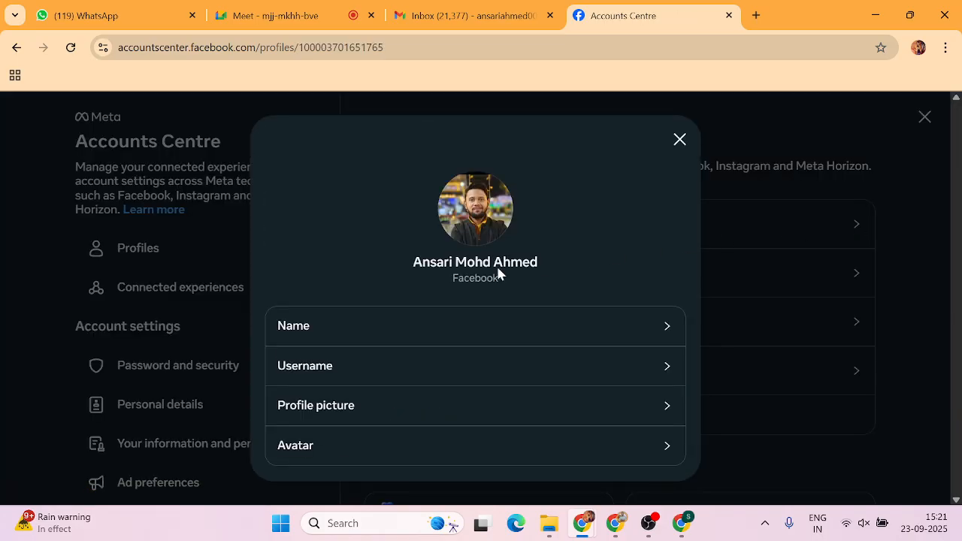
{"action": "left_click", "coordinate": [668, 332]}
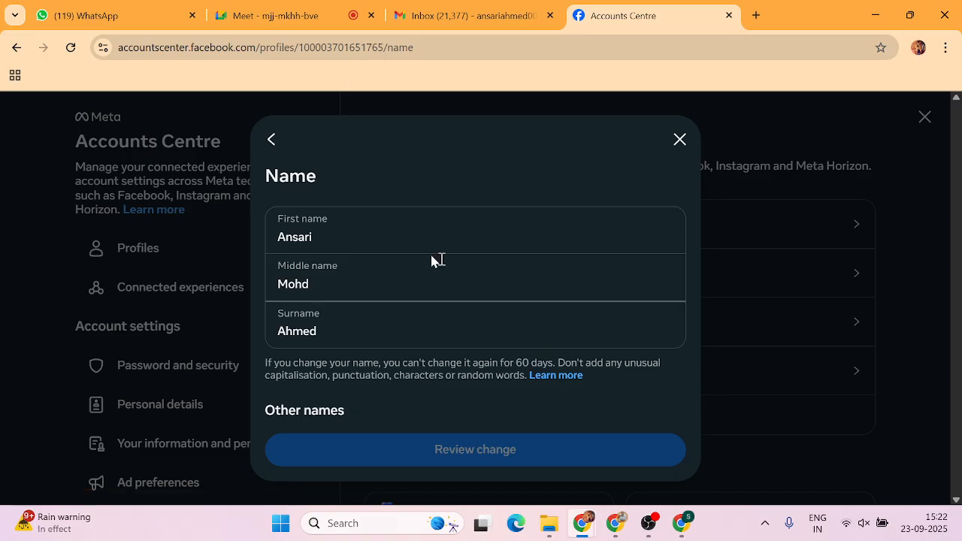
{"action": "left_click", "coordinate": [338, 288]}
{"action": "left_click", "coordinate": [333, 324]}
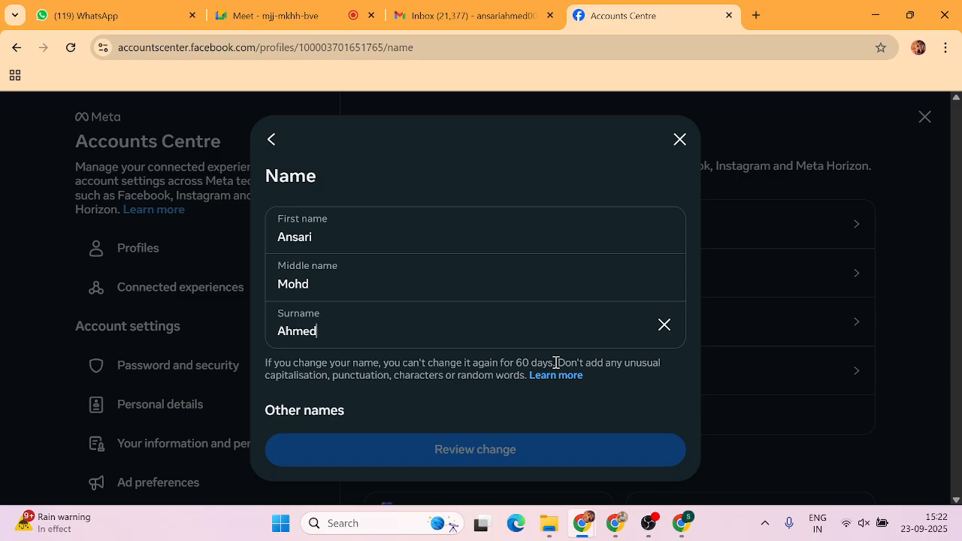
{"action": "left_click_drag", "start_coordinate": [556, 363], "coordinate": [262, 370]}
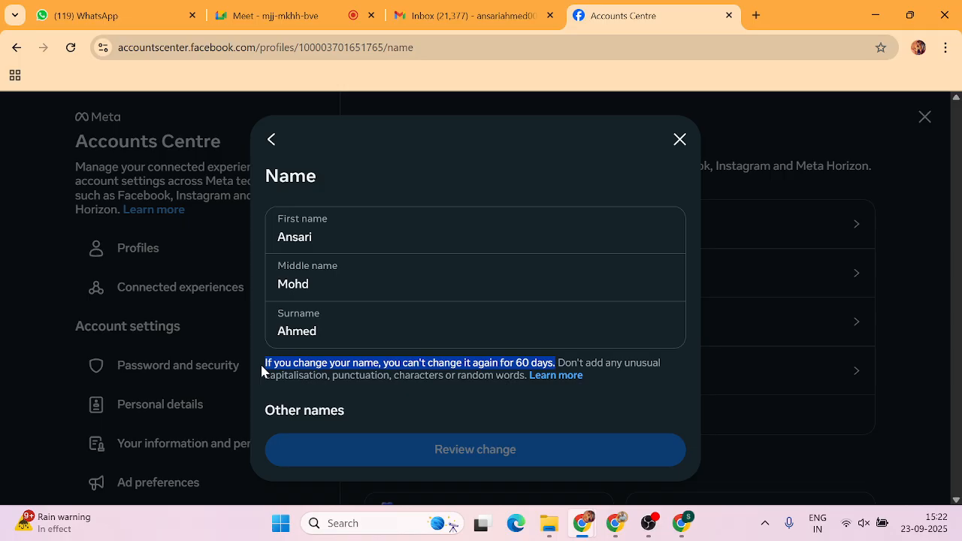
{"action": "left_click", "coordinate": [679, 142]}
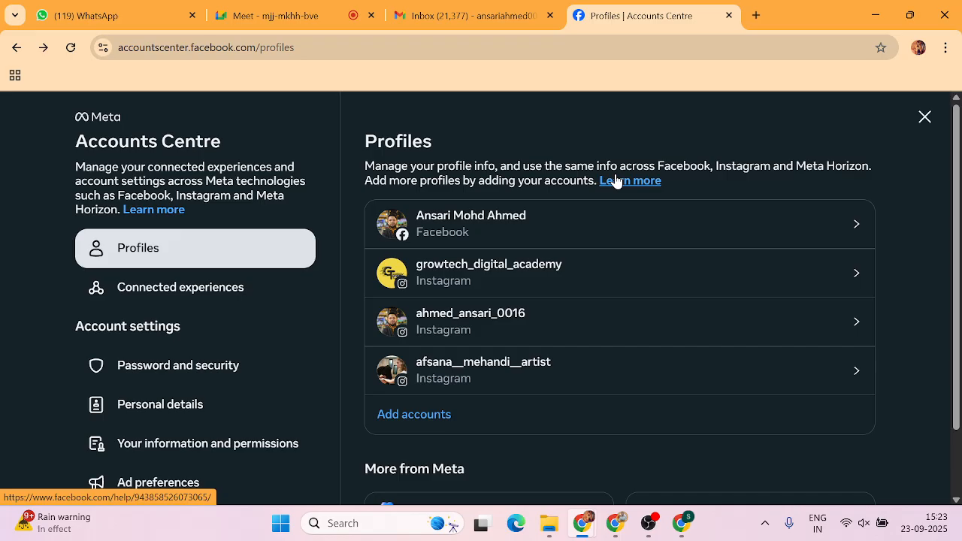
Close Accounts Centre and return to the Facebook home news feed.
{"action": "left_click", "coordinate": [926, 118]}
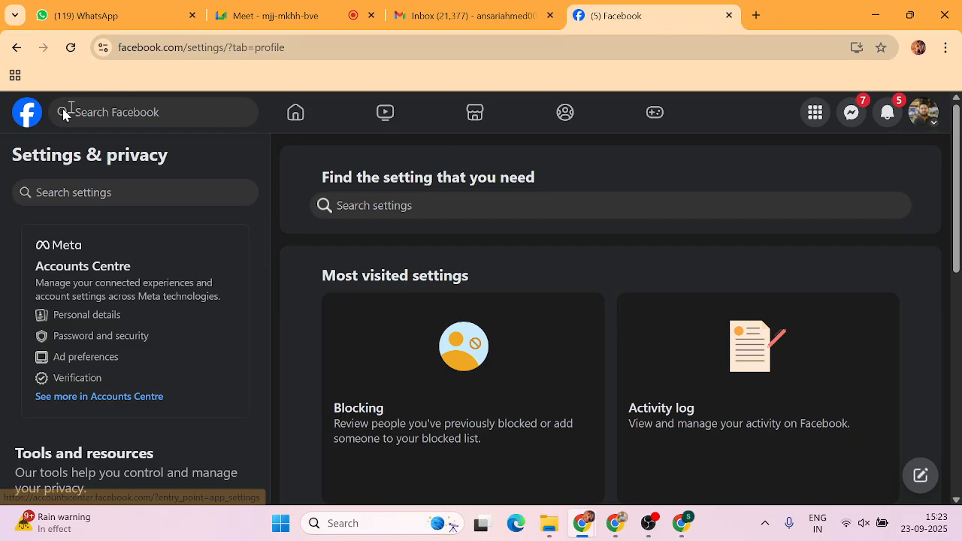
{"action": "left_click", "coordinate": [24, 117]}
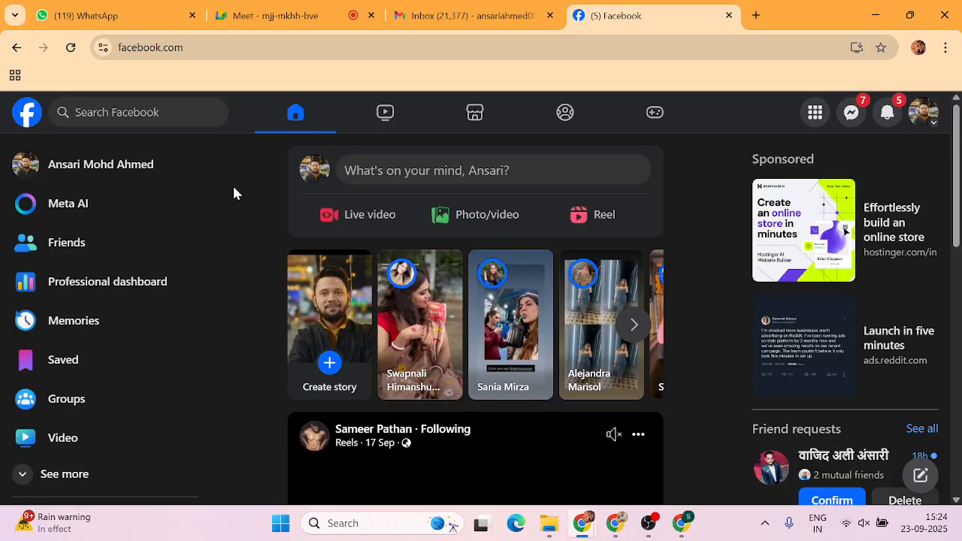
Open your own profile and dismiss the profile picture chooser, keeping the current picture.
{"action": "left_click", "coordinate": [80, 167]}
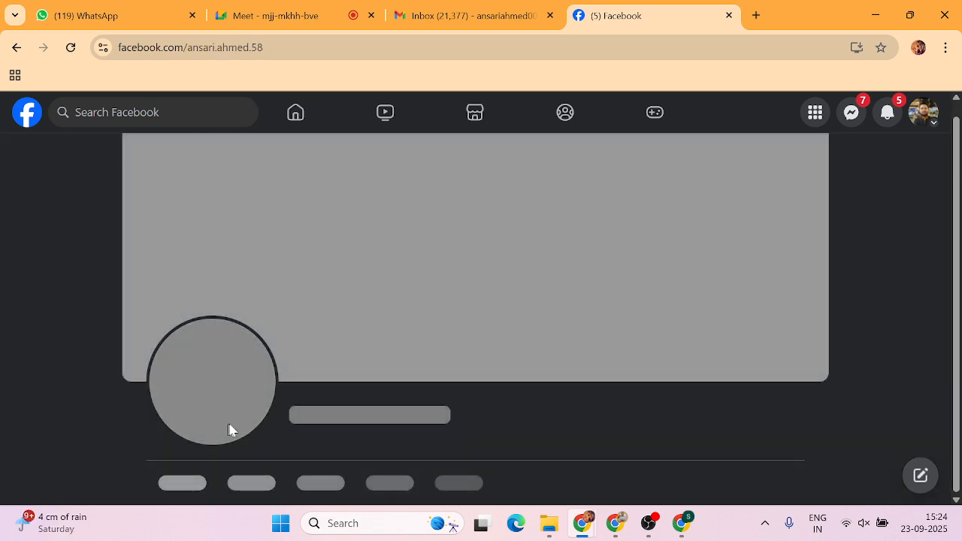
{"action": "scroll", "coordinate": [225, 413], "scroll_direction": "down", "scroll_amount": 2}
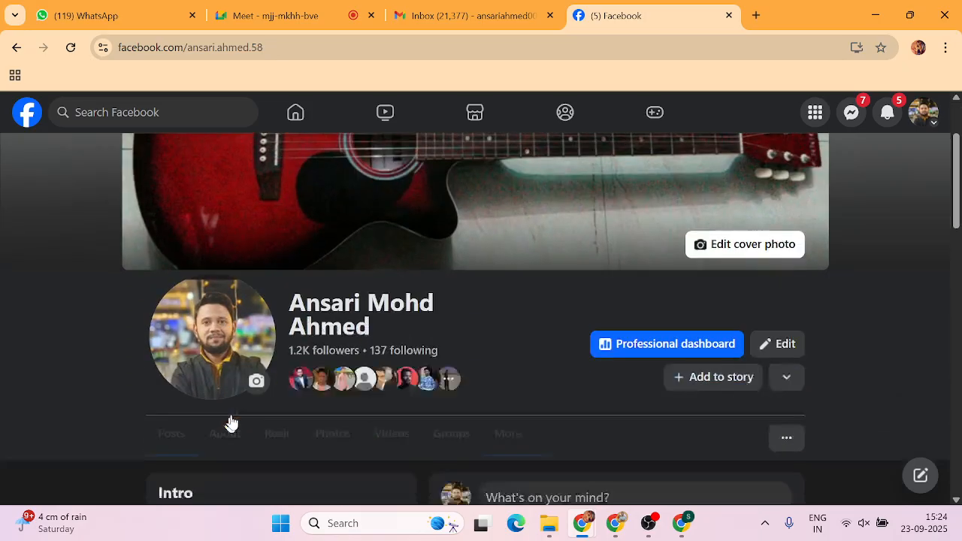
{"action": "left_click", "coordinate": [255, 344]}
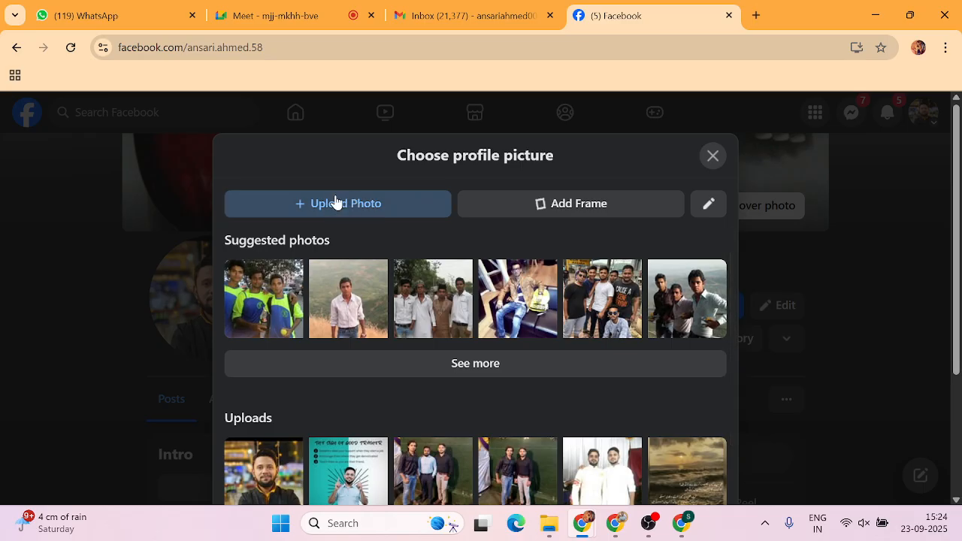
{"action": "left_click", "coordinate": [718, 160]}
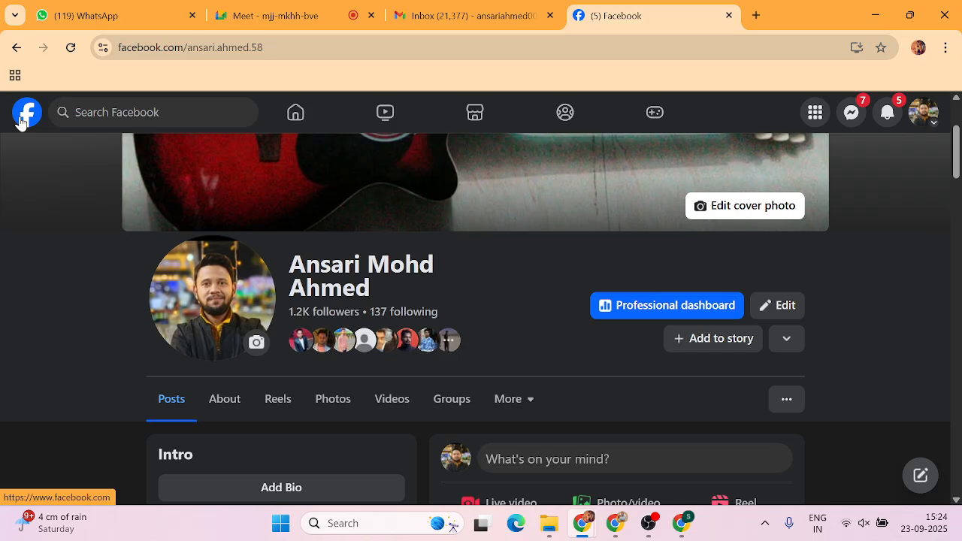
Reach the full Settings page through the account menu's Settings & privacy entry.
{"action": "left_click", "coordinate": [923, 112]}
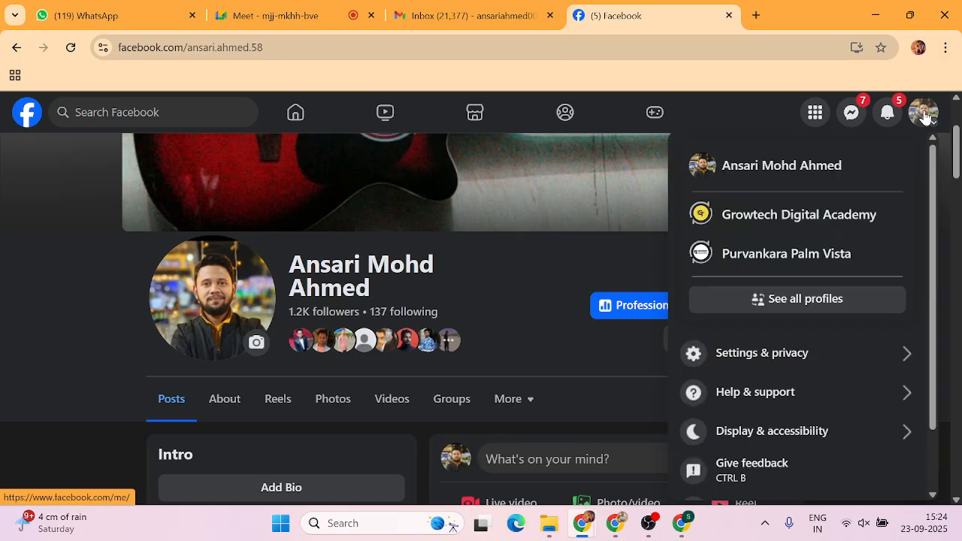
{"action": "left_click", "coordinate": [769, 362]}
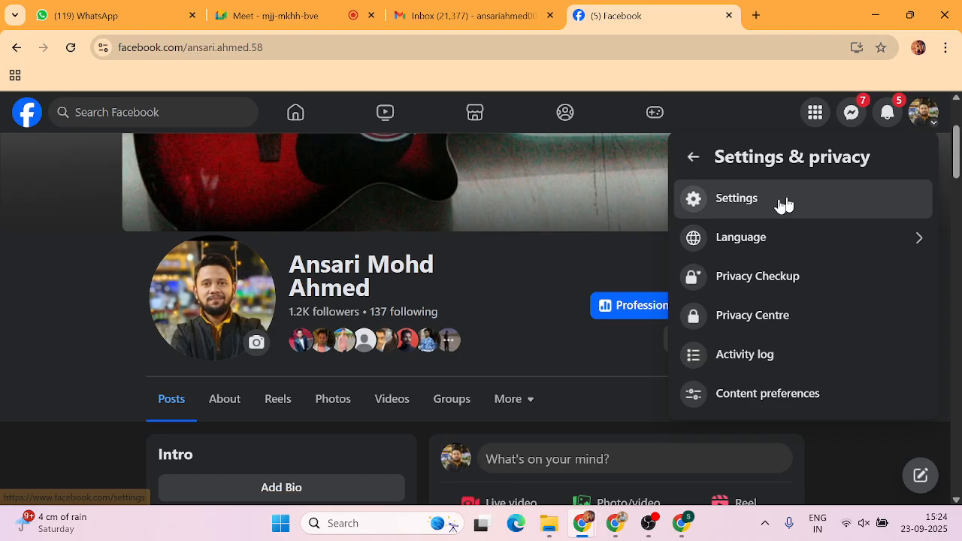
{"action": "left_click", "coordinate": [745, 206]}
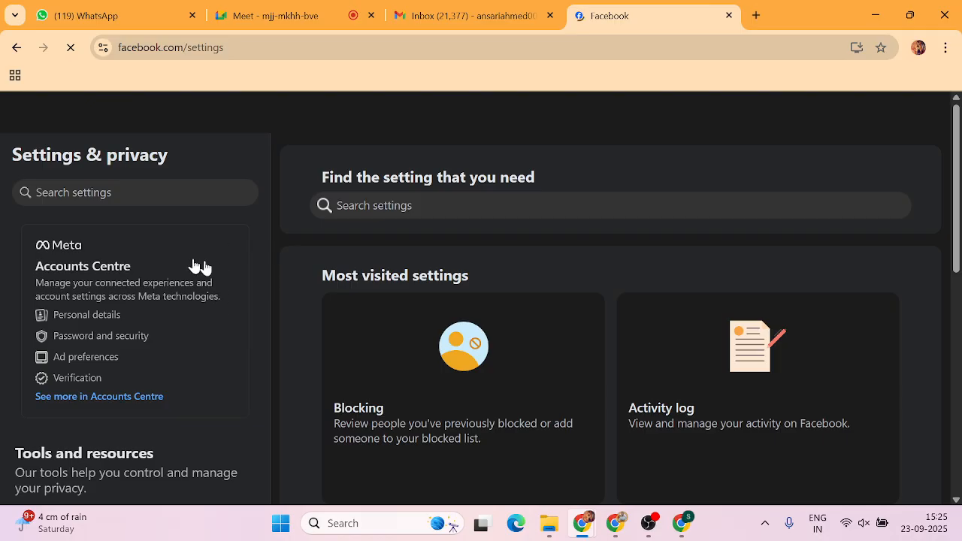
Move from Accounts Centre to the Password and security page.
{"action": "left_click", "coordinate": [79, 317]}
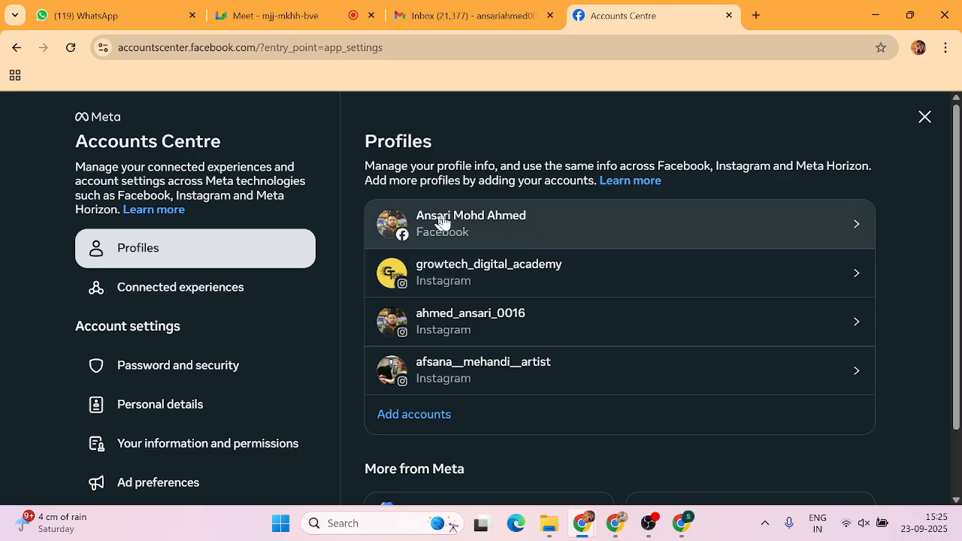
{"action": "scroll", "coordinate": [188, 342], "scroll_direction": "down", "scroll_amount": 1}
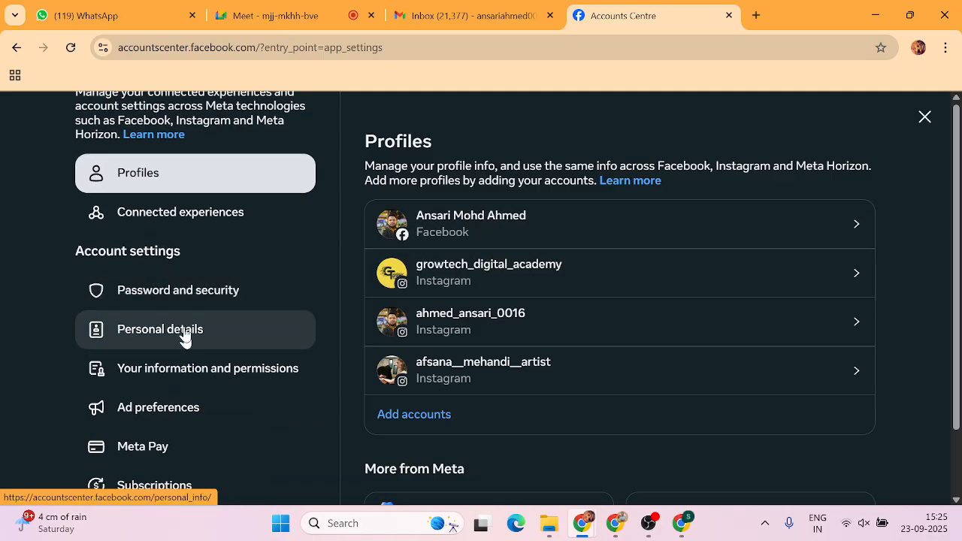
{"action": "left_click", "coordinate": [174, 295]}
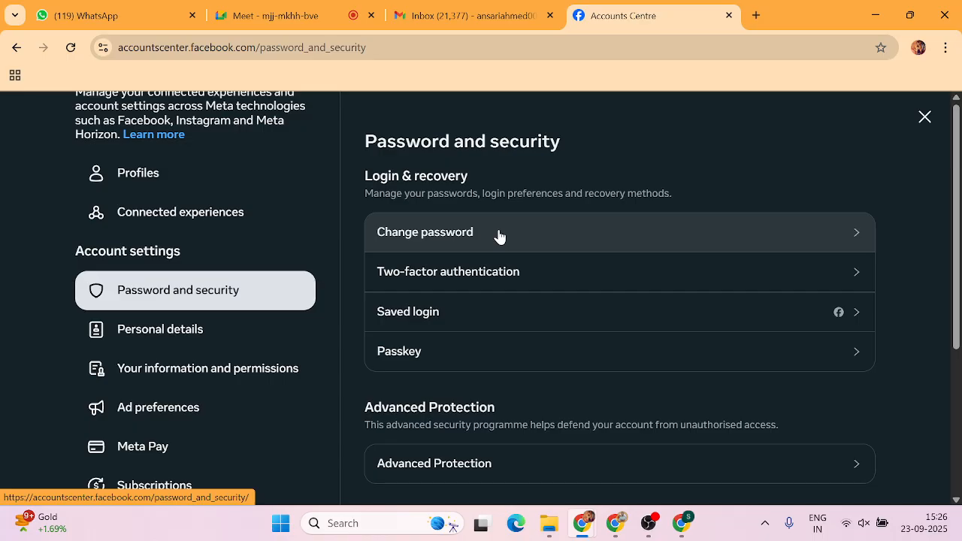
Attempt two-factor setup for the Facebook account, dismiss the can't-change notice, and close the chooser.
{"action": "left_click", "coordinate": [528, 270]}
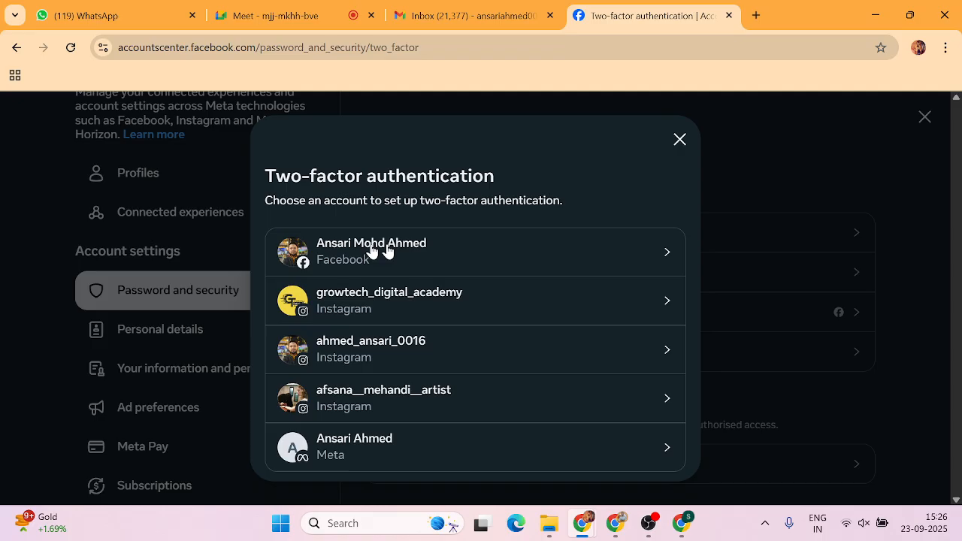
{"action": "left_click", "coordinate": [496, 250]}
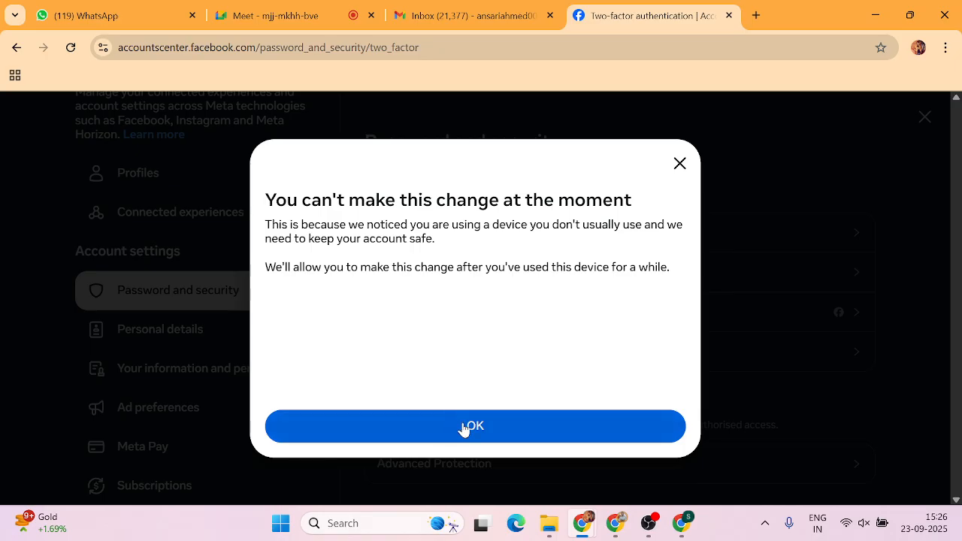
{"action": "left_click", "coordinate": [463, 428]}
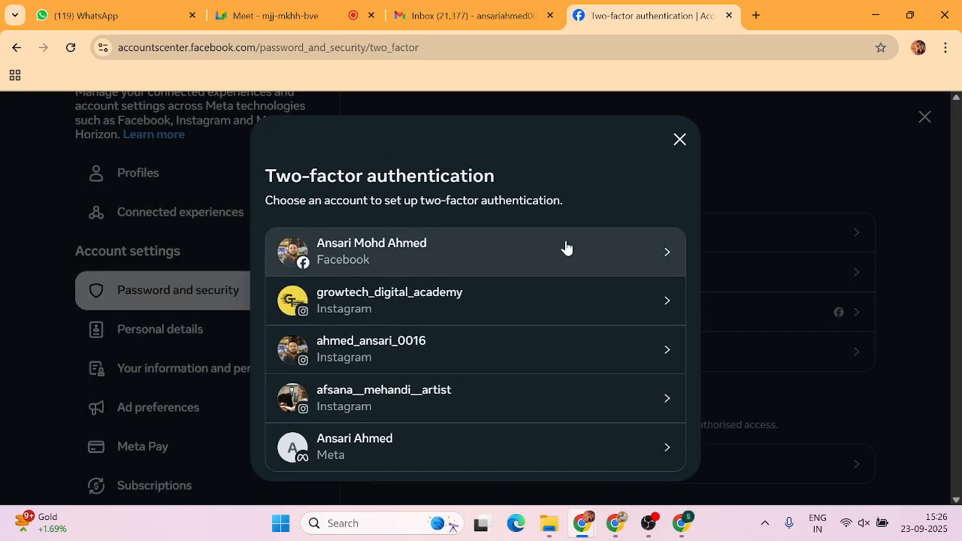
{"action": "left_click", "coordinate": [679, 141]}
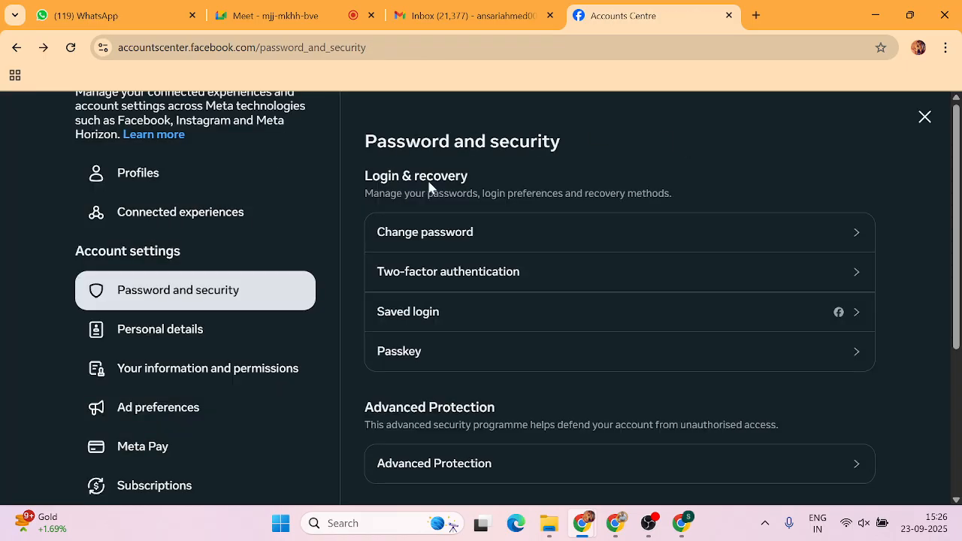
Open Identity confirmation from Personal details and read the Confirm your identity page in its new tab.
{"action": "left_click", "coordinate": [151, 333]}
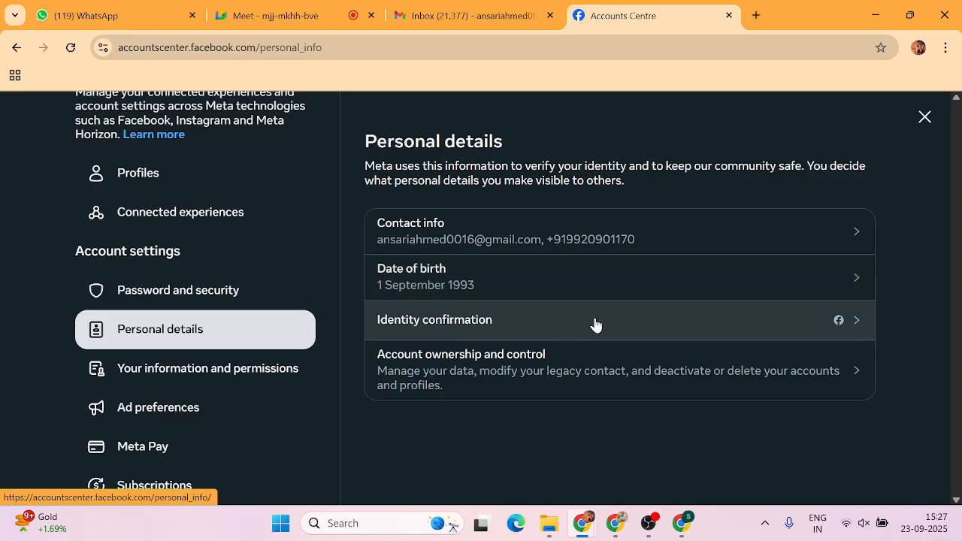
{"action": "left_click", "coordinate": [859, 322]}
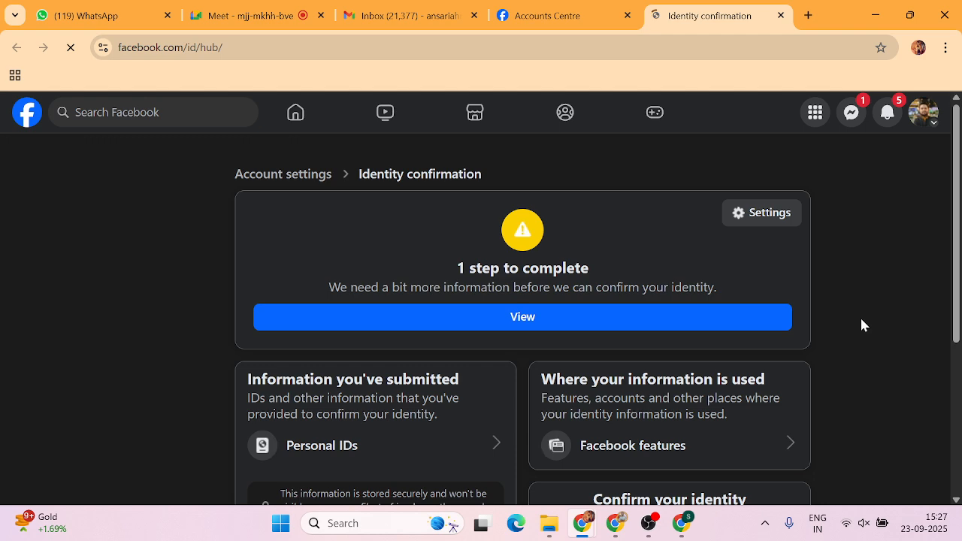
{"action": "scroll", "coordinate": [537, 311], "scroll_direction": "down", "scroll_amount": 3}
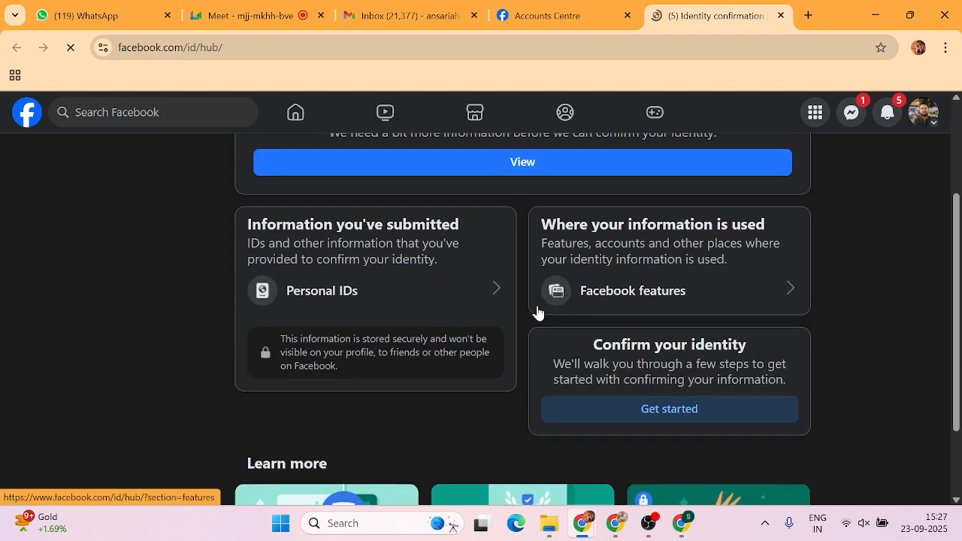
{"action": "scroll", "coordinate": [537, 311], "scroll_direction": "up", "scroll_amount": 3}
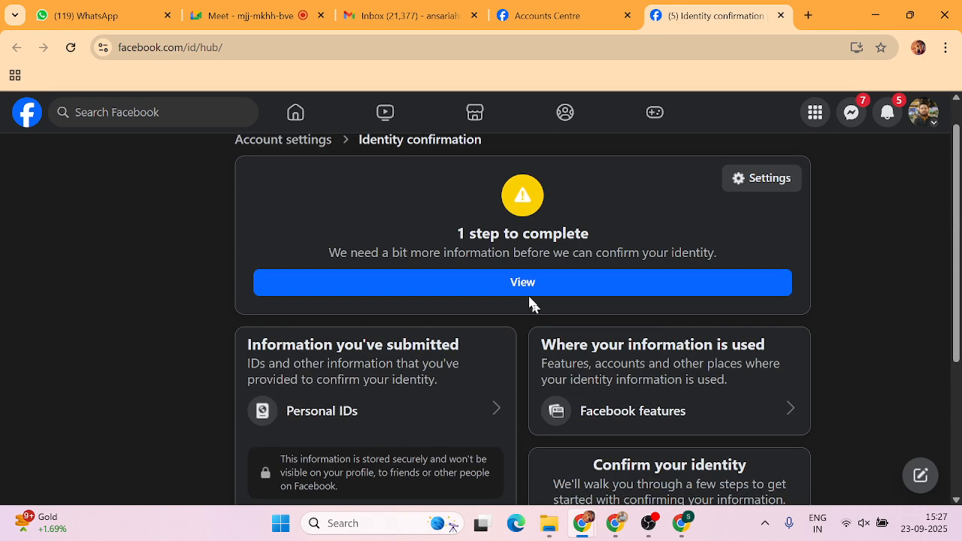
{"action": "scroll", "coordinate": [528, 290], "scroll_direction": "down", "scroll_amount": 2}
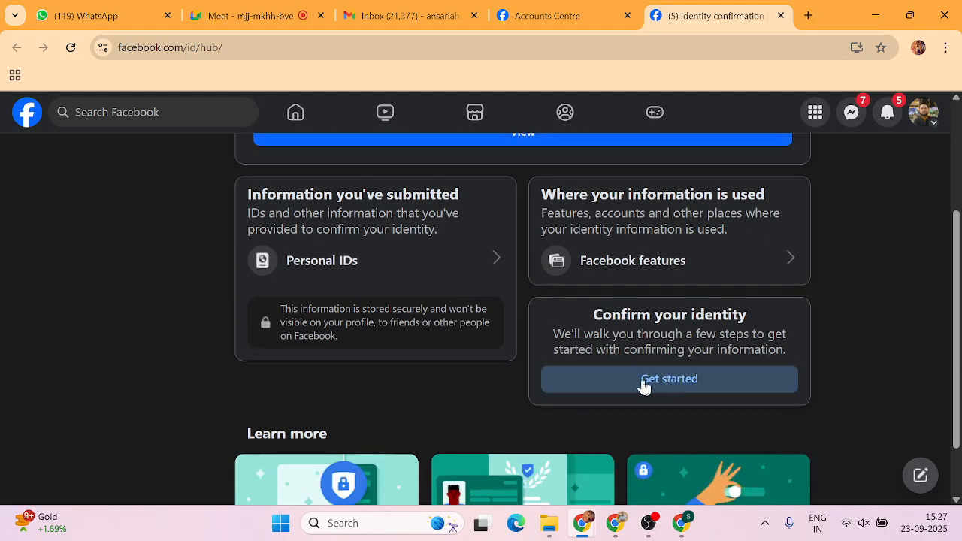
{"action": "left_click_drag", "start_coordinate": [590, 315], "coordinate": [762, 318]}
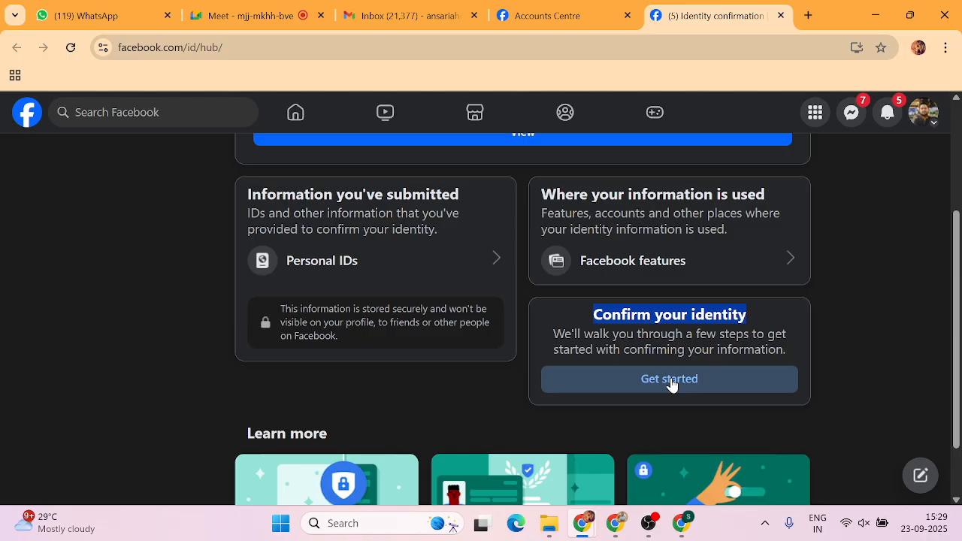
{"action": "left_click", "coordinate": [838, 319]}
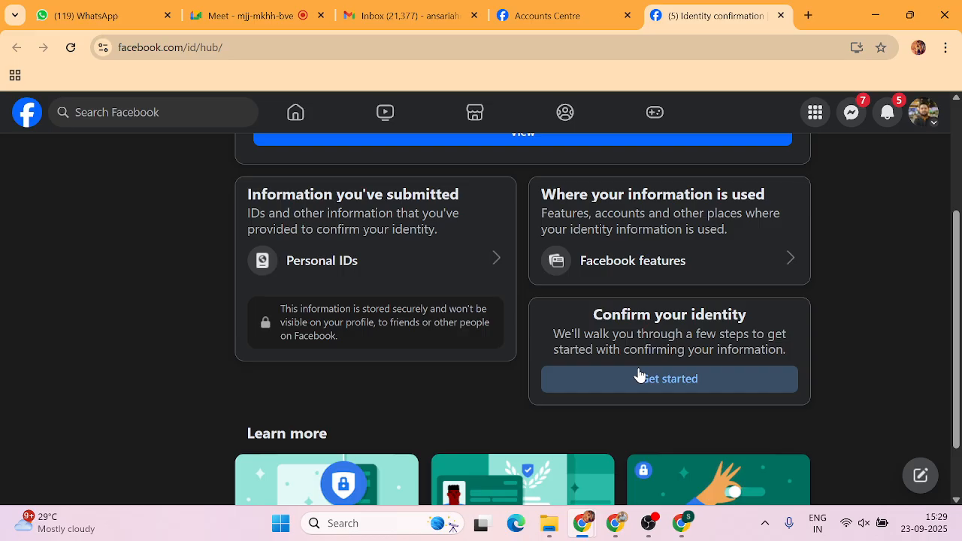
{"action": "scroll", "coordinate": [638, 376], "scroll_direction": "up", "scroll_amount": 2}
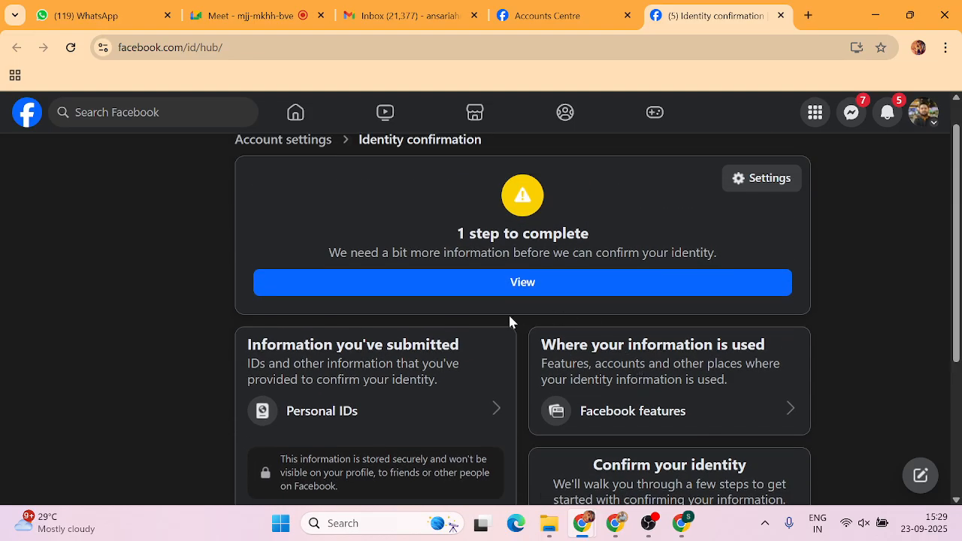
{"action": "left_click_drag", "start_coordinate": [323, 251], "coordinate": [723, 270]}
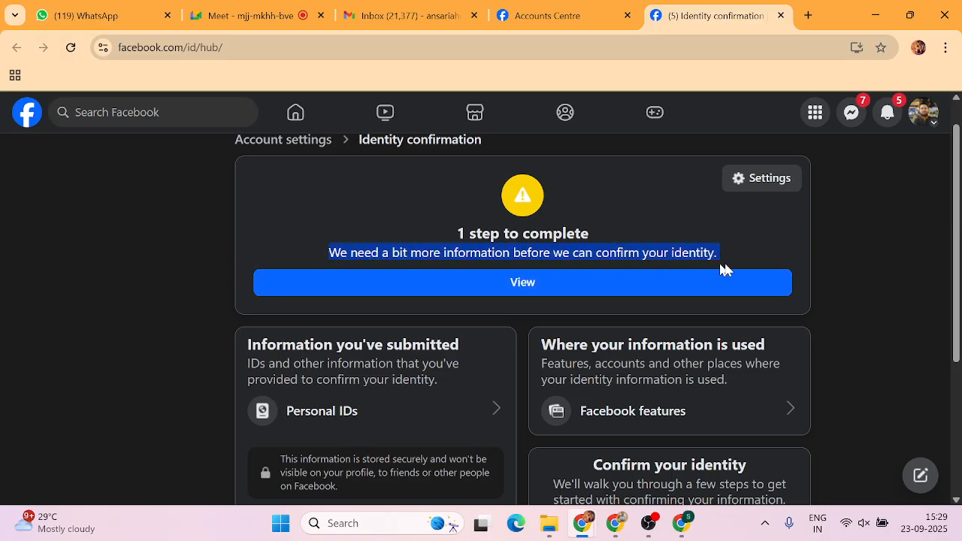
{"action": "left_click", "coordinate": [764, 259]}
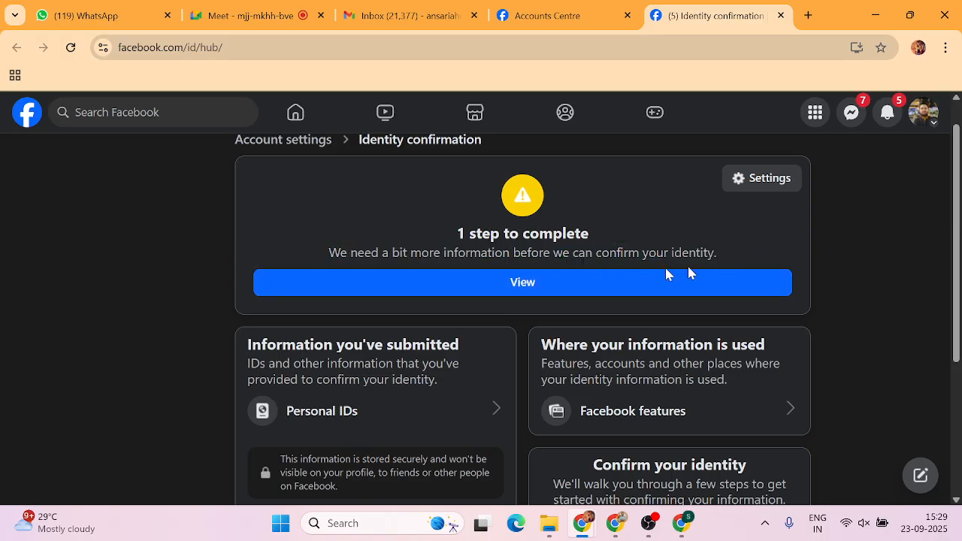
{"action": "left_click", "coordinate": [520, 284]}
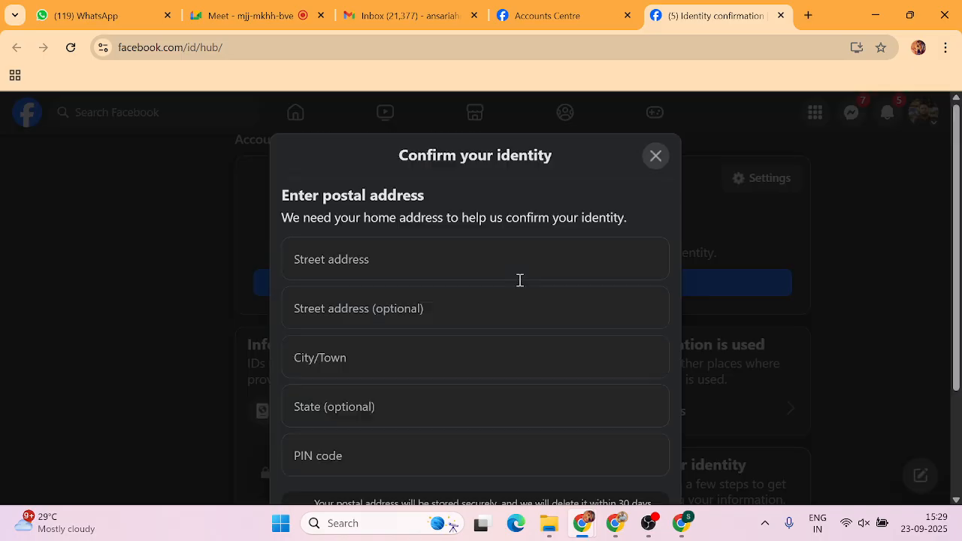
{"action": "scroll", "coordinate": [427, 337], "scroll_direction": "down", "scroll_amount": 2}
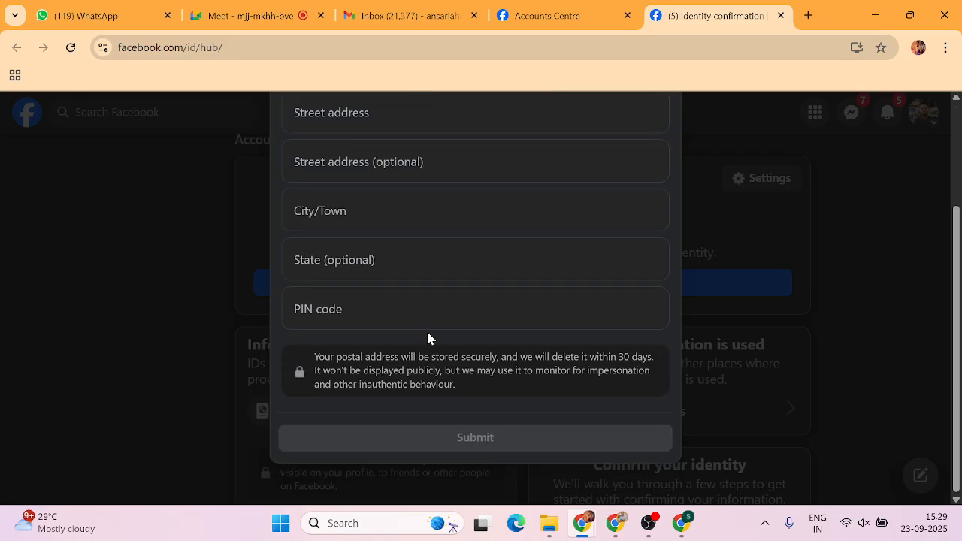
{"action": "scroll", "coordinate": [427, 339], "scroll_direction": "up", "scroll_amount": 1}
{"action": "left_click", "coordinate": [653, 160]}
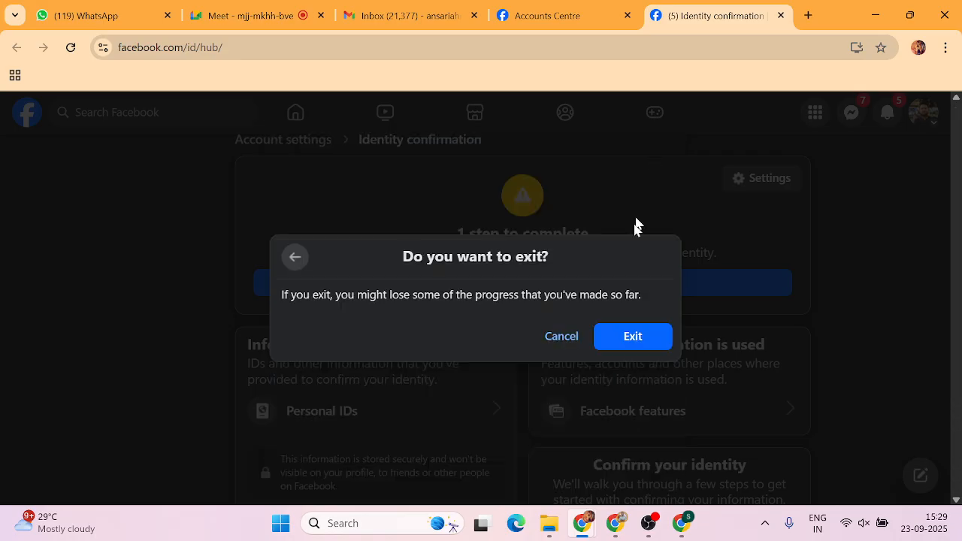
{"action": "left_click", "coordinate": [602, 339]}
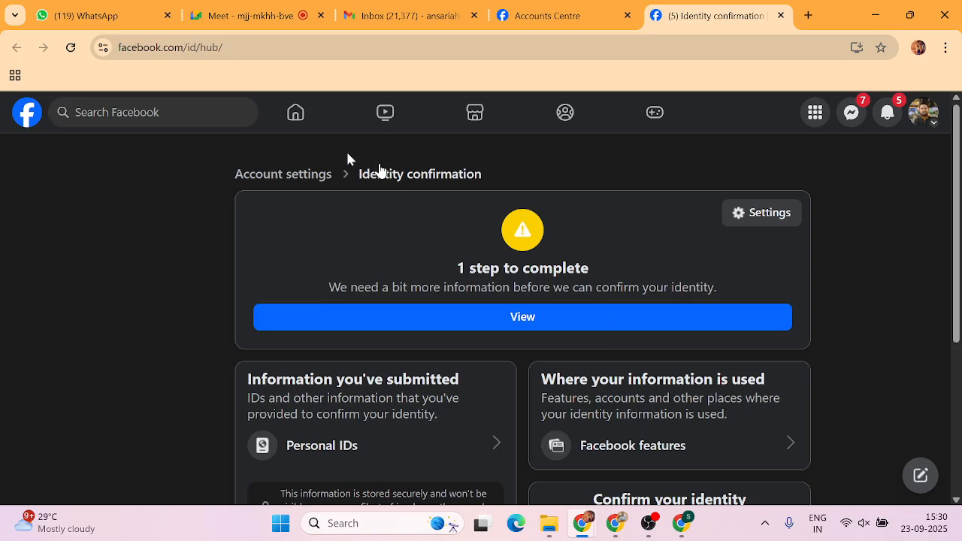
Return to the home news feed via the Facebook logo, leaving Accounts Centre in another tab.
{"action": "left_click", "coordinate": [24, 118]}
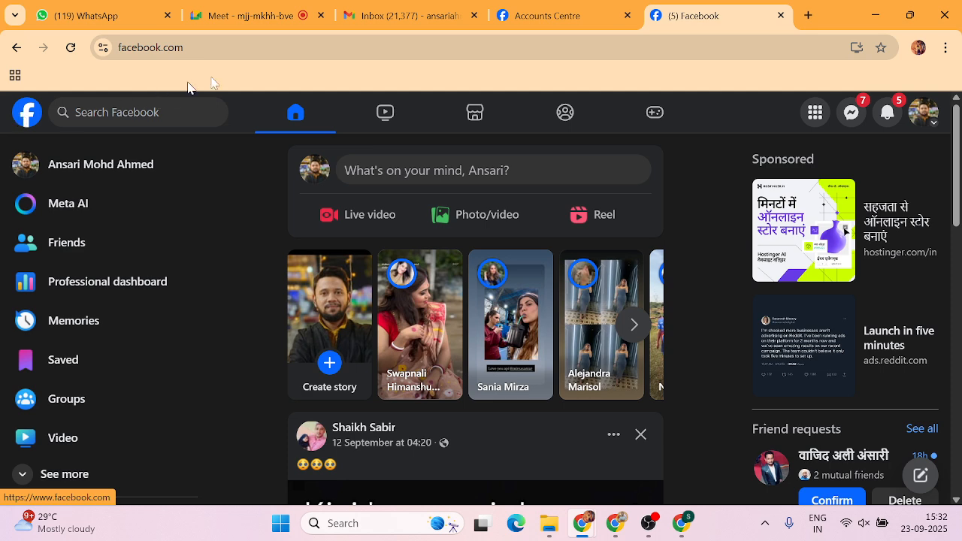
{"action": "left_click", "coordinate": [929, 126]}
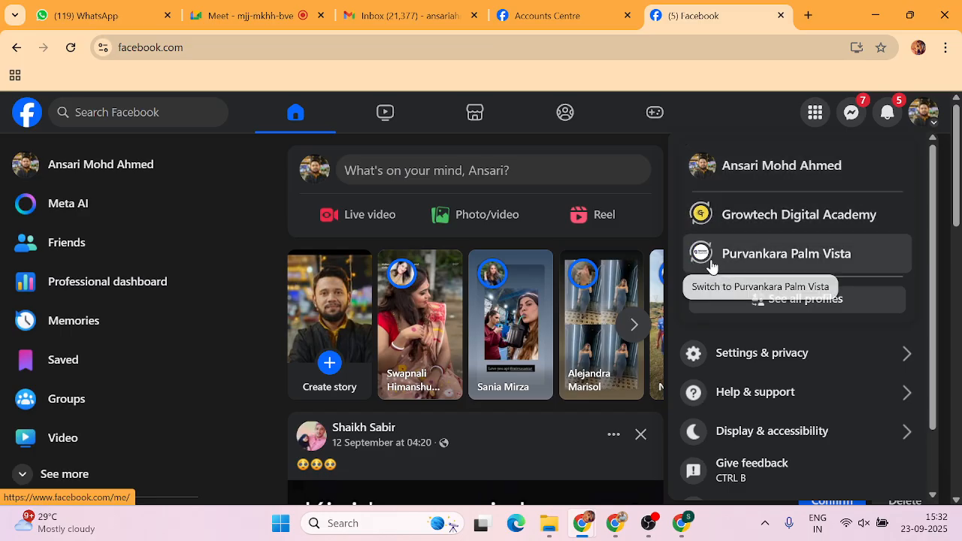
{"action": "left_click", "coordinate": [788, 300]}
{"action": "scroll", "coordinate": [427, 333], "scroll_direction": "down", "scroll_amount": 3}
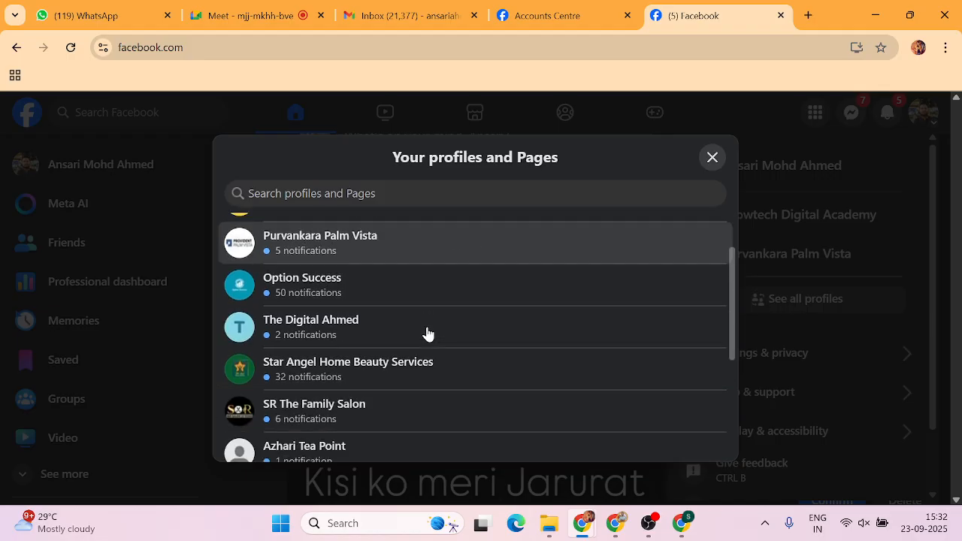
{"action": "scroll", "coordinate": [427, 333], "scroll_direction": "down", "scroll_amount": 2}
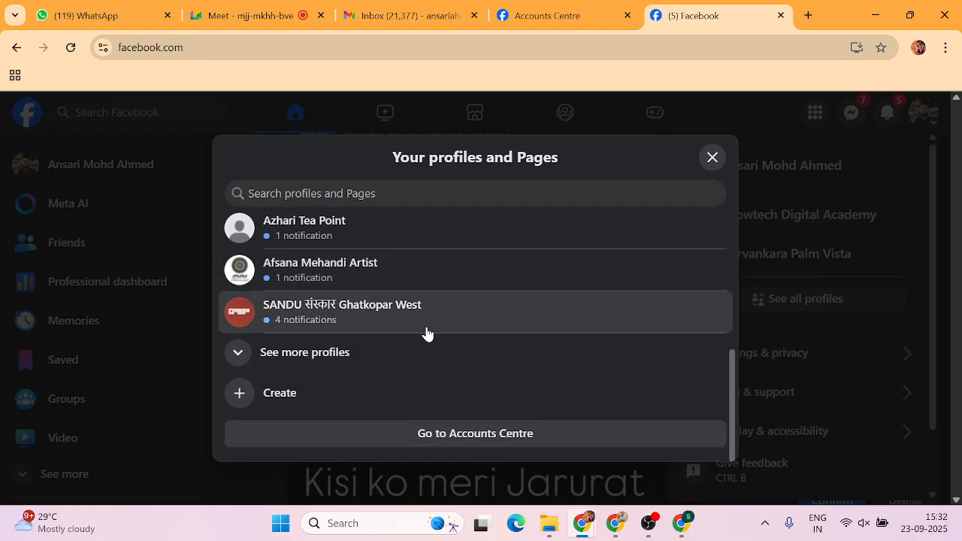
{"action": "left_click", "coordinate": [361, 348]}
{"action": "scroll", "coordinate": [361, 347], "scroll_direction": "down", "scroll_amount": 2}
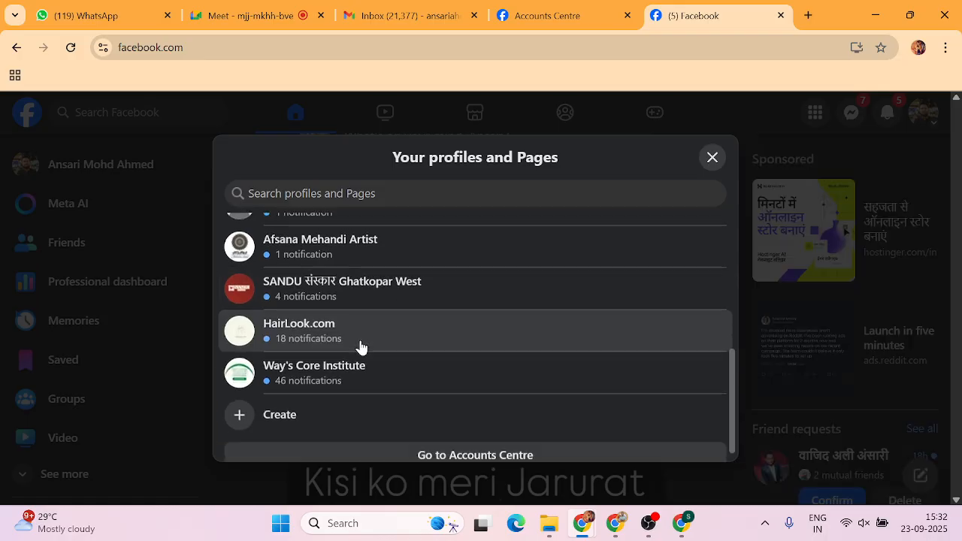
{"action": "scroll", "coordinate": [361, 348], "scroll_direction": "up", "scroll_amount": 4}
{"action": "scroll", "coordinate": [361, 347], "scroll_direction": "up", "scroll_amount": 2}
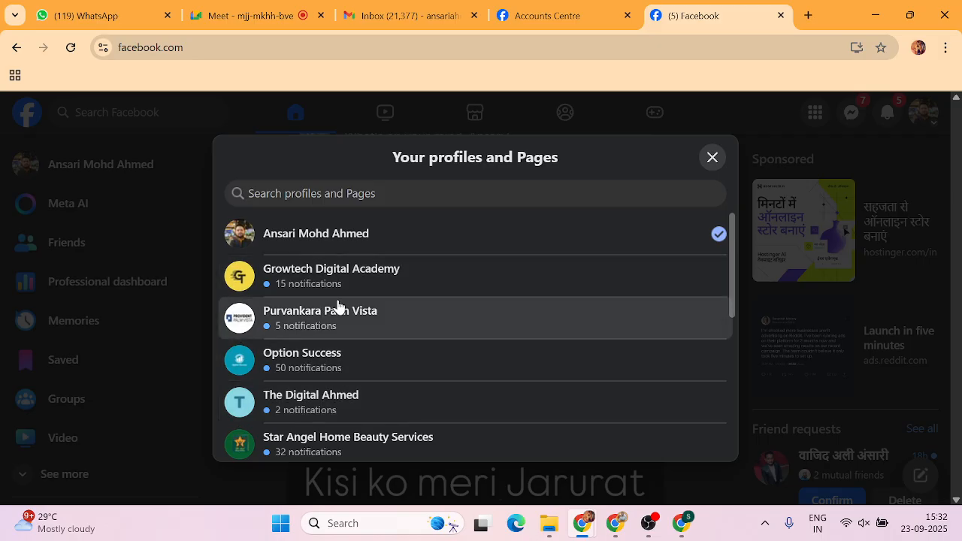
{"action": "left_click", "coordinate": [712, 157]}
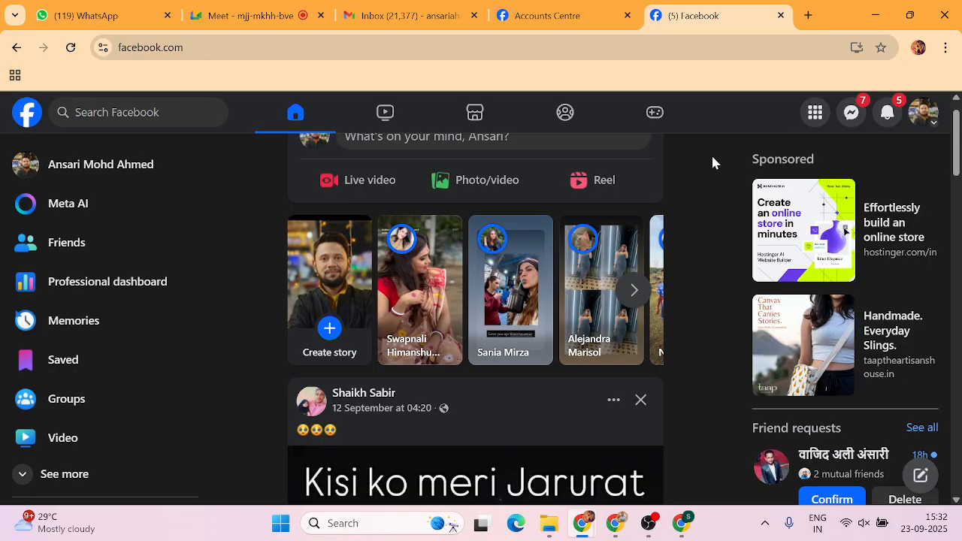
Go to Pages from the Menu to list managed Pages like Growtech Digital Academy.
{"action": "left_click", "coordinate": [815, 112]}
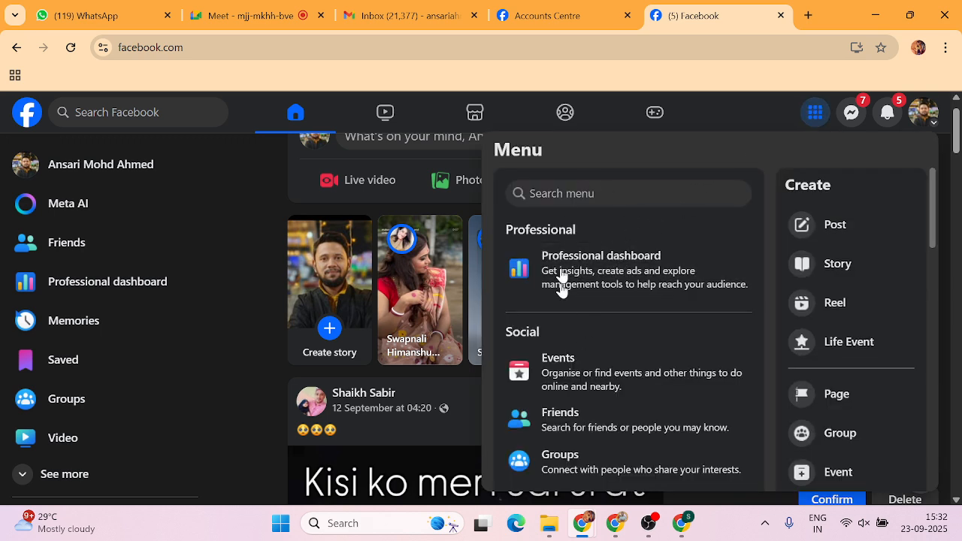
{"action": "scroll", "coordinate": [594, 313], "scroll_direction": "down", "scroll_amount": 2}
{"action": "scroll", "coordinate": [595, 322], "scroll_direction": "down", "scroll_amount": 1}
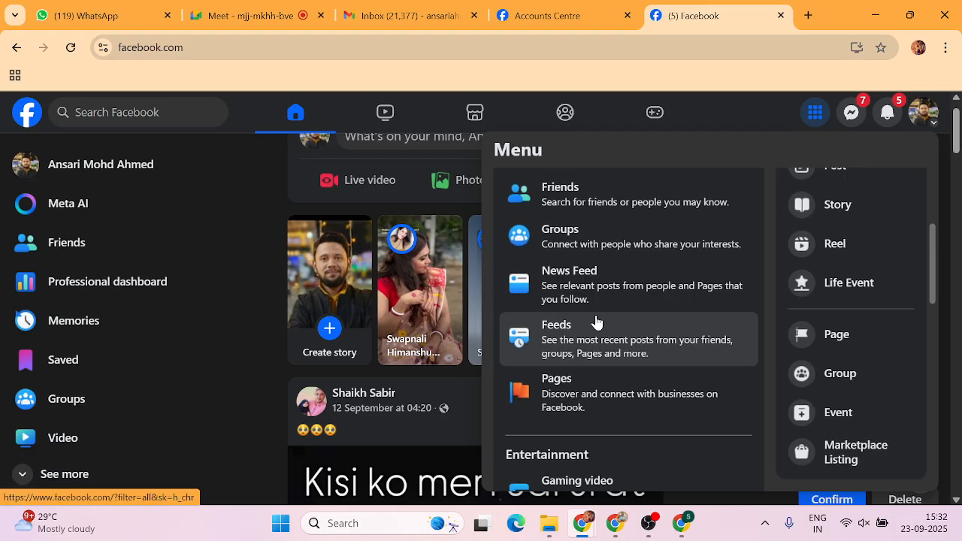
{"action": "scroll", "coordinate": [596, 321], "scroll_direction": "down", "scroll_amount": 1}
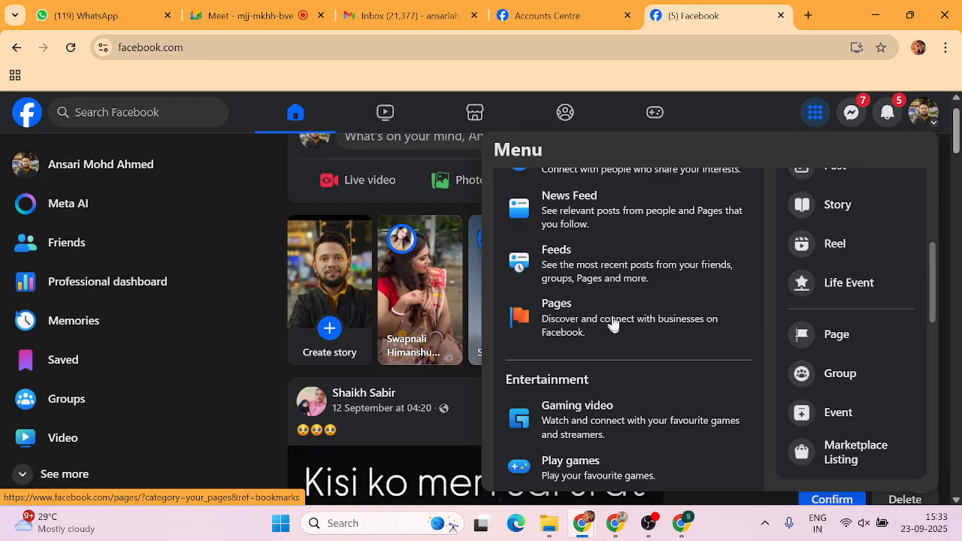
{"action": "left_click", "coordinate": [571, 320]}
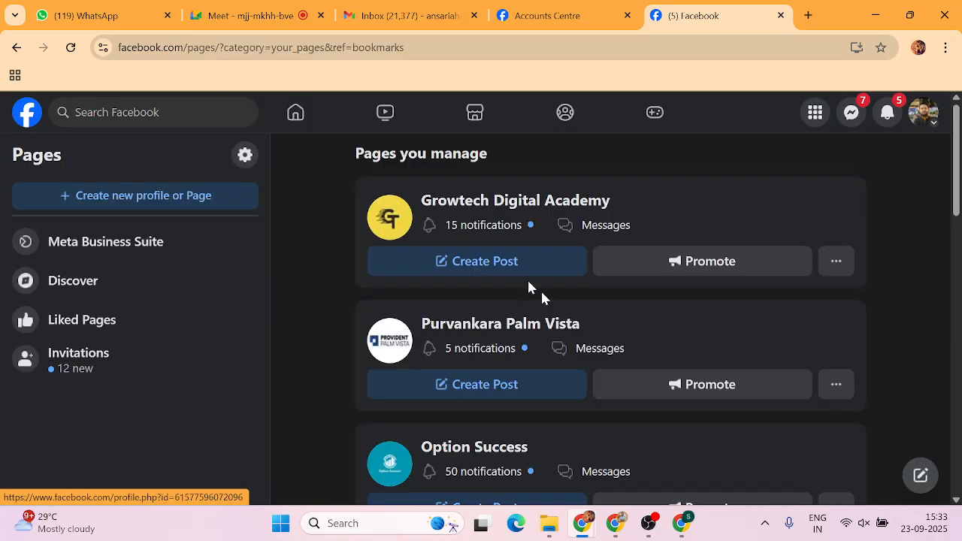
{"action": "scroll", "coordinate": [483, 309], "scroll_direction": "down", "scroll_amount": 3}
{"action": "scroll", "coordinate": [481, 322], "scroll_direction": "up", "scroll_amount": 3}
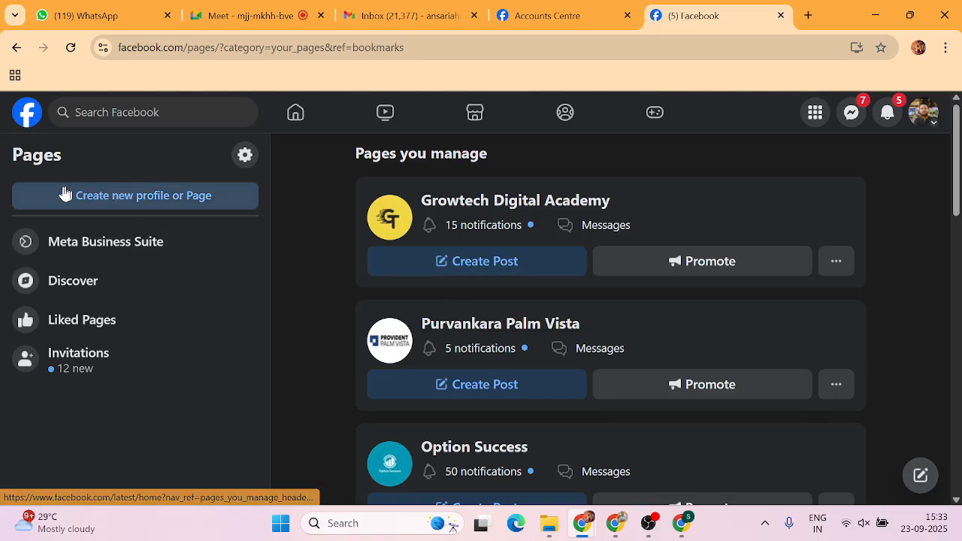
Choose Public Page, continue, and get started to bring up the blank Create a Page form.
{"action": "left_click", "coordinate": [143, 201]}
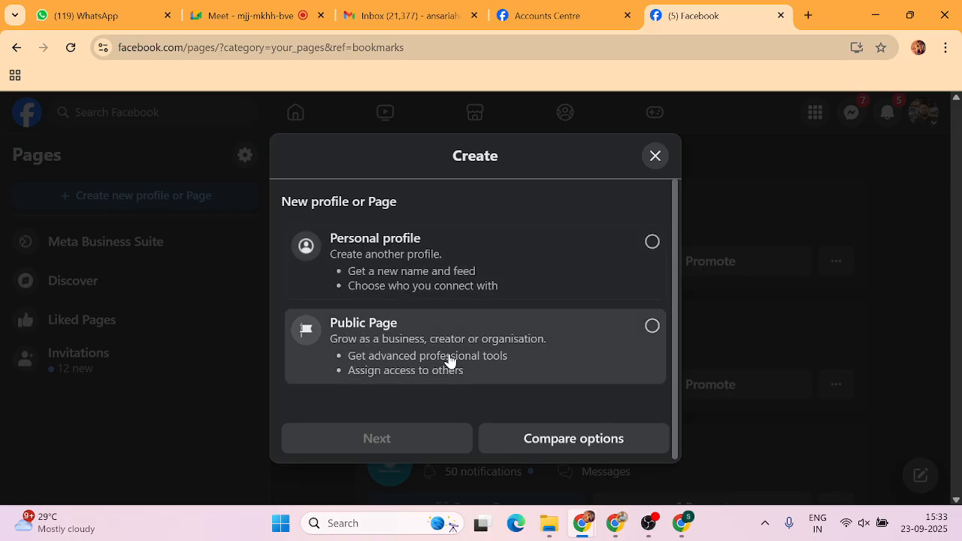
{"action": "left_click", "coordinate": [650, 326]}
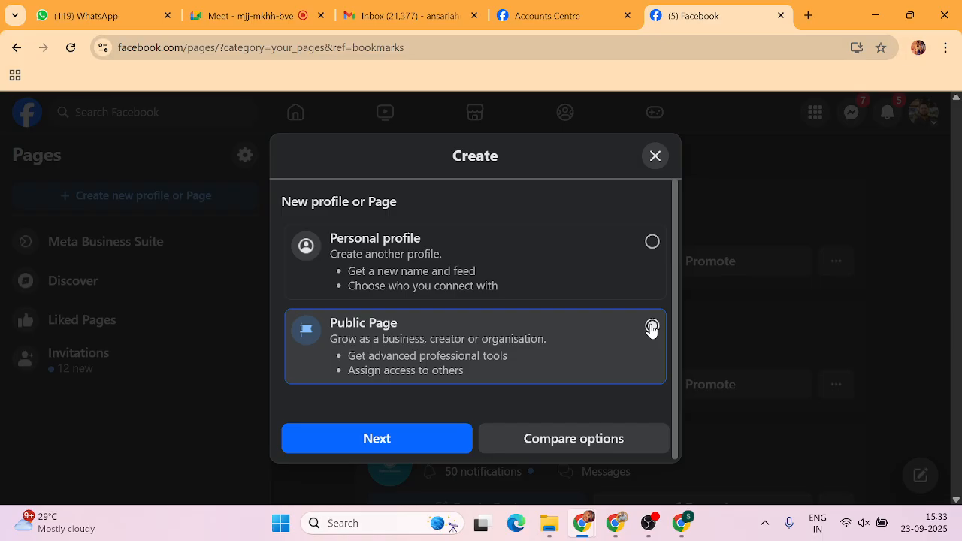
{"action": "left_click", "coordinate": [377, 436]}
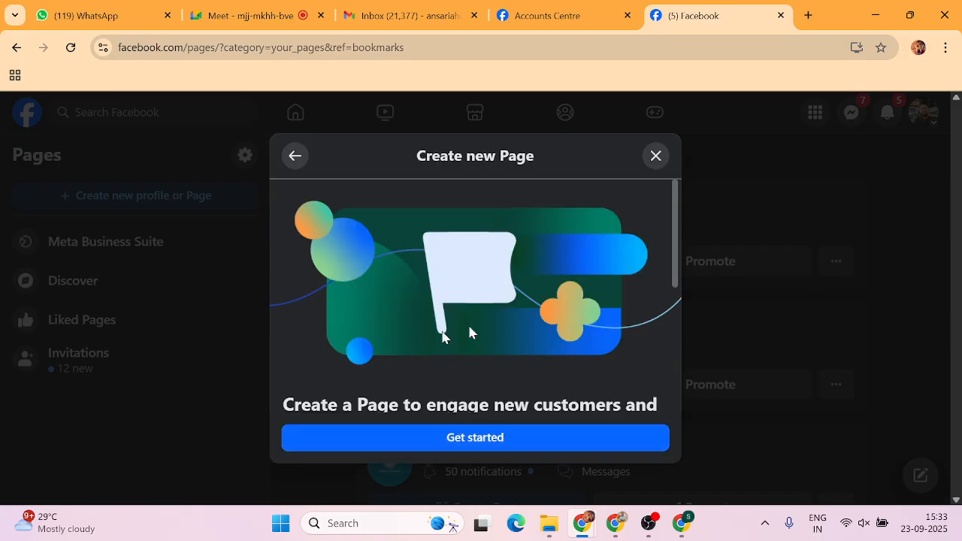
{"action": "scroll", "coordinate": [505, 303], "scroll_direction": "down", "scroll_amount": 2}
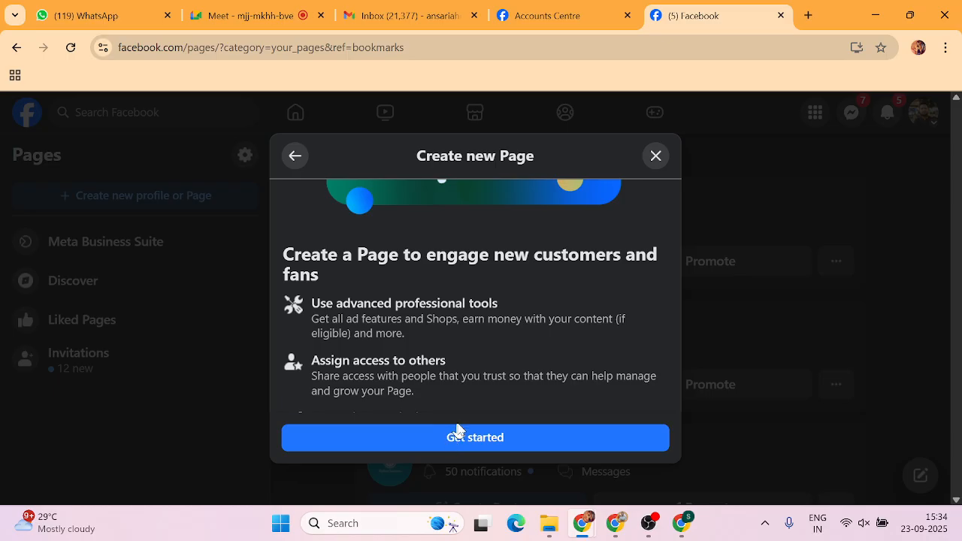
{"action": "left_click", "coordinate": [477, 450]}
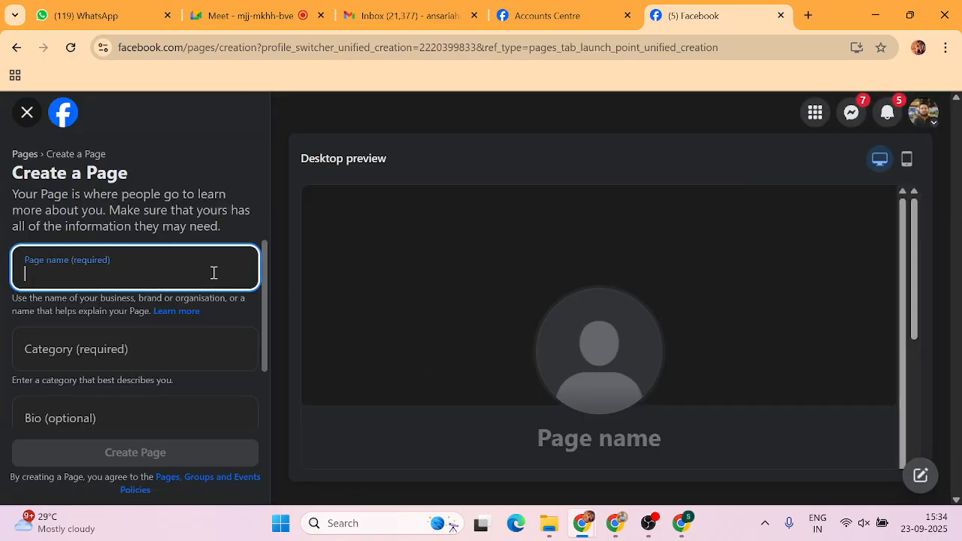
{"action": "scroll", "coordinate": [180, 272], "scroll_direction": "down", "scroll_amount": 2}
{"action": "scroll", "coordinate": [181, 269], "scroll_direction": "up", "scroll_amount": 2}
{"action": "scroll", "coordinate": [180, 270], "scroll_direction": "down", "scroll_amount": 1}
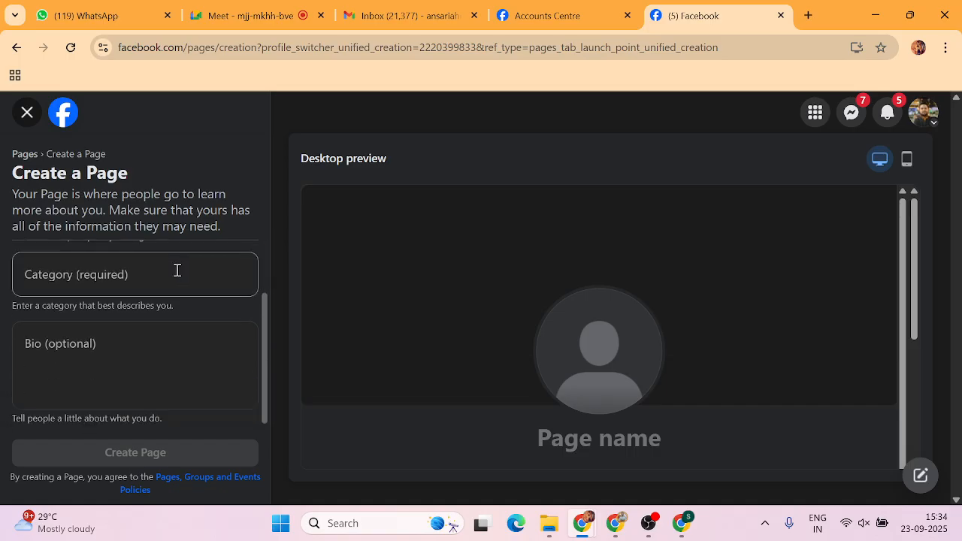
{"action": "left_click", "coordinate": [57, 273]}
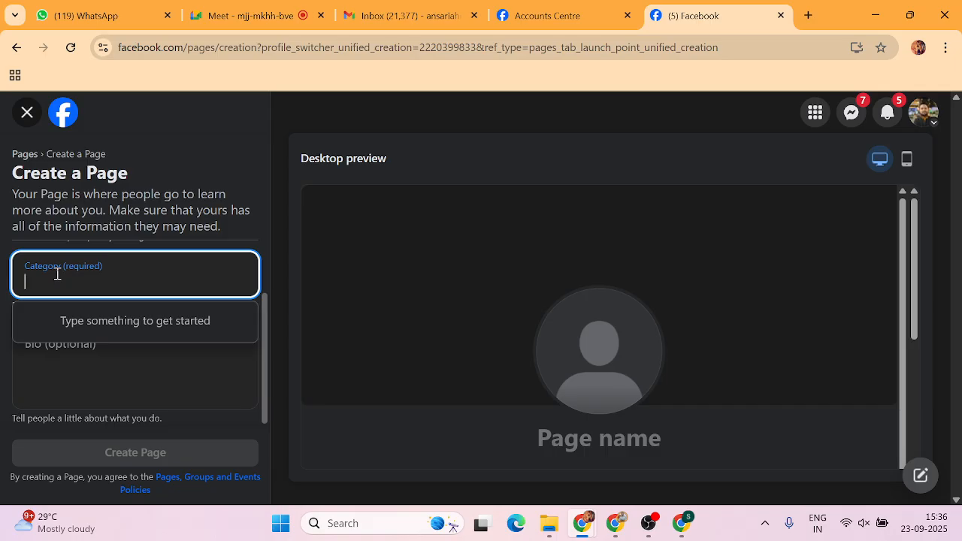
{"action": "scroll", "coordinate": [57, 274], "scroll_direction": "up", "scroll_amount": 1}
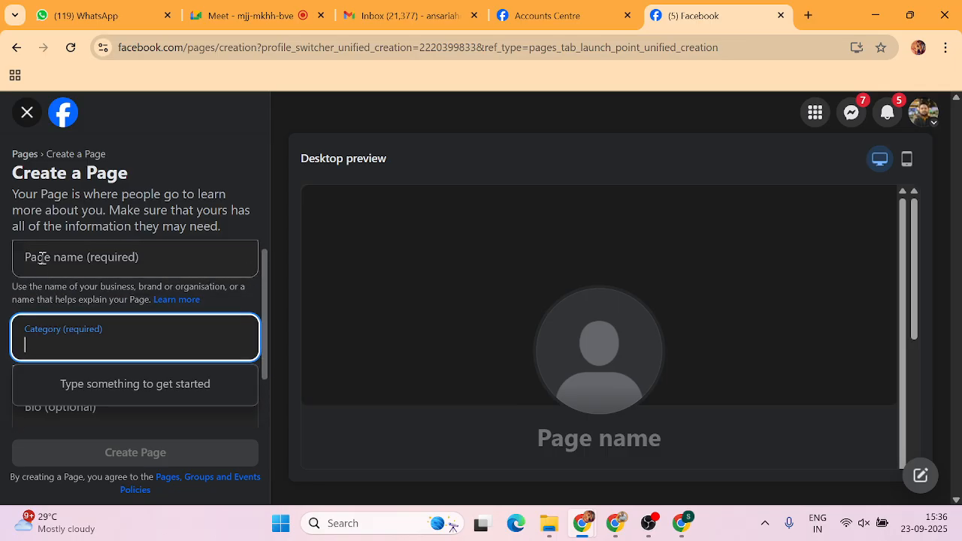
Enter 'The Digital Ahmed' as the Page name.
{"action": "left_click", "coordinate": [42, 258]}
{"action": "scroll", "coordinate": [43, 258], "scroll_direction": "up", "scroll_amount": 1}
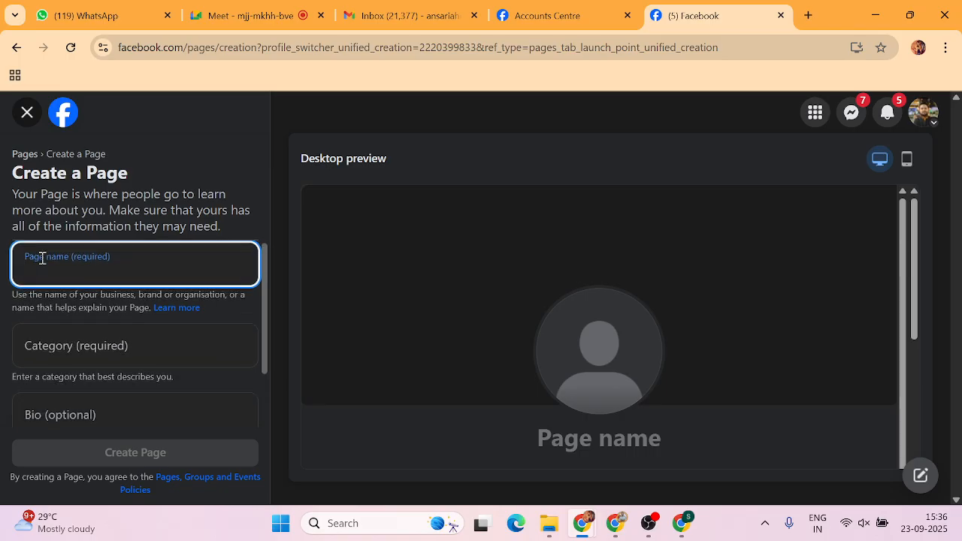
{"action": "type", "text": "The "}
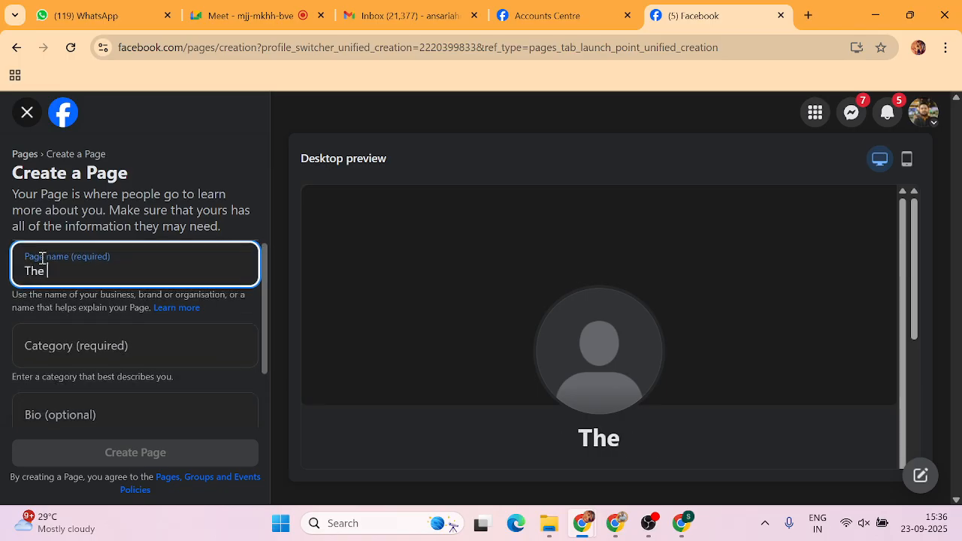
{"action": "type", "text": "Digital Ahmed"}
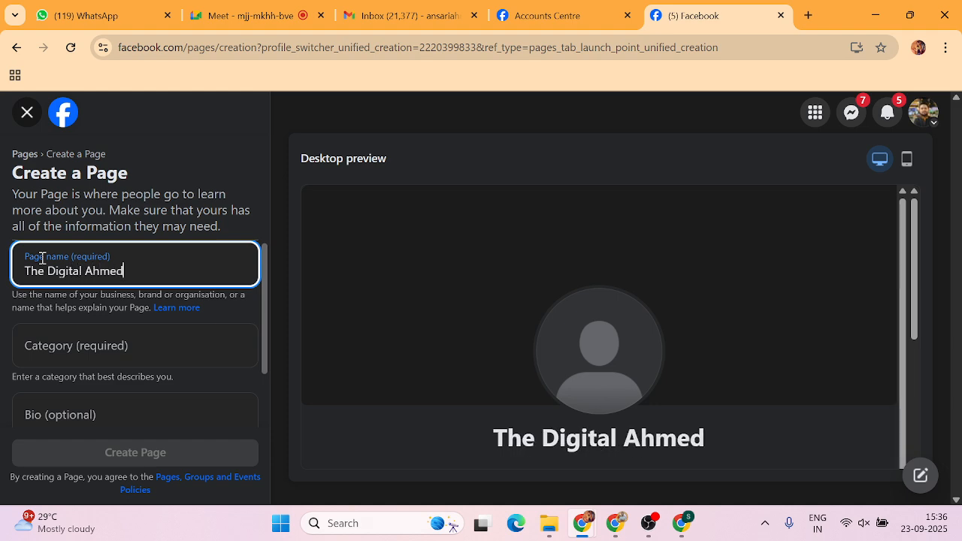
{"action": "key", "text": "Tab"}
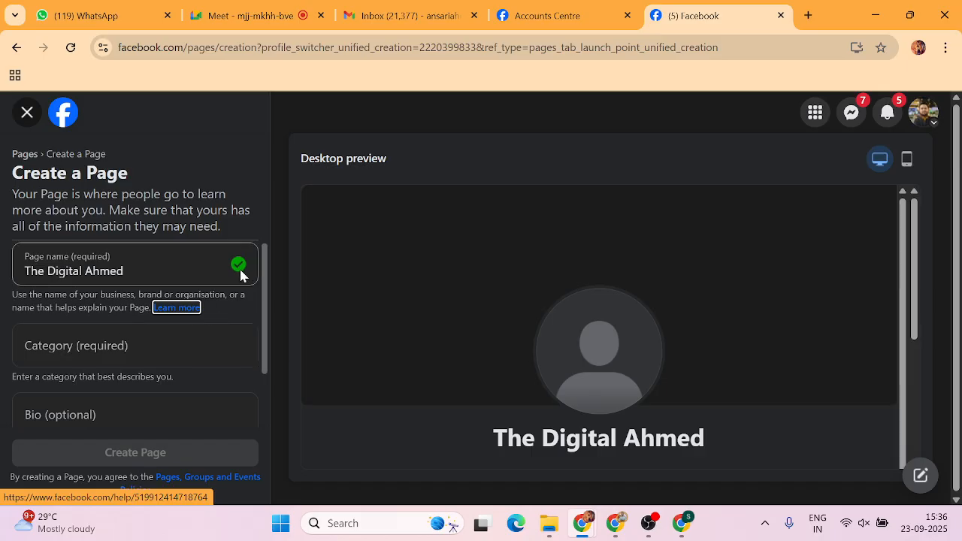
Try the 'Adve' and 'Onli' category searches, clearing each without picking one.
{"action": "left_click", "coordinate": [73, 350]}
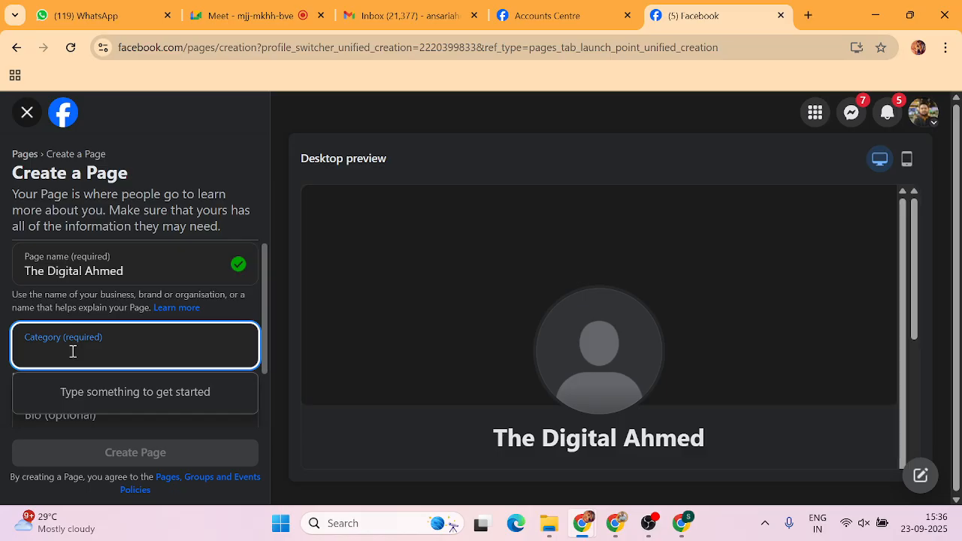
{"action": "type", "text": "Adve"}
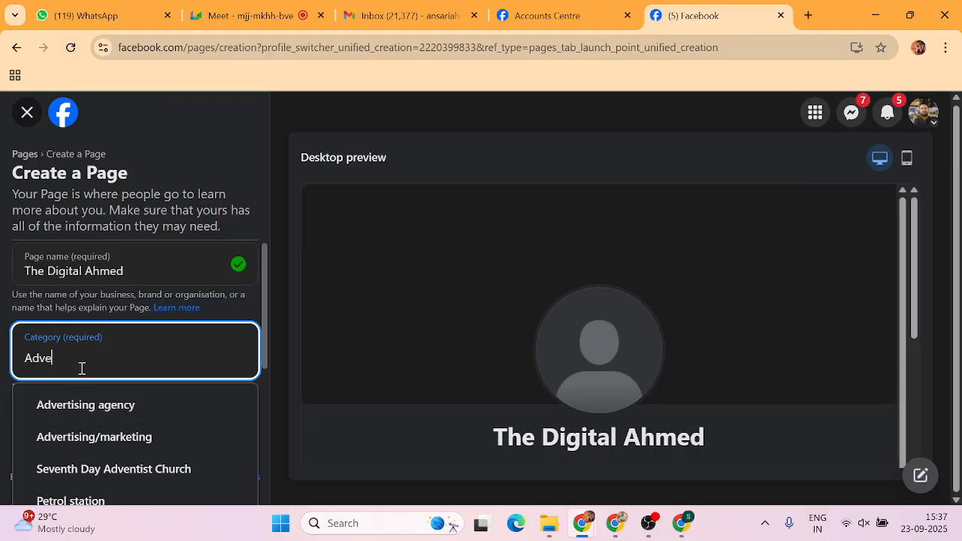
{"action": "key", "text": "BackSpace"}
{"action": "key", "text": "BackSpace"}
{"action": "key", "text": "BackSpace"}
{"action": "key", "text": "BackSpace"}
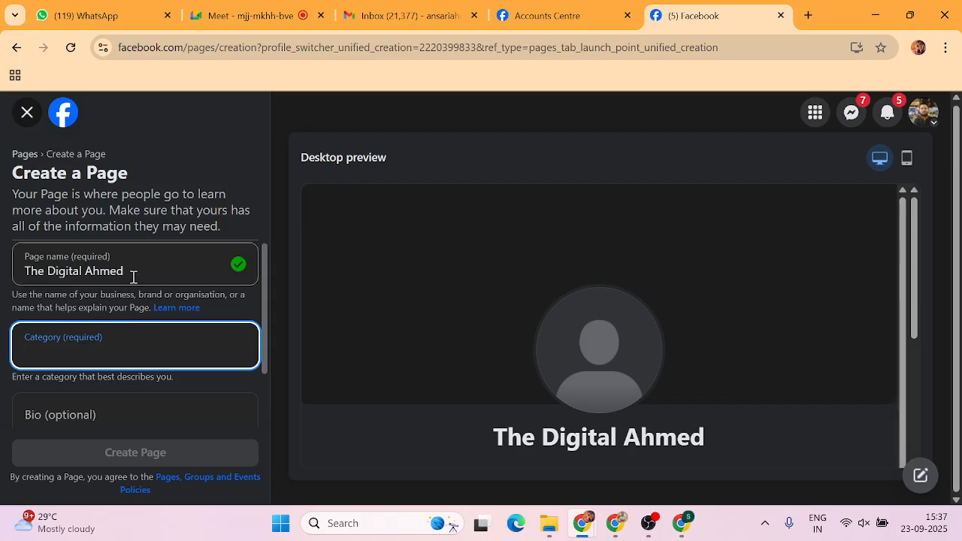
{"action": "left_click", "coordinate": [87, 358]}
{"action": "left_click", "coordinate": [88, 358]}
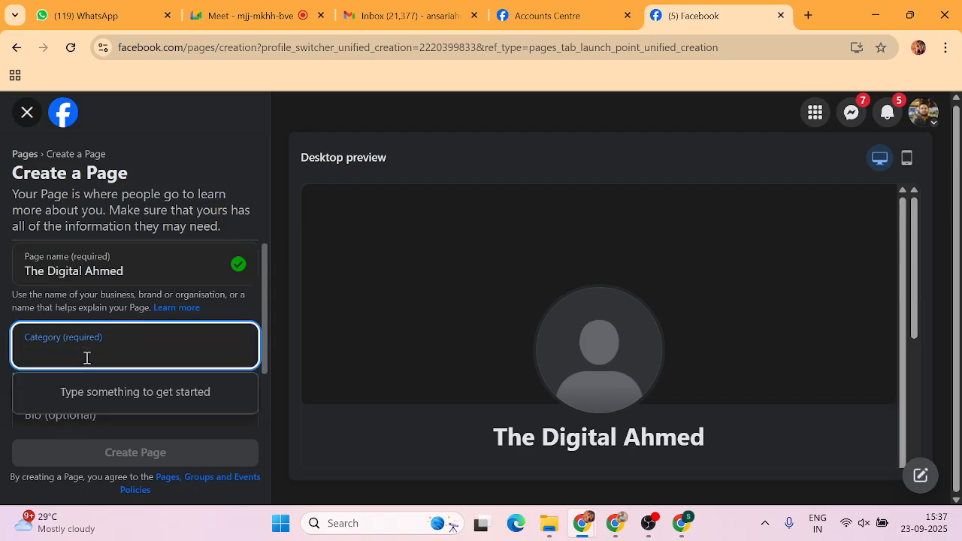
{"action": "type", "text": "Onli"}
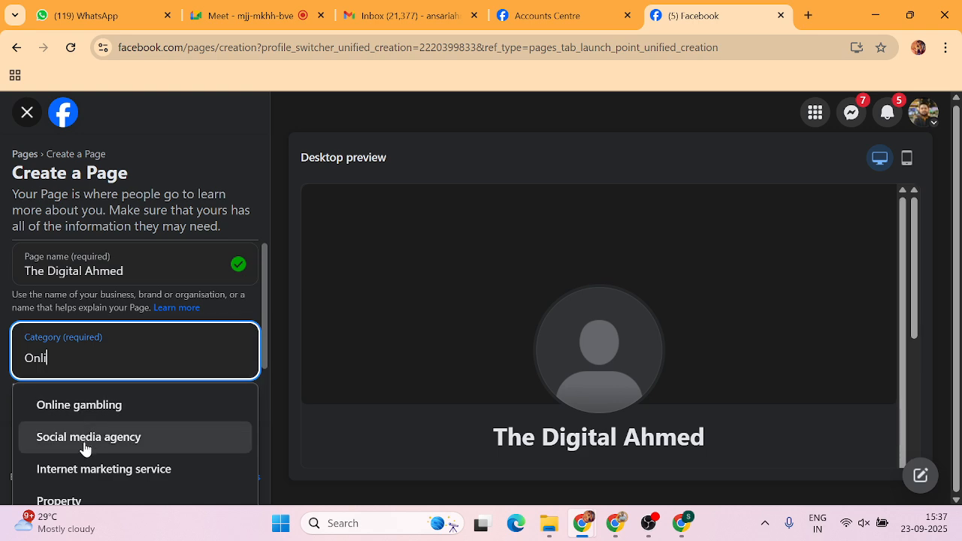
{"action": "key", "text": "BackSpace"}
{"action": "key", "text": "BackSpace"}
{"action": "key", "text": "BackSpace"}
{"action": "key", "text": "BackSpace"}
Browse category results for 'Shopp' and 'skin', then empty the Category field again.
{"action": "type", "text": "Sh"}
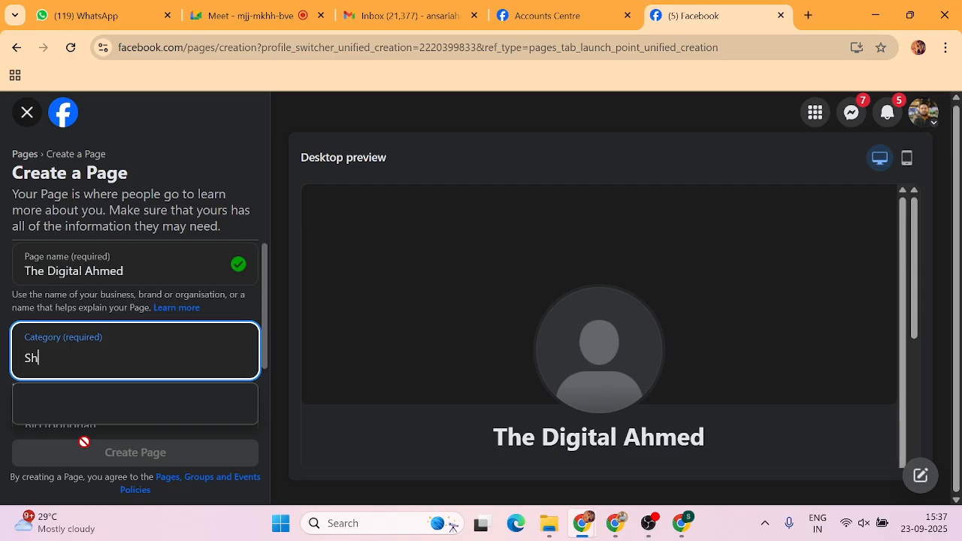
{"action": "type", "text": "opp"}
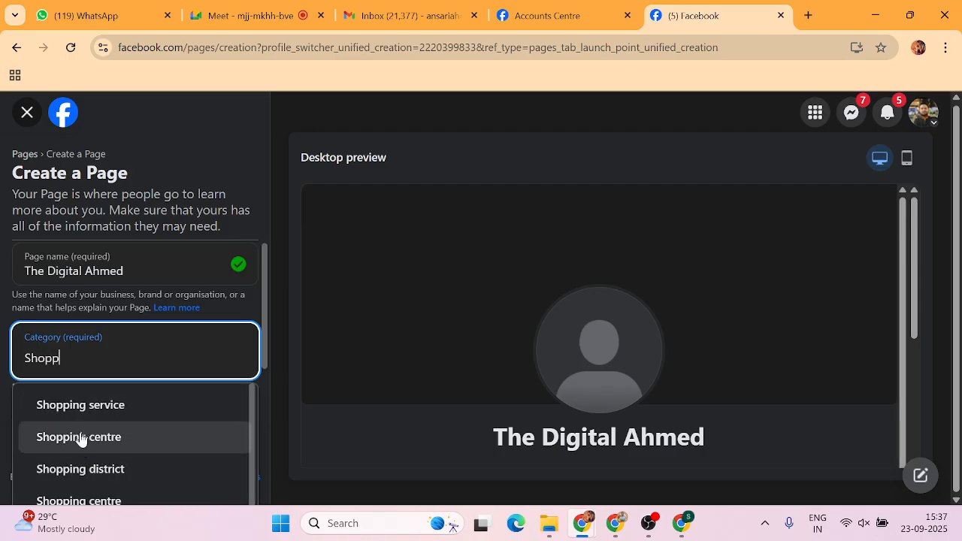
{"action": "scroll", "coordinate": [65, 449], "scroll_direction": "down", "scroll_amount": 2}
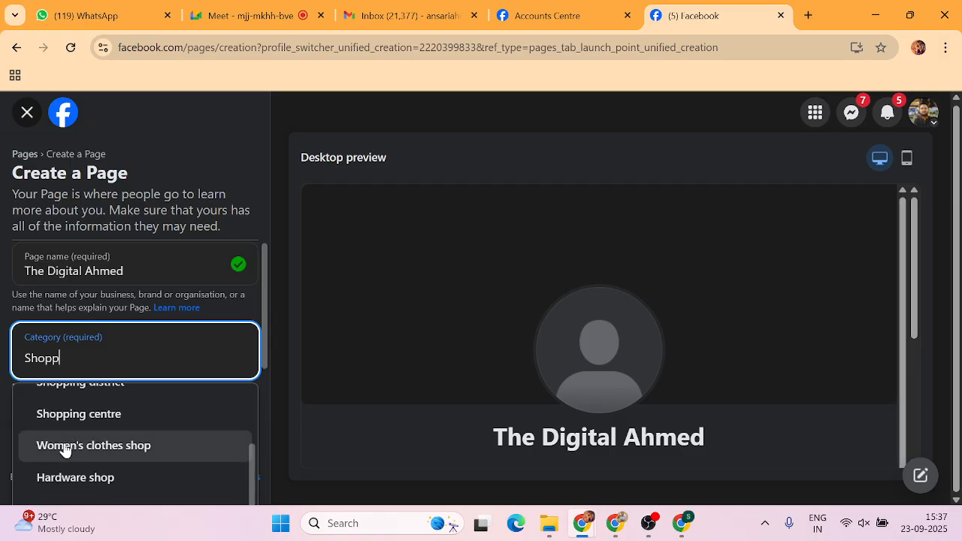
{"action": "scroll", "coordinate": [105, 448], "scroll_direction": "down", "scroll_amount": 1}
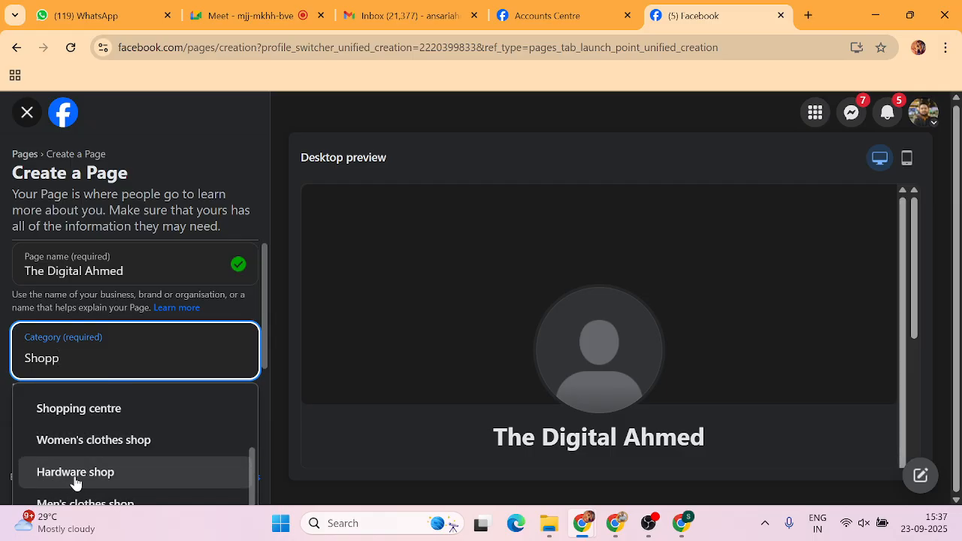
{"action": "key", "text": "BackSpace"}
{"action": "key", "text": "BackSpace"}
{"action": "key", "text": "BackSpace"}
{"action": "key", "text": "BackSpace"}
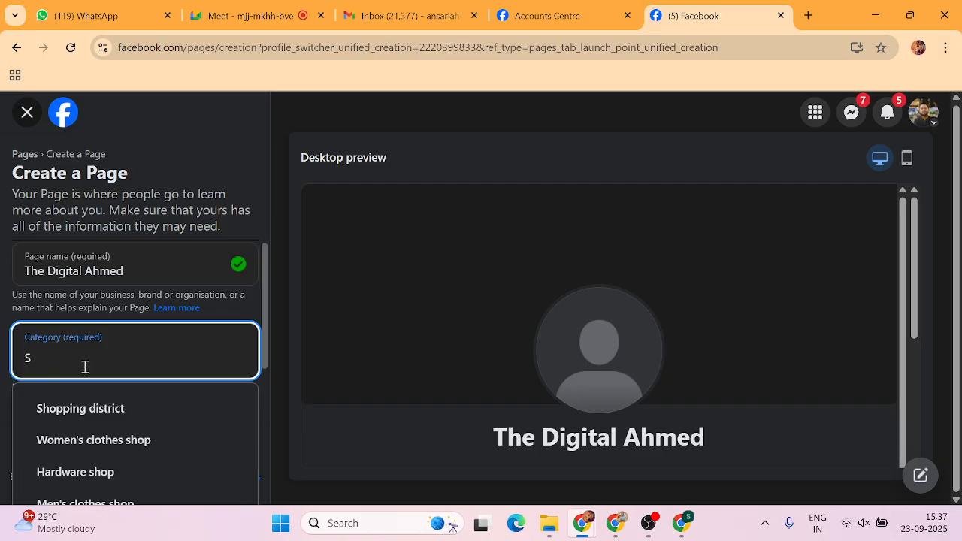
{"action": "key", "text": "BackSpace"}
{"action": "type", "text": "skin"}
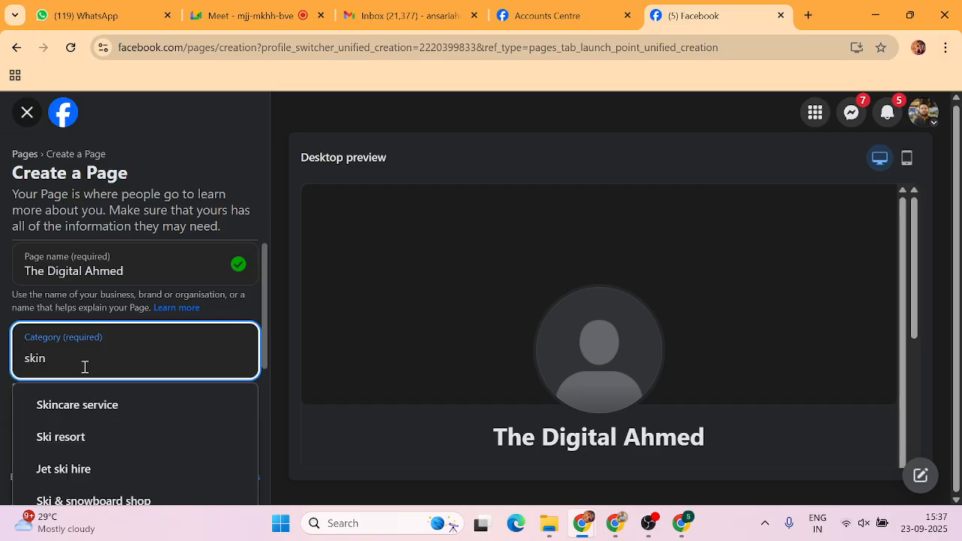
{"action": "scroll", "coordinate": [60, 448], "scroll_direction": "down", "scroll_amount": 1}
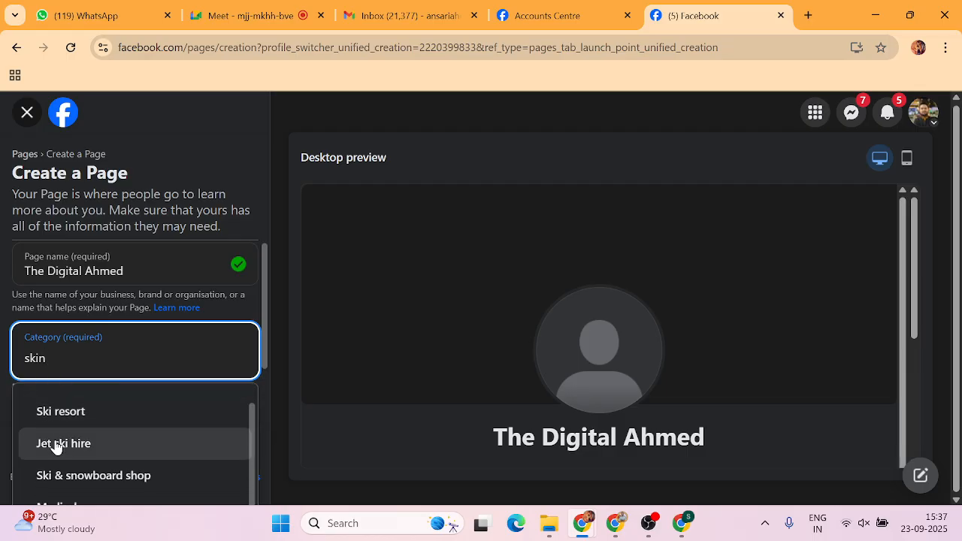
{"action": "scroll", "coordinate": [57, 446], "scroll_direction": "down", "scroll_amount": 1}
{"action": "scroll", "coordinate": [57, 446], "scroll_direction": "up", "scroll_amount": 2}
{"action": "key", "text": "BackSpace"}
{"action": "key", "text": "BackSpace"}
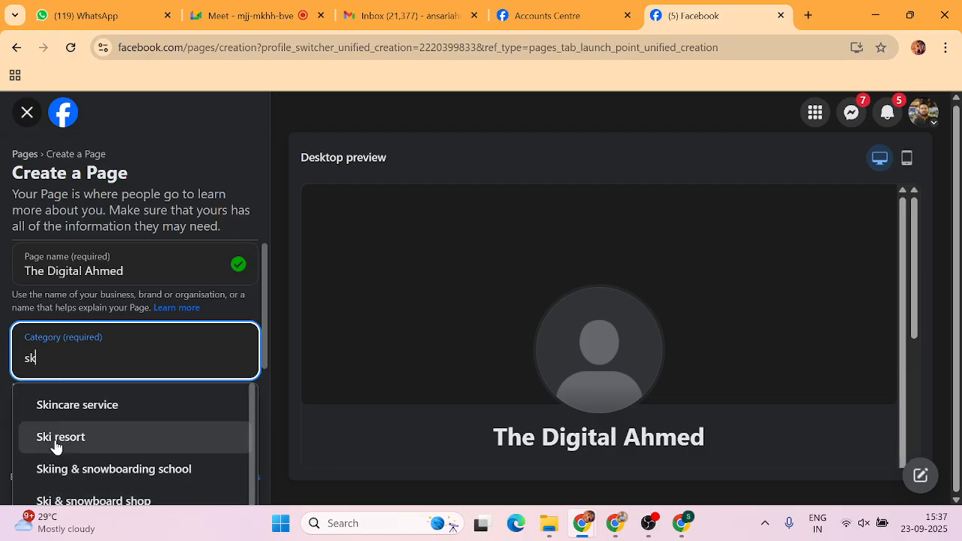
{"action": "key", "text": "BackSpace"}
{"action": "key", "text": "BackSpace"}
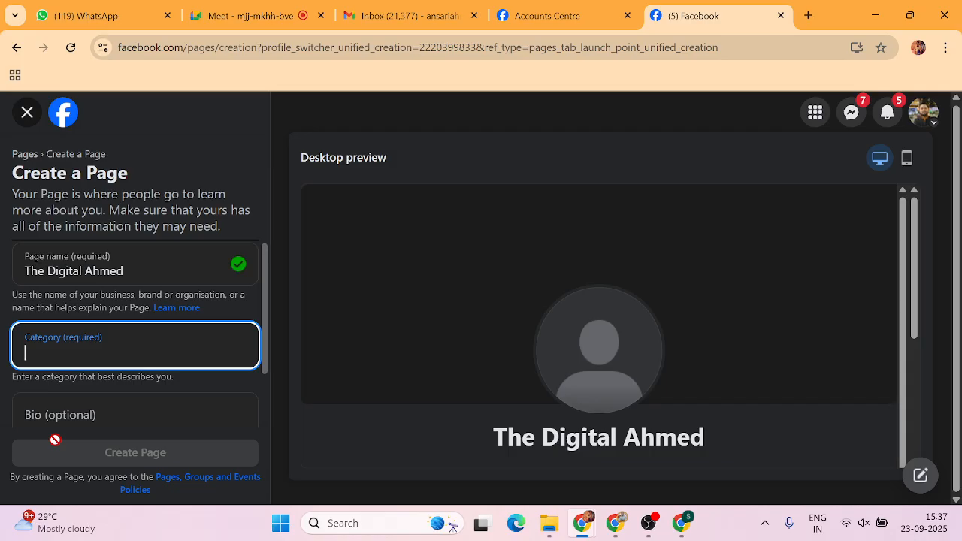
{"action": "type", "text": "Ec"}
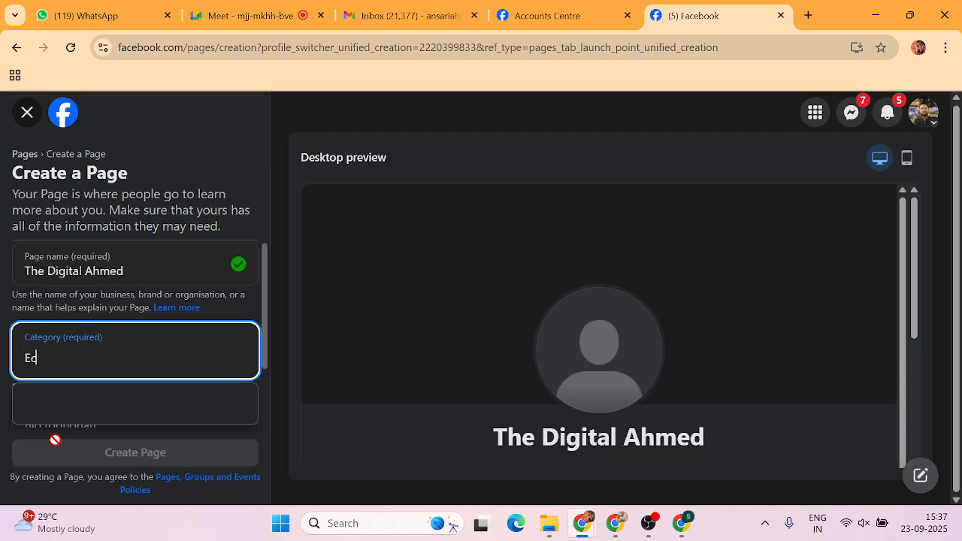
{"action": "type", "text": "om"}
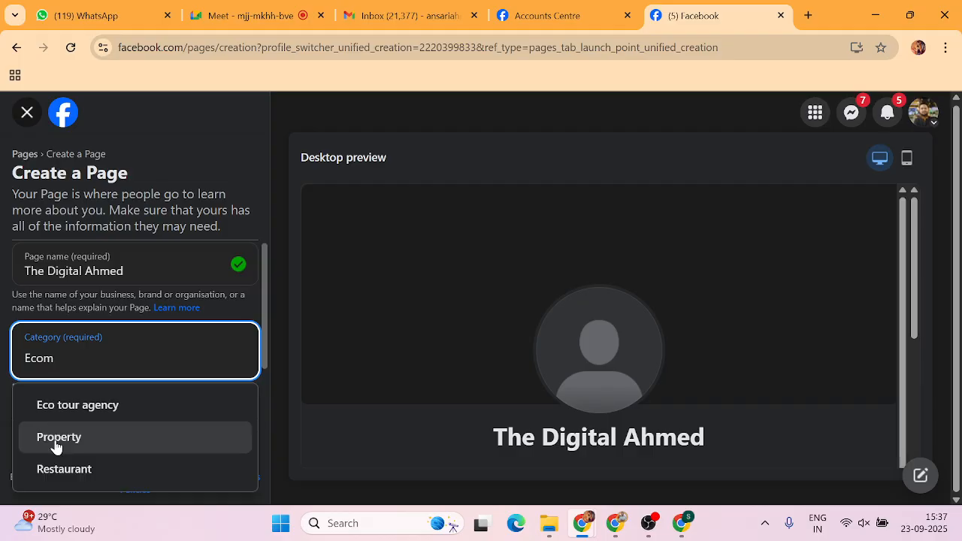
{"action": "key", "text": "BackSpace"}
{"action": "key", "text": "BackSpace"}
{"action": "key", "text": "BackSpace"}
{"action": "key", "text": "BackSpace"}
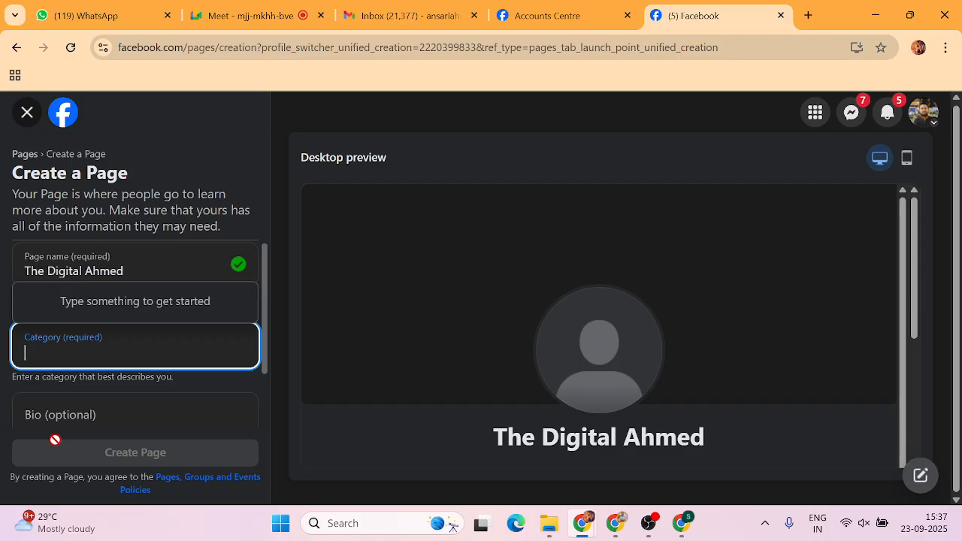
{"action": "type", "text": "real"}
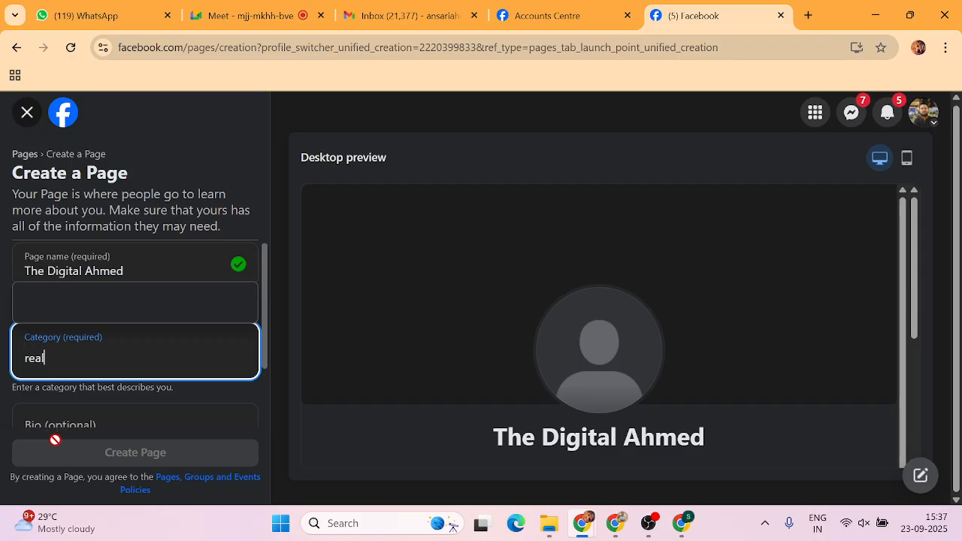
{"action": "type", "text": " es"}
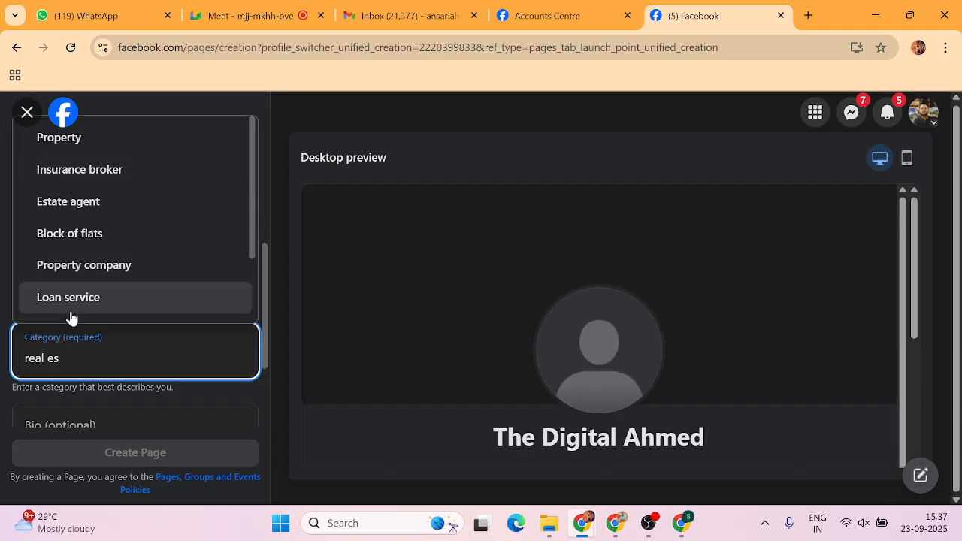
{"action": "key", "text": "ctrl+a"}
{"action": "type", "text": "tate"}
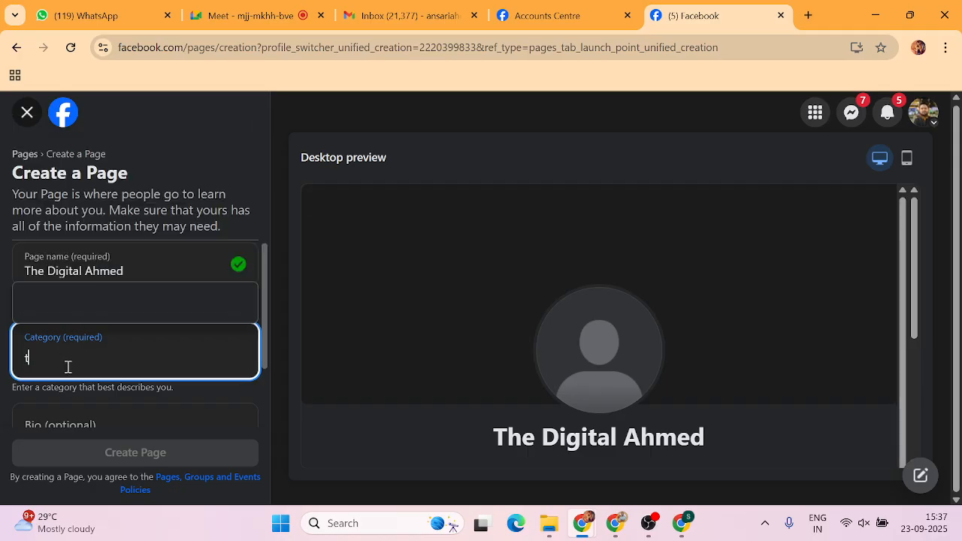
{"action": "key", "text": "BackSpace"}
{"action": "key", "text": "BackSpace"}
{"action": "key", "text": "BackSpace"}
{"action": "key", "text": "BackSpace"}
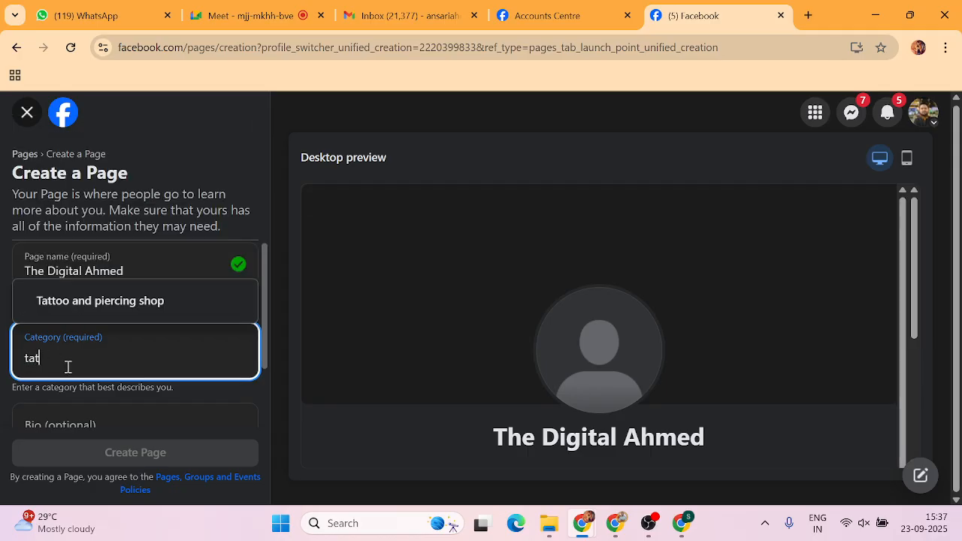
{"action": "type", "text": "Real "}
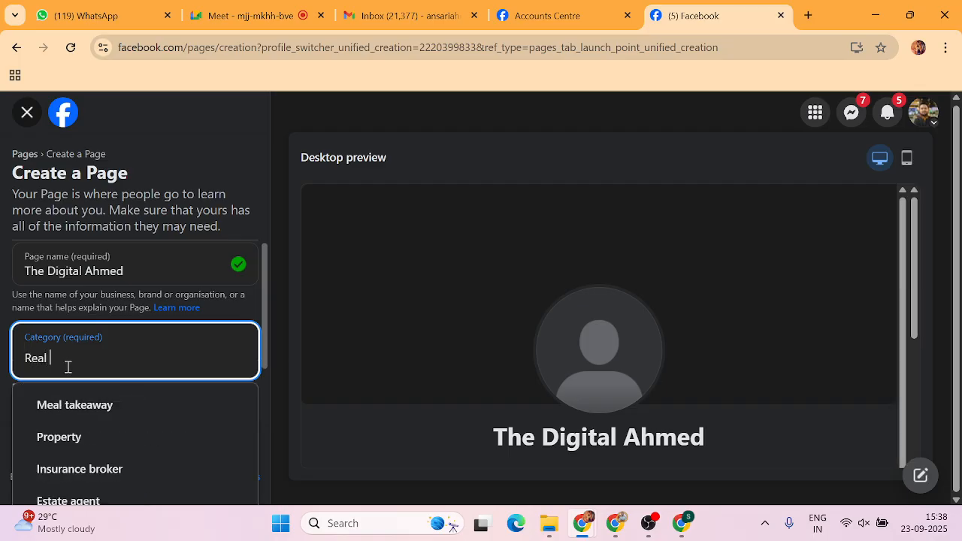
{"action": "type", "text": "Estate"}
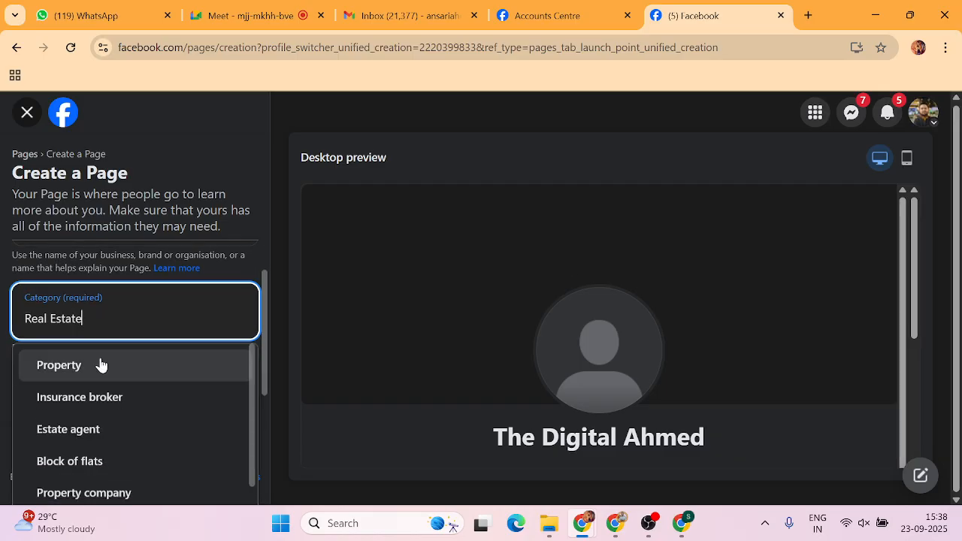
{"action": "scroll", "coordinate": [84, 365], "scroll_direction": "down", "scroll_amount": 3}
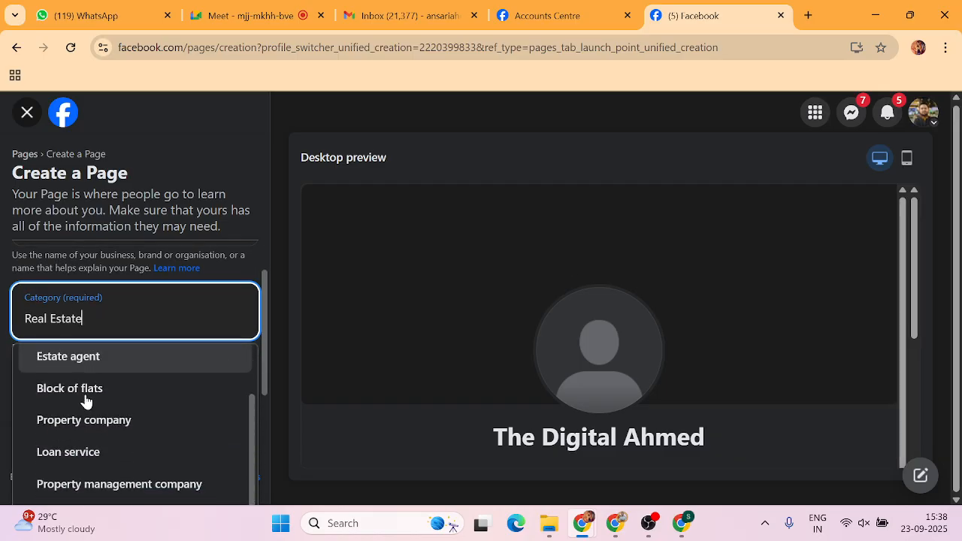
{"action": "scroll", "coordinate": [113, 434], "scroll_direction": "down", "scroll_amount": 1}
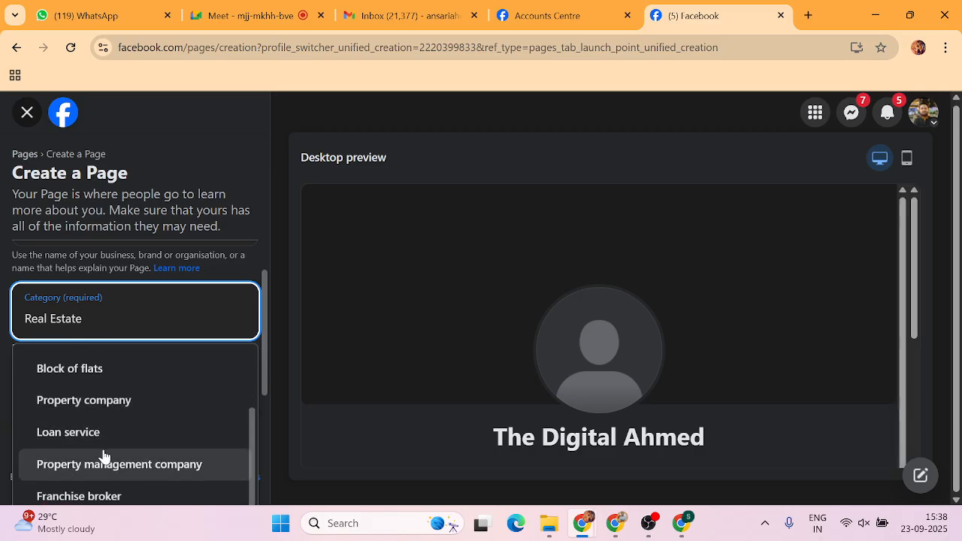
{"action": "scroll", "coordinate": [79, 475], "scroll_direction": "up", "scroll_amount": 4}
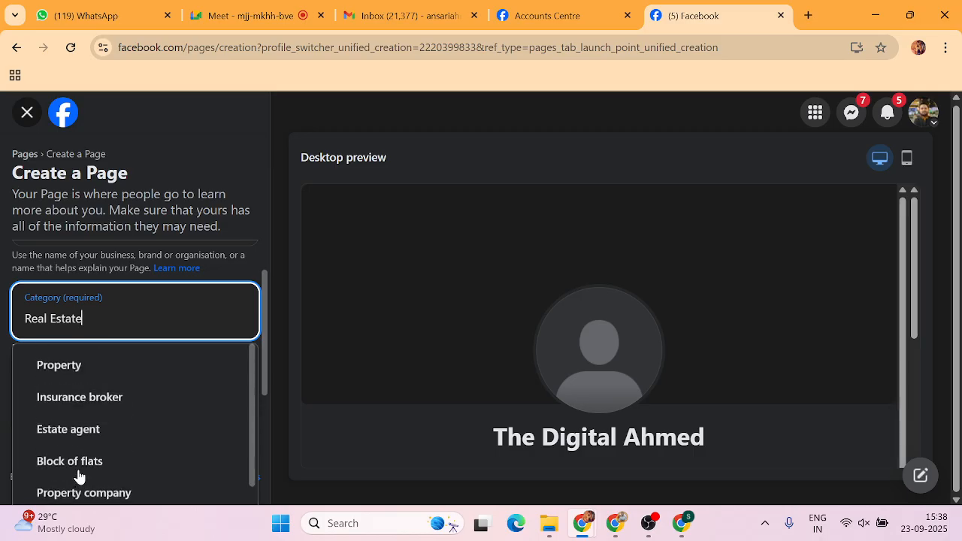
{"action": "triple_click", "coordinate": [114, 318]}
{"action": "key", "text": "BackSpace"}
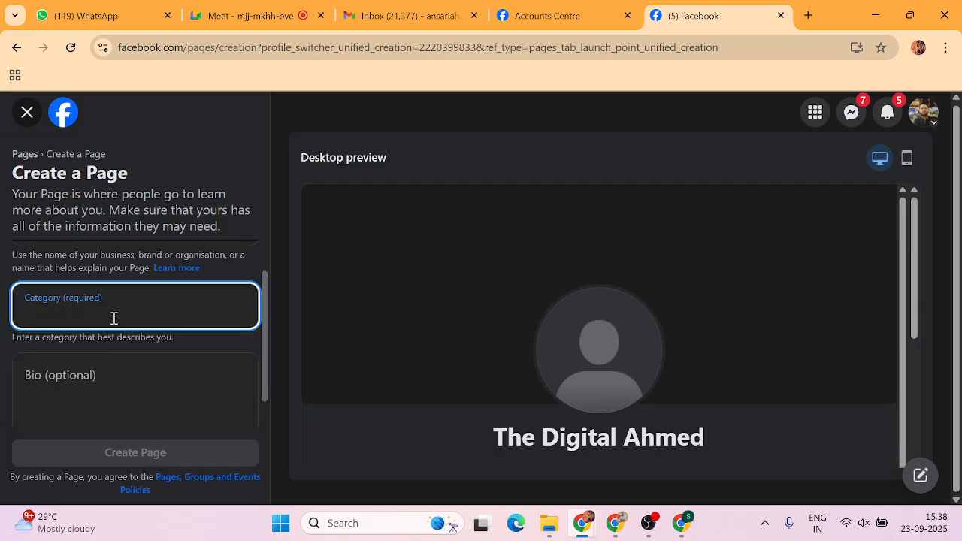
{"action": "type", "text": "Jewell"}
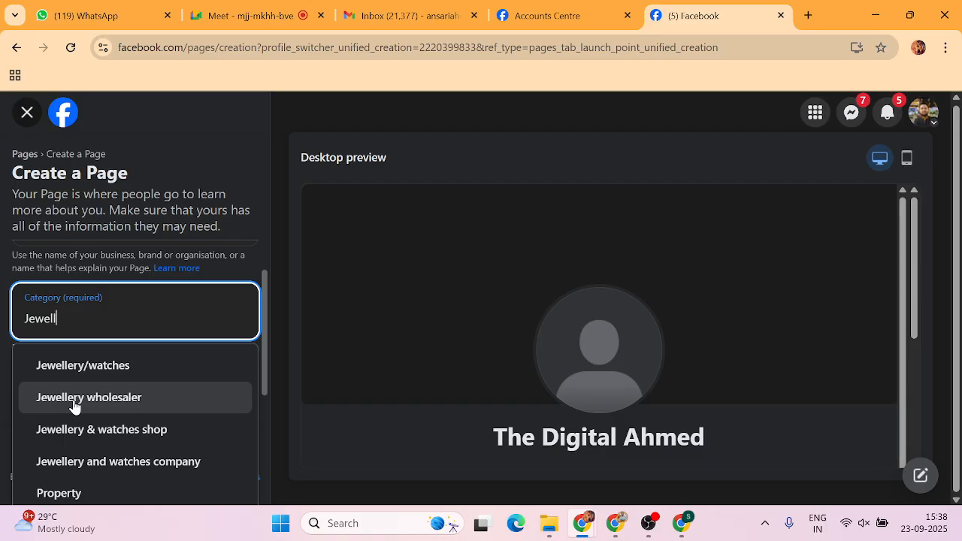
{"action": "key", "text": "BackSpace"}
{"action": "key", "text": "BackSpace"}
{"action": "key", "text": "BackSpace"}
{"action": "key", "text": "BackSpace"}
{"action": "key", "text": "BackSpace"}
{"action": "key", "text": "BackSpace"}
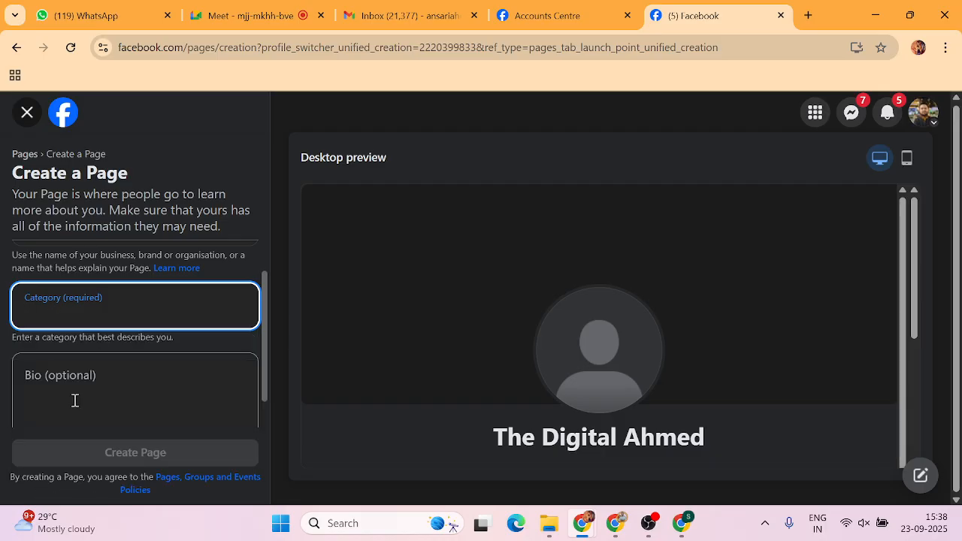
{"action": "left_click", "coordinate": [6, 322]}
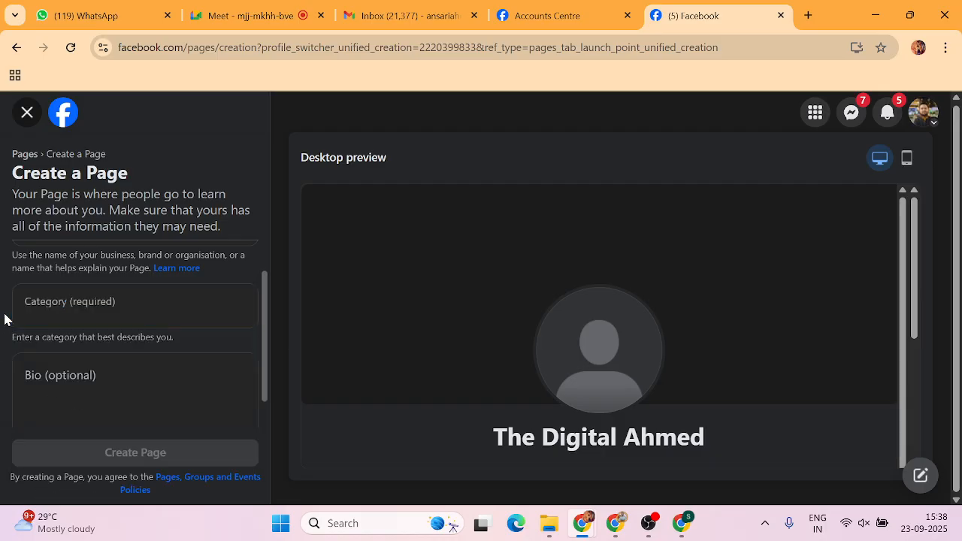
{"action": "left_click", "coordinate": [46, 398]}
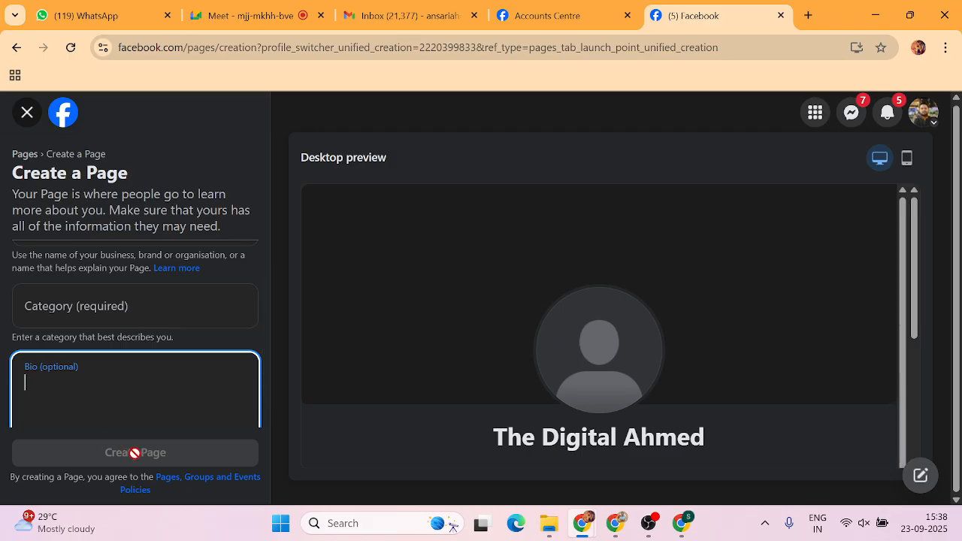
{"action": "scroll", "coordinate": [109, 394], "scroll_direction": "up", "scroll_amount": 1}
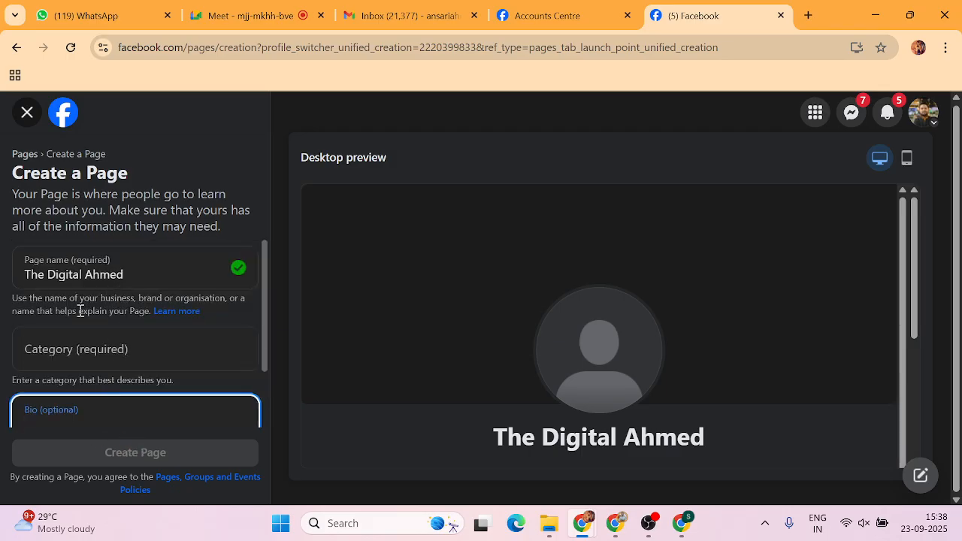
Pick Advertising/marketing from the 'Adv' search and begin the bio with 'This is ahmed'.
{"action": "left_click", "coordinate": [70, 353]}
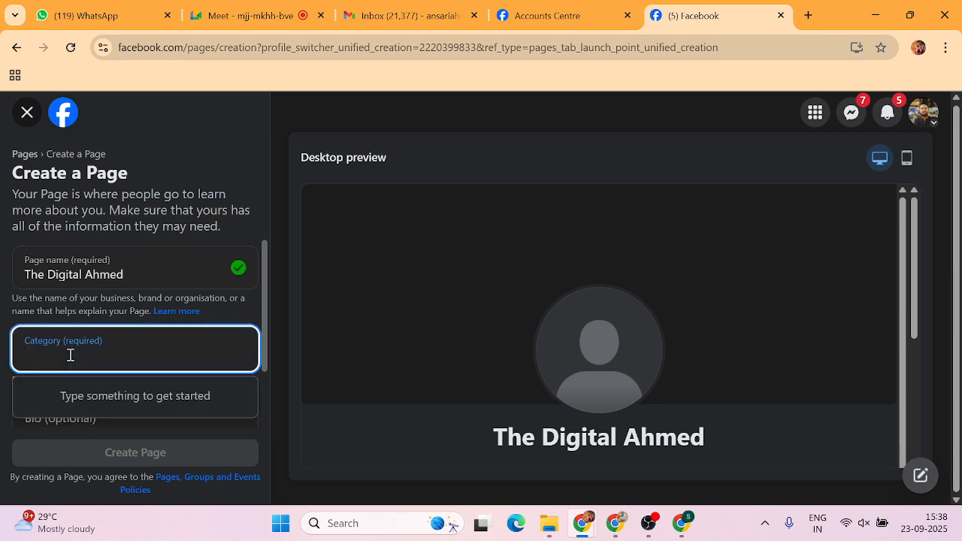
{"action": "type", "text": "Adv"}
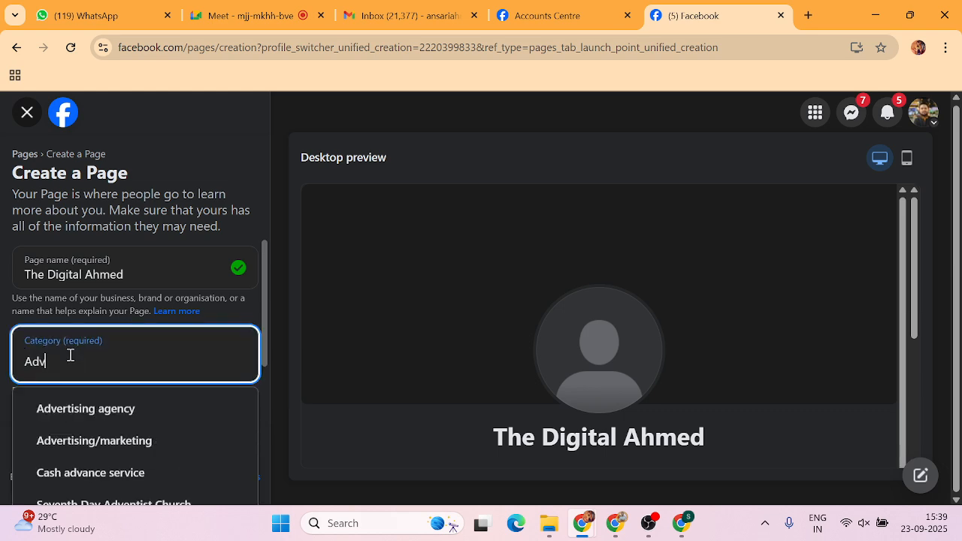
{"action": "left_click", "coordinate": [80, 451]}
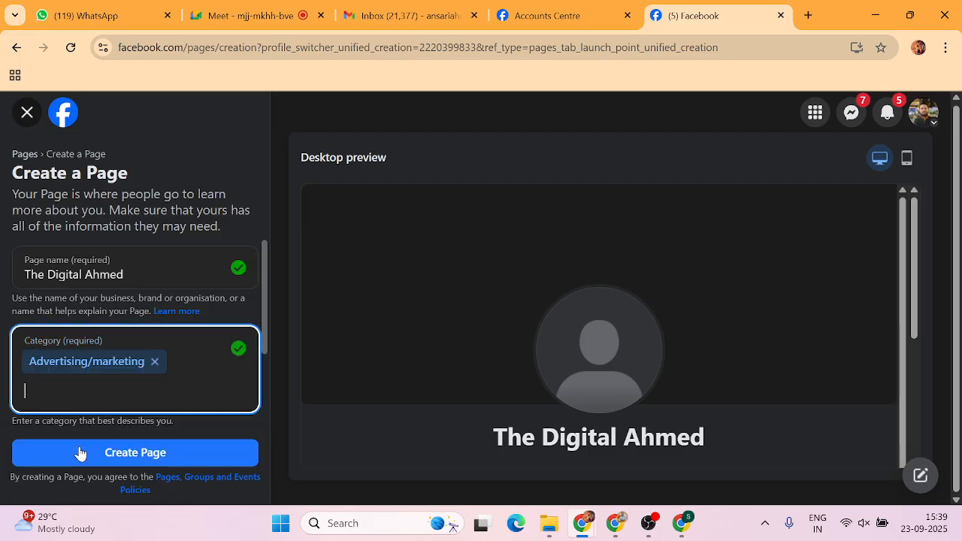
{"action": "scroll", "coordinate": [79, 360], "scroll_direction": "down", "scroll_amount": 2}
{"action": "left_click", "coordinate": [67, 363]}
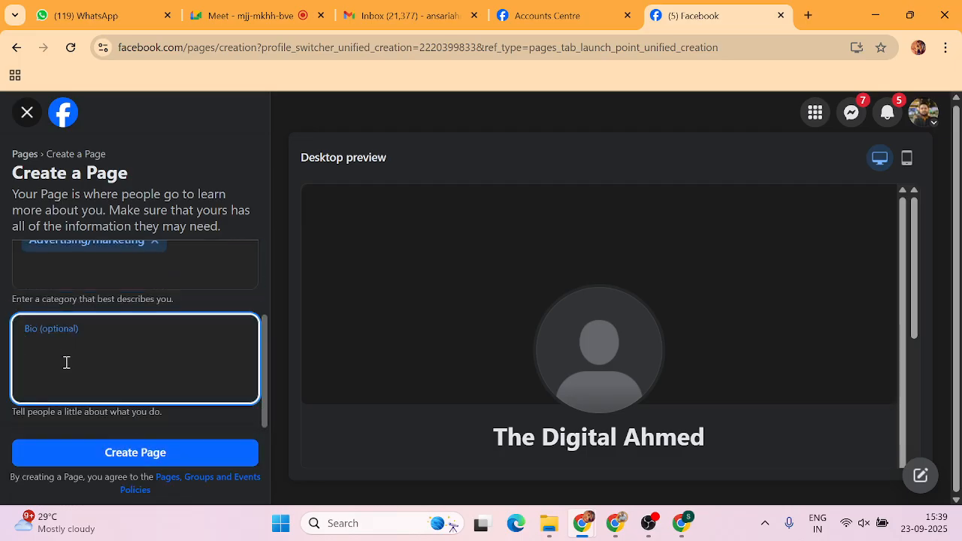
{"action": "type", "text": "This is ahmed"}
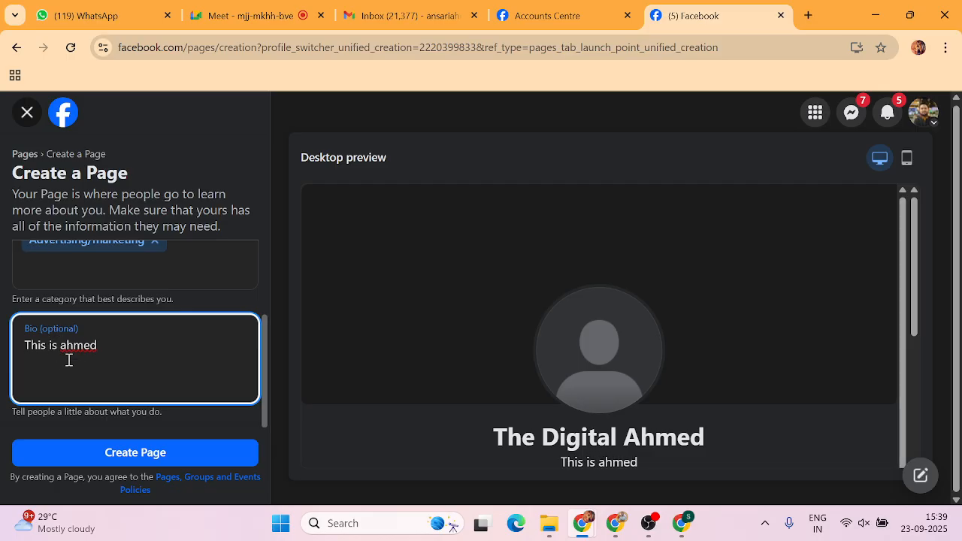
Rewrite the bio as Digital Ahmed's digital marketing services: meta ads, google ads, web development, SEO, & Many more.
{"action": "key", "text": "BackSpace"}
{"action": "key", "text": "BackSpace"}
{"action": "key", "text": "BackSpace"}
{"action": "key", "text": "BackSpace"}
{"action": "key", "text": "BackSpace"}
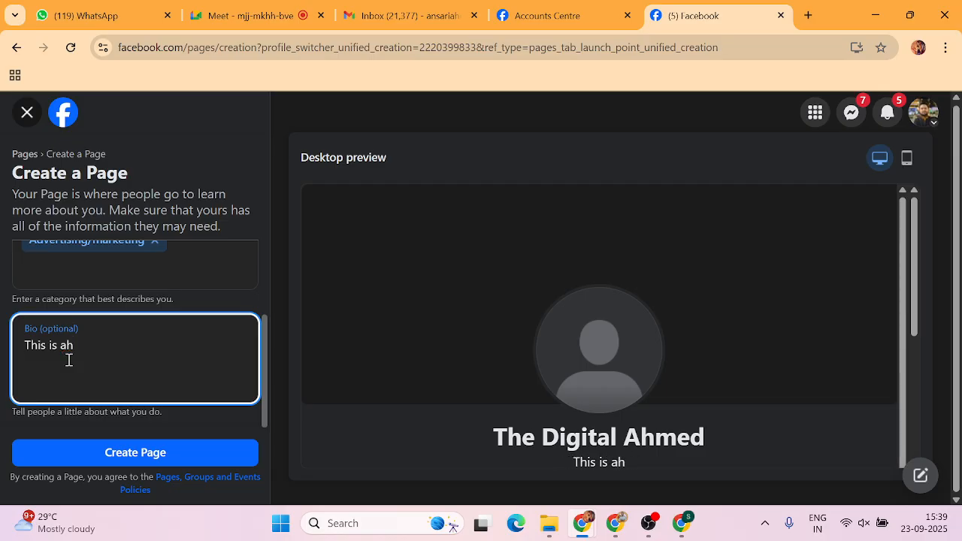
{"action": "type", "text": "d"}
{"action": "key", "text": "BackSpace"}
{"action": "type", "text": "Digital"}
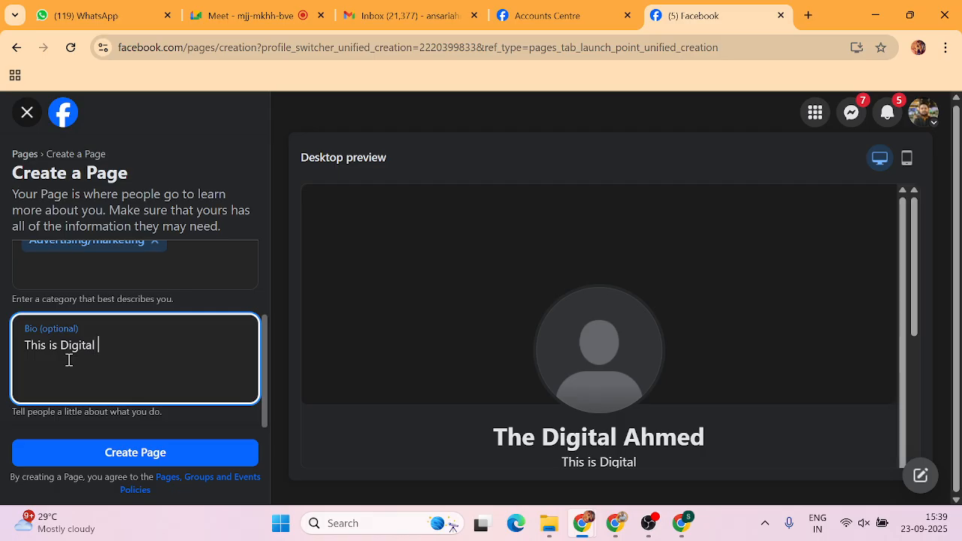
{"action": "type", "text": " Ahmed"}
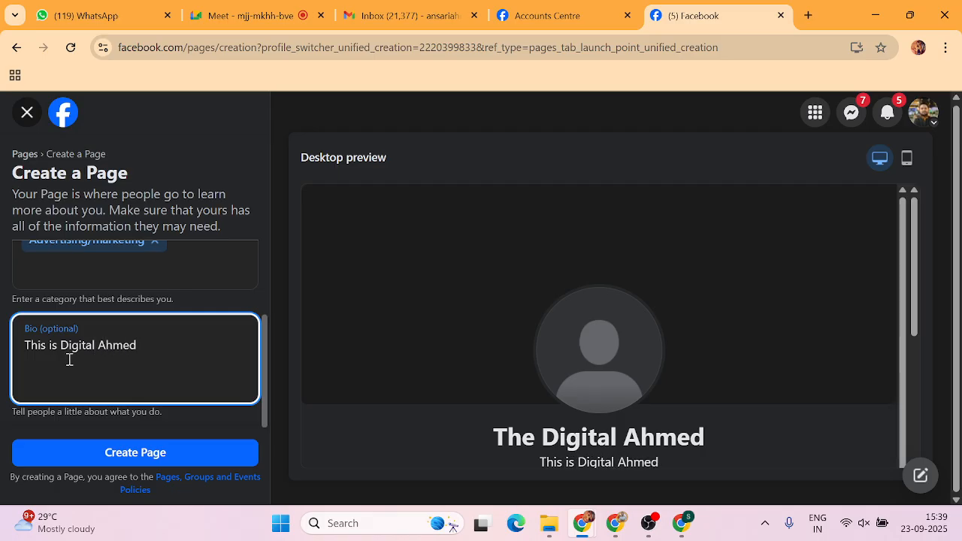
{"action": "type", "text": ", im"}
{"action": "key", "text": "BackSpace"}
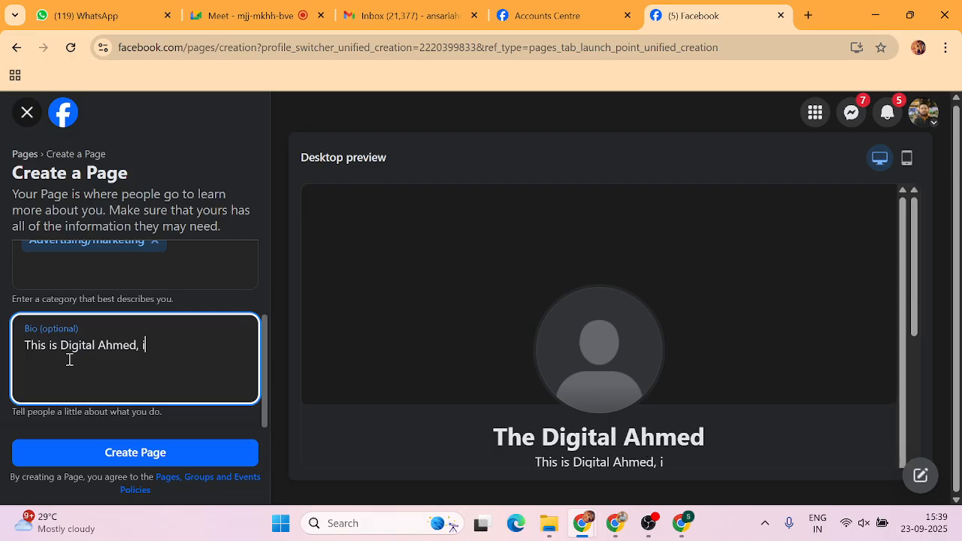
{"action": "type", "text": "AM"}
{"action": "key", "text": "BackSpace"}
{"action": "key", "text": "BackSpace"}
{"action": "key", "text": "BackSpace"}
{"action": "key", "text": "BackSpace"}
{"action": "key", "text": "BackSpace"}
{"action": "type", "text": "I am pro"}
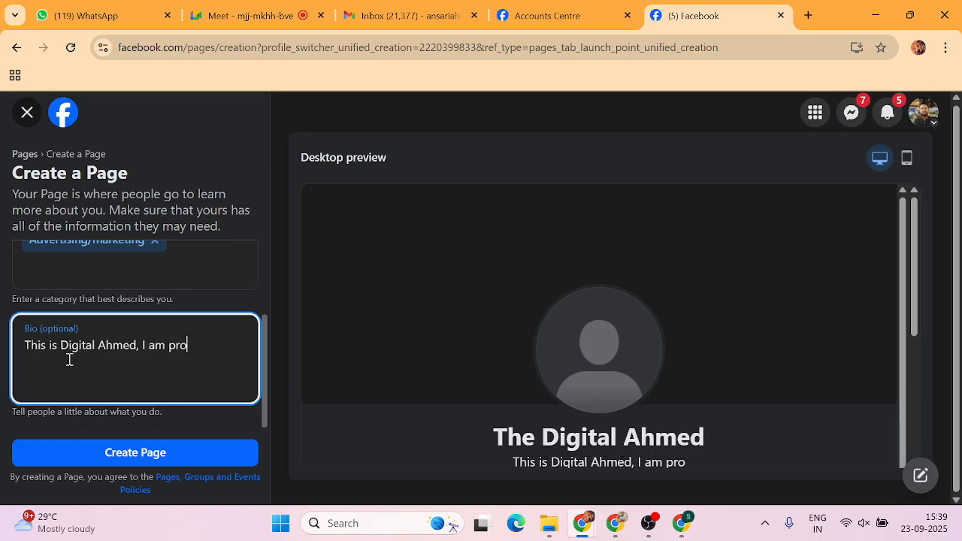
{"action": "type", "text": "viding d"}
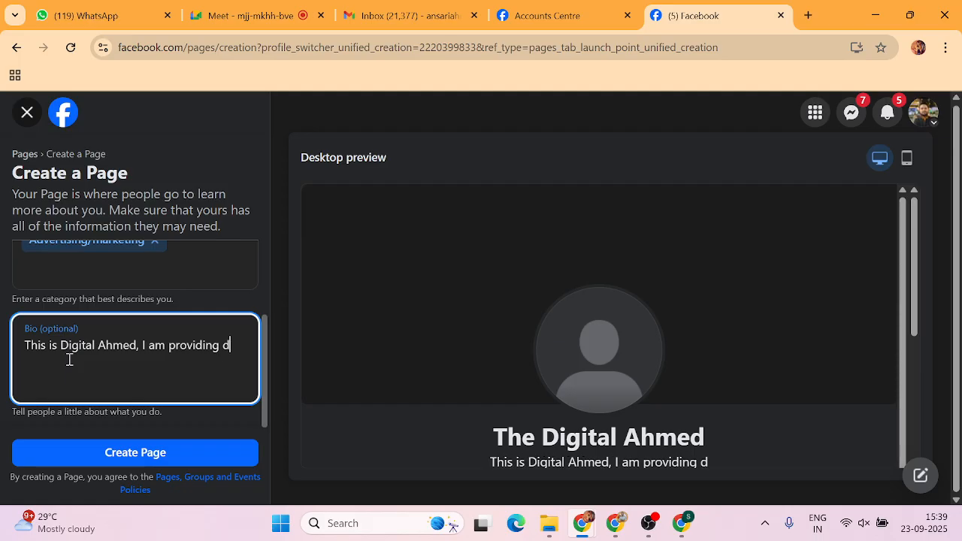
{"action": "type", "text": "igital marektin"}
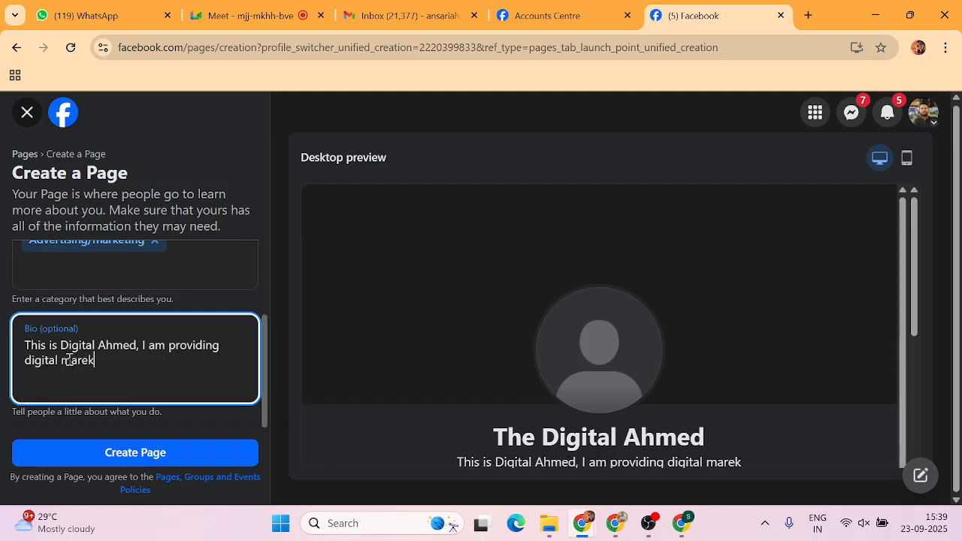
{"action": "key", "text": "BackSpace"}
{"action": "key", "text": "BackSpace"}
{"action": "key", "text": "BackSpace"}
{"action": "key", "text": "BackSpace"}
{"action": "key", "text": "BackSpace"}
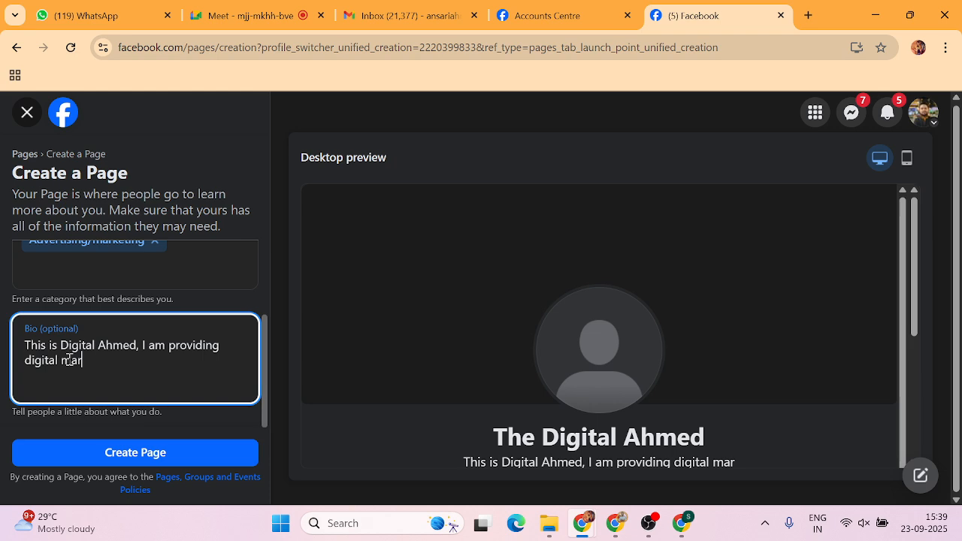
{"action": "type", "text": "keting se"}
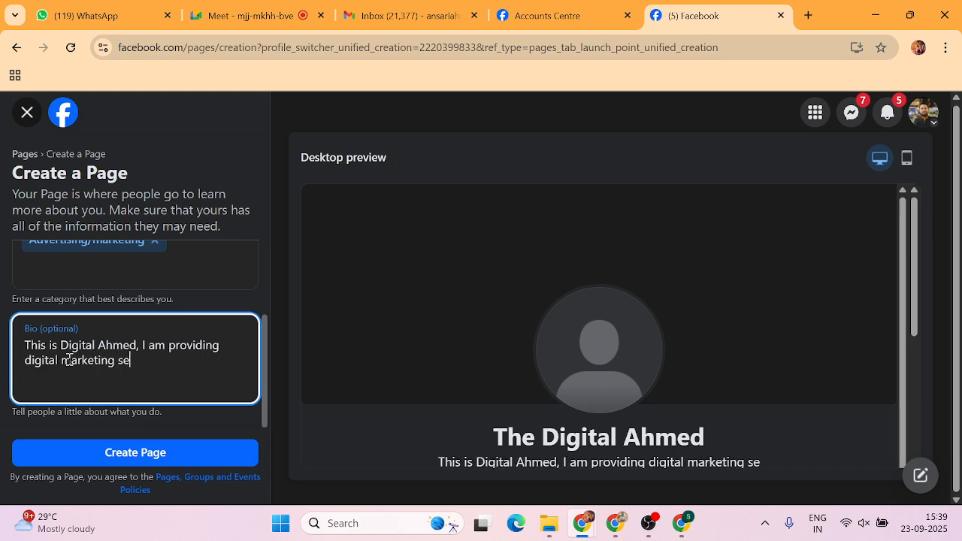
{"action": "type", "text": "rvices"}
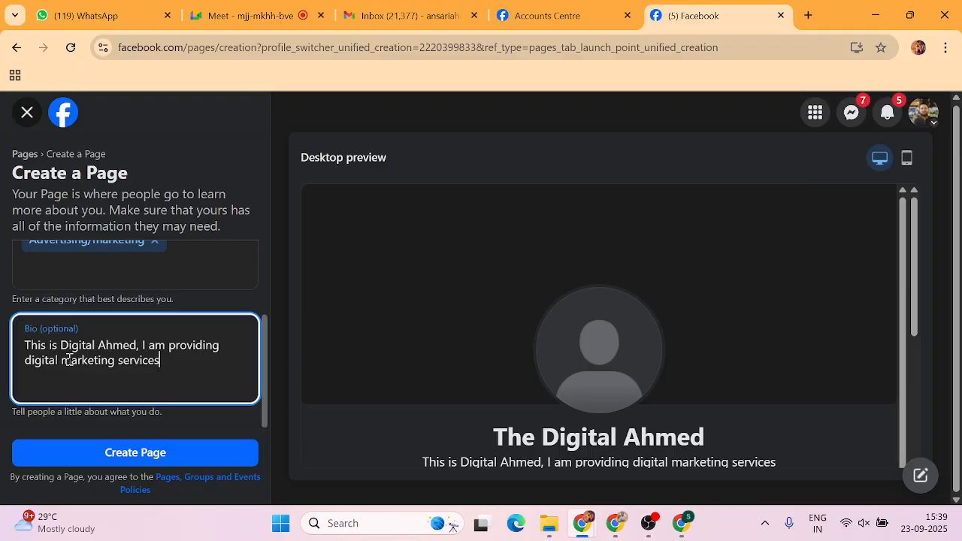
{"action": "type", "text": ", like meta"}
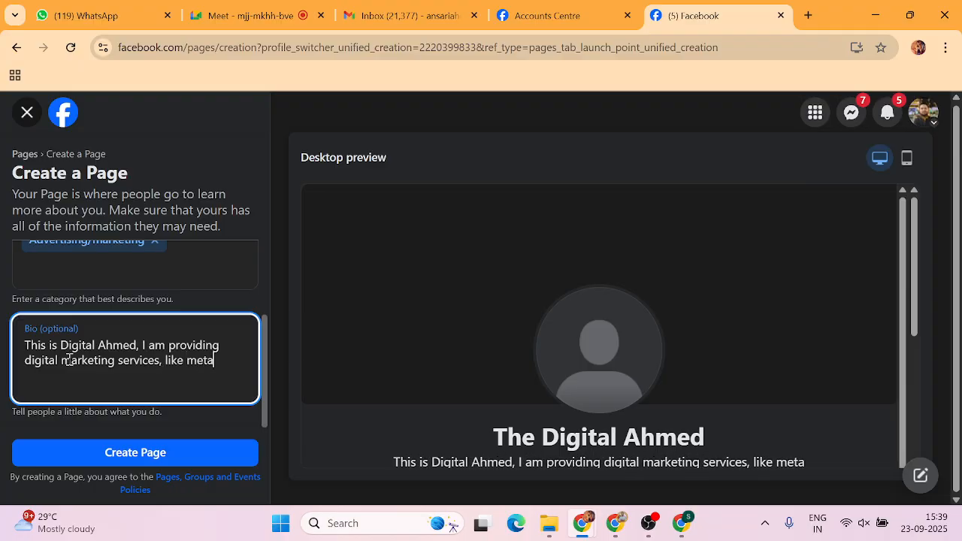
{"action": "type", "text": " ads, google"}
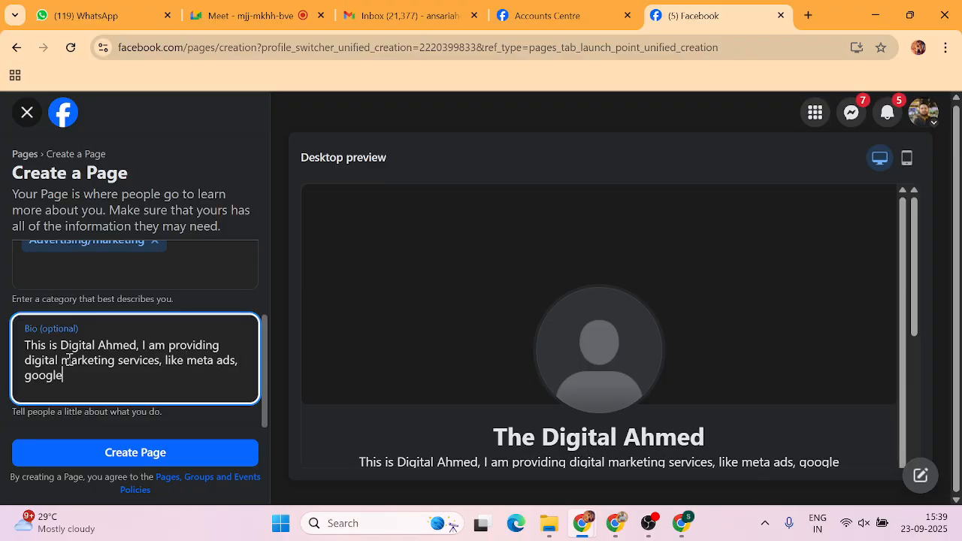
{"action": "type", "text": " ads "}
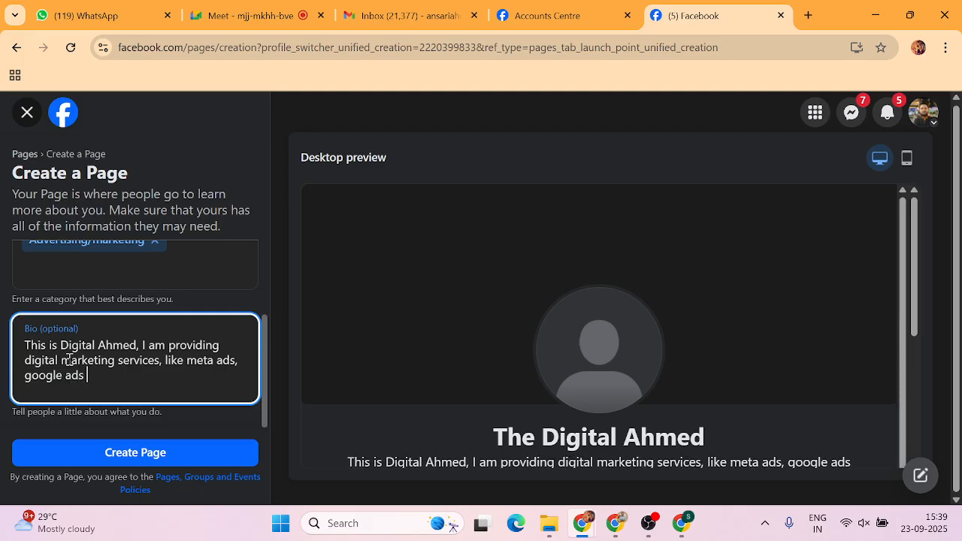
{"action": "type", "text": "web de"}
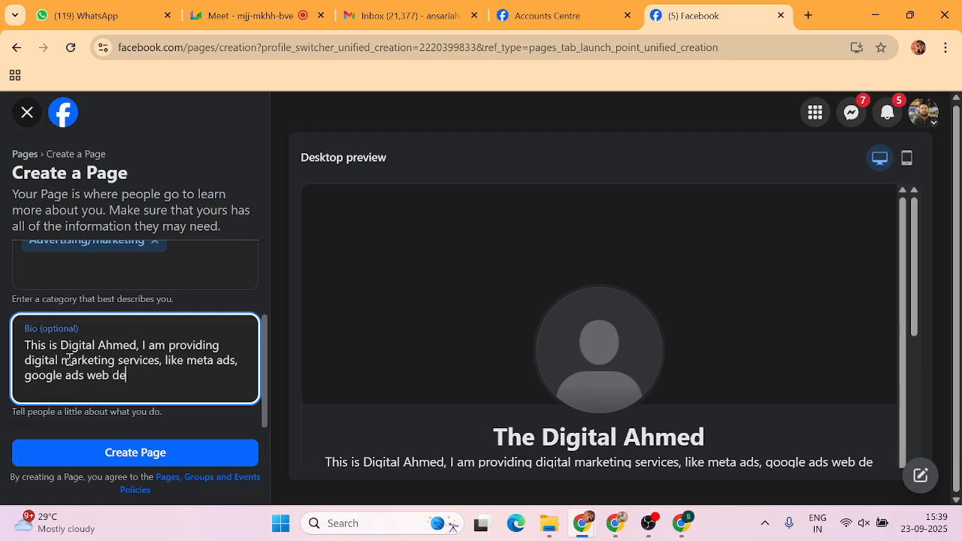
{"action": "type", "text": "velopment "}
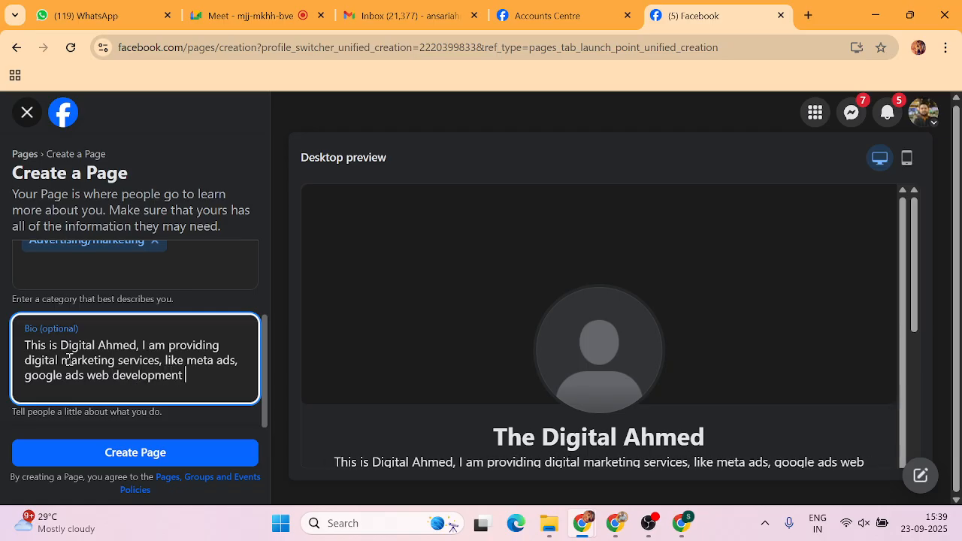
{"action": "type", "text": "and seo"}
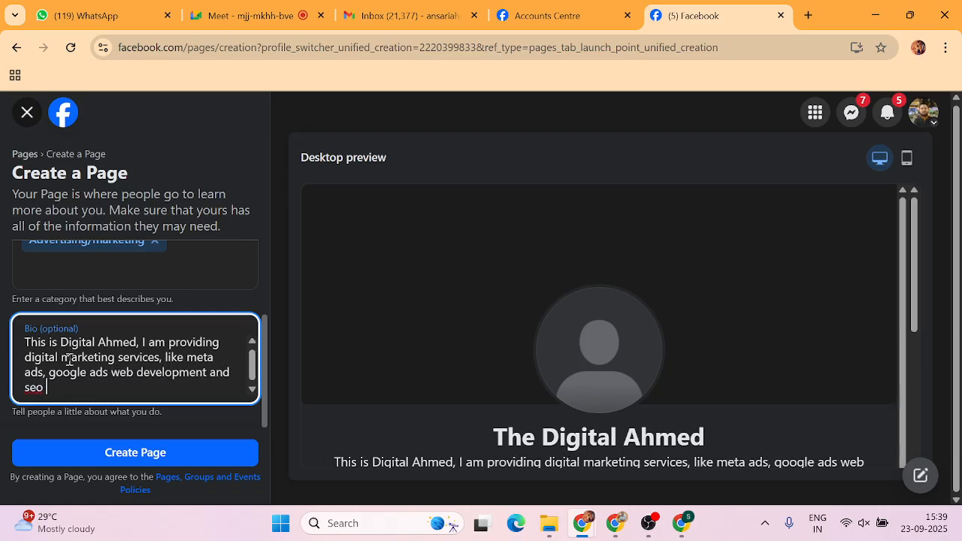
{"action": "key", "text": "BackSpace"}
{"action": "key", "text": "BackSpace"}
{"action": "key", "text": "BackSpace"}
{"action": "key", "text": "BackSpace"}
{"action": "key", "text": "BackSpace"}
{"action": "key", "text": "BackSpace"}
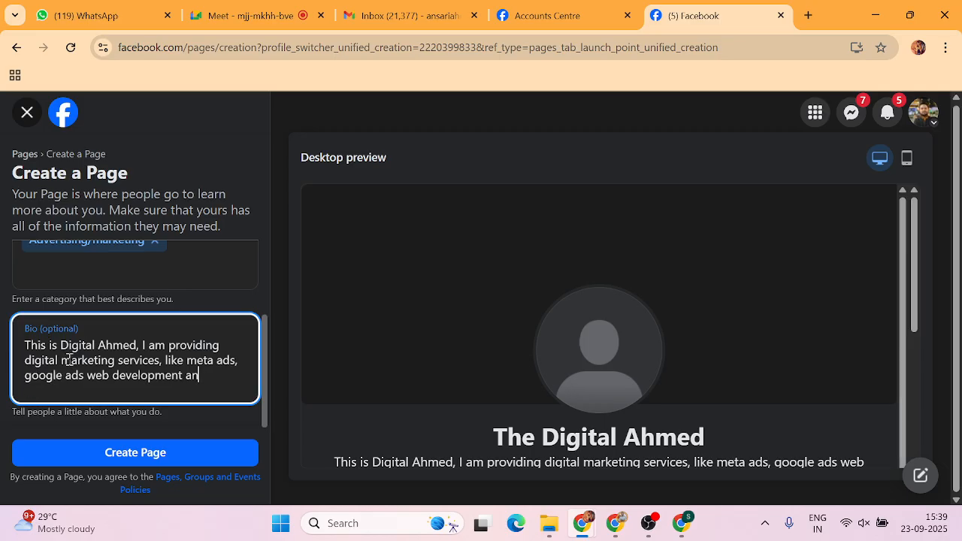
{"action": "type", "text": ", SEO, "}
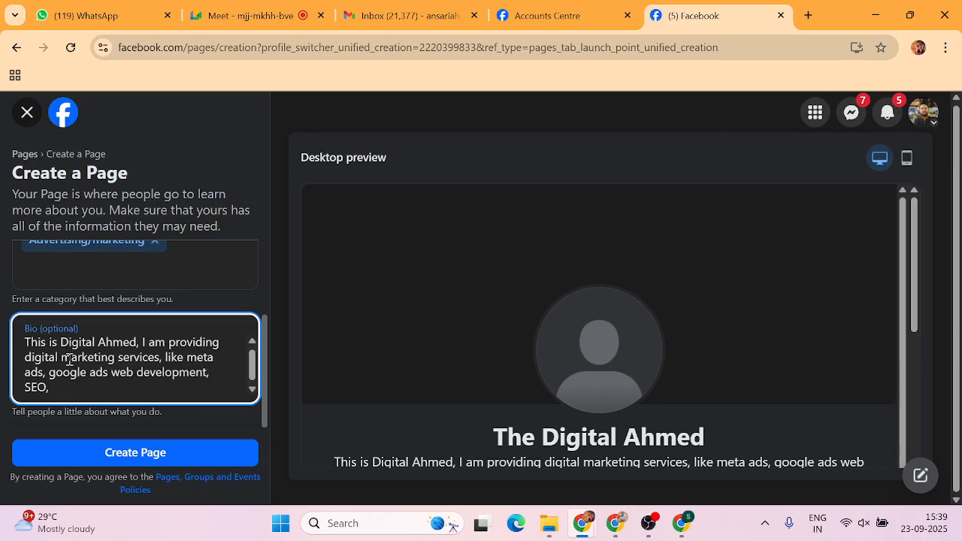
{"action": "type", "text": "& Many m"}
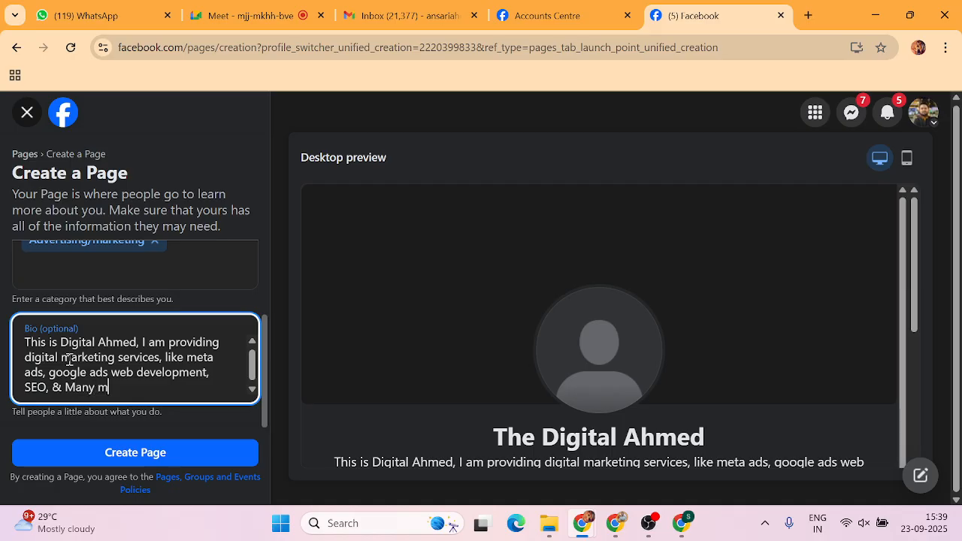
{"action": "type", "text": "ore services"}
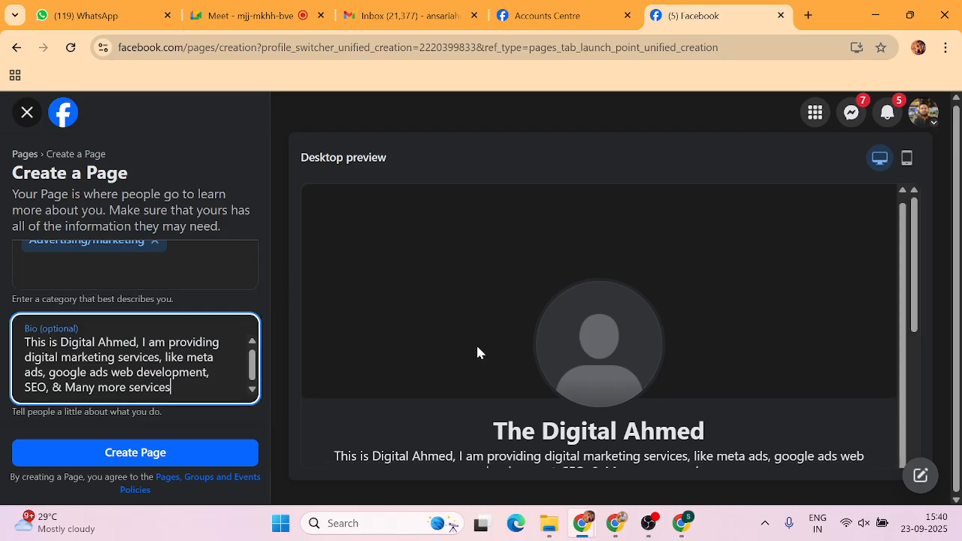
Check the name and bio in the desktop preview, then create the Page.
{"action": "scroll", "coordinate": [479, 278], "scroll_direction": "down", "scroll_amount": 2}
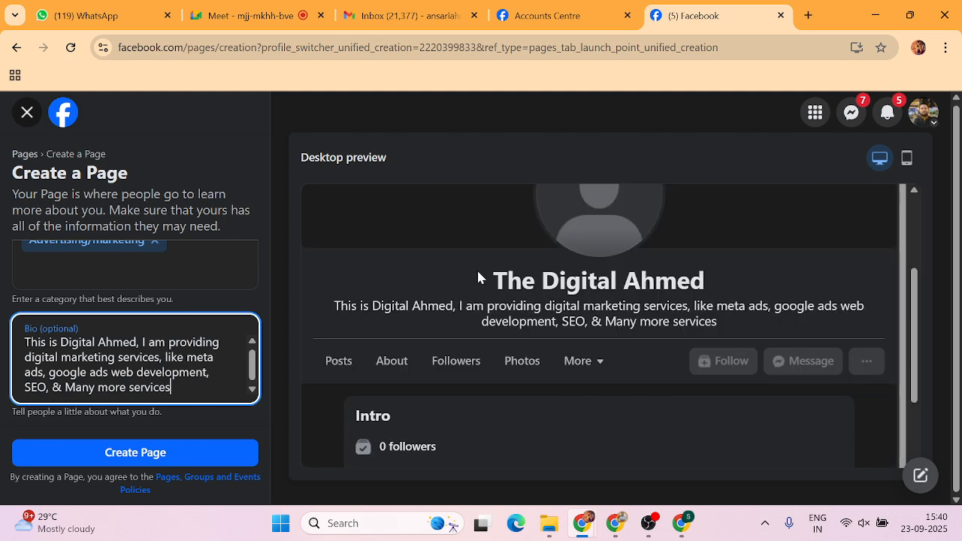
{"action": "left_click_drag", "start_coordinate": [478, 278], "coordinate": [735, 285]}
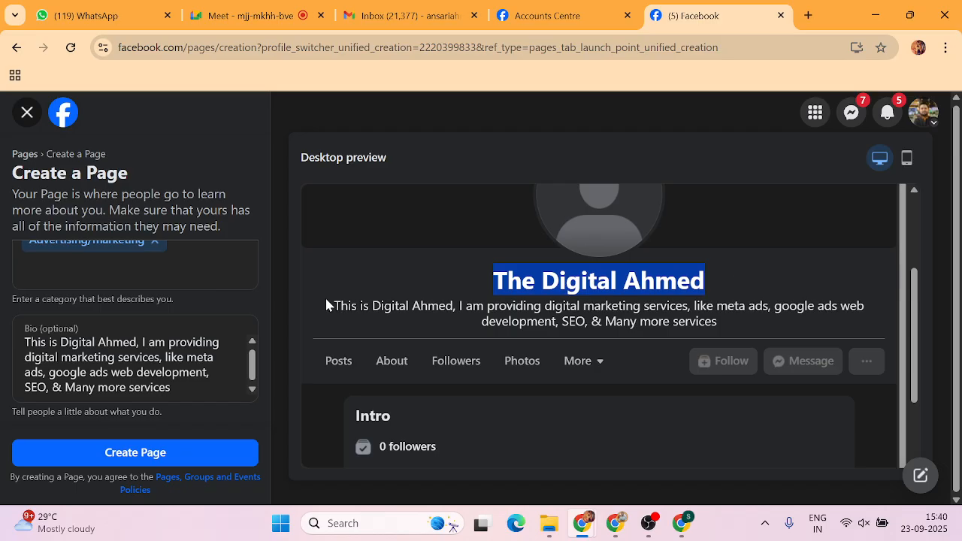
{"action": "left_click_drag", "start_coordinate": [326, 303], "coordinate": [722, 325]}
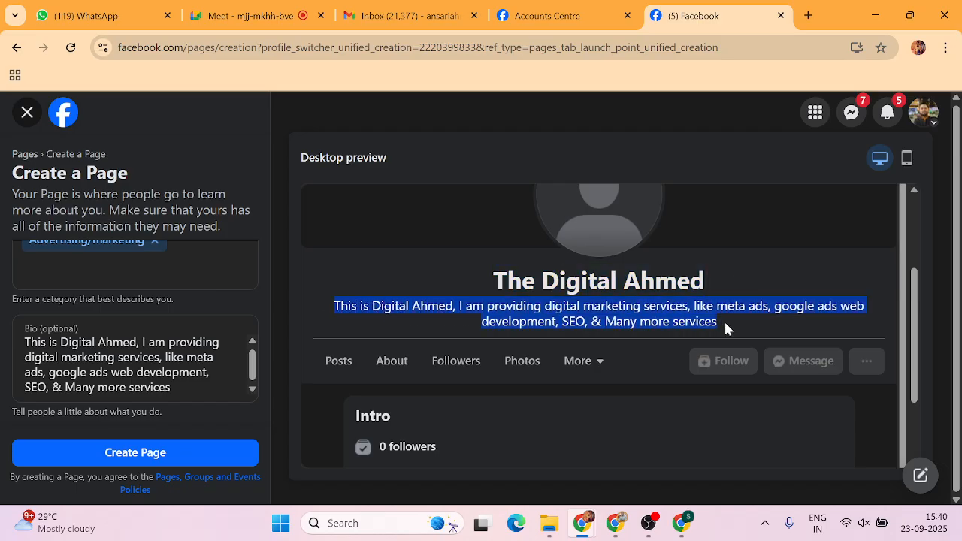
{"action": "left_click", "coordinate": [138, 453]}
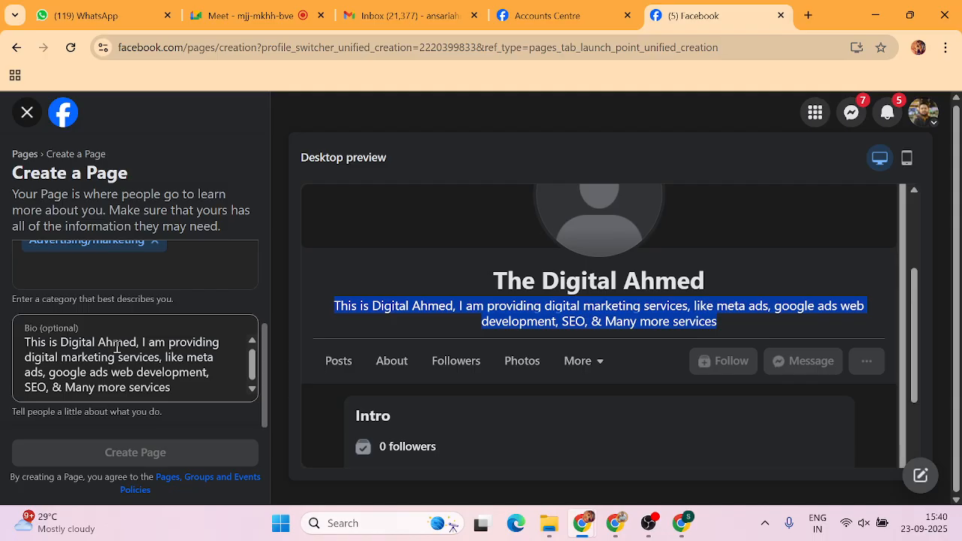
{"action": "left_click", "coordinate": [4, 279]}
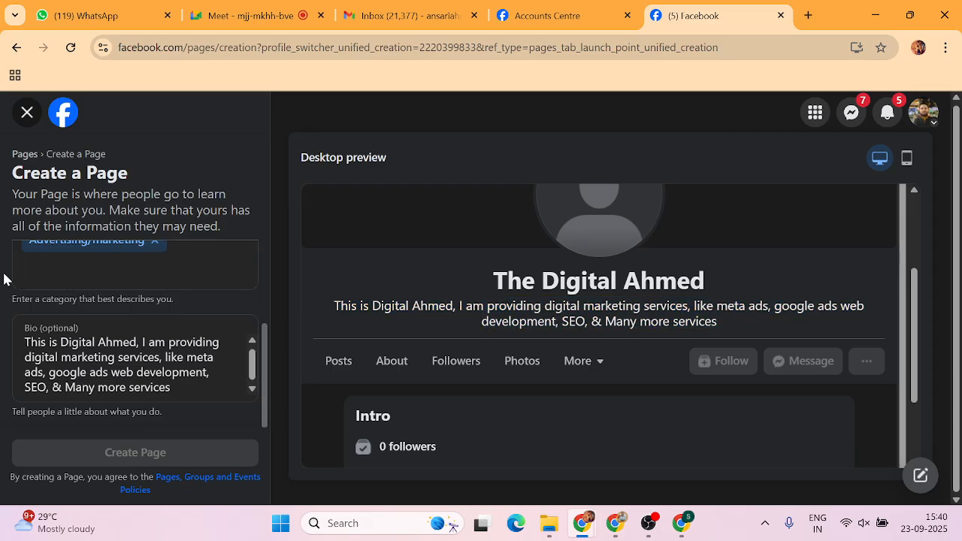
{"action": "scroll", "coordinate": [162, 331], "scroll_direction": "up", "scroll_amount": 1}
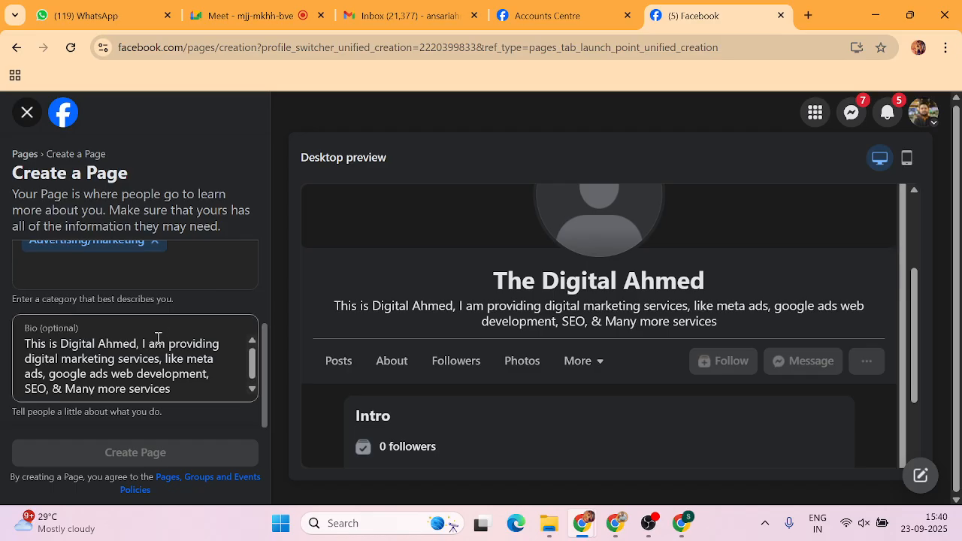
Reload the Create a Page form, confirming Reload, so its fields come back empty.
{"action": "left_click", "coordinate": [70, 46]}
{"action": "left_click", "coordinate": [556, 148]}
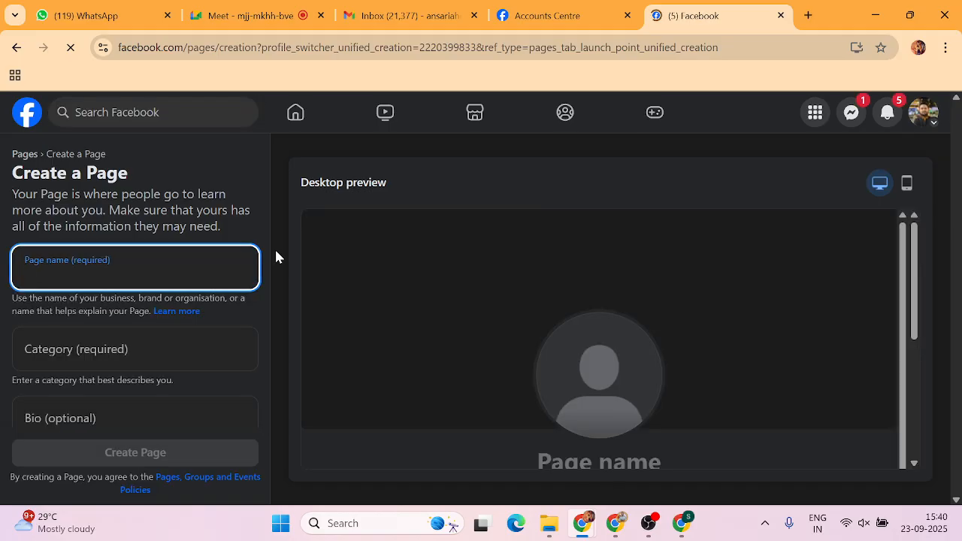
{"action": "left_click", "coordinate": [930, 118]}
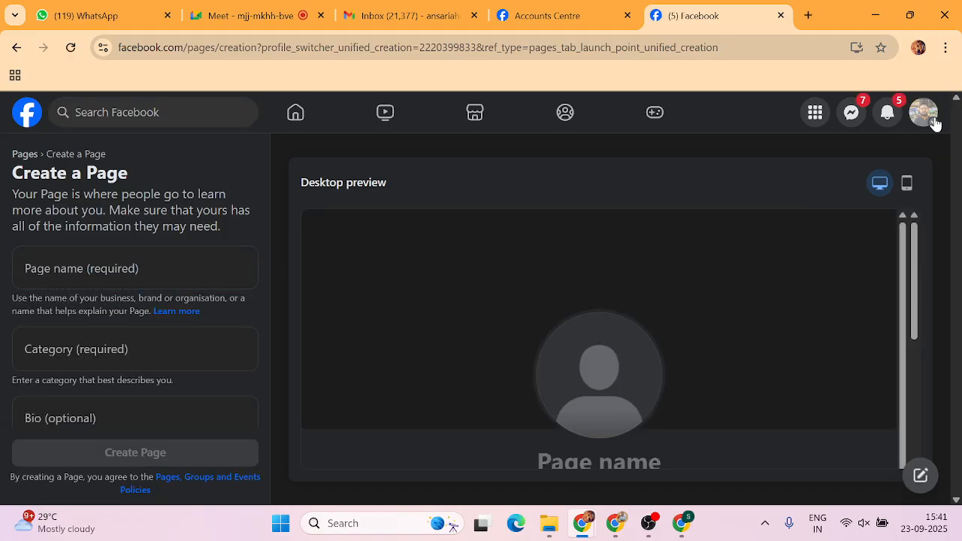
Find The Digital Ahmed among all profiles and switch to acting as that Page.
{"action": "left_click", "coordinate": [772, 298]}
{"action": "scroll", "coordinate": [419, 294], "scroll_direction": "down", "scroll_amount": 5}
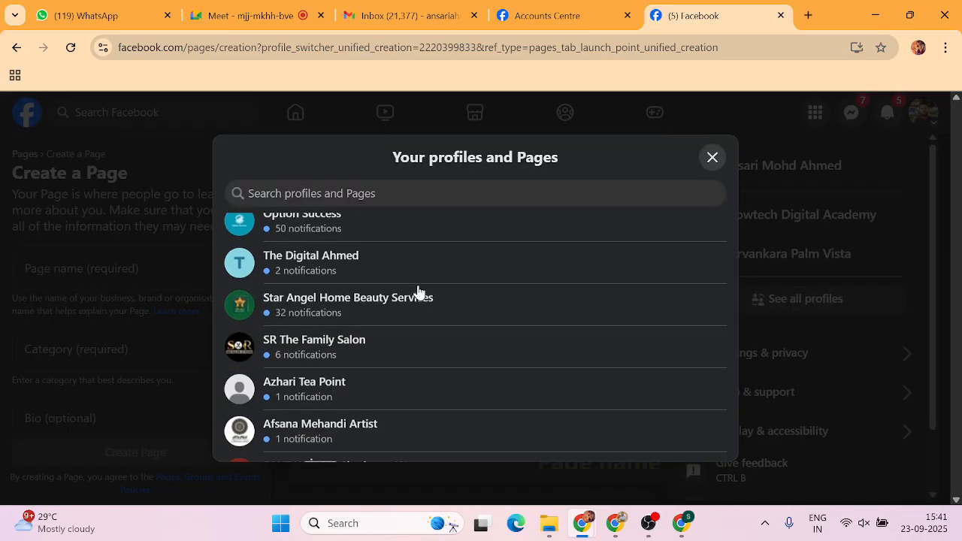
{"action": "left_click", "coordinate": [351, 356]}
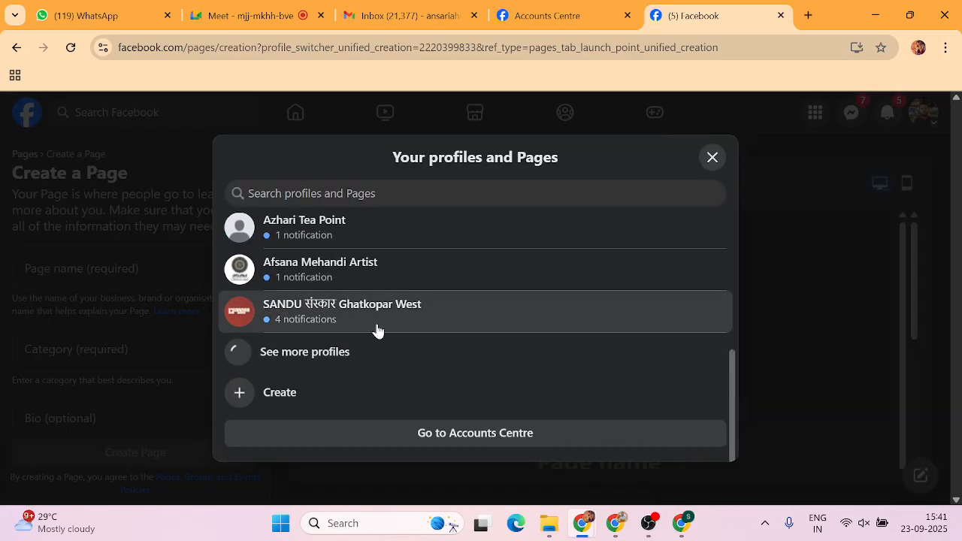
{"action": "scroll", "coordinate": [377, 331], "scroll_direction": "down", "scroll_amount": 1}
{"action": "scroll", "coordinate": [377, 330], "scroll_direction": "up", "scroll_amount": 3}
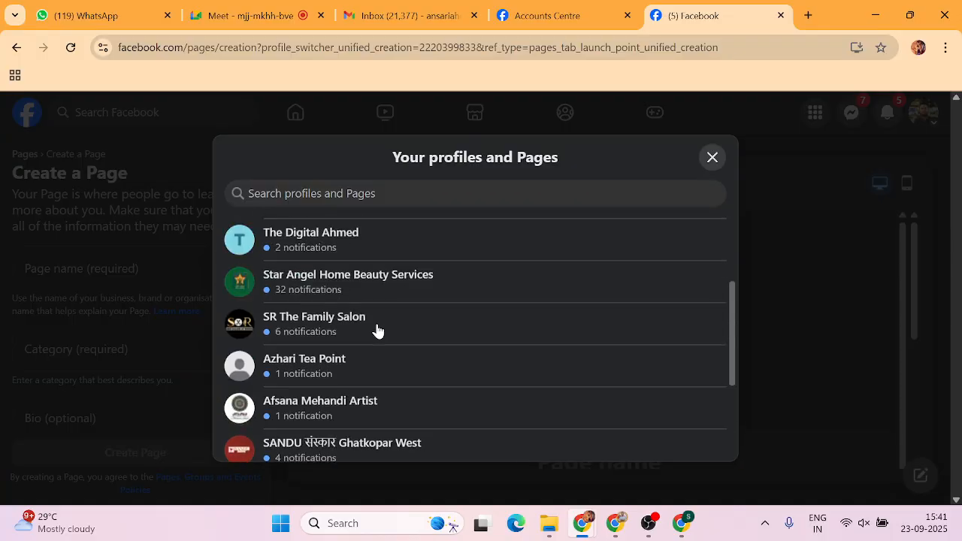
{"action": "scroll", "coordinate": [378, 330], "scroll_direction": "up", "scroll_amount": 1}
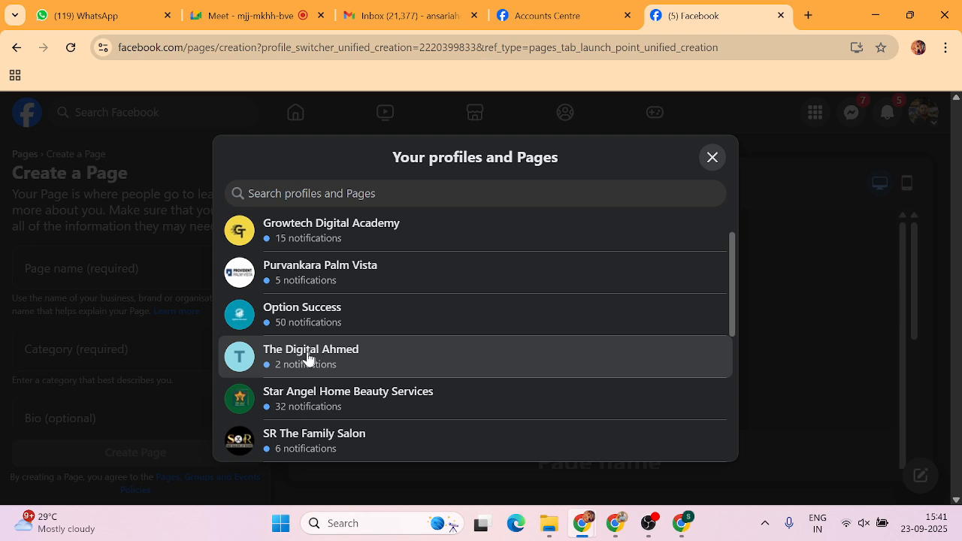
{"action": "left_click", "coordinate": [256, 361]}
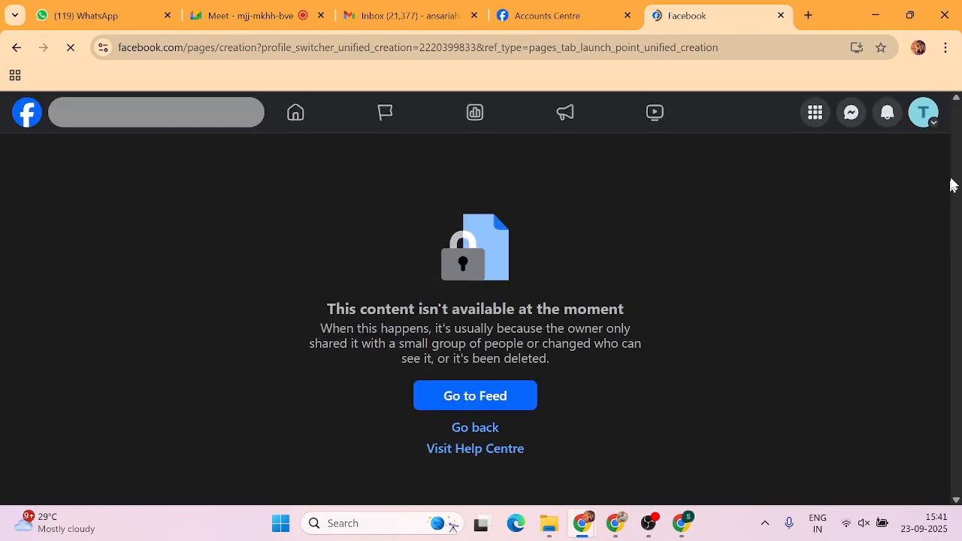
{"action": "left_click", "coordinate": [917, 121]}
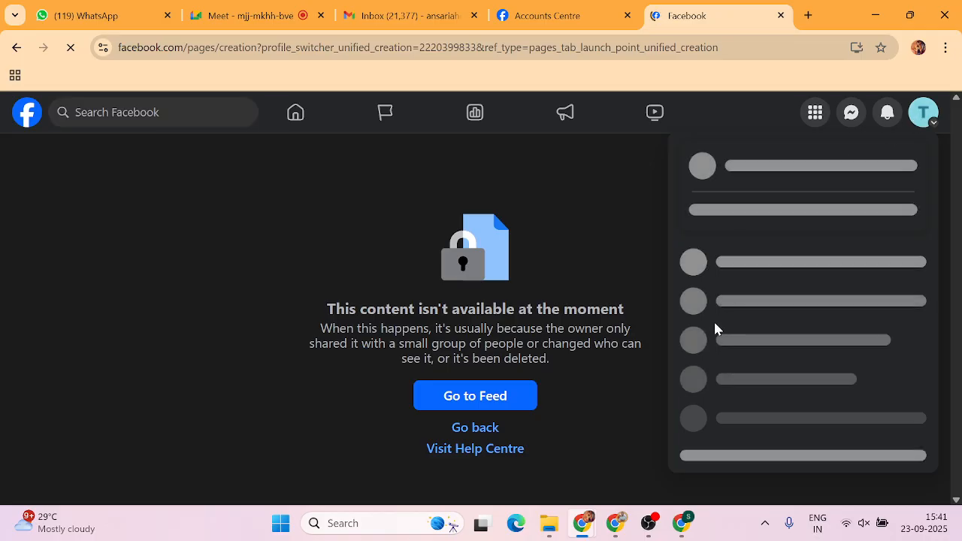
{"action": "left_click", "coordinate": [764, 174]}
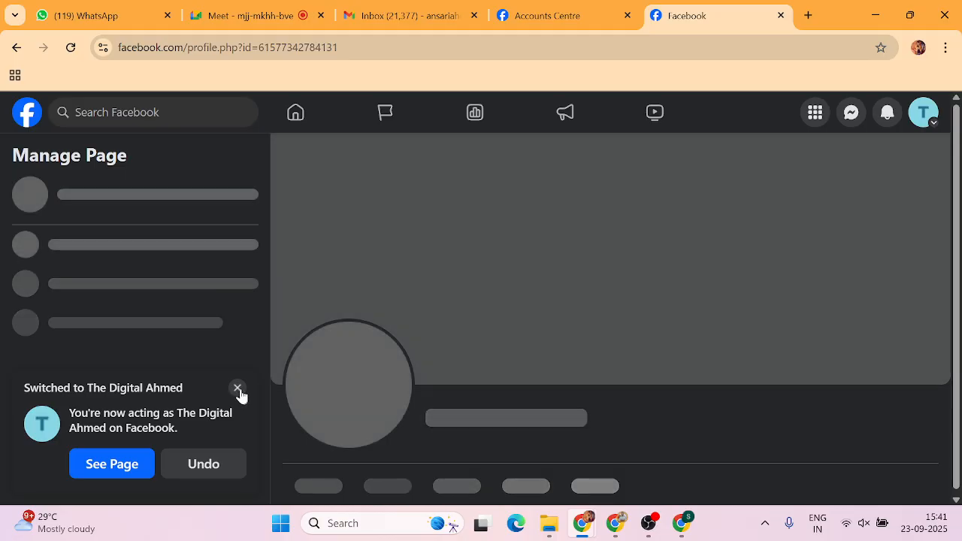
{"action": "left_click", "coordinate": [237, 390]}
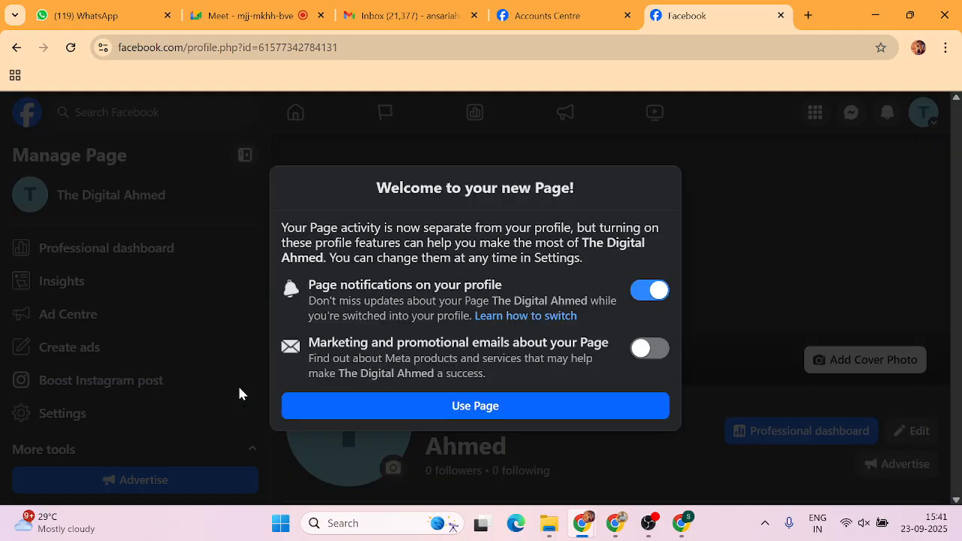
{"action": "left_click", "coordinate": [458, 409]}
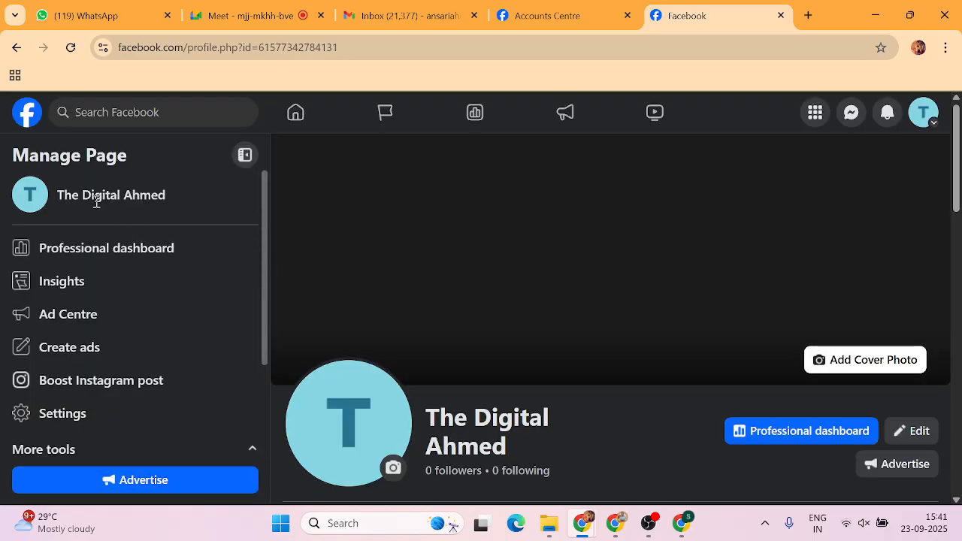
{"action": "scroll", "coordinate": [322, 220], "scroll_direction": "down", "scroll_amount": 1}
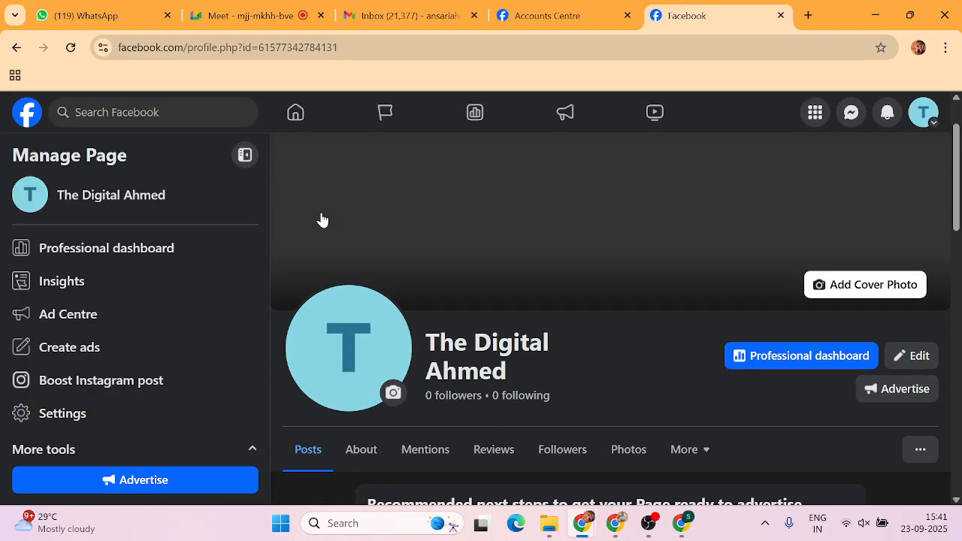
{"action": "scroll", "coordinate": [322, 219], "scroll_direction": "down", "scroll_amount": 2}
{"action": "scroll", "coordinate": [321, 220], "scroll_direction": "up", "scroll_amount": 3}
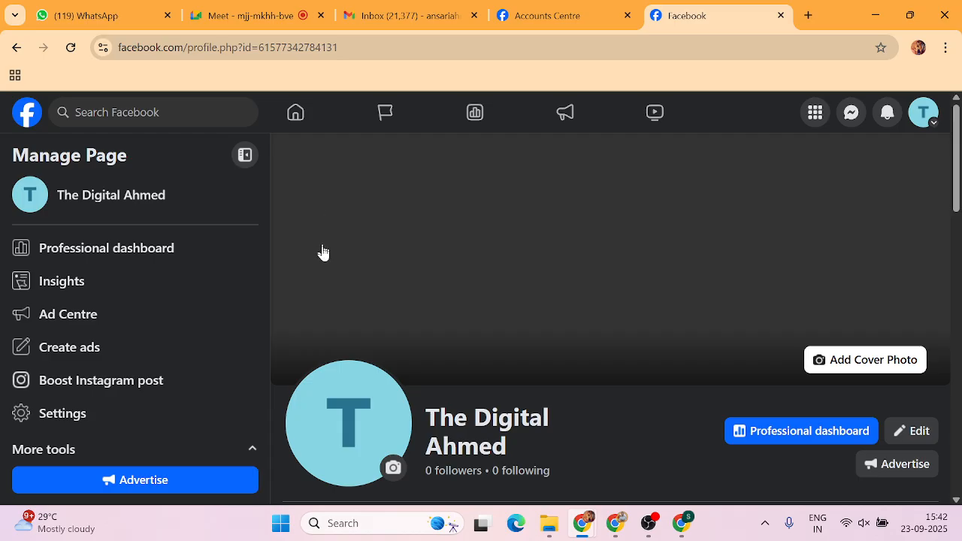
{"action": "scroll", "coordinate": [365, 444], "scroll_direction": "down", "scroll_amount": 1}
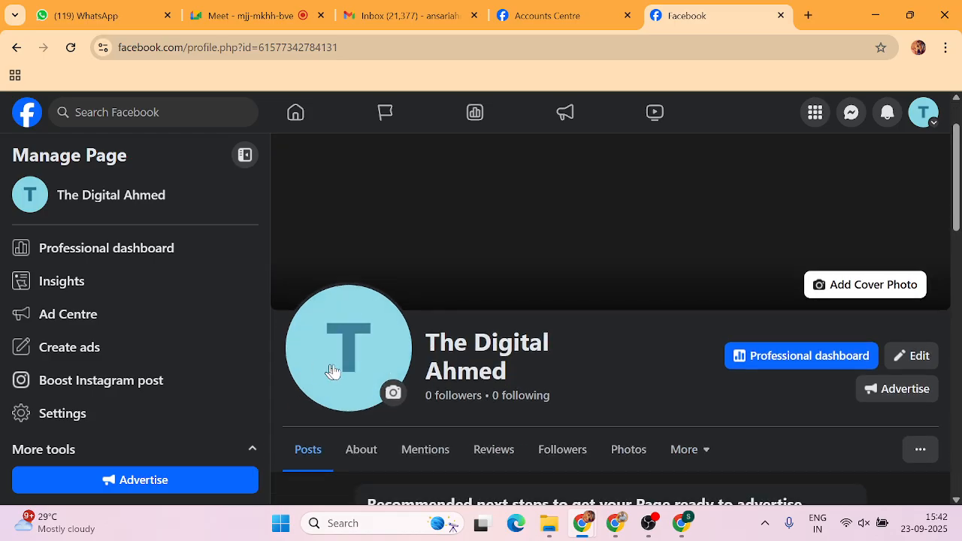
{"action": "left_click", "coordinate": [392, 394]}
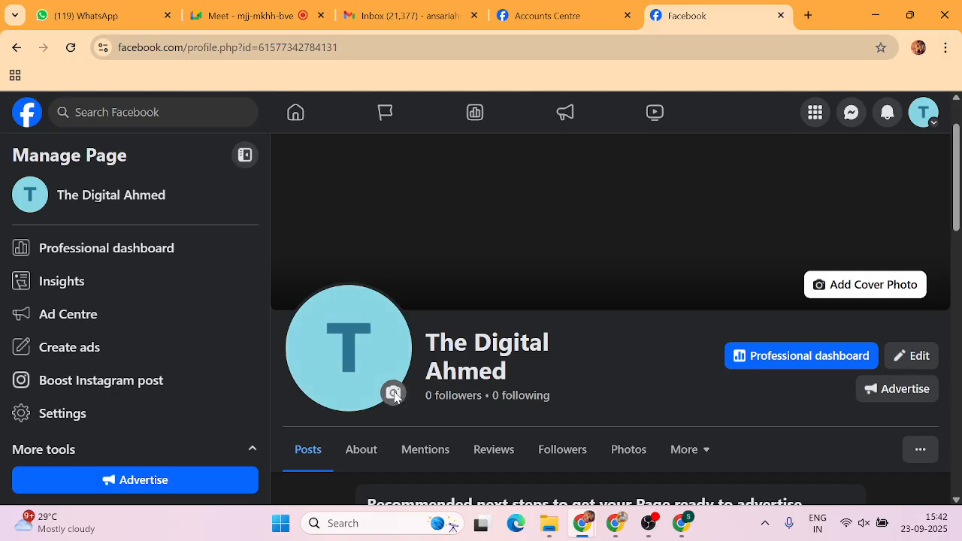
{"action": "left_click", "coordinate": [350, 204]}
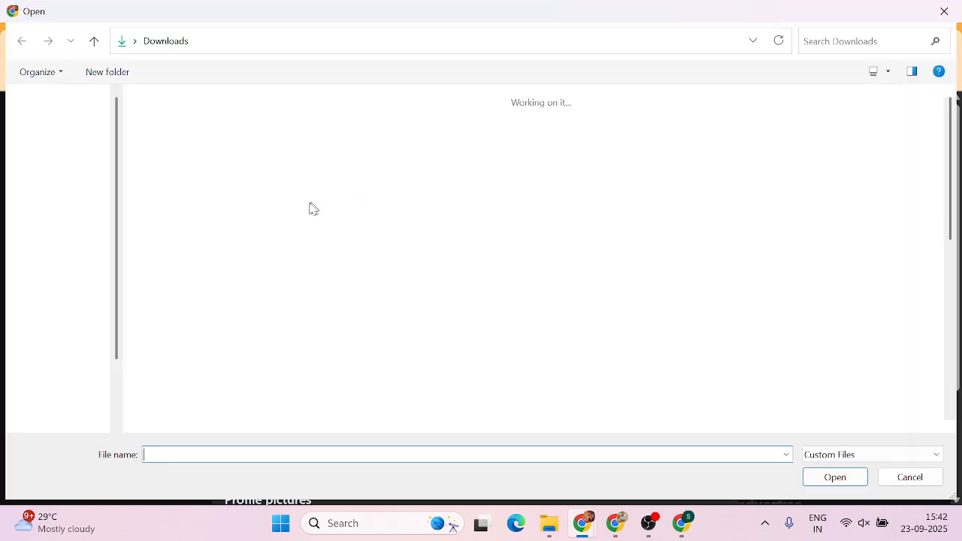
{"action": "scroll", "coordinate": [285, 217], "scroll_direction": "down", "scroll_amount": 3}
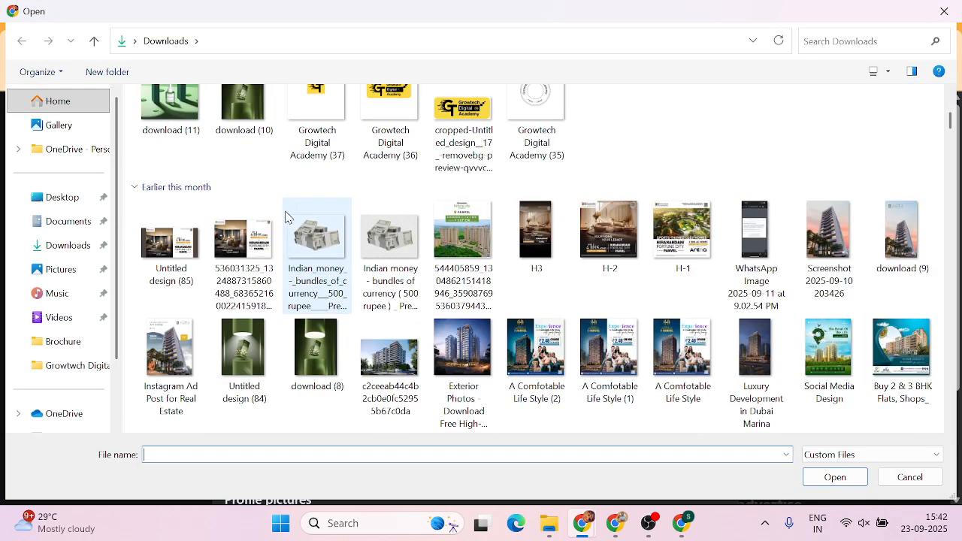
{"action": "scroll", "coordinate": [286, 215], "scroll_direction": "up", "scroll_amount": 2}
{"action": "left_click", "coordinate": [315, 142]}
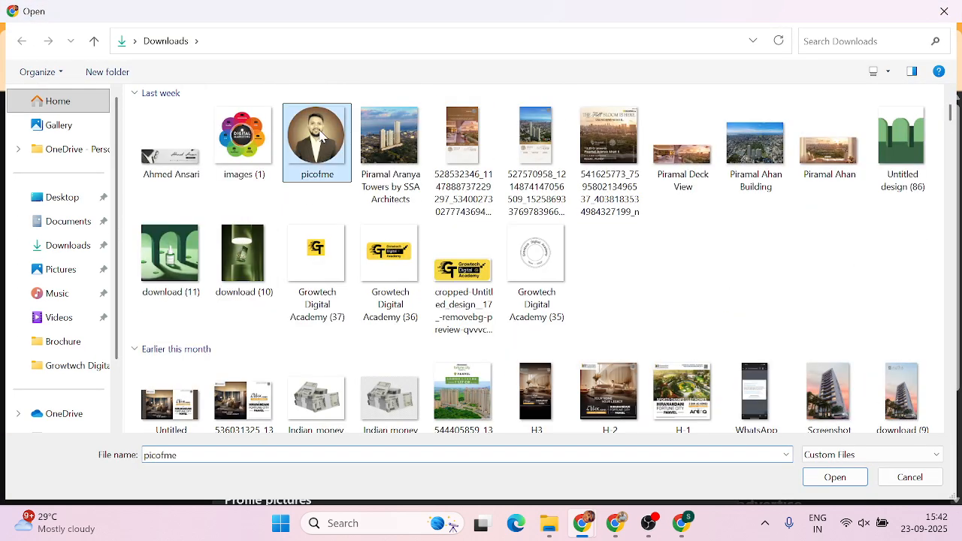
{"action": "left_click", "coordinate": [834, 477]}
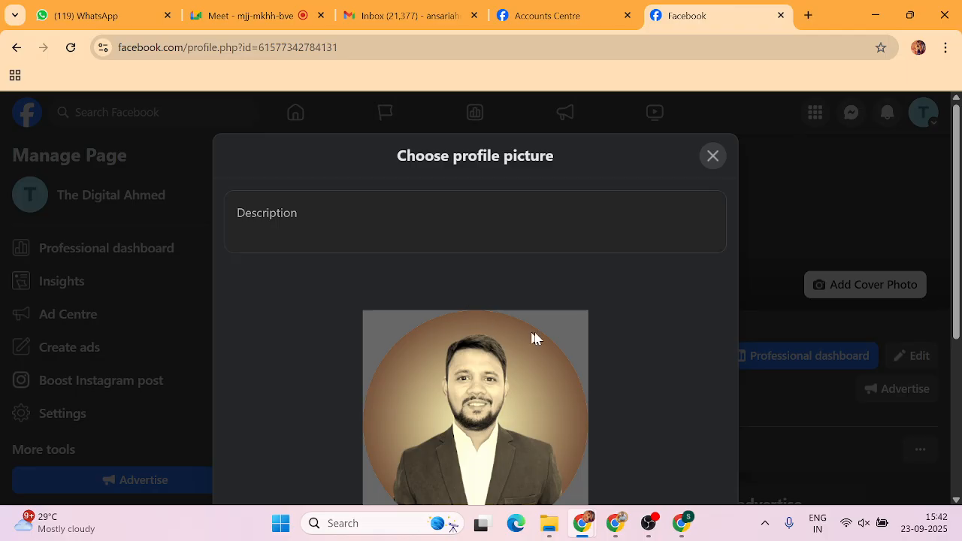
{"action": "scroll", "coordinate": [567, 326], "scroll_direction": "down", "scroll_amount": 3}
{"action": "left_click", "coordinate": [683, 437]}
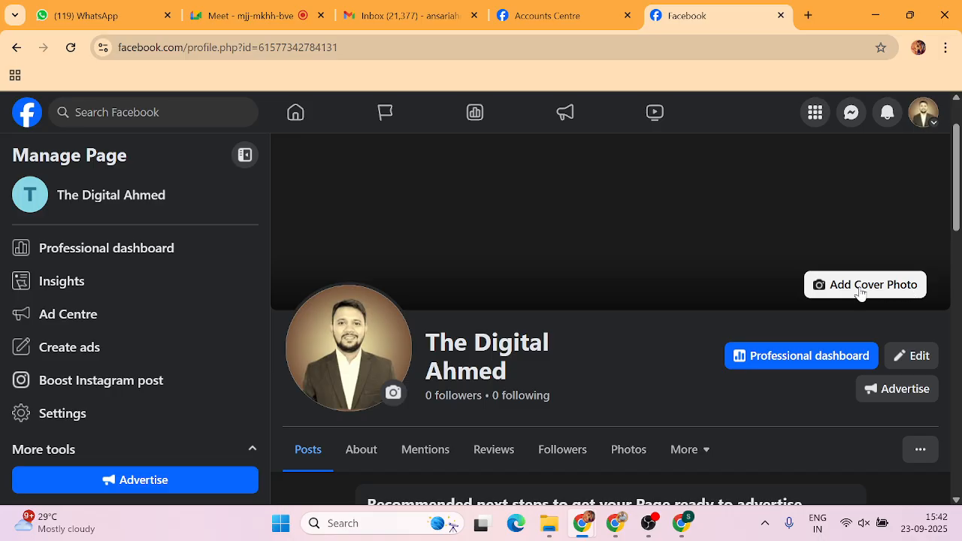
Upload the vunque bag image from last month's files as the Page cover photo.
{"action": "left_click", "coordinate": [860, 290]}
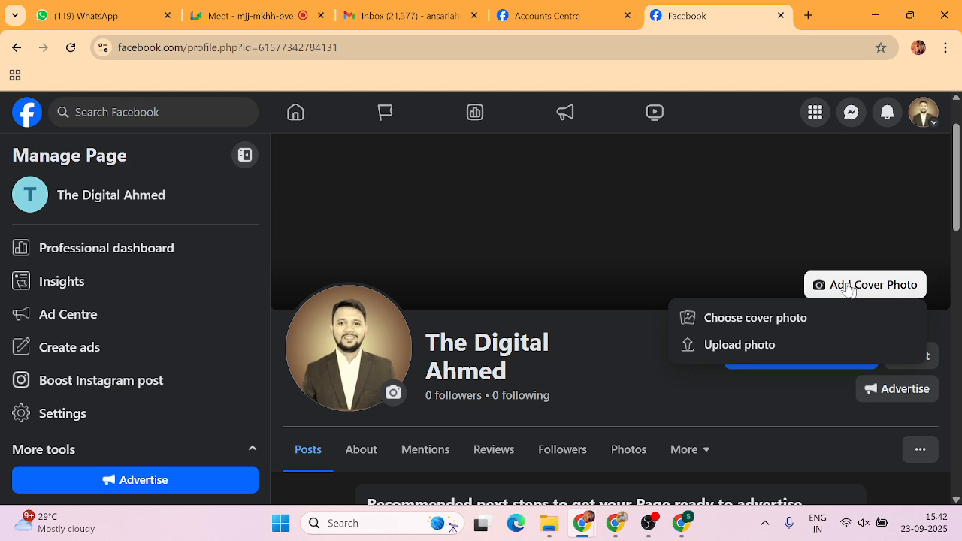
{"action": "left_click", "coordinate": [714, 344]}
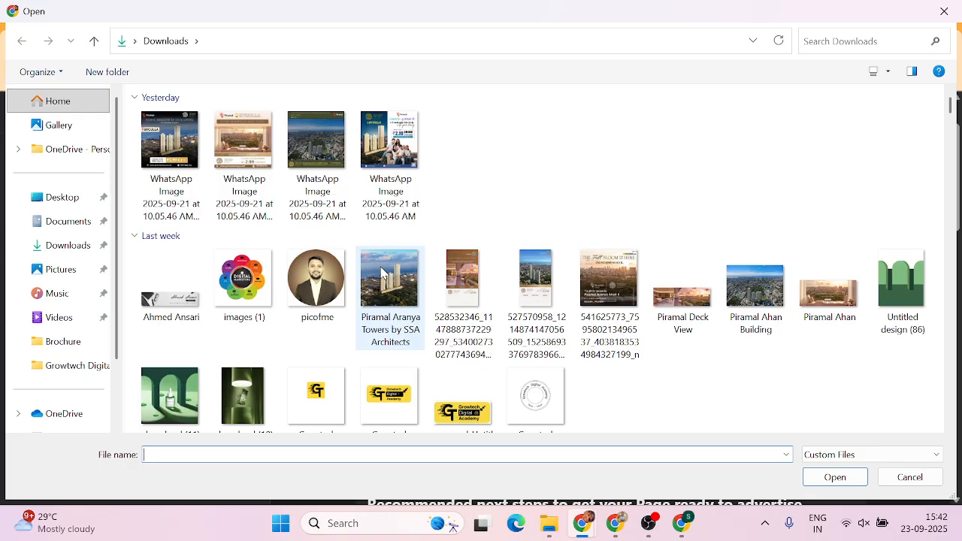
{"action": "scroll", "coordinate": [383, 272], "scroll_direction": "down", "scroll_amount": 1}
{"action": "scroll", "coordinate": [383, 272], "scroll_direction": "down", "scroll_amount": 3}
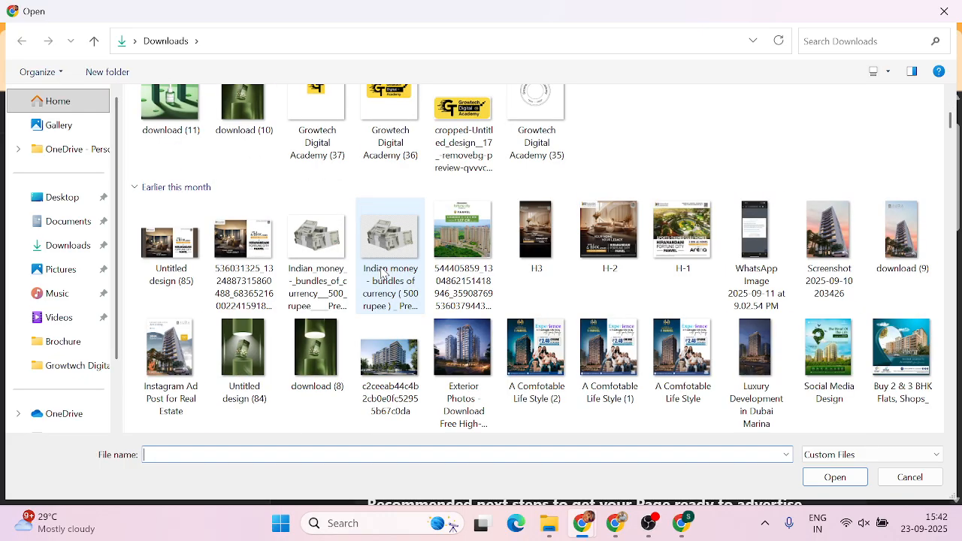
{"action": "scroll", "coordinate": [383, 272], "scroll_direction": "down", "scroll_amount": 2}
{"action": "scroll", "coordinate": [384, 274], "scroll_direction": "down", "scroll_amount": 7}
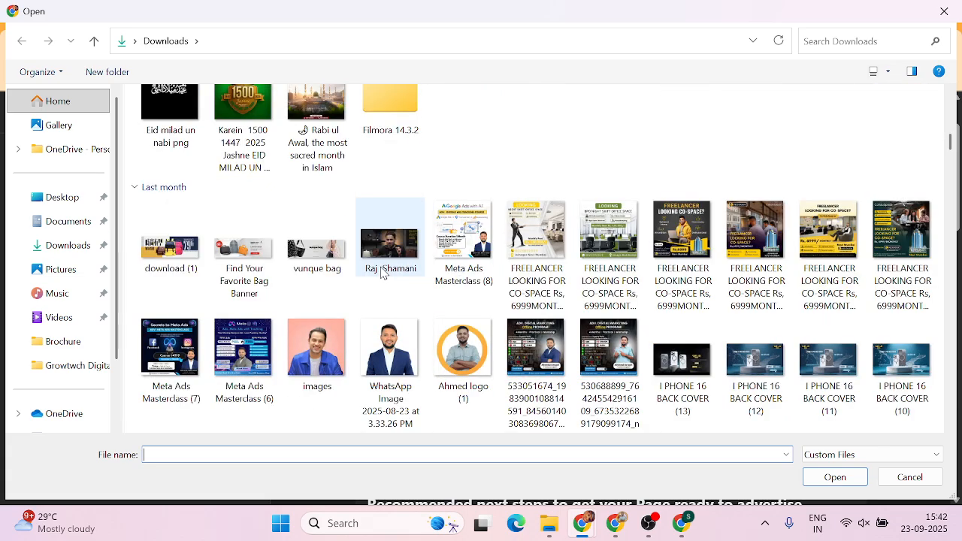
{"action": "left_click", "coordinate": [317, 248]}
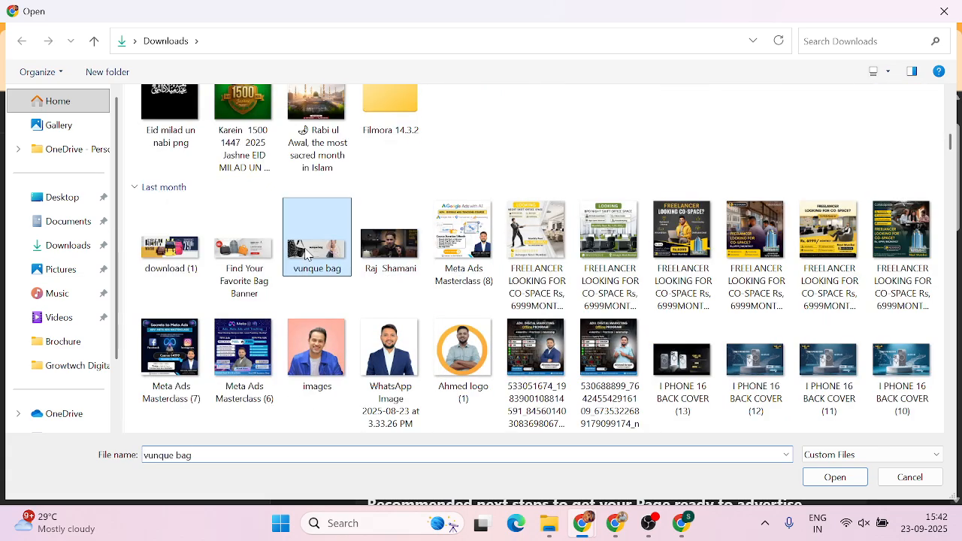
{"action": "left_click", "coordinate": [834, 477]}
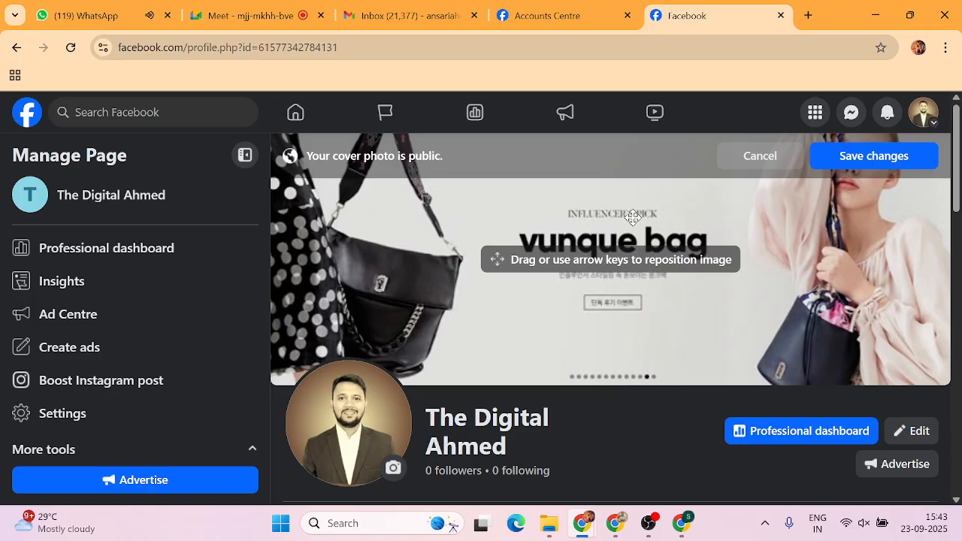
In a new Chrome tab, search Google for 'ss logo design'.
{"action": "left_click", "coordinate": [806, 15]}
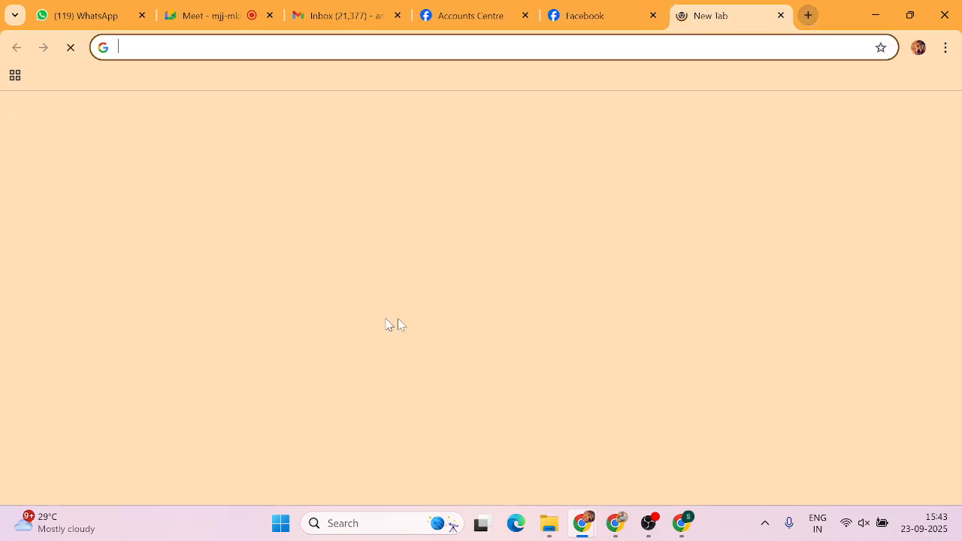
{"action": "left_click", "coordinate": [405, 306]}
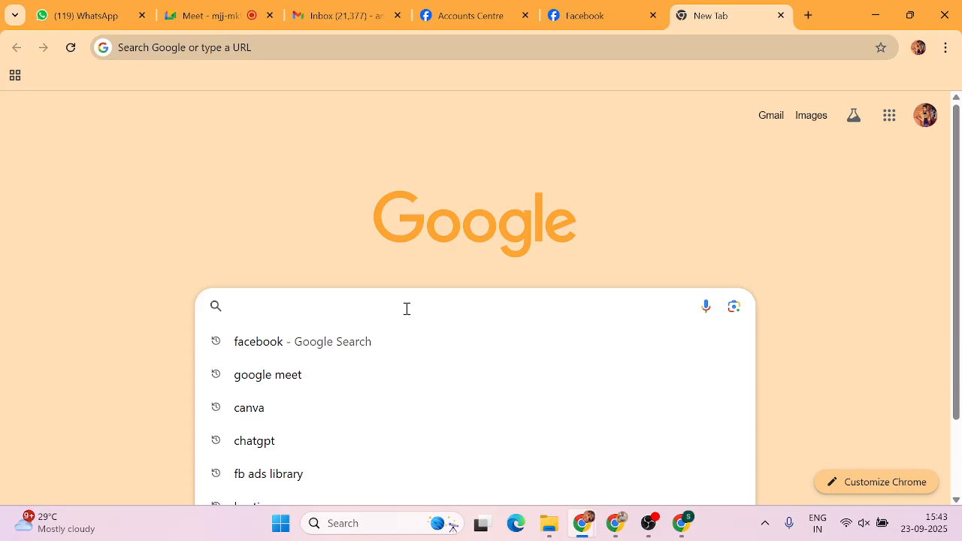
{"action": "type", "text": "S"}
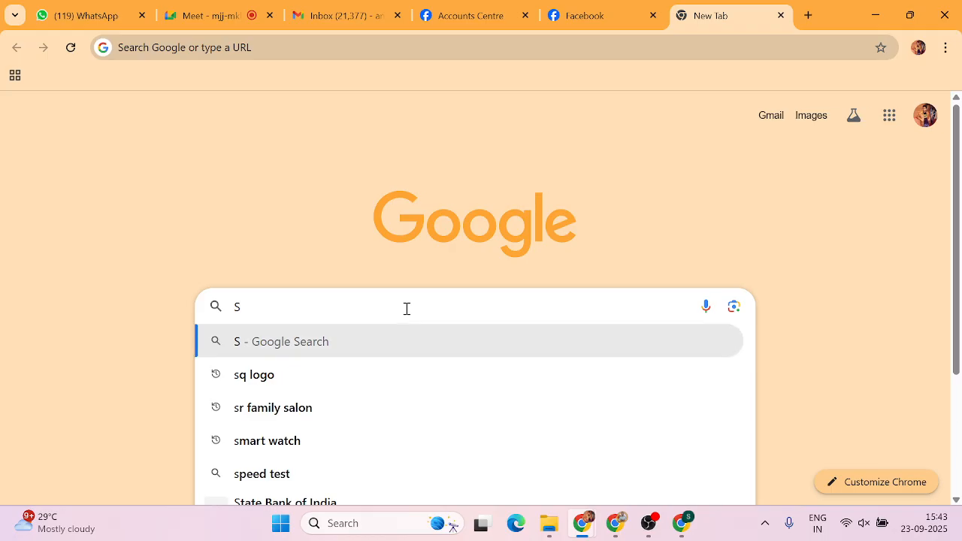
{"action": "type", "text": "S LOGO"}
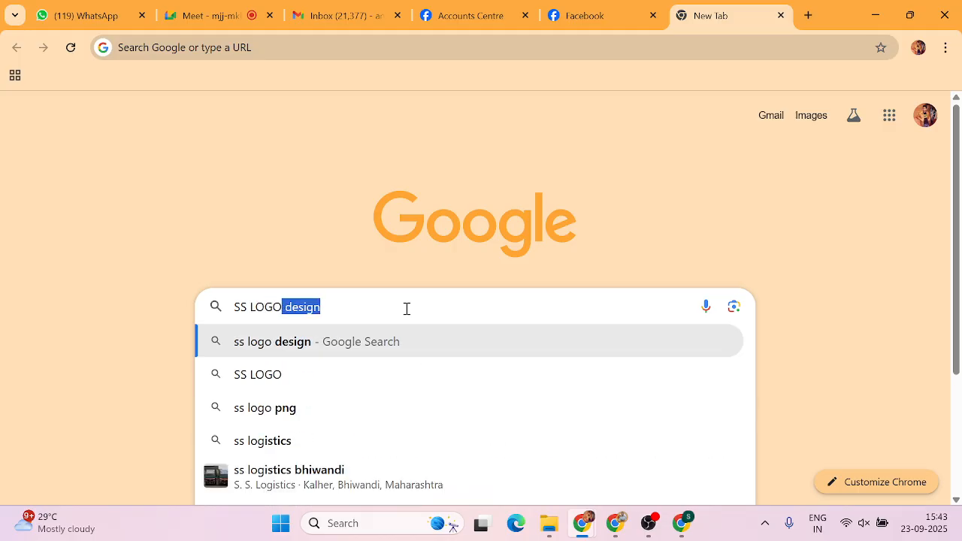
{"action": "key", "text": "Return"}
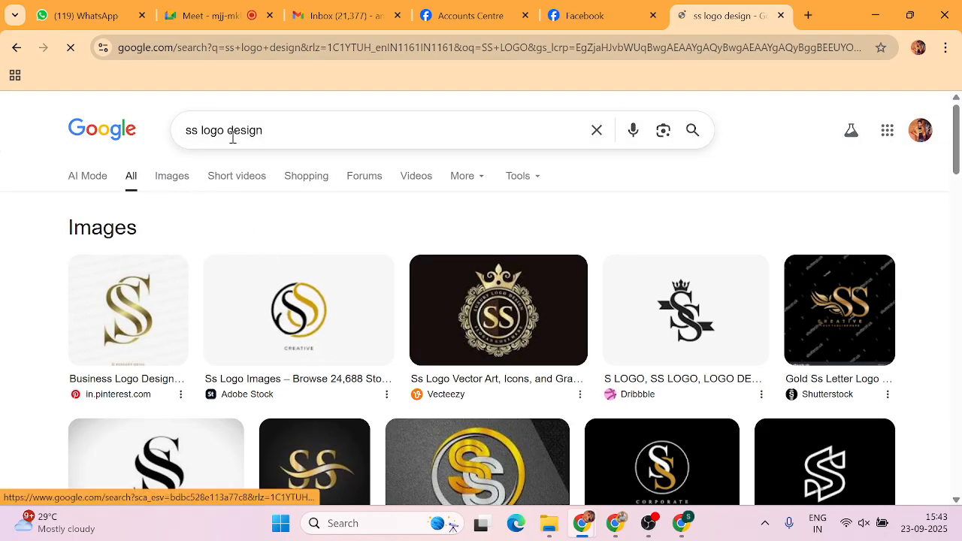
Switch to Images results for 'ss logo design' and scroll through the SS logo grid.
{"action": "left_click", "coordinate": [167, 184]}
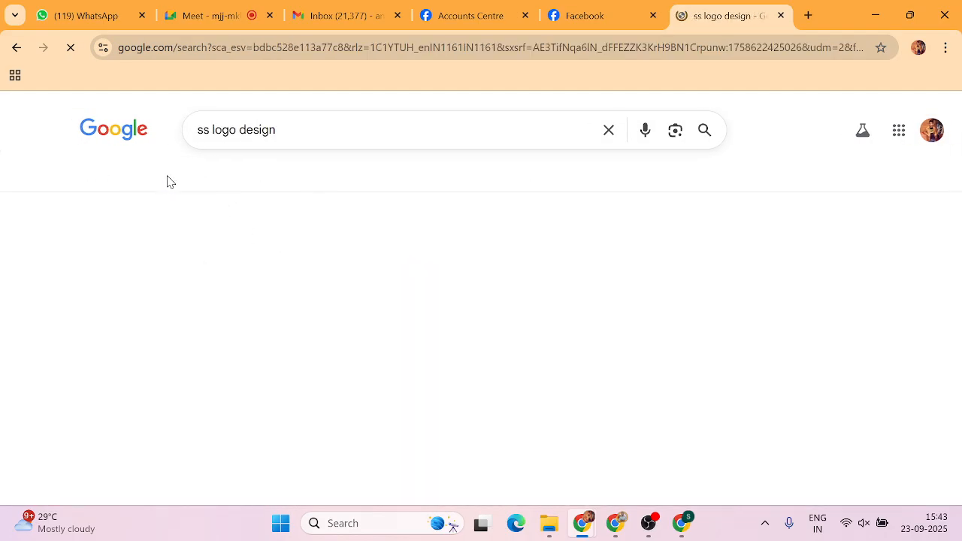
{"action": "scroll", "coordinate": [268, 345], "scroll_direction": "down", "scroll_amount": 2}
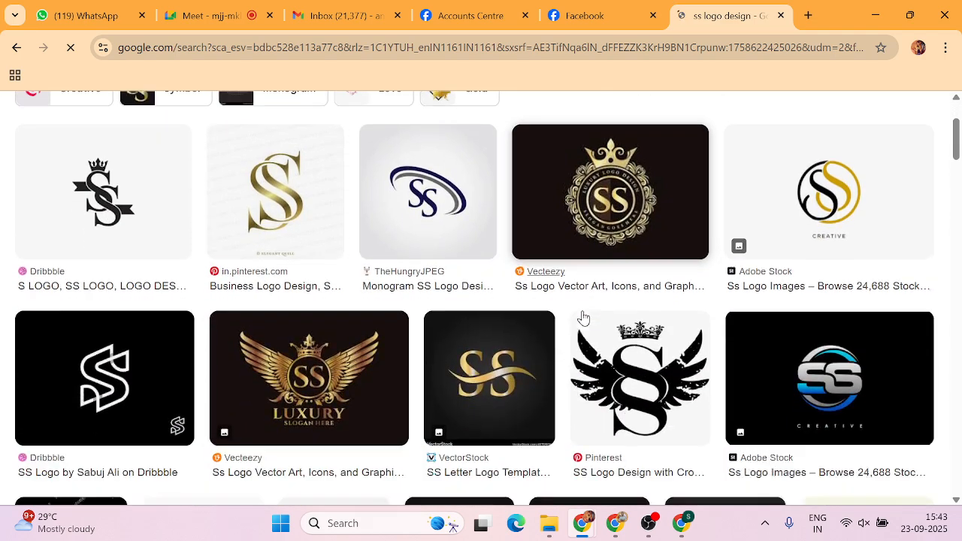
{"action": "scroll", "coordinate": [190, 255], "scroll_direction": "up", "scroll_amount": 1}
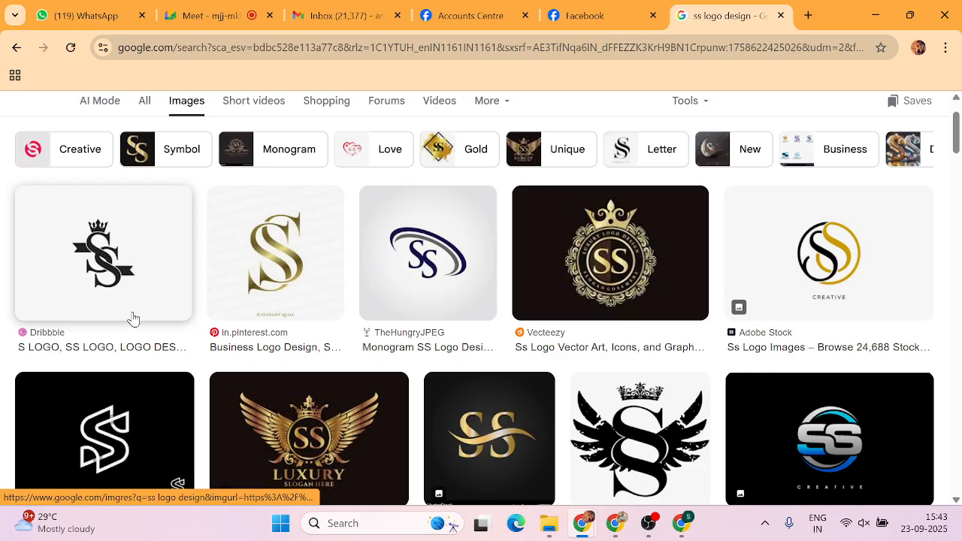
{"action": "scroll", "coordinate": [133, 319], "scroll_direction": "down", "scroll_amount": 1}
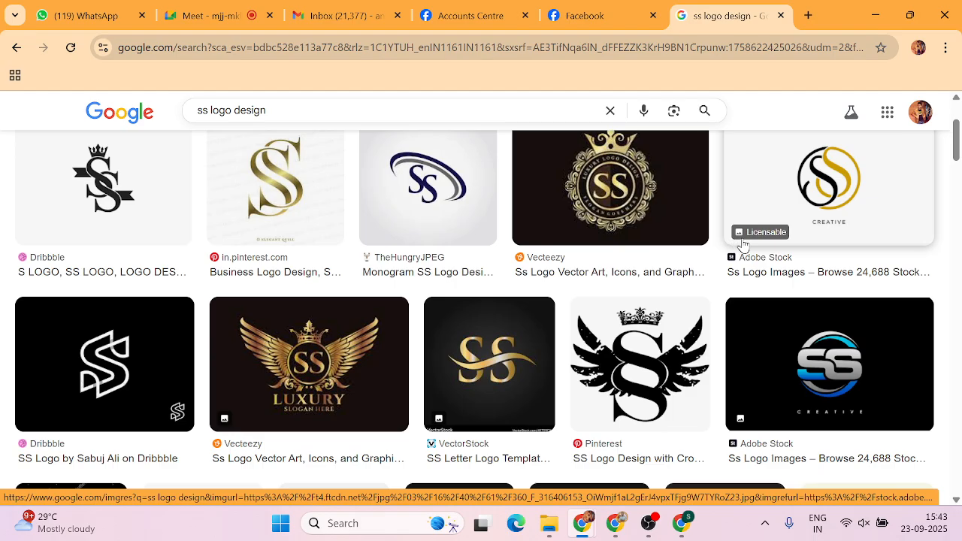
{"action": "scroll", "coordinate": [742, 246], "scroll_direction": "down", "scroll_amount": 2}
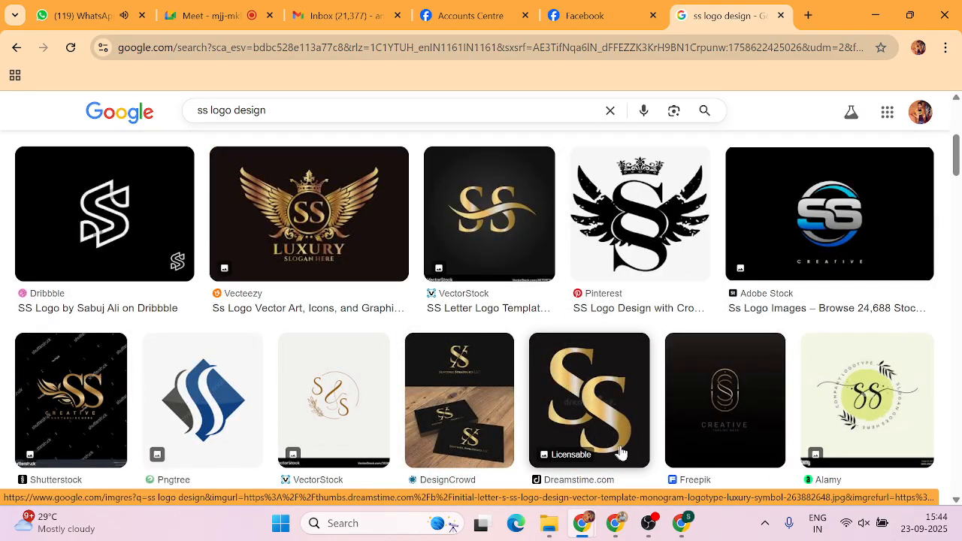
{"action": "scroll", "coordinate": [323, 338], "scroll_direction": "down", "scroll_amount": 1}
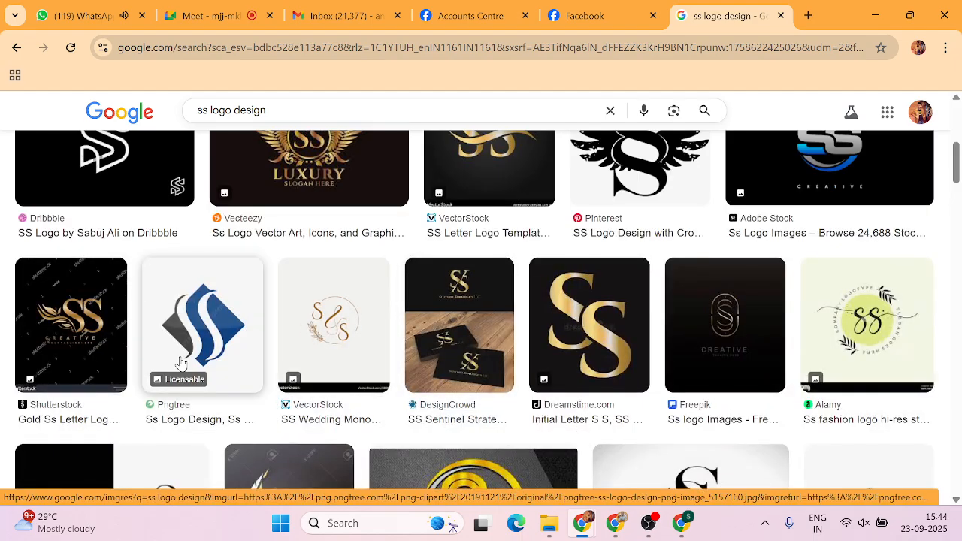
{"action": "scroll", "coordinate": [181, 365], "scroll_direction": "down", "scroll_amount": 2}
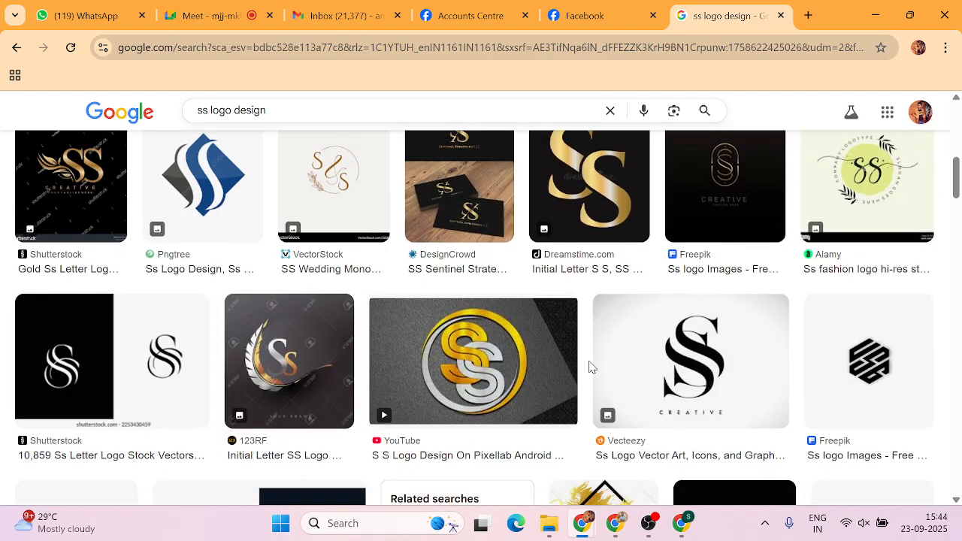
{"action": "scroll", "coordinate": [590, 368], "scroll_direction": "down", "scroll_amount": 1}
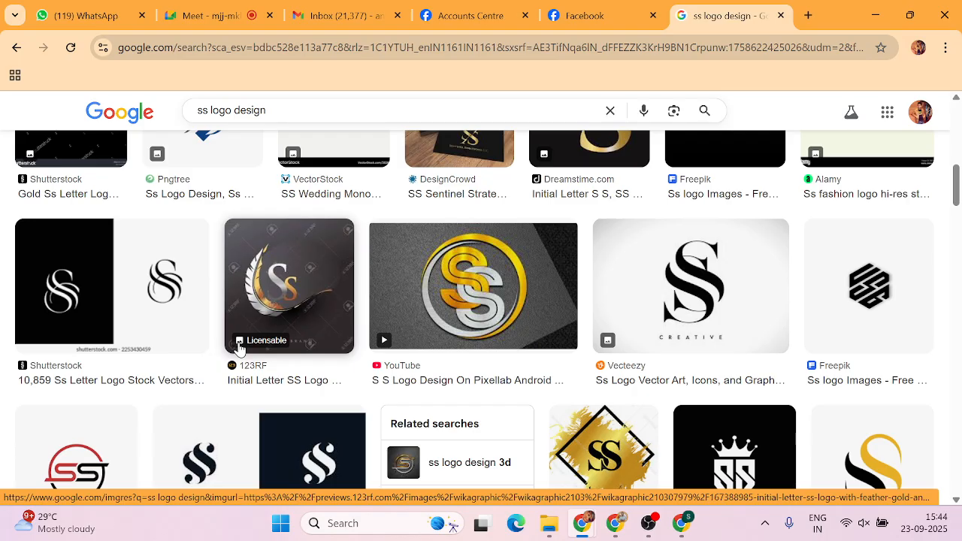
Browse further down the SS logos, then return up and select the whole search query.
{"action": "scroll", "coordinate": [239, 348], "scroll_direction": "down", "scroll_amount": 1}
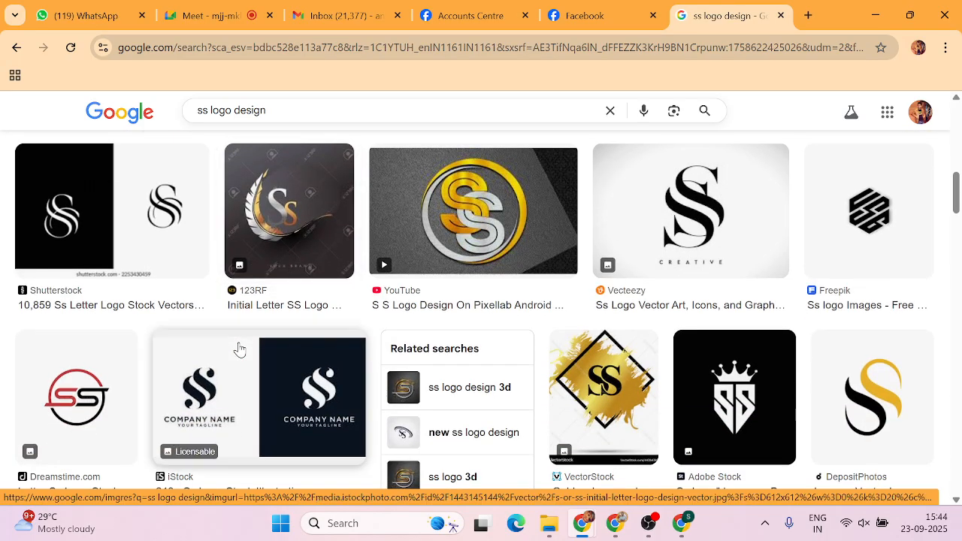
{"action": "scroll", "coordinate": [239, 348], "scroll_direction": "down", "scroll_amount": 1}
{"action": "scroll", "coordinate": [236, 348], "scroll_direction": "up", "scroll_amount": 6}
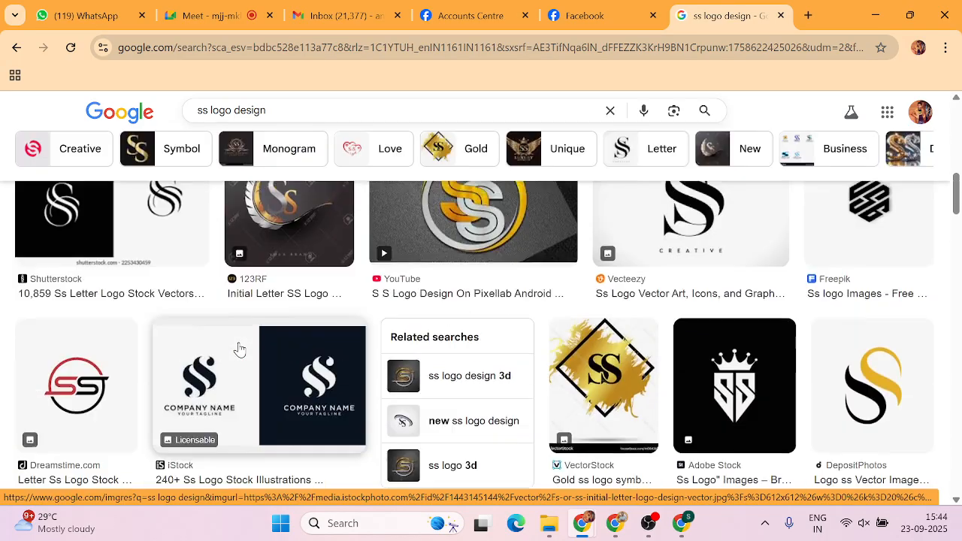
{"action": "left_click_drag", "start_coordinate": [293, 133], "coordinate": [194, 139]}
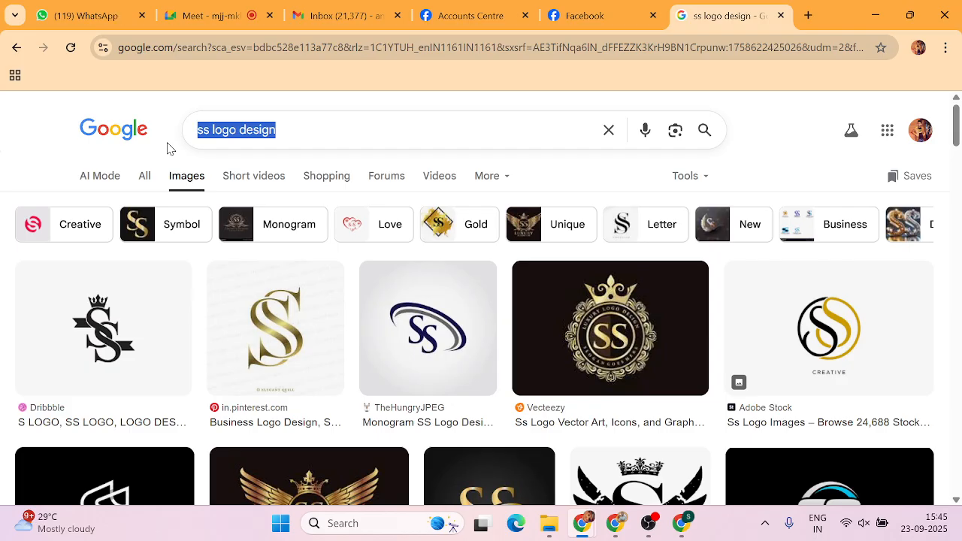
Search Google Images for 'Digital Marketing Banner design' in place of 'ss logo design'.
{"action": "type", "text": "D"}
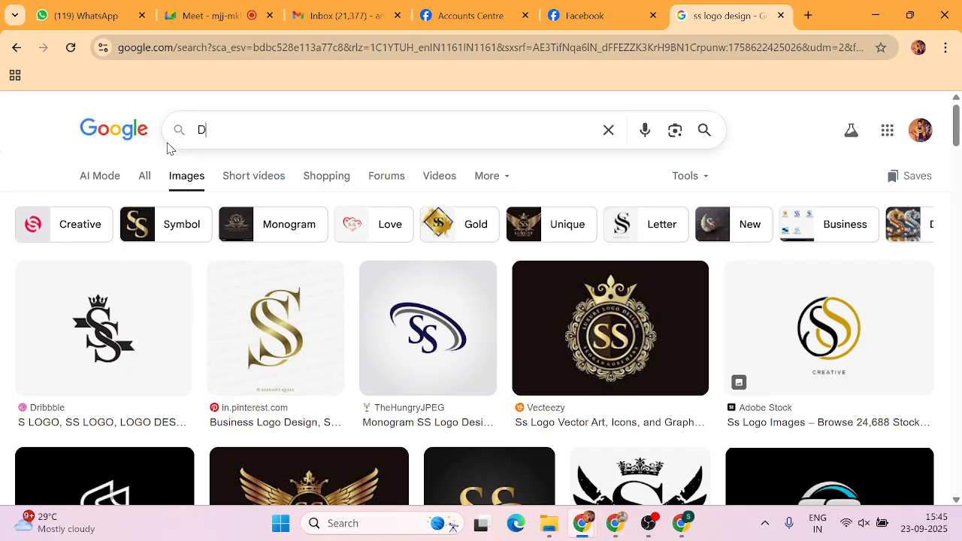
{"action": "type", "text": "igital M"}
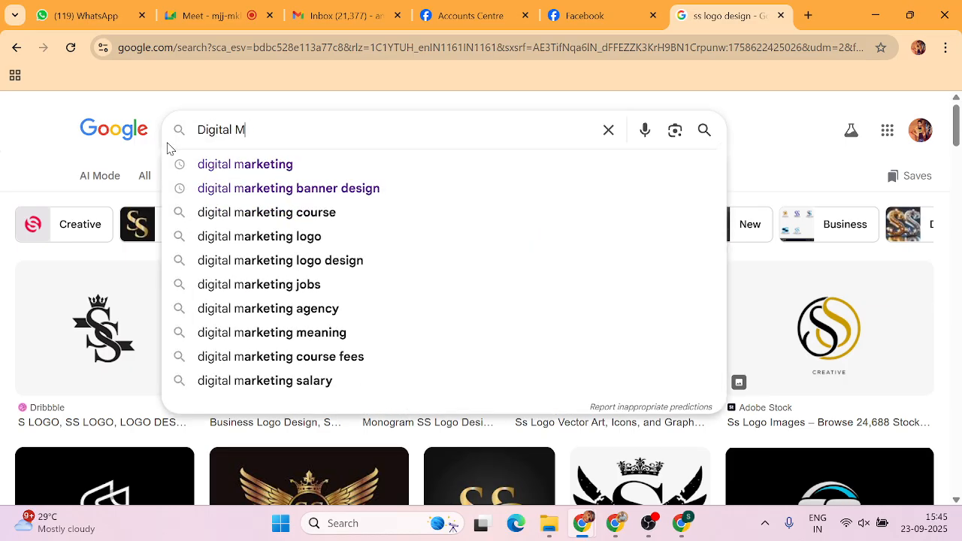
{"action": "type", "text": "arketing Ba"}
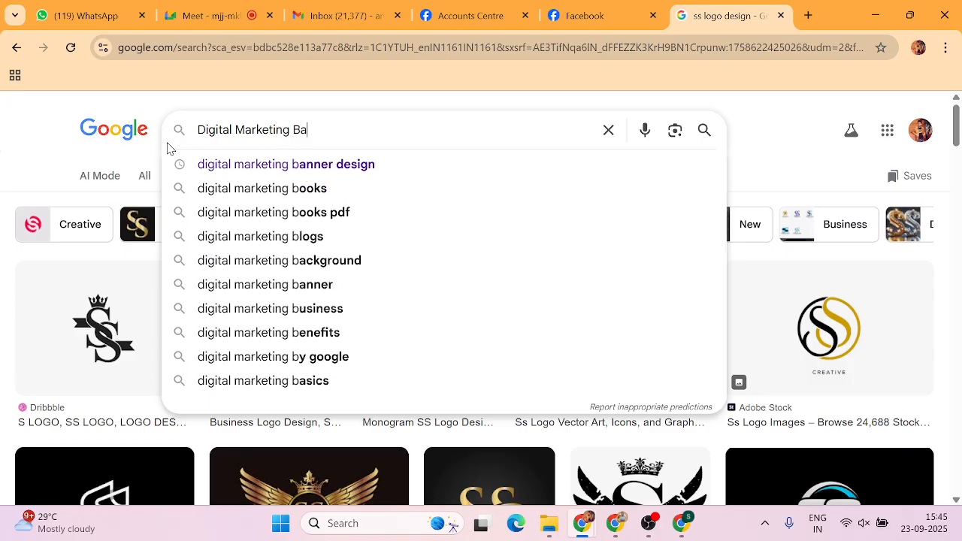
{"action": "type", "text": "nner design"}
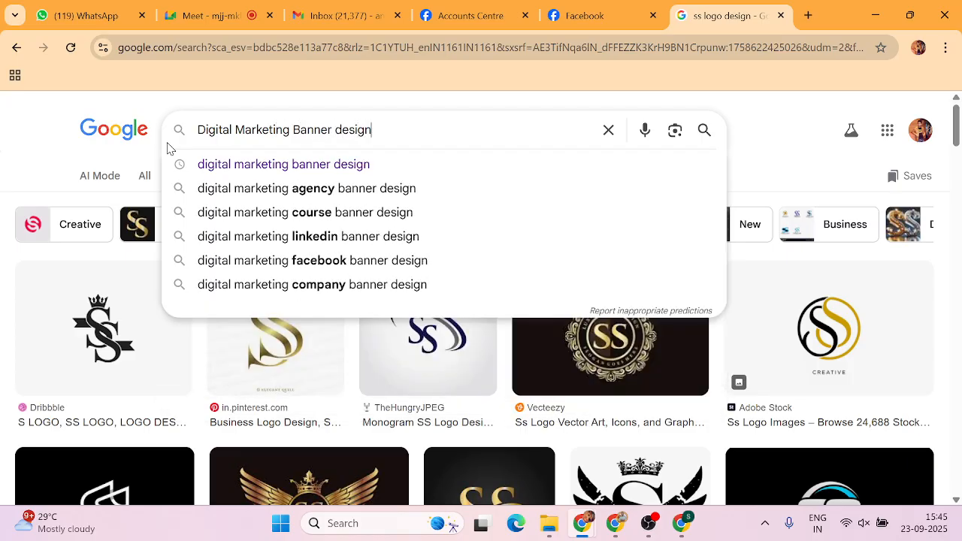
{"action": "key", "text": "Return"}
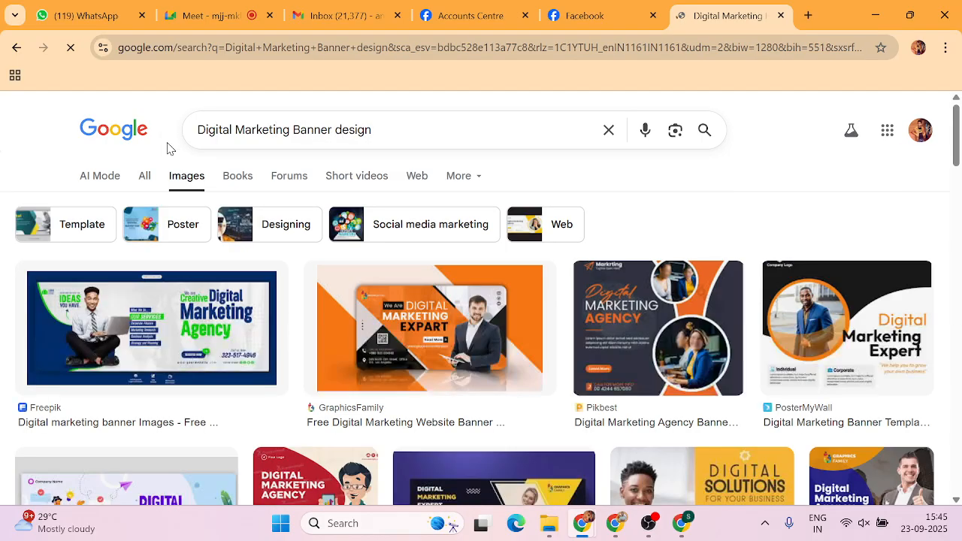
Scroll the banner results, bring up options for the first banner image, then go to Accounts Centre.
{"action": "scroll", "coordinate": [749, 354], "scroll_direction": "down", "scroll_amount": 2}
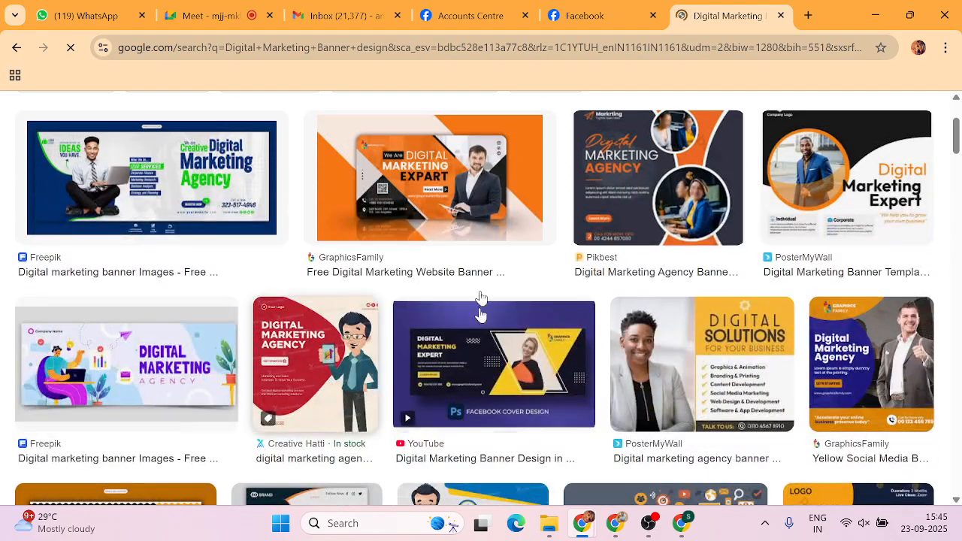
{"action": "right_click", "coordinate": [159, 181]}
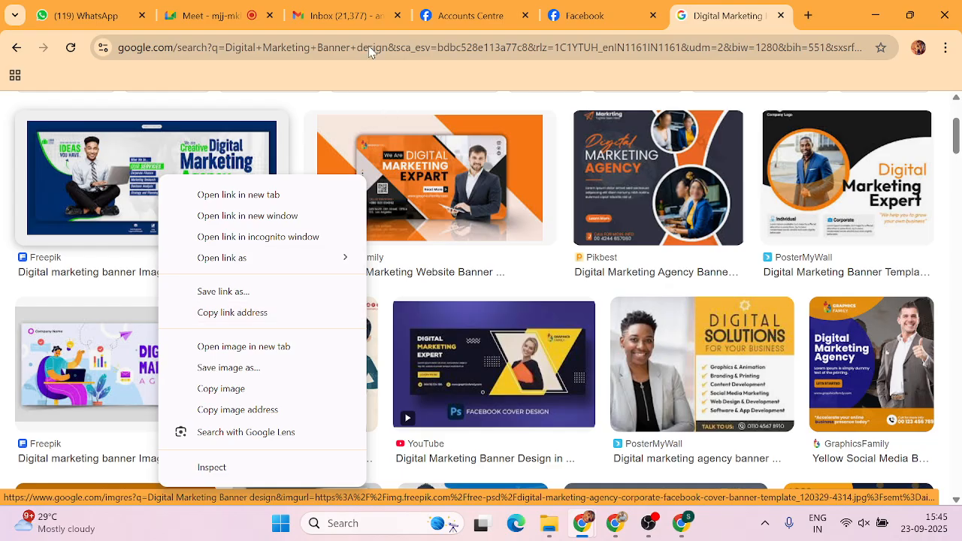
{"action": "left_click", "coordinate": [487, 15]}
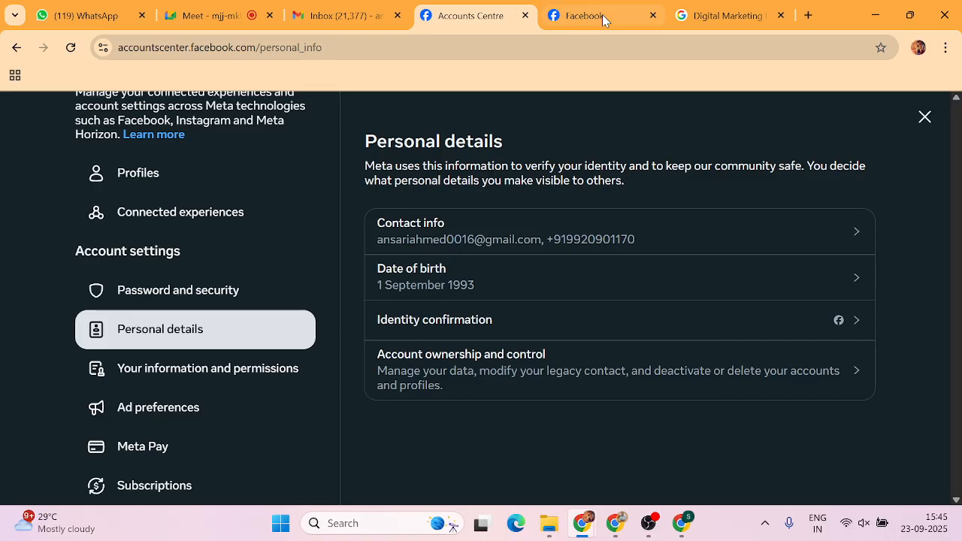
Return to the Facebook Page, cancel the unsaved cover photo change, and open the account menu.
{"action": "left_click", "coordinate": [602, 14]}
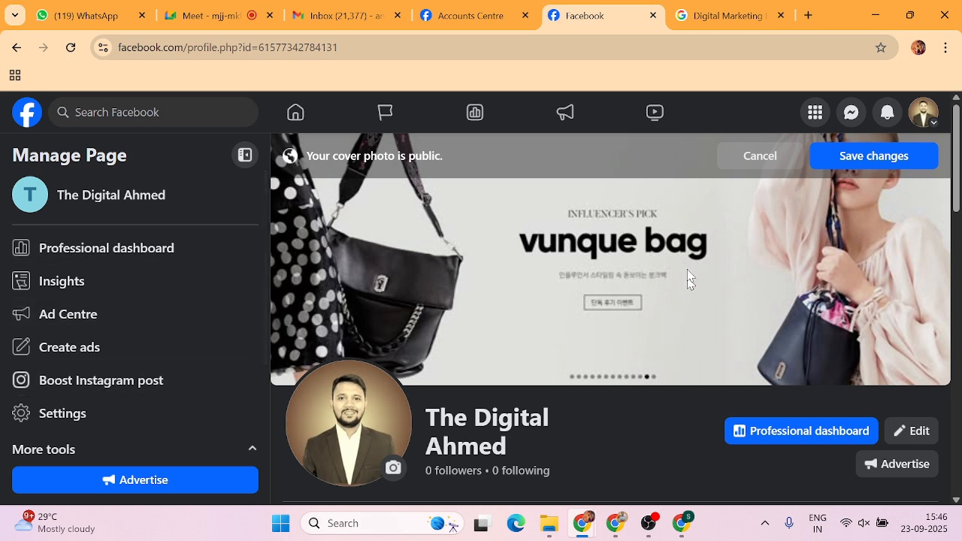
{"action": "left_click", "coordinate": [738, 159]}
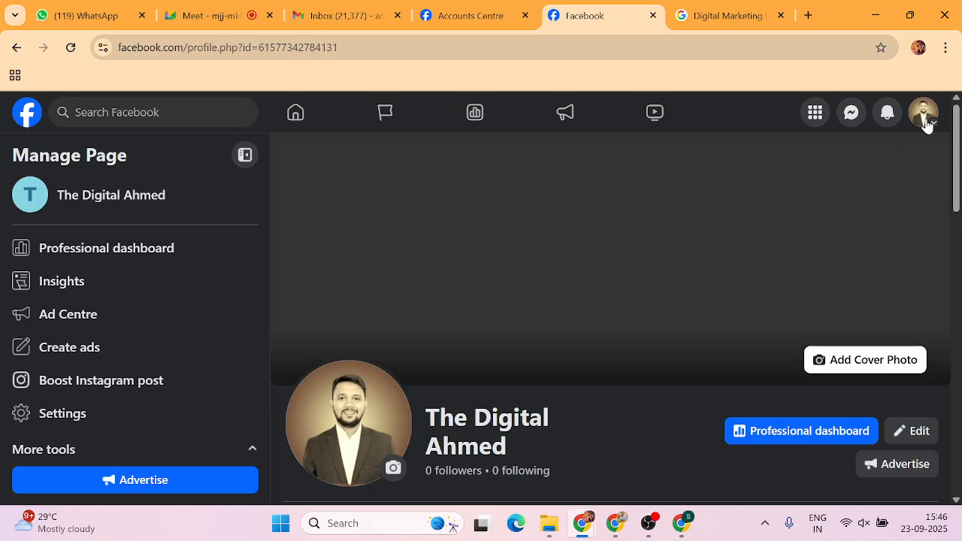
{"action": "left_click", "coordinate": [925, 116]}
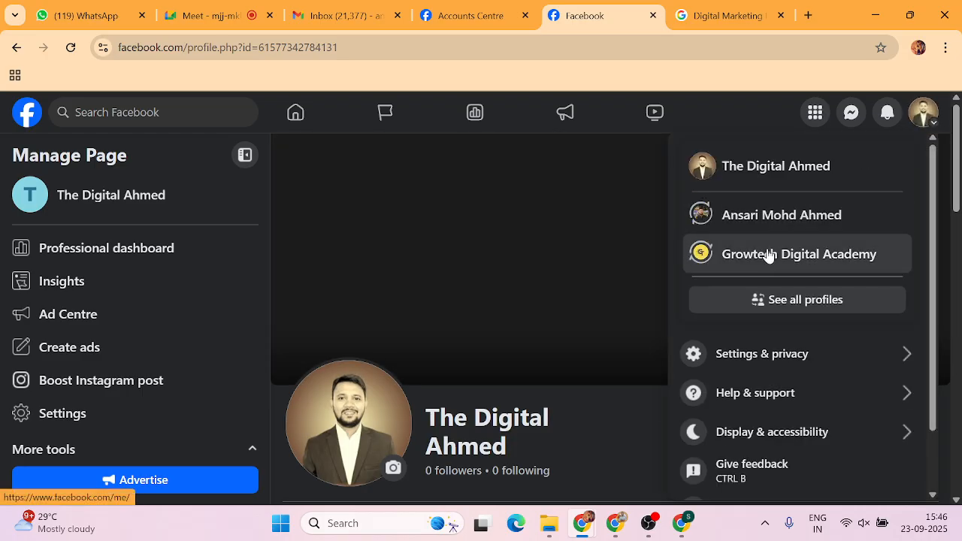
Show all profiles and Pages, then choose Purvankara Palm Vista.
{"action": "left_click", "coordinate": [872, 300]}
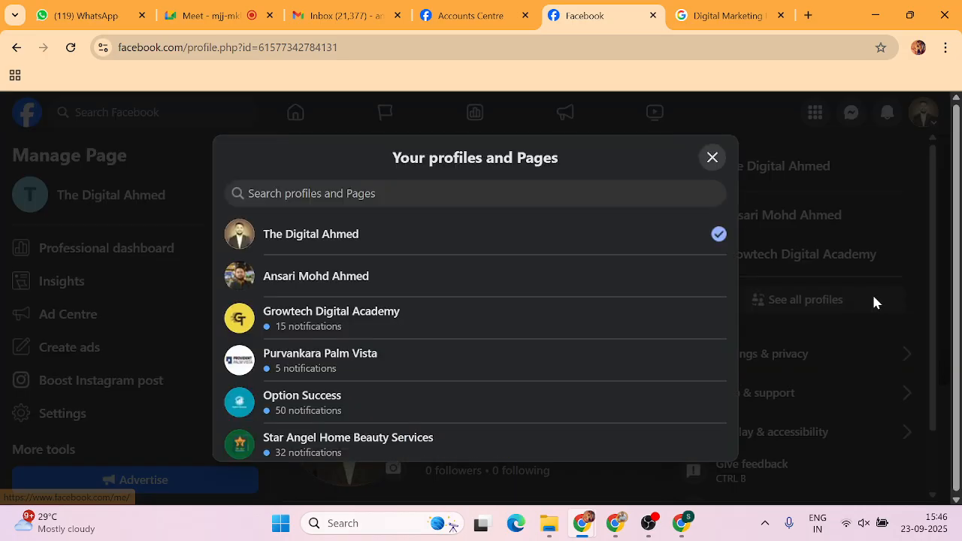
{"action": "left_click", "coordinate": [344, 363]}
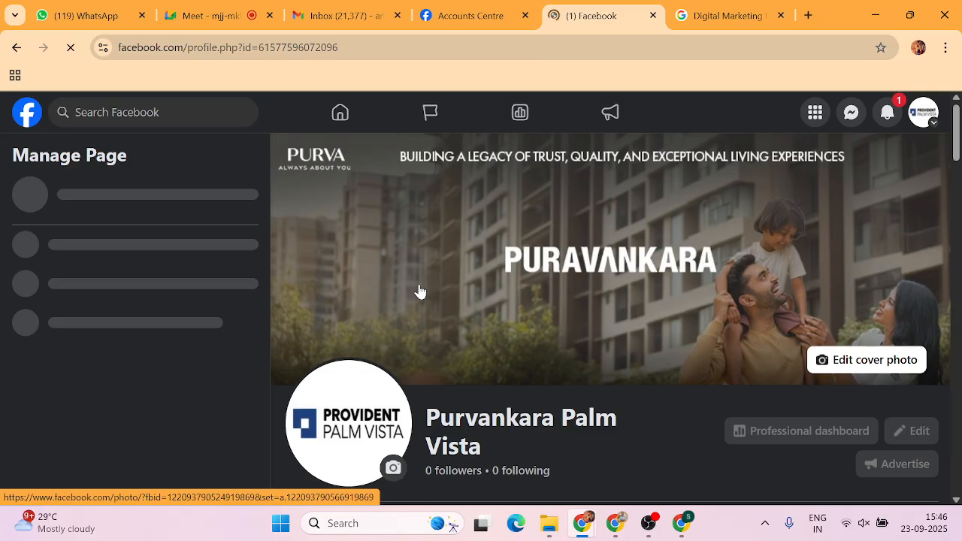
{"action": "scroll", "coordinate": [419, 292], "scroll_direction": "down", "scroll_amount": 4}
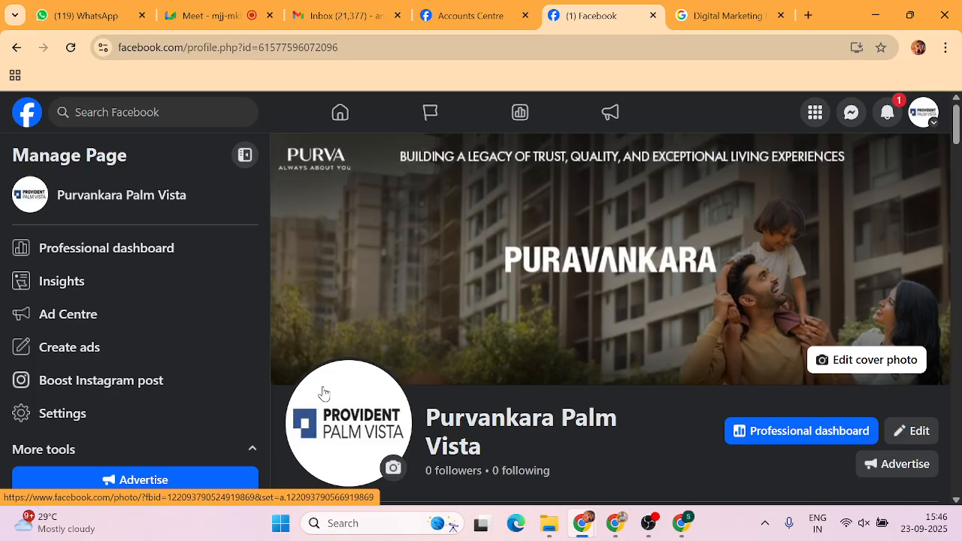
{"action": "scroll", "coordinate": [458, 316], "scroll_direction": "down", "scroll_amount": 1}
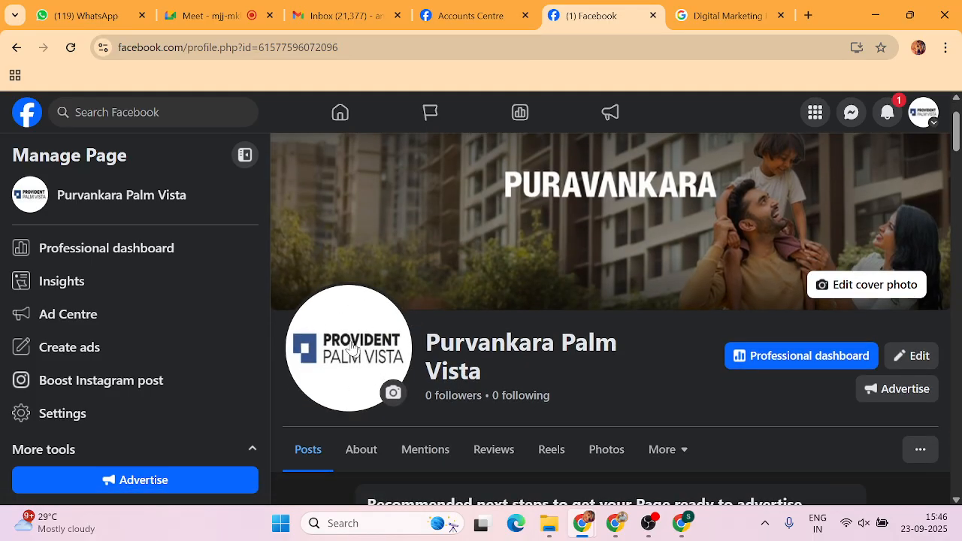
{"action": "scroll", "coordinate": [380, 331], "scroll_direction": "down", "scroll_amount": 2}
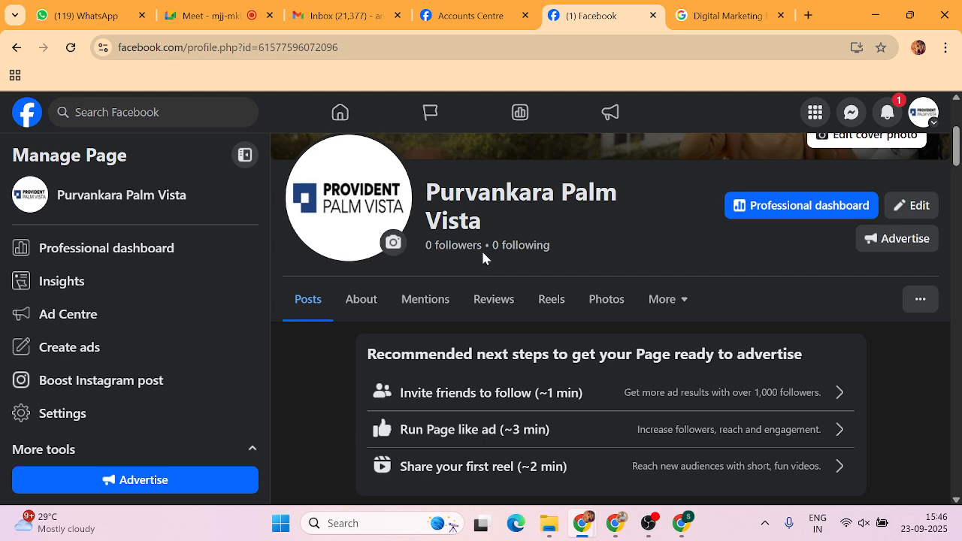
{"action": "scroll", "coordinate": [365, 308], "scroll_direction": "down", "scroll_amount": 1}
{"action": "scroll", "coordinate": [364, 307], "scroll_direction": "down", "scroll_amount": 2}
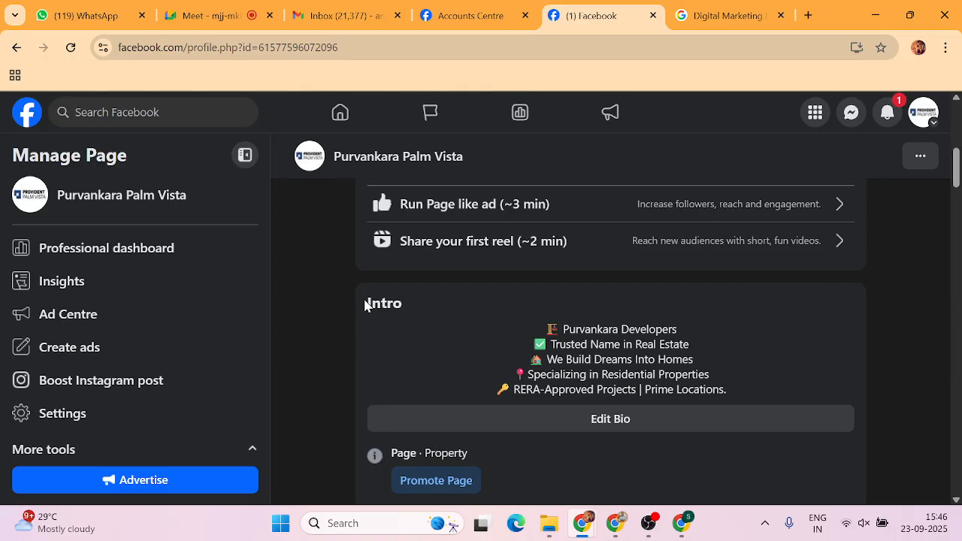
{"action": "scroll", "coordinate": [365, 305], "scroll_direction": "up", "scroll_amount": 3}
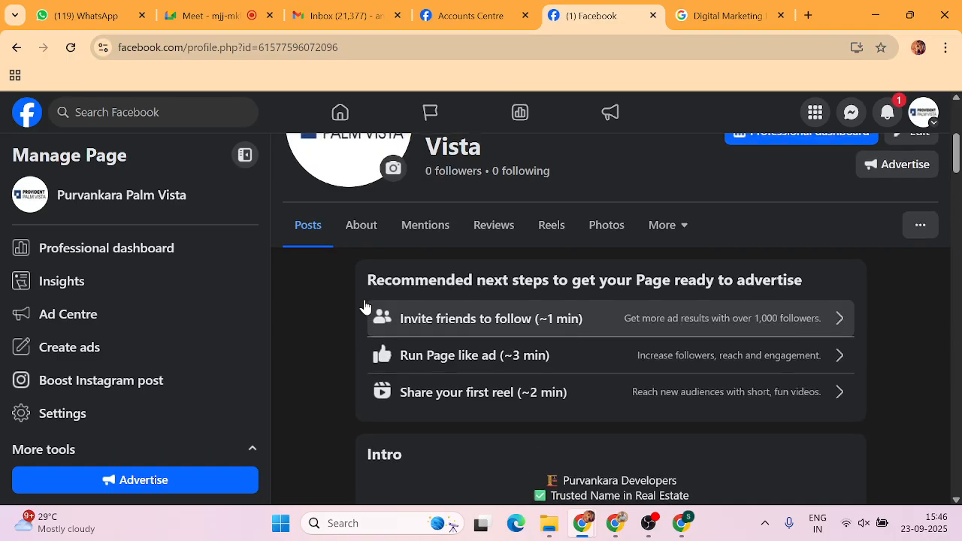
{"action": "scroll", "coordinate": [328, 270], "scroll_direction": "down", "scroll_amount": 1}
{"action": "scroll", "coordinate": [328, 270], "scroll_direction": "down", "scroll_amount": 2}
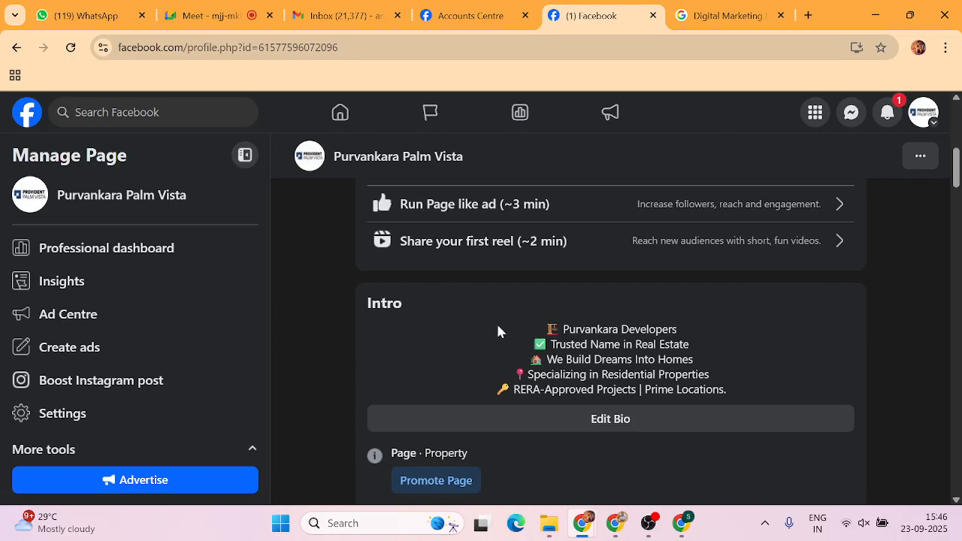
{"action": "left_click_drag", "start_coordinate": [498, 331], "coordinate": [733, 394]}
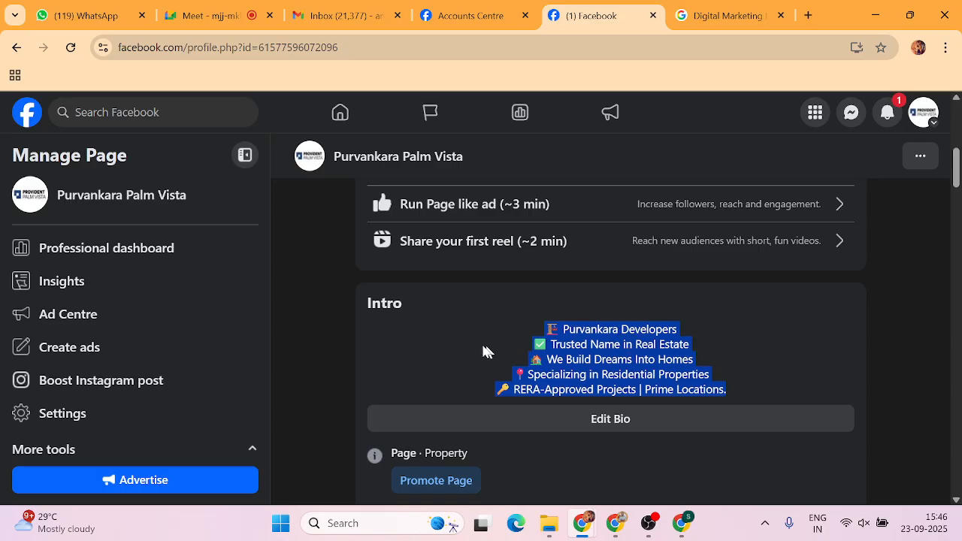
{"action": "scroll", "coordinate": [479, 339], "scroll_direction": "down", "scroll_amount": 4}
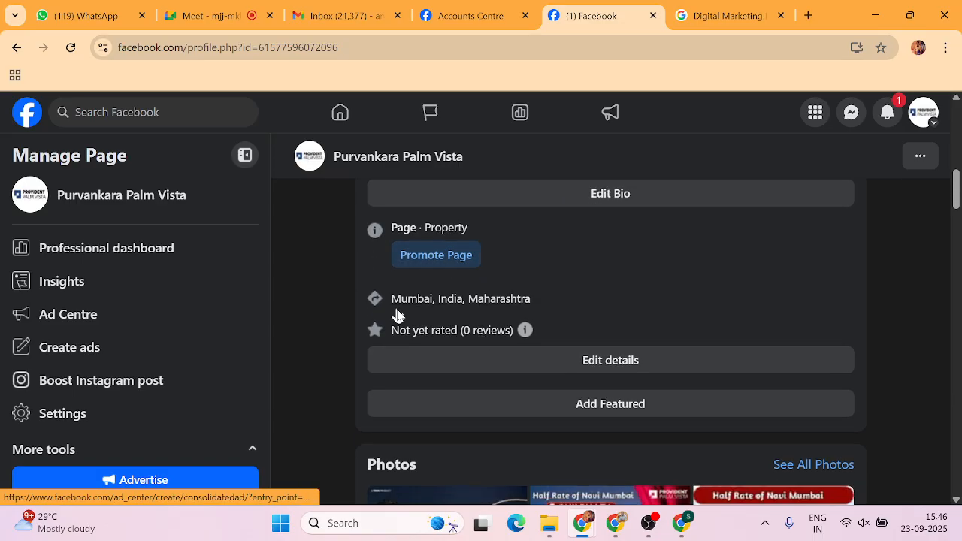
{"action": "scroll", "coordinate": [463, 305], "scroll_direction": "down", "scroll_amount": 3}
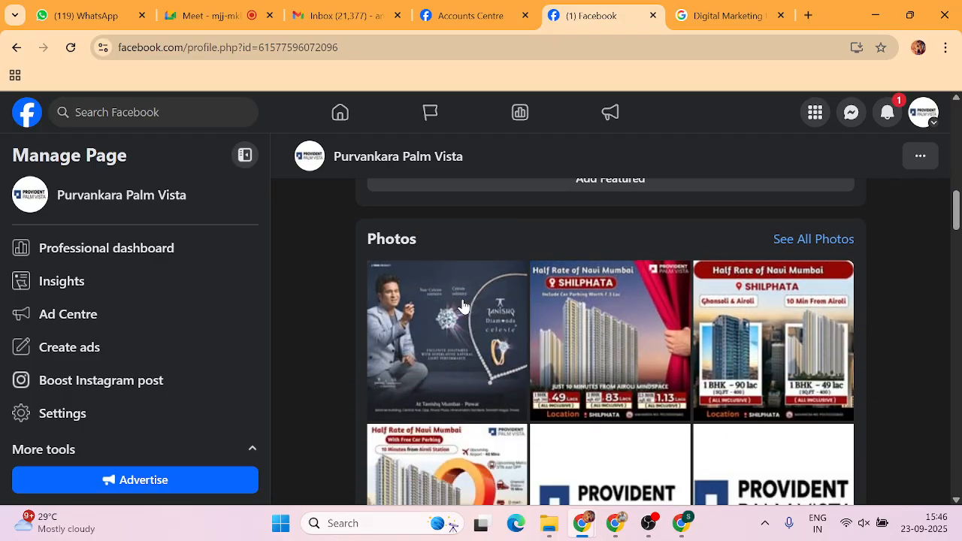
{"action": "scroll", "coordinate": [496, 338], "scroll_direction": "down", "scroll_amount": 3}
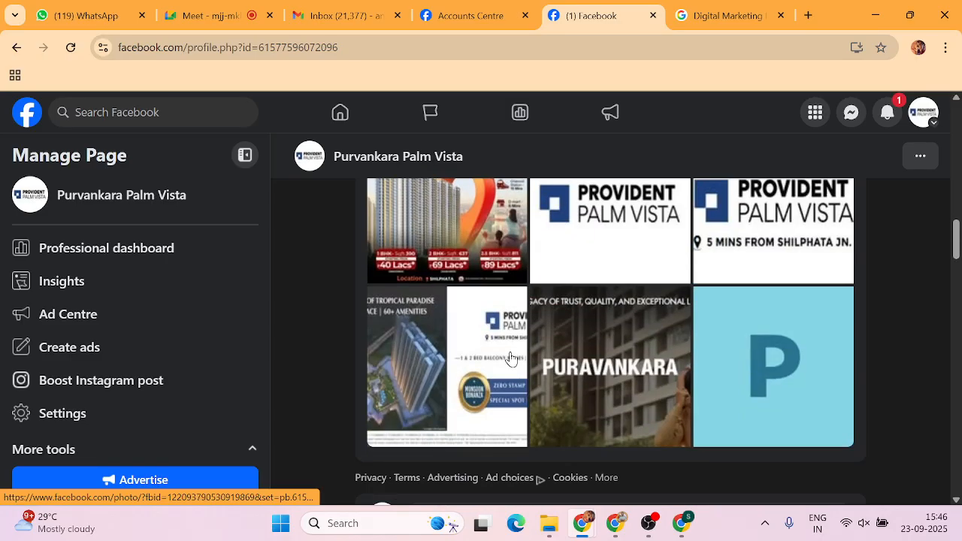
{"action": "scroll", "coordinate": [510, 358], "scroll_direction": "up", "scroll_amount": 14}
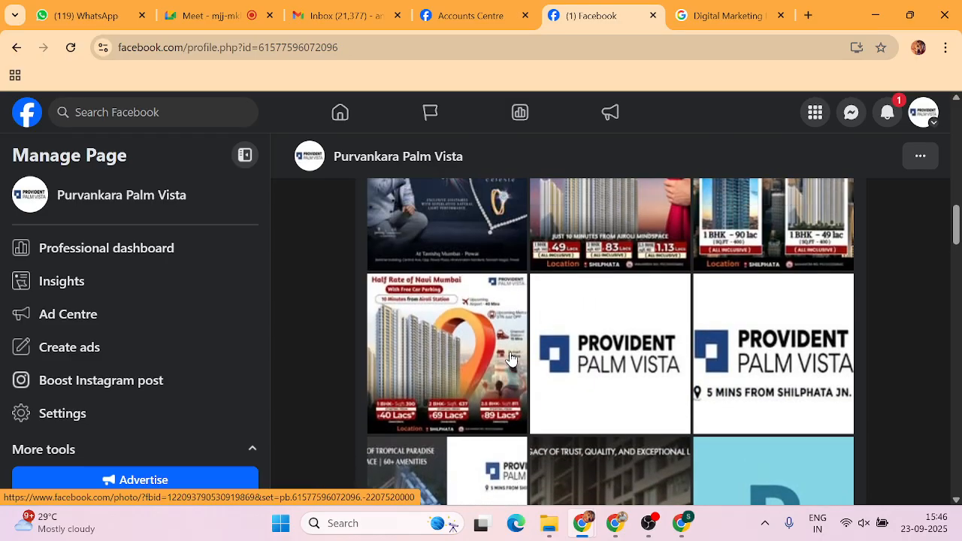
{"action": "scroll", "coordinate": [510, 357], "scroll_direction": "up", "scroll_amount": 4}
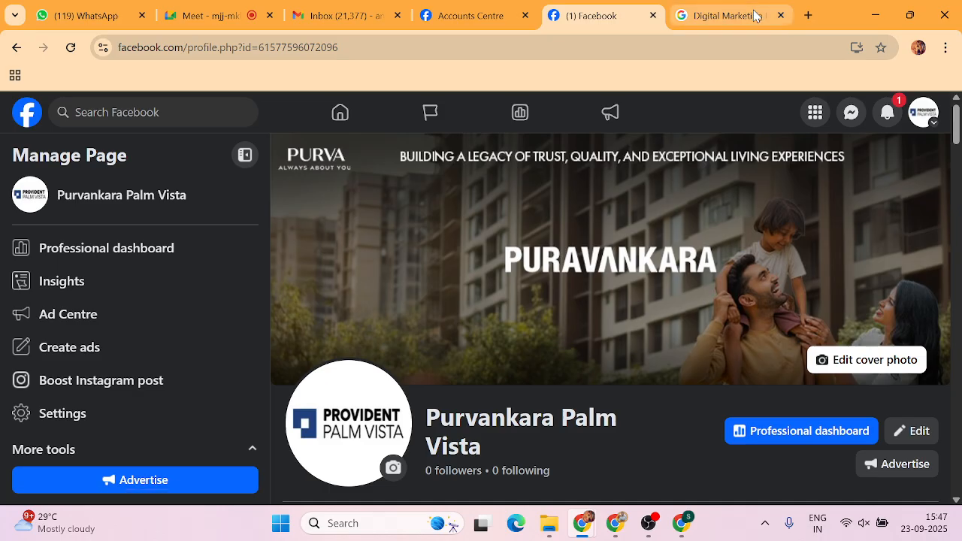
Glance over the Purvankara Palm Vista Page, then go to the home feed via the Facebook logo.
{"action": "mouse_move", "coordinate": [756, 16]}
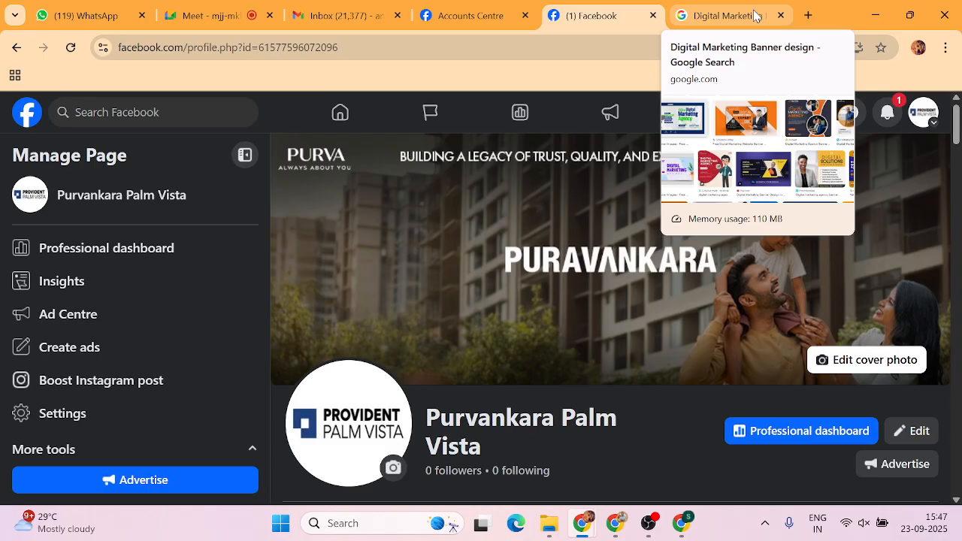
{"action": "scroll", "coordinate": [194, 280], "scroll_direction": "down", "scroll_amount": 1}
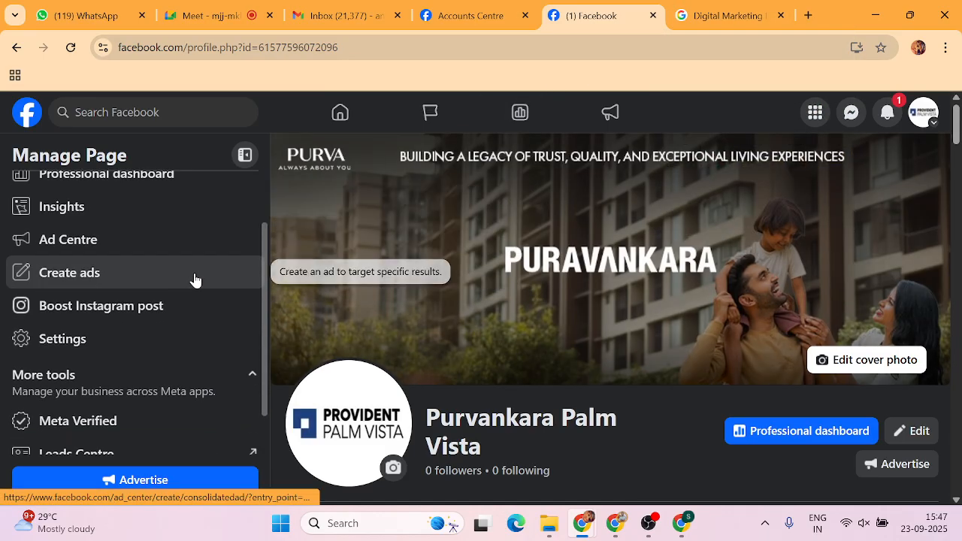
{"action": "scroll", "coordinate": [193, 279], "scroll_direction": "up", "scroll_amount": 1}
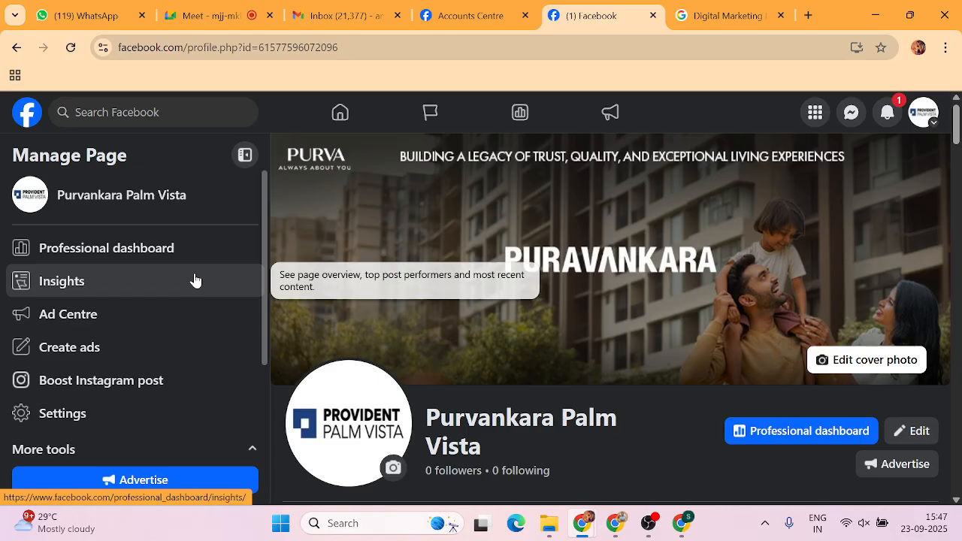
{"action": "left_click", "coordinate": [28, 117]}
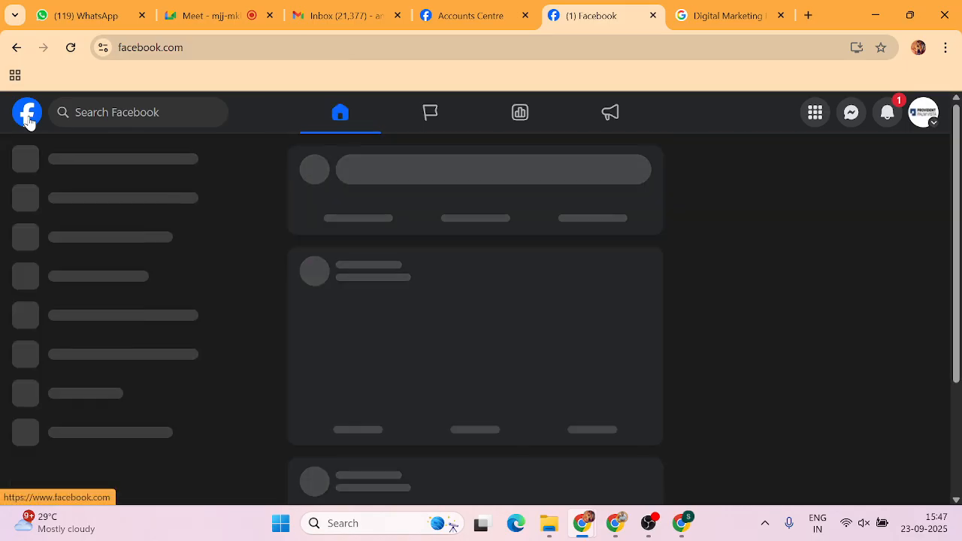
Switch to the personal profile, then open the Purvankara Palm Vista Page from the sidebar.
{"action": "left_click", "coordinate": [923, 114]}
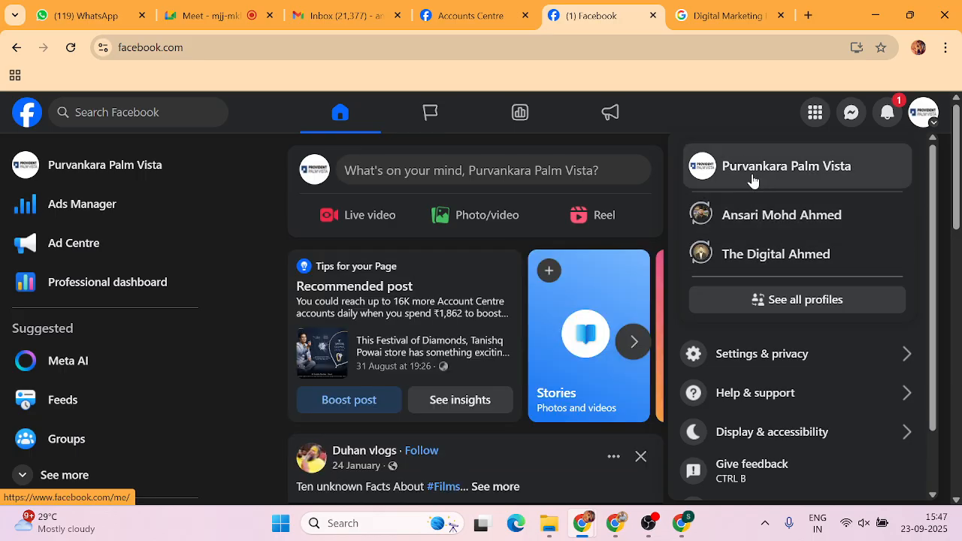
{"action": "left_click", "coordinate": [773, 212]}
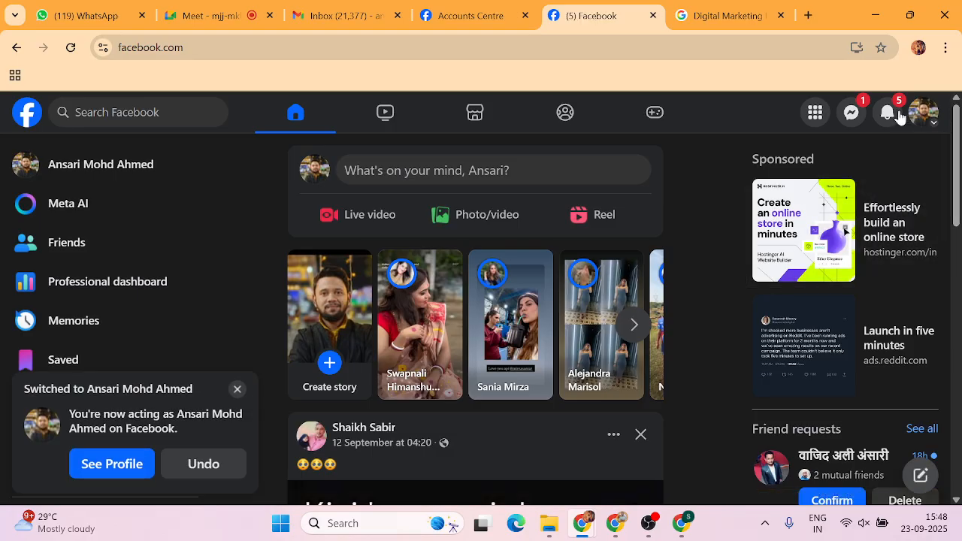
{"action": "left_click", "coordinate": [923, 112]}
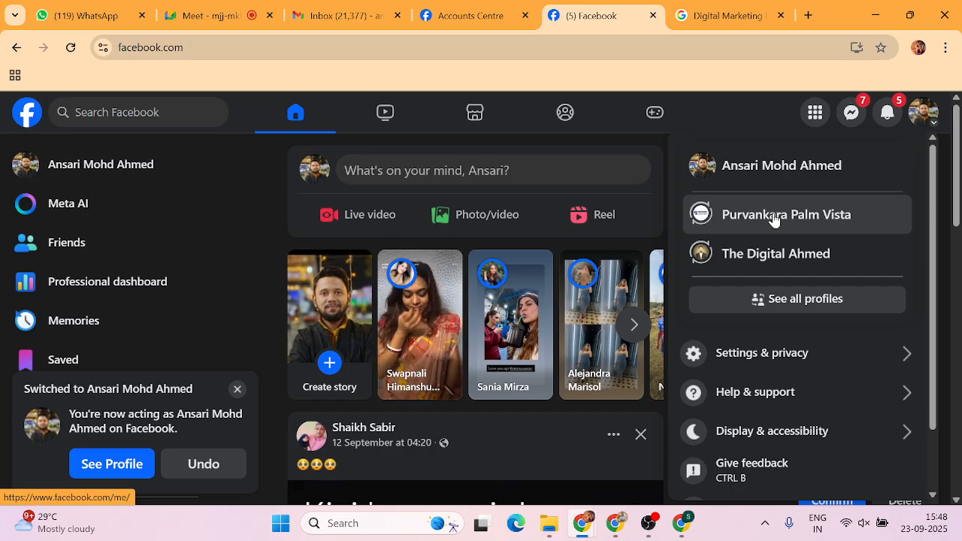
{"action": "scroll", "coordinate": [107, 359], "scroll_direction": "down", "scroll_amount": 3}
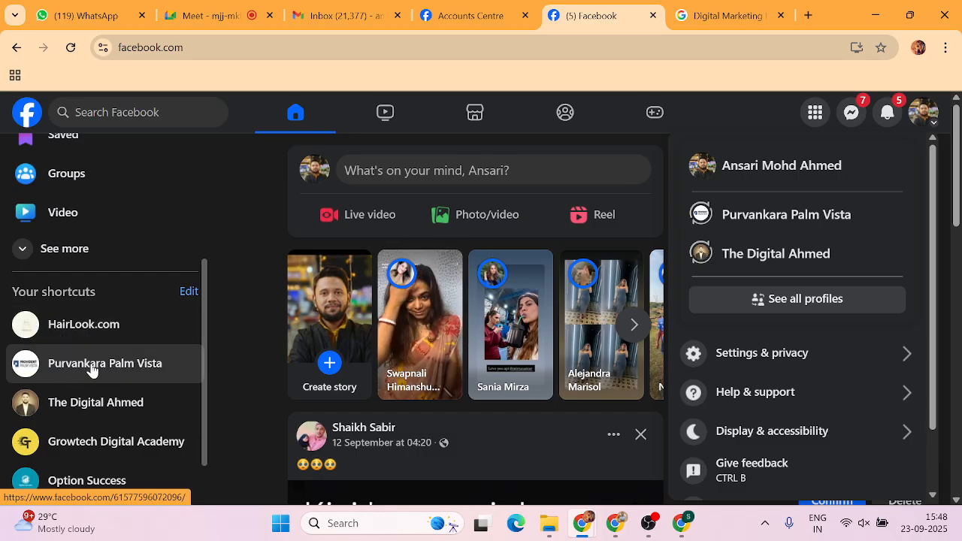
{"action": "left_click", "coordinate": [91, 366]}
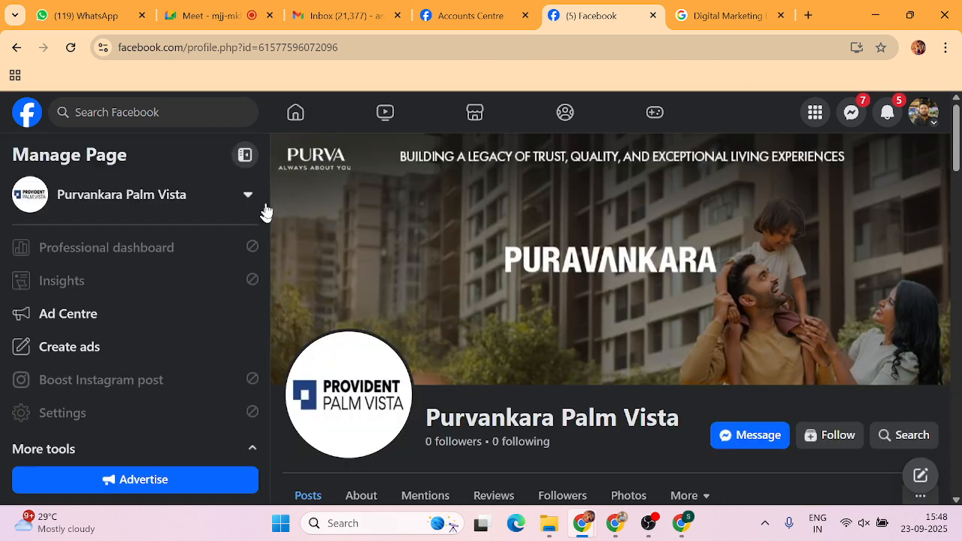
Switch from the personal profile into Purvankara Palm Vista using the account menu.
{"action": "scroll", "coordinate": [348, 216], "scroll_direction": "down", "scroll_amount": 3}
{"action": "scroll", "coordinate": [399, 215], "scroll_direction": "up", "scroll_amount": 3}
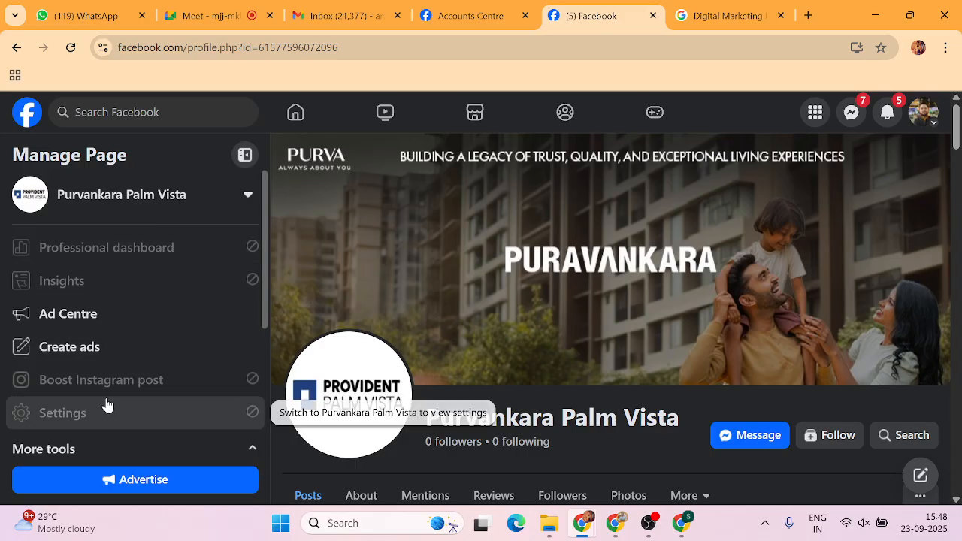
{"action": "left_click", "coordinate": [932, 120]}
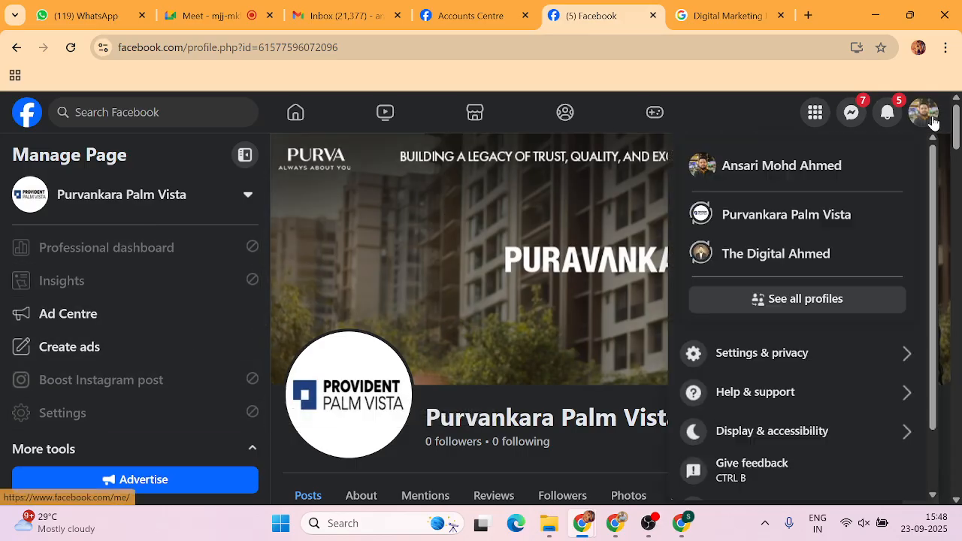
{"action": "left_click", "coordinate": [764, 225]}
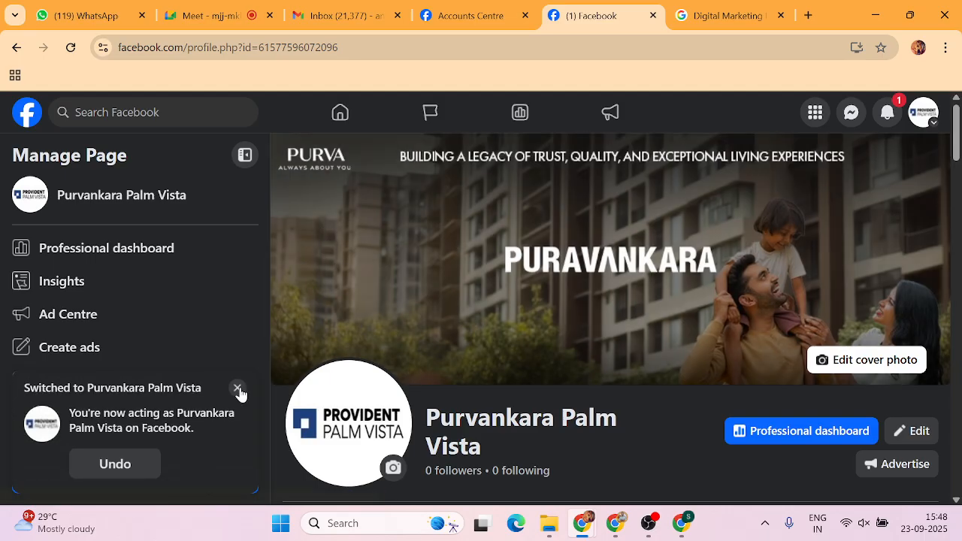
Close the 'Switched to Purvankara Palm Vista' notice and scroll through the Manage Page panel.
{"action": "left_click", "coordinate": [242, 393]}
{"action": "scroll", "coordinate": [80, 263], "scroll_direction": "down", "scroll_amount": 1}
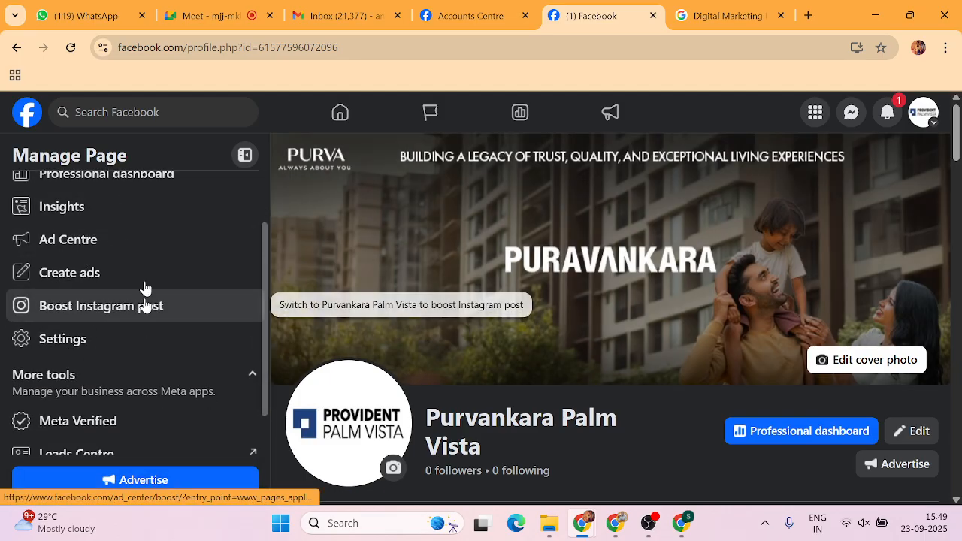
{"action": "scroll", "coordinate": [148, 345], "scroll_direction": "up", "scroll_amount": 1}
{"action": "scroll", "coordinate": [148, 346], "scroll_direction": "down", "scroll_amount": 1}
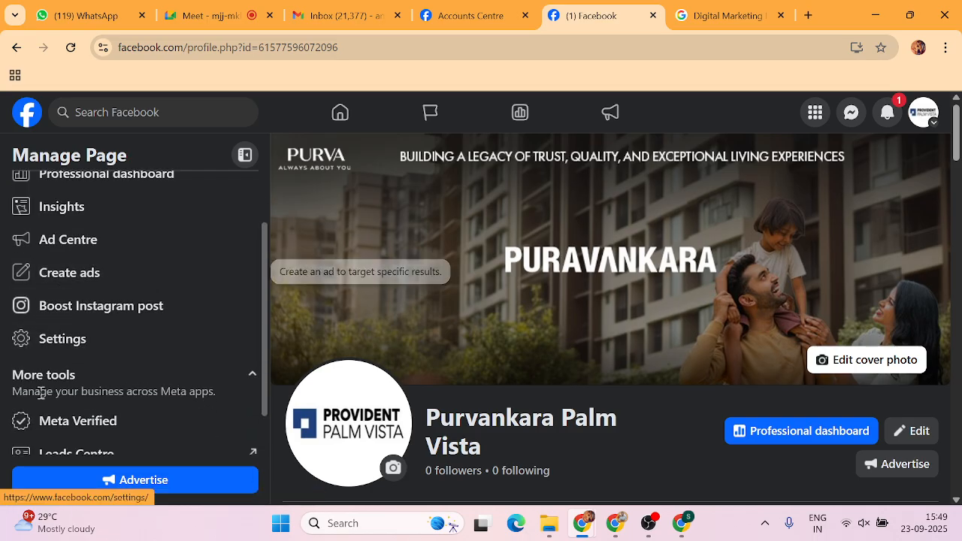
{"action": "scroll", "coordinate": [155, 258], "scroll_direction": "down", "scroll_amount": 1}
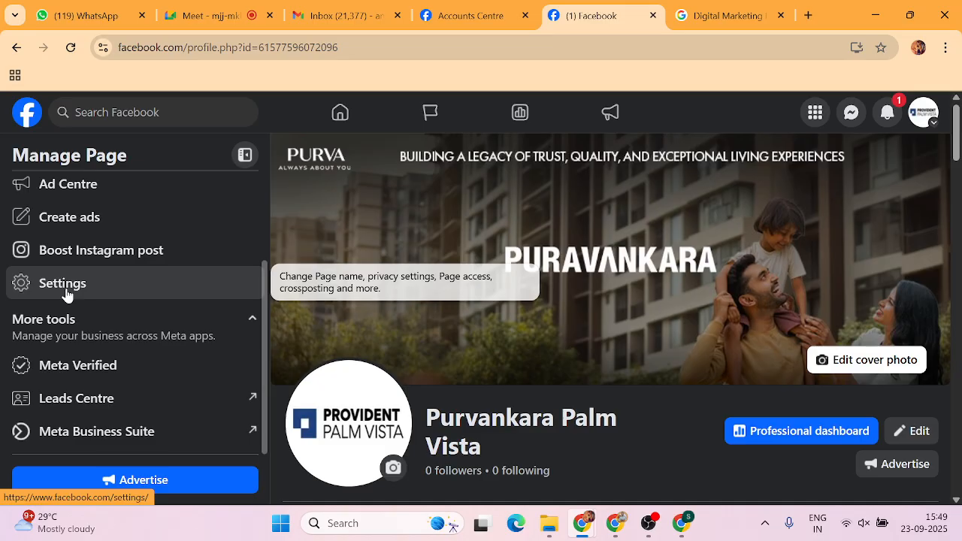
Open the Page's Settings and browse the Settings & privacy categories.
{"action": "left_click", "coordinate": [66, 293]}
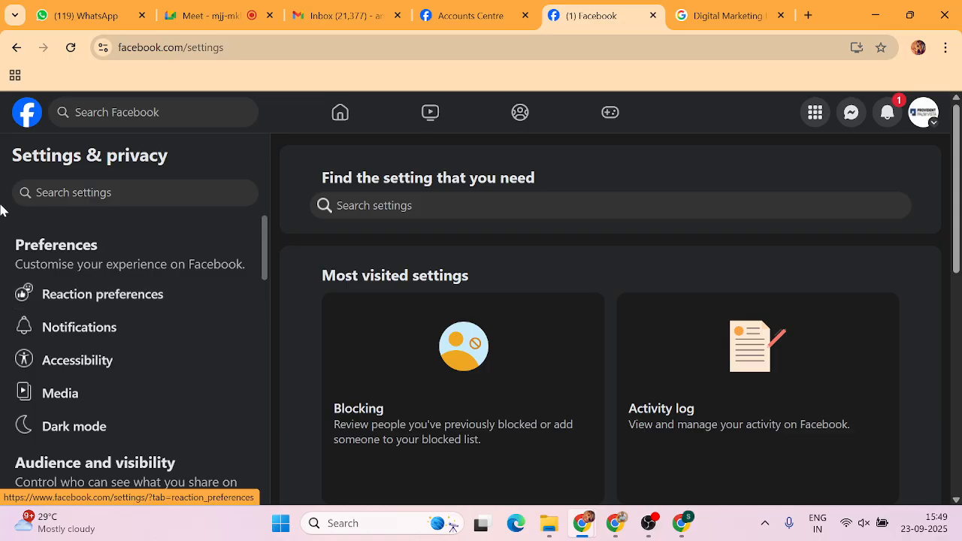
{"action": "scroll", "coordinate": [109, 291], "scroll_direction": "down", "scroll_amount": 2}
{"action": "scroll", "coordinate": [109, 292], "scroll_direction": "down", "scroll_amount": 3}
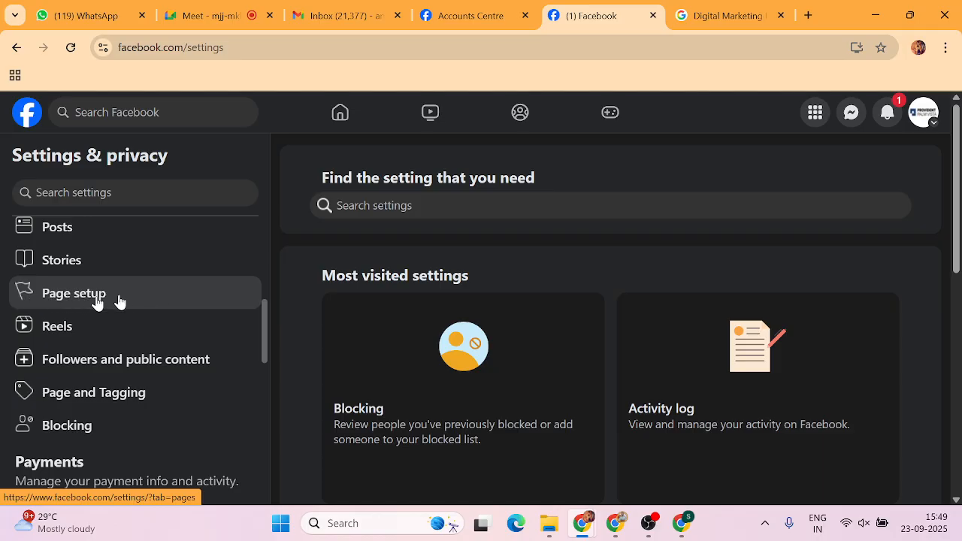
{"action": "scroll", "coordinate": [110, 301], "scroll_direction": "up", "scroll_amount": 1}
{"action": "scroll", "coordinate": [111, 301], "scroll_direction": "up", "scroll_amount": 2}
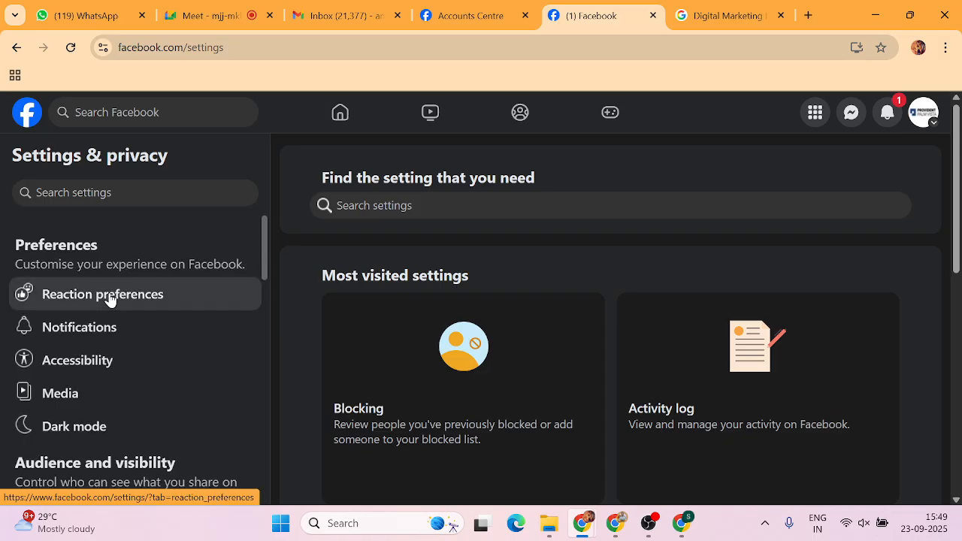
{"action": "scroll", "coordinate": [58, 309], "scroll_direction": "down", "scroll_amount": 3}
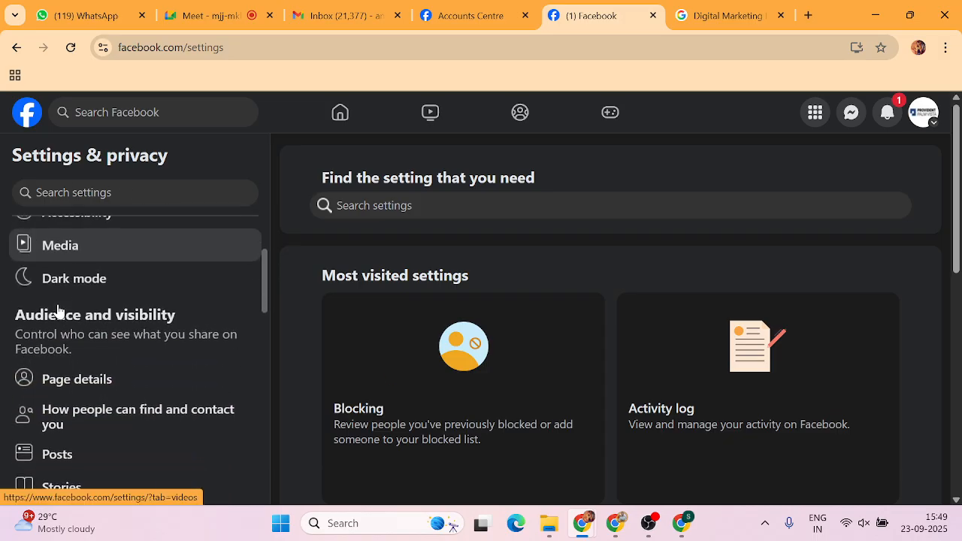
{"action": "scroll", "coordinate": [57, 309], "scroll_direction": "down", "scroll_amount": 1}
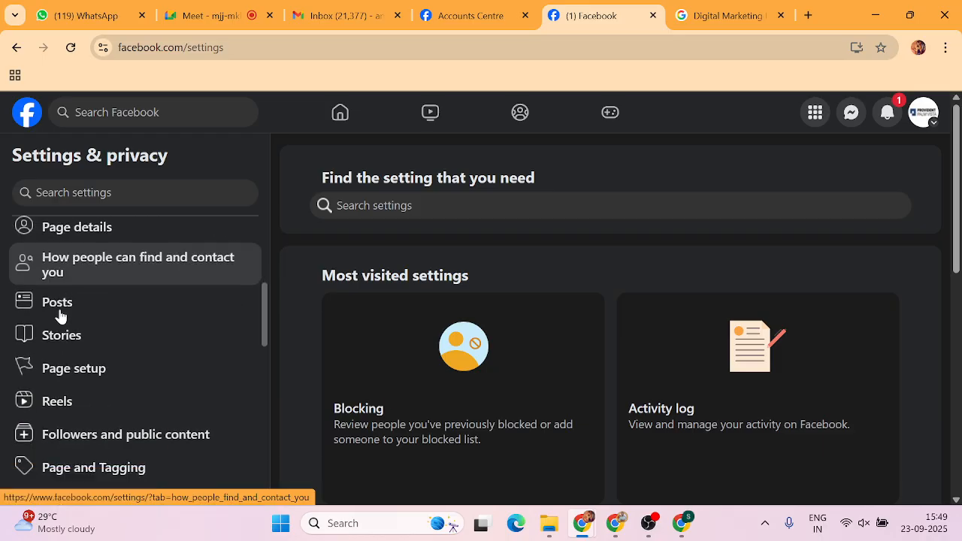
Go to Page setup > Name, edit the Purvankara Palm Vista name, and return to the name editor.
{"action": "left_click", "coordinate": [72, 370]}
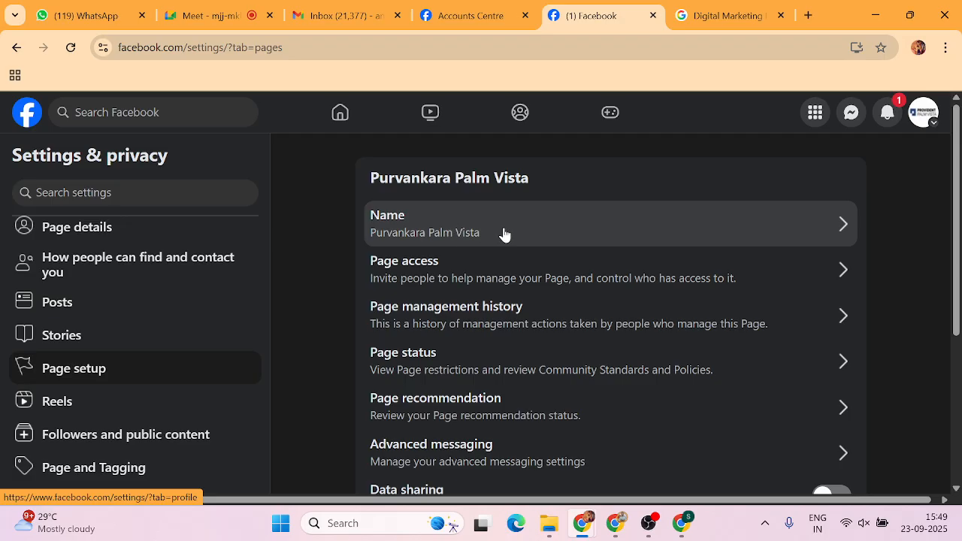
{"action": "left_click", "coordinate": [841, 228]}
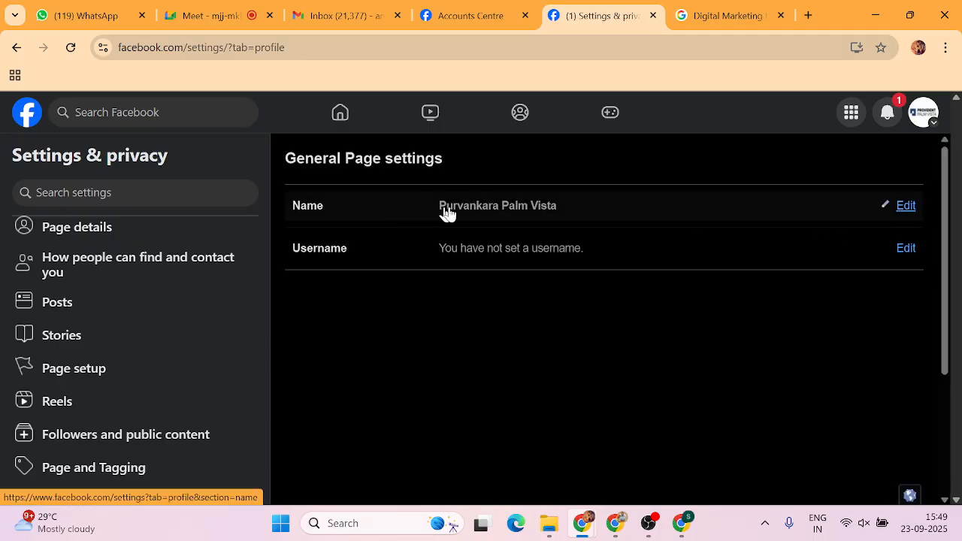
{"action": "left_click", "coordinate": [905, 207]}
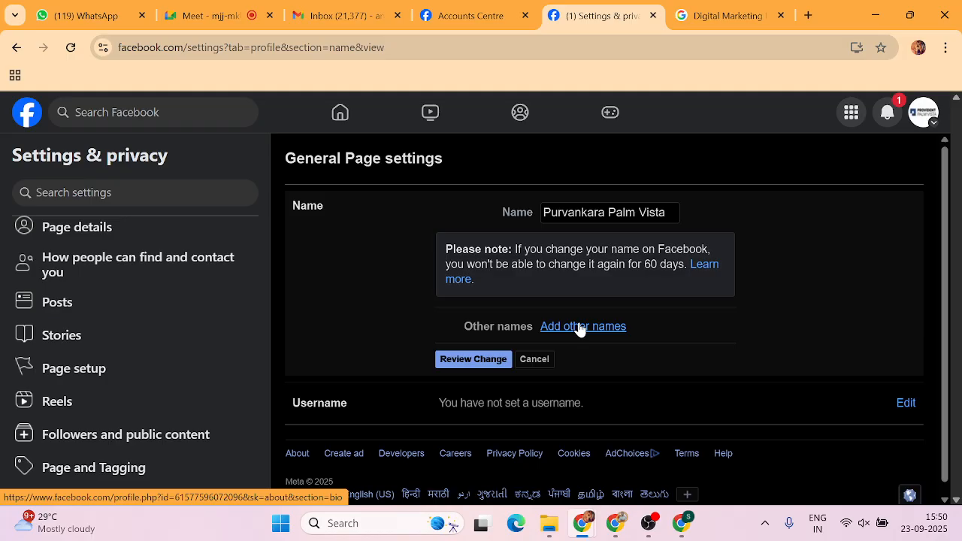
{"action": "left_click_drag", "start_coordinate": [672, 212], "coordinate": [507, 222]}
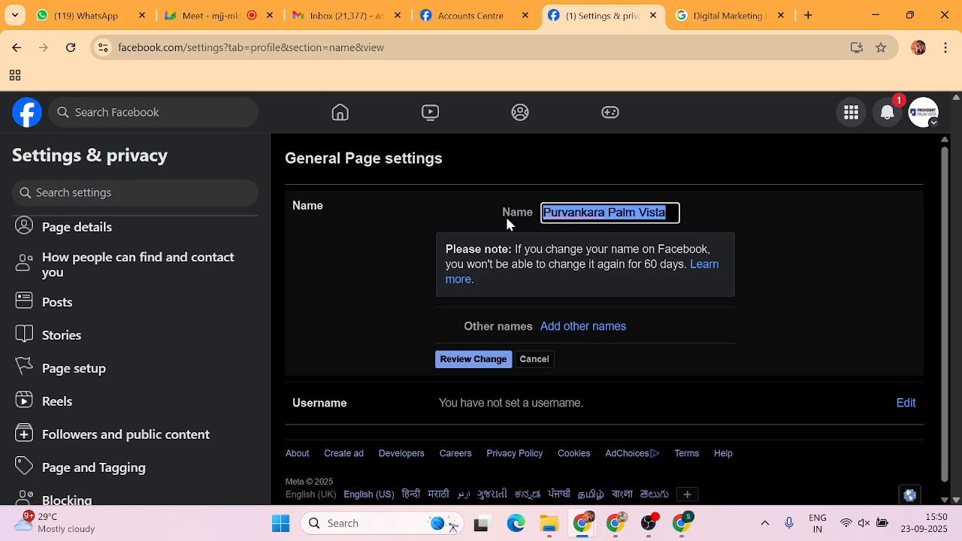
{"action": "left_click", "coordinate": [573, 331]}
{"action": "left_click", "coordinate": [573, 331]}
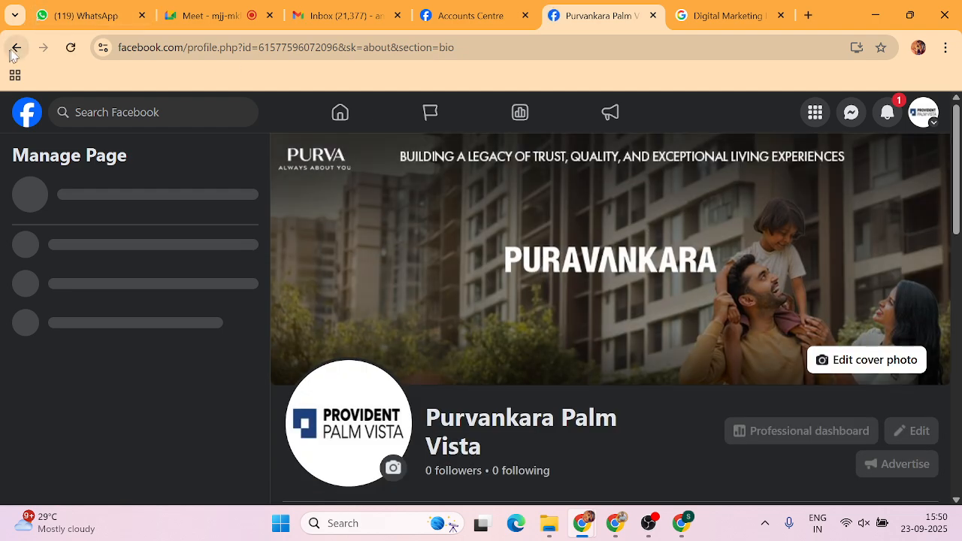
{"action": "left_click", "coordinate": [17, 48]}
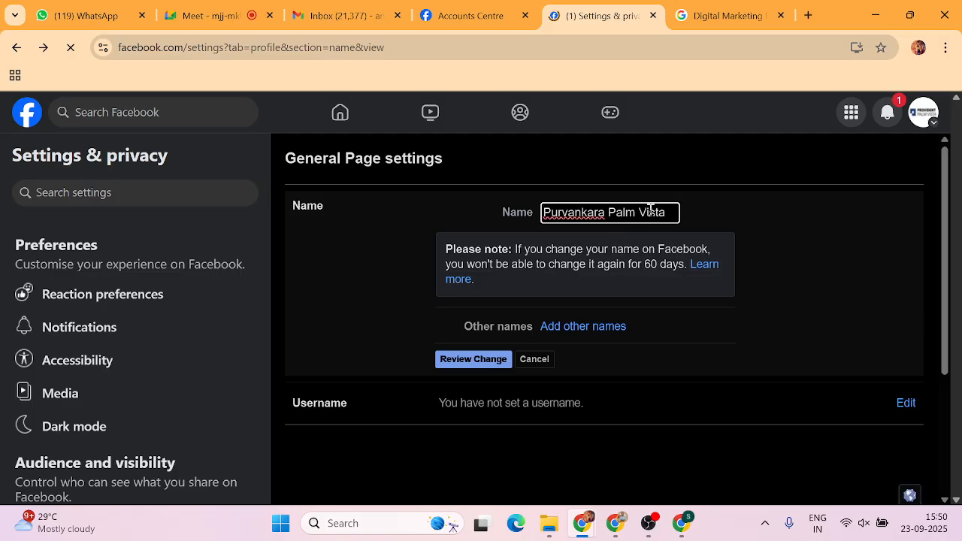
Replace the Page name with 'THE PURVANKARA', submit it for review, and dismiss saved-password suggestions.
{"action": "left_click", "coordinate": [670, 212]}
{"action": "key", "text": "ctrl+a"}
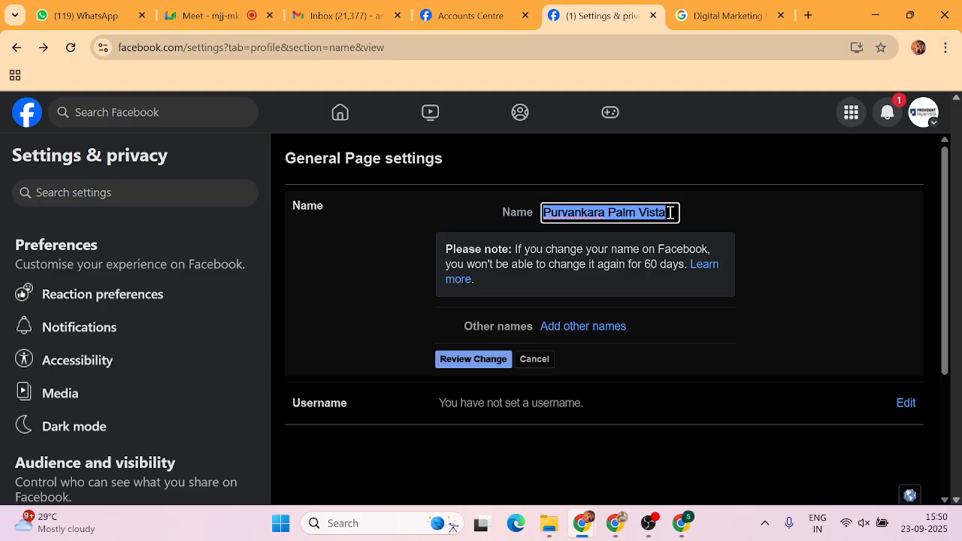
{"action": "type", "text": "THE "}
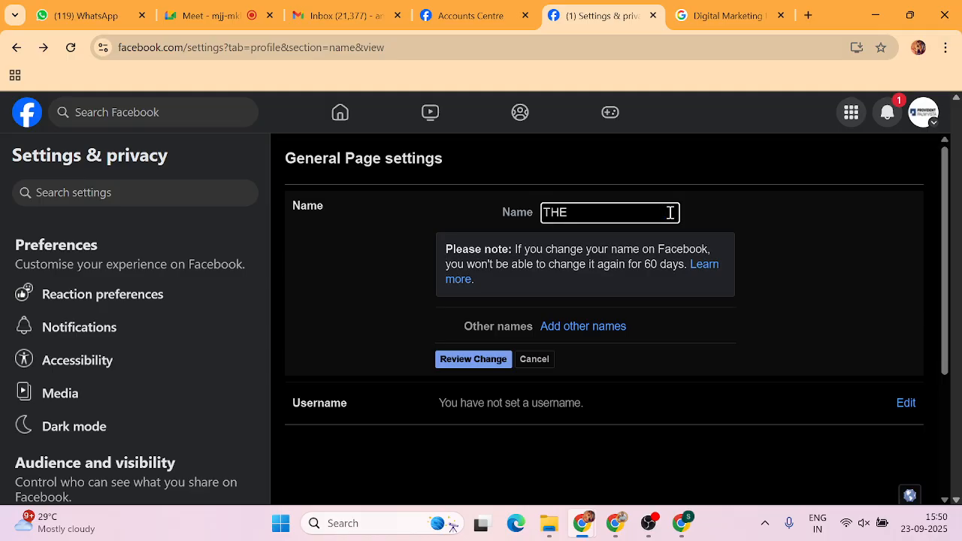
{"action": "type", "text": "PURVANKARA"}
{"action": "left_click", "coordinate": [472, 360]}
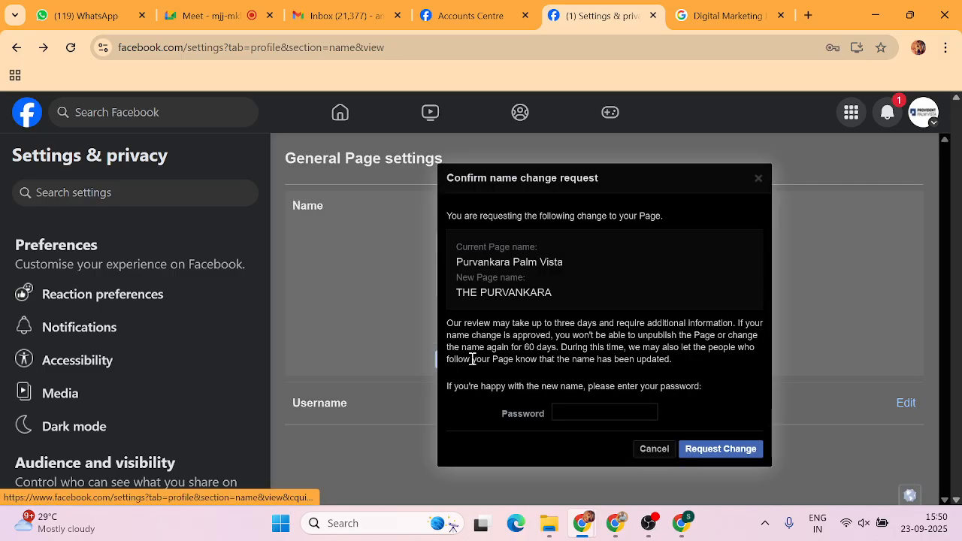
{"action": "left_click", "coordinate": [568, 411]}
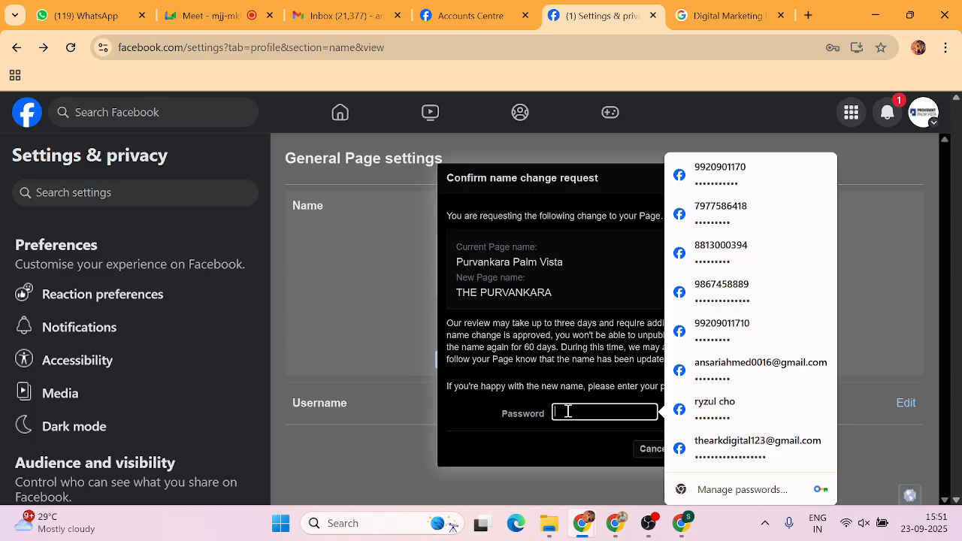
{"action": "left_click", "coordinate": [551, 451]}
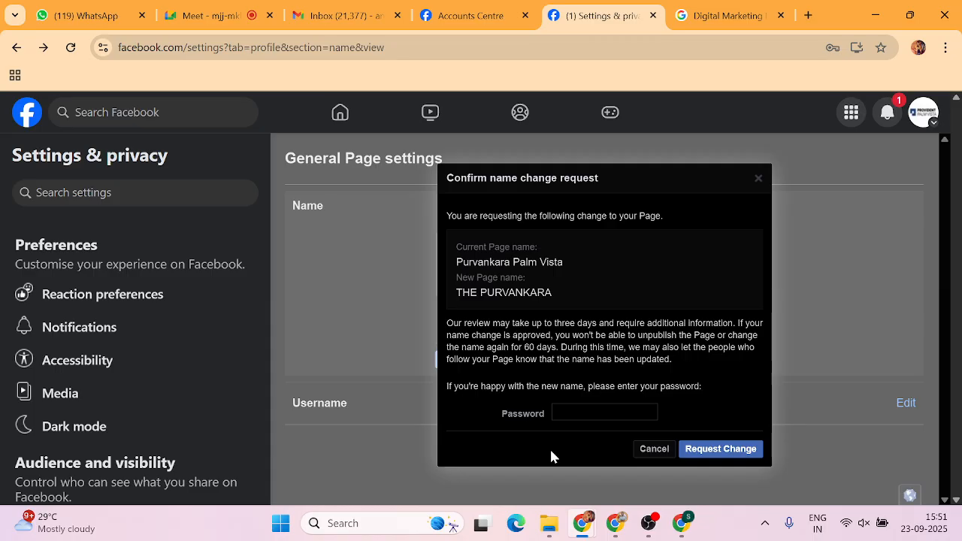
Cancel the name change confirmation, highlight the 60-day limit note, and scroll the Settings sidebar down.
{"action": "left_click", "coordinate": [650, 448]}
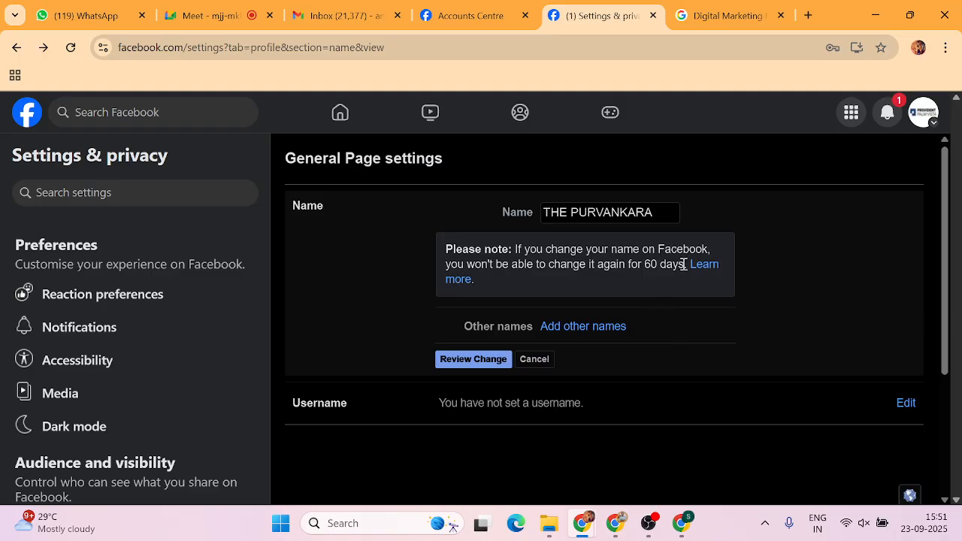
{"action": "left_click_drag", "start_coordinate": [682, 264], "coordinate": [440, 278]}
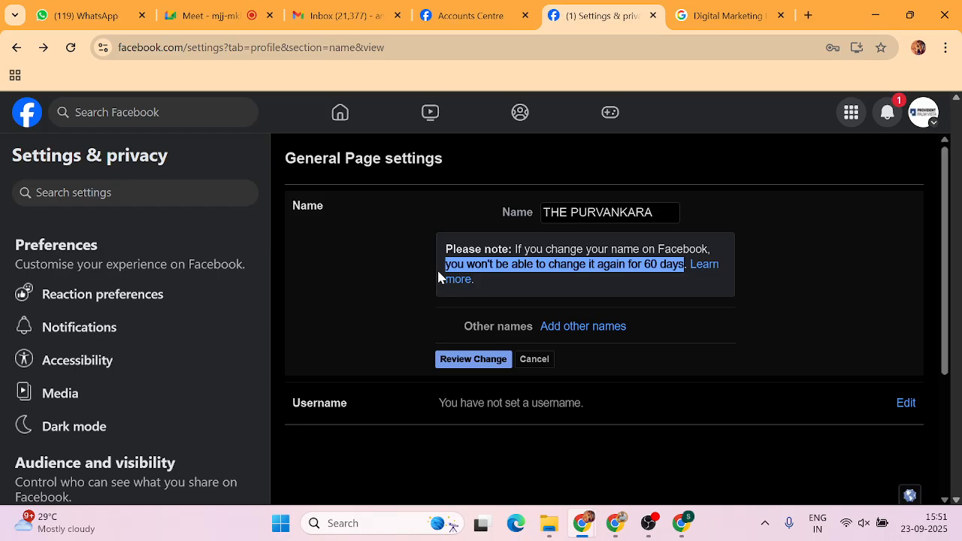
{"action": "left_click", "coordinate": [842, 324]}
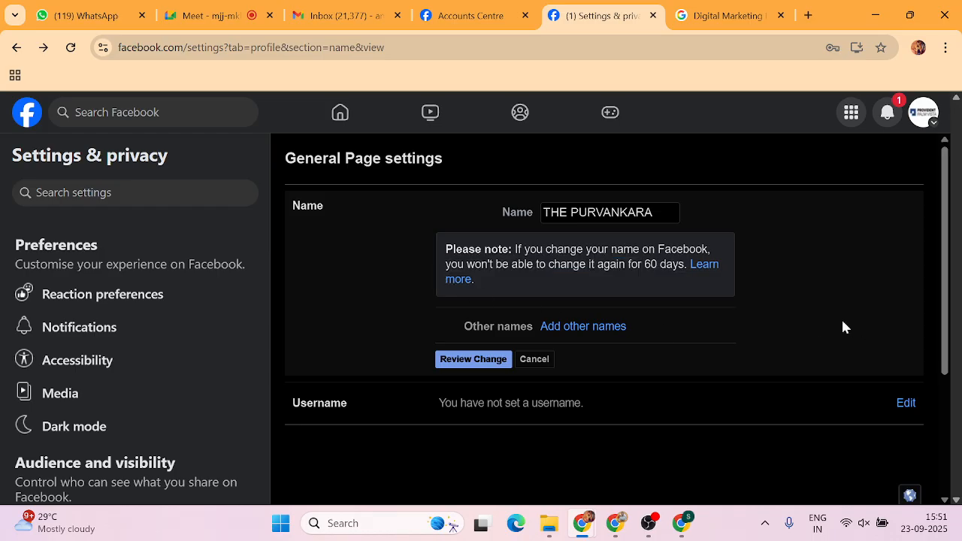
{"action": "scroll", "coordinate": [105, 381], "scroll_direction": "down", "scroll_amount": 1}
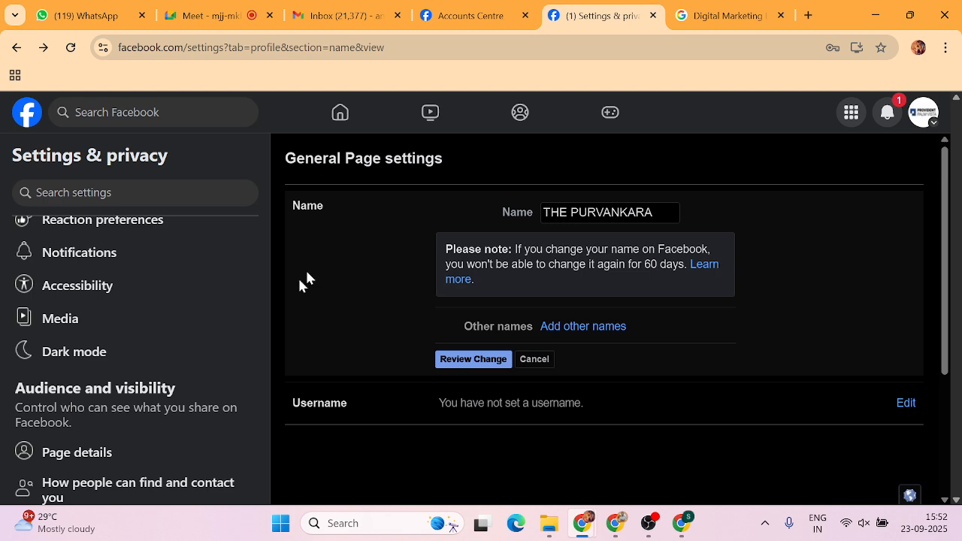
{"action": "scroll", "coordinate": [139, 347], "scroll_direction": "down", "scroll_amount": 3}
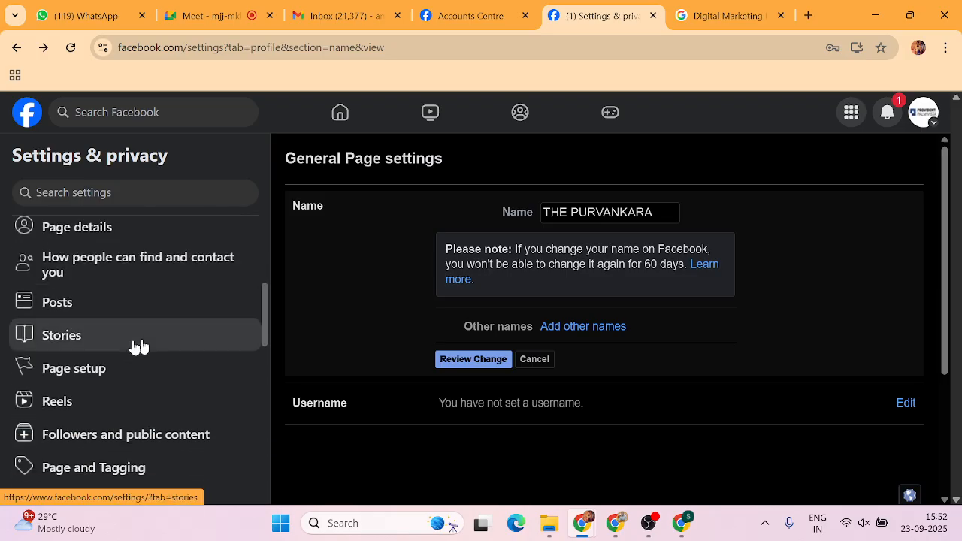
Open Page access from the Page setup settings.
{"action": "left_click", "coordinate": [45, 372]}
{"action": "scroll", "coordinate": [313, 236], "scroll_direction": "down", "scroll_amount": 2}
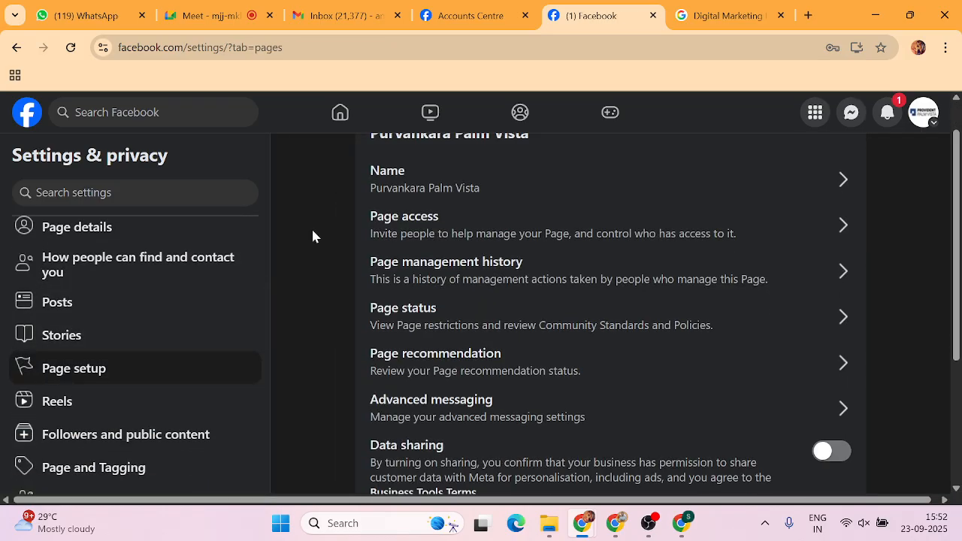
{"action": "scroll", "coordinate": [324, 217], "scroll_direction": "up", "scroll_amount": 2}
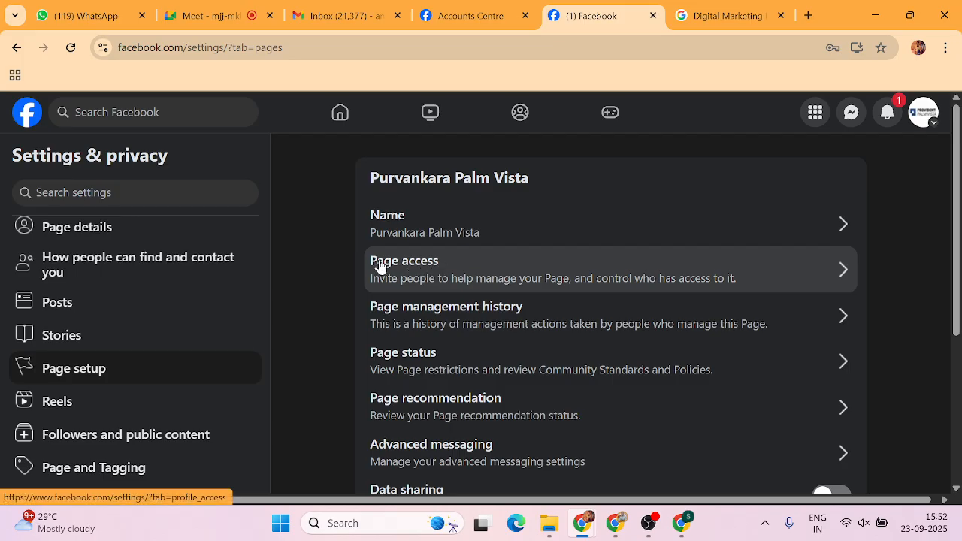
{"action": "left_click", "coordinate": [843, 275]}
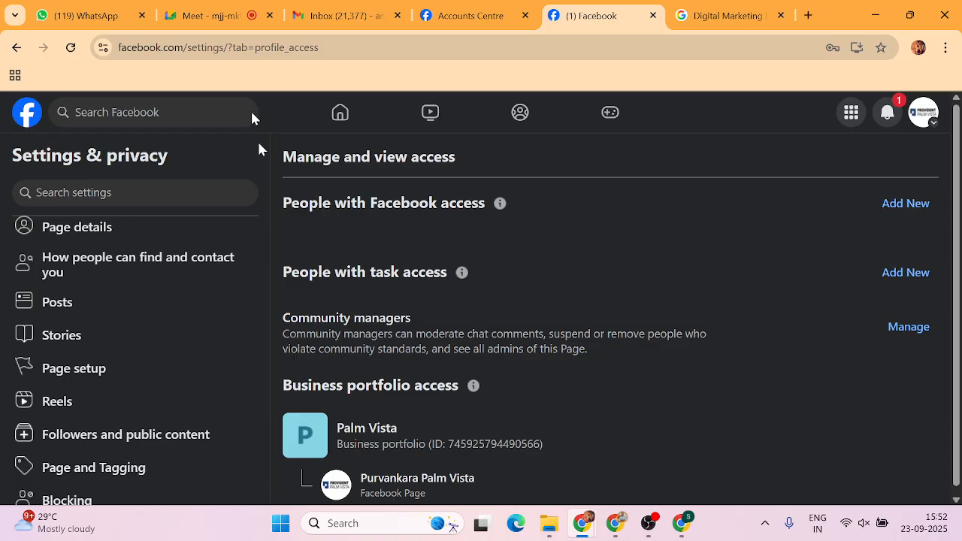
Highlight the 'People with Facebook access' and 'People with task access' headings.
{"action": "left_click_drag", "start_coordinate": [278, 277], "coordinate": [440, 279]}
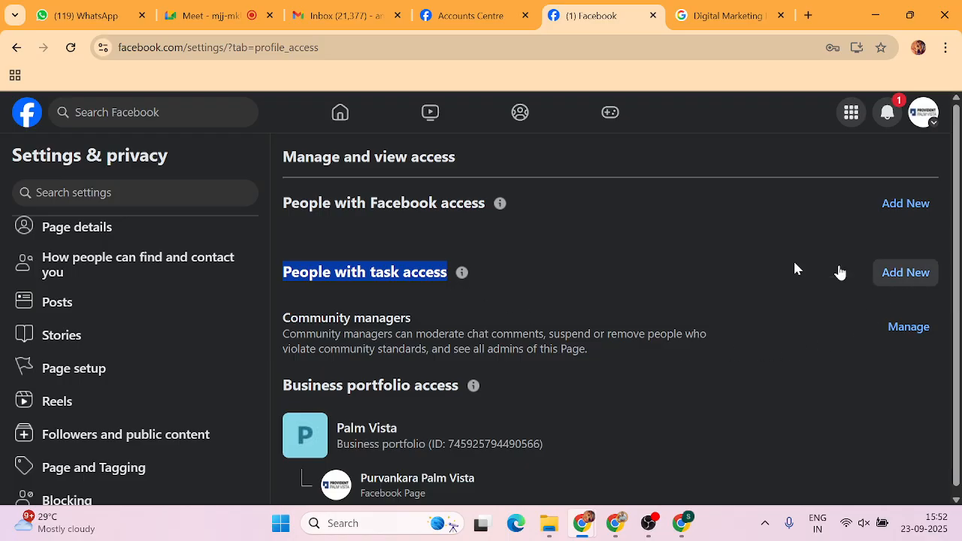
{"action": "left_click_drag", "start_coordinate": [283, 206], "coordinate": [492, 208]}
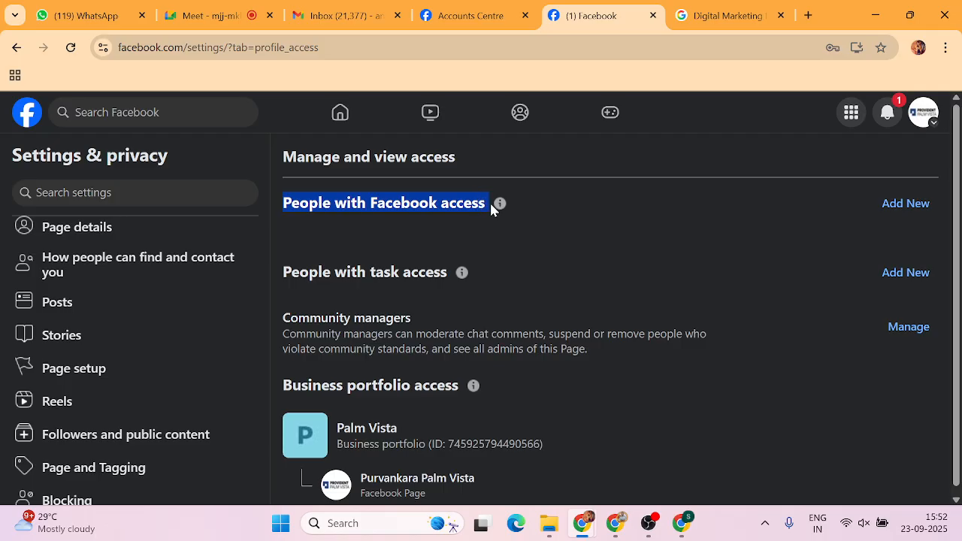
{"action": "left_click", "coordinate": [489, 221]}
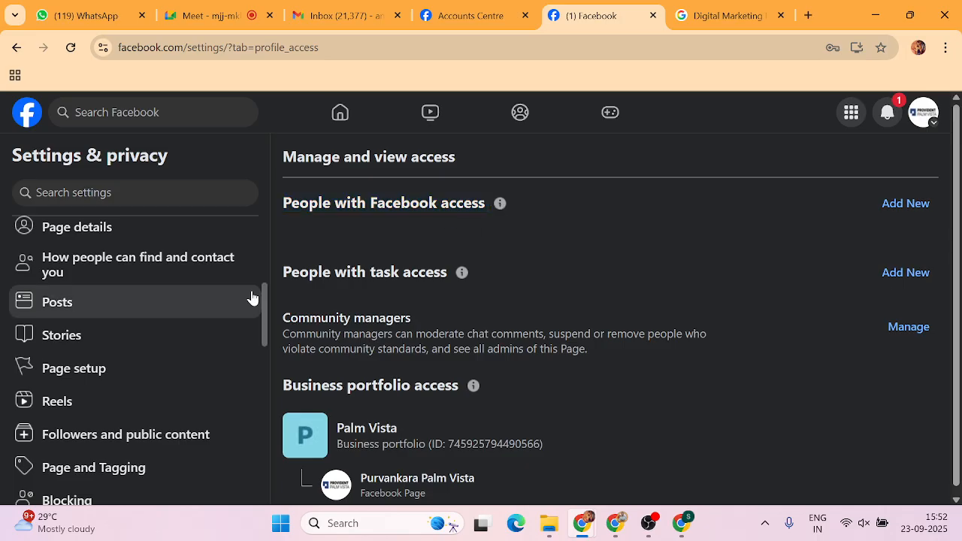
{"action": "left_click_drag", "start_coordinate": [281, 272], "coordinate": [450, 282]}
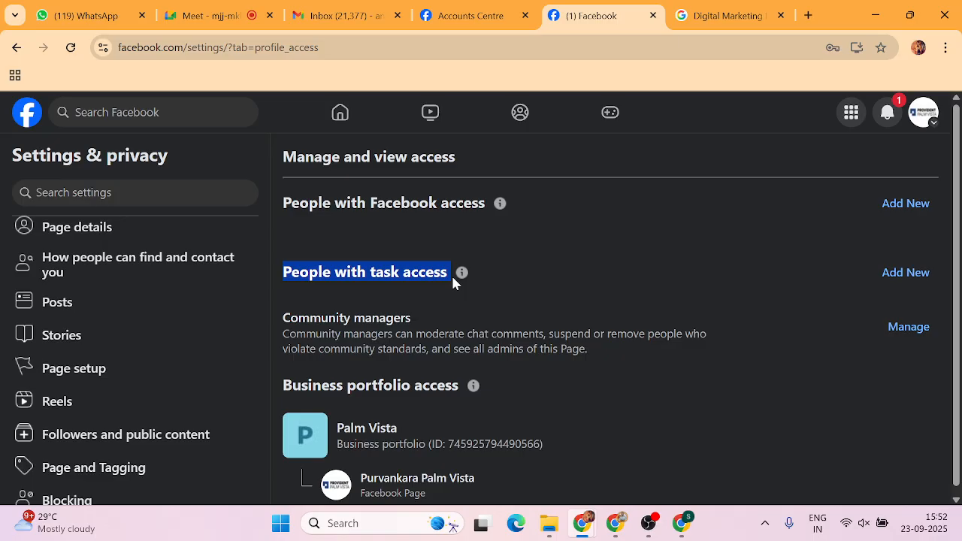
{"action": "left_click_drag", "start_coordinate": [496, 201], "coordinate": [286, 209]}
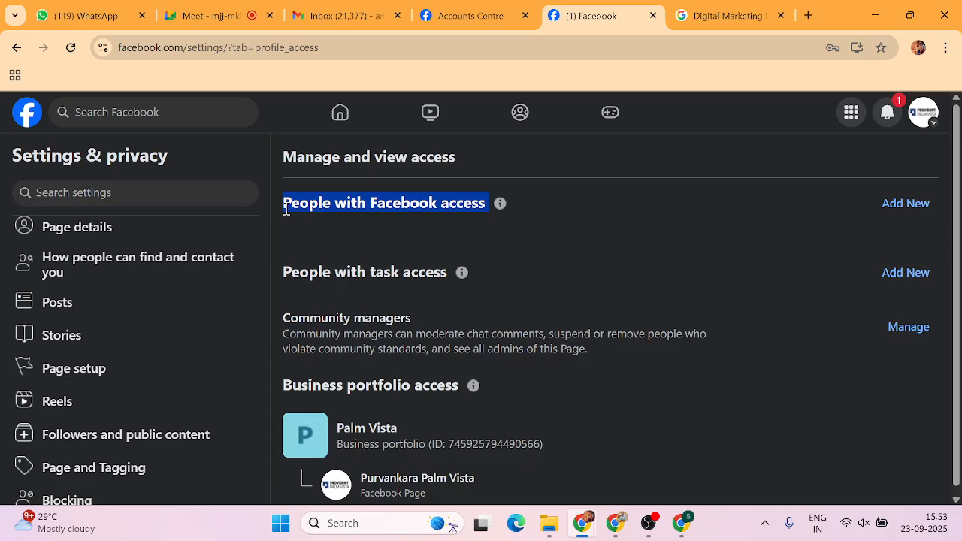
{"action": "left_click", "coordinate": [484, 268]}
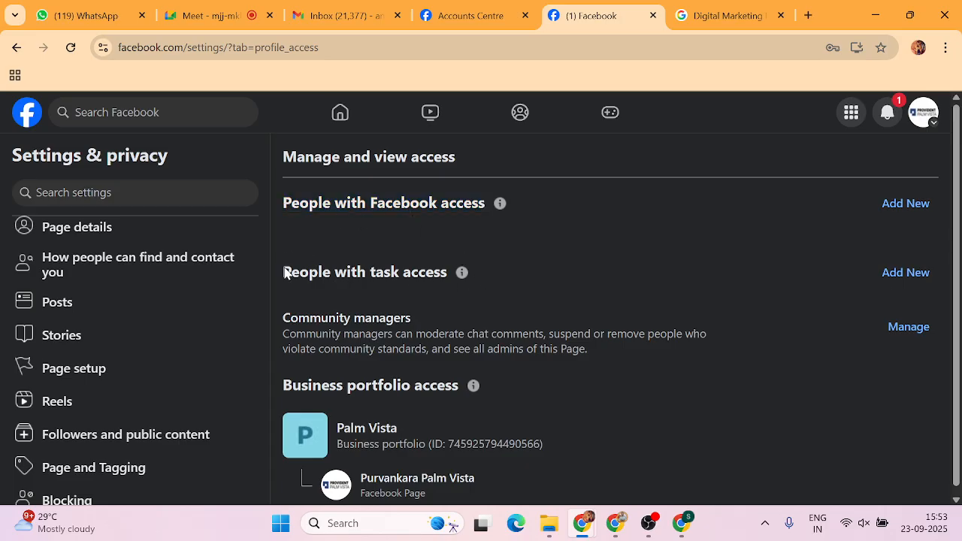
{"action": "left_click_drag", "start_coordinate": [286, 273], "coordinate": [504, 286]}
{"action": "left_click", "coordinate": [730, 304]}
{"action": "left_click", "coordinate": [905, 273]}
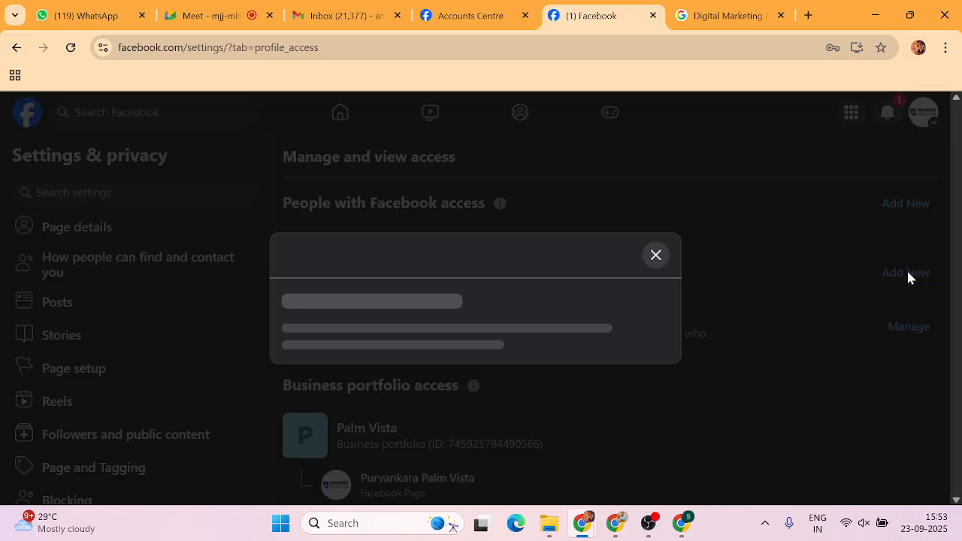
{"action": "left_click", "coordinate": [627, 406]}
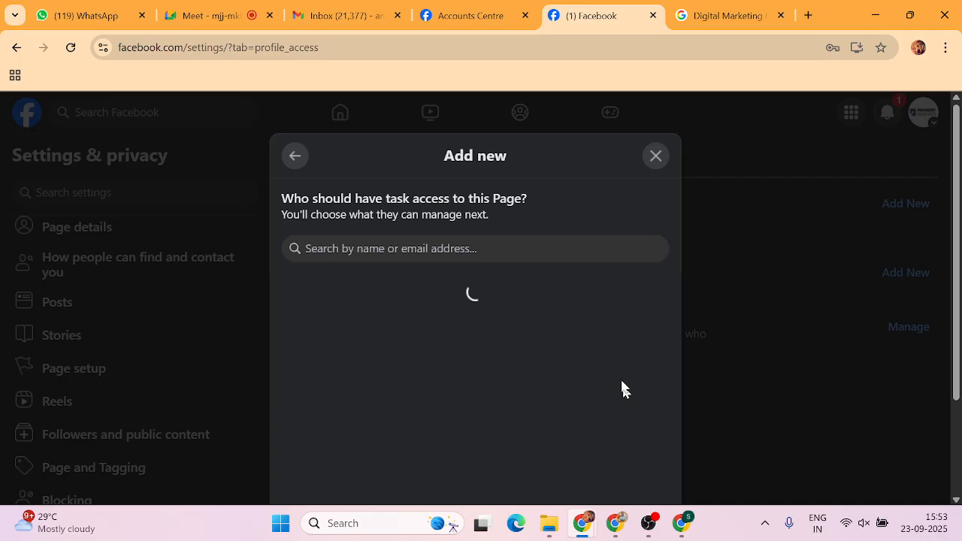
{"action": "left_click", "coordinate": [433, 253]}
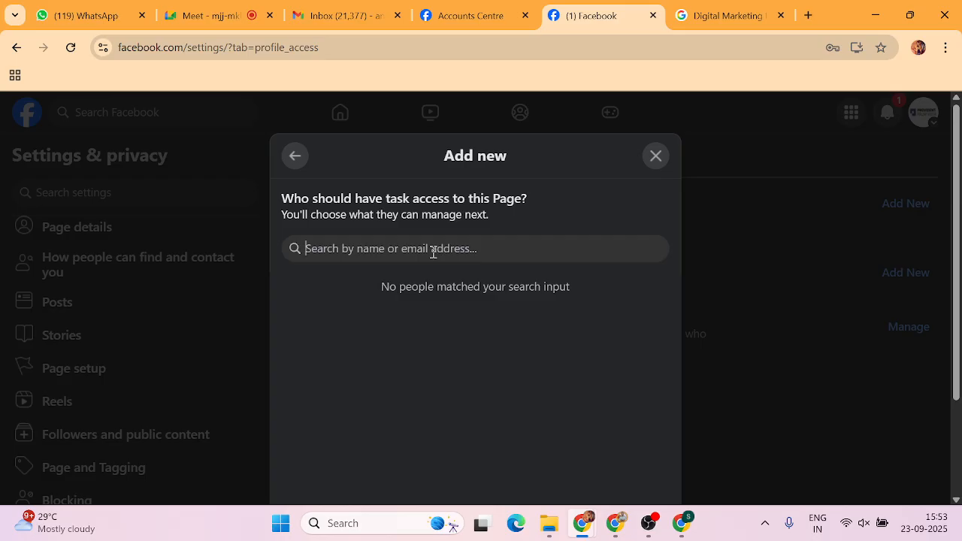
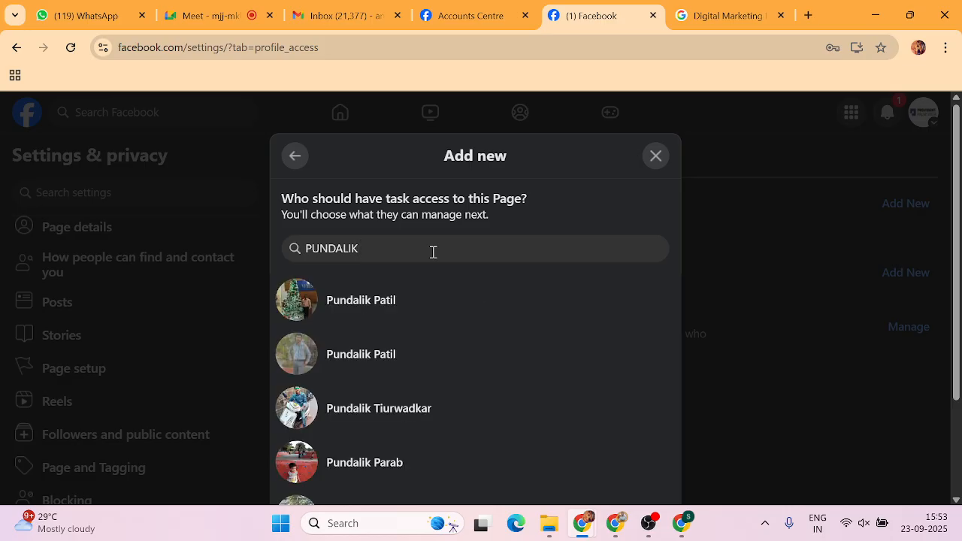
{"action": "scroll", "coordinate": [388, 404], "scroll_direction": "down", "scroll_amount": 3}
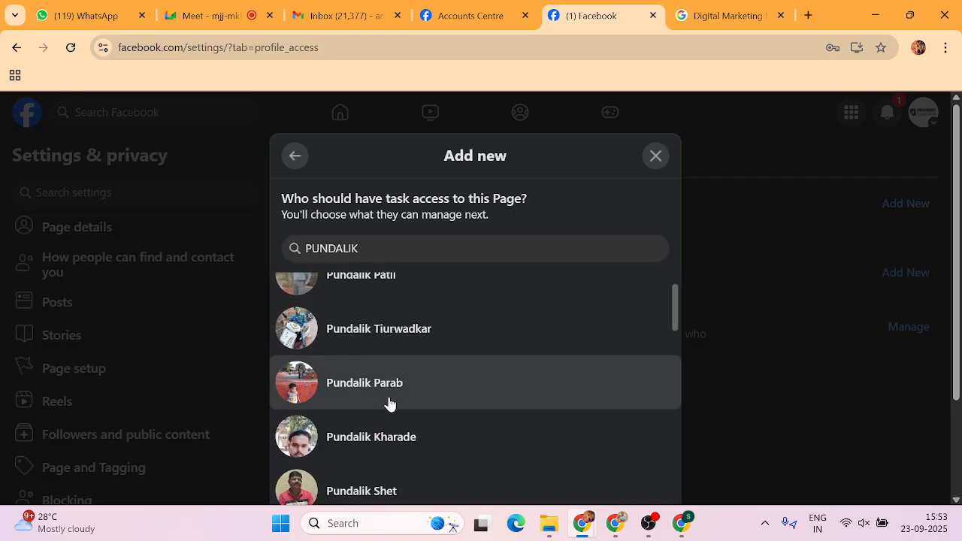
{"action": "scroll", "coordinate": [389, 404], "scroll_direction": "down", "scroll_amount": 4}
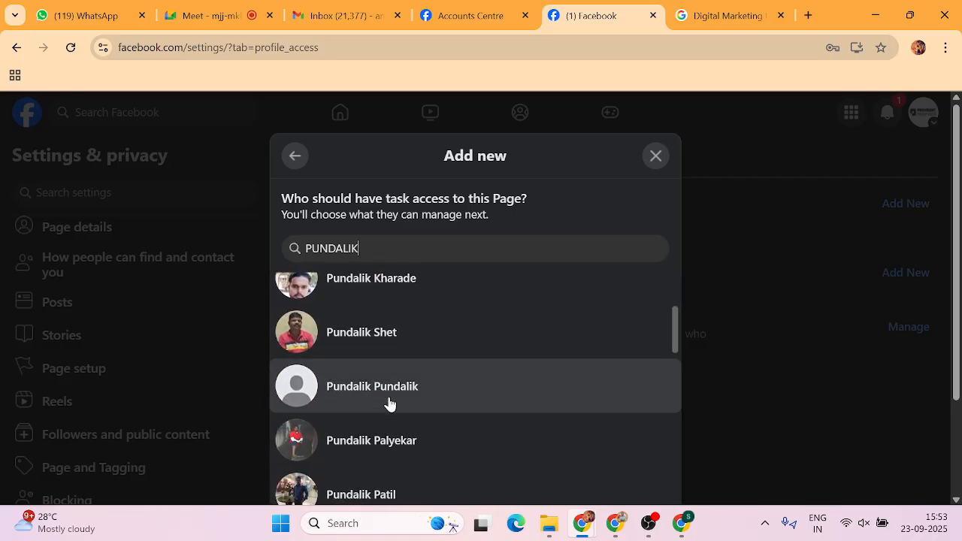
{"action": "scroll", "coordinate": [389, 404], "scroll_direction": "down", "scroll_amount": 2}
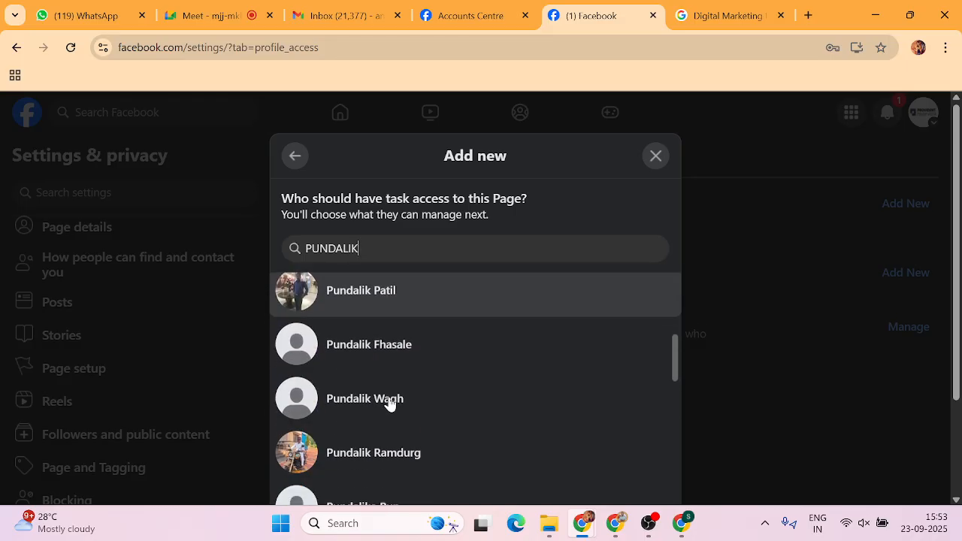
{"action": "scroll", "coordinate": [388, 405], "scroll_direction": "up", "scroll_amount": 3}
{"action": "scroll", "coordinate": [389, 404], "scroll_direction": "up", "scroll_amount": 3}
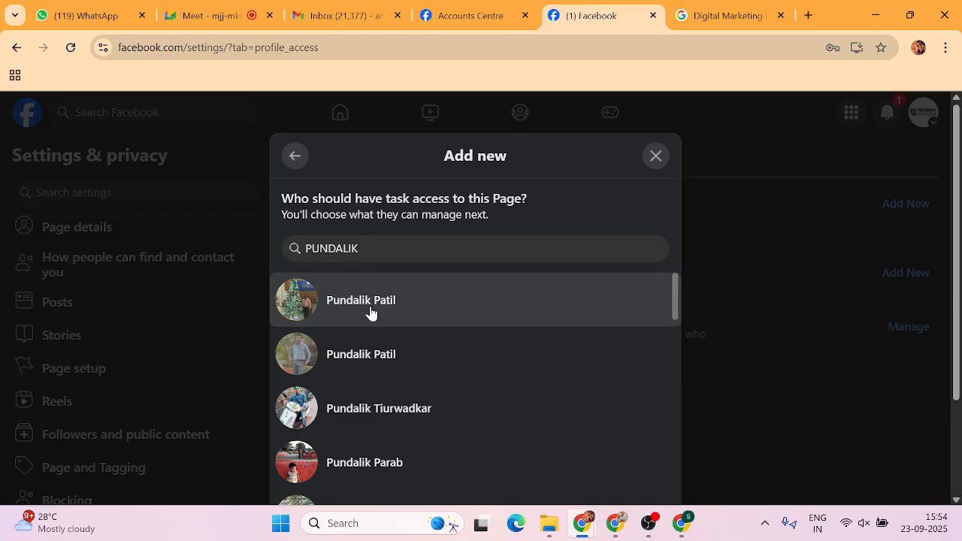
{"action": "key", "text": "BackSpace"}
{"action": "key", "text": "BackSpace"}
{"action": "key", "text": "BackSpace"}
{"action": "key", "text": "BackSpace"}
{"action": "key", "text": "BackSpace"}
{"action": "key", "text": "BackSpace"}
{"action": "key", "text": "BackSpace"}
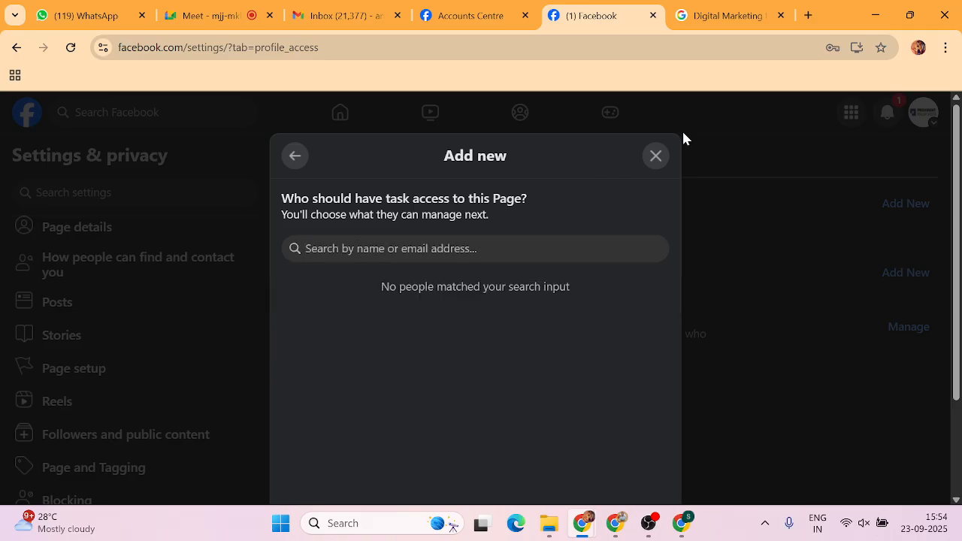
{"action": "left_click", "coordinate": [656, 156]}
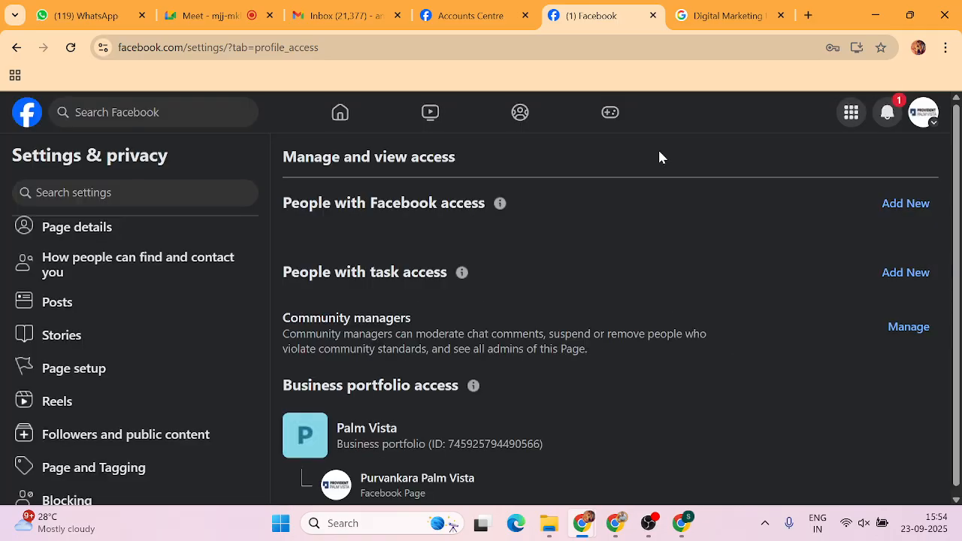
Start adding a person with task access and continue past the explanation.
{"action": "left_click", "coordinate": [911, 279]}
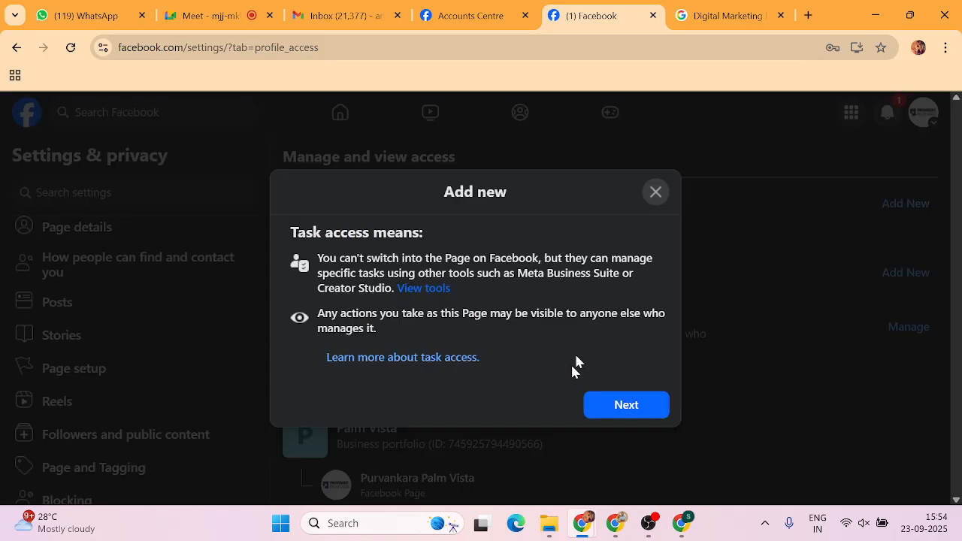
{"action": "left_click", "coordinate": [625, 405]}
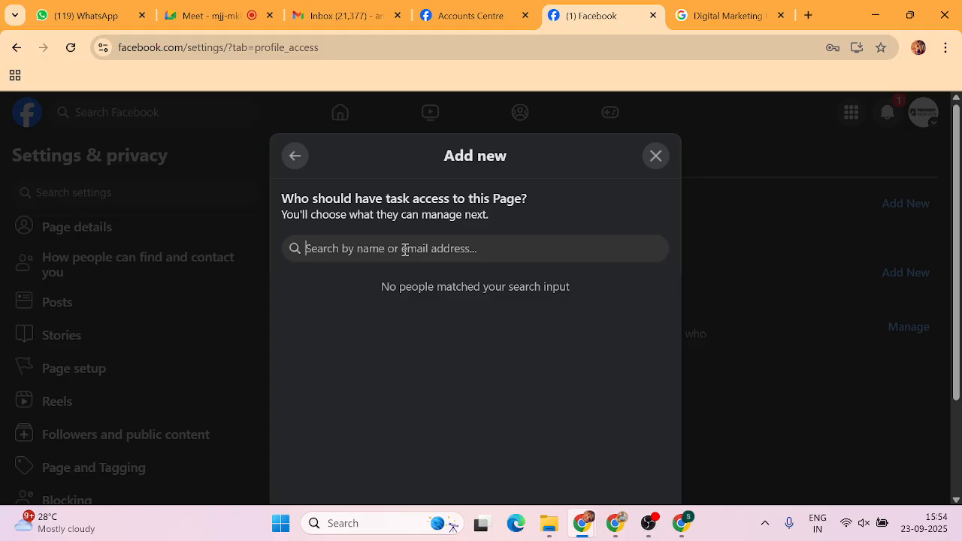
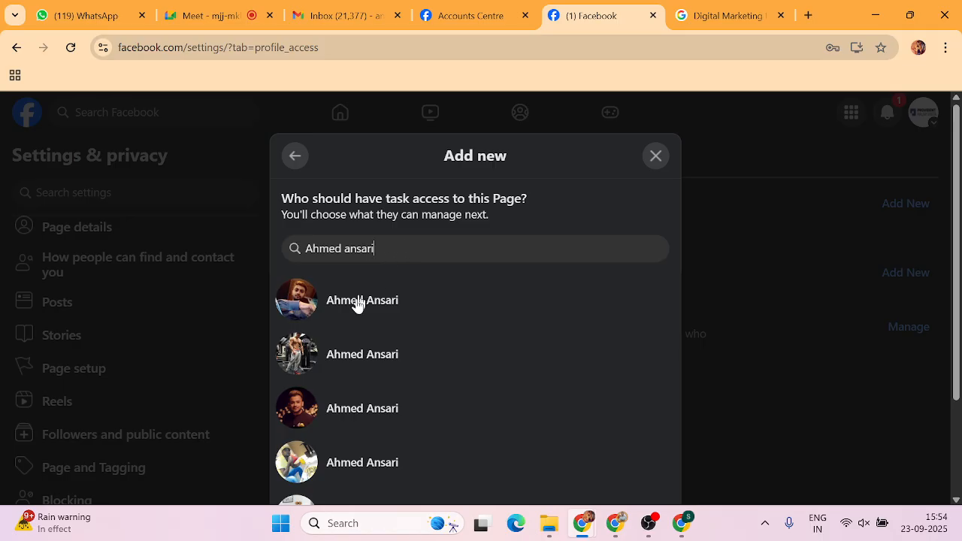
Search for the intended person by name, correcting mistyped attempts until matching profiles appear.
{"action": "scroll", "coordinate": [329, 358], "scroll_direction": "down", "scroll_amount": 2}
{"action": "scroll", "coordinate": [329, 358], "scroll_direction": "down", "scroll_amount": 3}
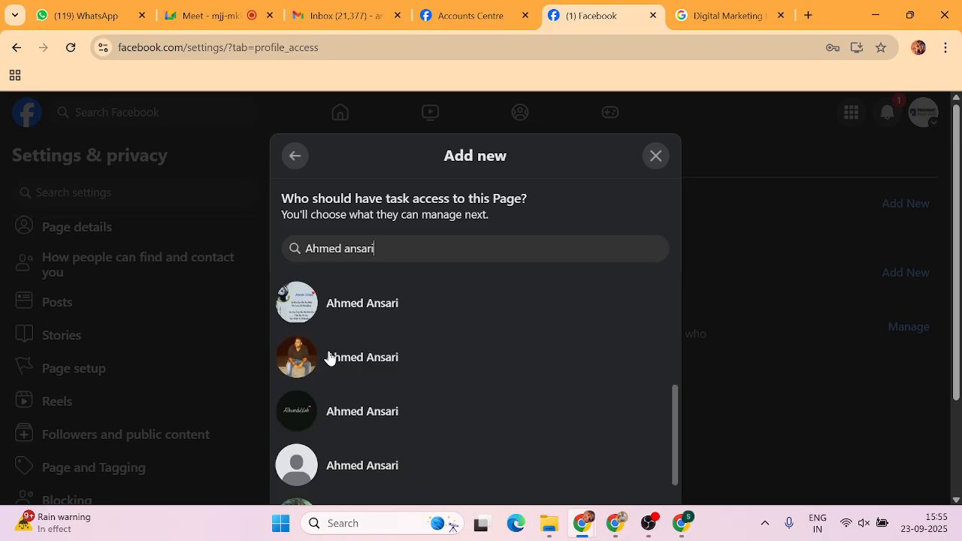
{"action": "scroll", "coordinate": [329, 358], "scroll_direction": "up", "scroll_amount": 5}
Choose the first matching person, review the task-access permissions, then close without granting access.
{"action": "left_click", "coordinate": [358, 302]}
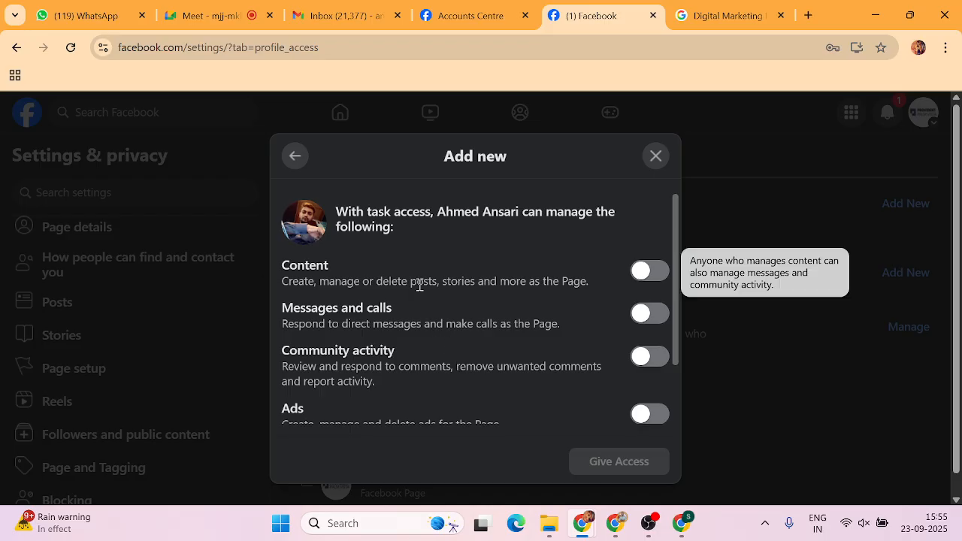
{"action": "scroll", "coordinate": [419, 285], "scroll_direction": "down", "scroll_amount": 1}
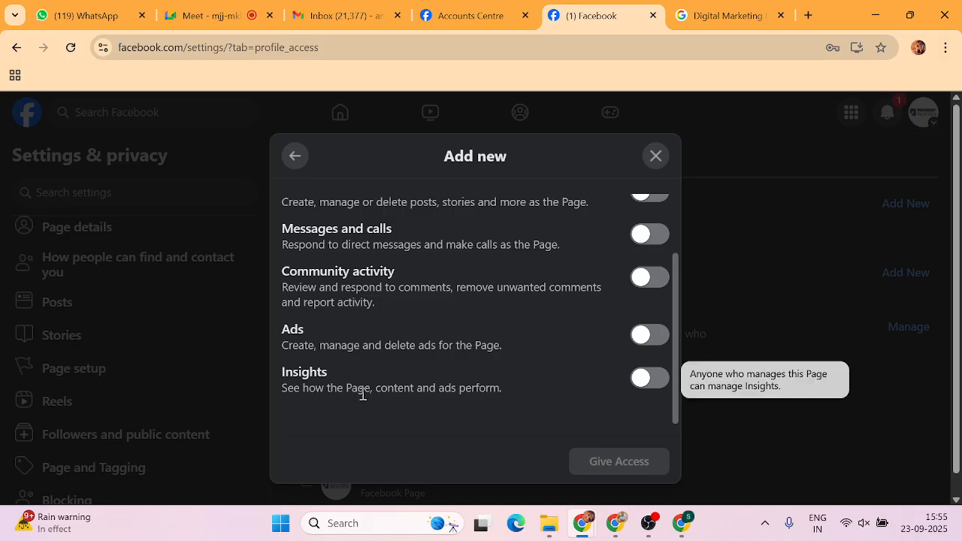
{"action": "left_click_drag", "start_coordinate": [510, 388], "coordinate": [284, 407]}
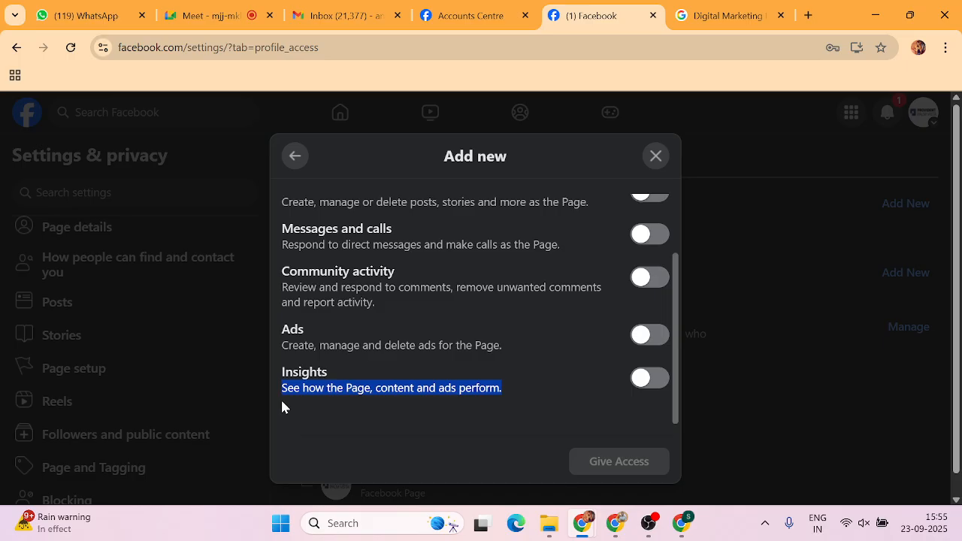
{"action": "scroll", "coordinate": [338, 380], "scroll_direction": "up", "scroll_amount": 1}
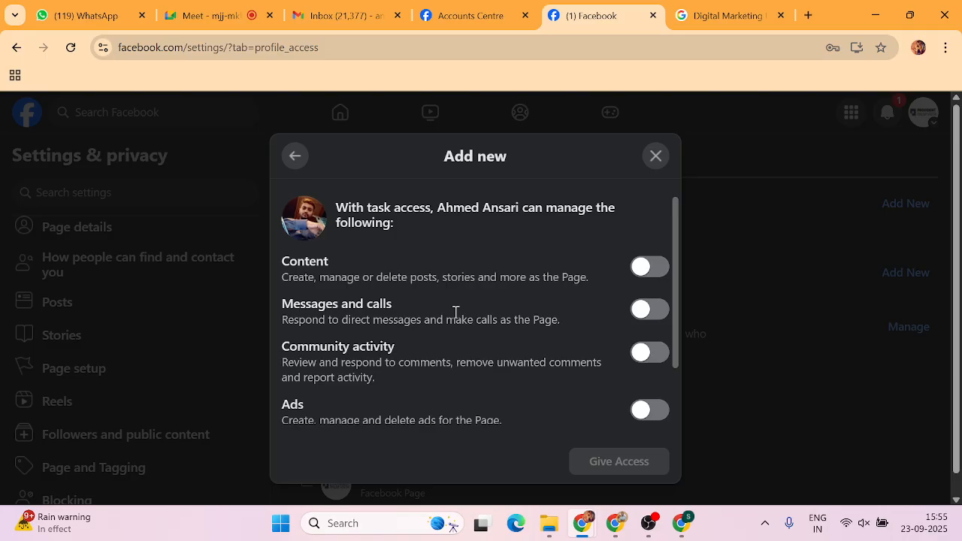
{"action": "mouse_move", "coordinate": [292, 272]}
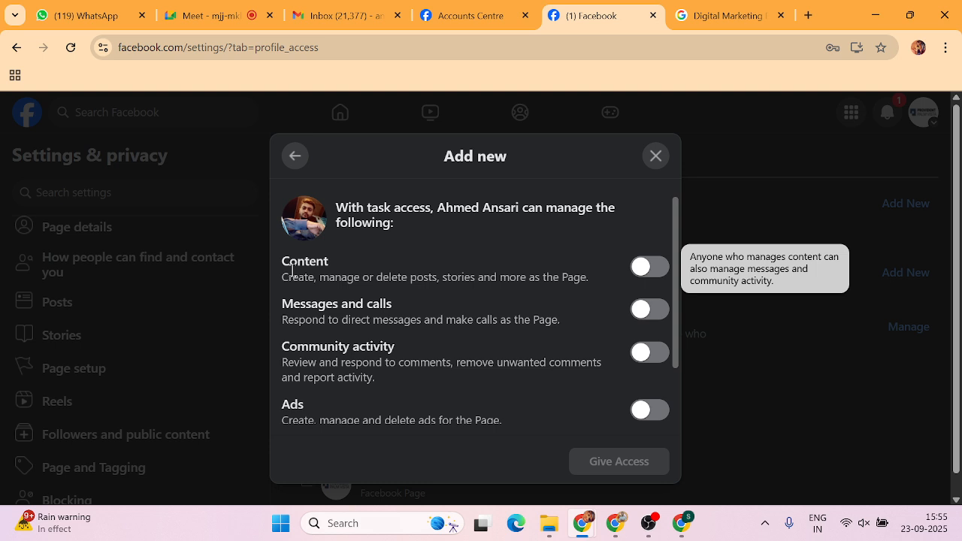
{"action": "left_click", "coordinate": [652, 162]}
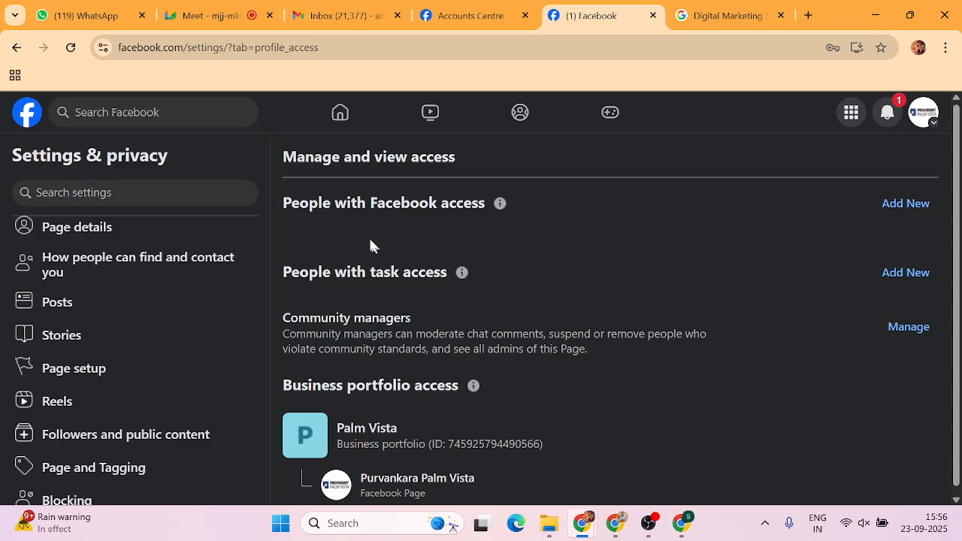
{"action": "left_click", "coordinate": [893, 201]}
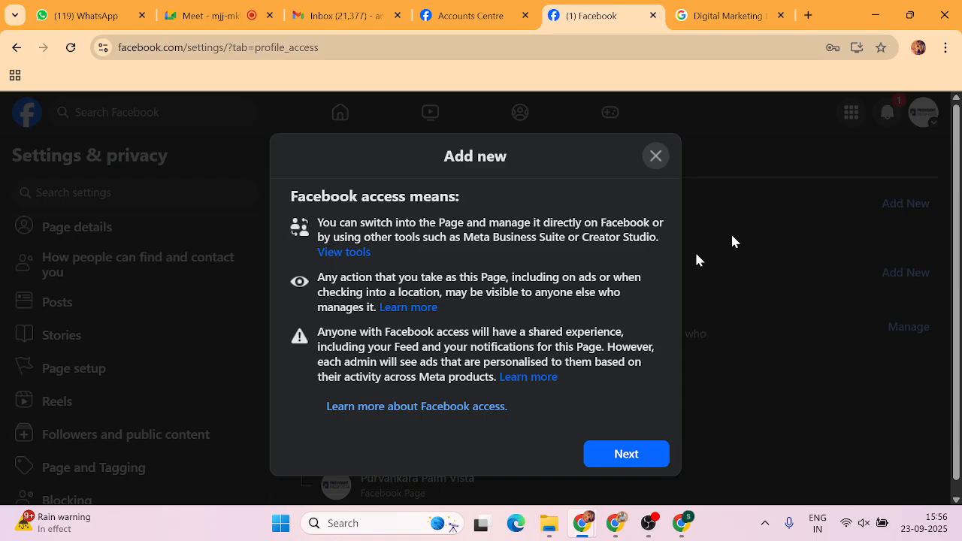
{"action": "left_click", "coordinate": [626, 453]}
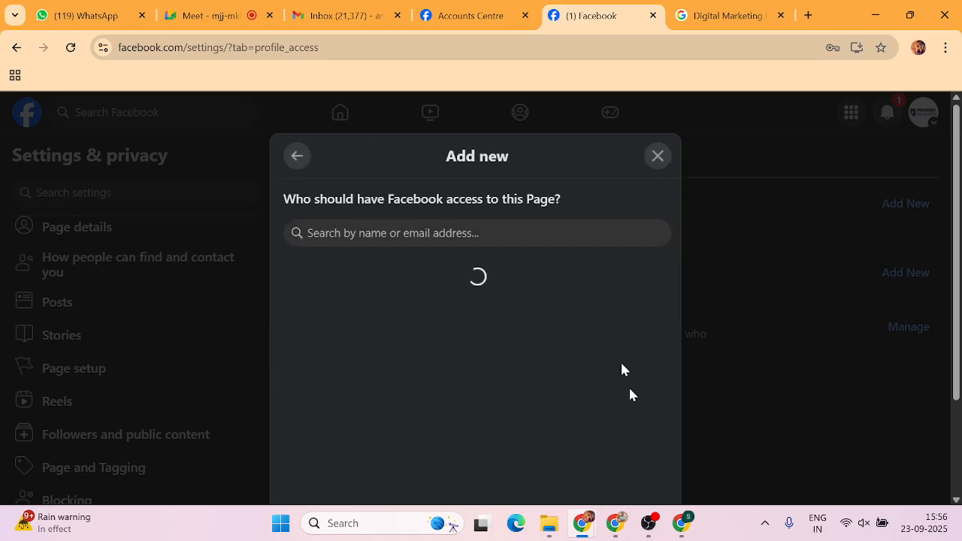
{"action": "left_click", "coordinate": [398, 232]}
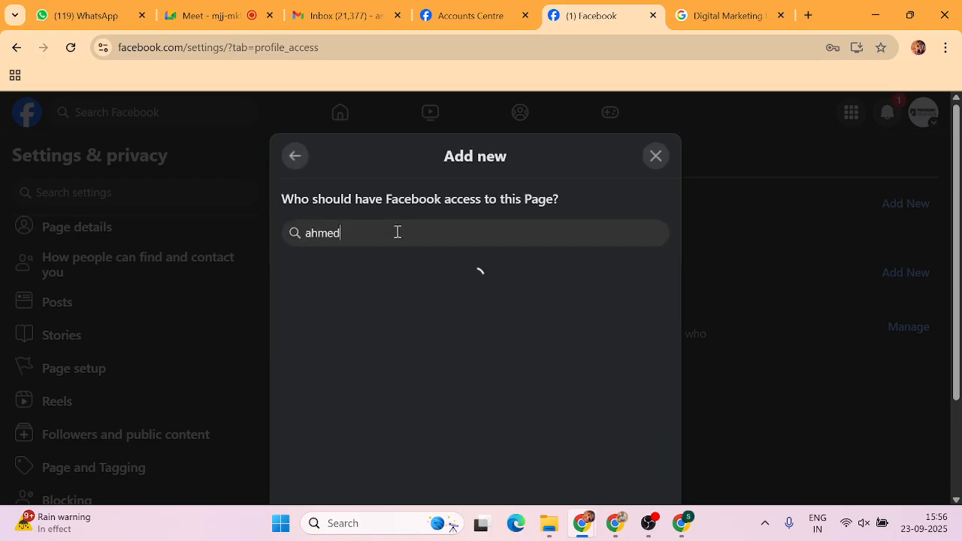
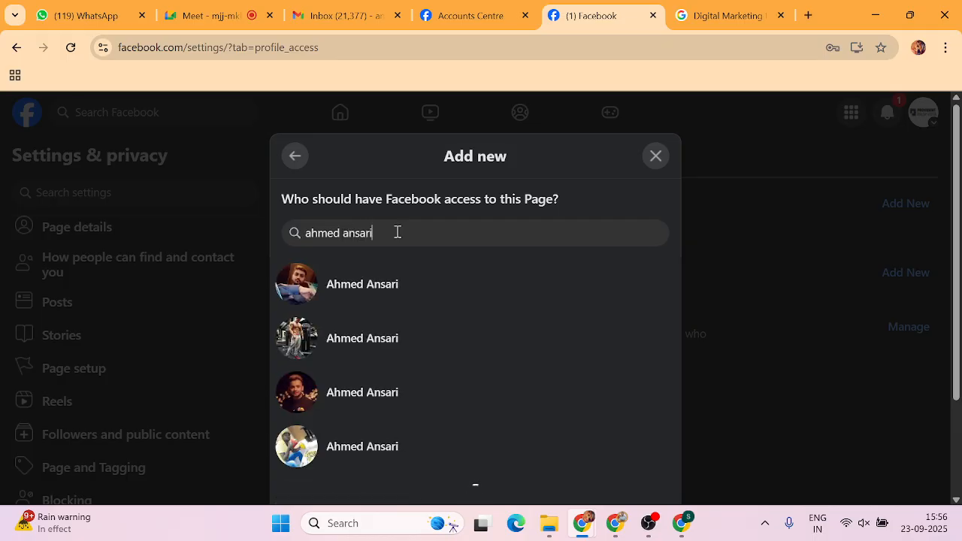
{"action": "left_click", "coordinate": [363, 285]}
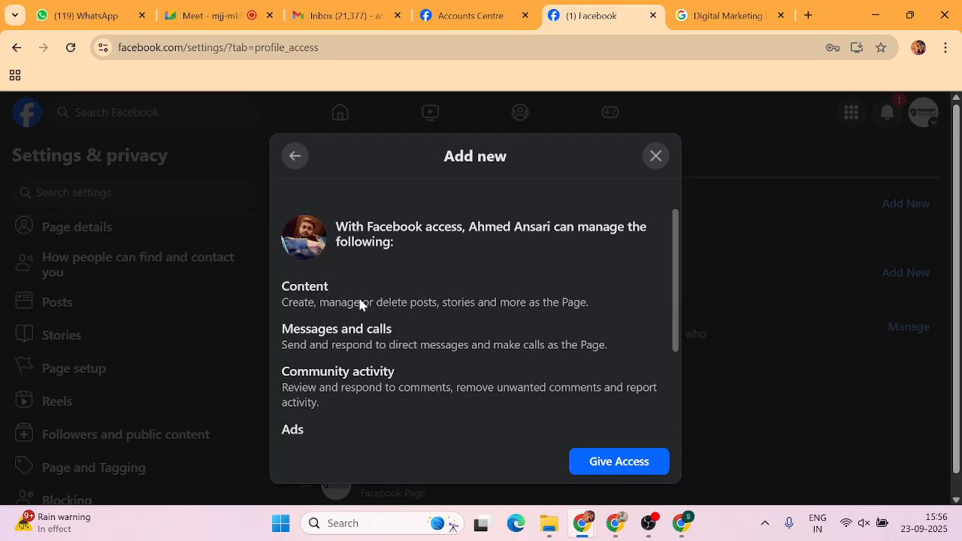
{"action": "scroll", "coordinate": [526, 376], "scroll_direction": "down", "scroll_amount": 2}
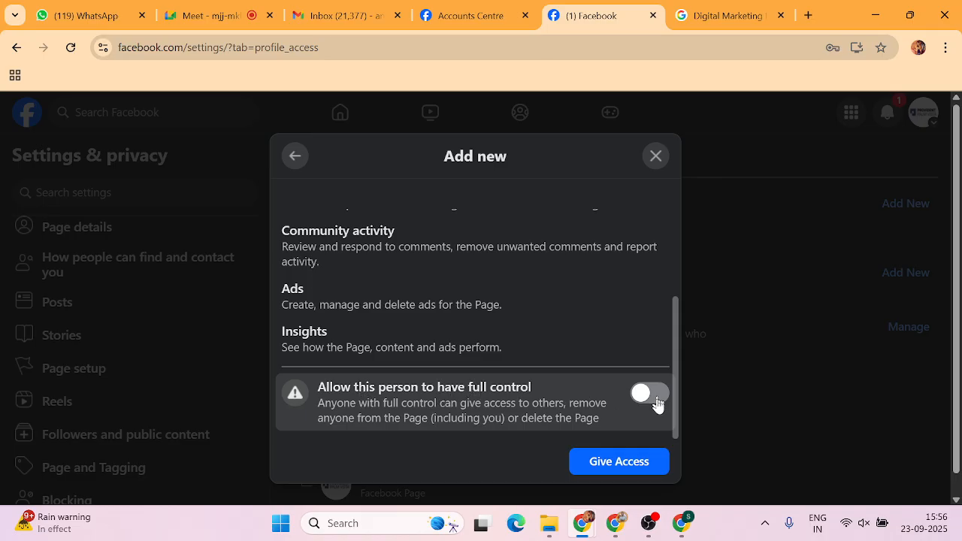
{"action": "scroll", "coordinate": [569, 401], "scroll_direction": "up", "scroll_amount": 3}
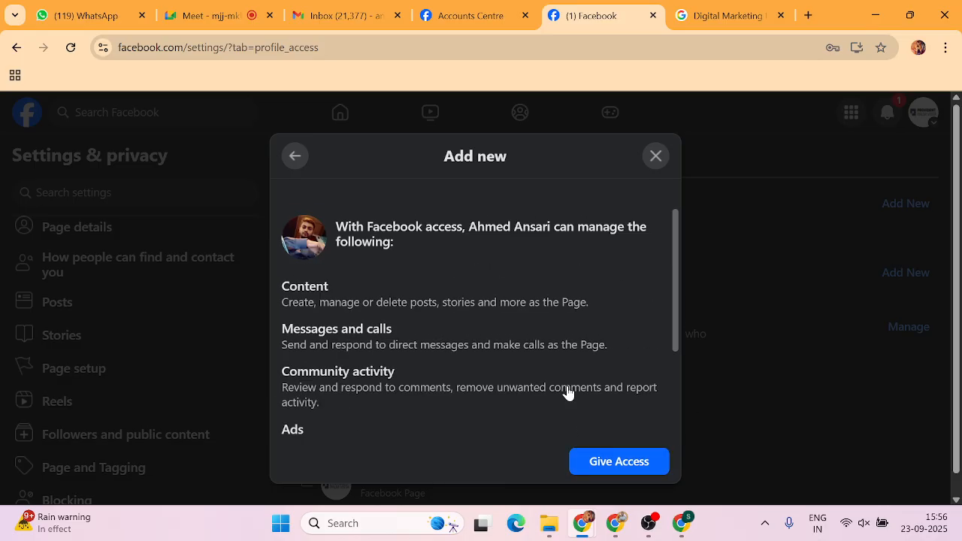
{"action": "left_click", "coordinate": [658, 156]}
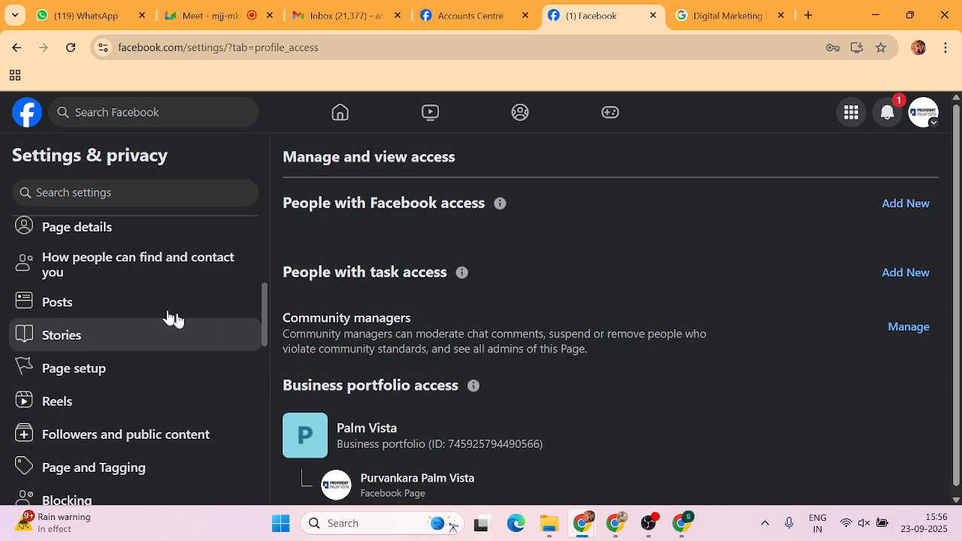
{"action": "scroll", "coordinate": [114, 348], "scroll_direction": "down", "scroll_amount": 1}
{"action": "left_click", "coordinate": [75, 301]}
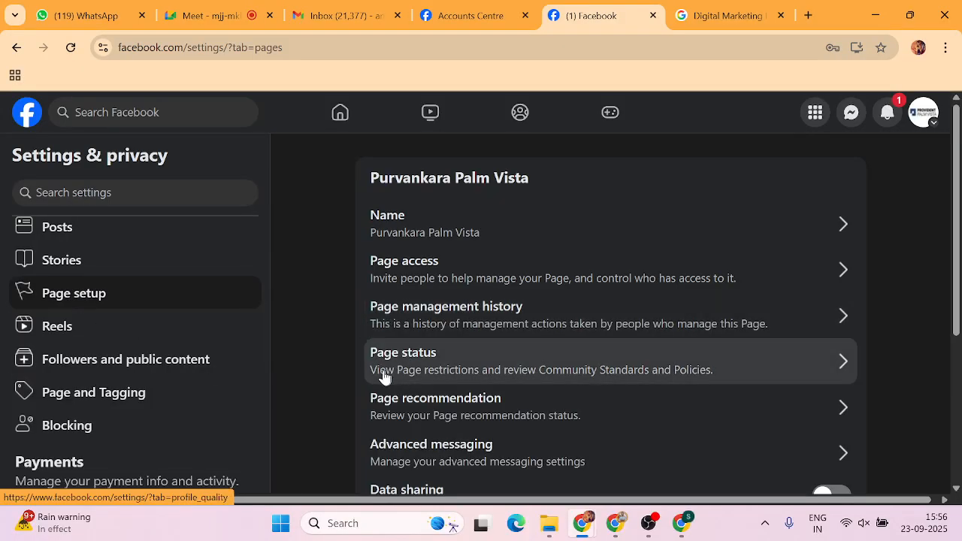
{"action": "scroll", "coordinate": [399, 412], "scroll_direction": "down", "scroll_amount": 1}
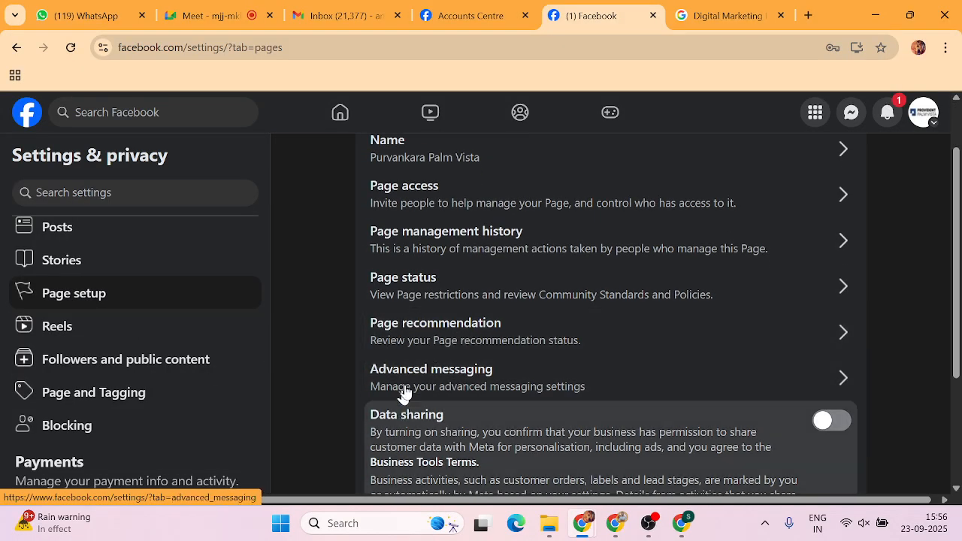
{"action": "scroll", "coordinate": [404, 393], "scroll_direction": "down", "scroll_amount": 1}
{"action": "scroll", "coordinate": [489, 376], "scroll_direction": "down", "scroll_amount": 2}
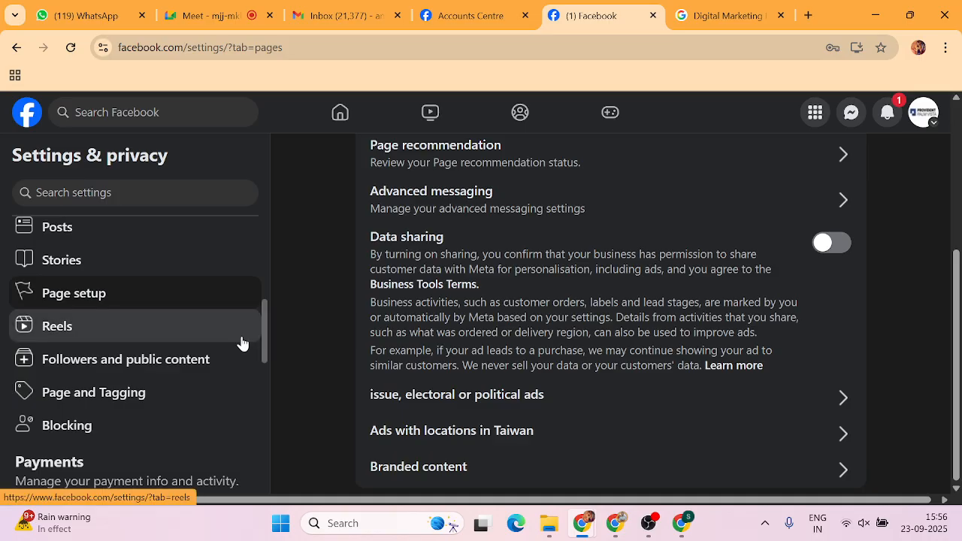
{"action": "scroll", "coordinate": [151, 313], "scroll_direction": "down", "scroll_amount": 2}
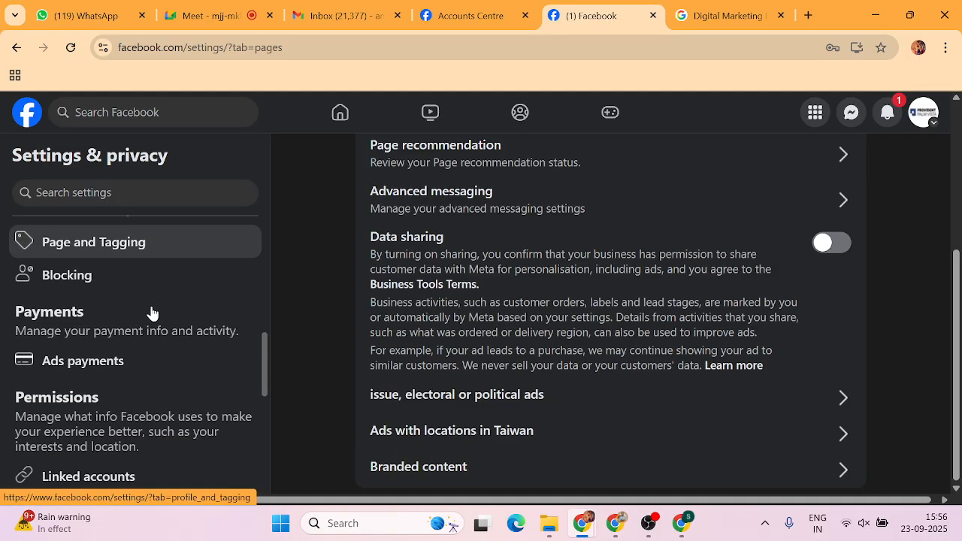
{"action": "scroll", "coordinate": [152, 312], "scroll_direction": "down", "scroll_amount": 2}
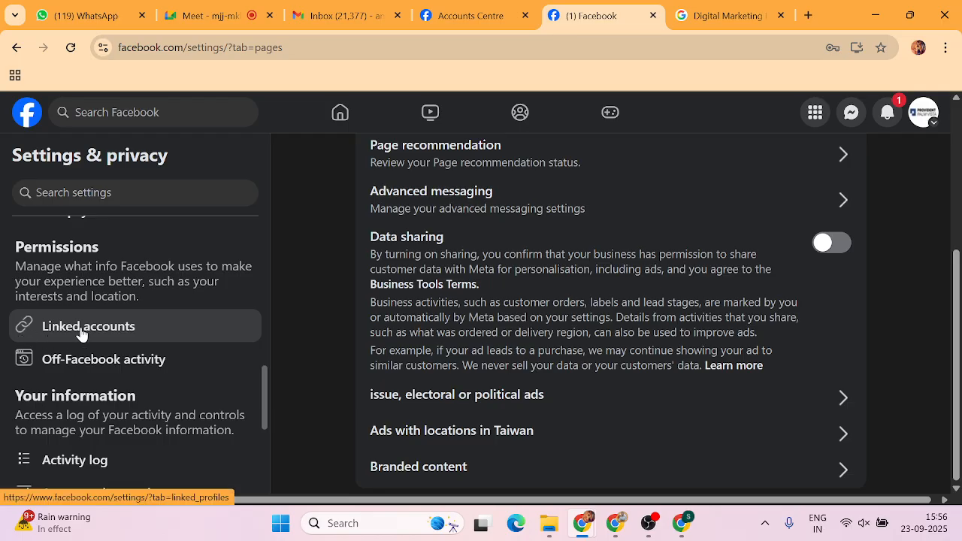
Open Linked accounts under Permissions to see the Instagram and WhatsApp connections.
{"action": "left_click", "coordinate": [81, 334]}
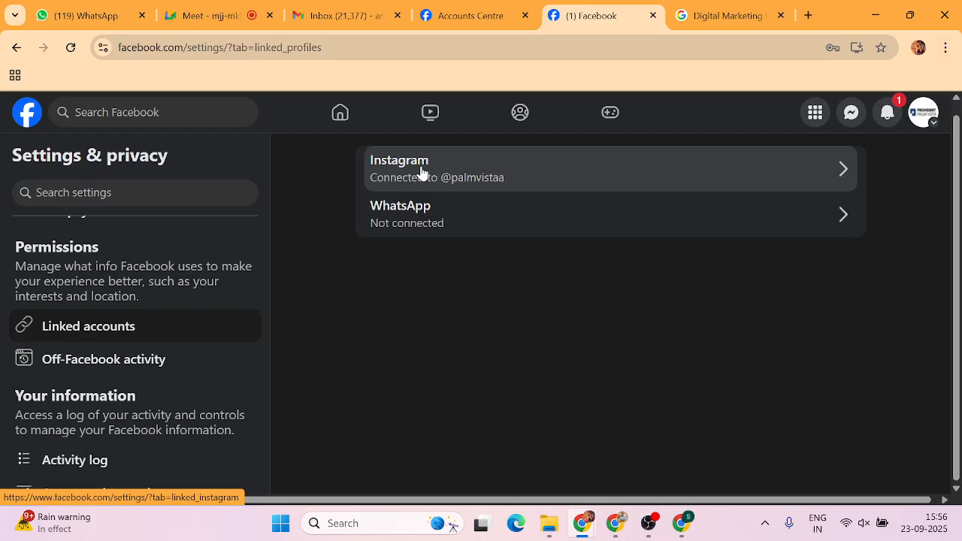
Open the connected Instagram account's details in Linked accounts.
{"action": "left_click", "coordinate": [499, 166]}
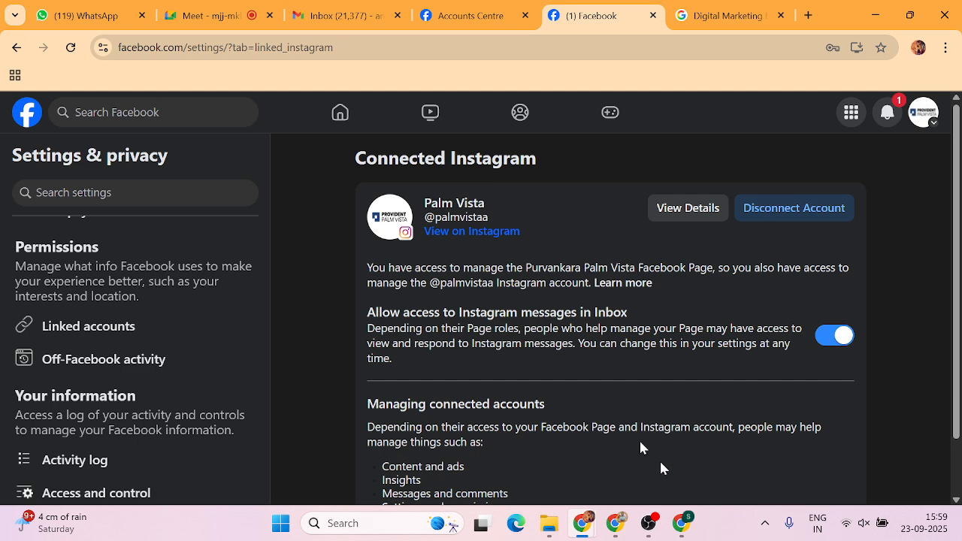
{"action": "scroll", "coordinate": [129, 396], "scroll_direction": "up", "scroll_amount": 2}
{"action": "scroll", "coordinate": [128, 402], "scroll_direction": "up", "scroll_amount": 2}
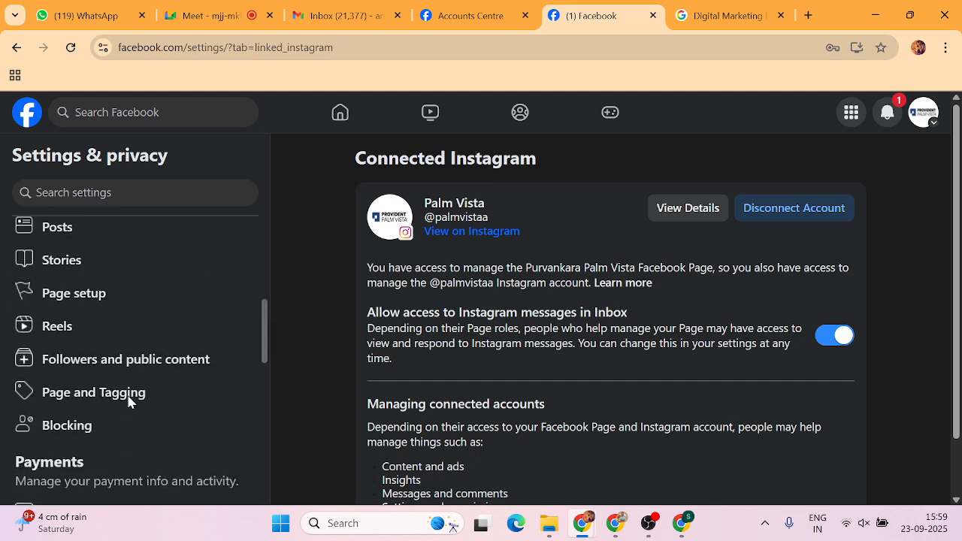
{"action": "scroll", "coordinate": [128, 402], "scroll_direction": "down", "scroll_amount": 8}
{"action": "scroll", "coordinate": [128, 403], "scroll_direction": "up", "scroll_amount": 1}
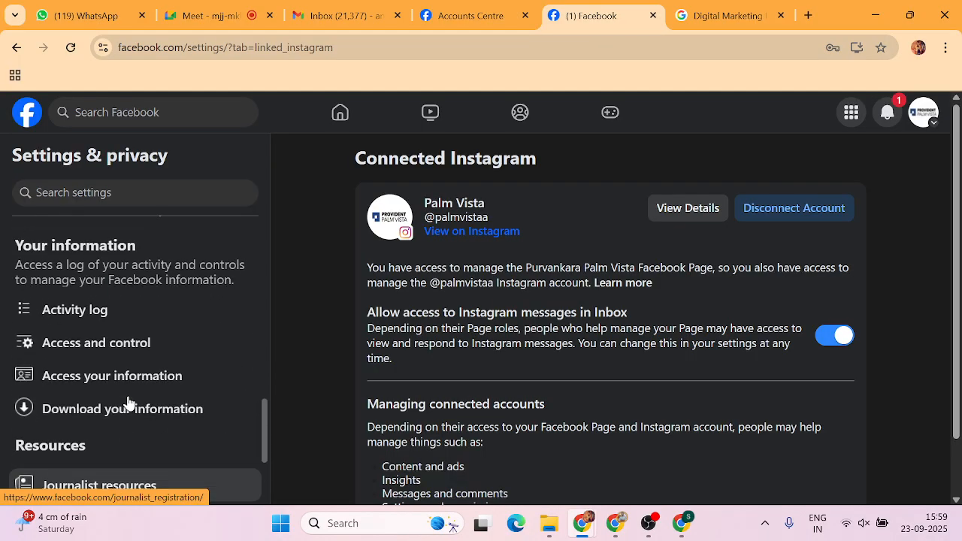
{"action": "left_click", "coordinate": [79, 345]}
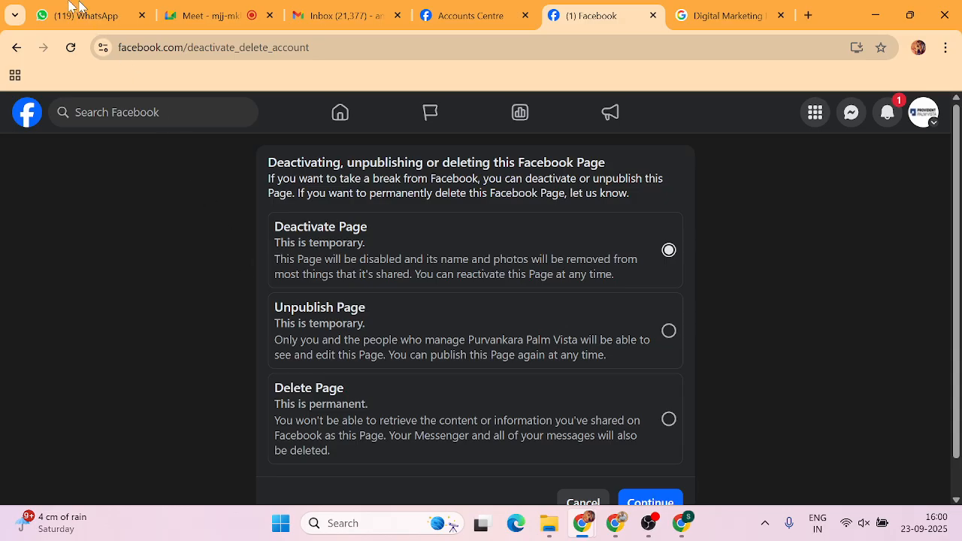
{"action": "left_click", "coordinate": [15, 51]}
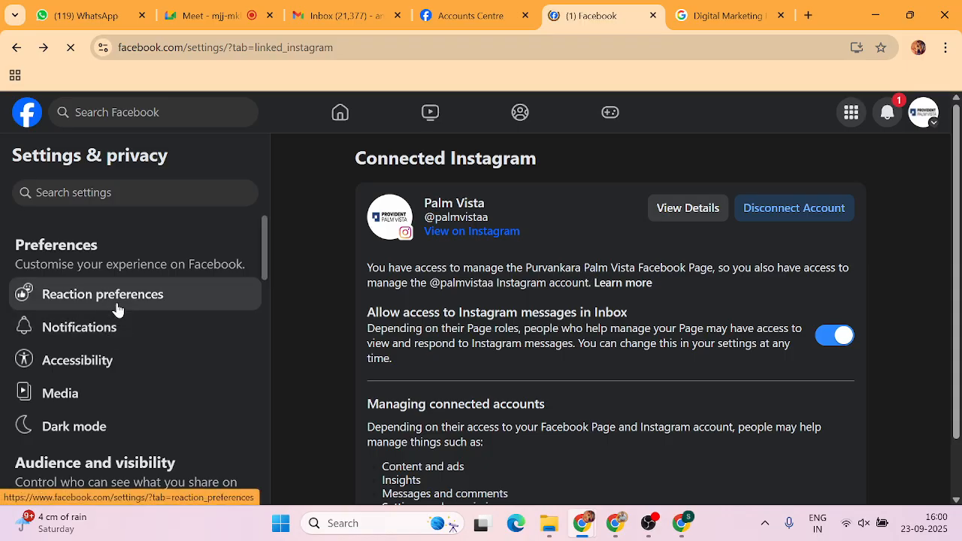
{"action": "scroll", "coordinate": [117, 309], "scroll_direction": "down", "scroll_amount": 4}
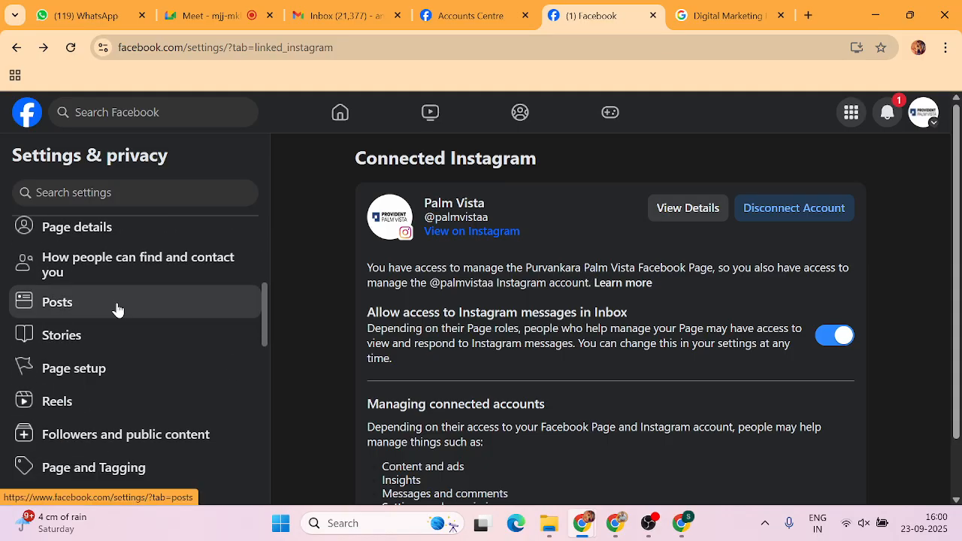
{"action": "scroll", "coordinate": [117, 308], "scroll_direction": "down", "scroll_amount": 1}
{"action": "scroll", "coordinate": [117, 309], "scroll_direction": "down", "scroll_amount": 1}
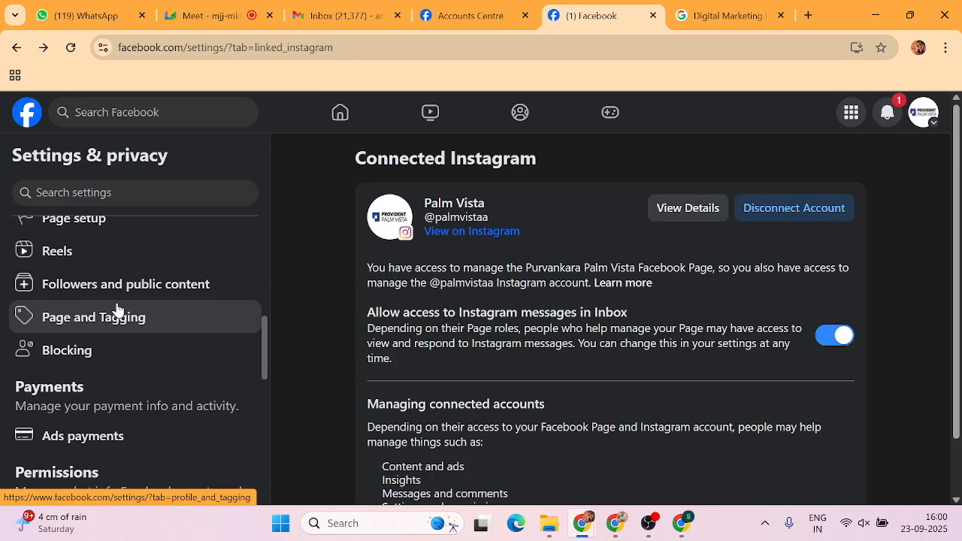
{"action": "scroll", "coordinate": [396, 350], "scroll_direction": "down", "scroll_amount": 2}
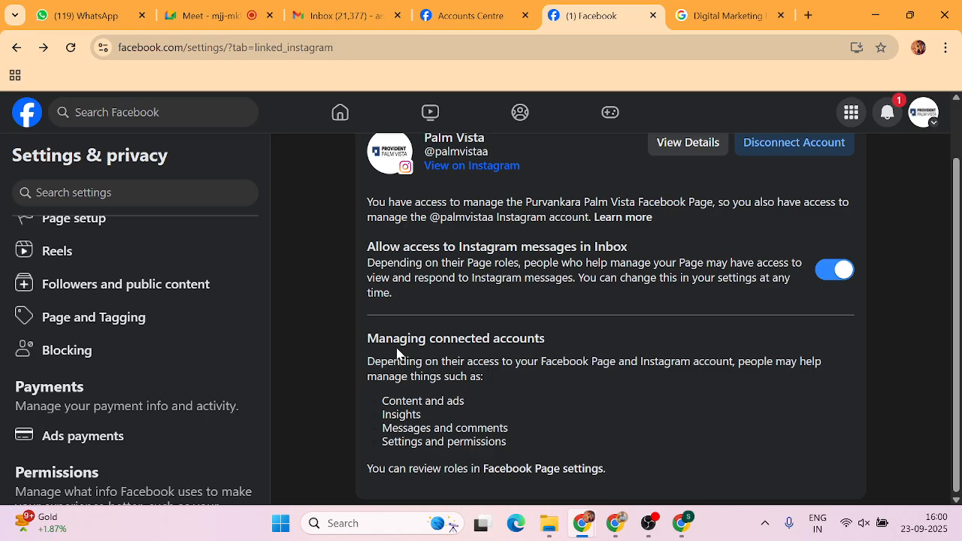
{"action": "scroll", "coordinate": [397, 353], "scroll_direction": "up", "scroll_amount": 1}
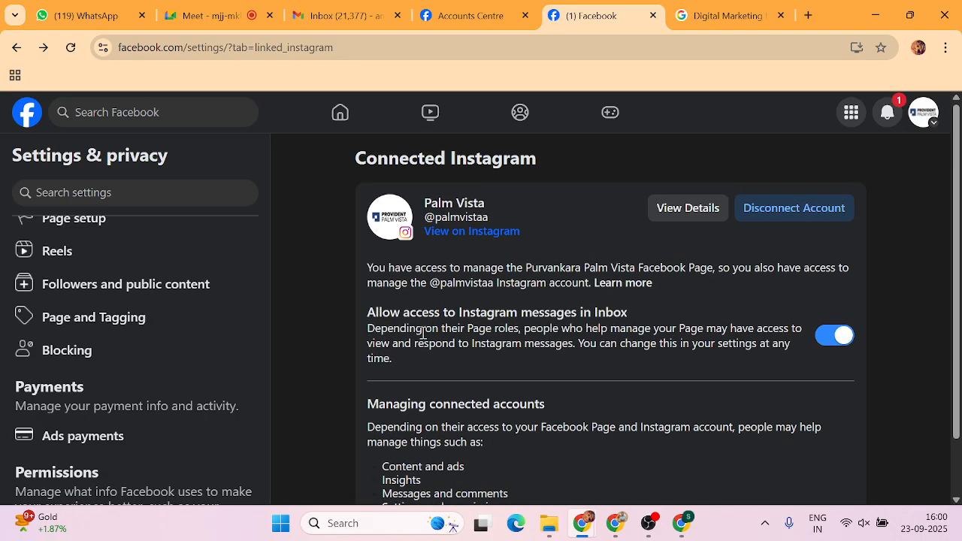
{"action": "scroll", "coordinate": [111, 299], "scroll_direction": "down", "scroll_amount": 2}
Go to Pages from the top-right grid menu to list managed Pages.
{"action": "scroll", "coordinate": [112, 299], "scroll_direction": "up", "scroll_amount": 4}
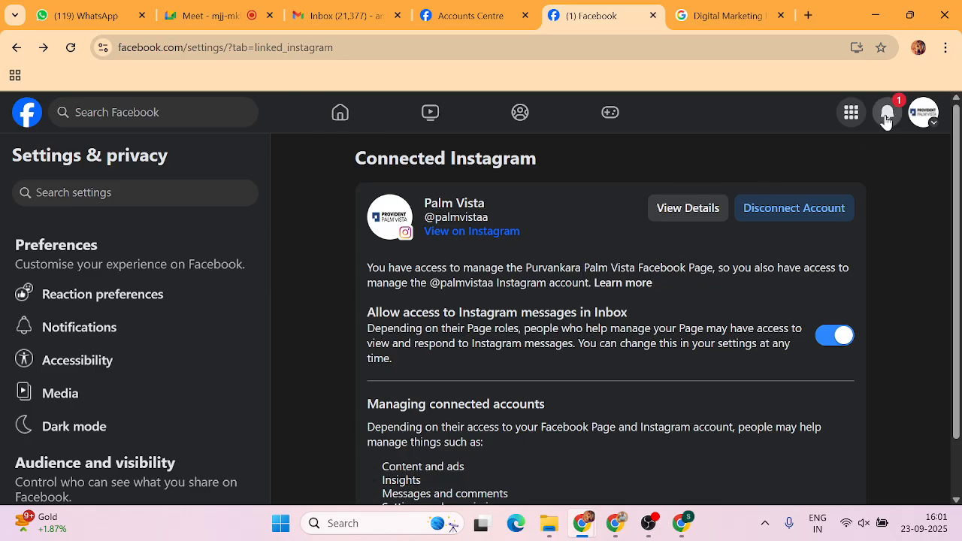
{"action": "left_click", "coordinate": [851, 112]}
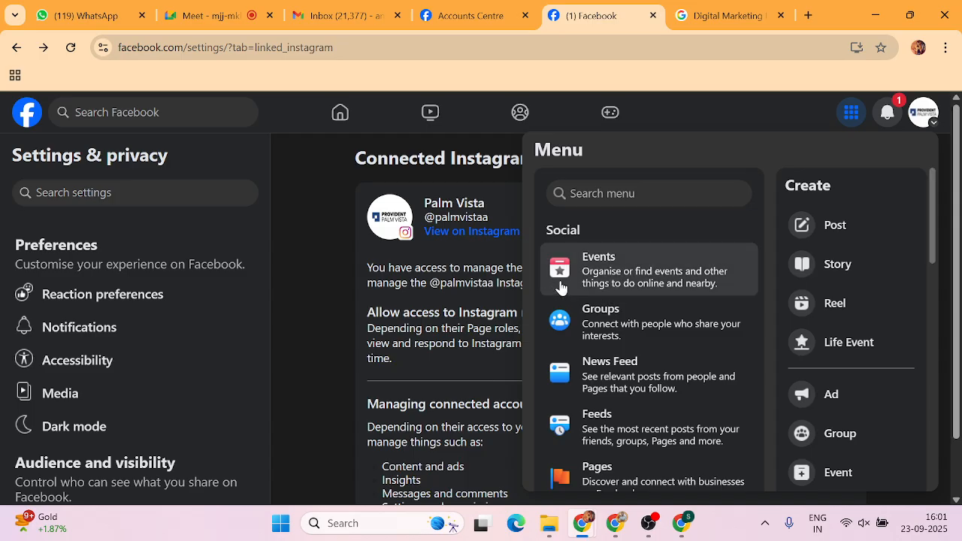
{"action": "scroll", "coordinate": [559, 288], "scroll_direction": "down", "scroll_amount": 5}
{"action": "scroll", "coordinate": [608, 301], "scroll_direction": "up", "scroll_amount": 3}
{"action": "left_click", "coordinate": [623, 251]}
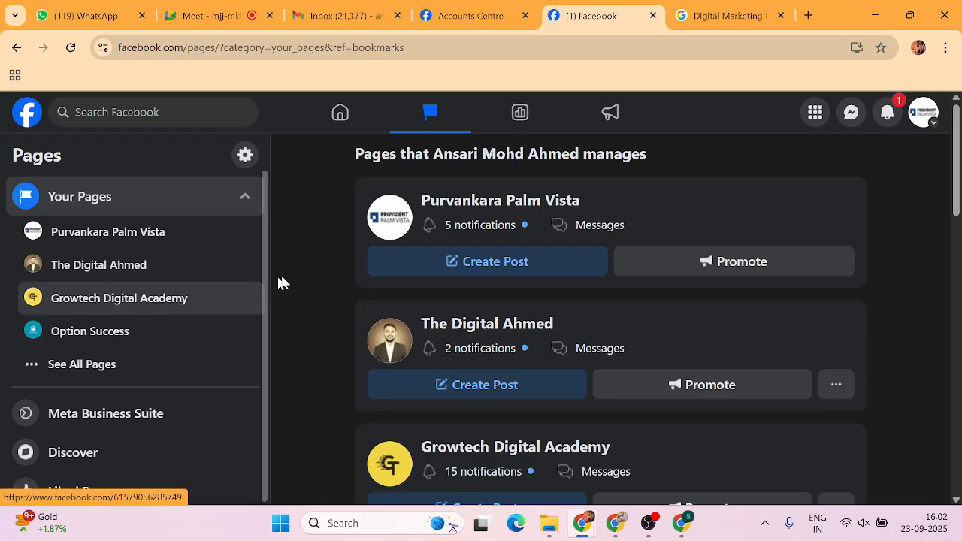
Switch from the Palm Vista Page to the personal profile via the avatar menu.
{"action": "scroll", "coordinate": [301, 275], "scroll_direction": "down", "scroll_amount": 5}
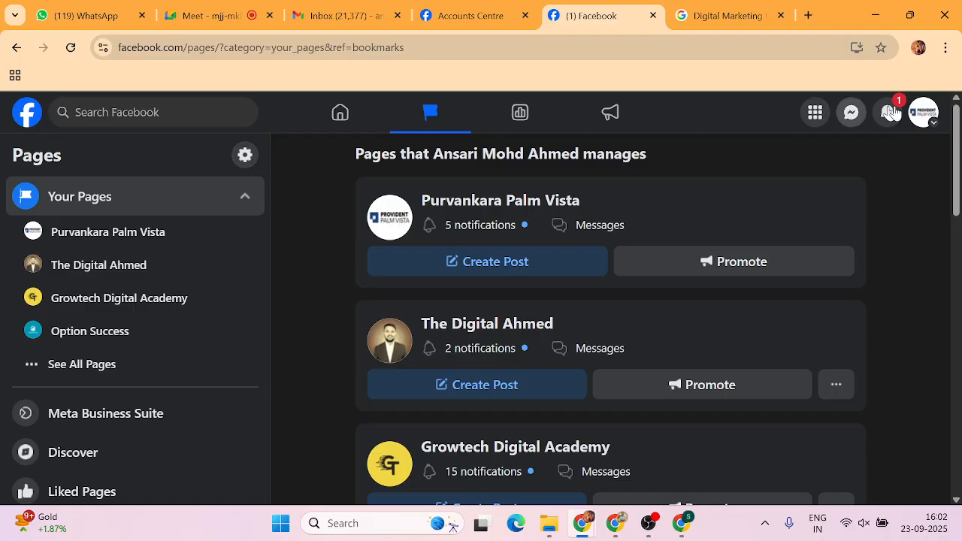
{"action": "left_click", "coordinate": [929, 126]}
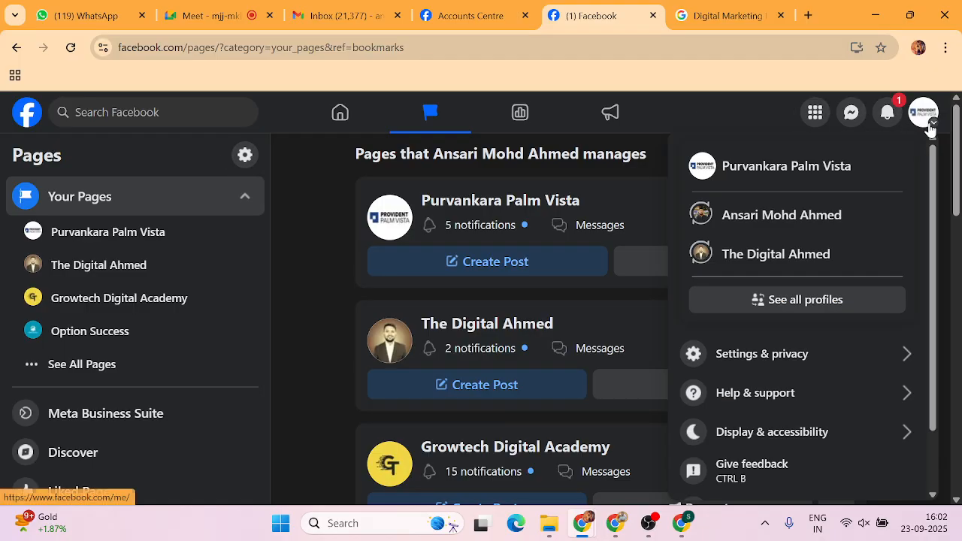
{"action": "left_click", "coordinate": [766, 215]}
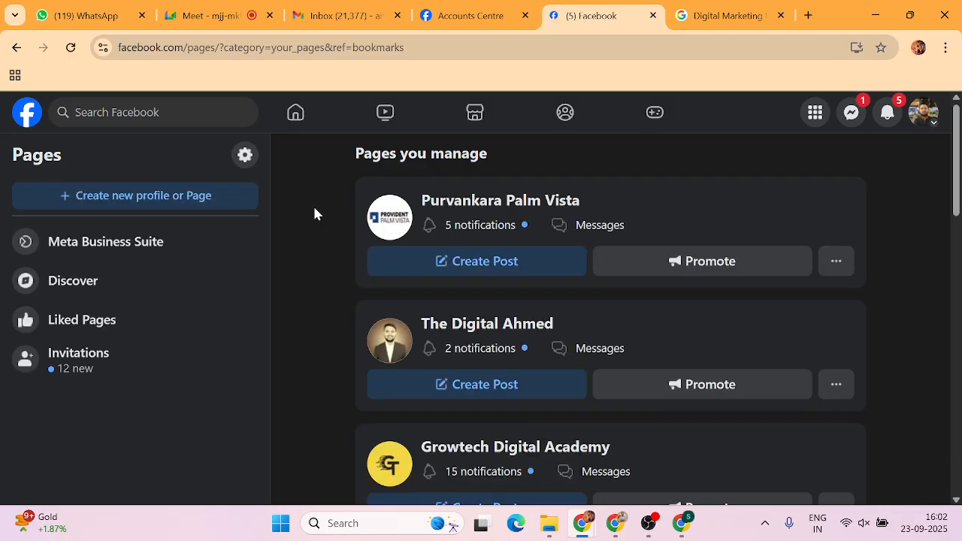
Choose Create new profile or Page, pick Public Page, and continue to the Create a Page form.
{"action": "left_click", "coordinate": [178, 196]}
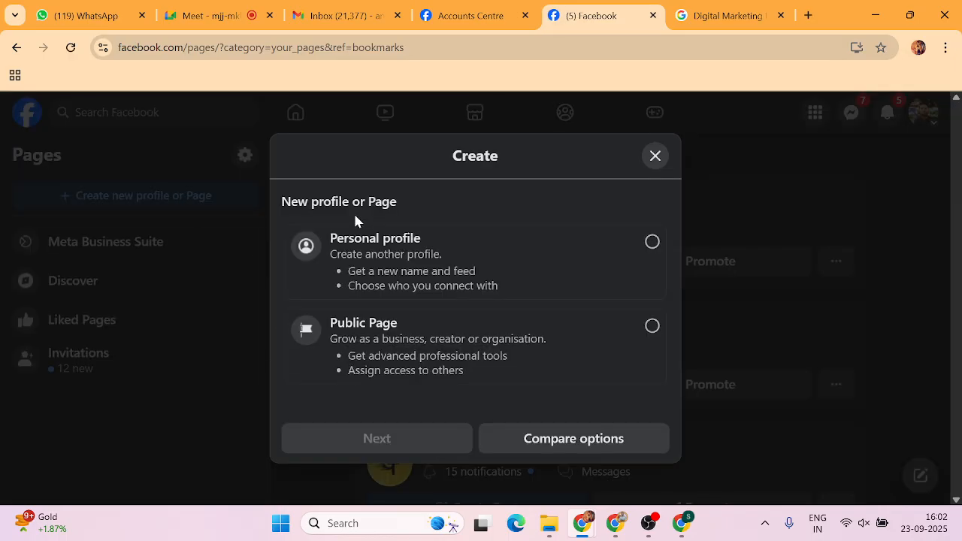
{"action": "left_click", "coordinate": [651, 327]}
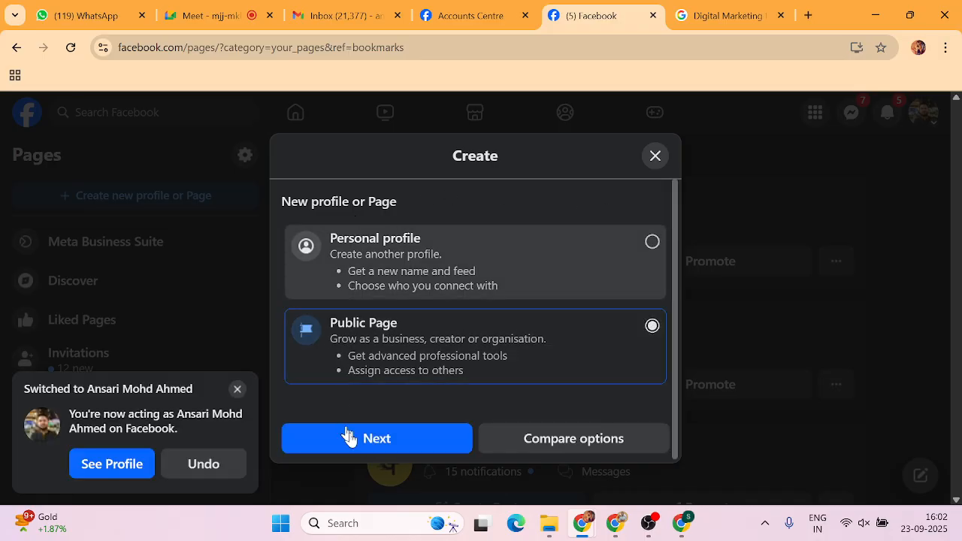
{"action": "left_click", "coordinate": [353, 439]}
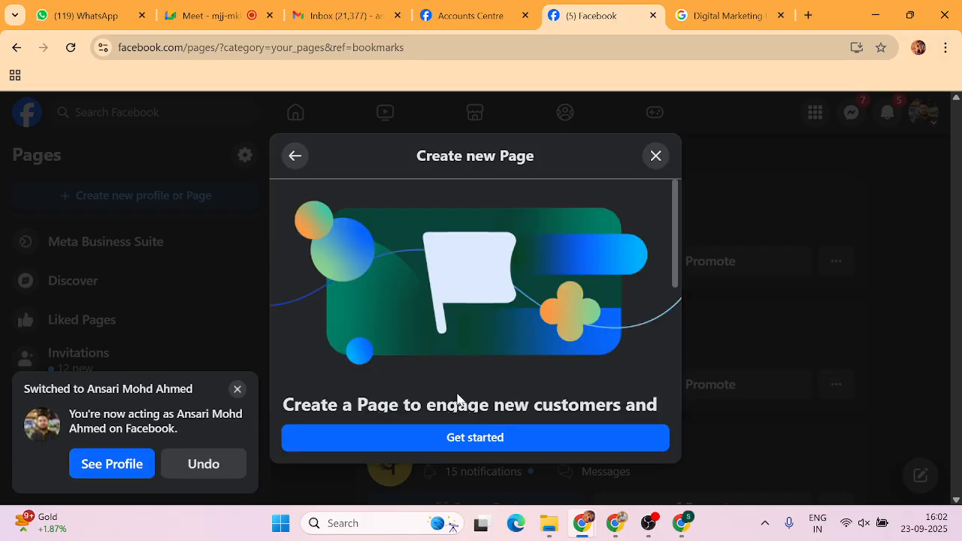
{"action": "left_click", "coordinate": [476, 438]}
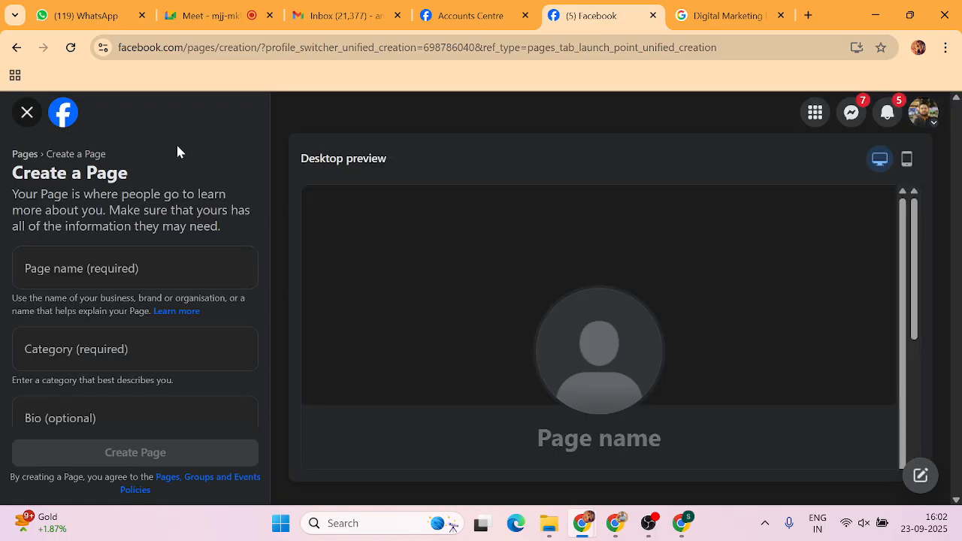
Search the Category field for 'education' and browse the suggestions.
{"action": "left_click", "coordinate": [80, 273]}
{"action": "left_click", "coordinate": [110, 344]}
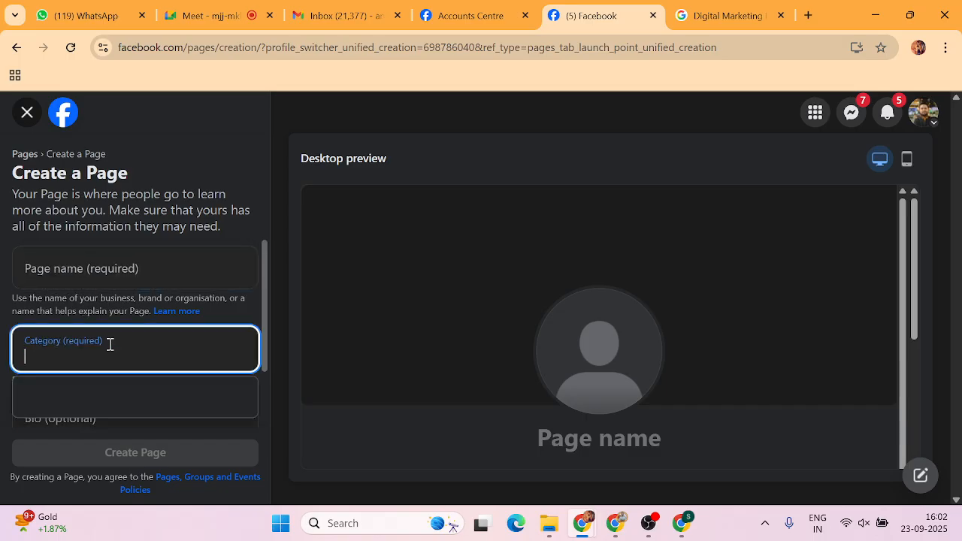
{"action": "type", "text": "education"}
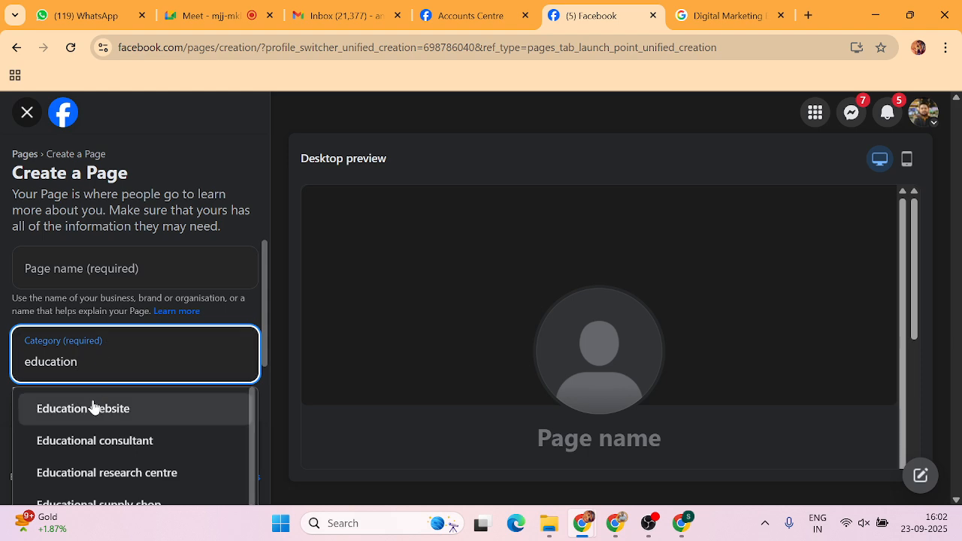
{"action": "scroll", "coordinate": [90, 423], "scroll_direction": "down", "scroll_amount": 1}
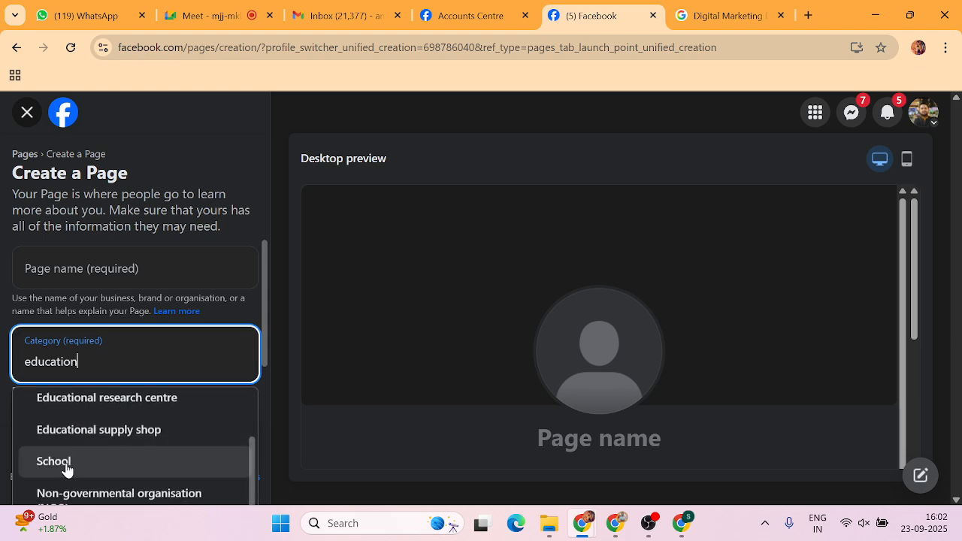
{"action": "scroll", "coordinate": [75, 441], "scroll_direction": "down", "scroll_amount": 1}
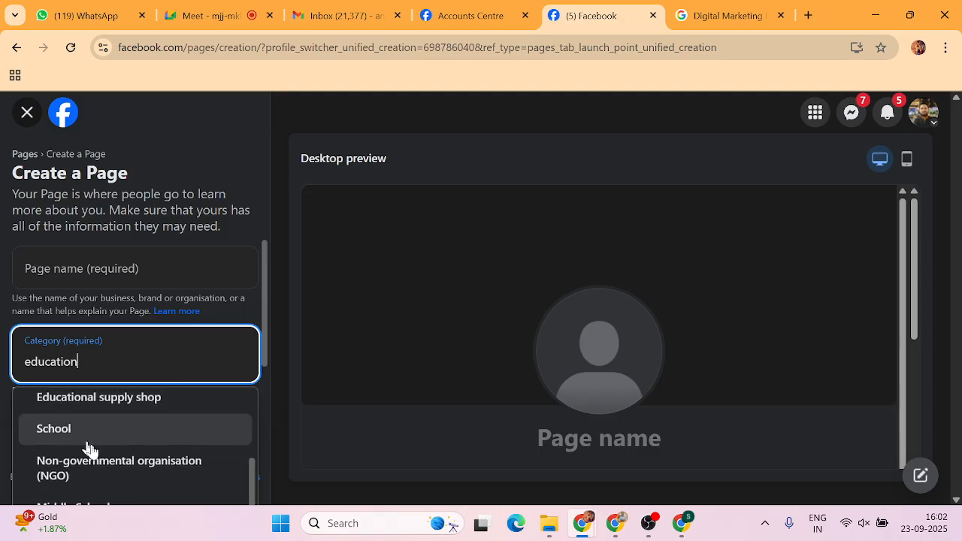
{"action": "scroll", "coordinate": [133, 444], "scroll_direction": "up", "scroll_amount": 1}
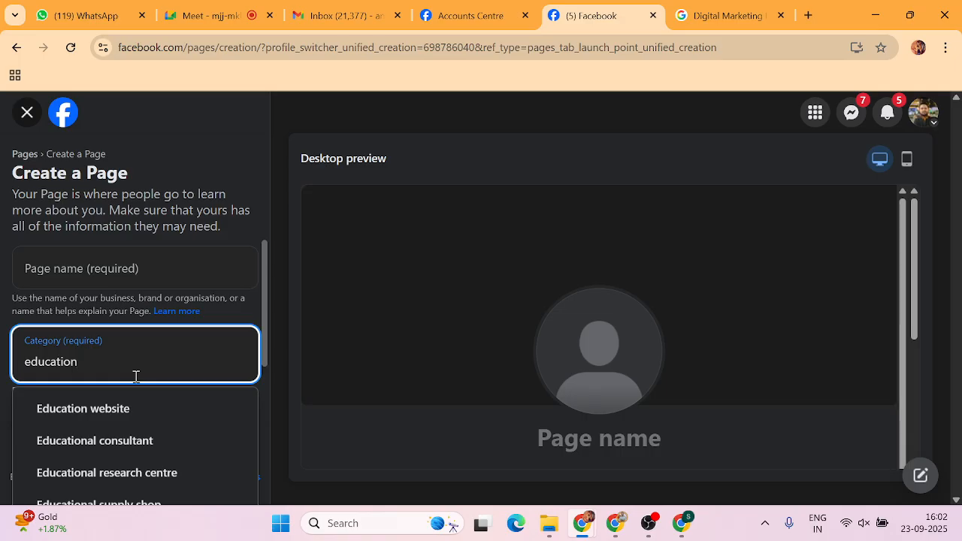
Replace the category search with 'Coach' and browse its suggestions.
{"action": "key", "text": "BackSpace"}
{"action": "key", "text": "BackSpace"}
{"action": "key", "text": "BackSpace"}
{"action": "key", "text": "BackSpace"}
{"action": "key", "text": "BackSpace"}
{"action": "key", "text": "BackSpace"}
{"action": "key", "text": "BackSpace"}
{"action": "key", "text": "BackSpace"}
{"action": "key", "text": "BackSpace"}
{"action": "type", "text": "c"}
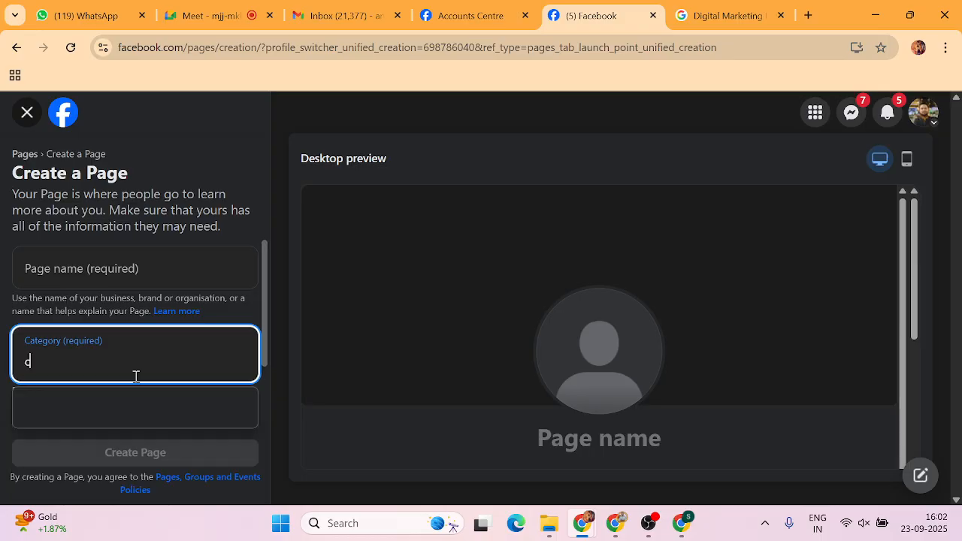
{"action": "type", "text": "o"}
{"action": "key", "text": "BackSpace"}
{"action": "key", "text": "BackSpace"}
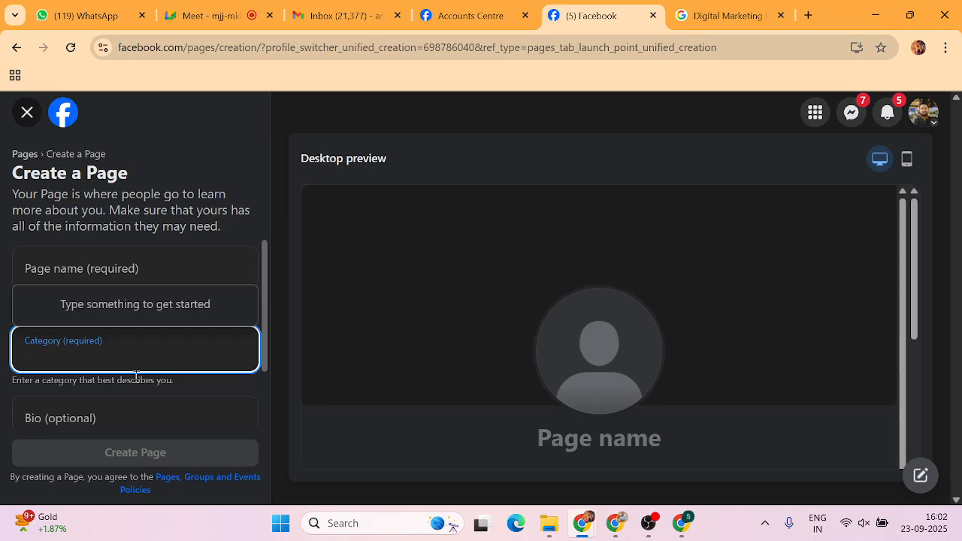
{"action": "type", "text": "Coachi"}
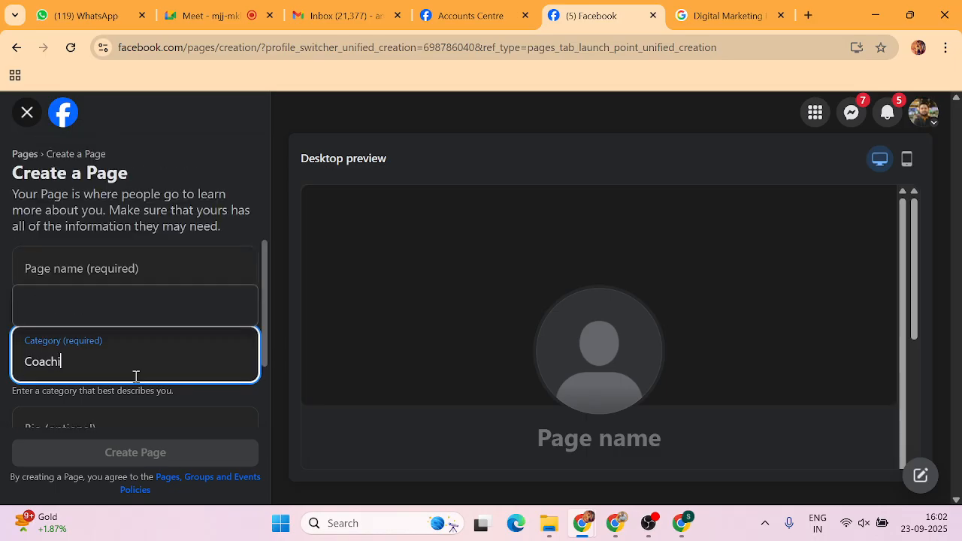
{"action": "key", "text": "BackSpace"}
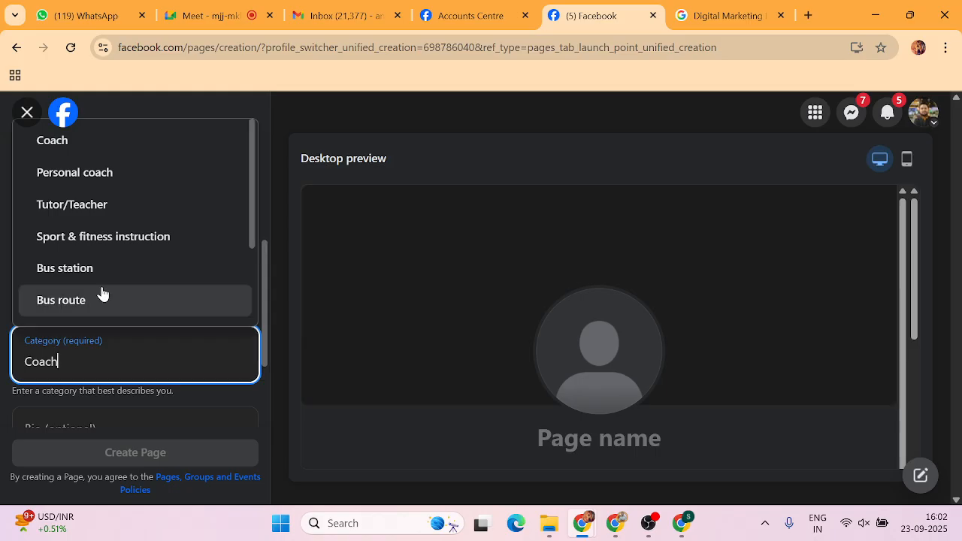
{"action": "scroll", "coordinate": [93, 251], "scroll_direction": "down", "scroll_amount": 3}
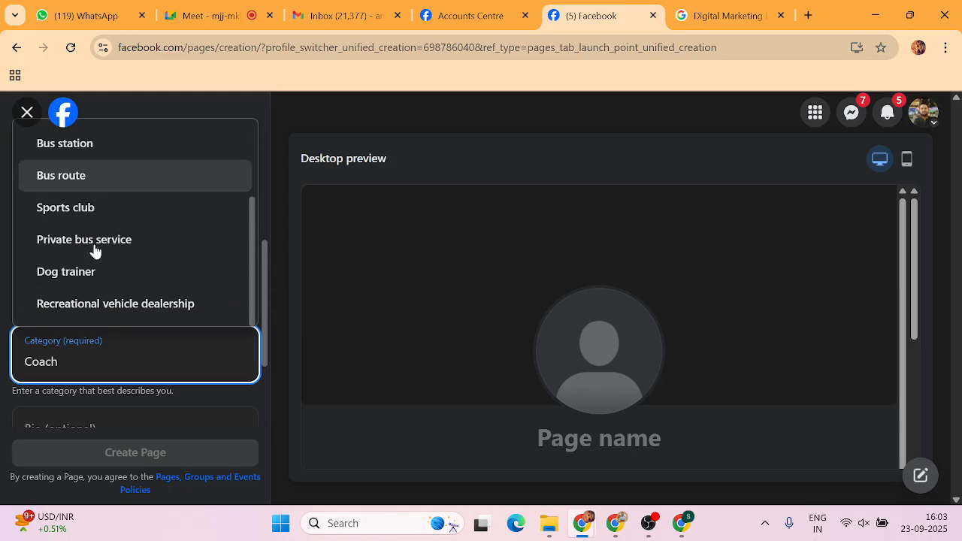
{"action": "scroll", "coordinate": [93, 251], "scroll_direction": "up", "scroll_amount": 3}
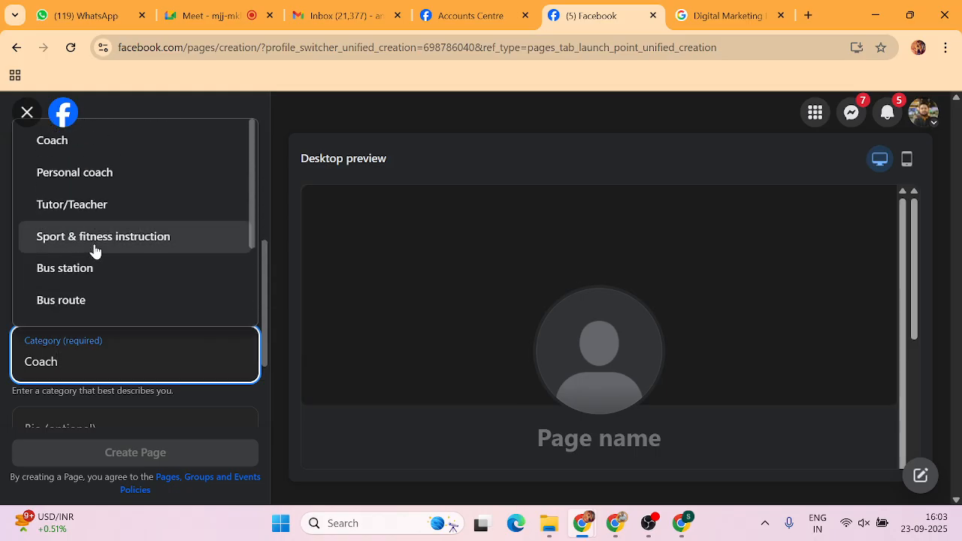
Change the category search to 'institute', then erase it.
{"action": "key", "text": "BackSpace"}
{"action": "key", "text": "BackSpace"}
{"action": "key", "text": "BackSpace"}
{"action": "key", "text": "BackSpace"}
{"action": "key", "text": "BackSpace"}
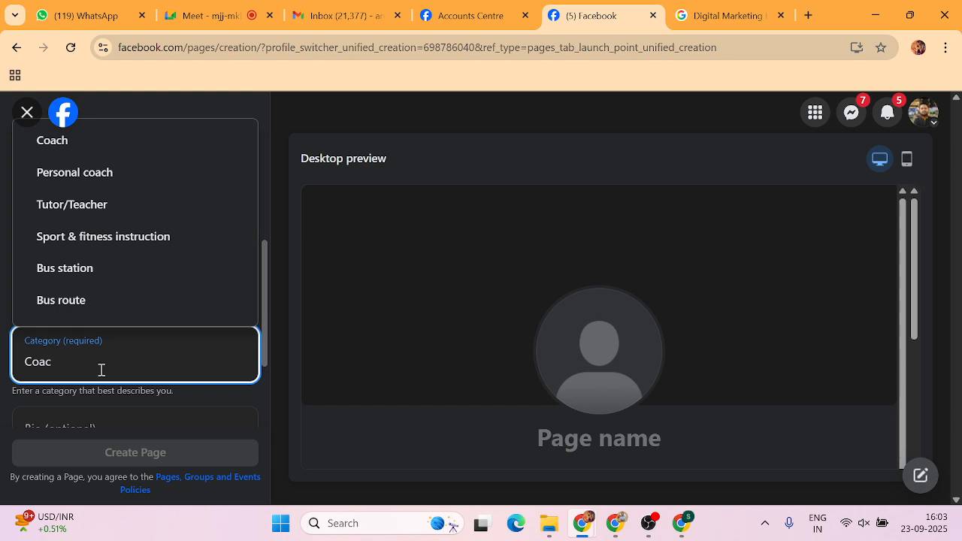
{"action": "type", "text": "ins"}
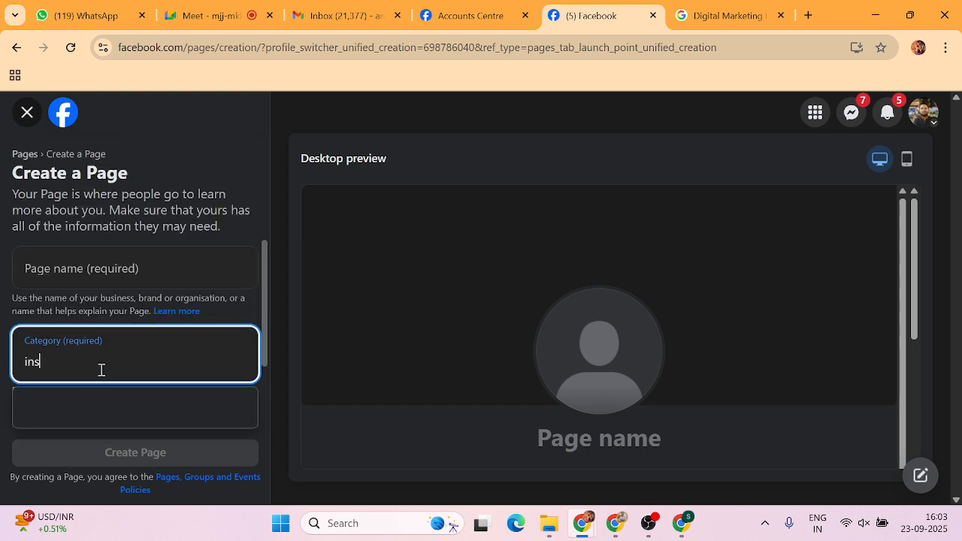
{"action": "type", "text": "titute"}
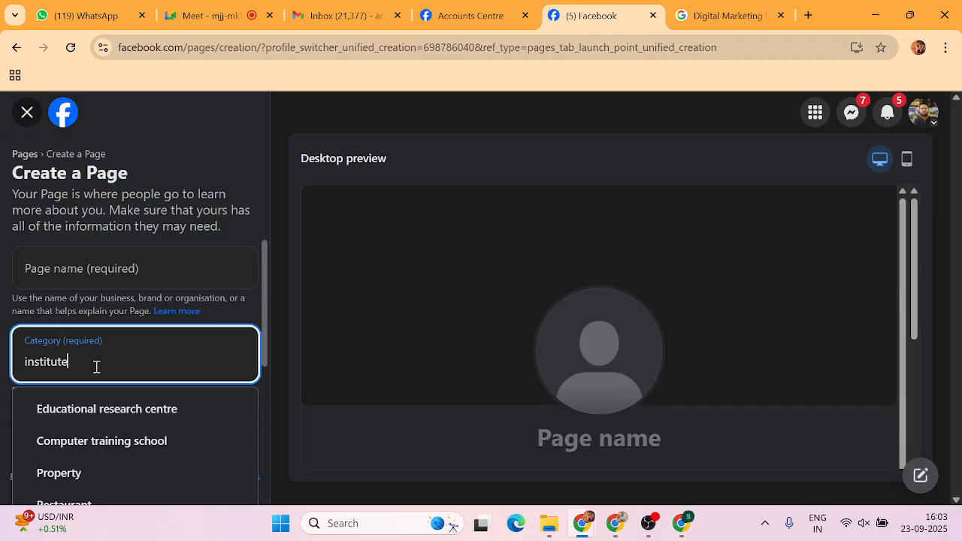
{"action": "key", "text": "BackSpace"}
{"action": "key", "text": "BackSpace"}
{"action": "key", "text": "BackSpace"}
{"action": "key", "text": "BackSpace"}
{"action": "key", "text": "BackSpace"}
{"action": "key", "text": "BackSpace"}
{"action": "key", "text": "BackSpace"}
{"action": "key", "text": "BackSpace"}
{"action": "key", "text": "BackSpace"}
Search categories for 'training', browse the suggestions, then try 'Learning' and clear it.
{"action": "type", "text": "training"}
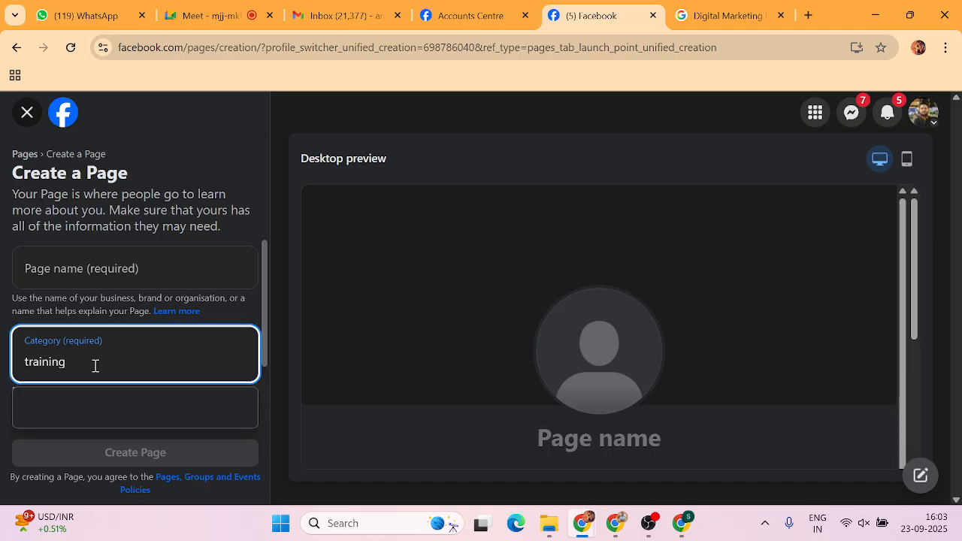
{"action": "scroll", "coordinate": [91, 442], "scroll_direction": "down", "scroll_amount": 1}
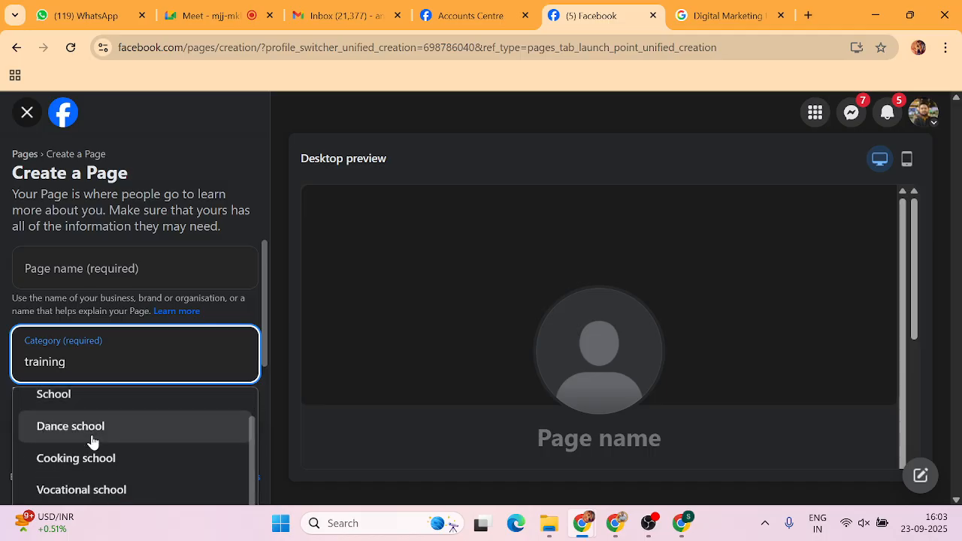
{"action": "scroll", "coordinate": [92, 442], "scroll_direction": "down", "scroll_amount": 2}
{"action": "scroll", "coordinate": [91, 442], "scroll_direction": "down", "scroll_amount": 1}
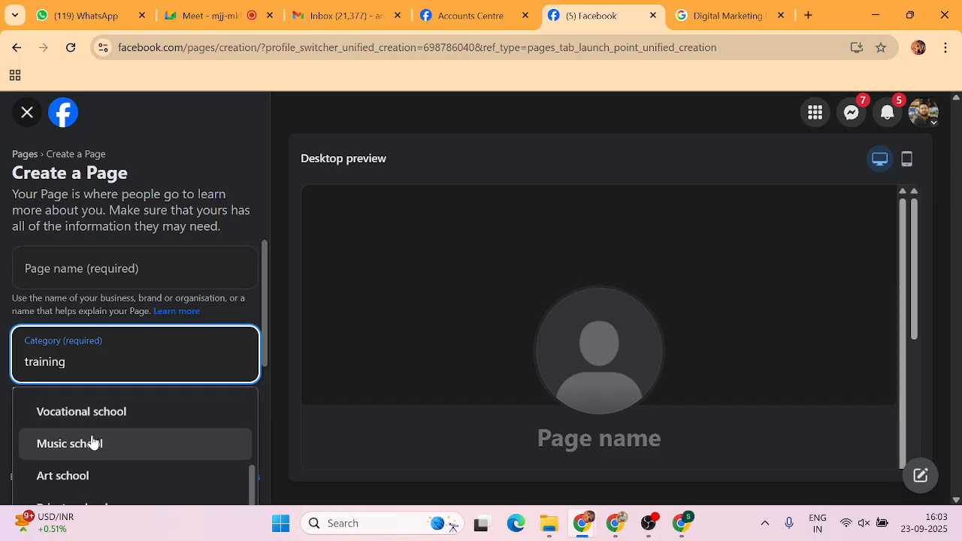
{"action": "scroll", "coordinate": [133, 440], "scroll_direction": "up", "scroll_amount": 3}
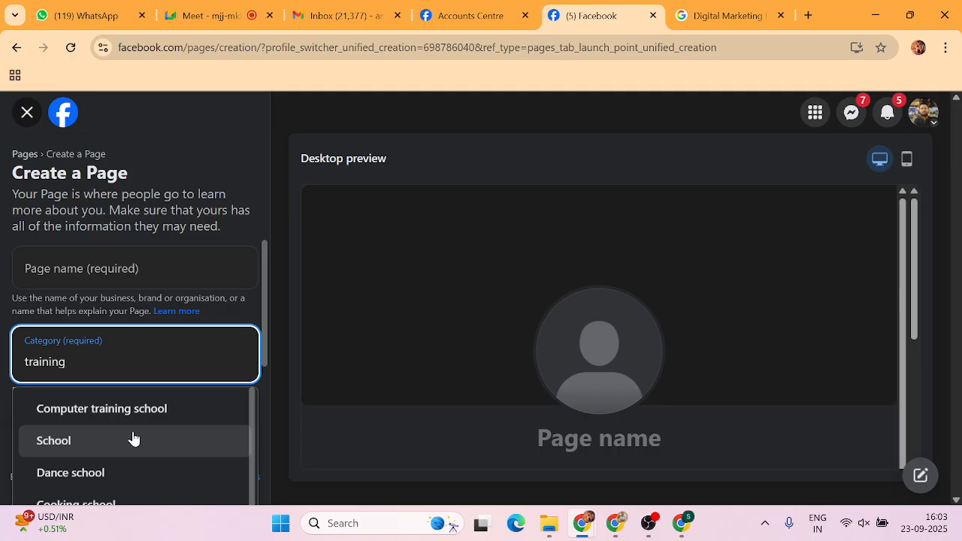
{"action": "key", "text": "BackSpace"}
{"action": "key", "text": "BackSpace"}
{"action": "key", "text": "BackSpace"}
{"action": "key", "text": "BackSpace"}
{"action": "key", "text": "BackSpace"}
{"action": "key", "text": "BackSpace"}
{"action": "key", "text": "BackSpace"}
{"action": "key", "text": "BackSpace"}
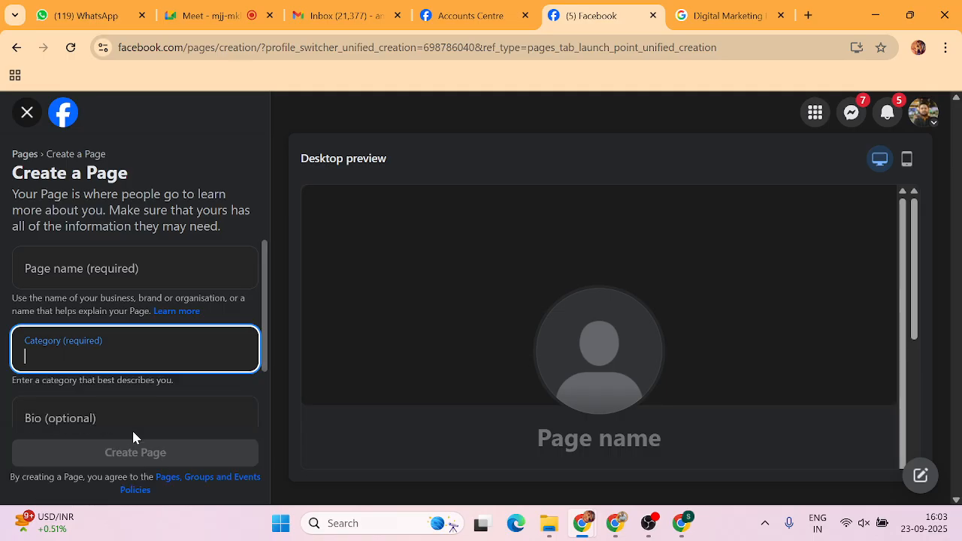
{"action": "type", "text": "Learning"}
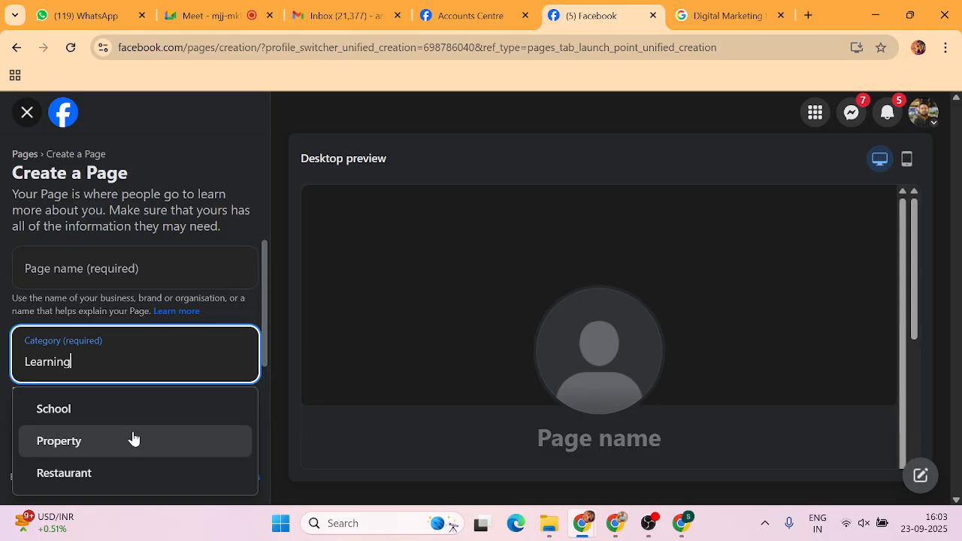
{"action": "key", "text": "BackSpace"}
{"action": "key", "text": "BackSpace"}
{"action": "key", "text": "BackSpace"}
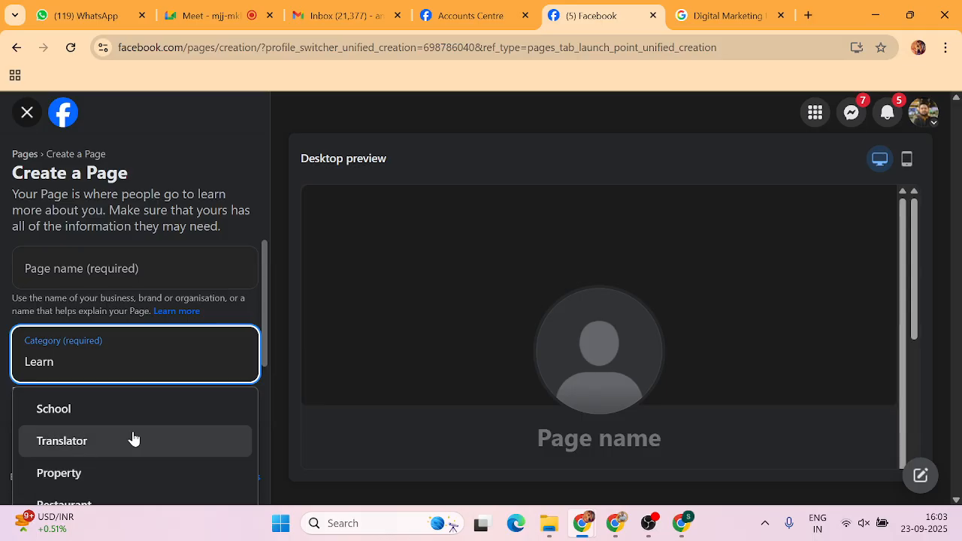
{"action": "type", "text": "e"}
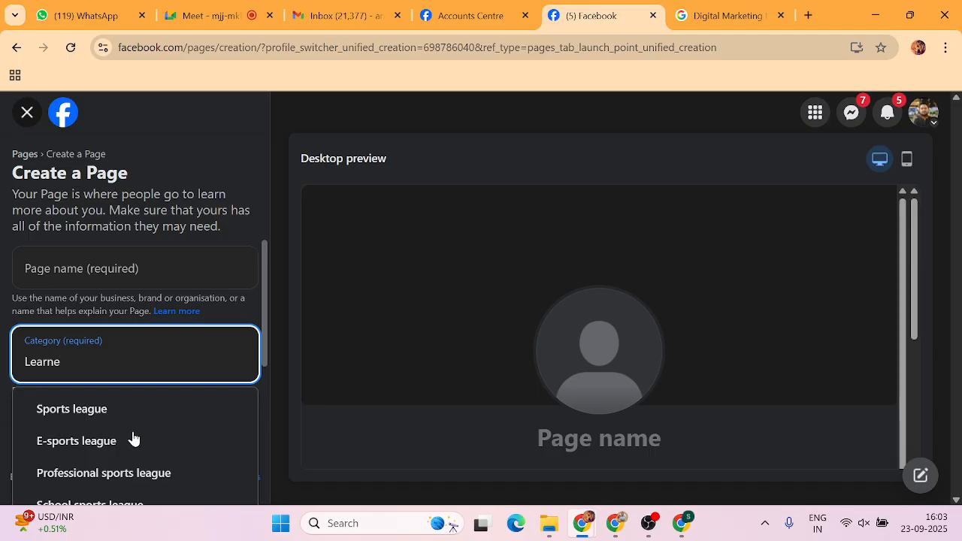
{"action": "key", "text": "BackSpace"}
{"action": "key", "text": "BackSpace"}
{"action": "key", "text": "BackSpace"}
{"action": "key", "text": "BackSpace"}
{"action": "key", "text": "BackSpace"}
{"action": "key", "text": "BackSpace"}
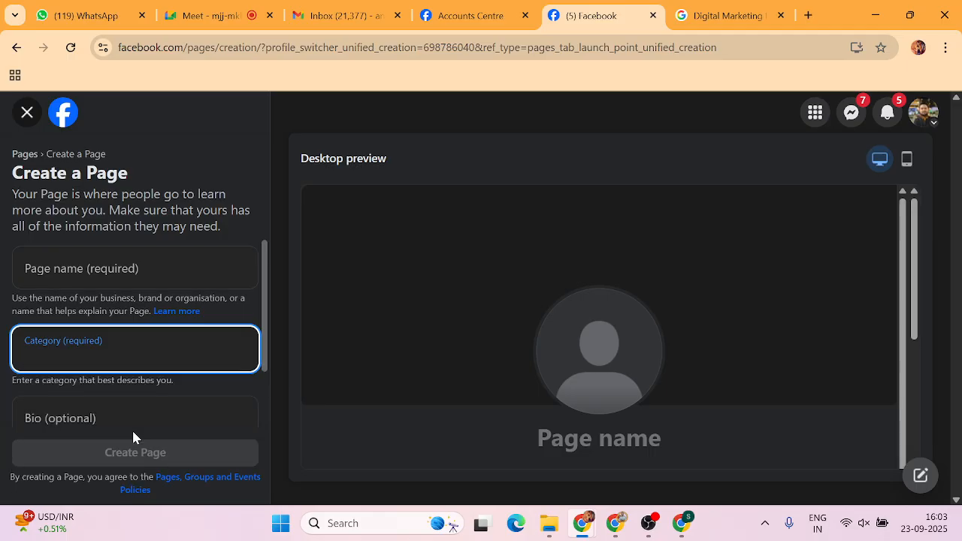
Search categories for 'coach', browse the results, then replace it with 'Education'.
{"action": "type", "text": "coach"}
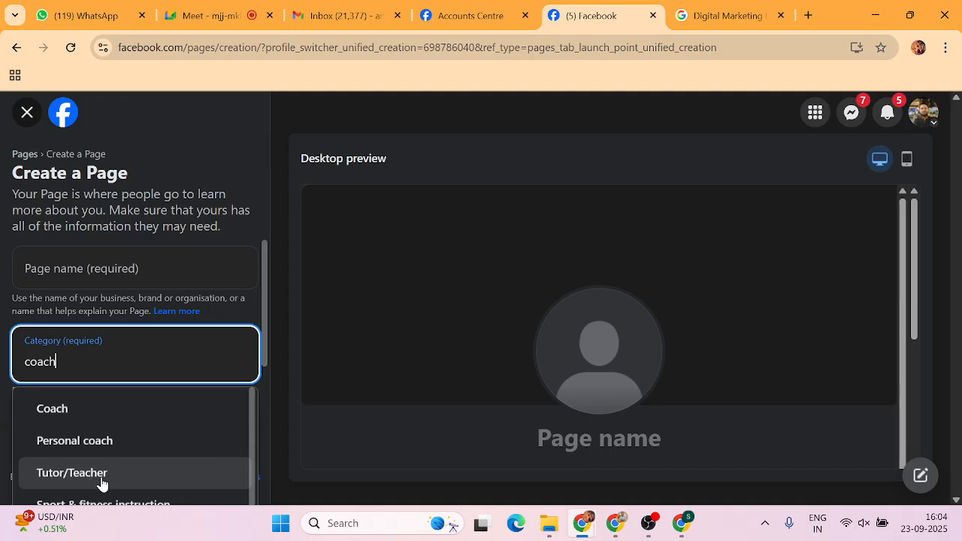
{"action": "scroll", "coordinate": [102, 483], "scroll_direction": "down", "scroll_amount": 1}
{"action": "scroll", "coordinate": [101, 484], "scroll_direction": "down", "scroll_amount": 2}
{"action": "scroll", "coordinate": [100, 481], "scroll_direction": "up", "scroll_amount": 3}
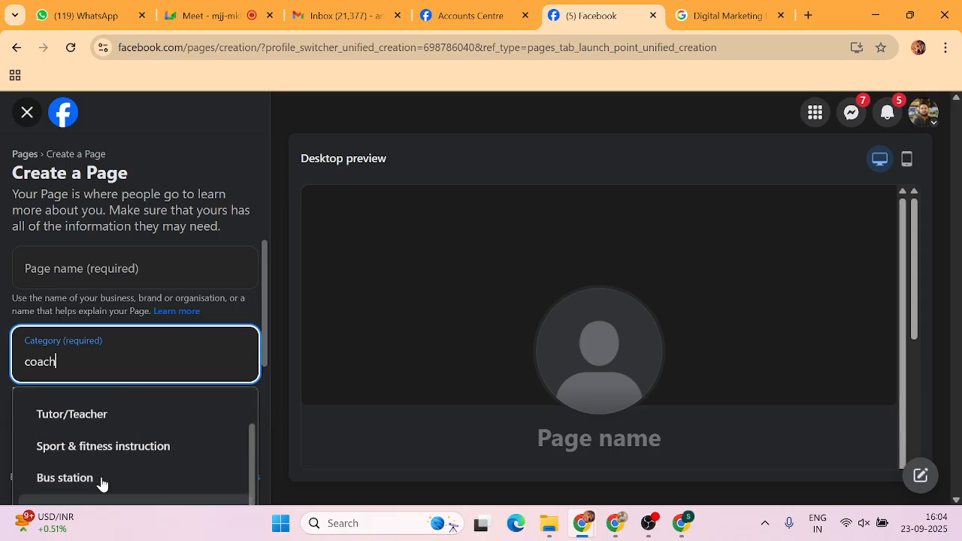
{"action": "key", "text": "BackSpace"}
{"action": "key", "text": "BackSpace"}
{"action": "key", "text": "BackSpace"}
{"action": "key", "text": "BackSpace"}
{"action": "key", "text": "BackSpace"}
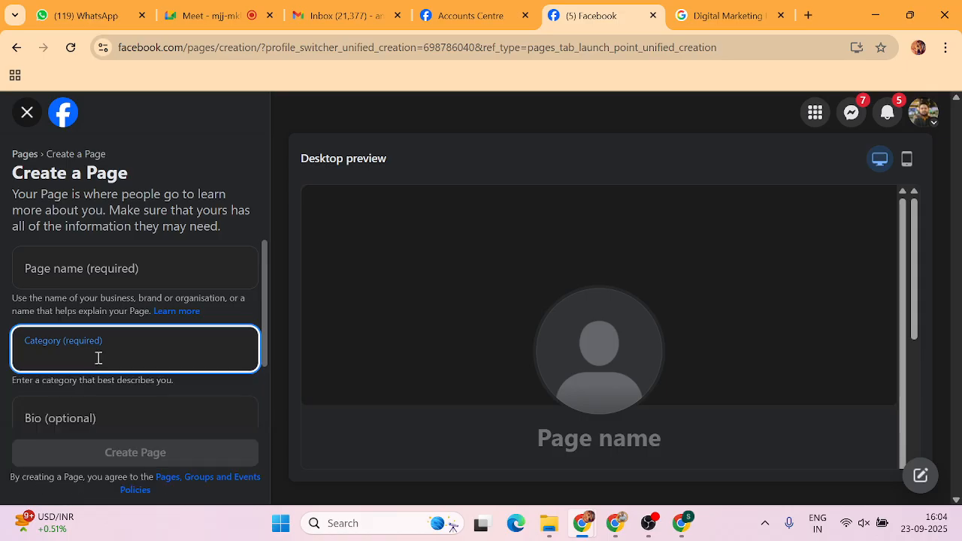
{"action": "type", "text": "W"}
{"action": "key", "text": "BackSpace"}
{"action": "type", "text": "E"}
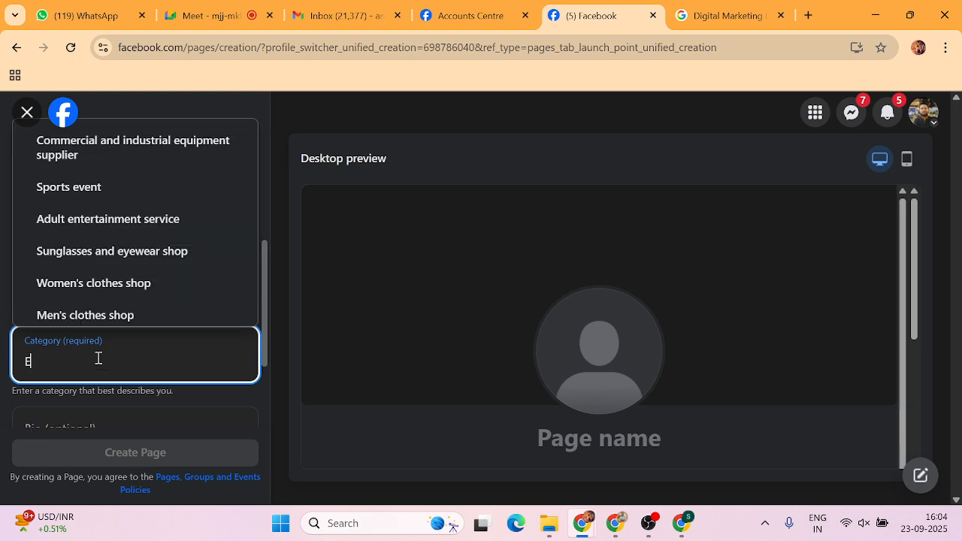
{"action": "type", "text": "ducation"}
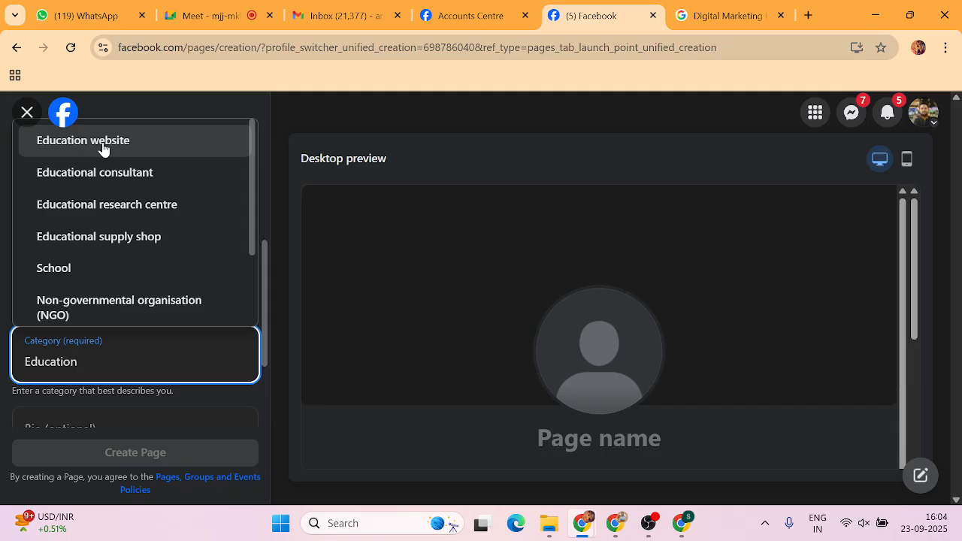
Close the Create a Page form without creating the Page.
{"action": "left_click", "coordinate": [27, 112]}
{"action": "left_click", "coordinate": [27, 112]}
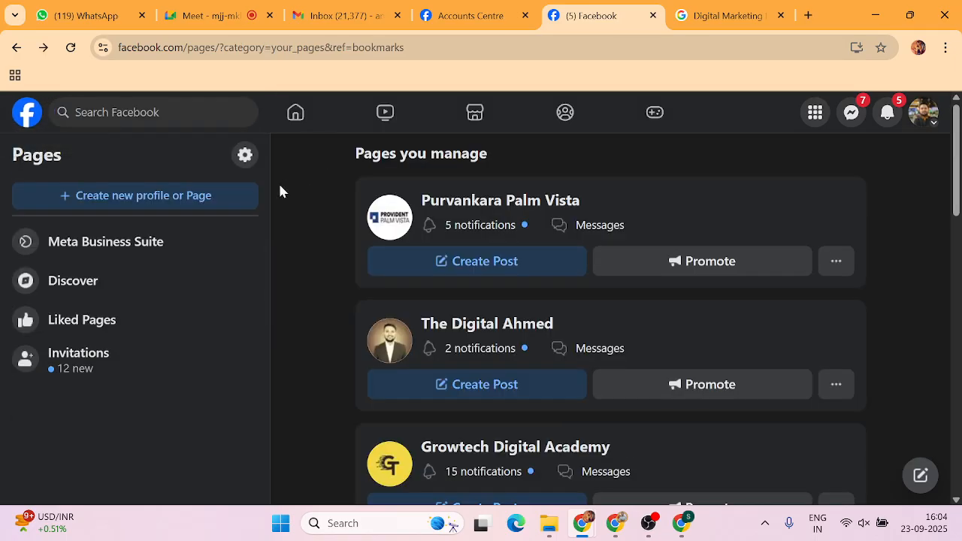
{"action": "mouse_move", "coordinate": [585, 526]}
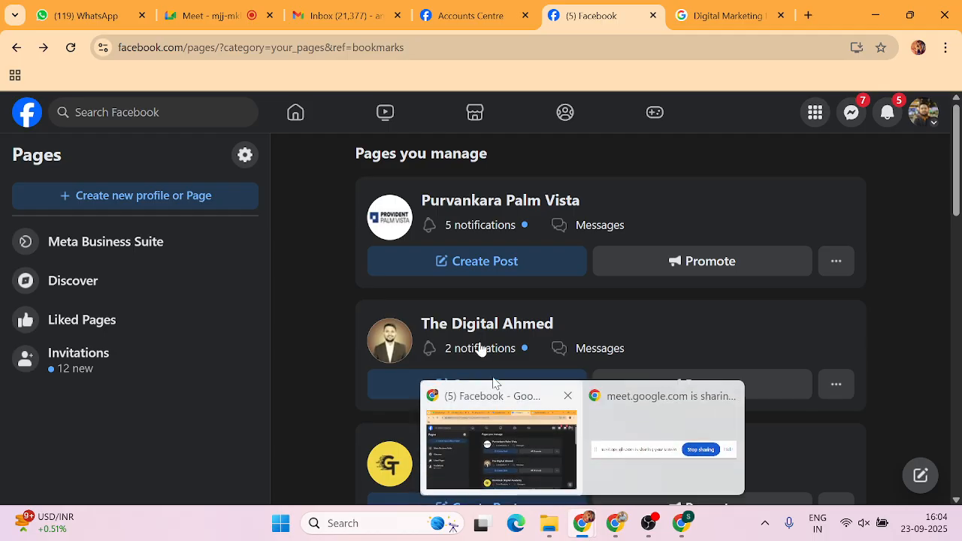
{"action": "left_click", "coordinate": [210, 17]}
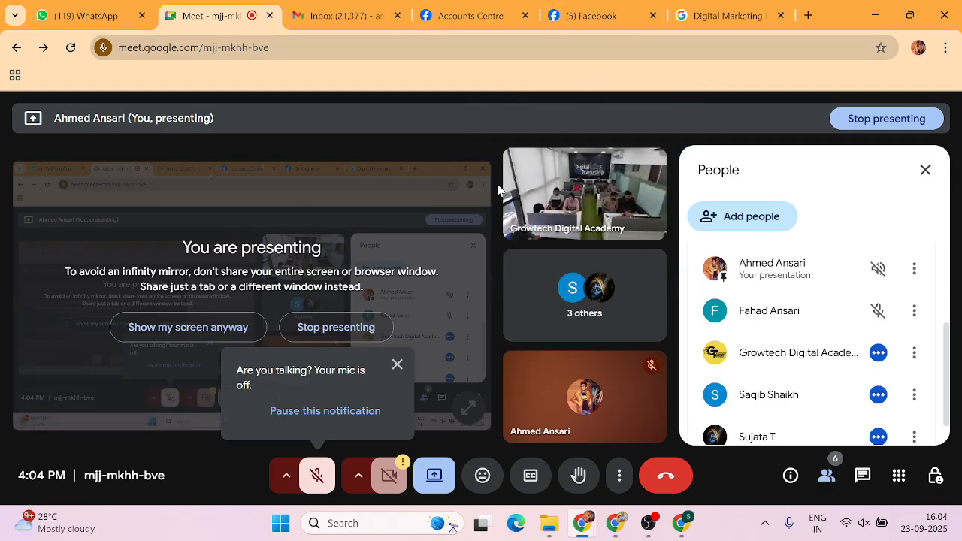
{"action": "left_click", "coordinate": [602, 15]}
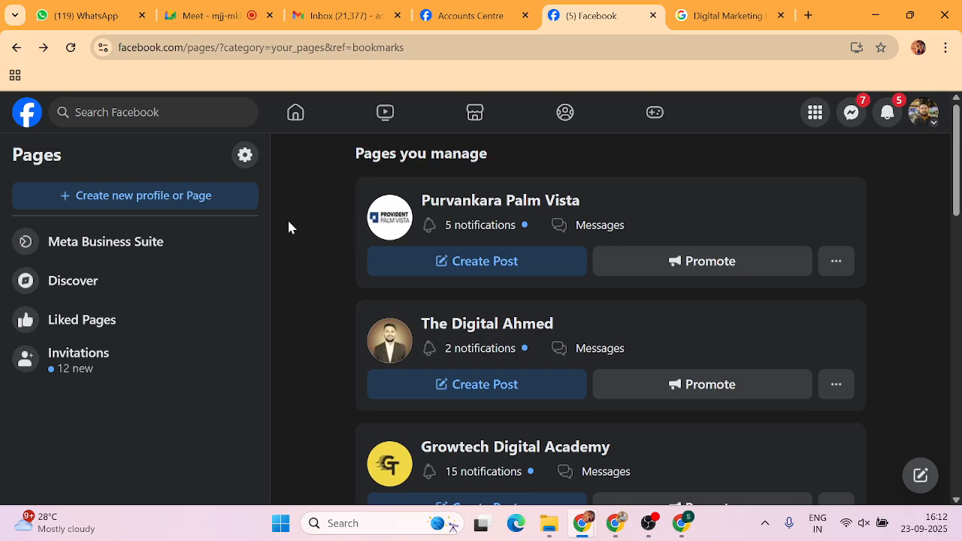
Leave the managed Pages list and return to the Facebook home feed via the logo.
{"action": "left_click", "coordinate": [28, 116]}
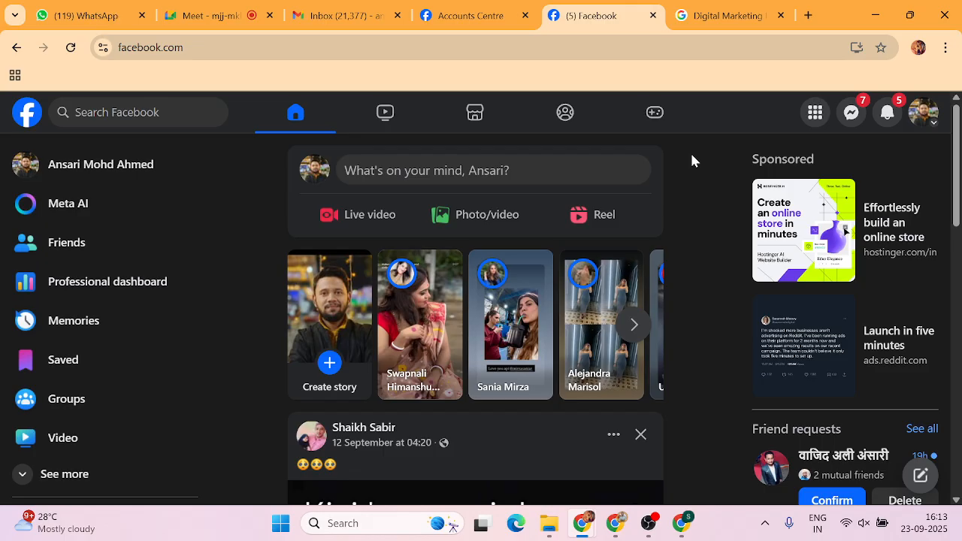
Open the Facebook Menu panel and scroll through its Professional, Social and Create sections.
{"action": "left_click", "coordinate": [813, 114]}
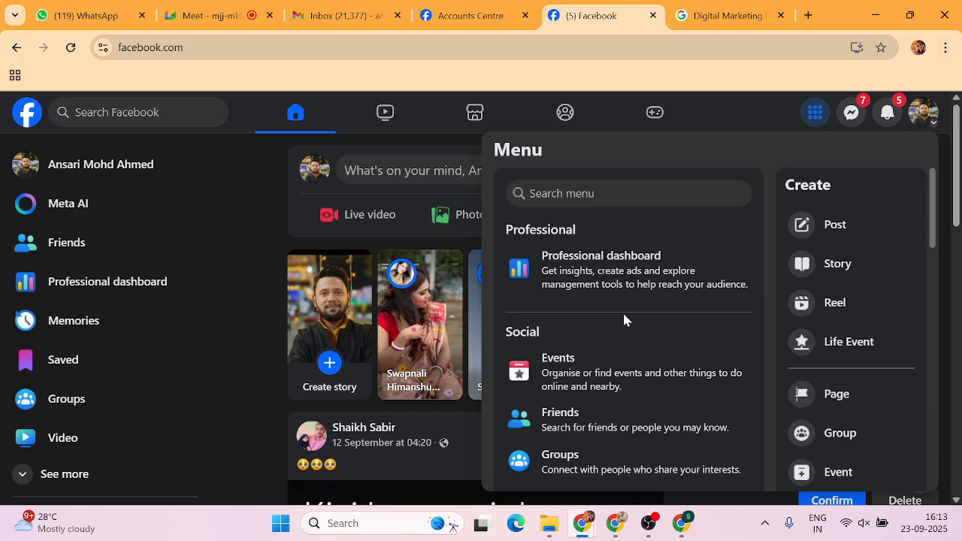
{"action": "scroll", "coordinate": [592, 351], "scroll_direction": "down", "scroll_amount": 2}
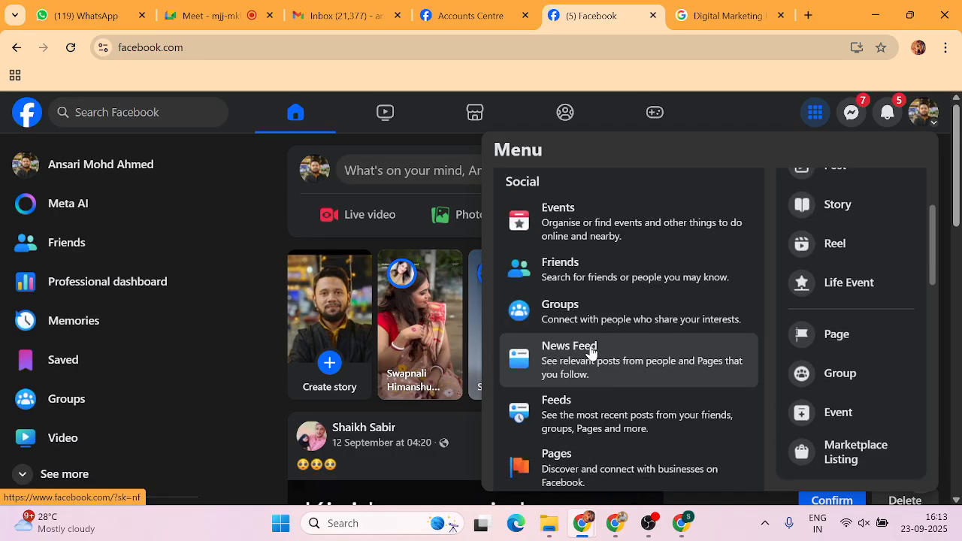
{"action": "scroll", "coordinate": [592, 351], "scroll_direction": "down", "scroll_amount": 3}
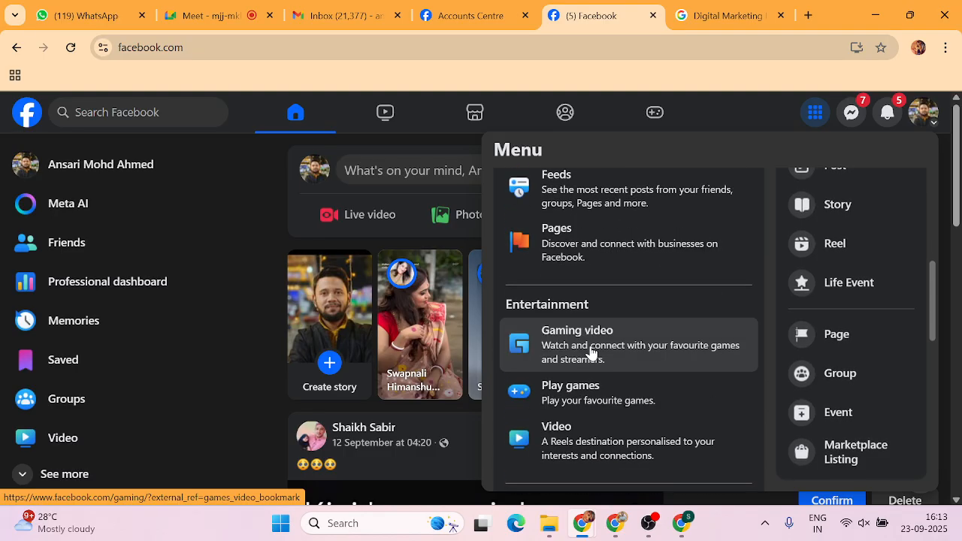
{"action": "scroll", "coordinate": [592, 351], "scroll_direction": "down", "scroll_amount": 1}
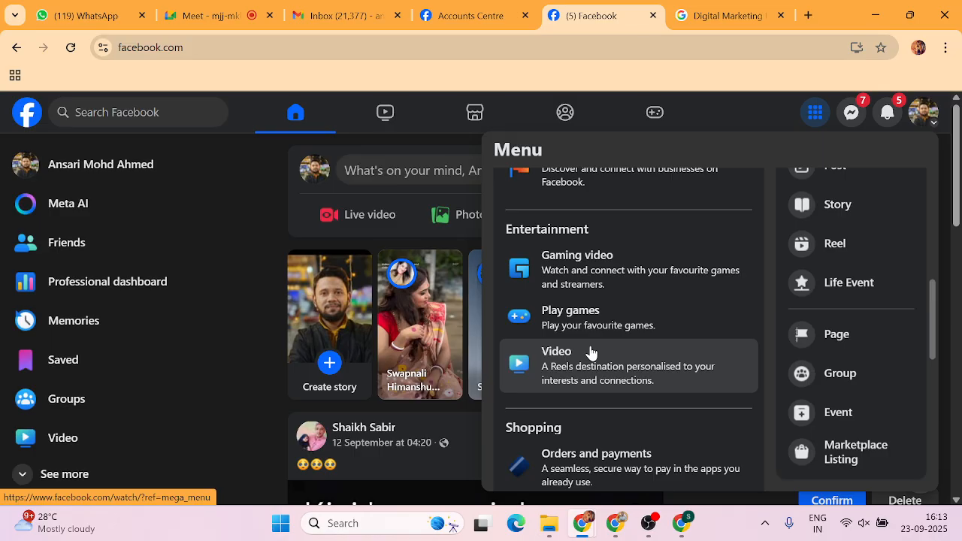
{"action": "scroll", "coordinate": [590, 352], "scroll_direction": "down", "scroll_amount": 5}
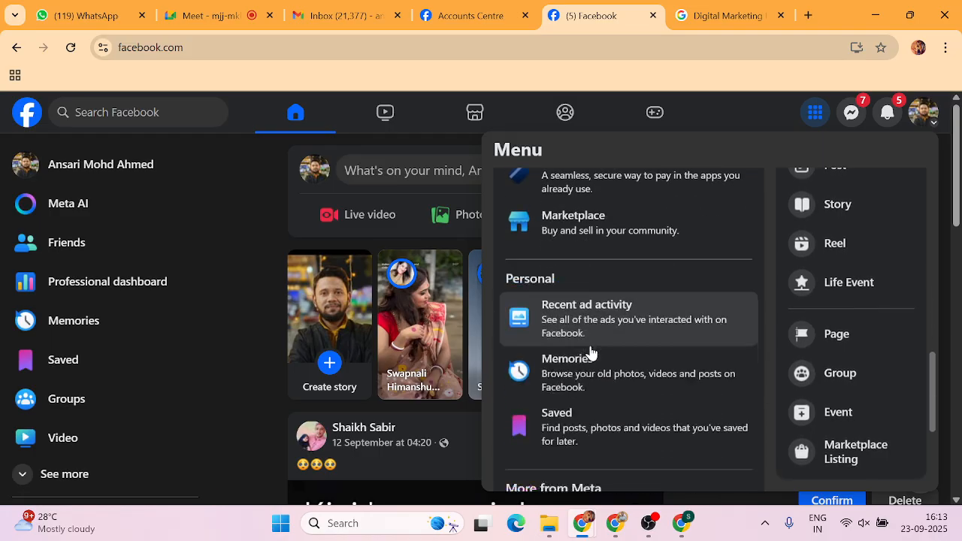
{"action": "scroll", "coordinate": [591, 352], "scroll_direction": "down", "scroll_amount": 2}
{"action": "scroll", "coordinate": [591, 352], "scroll_direction": "up", "scroll_amount": 4}
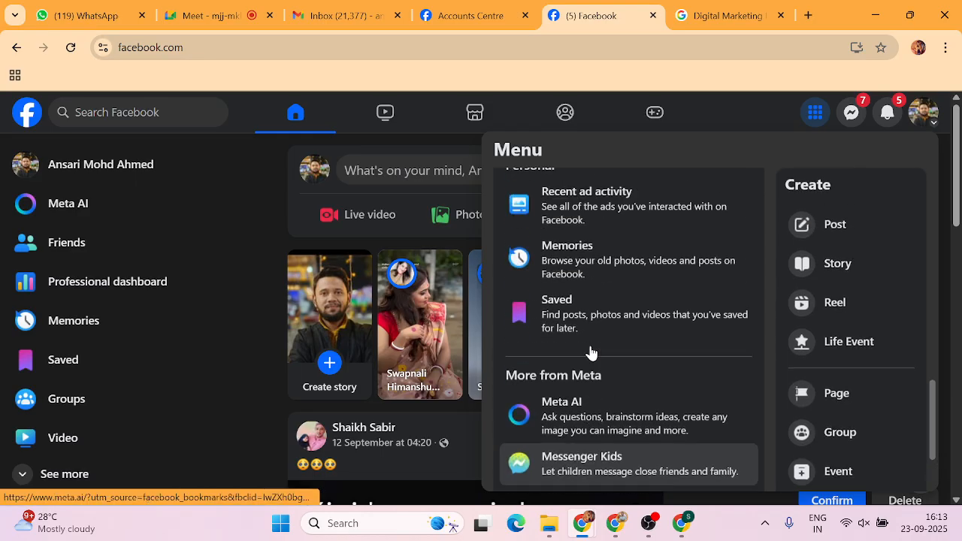
{"action": "scroll", "coordinate": [591, 352], "scroll_direction": "up", "scroll_amount": 6}
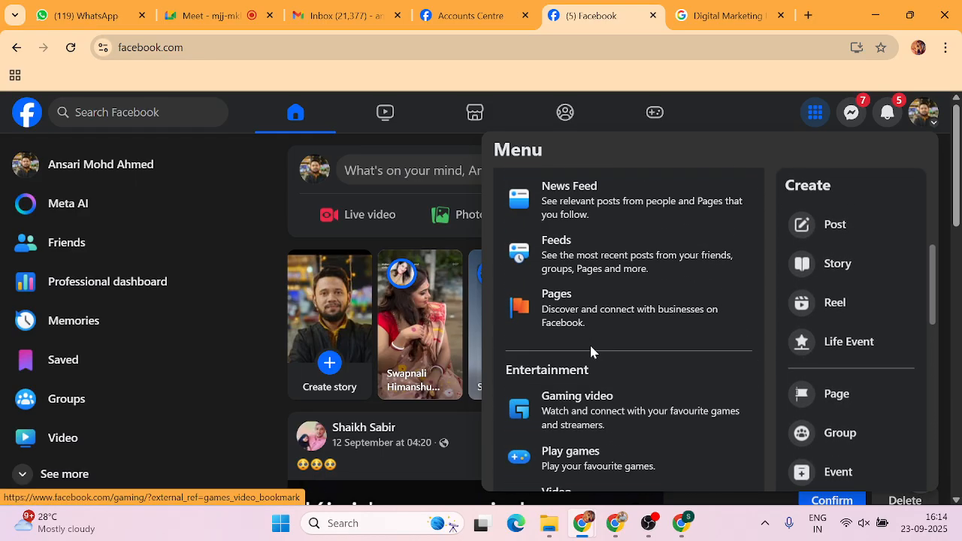
{"action": "scroll", "coordinate": [591, 351], "scroll_direction": "down", "scroll_amount": 5}
{"action": "scroll", "coordinate": [591, 352], "scroll_direction": "down", "scroll_amount": 4}
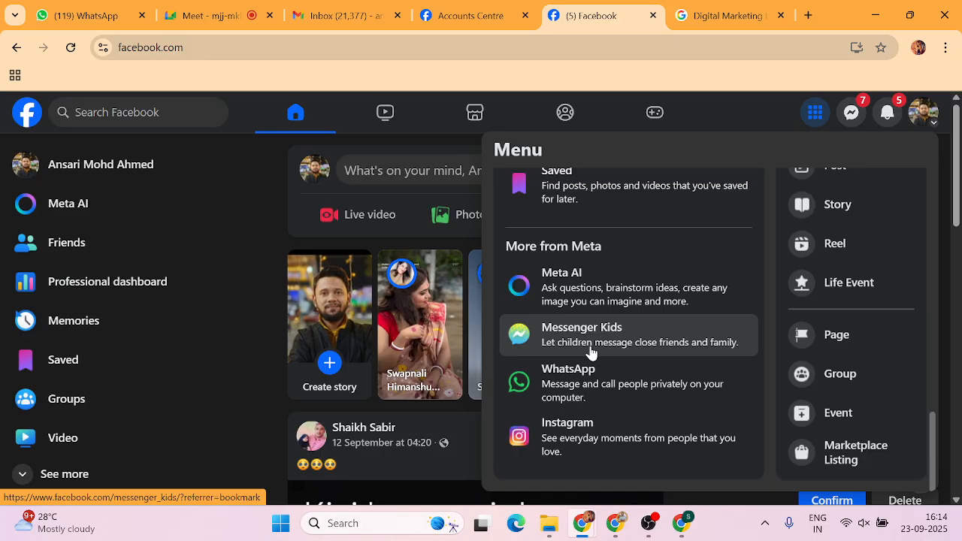
{"action": "scroll", "coordinate": [591, 352], "scroll_direction": "up", "scroll_amount": 10}
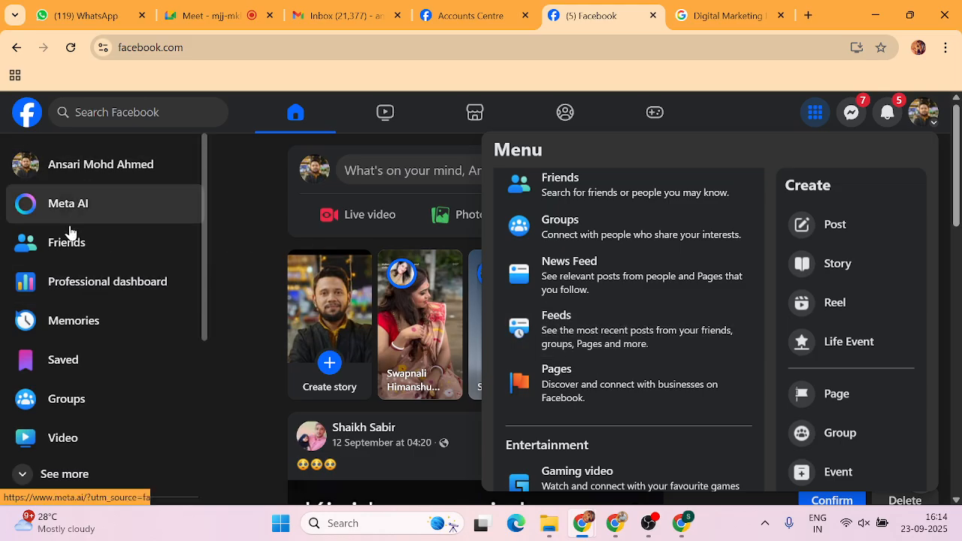
{"action": "scroll", "coordinate": [569, 327], "scroll_direction": "up", "scroll_amount": 3}
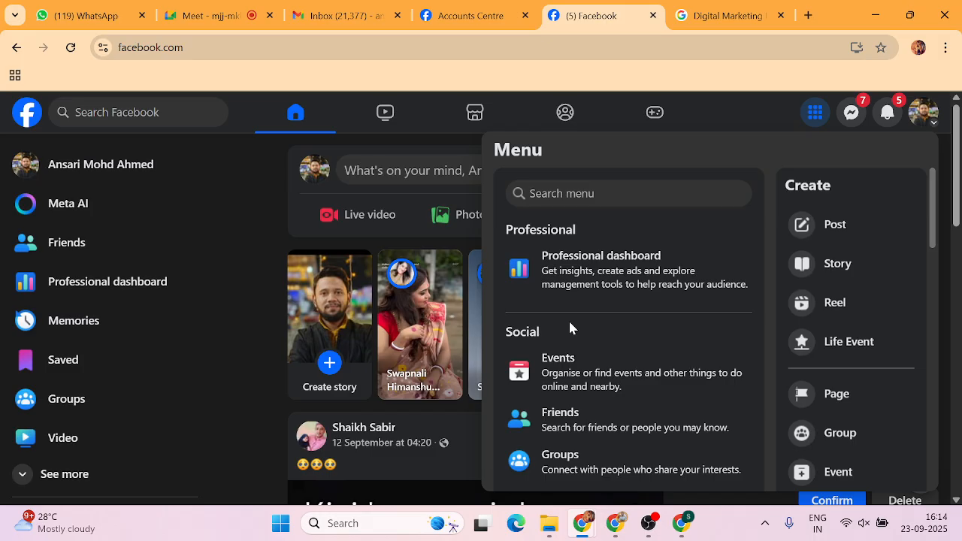
Switch to the Purvankara Palm Vista Page and open its Menu to the Professional tools.
{"action": "left_click", "coordinate": [922, 112]}
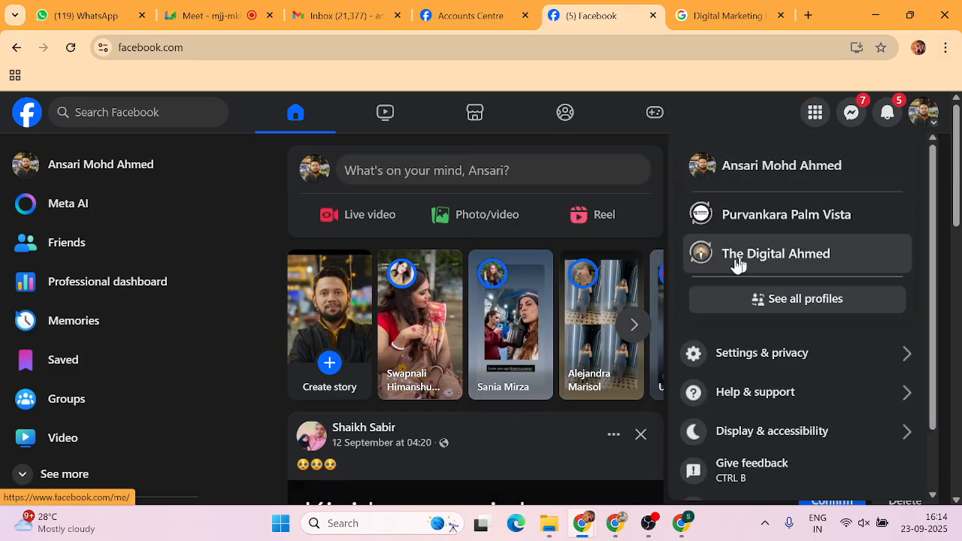
{"action": "left_click", "coordinate": [798, 212]}
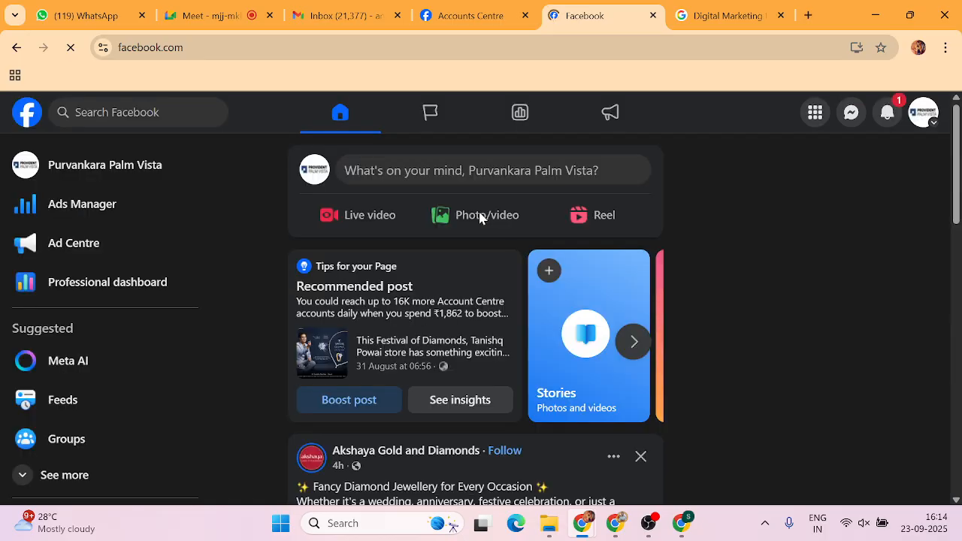
{"action": "left_click", "coordinate": [814, 114]}
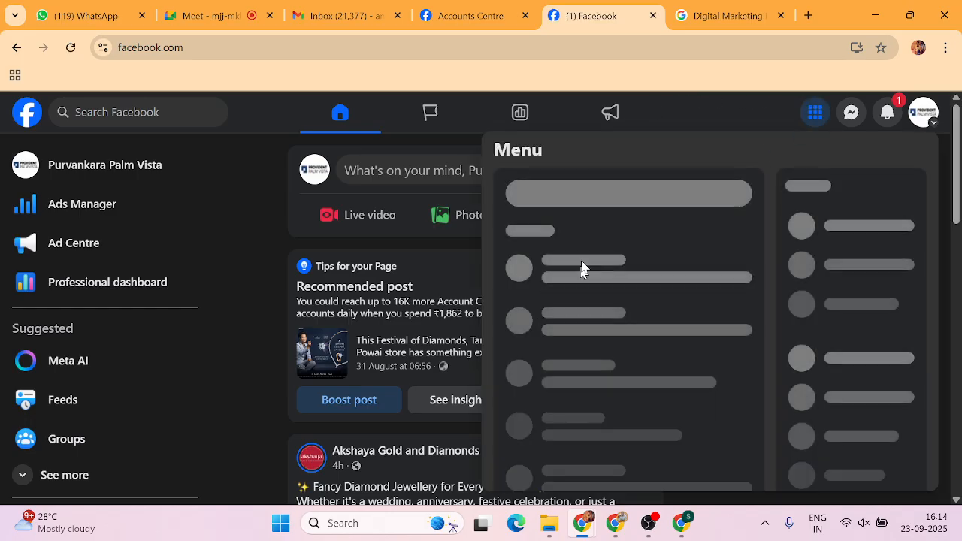
{"action": "scroll", "coordinate": [582, 268], "scroll_direction": "down", "scroll_amount": 6}
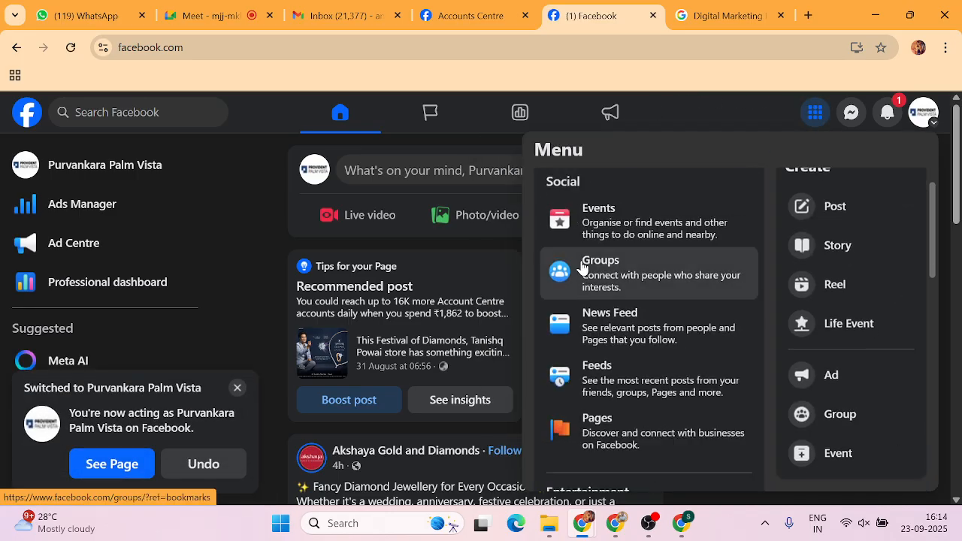
{"action": "scroll", "coordinate": [582, 269], "scroll_direction": "down", "scroll_amount": 2}
{"action": "scroll", "coordinate": [549, 271], "scroll_direction": "up", "scroll_amount": 2}
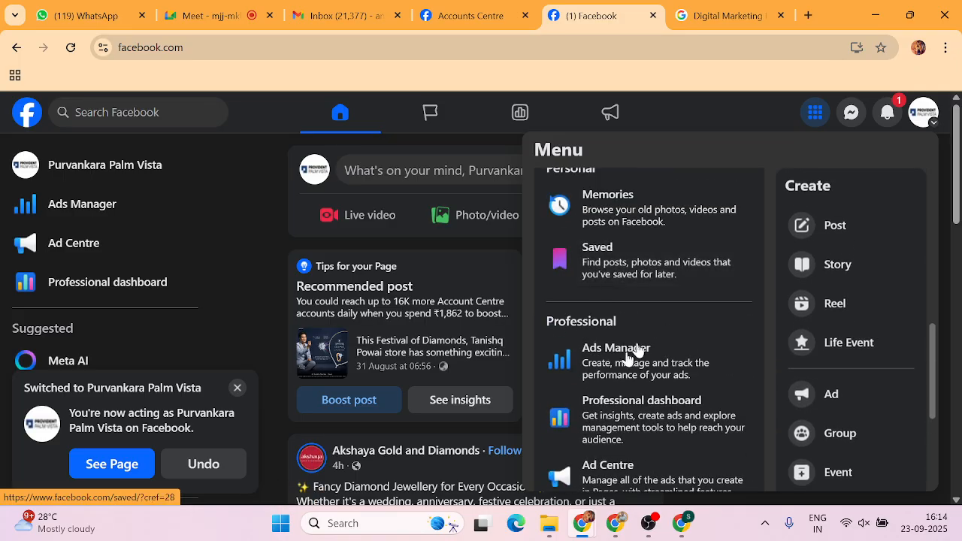
Open Ads Manager from the Menu's Professional section to see the restricted account overview.
{"action": "left_click", "coordinate": [601, 351]}
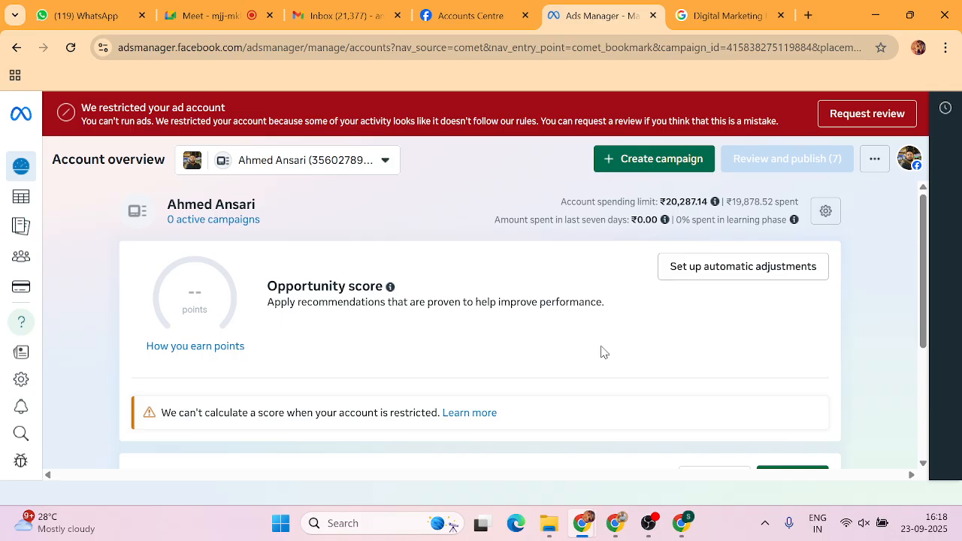
Switch to the other ad account and view its Campaigns list of seven drafts.
{"action": "left_click", "coordinate": [382, 160]}
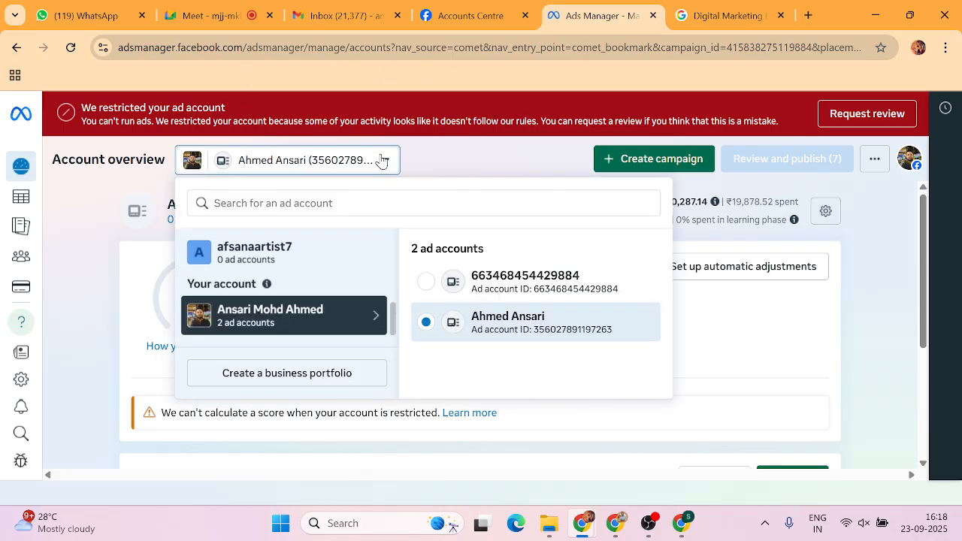
{"action": "left_click", "coordinate": [551, 290]}
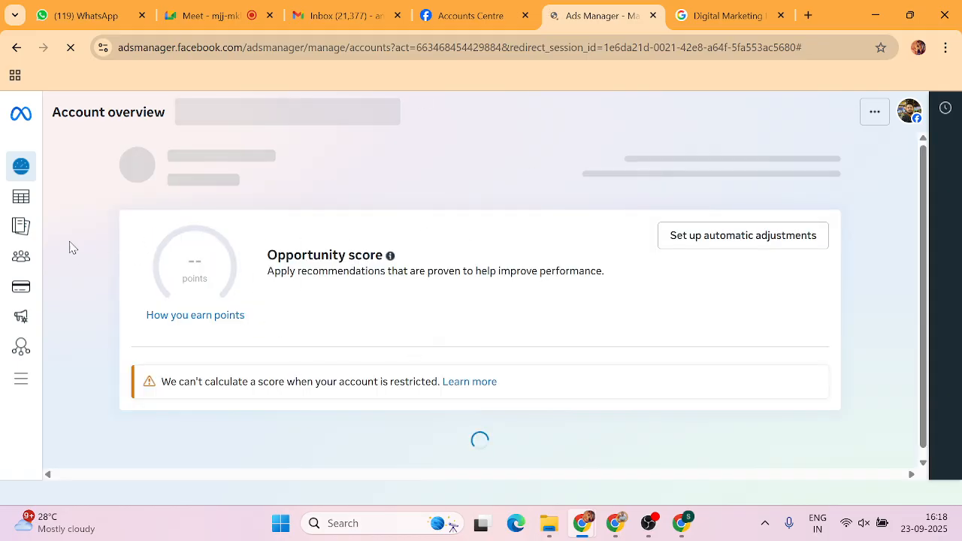
{"action": "left_click", "coordinate": [20, 197]}
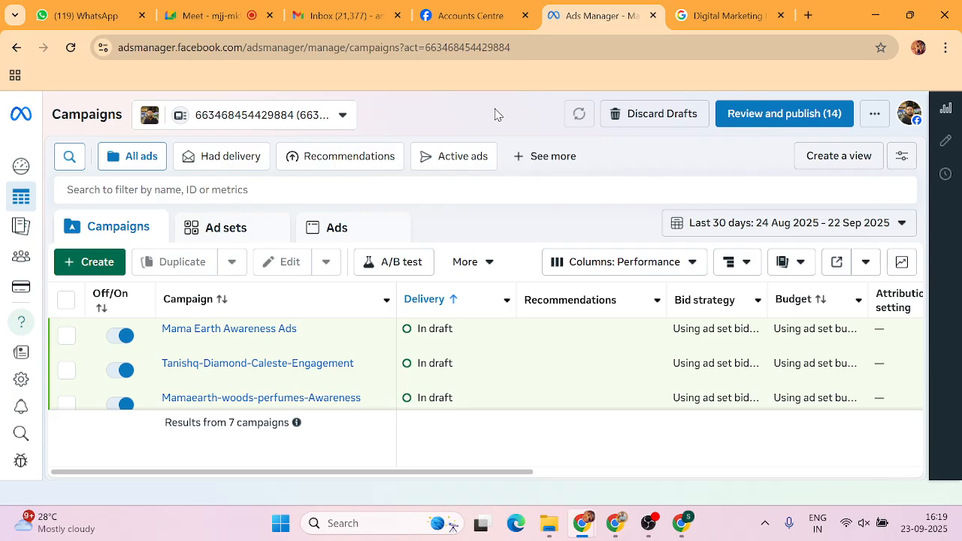
In a new browser tab, search Google for 'facebook ads library'.
{"action": "left_click", "coordinate": [807, 16]}
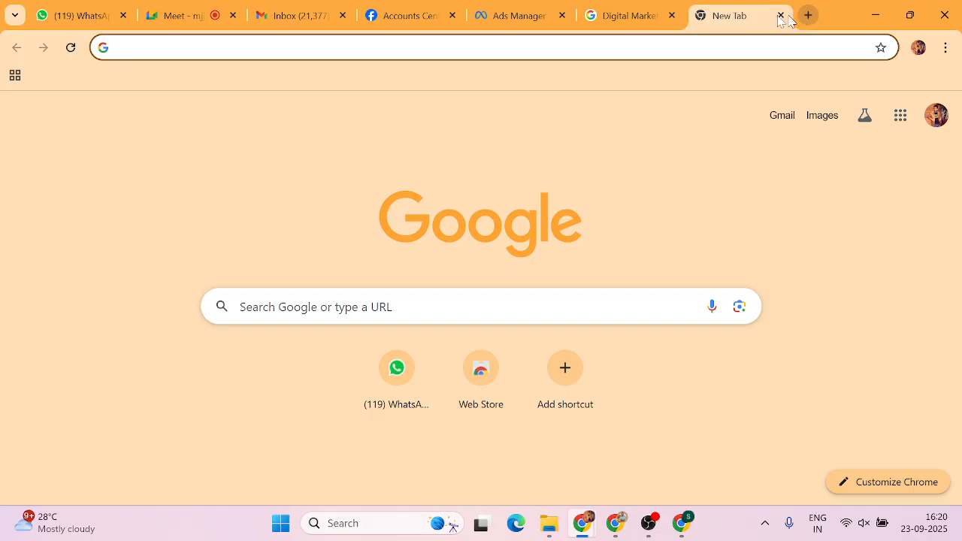
{"action": "left_click", "coordinate": [364, 310]}
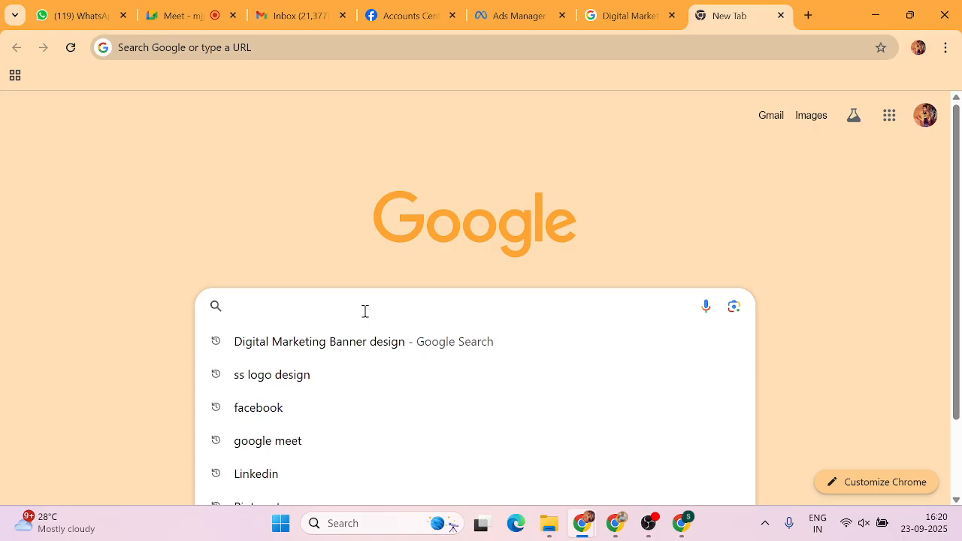
{"action": "type", "text": "F b"}
{"action": "key", "text": "BackSpace"}
{"action": "key", "text": "BackSpace"}
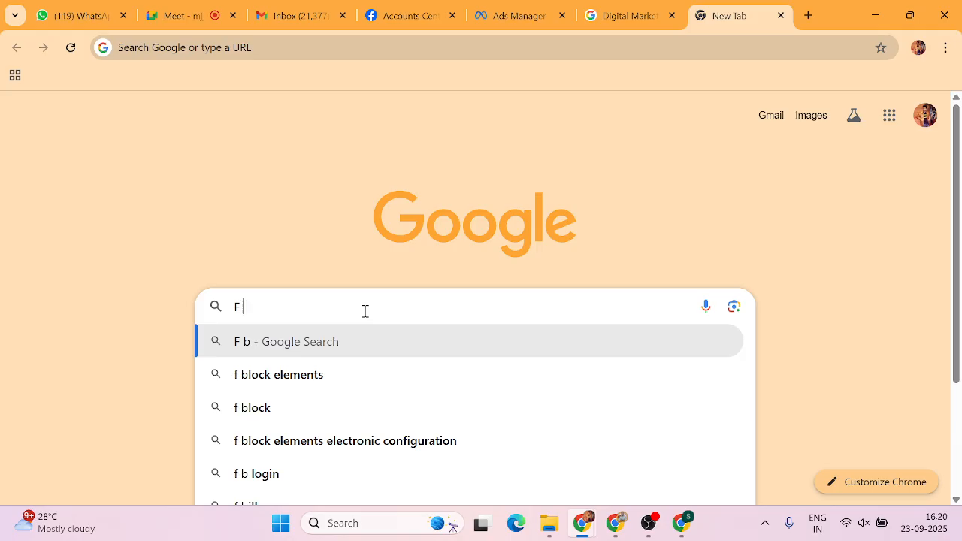
{"action": "type", "text": "acebo"}
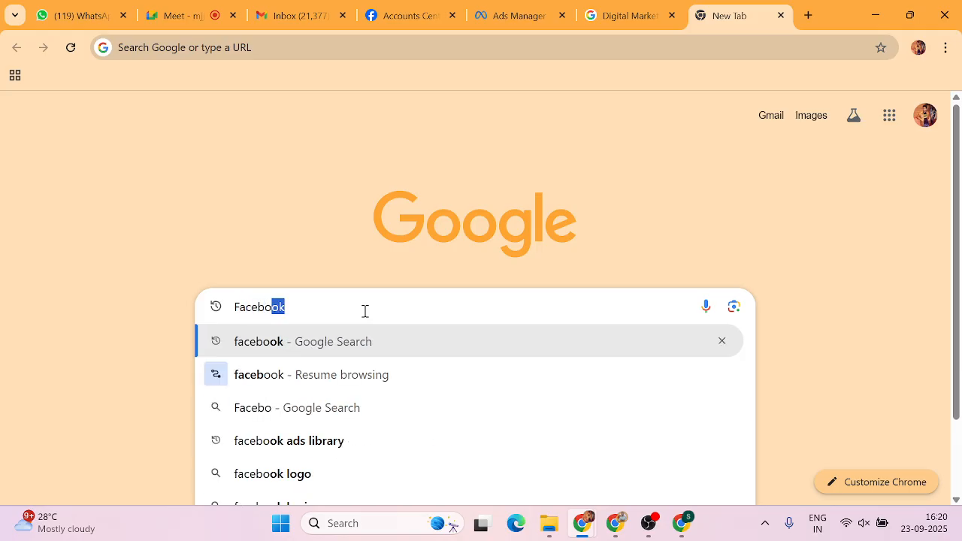
{"action": "type", "text": "ok ads lb"}
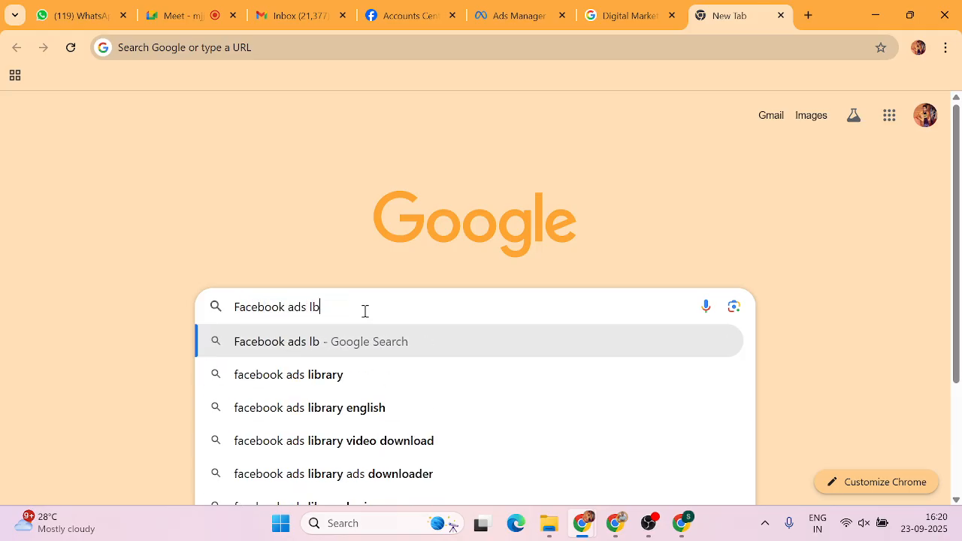
{"action": "left_click", "coordinate": [312, 375]}
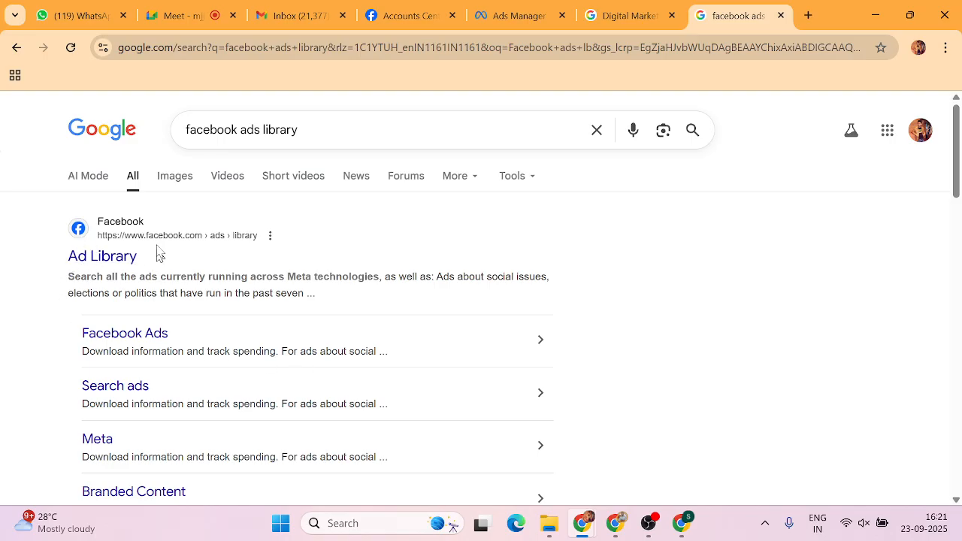
Open Meta's Ad Library, set the India ad category to All ads, and focus the keyword search box.
{"action": "left_click", "coordinate": [113, 257]}
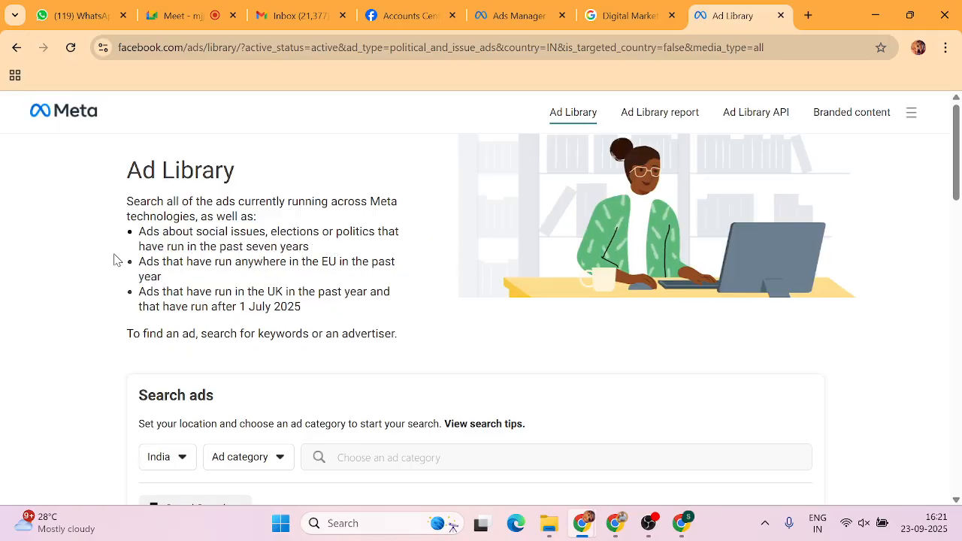
{"action": "scroll", "coordinate": [116, 259], "scroll_direction": "down", "scroll_amount": 1}
{"action": "scroll", "coordinate": [116, 260], "scroll_direction": "down", "scroll_amount": 1}
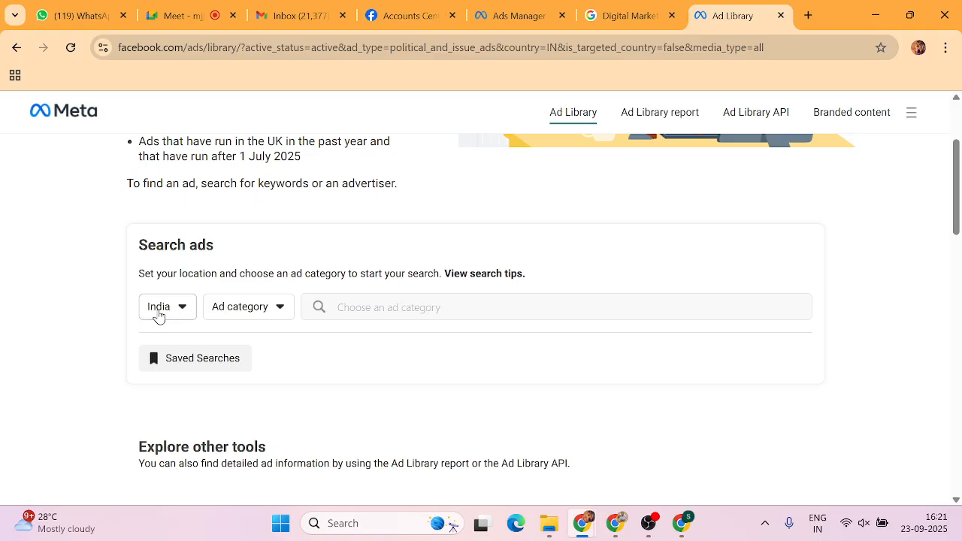
{"action": "left_click", "coordinate": [270, 310]}
{"action": "left_click", "coordinate": [236, 385]}
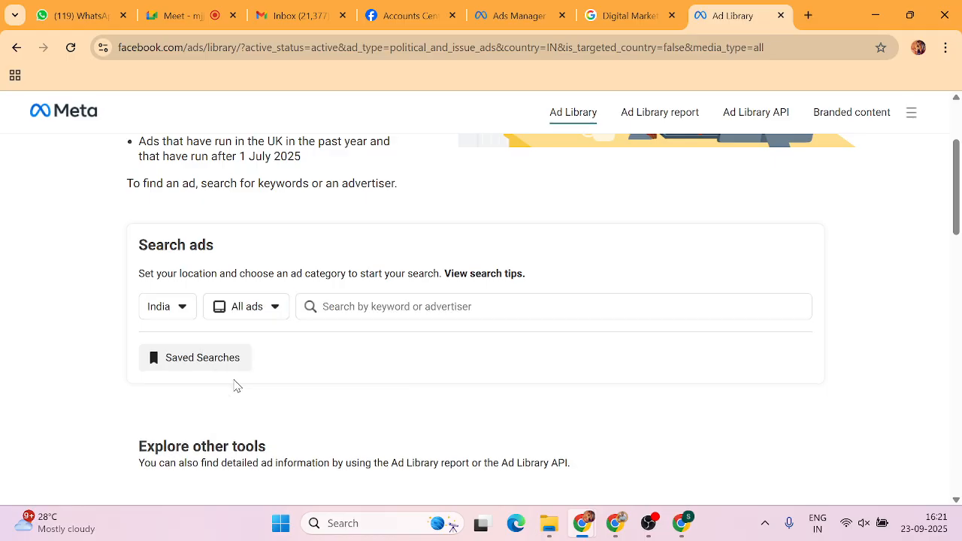
{"action": "left_click", "coordinate": [440, 308]}
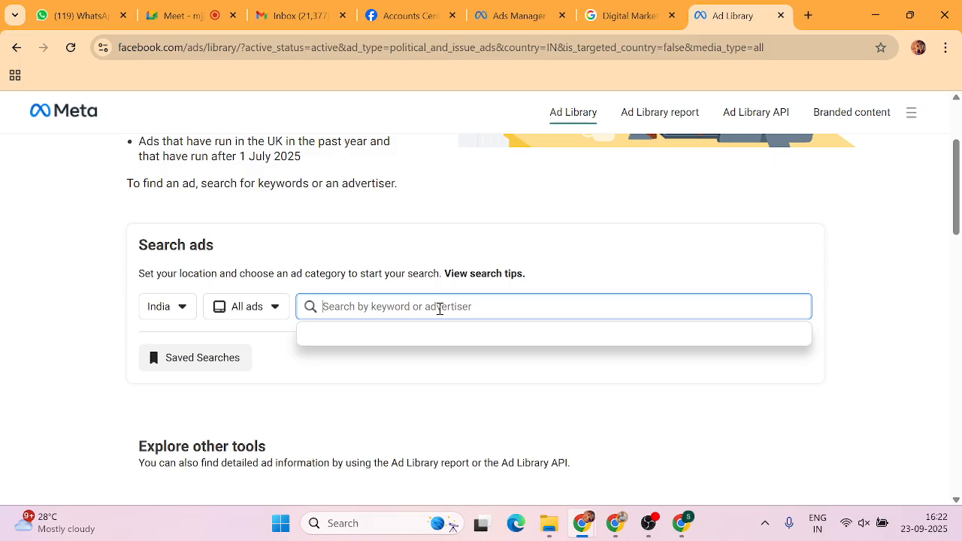
Search 'cosmetic' and open the Cosmetic Hub advertiser's ads, which show 0 active results.
{"action": "type", "text": "co"}
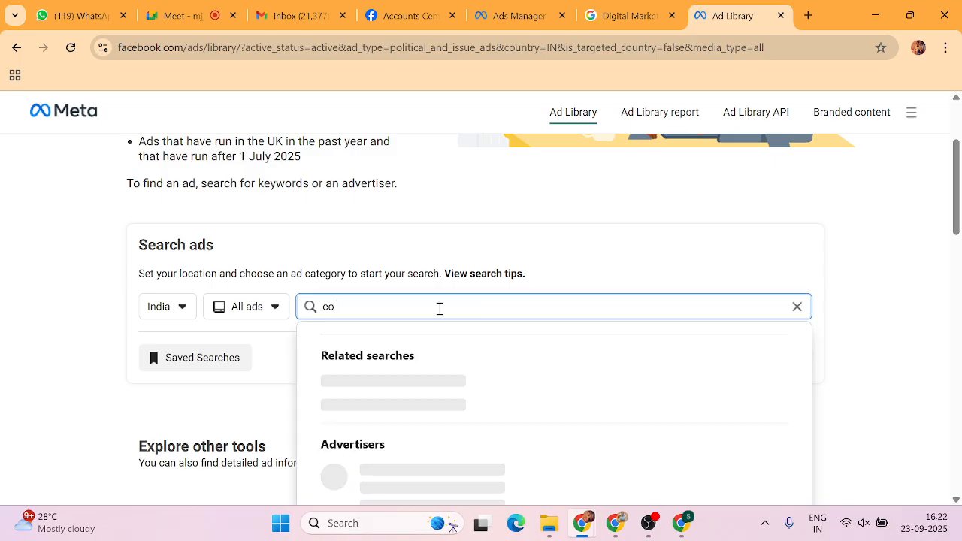
{"action": "type", "text": "smetic hub"}
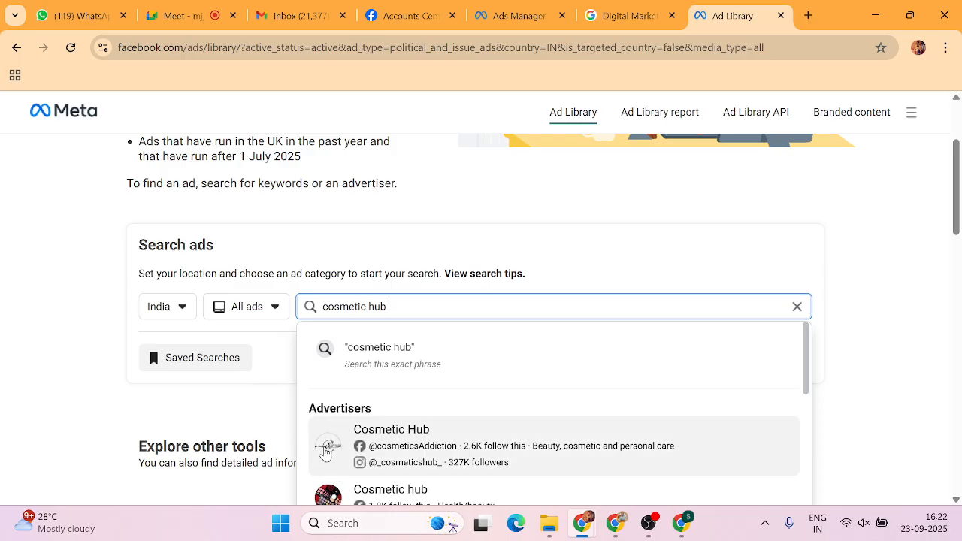
{"action": "left_click", "coordinate": [388, 435]}
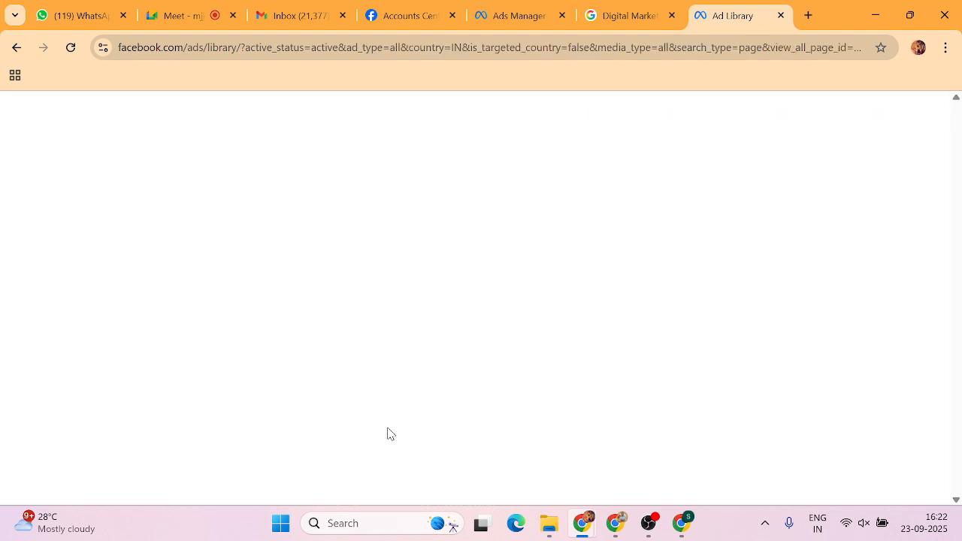
{"action": "scroll", "coordinate": [261, 292], "scroll_direction": "down", "scroll_amount": 1}
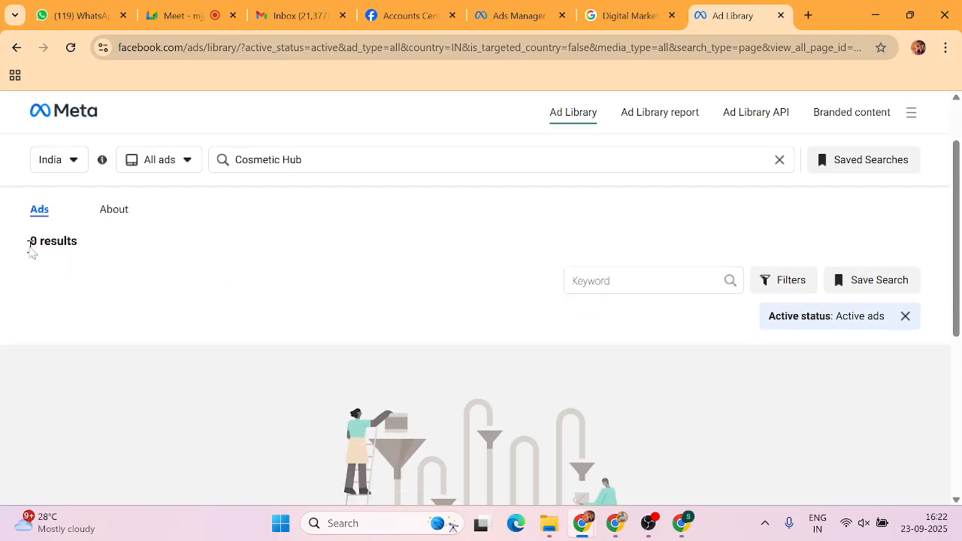
{"action": "left_click_drag", "start_coordinate": [31, 240], "coordinate": [117, 245]}
{"action": "left_click", "coordinate": [188, 266]}
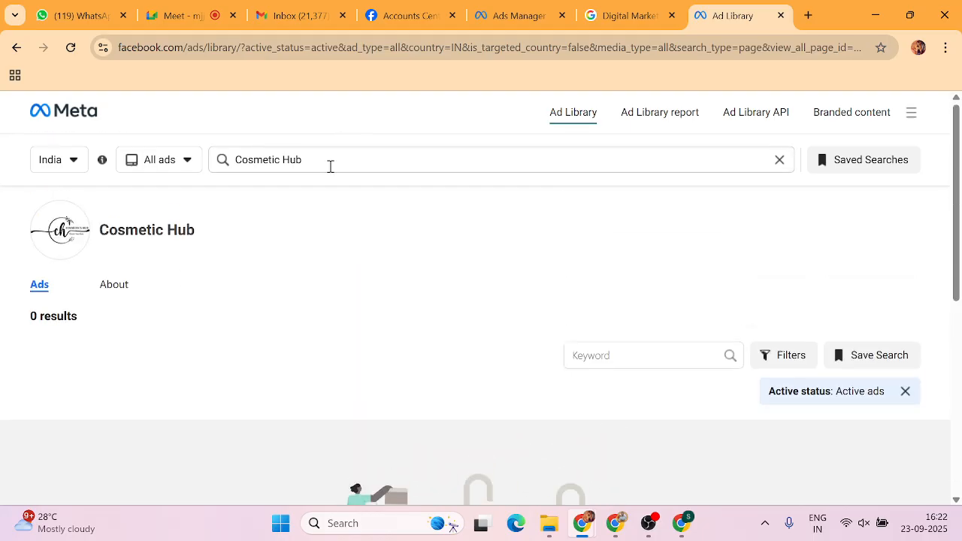
{"action": "left_click_drag", "start_coordinate": [328, 166], "coordinate": [222, 165]}
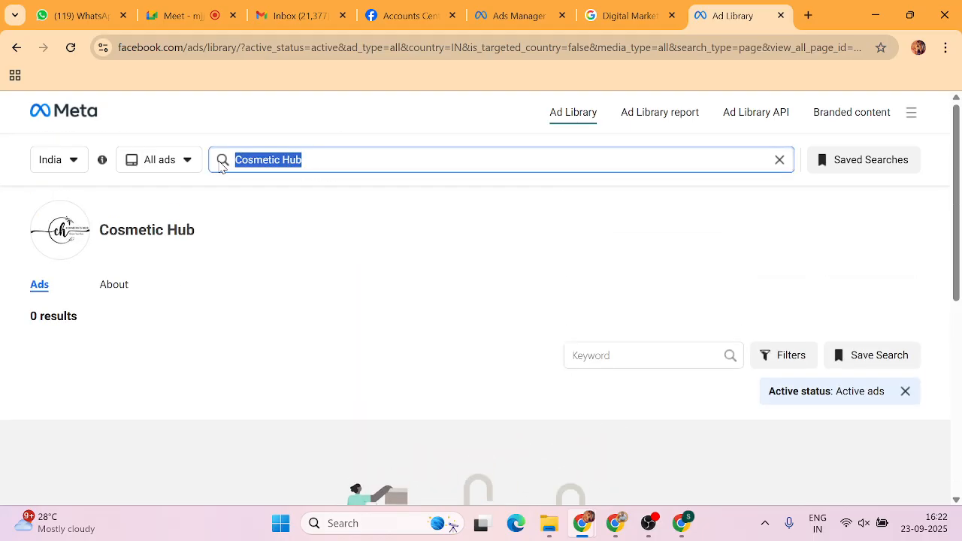
Search the Ad Library for 'skin care' ads, about 19,000 results.
{"action": "type", "text": "skin care"}
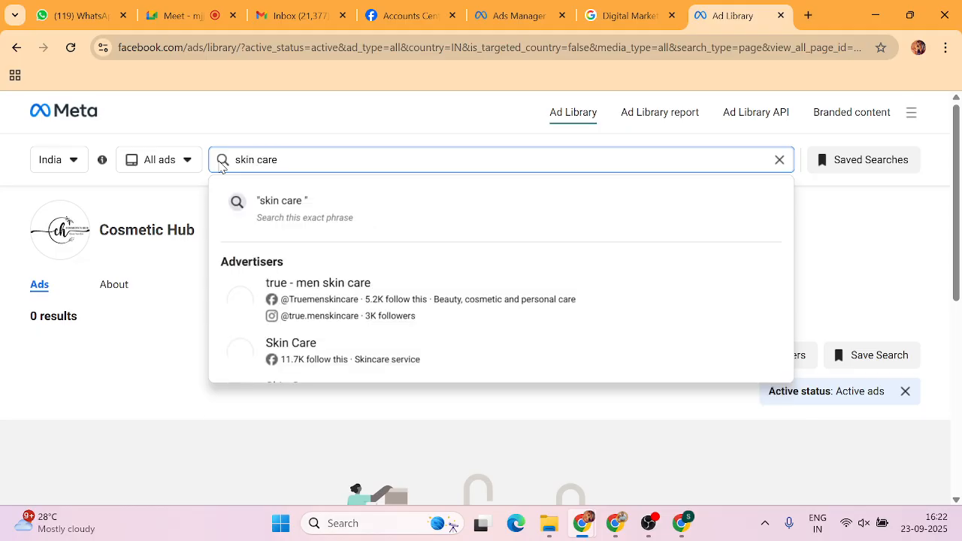
{"action": "key", "text": "Return"}
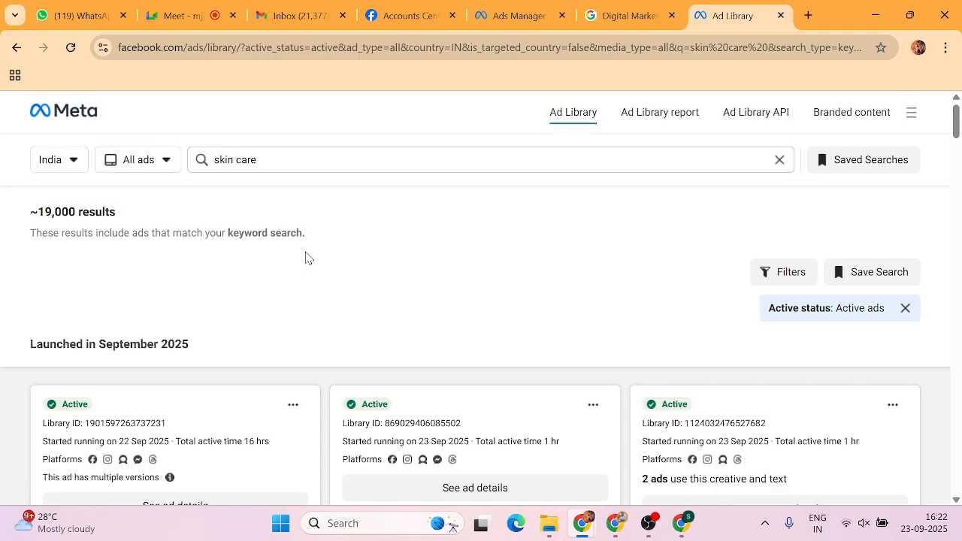
{"action": "left_click_drag", "start_coordinate": [24, 208], "coordinate": [147, 207]}
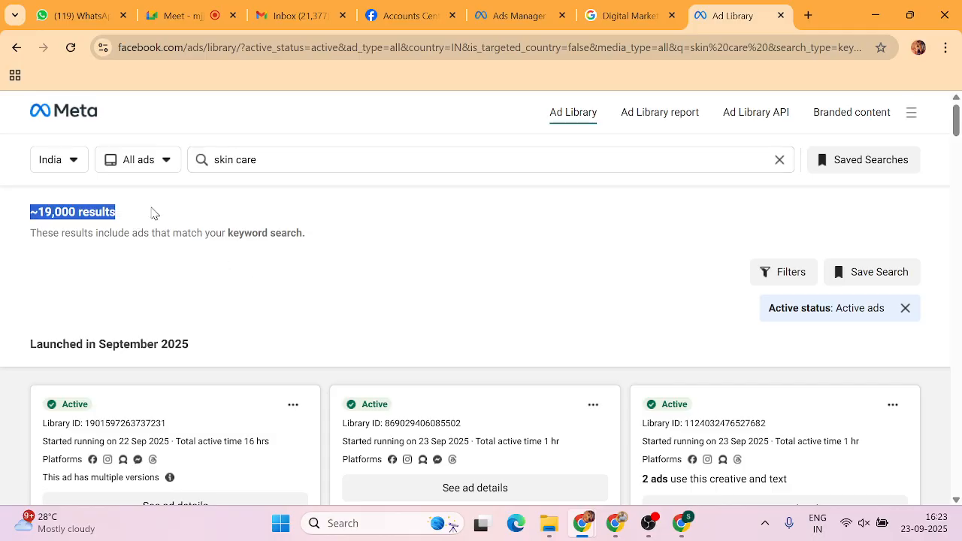
{"action": "left_click", "coordinate": [340, 344]}
Browse the skin care ad cards, including Korean Glow, Barva and Arhaa Aesthetics ads.
{"action": "scroll", "coordinate": [328, 339], "scroll_direction": "down", "scroll_amount": 2}
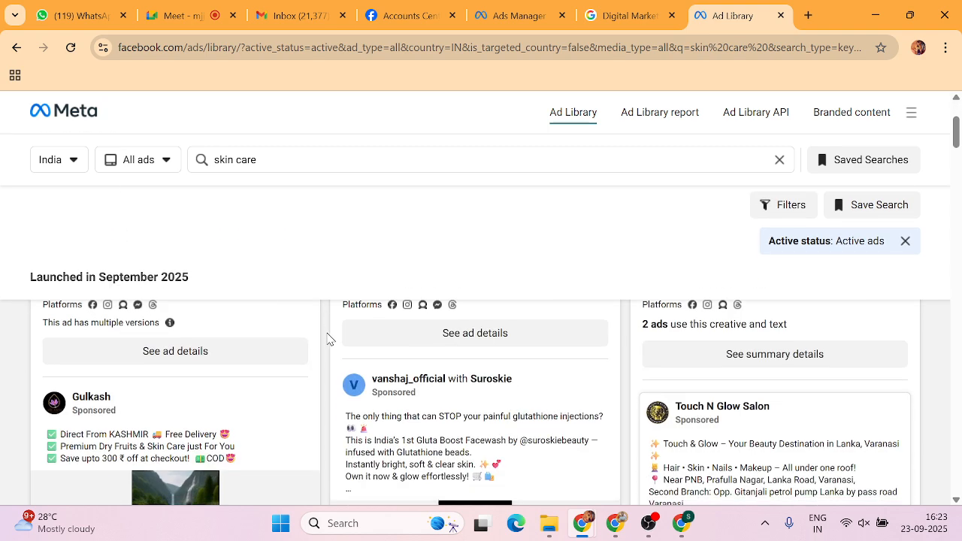
{"action": "scroll", "coordinate": [328, 338], "scroll_direction": "down", "scroll_amount": 2}
{"action": "scroll", "coordinate": [328, 338], "scroll_direction": "down", "scroll_amount": 4}
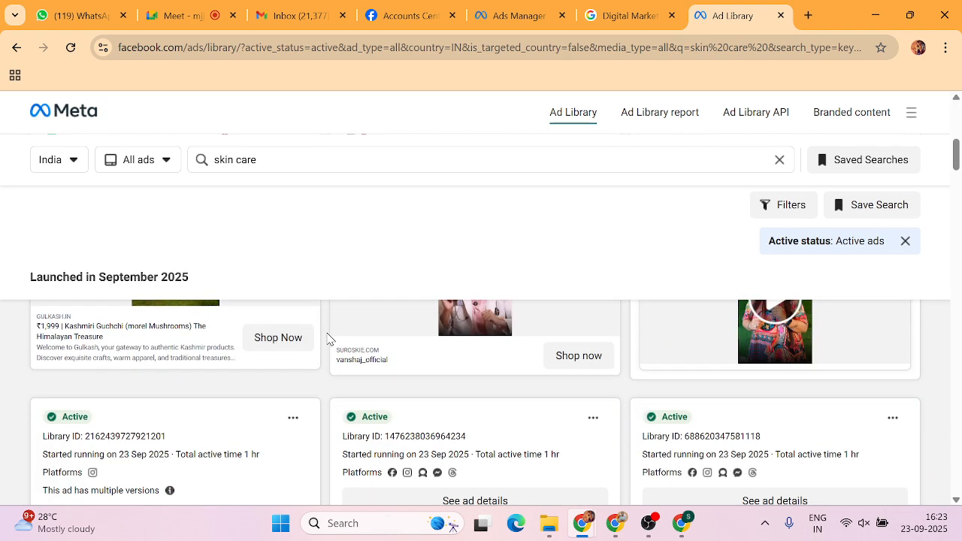
{"action": "scroll", "coordinate": [328, 340], "scroll_direction": "down", "scroll_amount": 2}
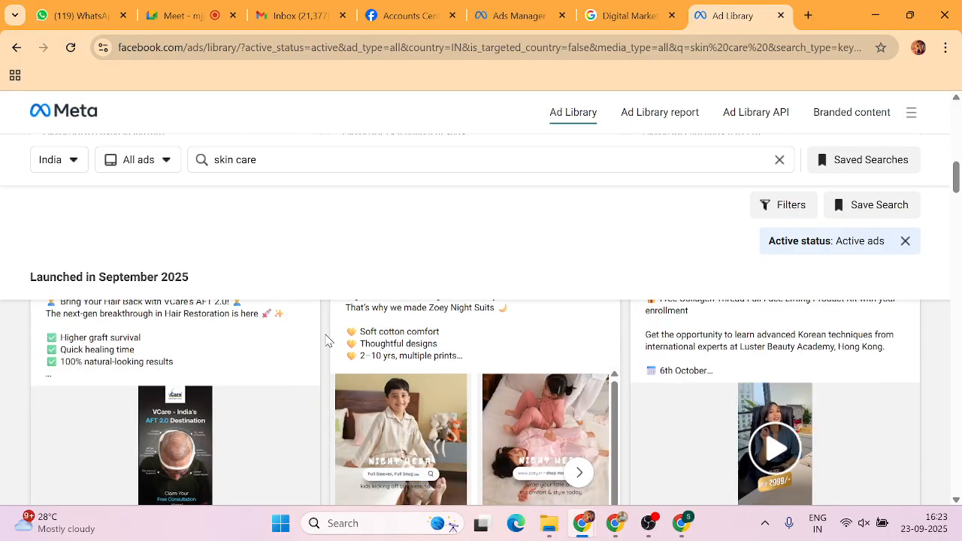
{"action": "scroll", "coordinate": [327, 341], "scroll_direction": "down", "scroll_amount": 3}
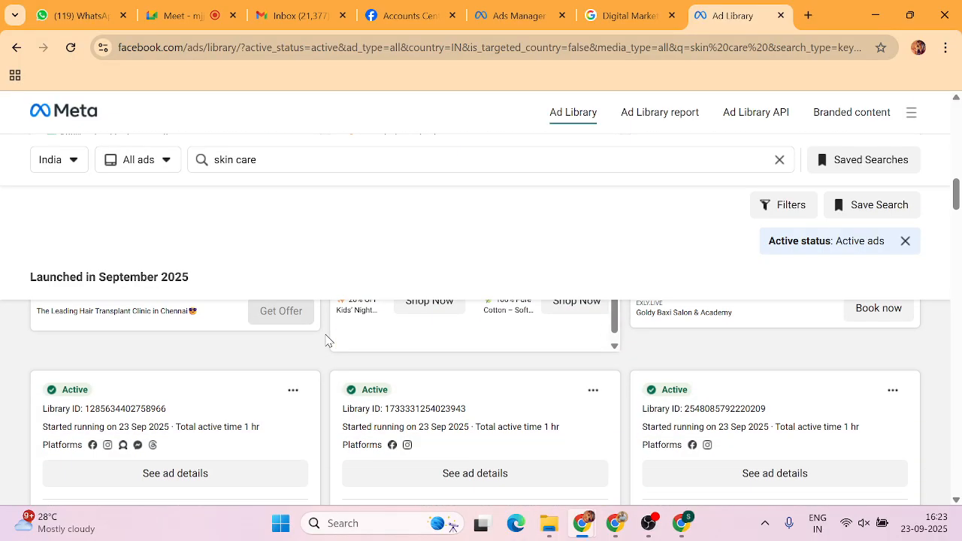
{"action": "scroll", "coordinate": [328, 341], "scroll_direction": "down", "scroll_amount": 1}
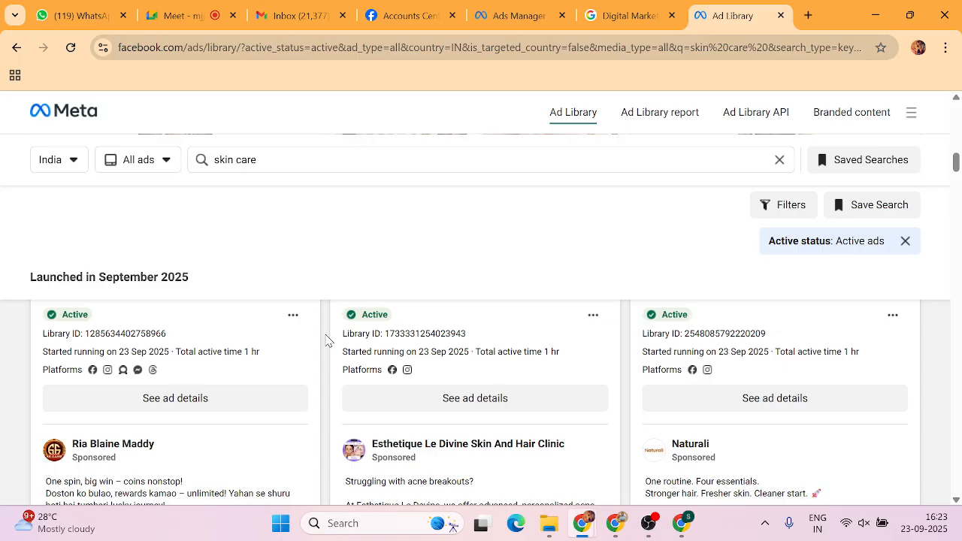
{"action": "scroll", "coordinate": [328, 340], "scroll_direction": "down", "scroll_amount": 5}
{"action": "scroll", "coordinate": [327, 341], "scroll_direction": "down", "scroll_amount": 2}
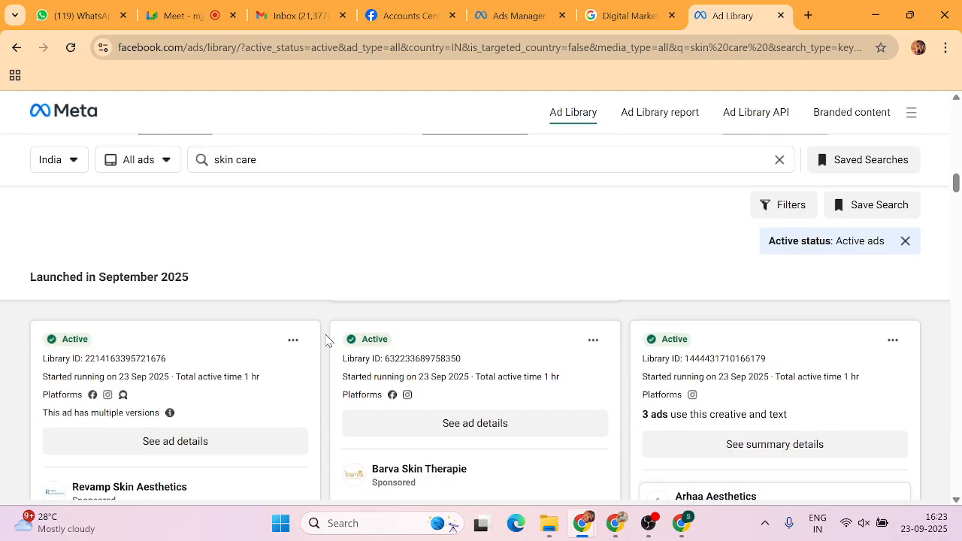
{"action": "scroll", "coordinate": [326, 338], "scroll_direction": "up", "scroll_amount": 3}
{"action": "scroll", "coordinate": [771, 368], "scroll_direction": "up", "scroll_amount": 1}
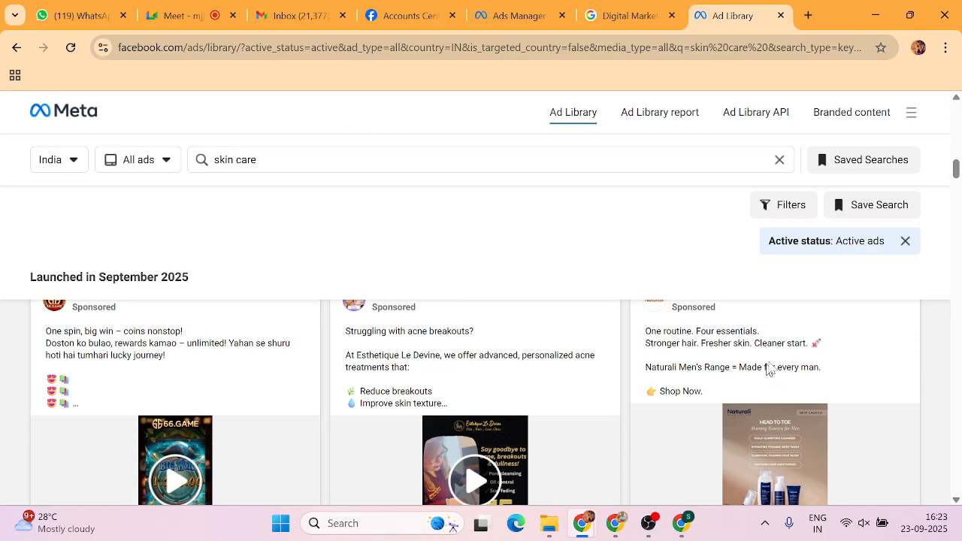
{"action": "scroll", "coordinate": [692, 435], "scroll_direction": "up", "scroll_amount": 2}
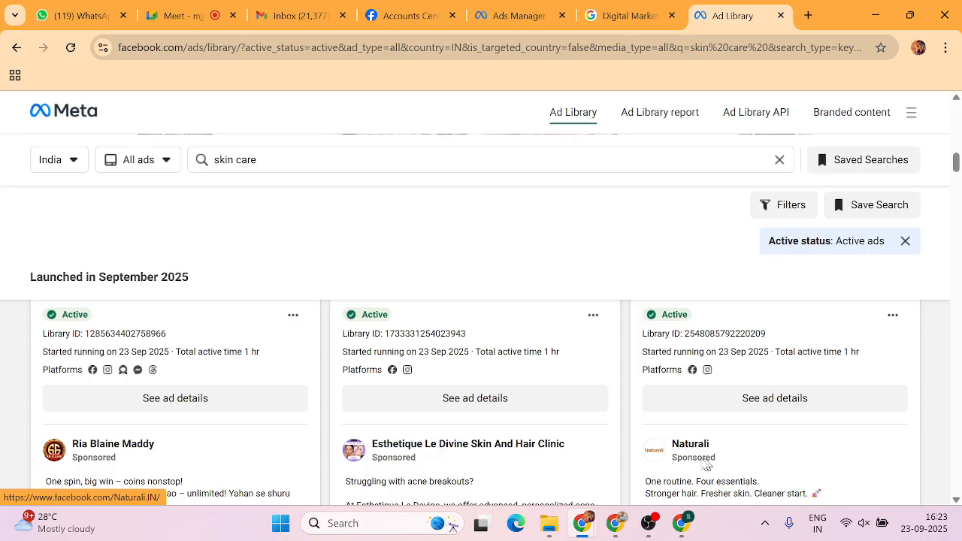
{"action": "mouse_move", "coordinate": [699, 449]}
{"action": "scroll", "coordinate": [325, 421], "scroll_direction": "down", "scroll_amount": 8}
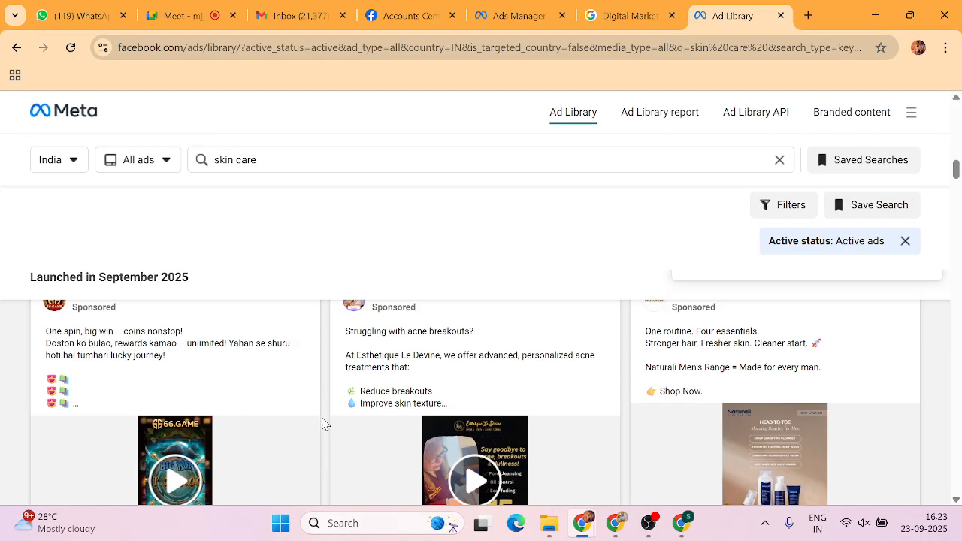
{"action": "scroll", "coordinate": [325, 409], "scroll_direction": "down", "scroll_amount": 2}
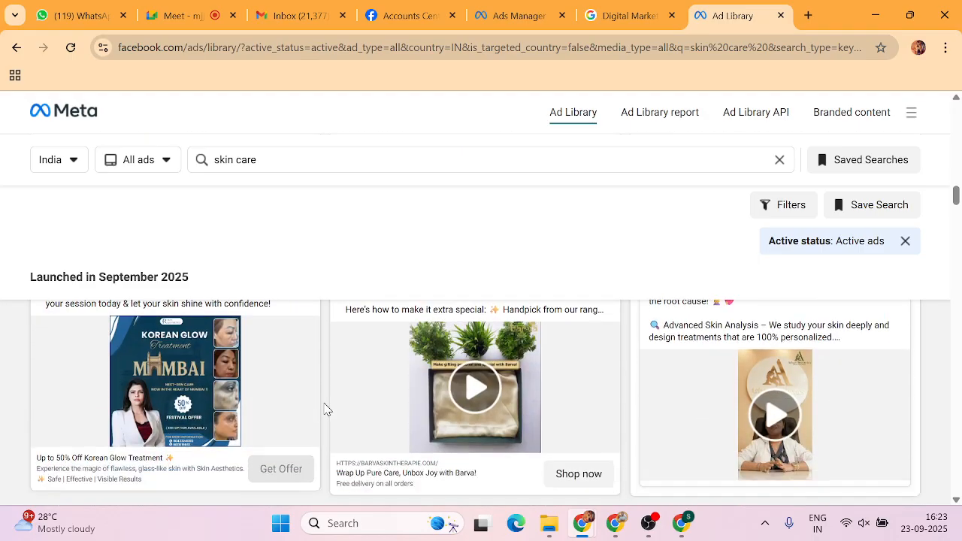
{"action": "scroll", "coordinate": [324, 409], "scroll_direction": "up", "scroll_amount": 2}
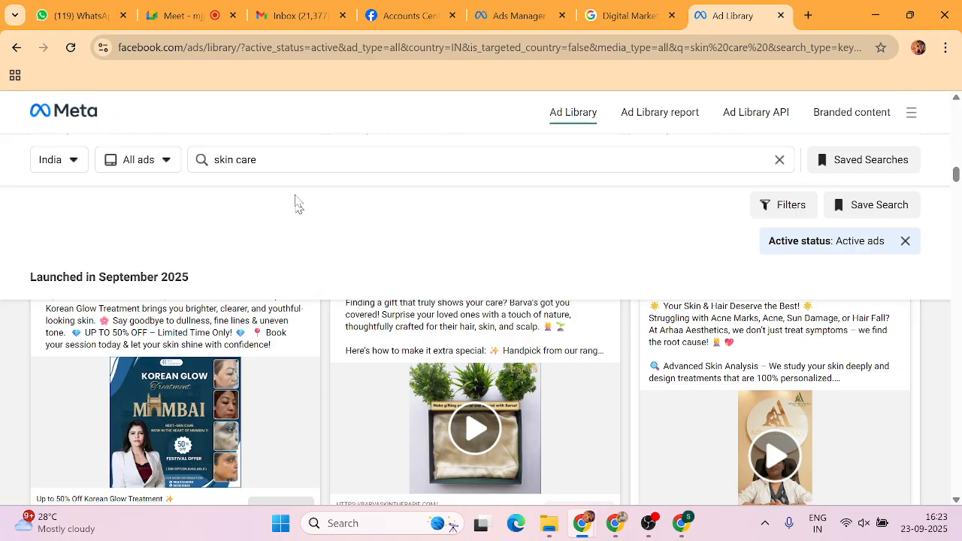
Replace the search with 'mamaearth' and open the verified Mamaearth advertiser's ~320 active ads.
{"action": "left_click", "coordinate": [263, 160]}
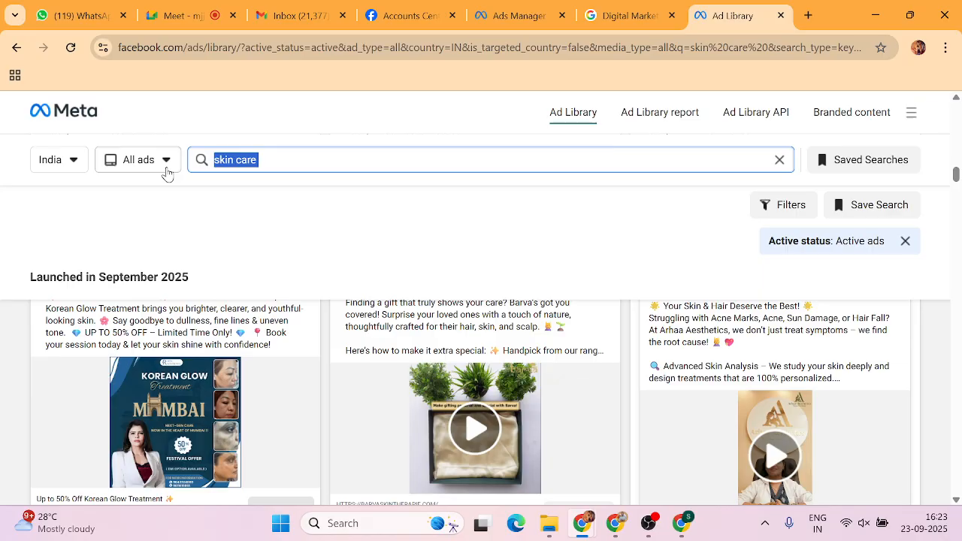
{"action": "type", "text": "mama"}
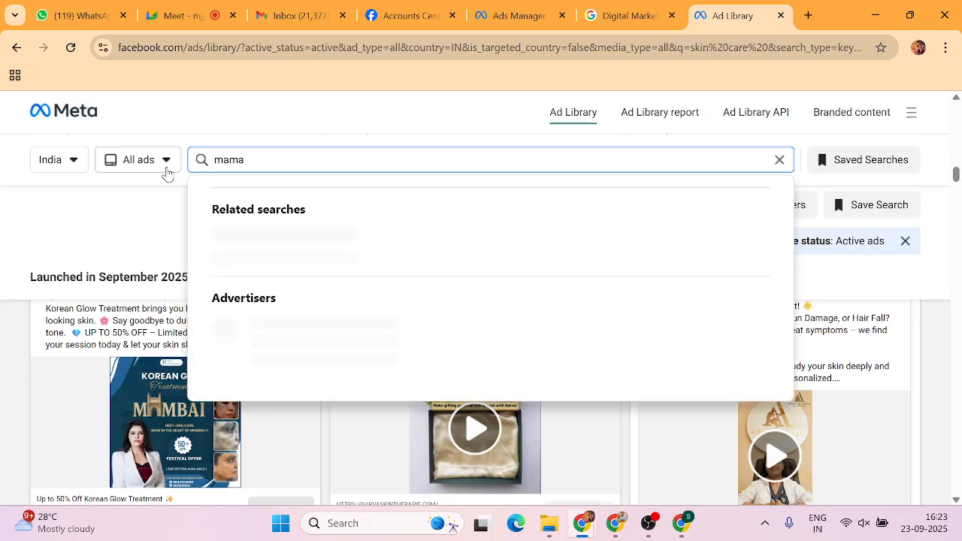
{"action": "type", "text": "earth"}
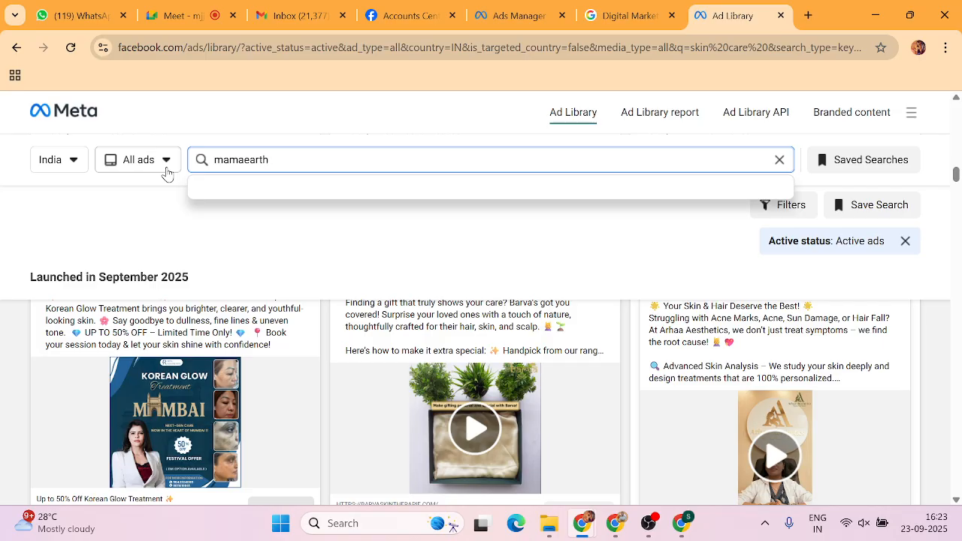
{"action": "left_click", "coordinate": [242, 164]}
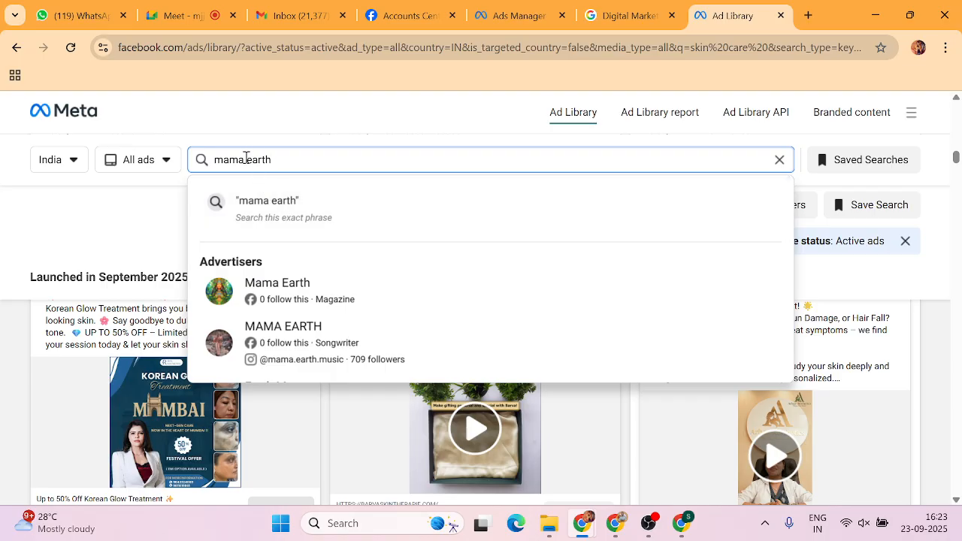
{"action": "left_click", "coordinate": [247, 160]}
{"action": "key", "text": "BackSpace"}
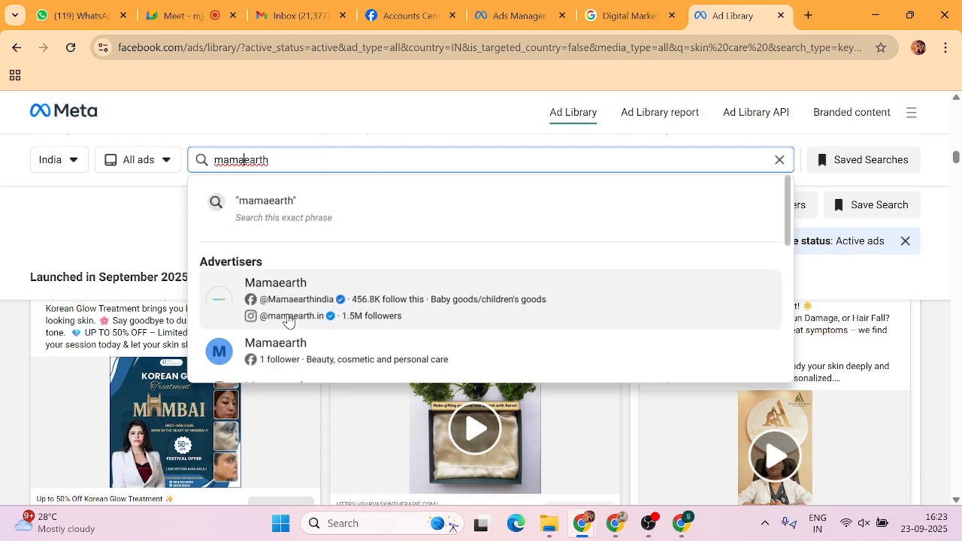
{"action": "left_click", "coordinate": [272, 287]}
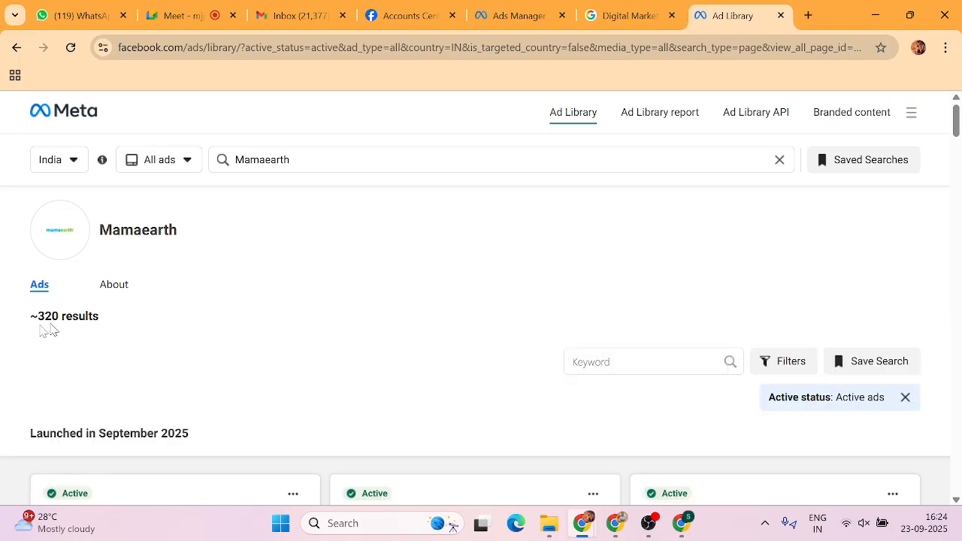
{"action": "left_click_drag", "start_coordinate": [19, 314], "coordinate": [254, 314]}
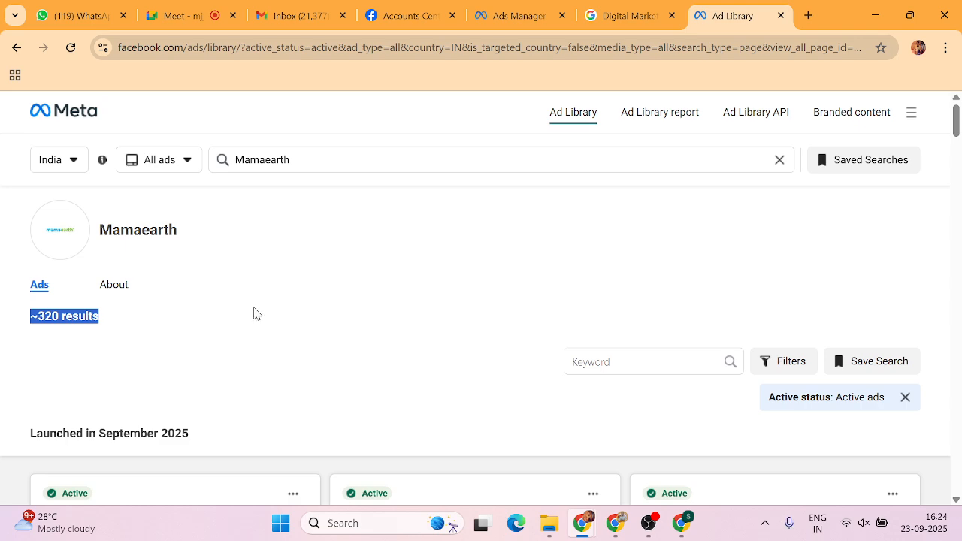
{"action": "scroll", "coordinate": [344, 300], "scroll_direction": "down", "scroll_amount": 3}
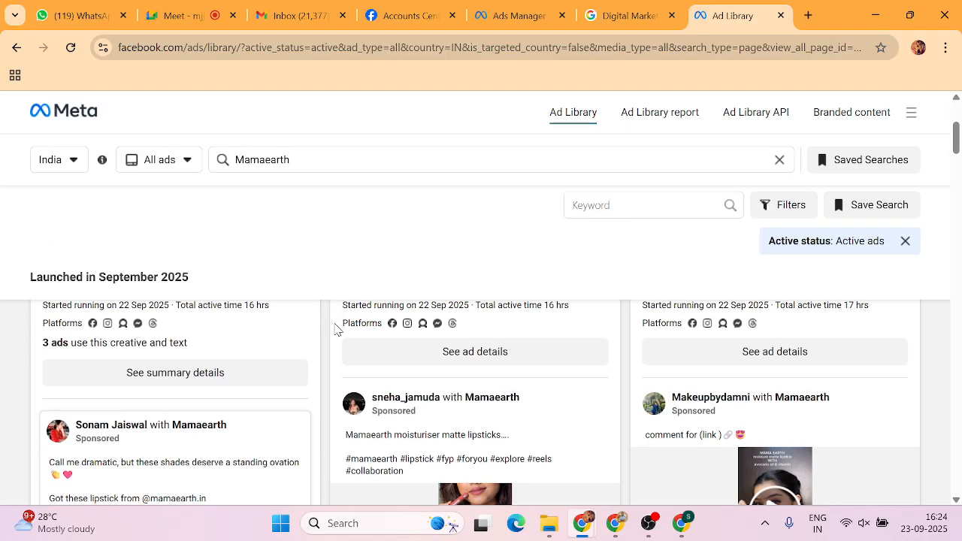
{"action": "scroll", "coordinate": [334, 330], "scroll_direction": "up", "scroll_amount": 1}
{"action": "scroll", "coordinate": [333, 329], "scroll_direction": "down", "scroll_amount": 1}
{"action": "scroll", "coordinate": [329, 442], "scroll_direction": "down", "scroll_amount": 2}
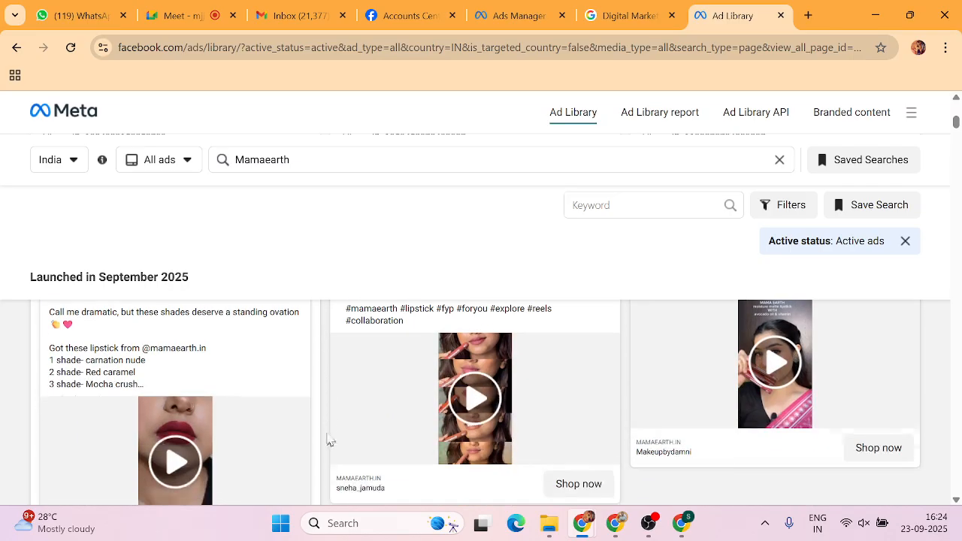
{"action": "scroll", "coordinate": [329, 423], "scroll_direction": "down", "scroll_amount": 5}
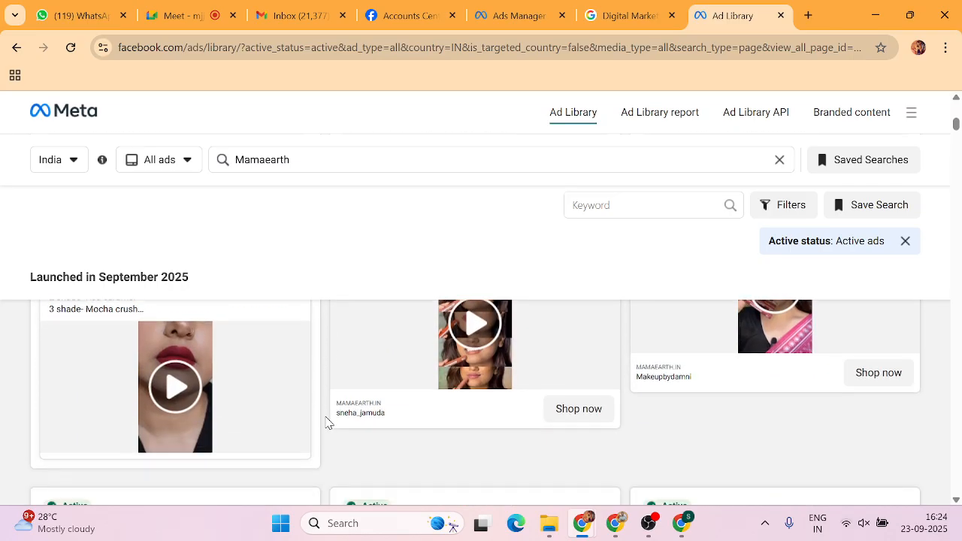
{"action": "scroll", "coordinate": [329, 423], "scroll_direction": "down", "scroll_amount": 3}
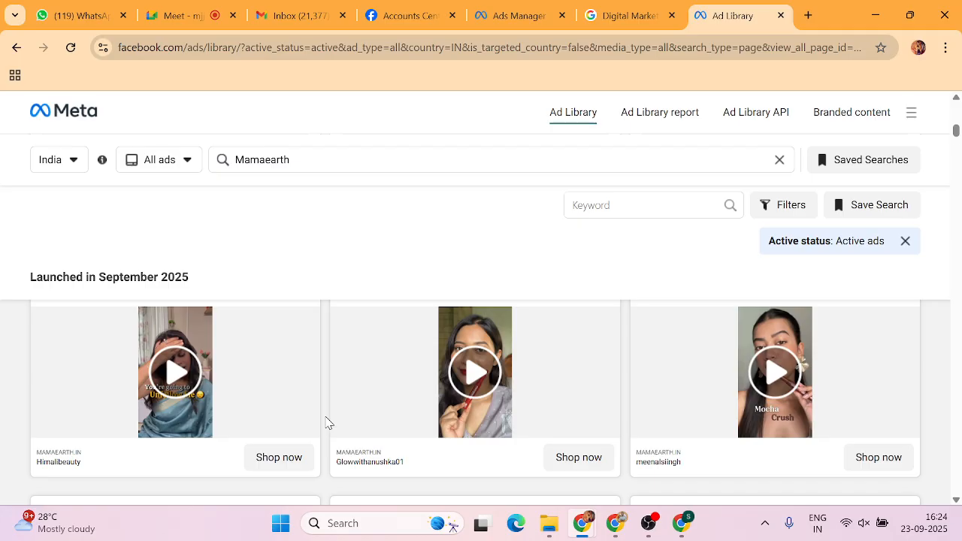
{"action": "scroll", "coordinate": [329, 424], "scroll_direction": "down", "scroll_amount": 1}
{"action": "scroll", "coordinate": [328, 423], "scroll_direction": "down", "scroll_amount": 5}
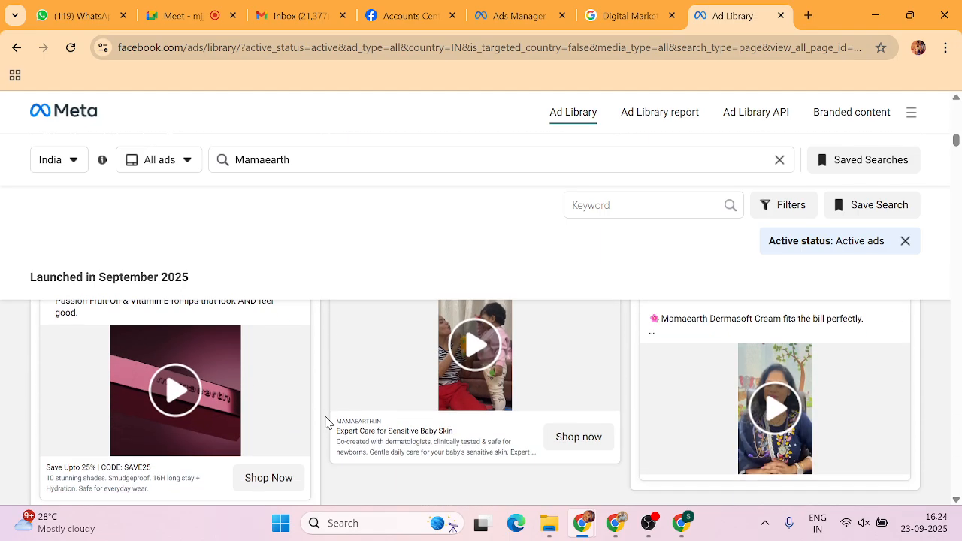
{"action": "scroll", "coordinate": [328, 423], "scroll_direction": "down", "scroll_amount": 2}
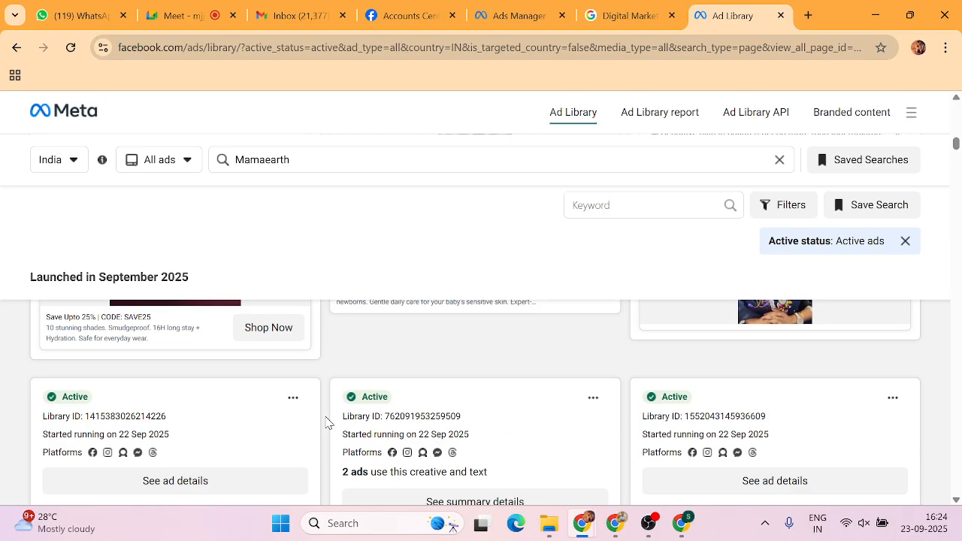
{"action": "scroll", "coordinate": [326, 423], "scroll_direction": "up", "scroll_amount": 2}
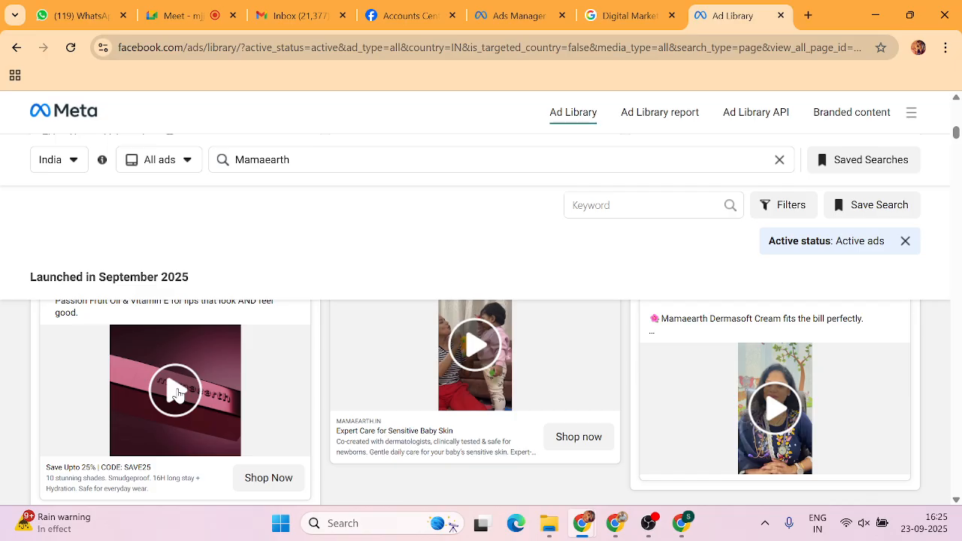
{"action": "scroll", "coordinate": [322, 376], "scroll_direction": "down", "scroll_amount": 2}
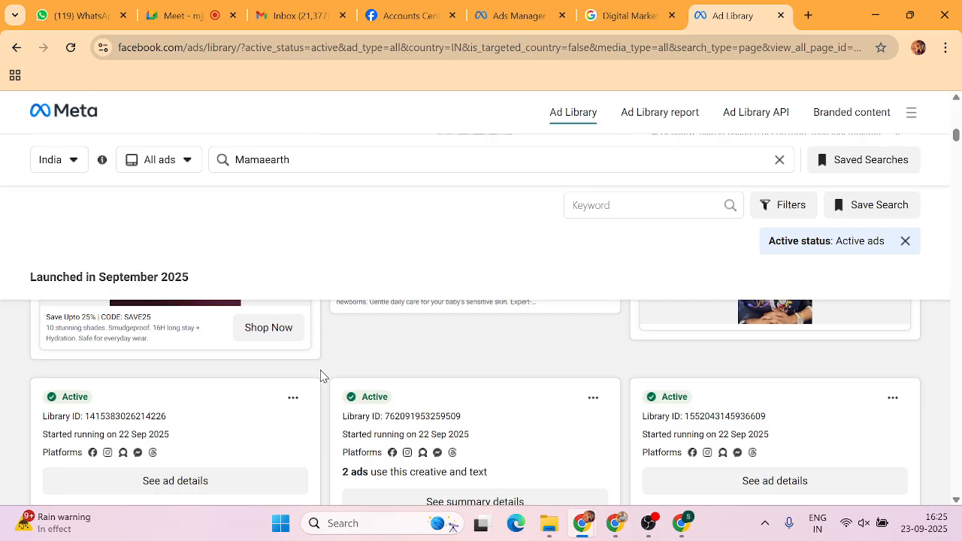
{"action": "scroll", "coordinate": [321, 376], "scroll_direction": "down", "scroll_amount": 4}
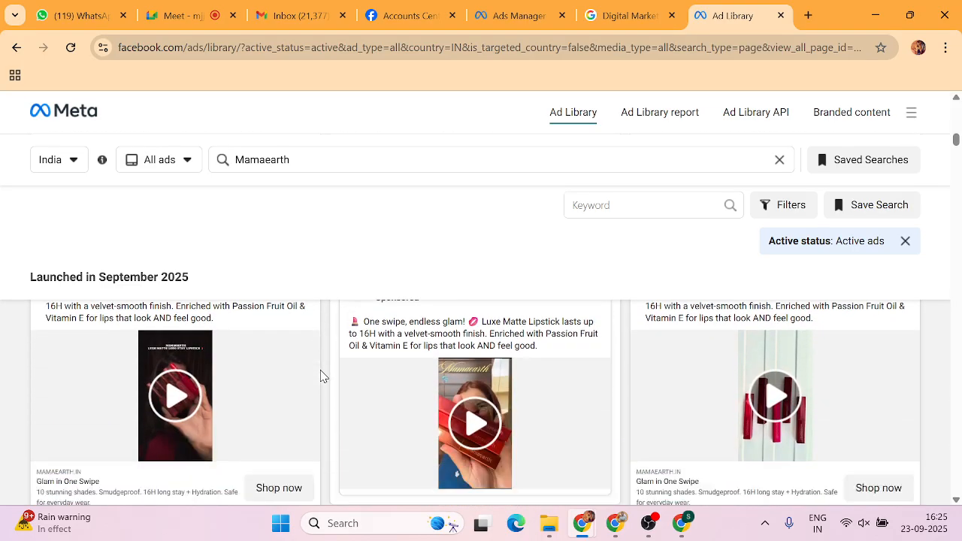
{"action": "scroll", "coordinate": [322, 376], "scroll_direction": "down", "scroll_amount": 1}
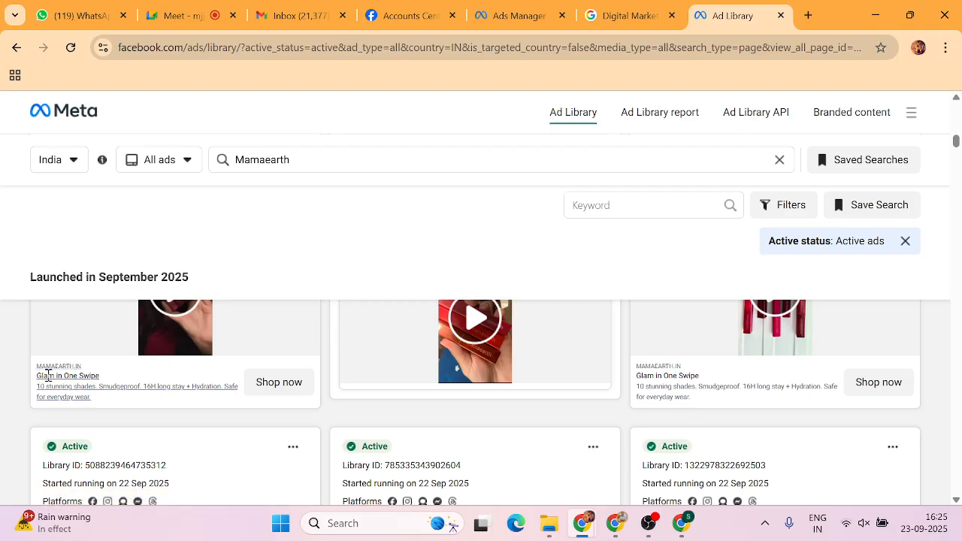
{"action": "left_click_drag", "start_coordinate": [37, 375], "coordinate": [106, 409]}
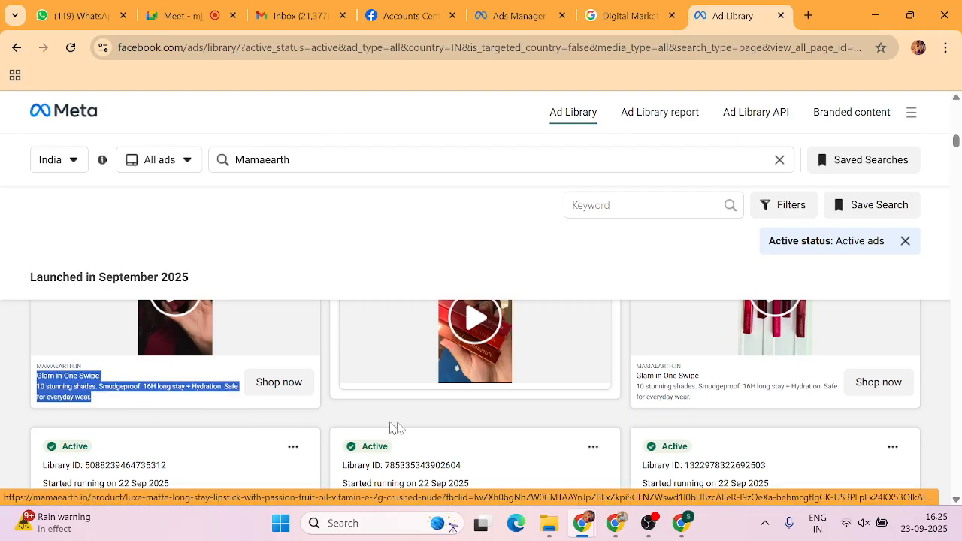
{"action": "left_click_drag", "start_coordinate": [636, 364], "coordinate": [634, 414]}
{"action": "left_click", "coordinate": [624, 424]}
{"action": "scroll", "coordinate": [623, 423], "scroll_direction": "down", "scroll_amount": 3}
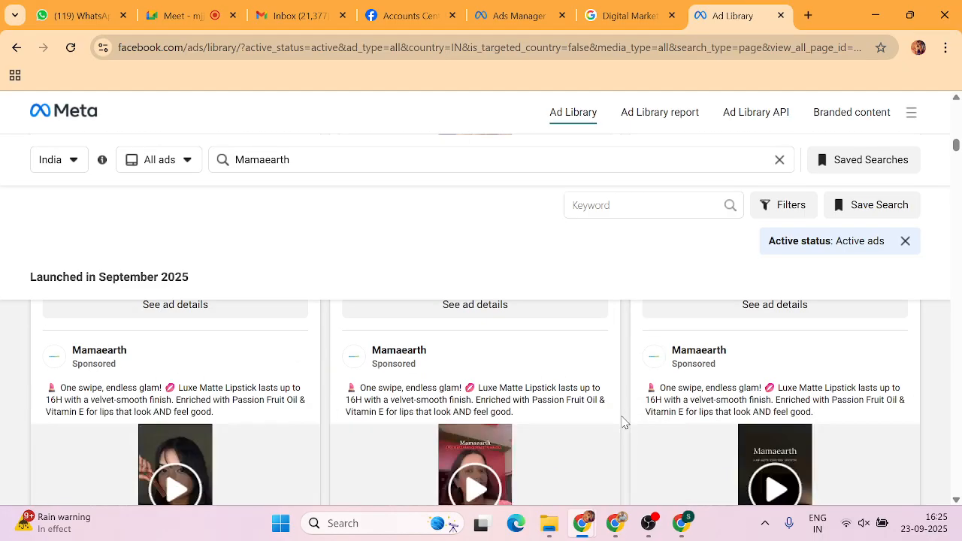
{"action": "scroll", "coordinate": [622, 423], "scroll_direction": "down", "scroll_amount": 2}
{"action": "scroll", "coordinate": [622, 423], "scroll_direction": "up", "scroll_amount": 2}
{"action": "left_click_drag", "start_coordinate": [344, 388], "coordinate": [530, 421]}
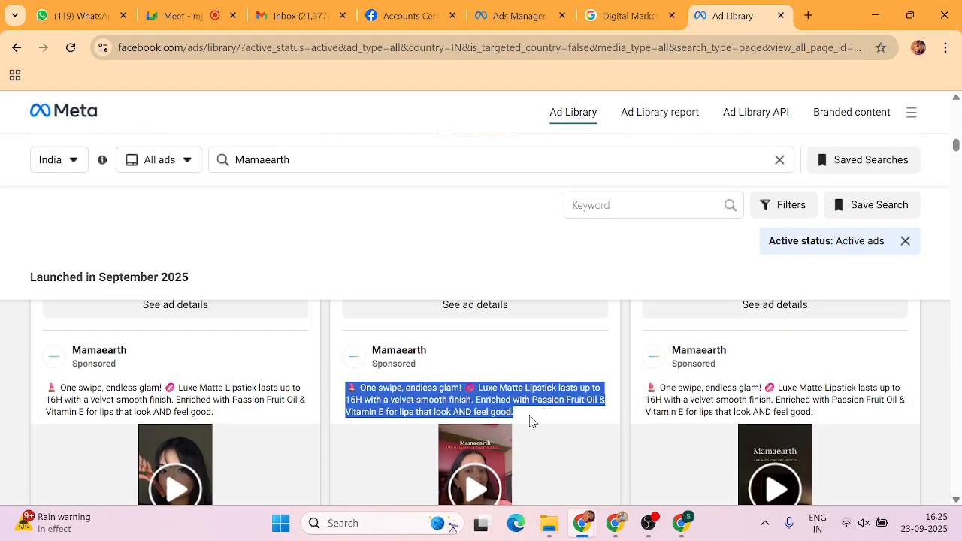
{"action": "left_click", "coordinate": [627, 378]}
{"action": "scroll", "coordinate": [627, 379], "scroll_direction": "up", "scroll_amount": 2}
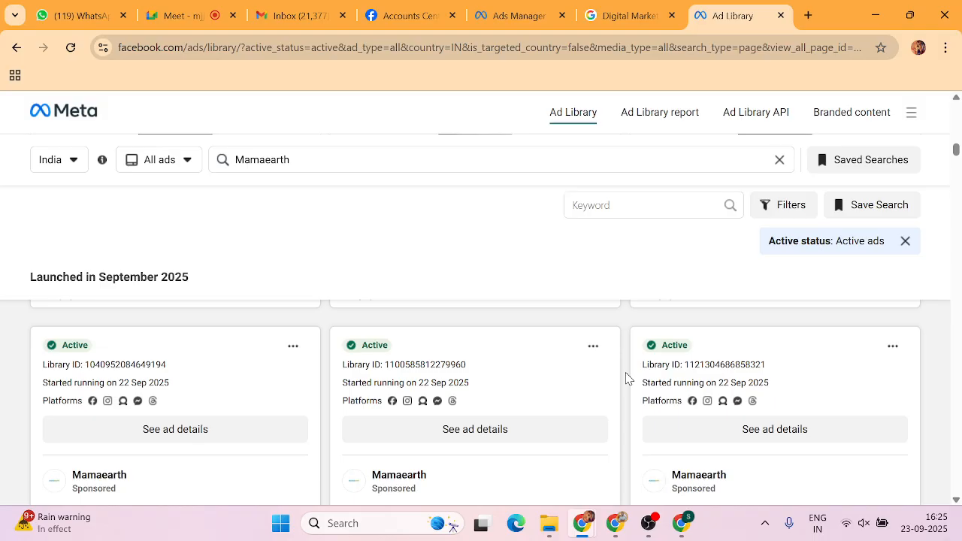
{"action": "scroll", "coordinate": [626, 378], "scroll_direction": "down", "scroll_amount": 4}
{"action": "scroll", "coordinate": [627, 379], "scroll_direction": "down", "scroll_amount": 10}
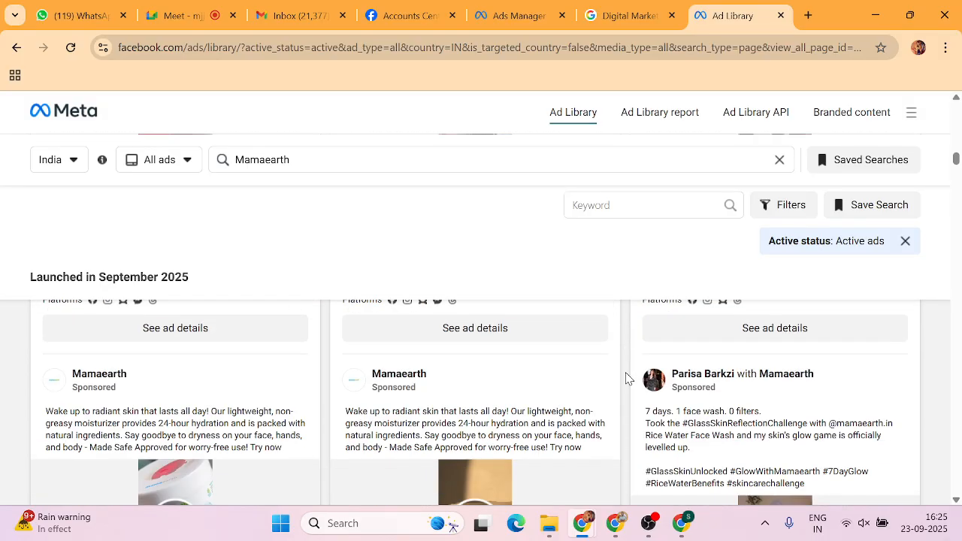
{"action": "scroll", "coordinate": [628, 378], "scroll_direction": "up", "scroll_amount": 1}
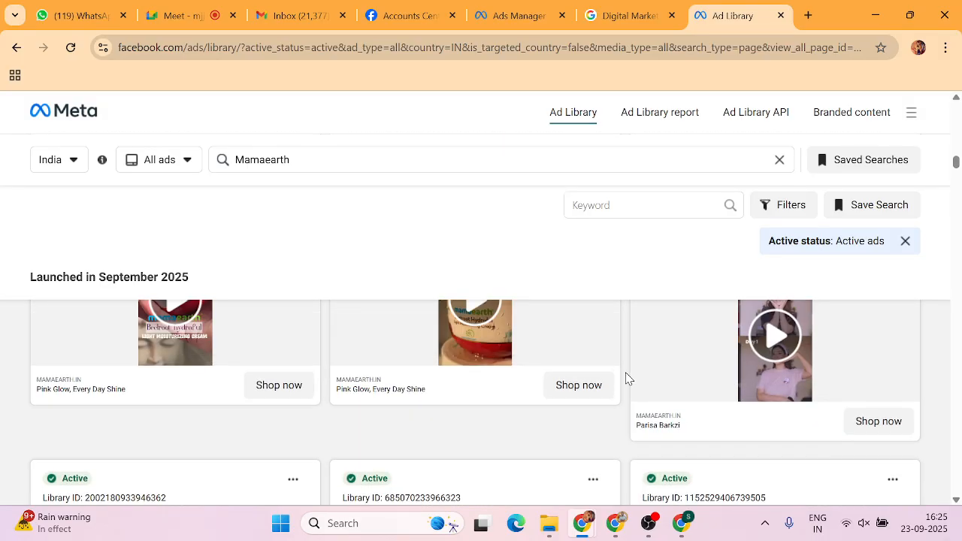
{"action": "scroll", "coordinate": [628, 378], "scroll_direction": "down", "scroll_amount": 5}
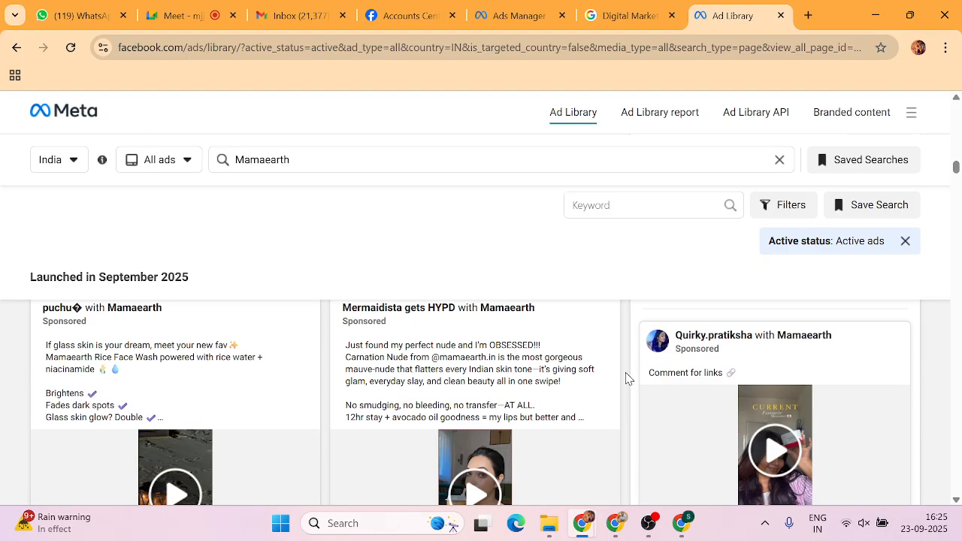
{"action": "left_click_drag", "start_coordinate": [331, 153], "coordinate": [224, 169]}
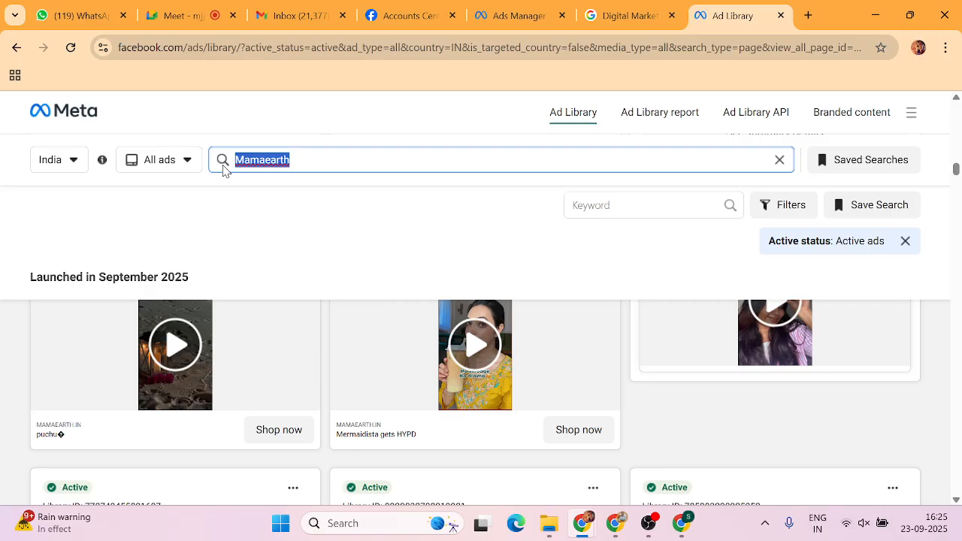
Search the Ad Library for 'raheja lunaris' to list its active ads in India.
{"action": "type", "text": "k"}
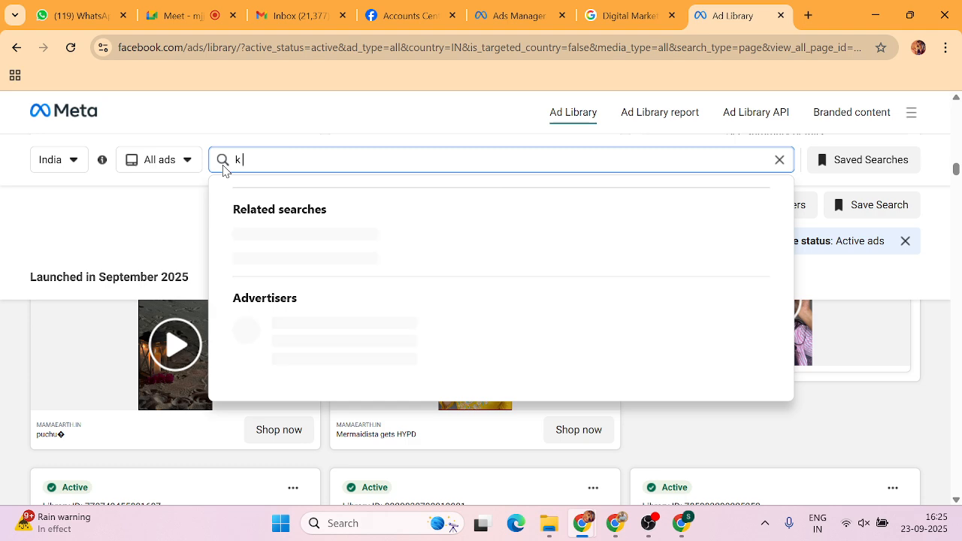
{"action": "key", "text": "BackSpace"}
{"action": "type", "text": "r"}
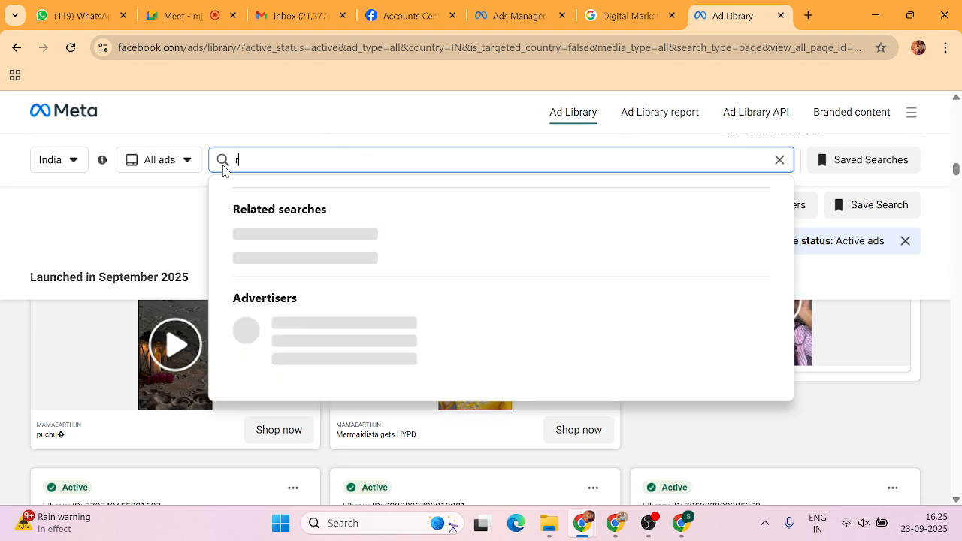
{"action": "type", "text": "aheja lunaris"}
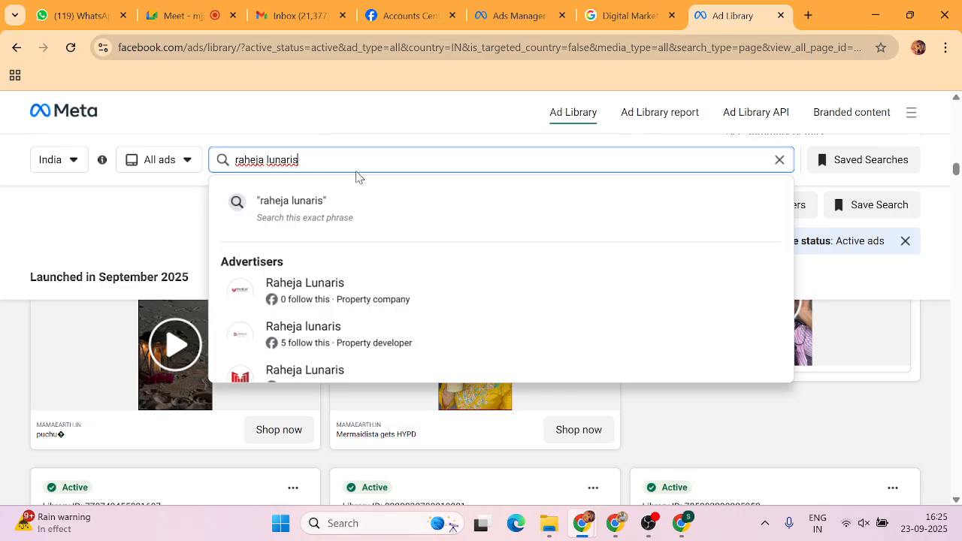
{"action": "key", "text": "Return"}
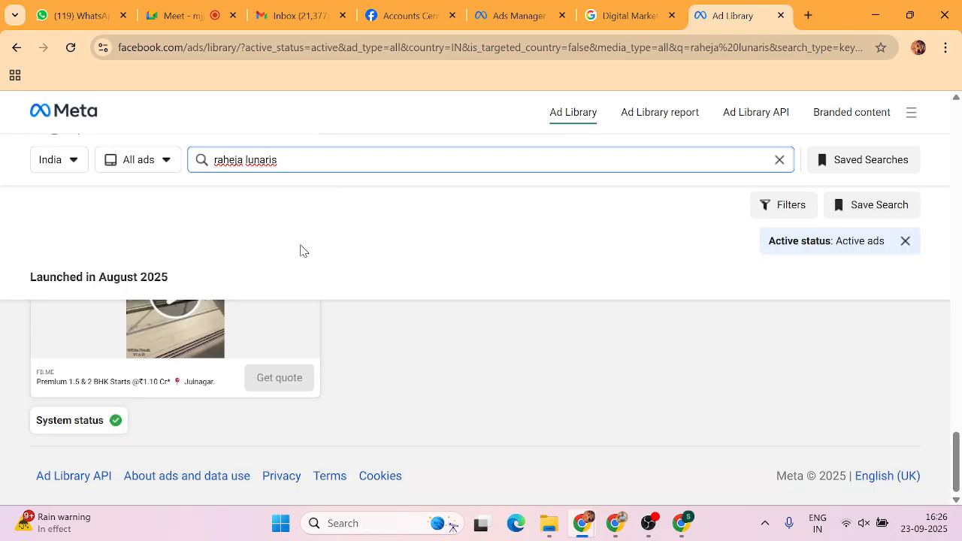
{"action": "scroll", "coordinate": [367, 391], "scroll_direction": "up", "scroll_amount": 8}
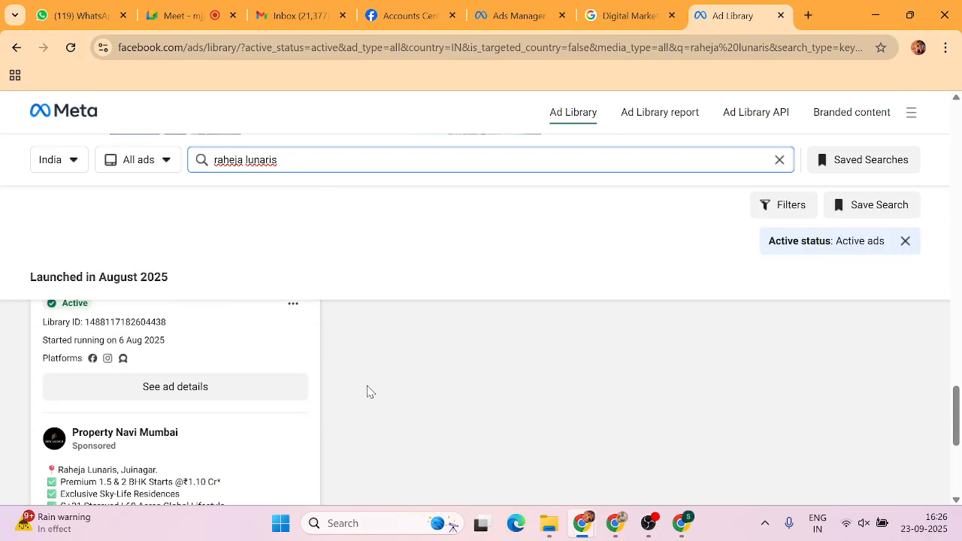
{"action": "scroll", "coordinate": [368, 391], "scroll_direction": "up", "scroll_amount": 10}
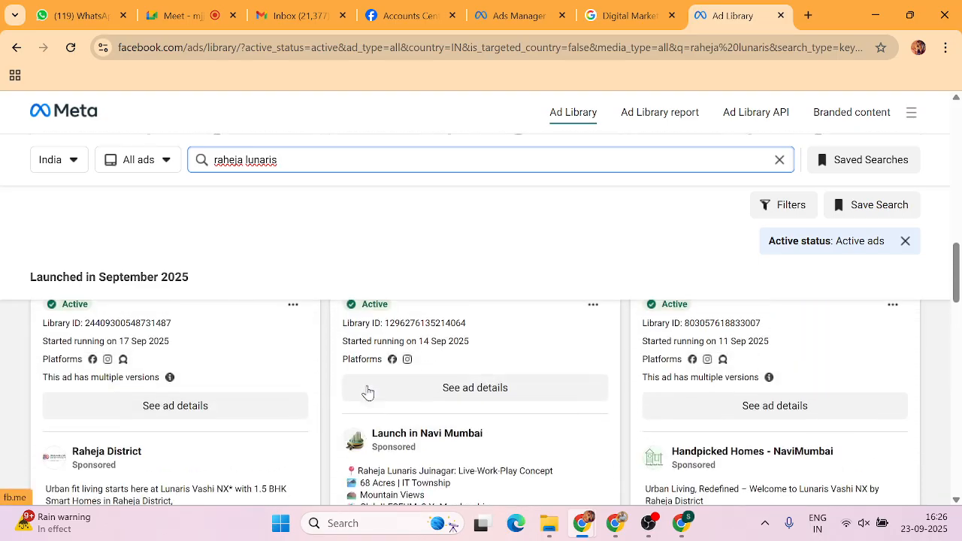
{"action": "scroll", "coordinate": [368, 386], "scroll_direction": "up", "scroll_amount": 5}
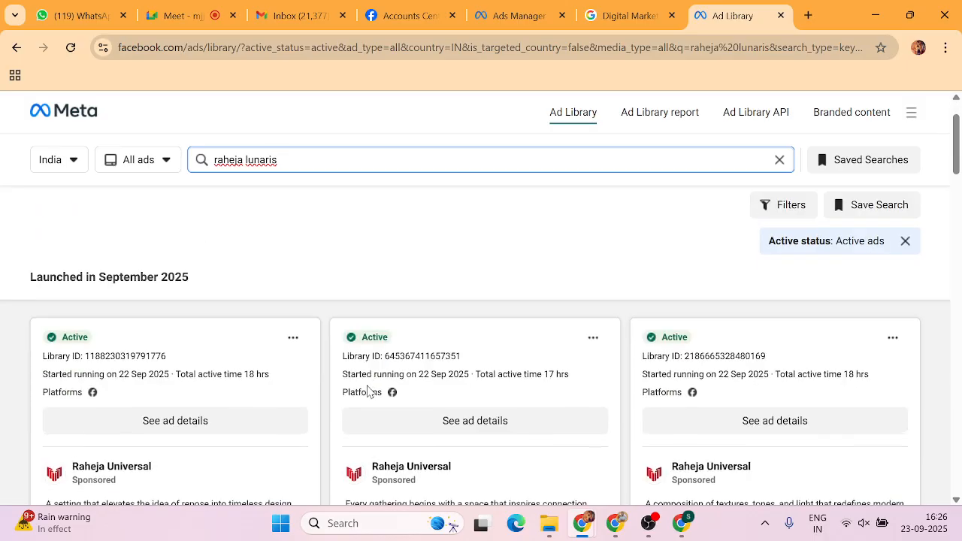
{"action": "scroll", "coordinate": [311, 323], "scroll_direction": "down", "scroll_amount": 2}
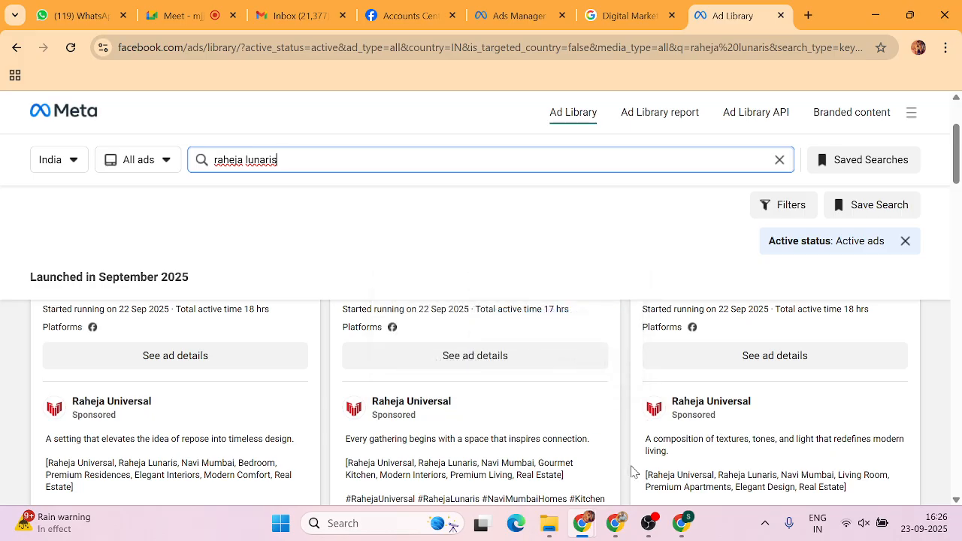
{"action": "scroll", "coordinate": [633, 471], "scroll_direction": "down", "scroll_amount": 2}
{"action": "scroll", "coordinate": [631, 471], "scroll_direction": "down", "scroll_amount": 1}
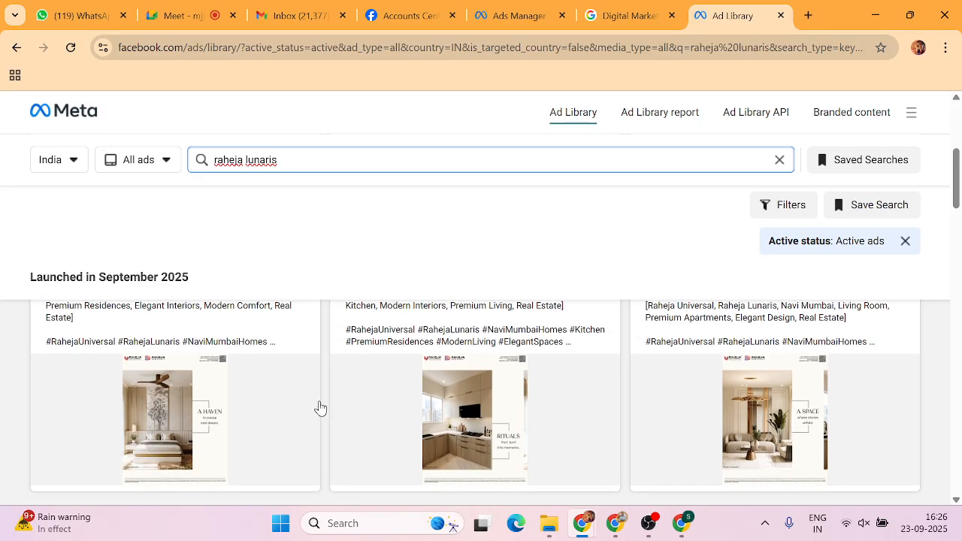
{"action": "scroll", "coordinate": [320, 407], "scroll_direction": "down", "scroll_amount": 1}
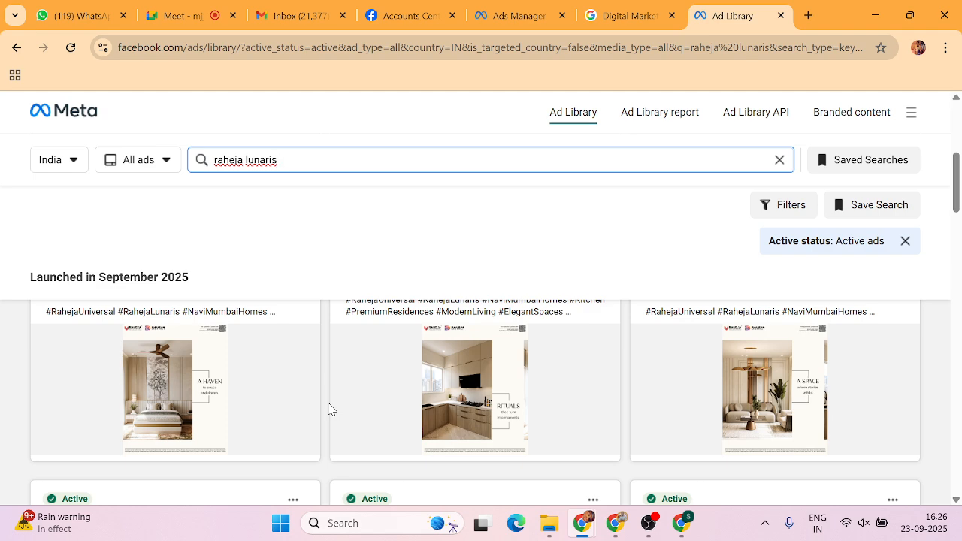
{"action": "scroll", "coordinate": [329, 409], "scroll_direction": "down", "scroll_amount": 1}
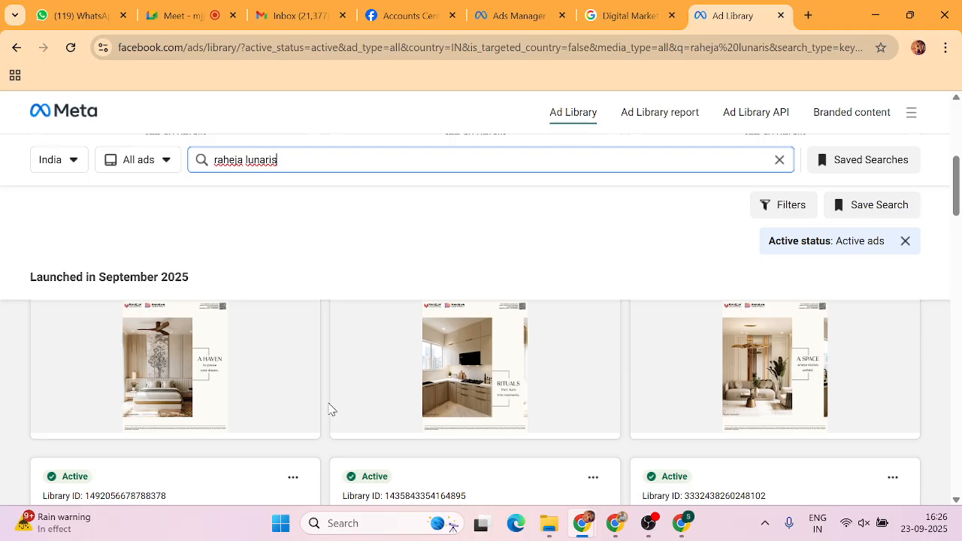
{"action": "scroll", "coordinate": [329, 409], "scroll_direction": "up", "scroll_amount": 1}
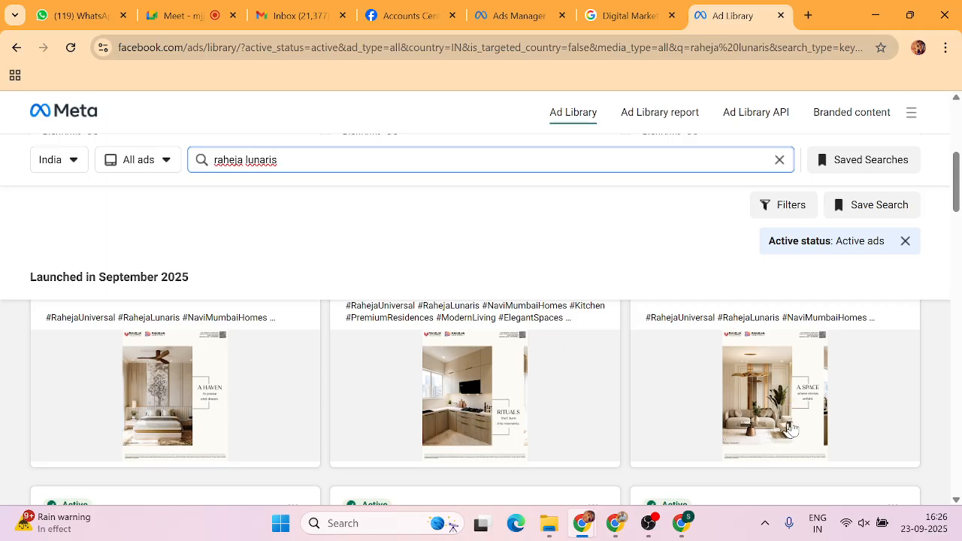
{"action": "scroll", "coordinate": [633, 407], "scroll_direction": "down", "scroll_amount": 10}
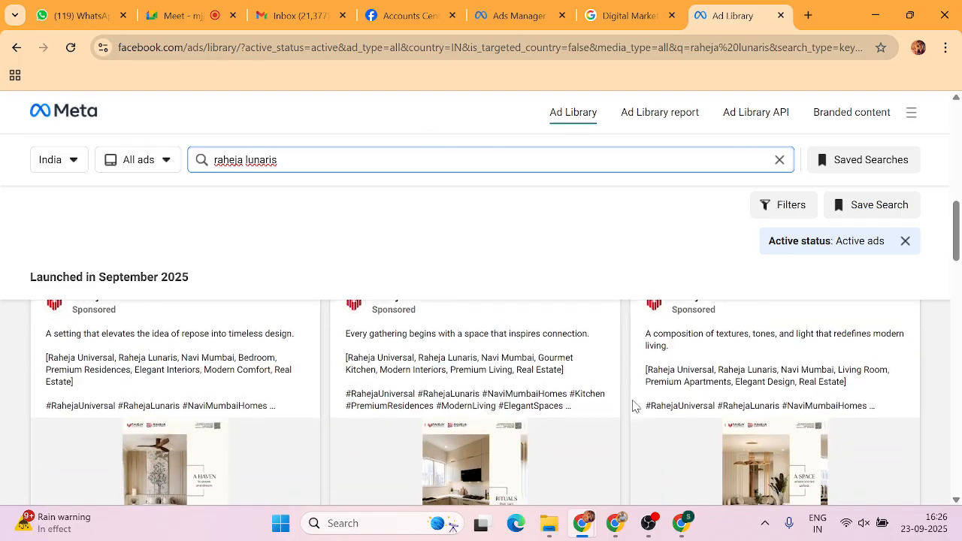
{"action": "scroll", "coordinate": [633, 406], "scroll_direction": "down", "scroll_amount": 5}
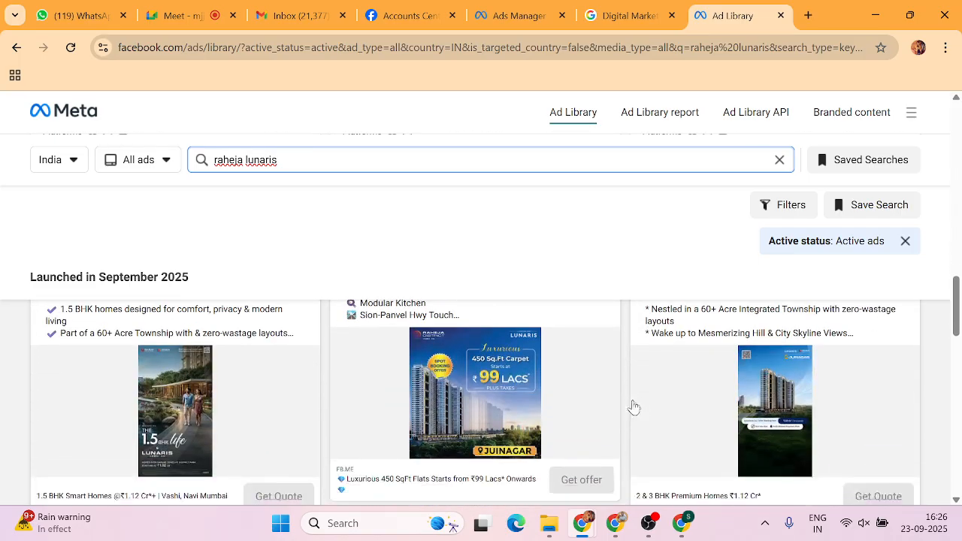
{"action": "scroll", "coordinate": [633, 407], "scroll_direction": "up", "scroll_amount": 2}
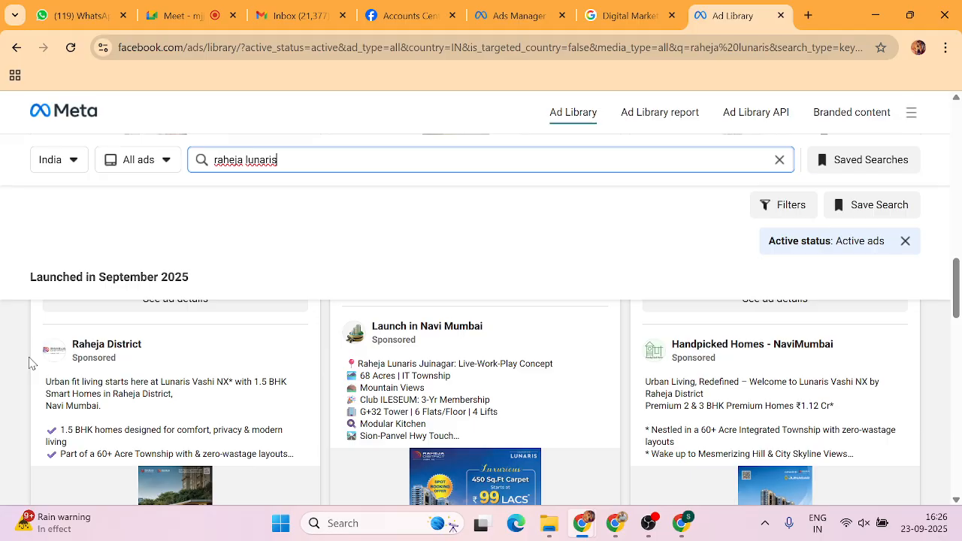
{"action": "scroll", "coordinate": [319, 398], "scroll_direction": "down", "scroll_amount": 2}
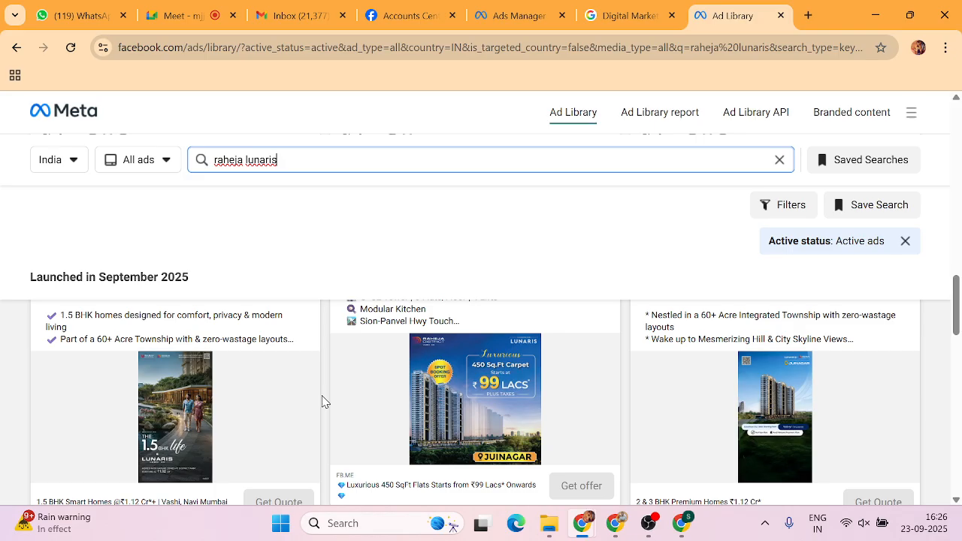
{"action": "scroll", "coordinate": [323, 402], "scroll_direction": "down", "scroll_amount": 3}
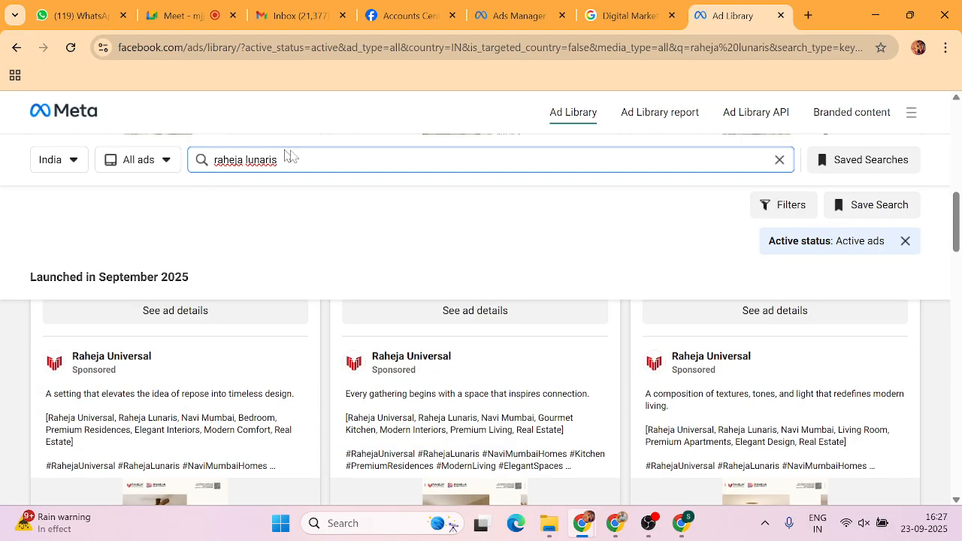
Replace the search with 'BMW' and open the BMW advertiser page, showing 0 active ads.
{"action": "left_click", "coordinate": [308, 161]}
{"action": "key", "text": "BackSpace"}
{"action": "key", "text": "BackSpace"}
{"action": "key", "text": "BackSpace"}
{"action": "key", "text": "BackSpace"}
{"action": "key", "text": "BackSpace"}
{"action": "key", "text": "BackSpace"}
{"action": "key", "text": "BackSpace"}
{"action": "key", "text": "BackSpace"}
{"action": "key", "text": "BackSpace"}
{"action": "key", "text": "BackSpace"}
{"action": "key", "text": "BackSpace"}
{"action": "key", "text": "BackSpace"}
{"action": "key", "text": "BackSpace"}
{"action": "key", "text": "BackSpace"}
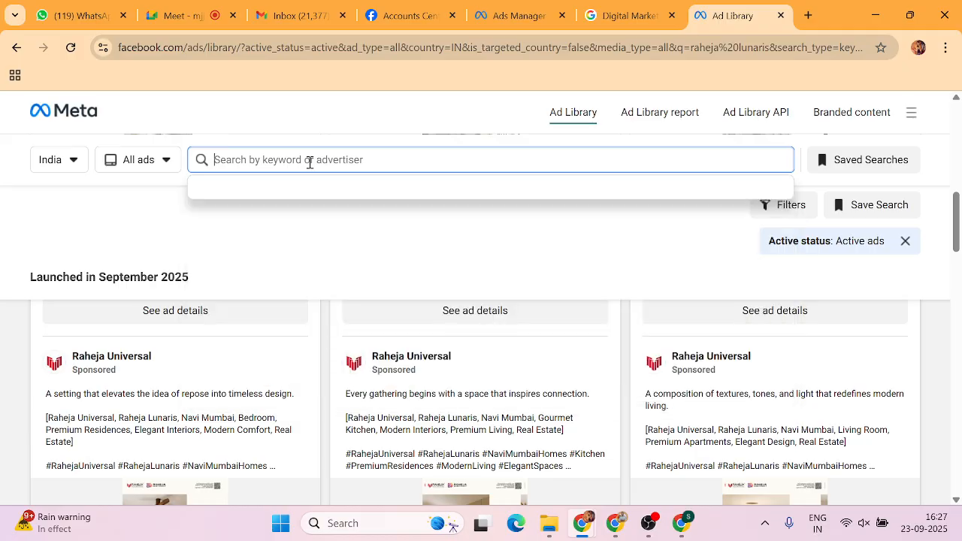
{"action": "type", "text": "BMW"}
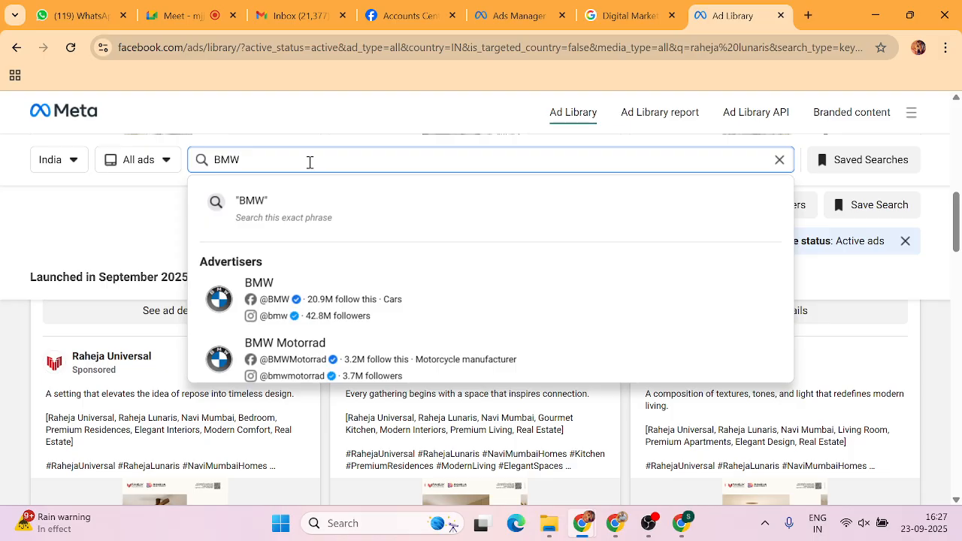
{"action": "left_click", "coordinate": [275, 302]}
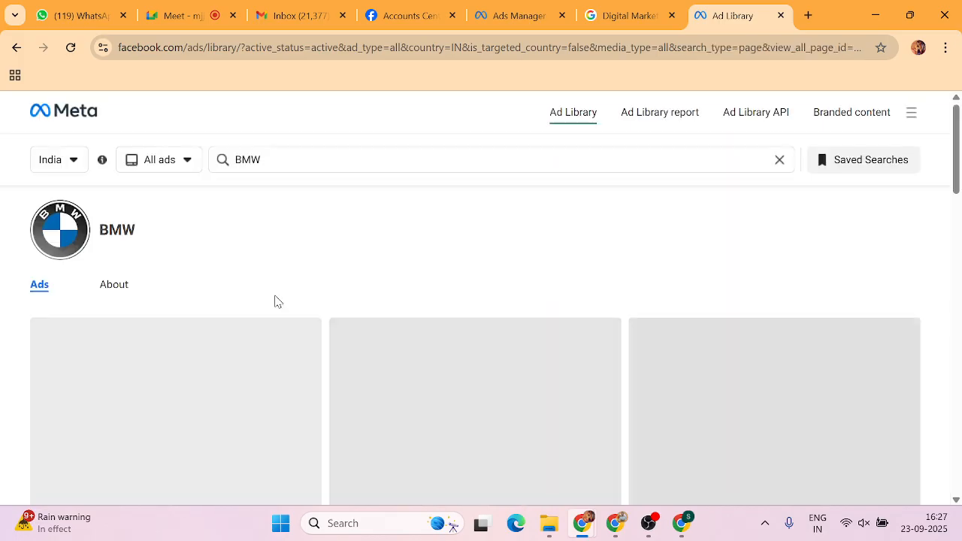
{"action": "scroll", "coordinate": [275, 301], "scroll_direction": "down", "scroll_amount": 1}
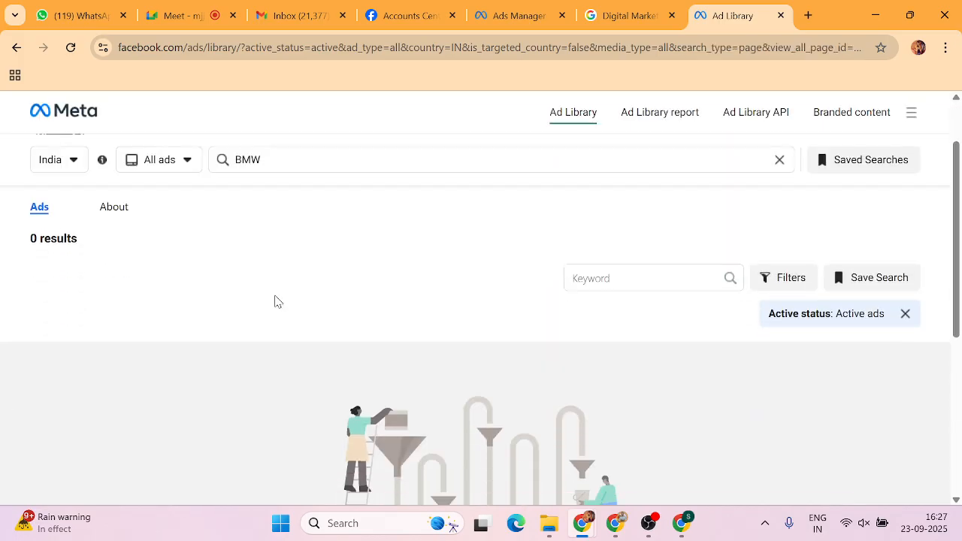
{"action": "scroll", "coordinate": [152, 291], "scroll_direction": "down", "scroll_amount": 1}
{"action": "scroll", "coordinate": [153, 293], "scroll_direction": "up", "scroll_amount": 1}
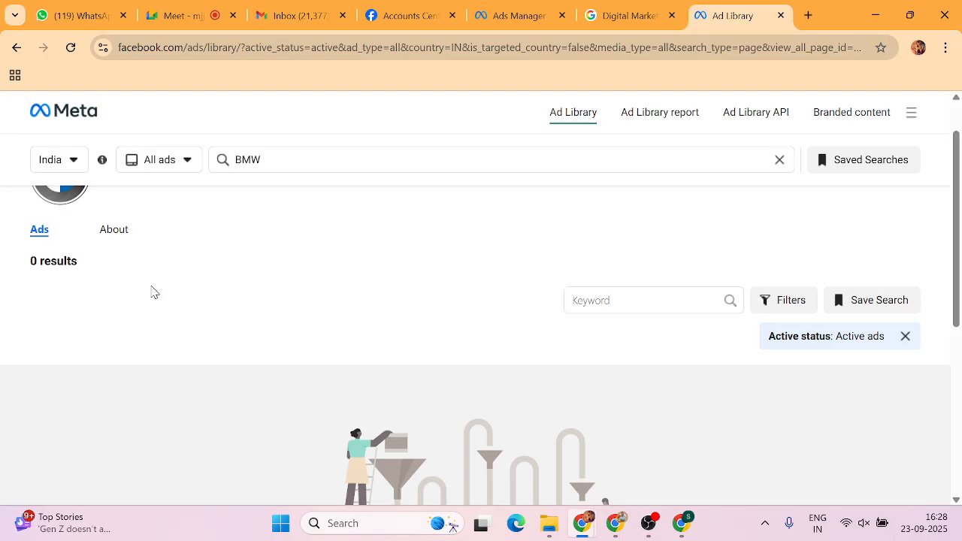
{"action": "scroll", "coordinate": [151, 291], "scroll_direction": "up", "scroll_amount": 1}
Search 'BMW' again and choose BMW India from the suggestions, showing about 89 active ads.
{"action": "left_click", "coordinate": [288, 163]}
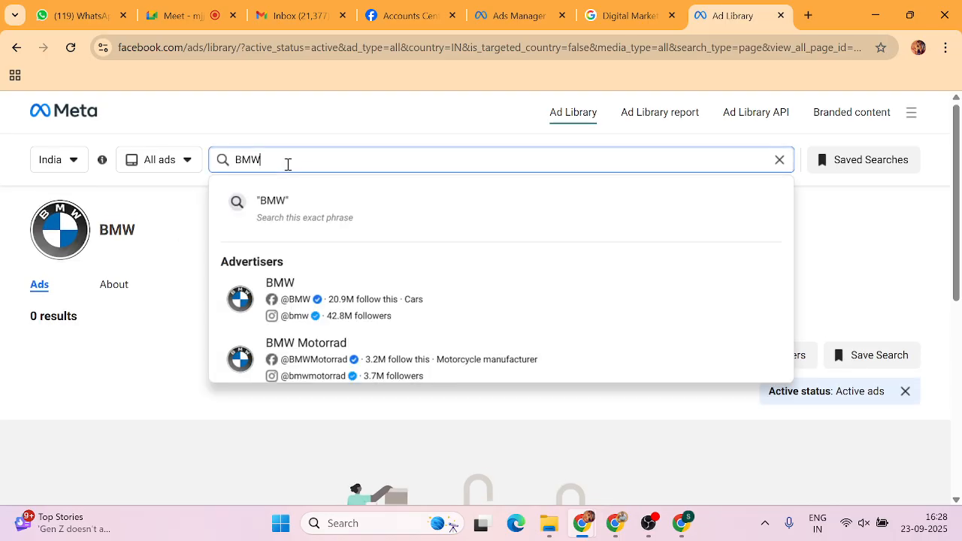
{"action": "key", "text": "BackSpace"}
{"action": "key", "text": "BackSpace"}
{"action": "key", "text": "BackSpace"}
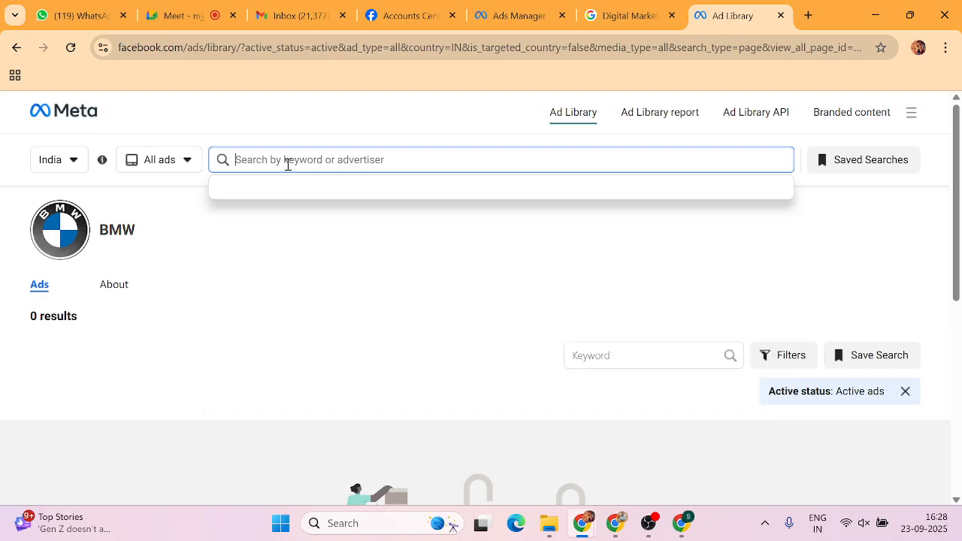
{"action": "type", "text": "BMW"}
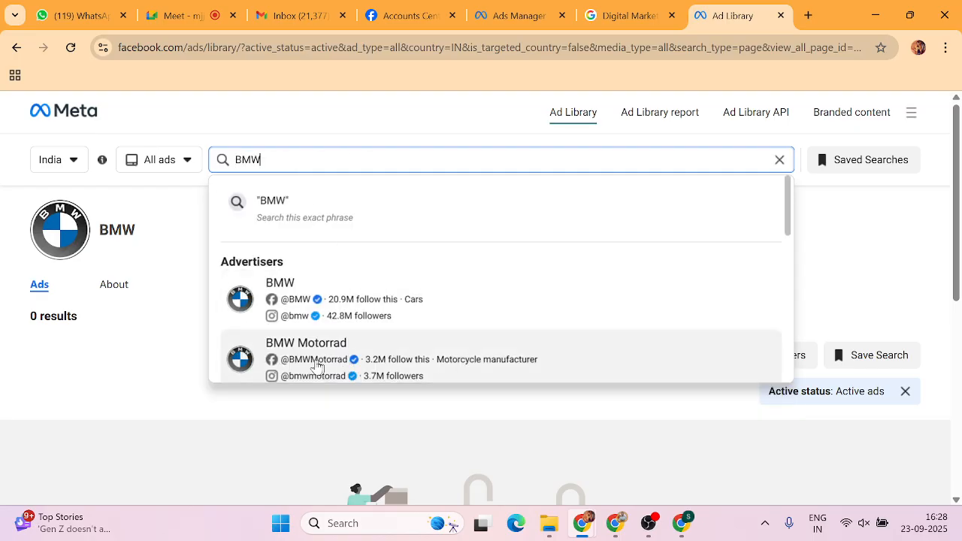
{"action": "scroll", "coordinate": [310, 345], "scroll_direction": "down", "scroll_amount": 1}
{"action": "scroll", "coordinate": [308, 334], "scroll_direction": "down", "scroll_amount": 2}
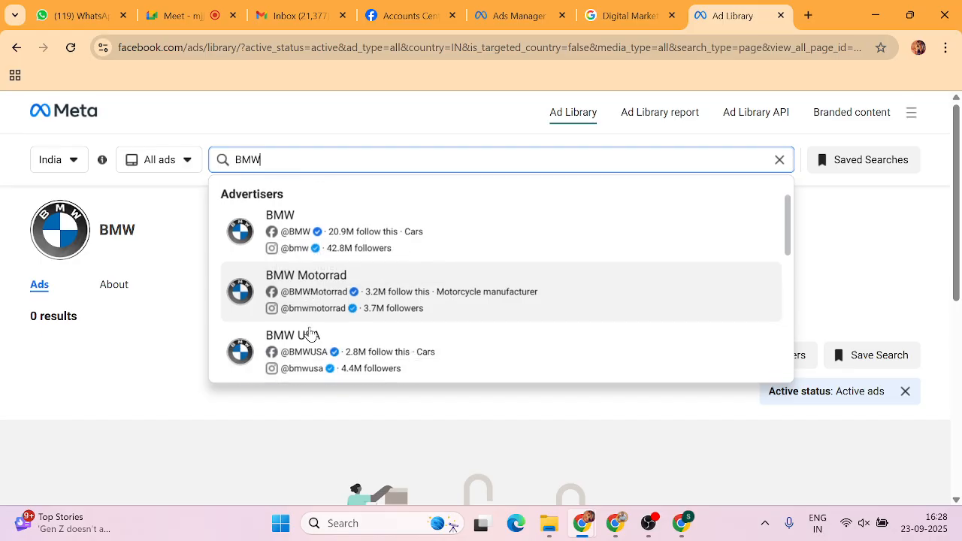
{"action": "scroll", "coordinate": [308, 334], "scroll_direction": "down", "scroll_amount": 1}
{"action": "scroll", "coordinate": [304, 347], "scroll_direction": "down", "scroll_amount": 1}
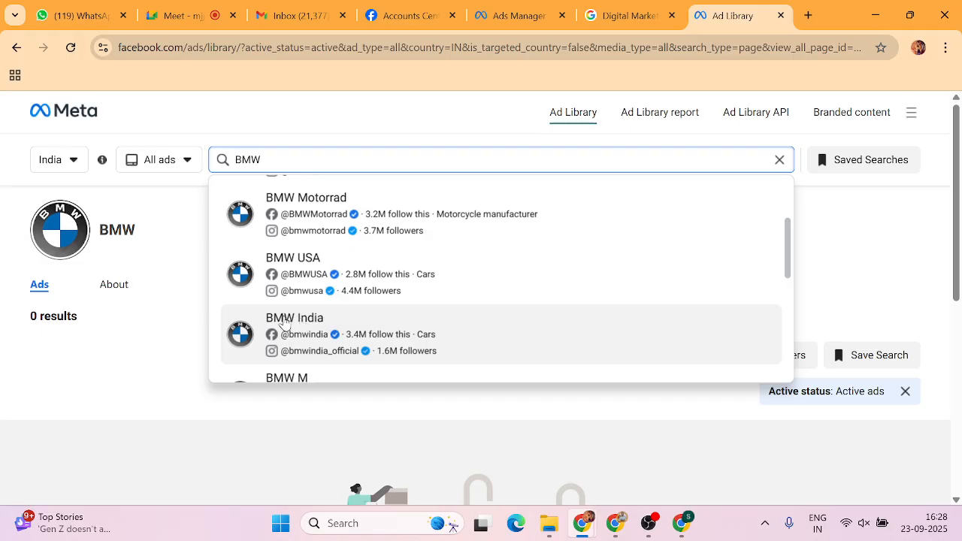
{"action": "scroll", "coordinate": [284, 323], "scroll_direction": "up", "scroll_amount": 4}
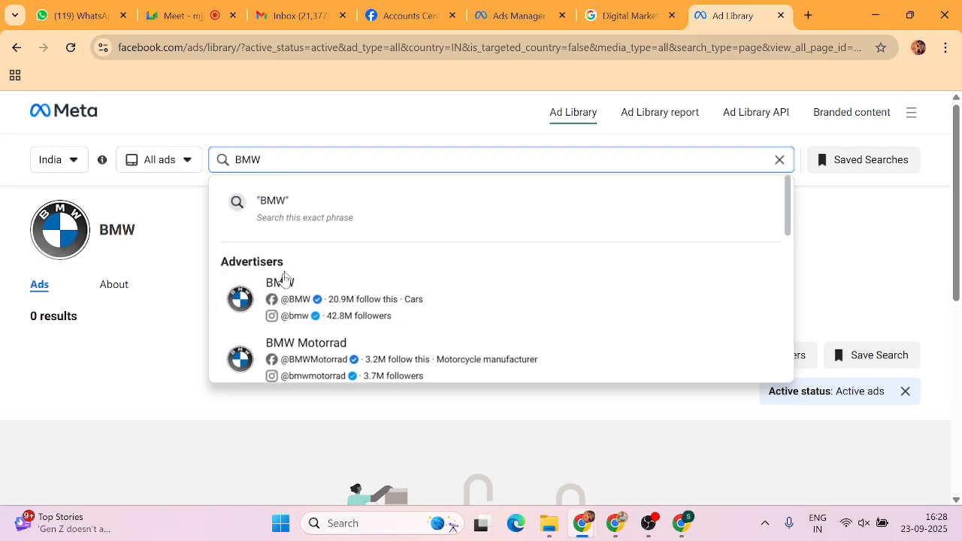
{"action": "scroll", "coordinate": [300, 295], "scroll_direction": "down", "scroll_amount": 1}
{"action": "scroll", "coordinate": [301, 296], "scroll_direction": "down", "scroll_amount": 1}
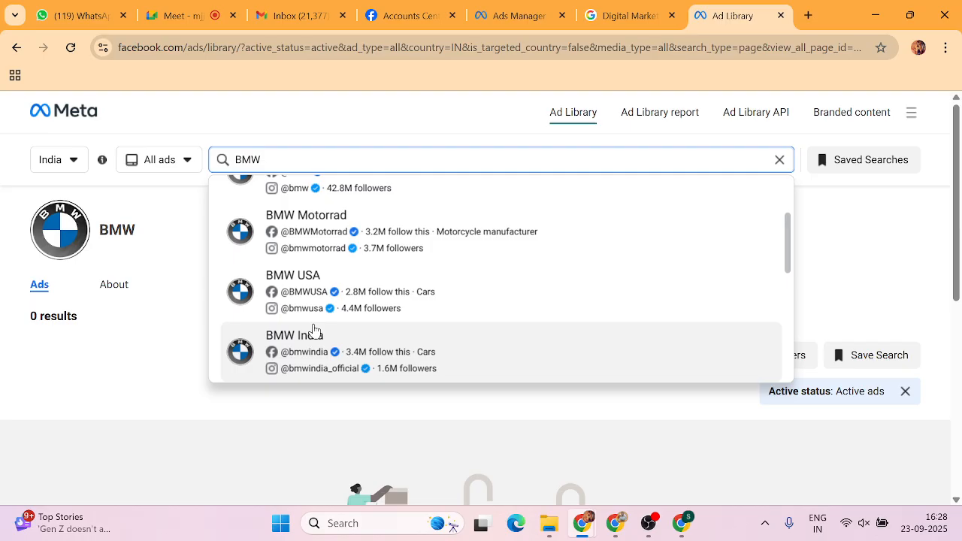
{"action": "scroll", "coordinate": [314, 333], "scroll_direction": "down", "scroll_amount": 1}
{"action": "left_click", "coordinate": [294, 311]}
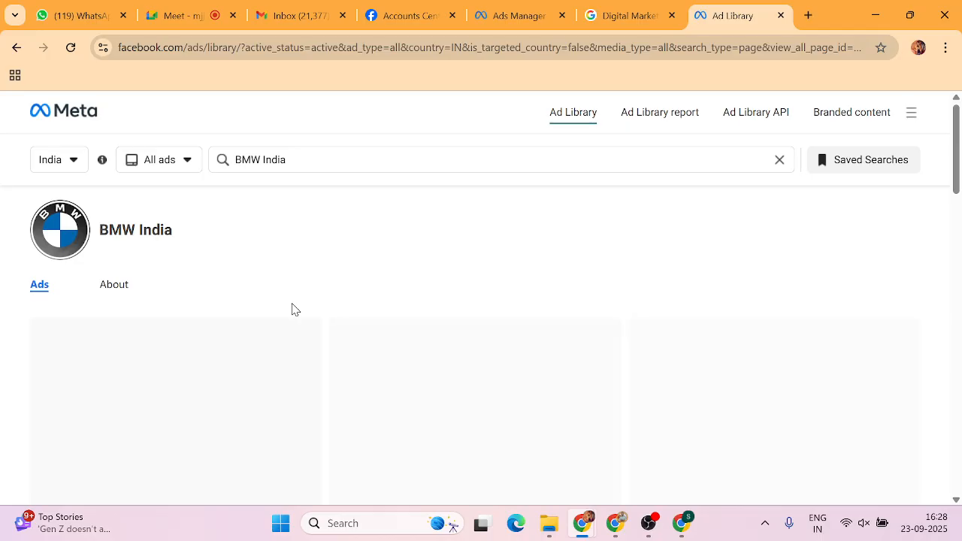
{"action": "scroll", "coordinate": [316, 323], "scroll_direction": "down", "scroll_amount": 1}
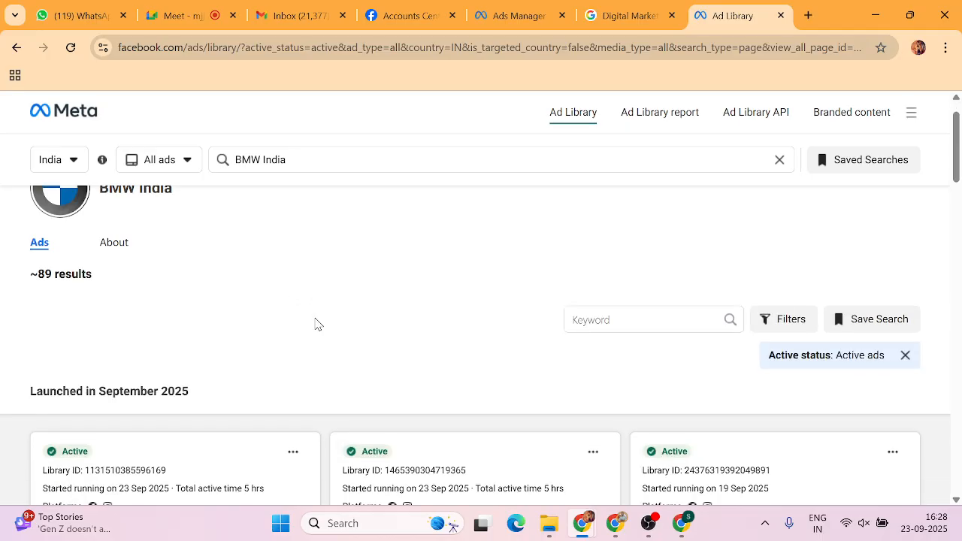
{"action": "scroll", "coordinate": [316, 323], "scroll_direction": "down", "scroll_amount": 2}
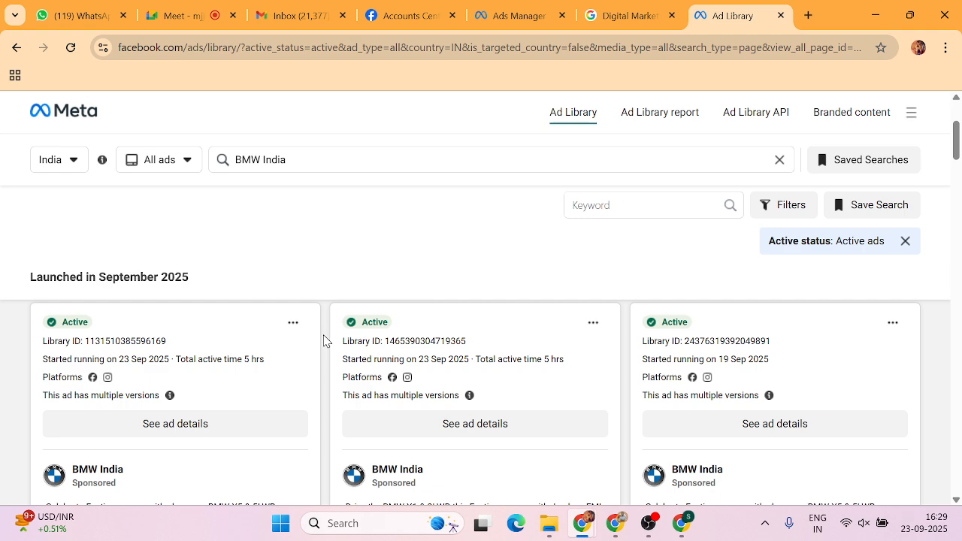
{"action": "scroll", "coordinate": [324, 342], "scroll_direction": "down", "scroll_amount": 3}
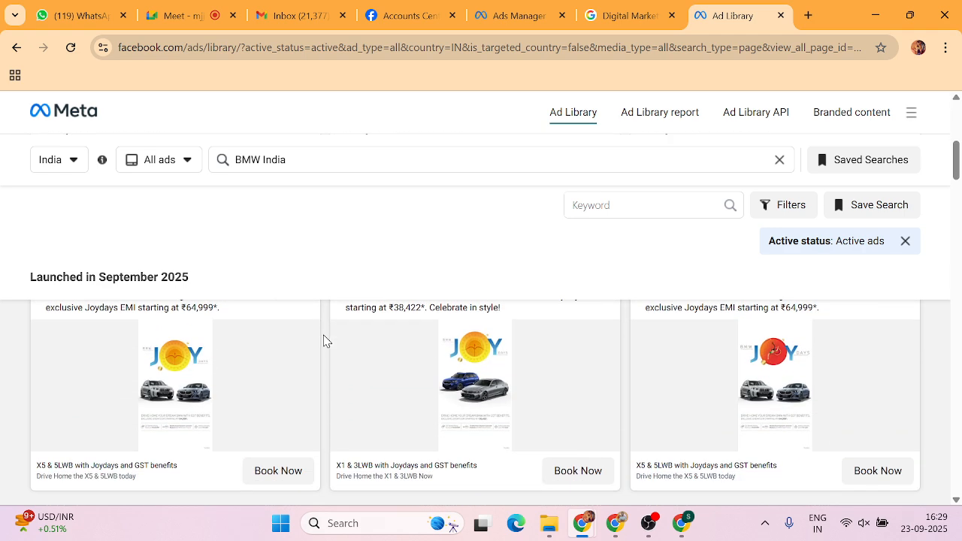
{"action": "scroll", "coordinate": [324, 341], "scroll_direction": "down", "scroll_amount": 8}
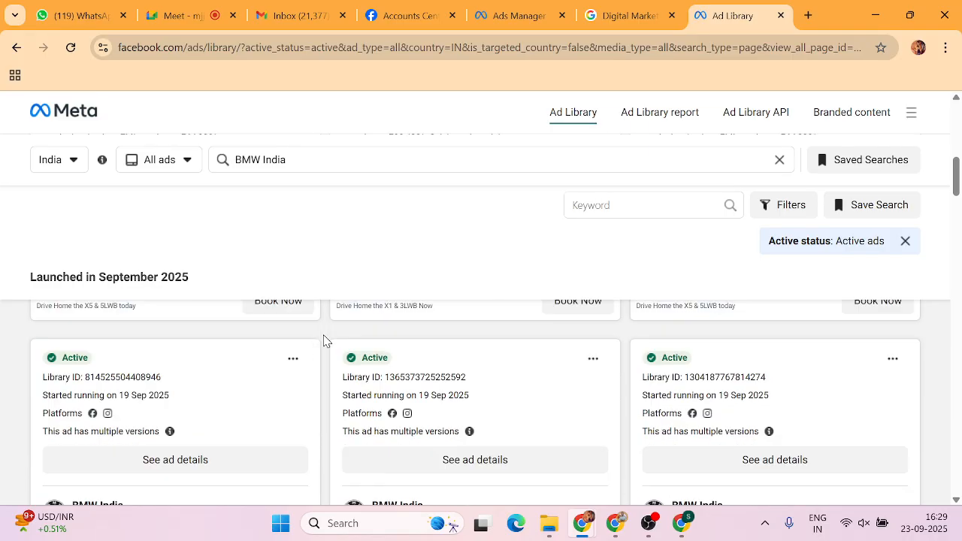
{"action": "scroll", "coordinate": [323, 341], "scroll_direction": "down", "scroll_amount": 8}
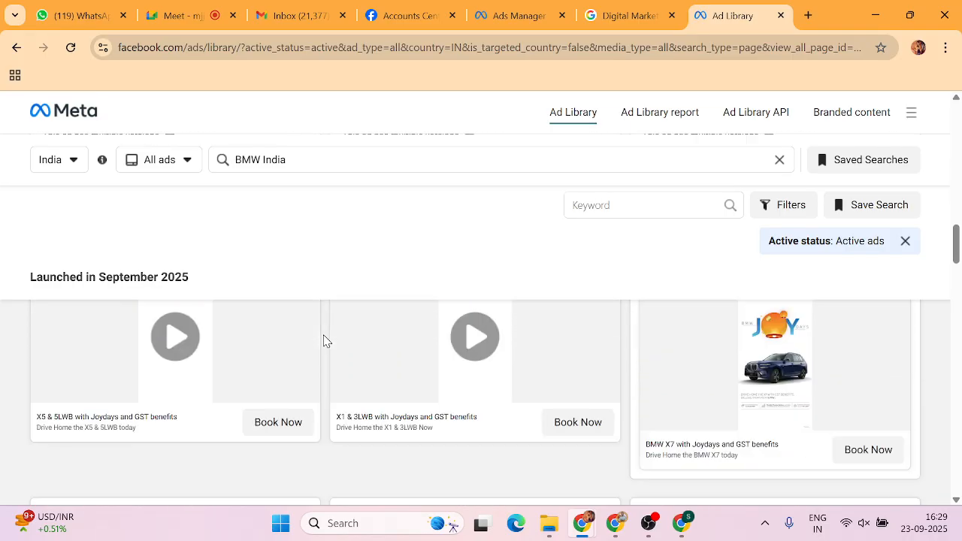
{"action": "scroll", "coordinate": [324, 341], "scroll_direction": "down", "scroll_amount": 5}
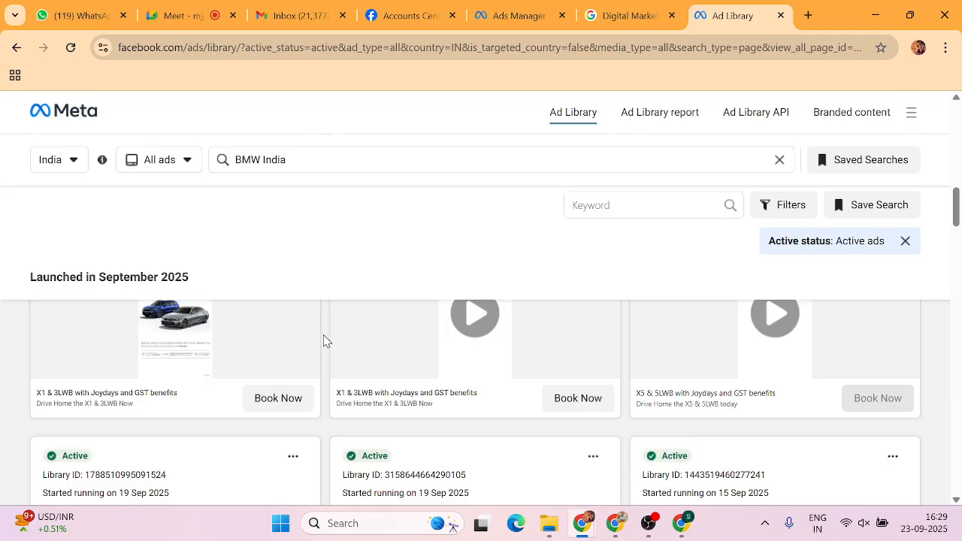
{"action": "scroll", "coordinate": [324, 342], "scroll_direction": "down", "scroll_amount": 10}
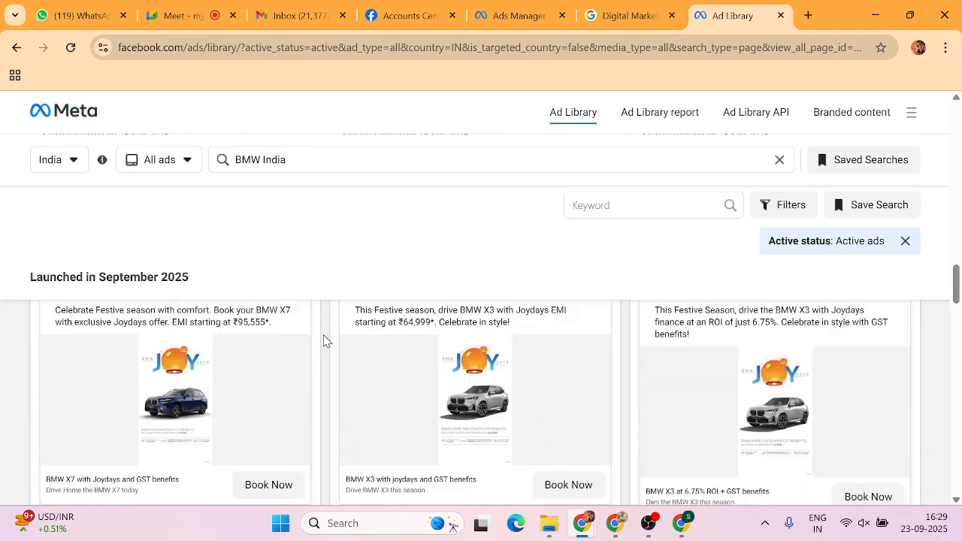
{"action": "scroll", "coordinate": [323, 341], "scroll_direction": "down", "scroll_amount": 2}
{"action": "scroll", "coordinate": [324, 341], "scroll_direction": "up", "scroll_amount": 1}
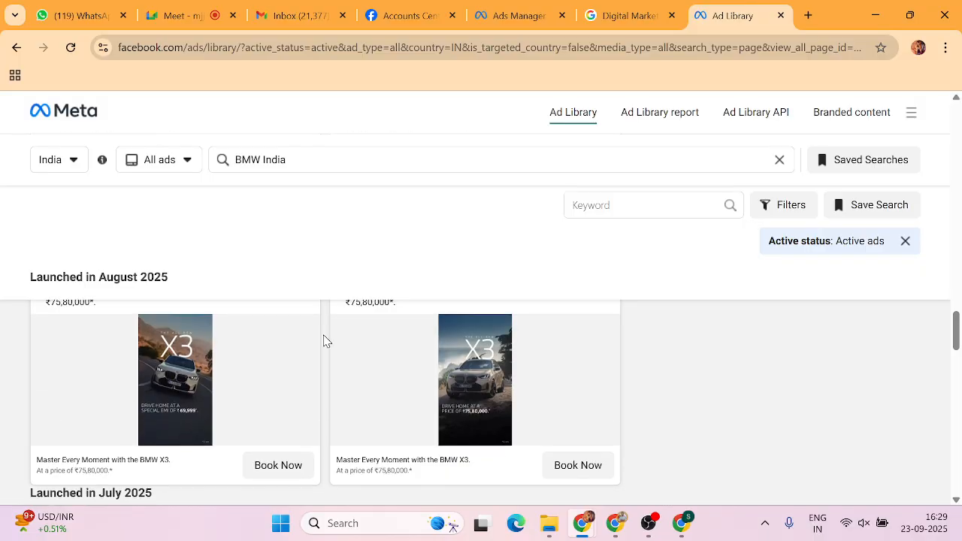
{"action": "scroll", "coordinate": [324, 341], "scroll_direction": "up", "scroll_amount": 1}
{"action": "scroll", "coordinate": [324, 342], "scroll_direction": "down", "scroll_amount": 2}
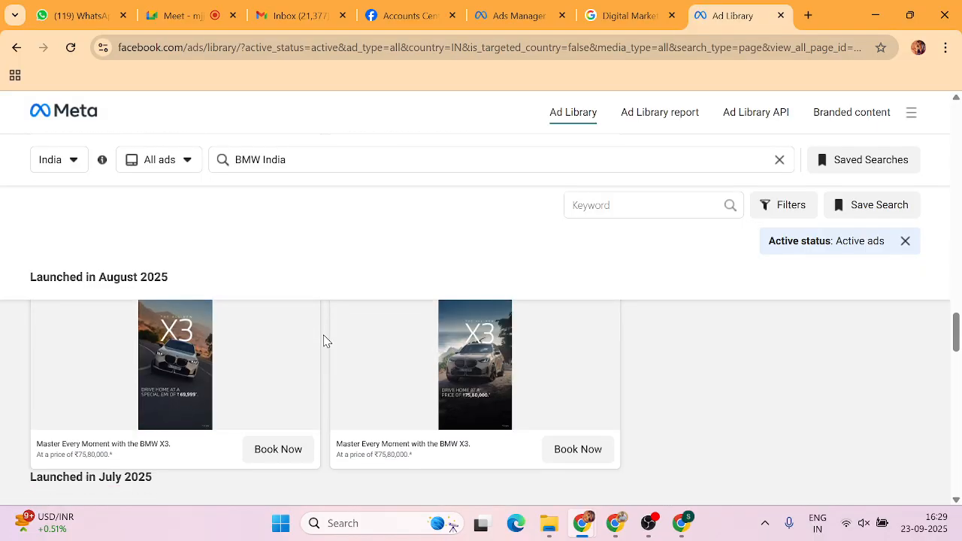
{"action": "scroll", "coordinate": [324, 341], "scroll_direction": "up", "scroll_amount": 1}
{"action": "scroll", "coordinate": [204, 403], "scroll_direction": "up", "scroll_amount": 8}
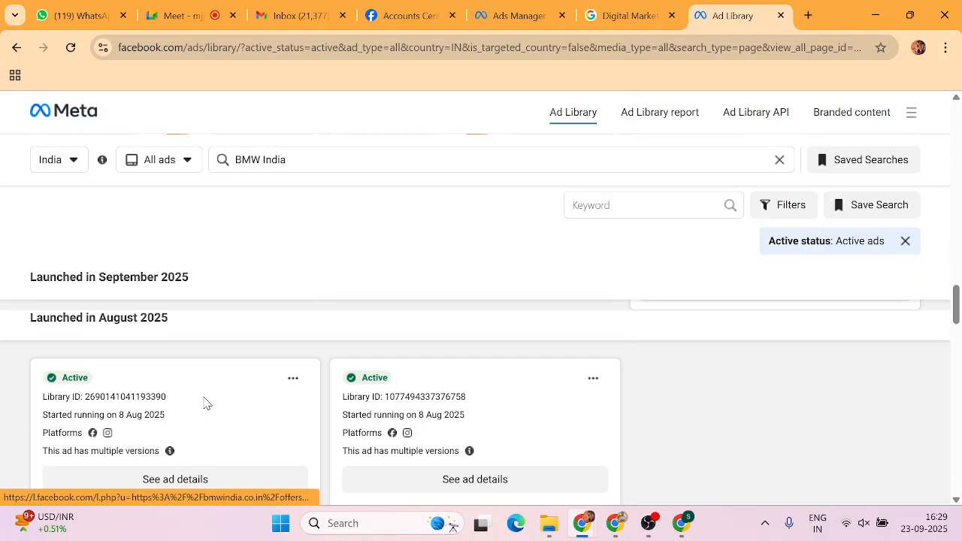
{"action": "scroll", "coordinate": [204, 403], "scroll_direction": "down", "scroll_amount": 10}
{"action": "scroll", "coordinate": [204, 403], "scroll_direction": "down", "scroll_amount": 6}
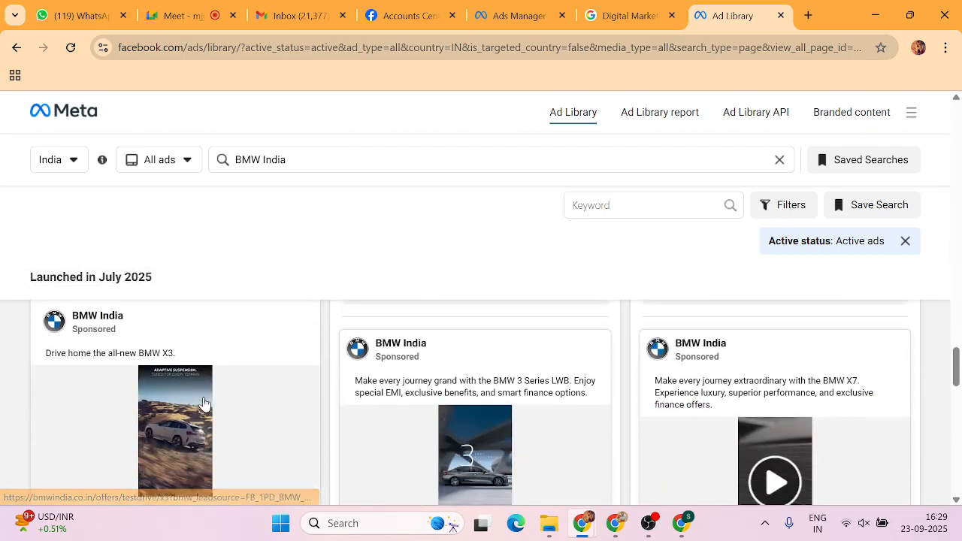
{"action": "scroll", "coordinate": [204, 404], "scroll_direction": "up", "scroll_amount": 4}
{"action": "scroll", "coordinate": [204, 404], "scroll_direction": "down", "scroll_amount": 3}
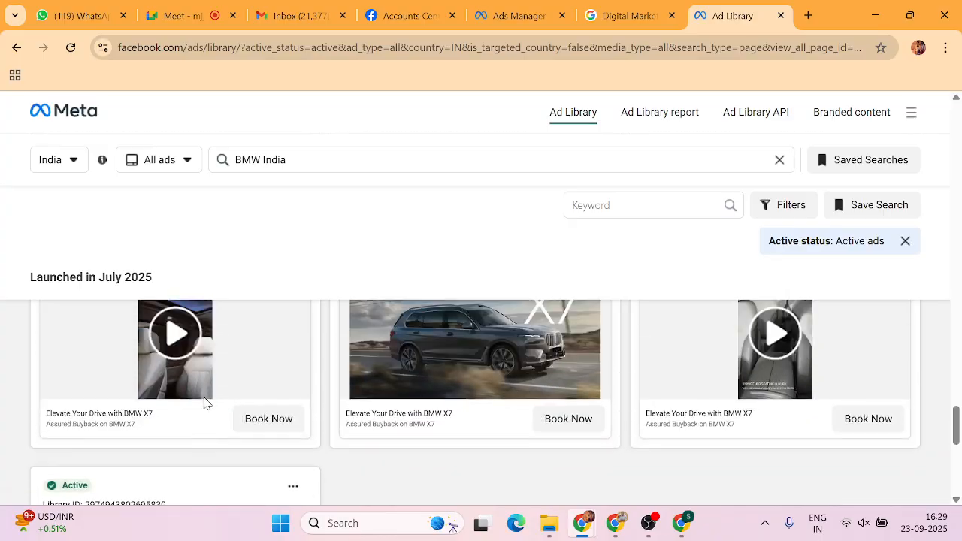
{"action": "scroll", "coordinate": [204, 403], "scroll_direction": "up", "scroll_amount": 2}
{"action": "scroll", "coordinate": [204, 403], "scroll_direction": "down", "scroll_amount": 7}
{"action": "scroll", "coordinate": [204, 403], "scroll_direction": "down", "scroll_amount": 2}
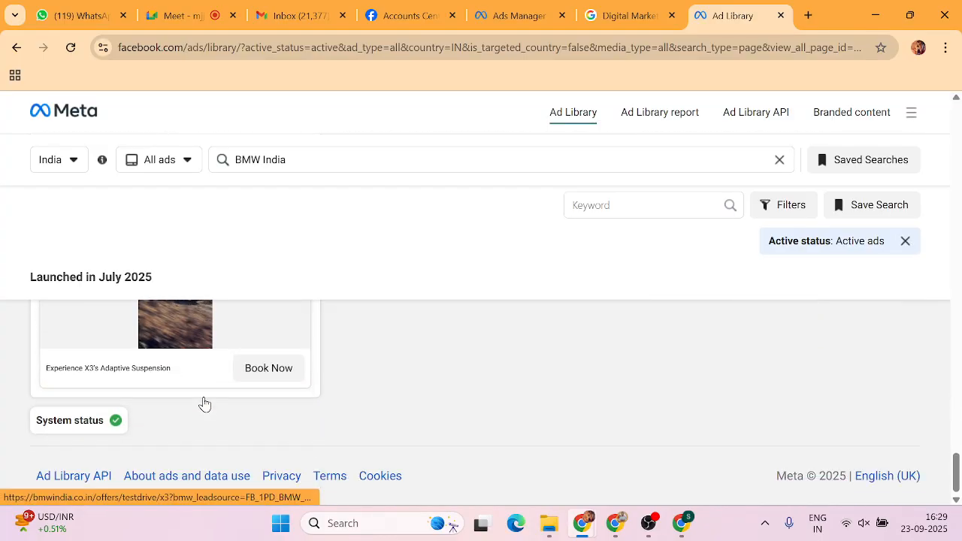
{"action": "scroll", "coordinate": [204, 403], "scroll_direction": "up", "scroll_amount": 8}
{"action": "scroll", "coordinate": [203, 404], "scroll_direction": "up", "scroll_amount": 8}
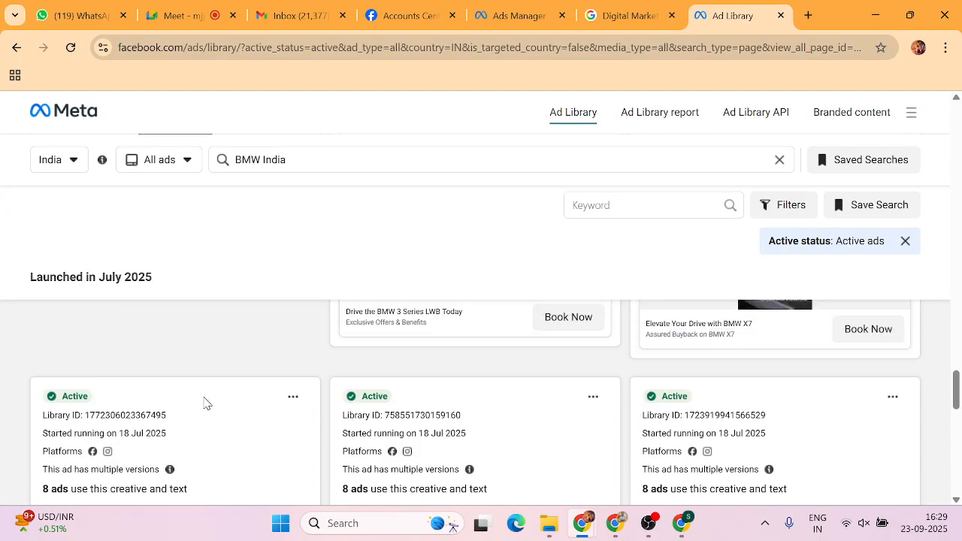
{"action": "scroll", "coordinate": [208, 403], "scroll_direction": "up", "scroll_amount": 2}
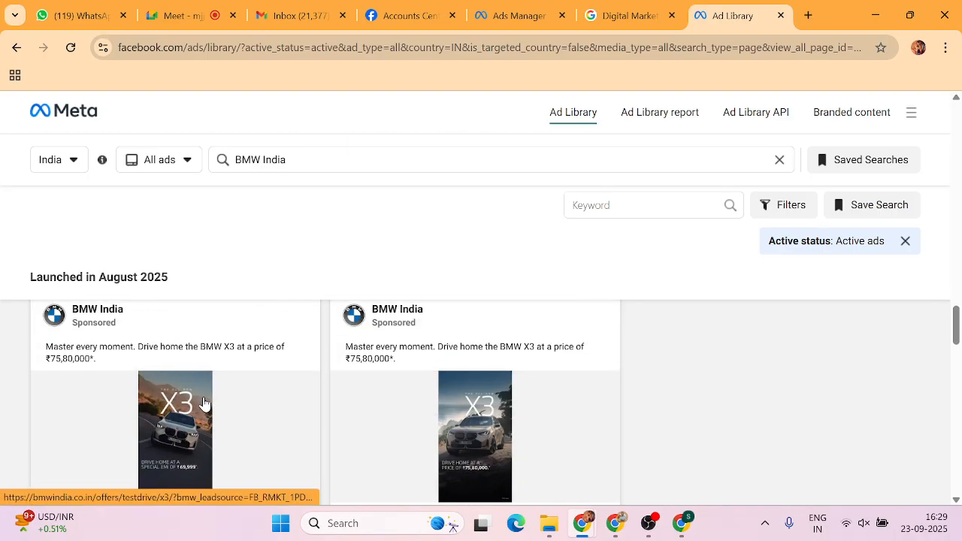
{"action": "scroll", "coordinate": [204, 403], "scroll_direction": "down", "scroll_amount": 2}
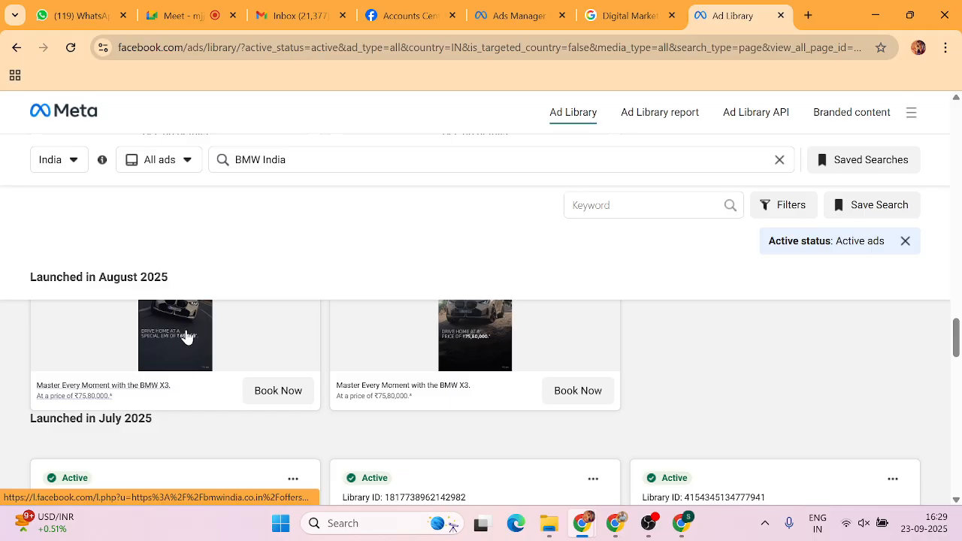
{"action": "scroll", "coordinate": [186, 336], "scroll_direction": "up", "scroll_amount": 3}
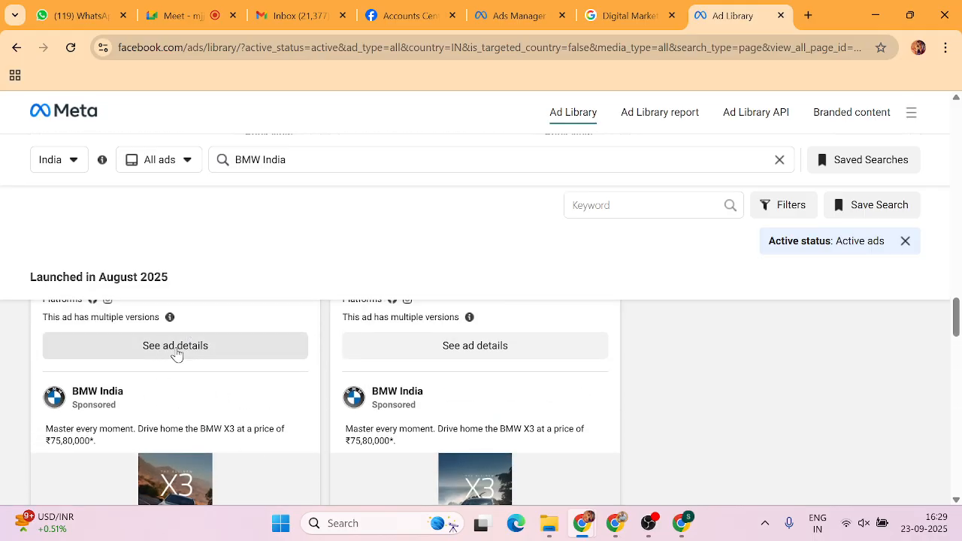
Read through the August BMW X3 ad's full details, then go back to the Ads Manager campaigns list.
{"action": "left_click", "coordinate": [176, 347]}
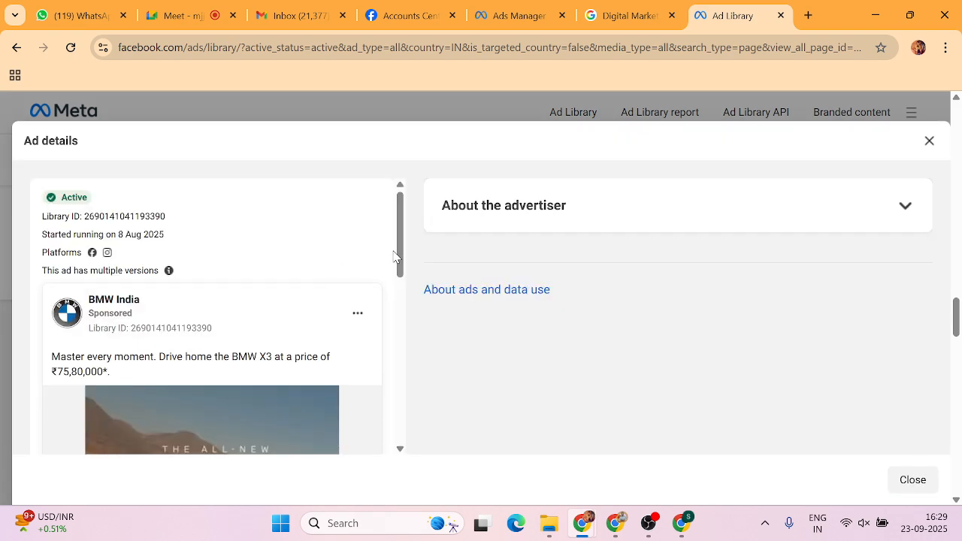
{"action": "scroll", "coordinate": [394, 257], "scroll_direction": "down", "scroll_amount": 2}
{"action": "scroll", "coordinate": [394, 257], "scroll_direction": "down", "scroll_amount": 4}
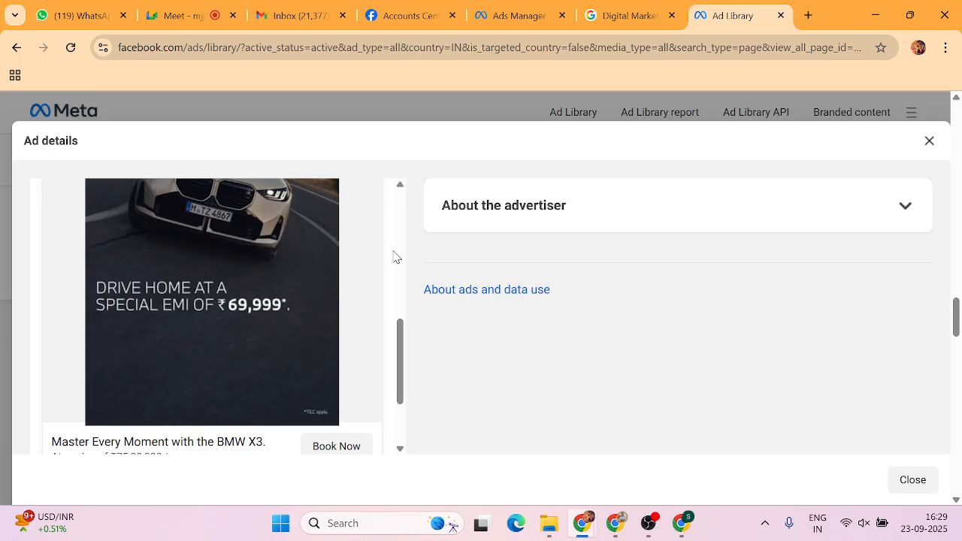
{"action": "scroll", "coordinate": [396, 257], "scroll_direction": "up", "scroll_amount": 5}
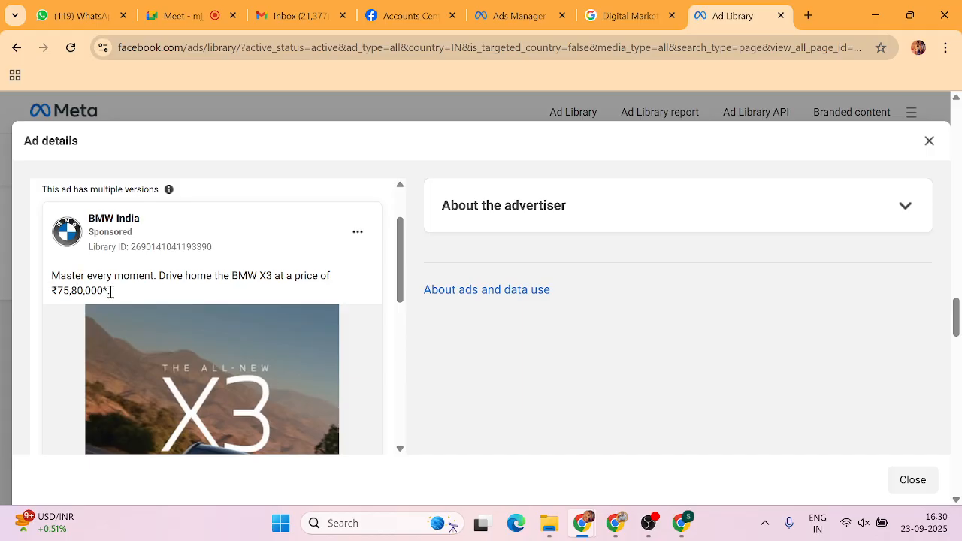
{"action": "scroll", "coordinate": [117, 297], "scroll_direction": "down", "scroll_amount": 1}
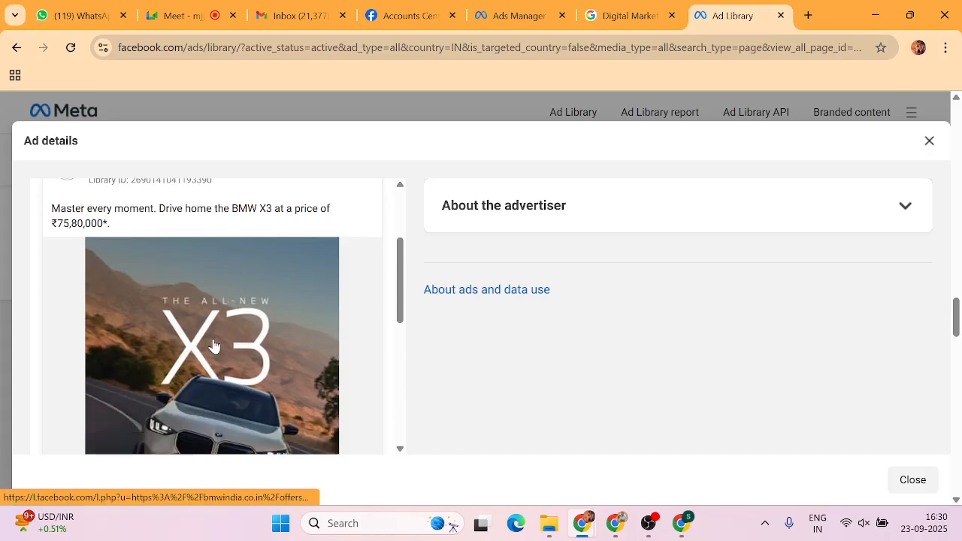
{"action": "scroll", "coordinate": [213, 345], "scroll_direction": "down", "scroll_amount": 1}
{"action": "scroll", "coordinate": [213, 345], "scroll_direction": "down", "scroll_amount": 5}
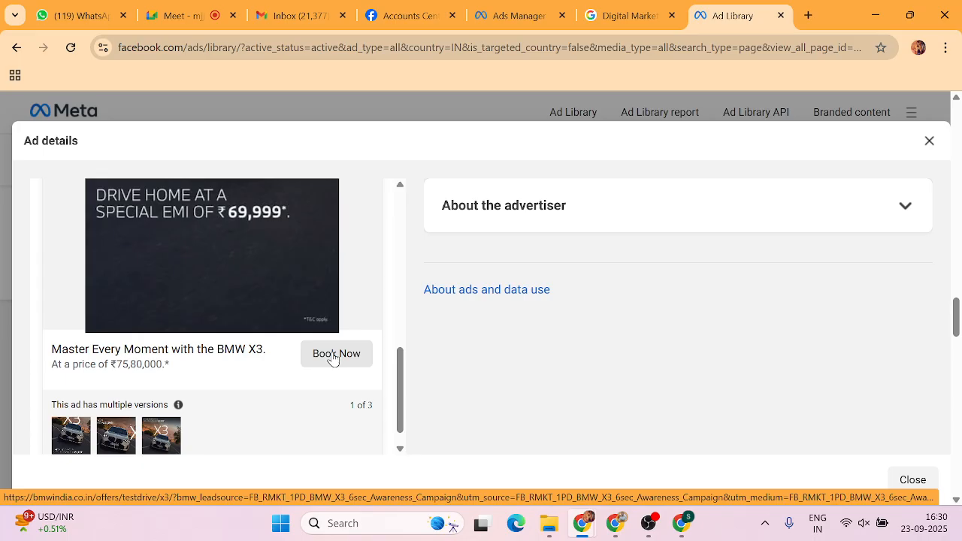
{"action": "scroll", "coordinate": [333, 359], "scroll_direction": "up", "scroll_amount": 4}
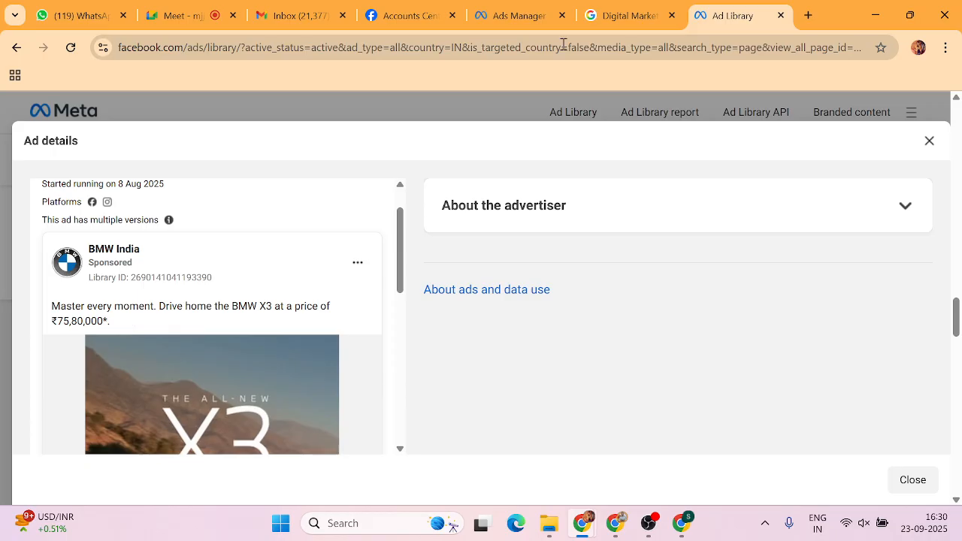
{"action": "left_click", "coordinate": [531, 15]}
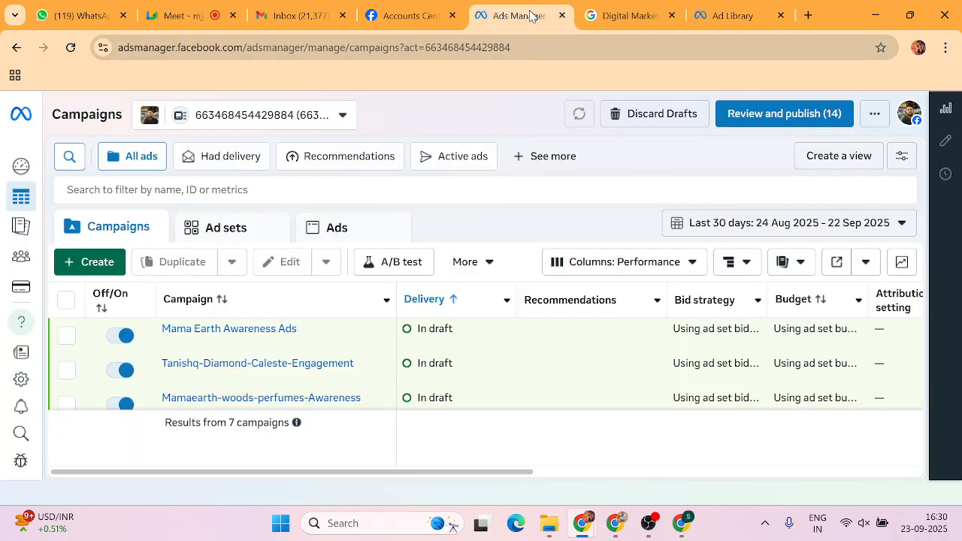
Try twice to create an Awareness-objective campaign, each attempt hitting the 'Some draft changes not saved' error.
{"action": "left_click", "coordinate": [100, 265]}
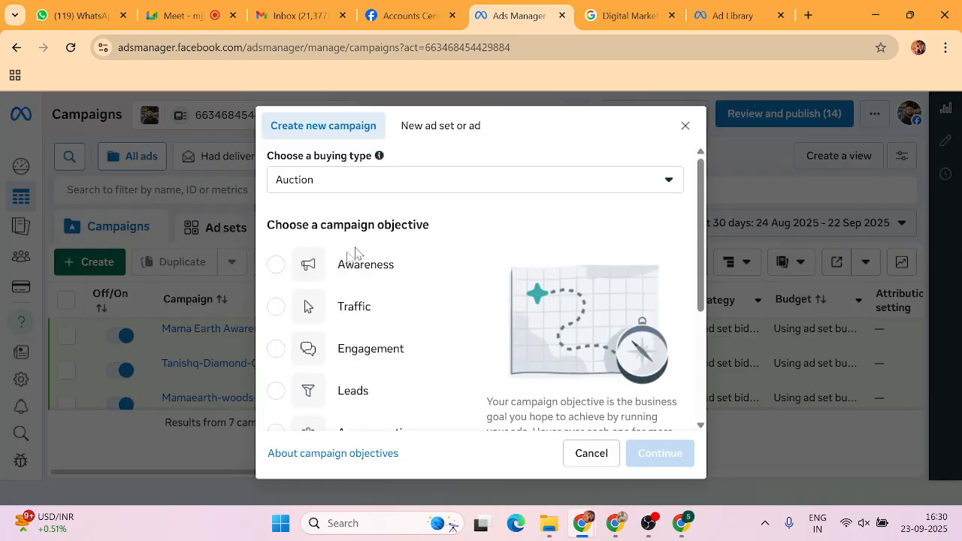
{"action": "left_click", "coordinate": [364, 278]}
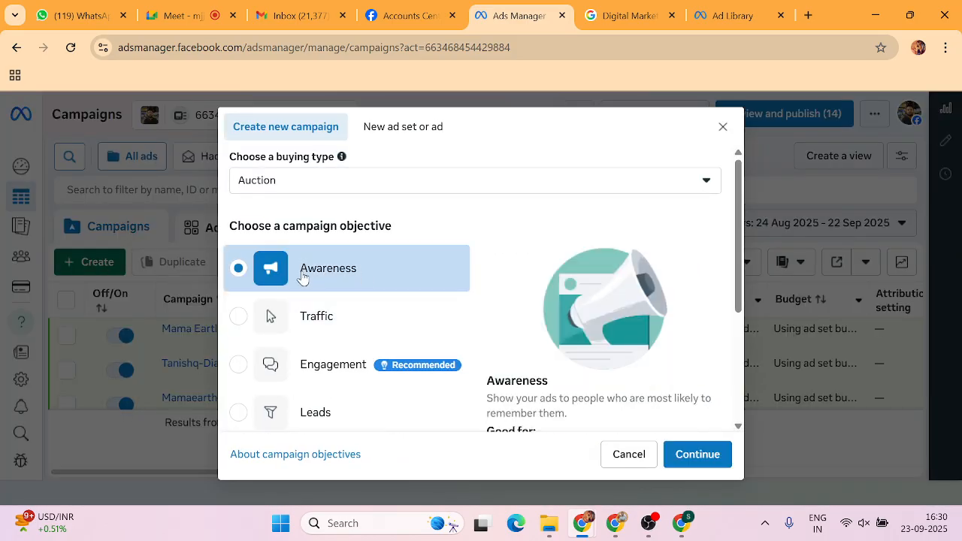
{"action": "left_click", "coordinate": [692, 458]}
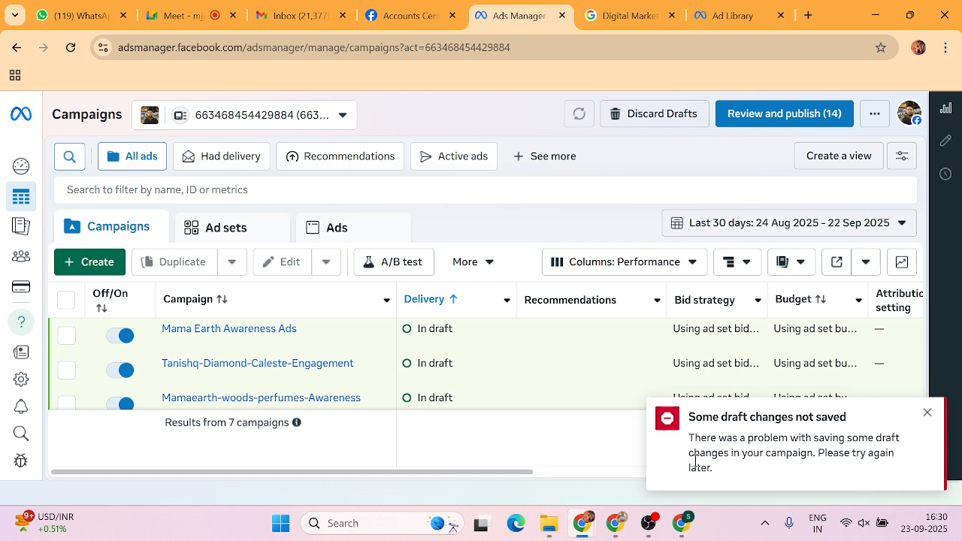
{"action": "left_click", "coordinate": [927, 416]}
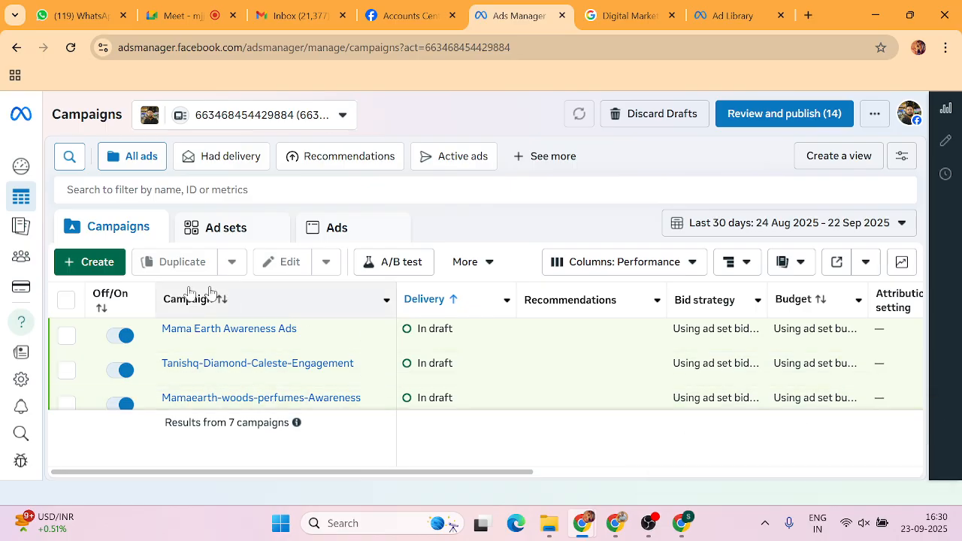
{"action": "left_click", "coordinate": [137, 260]}
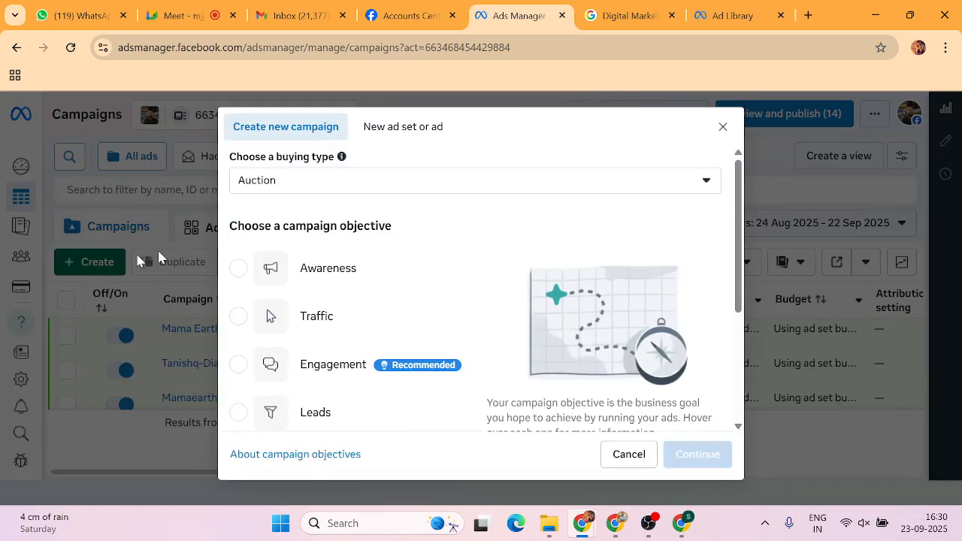
{"action": "left_click", "coordinate": [236, 268]}
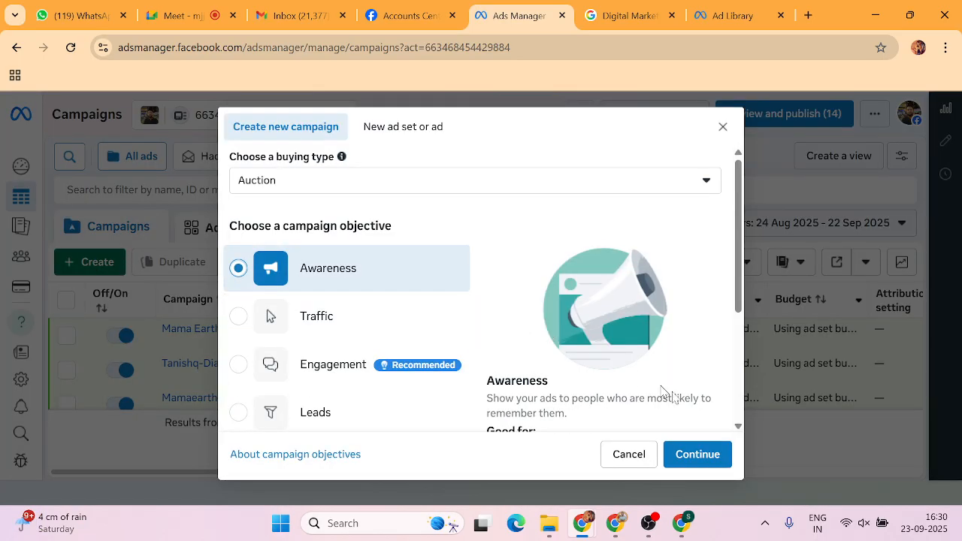
{"action": "left_click", "coordinate": [684, 457]}
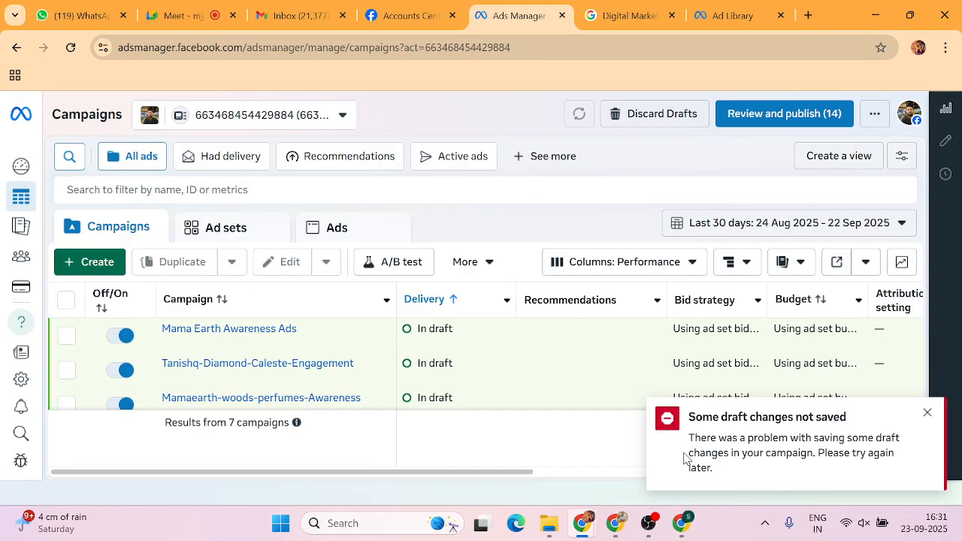
Look through the ad account list and close it again.
{"action": "scroll", "coordinate": [473, 389], "scroll_direction": "down", "scroll_amount": 1}
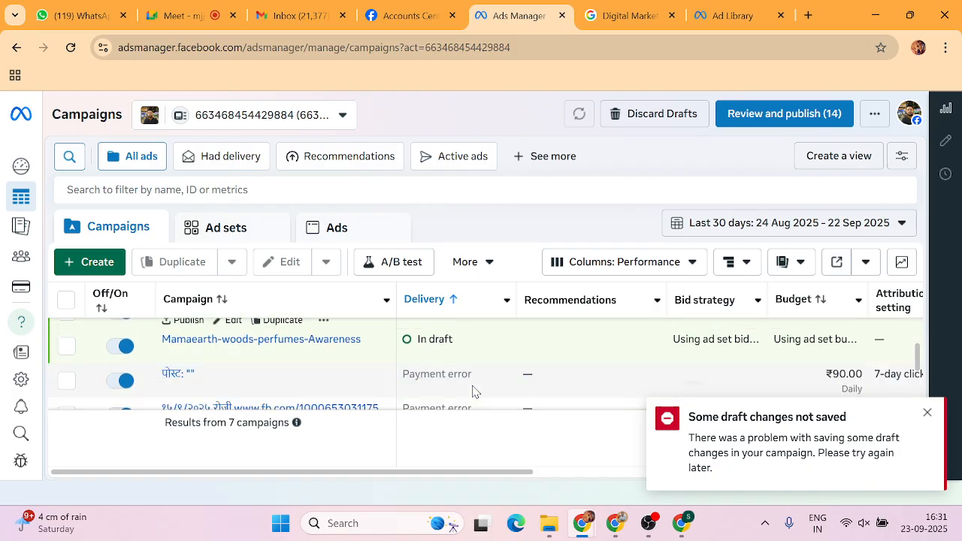
{"action": "scroll", "coordinate": [519, 370], "scroll_direction": "down", "scroll_amount": 2}
{"action": "scroll", "coordinate": [517, 370], "scroll_direction": "up", "scroll_amount": 3}
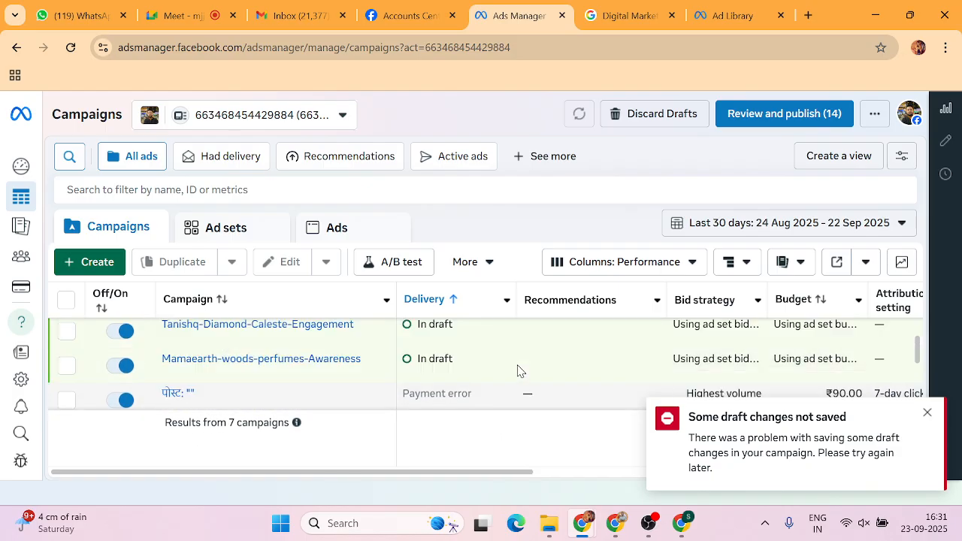
{"action": "scroll", "coordinate": [517, 370], "scroll_direction": "up", "scroll_amount": 1}
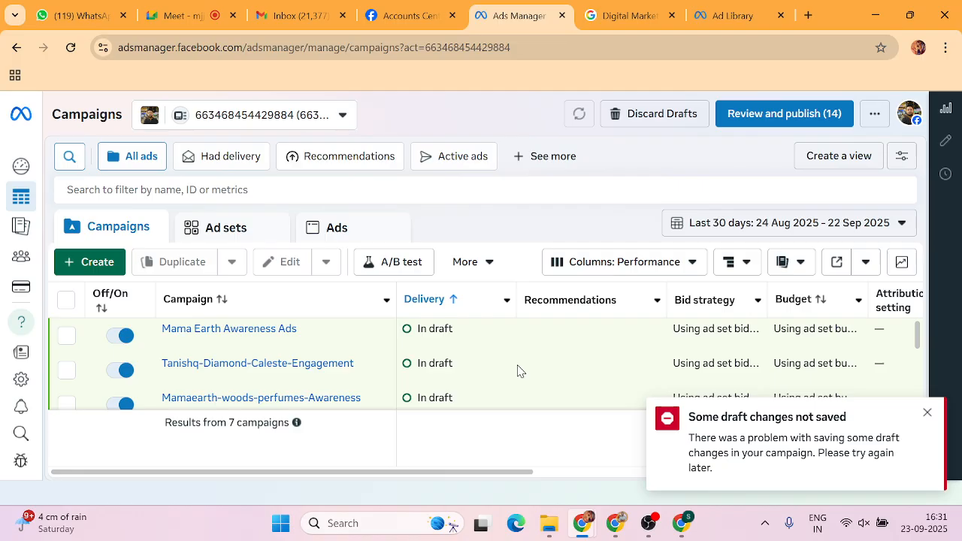
{"action": "left_click", "coordinate": [339, 116]}
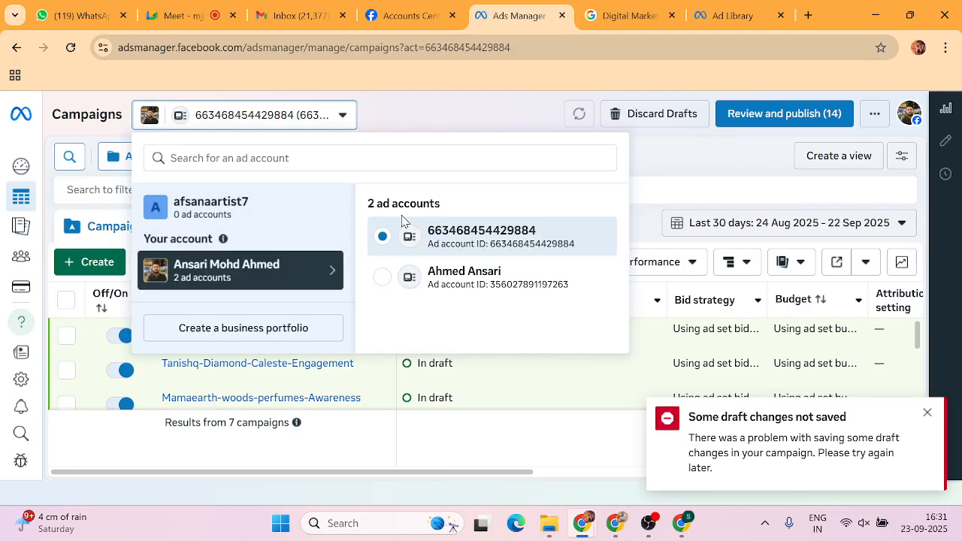
{"action": "left_click", "coordinate": [425, 109]}
Dismiss the draft-save error, then look over the Review draft items list and close it.
{"action": "scroll", "coordinate": [421, 399], "scroll_direction": "down", "scroll_amount": 3}
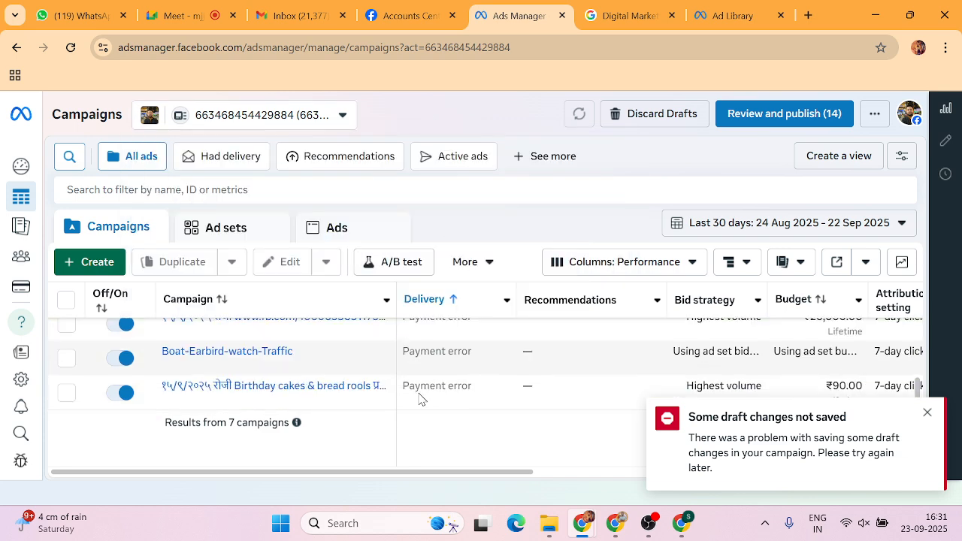
{"action": "left_click", "coordinate": [926, 412]}
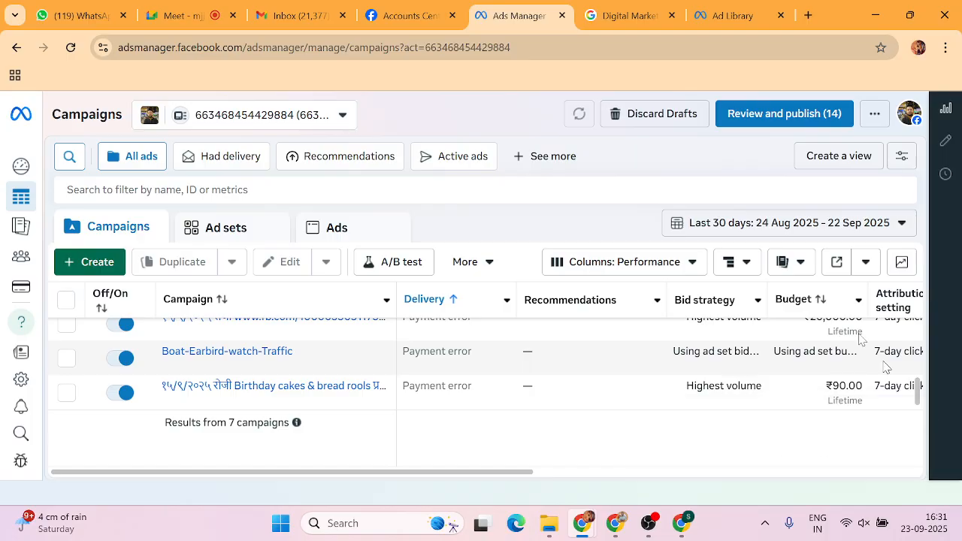
{"action": "left_click", "coordinate": [763, 122]}
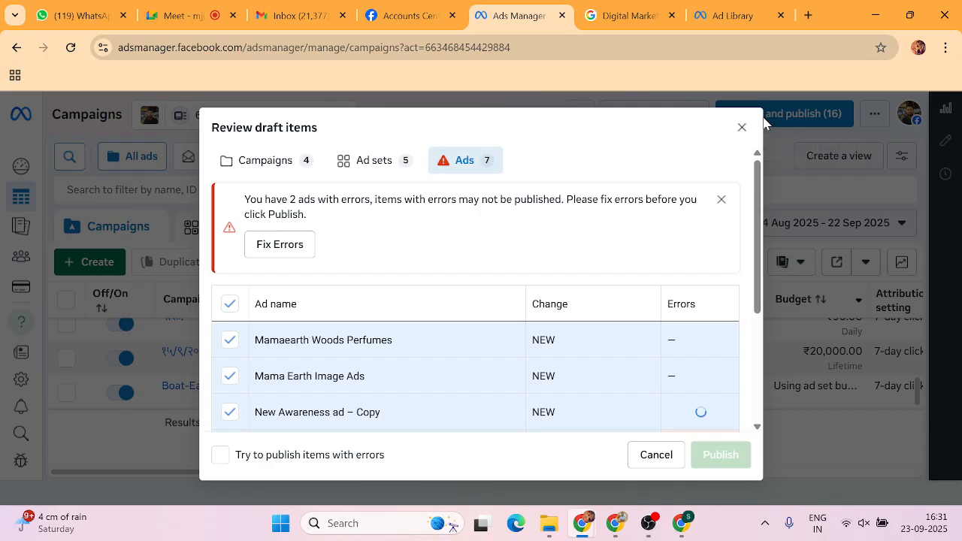
{"action": "scroll", "coordinate": [383, 336], "scroll_direction": "down", "scroll_amount": 3}
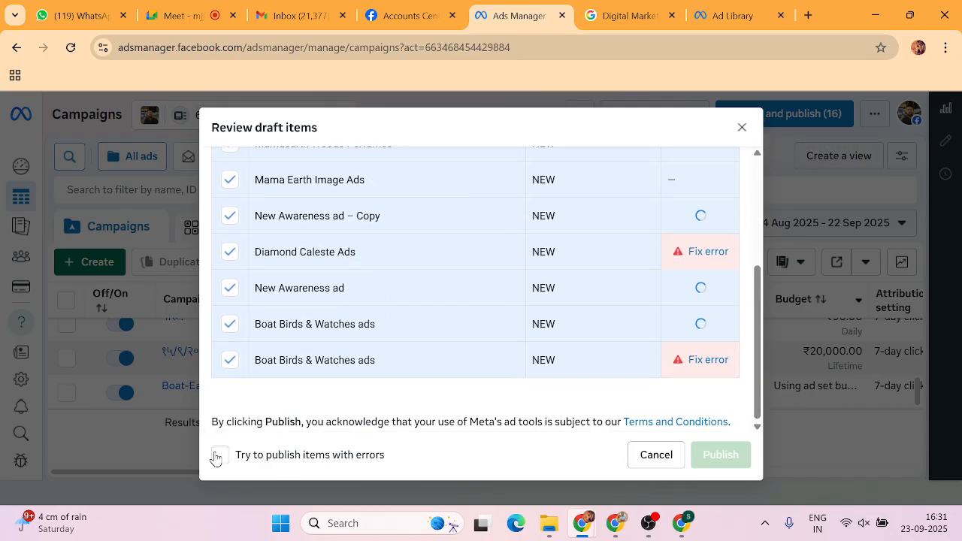
{"action": "scroll", "coordinate": [269, 428], "scroll_direction": "up", "scroll_amount": 2}
{"action": "scroll", "coordinate": [269, 432], "scroll_direction": "up", "scroll_amount": 2}
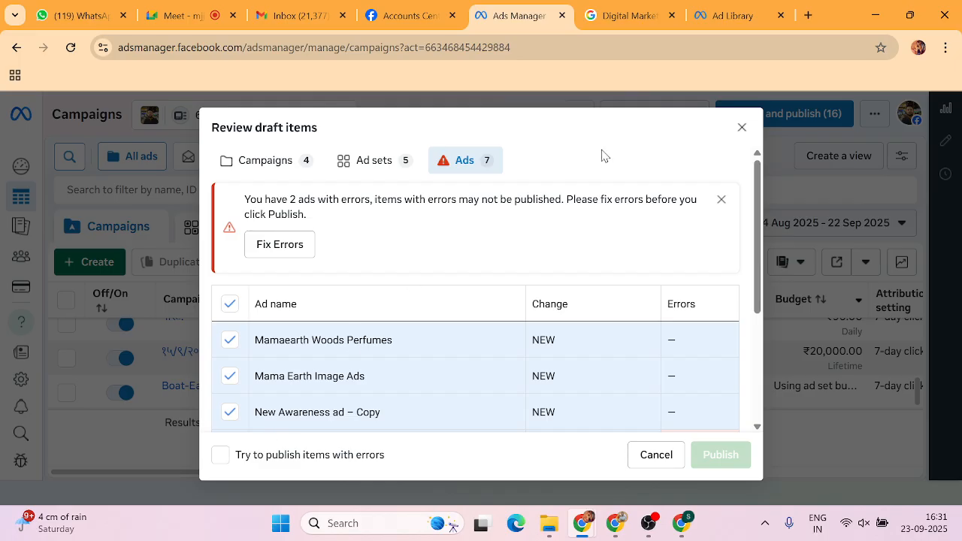
{"action": "left_click", "coordinate": [741, 127]}
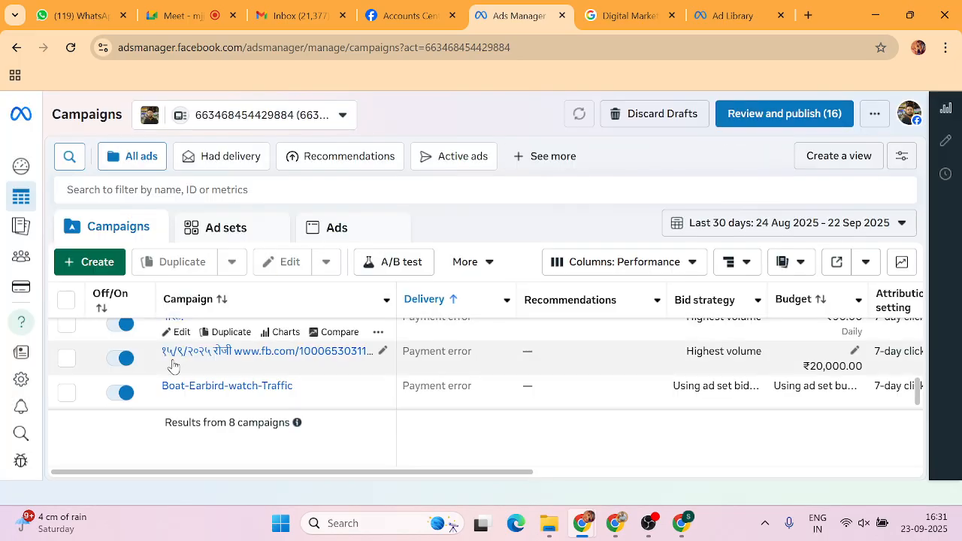
Delete the drafts New Awareness campaign, Mama Earth Awareness Ads and Tanishq-Diamond-Caleste-Engagement.
{"action": "scroll", "coordinate": [173, 365], "scroll_direction": "up", "scroll_amount": 3}
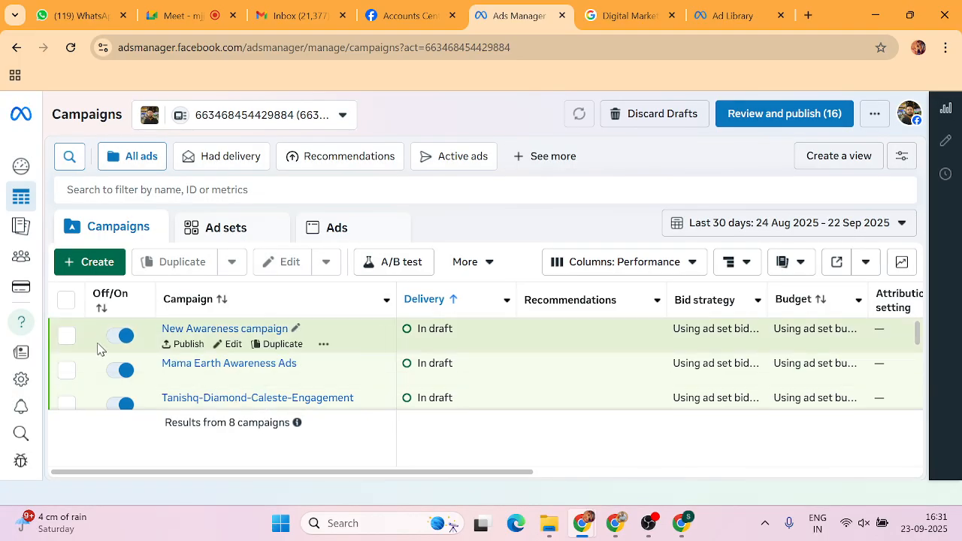
{"action": "left_click", "coordinate": [66, 336]}
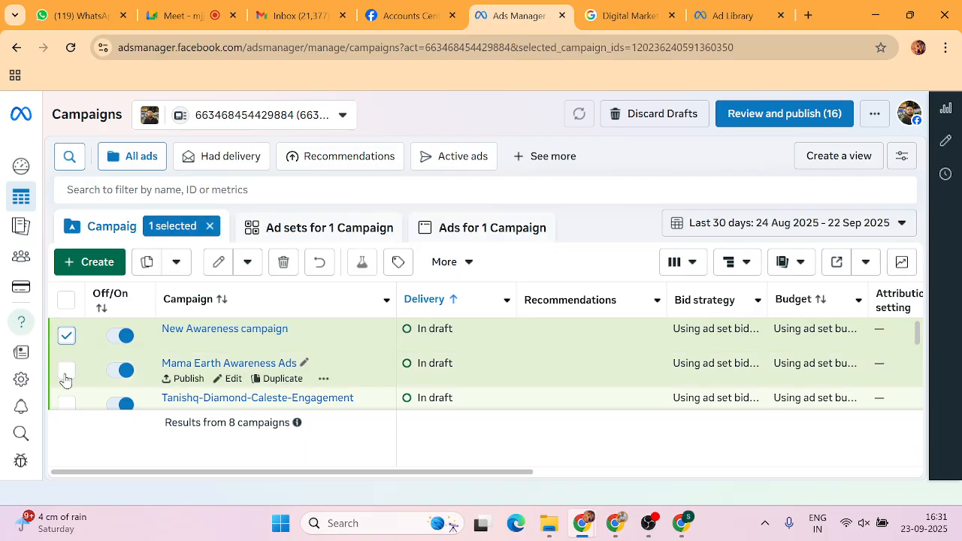
{"action": "left_click", "coordinate": [67, 369]}
{"action": "scroll", "coordinate": [66, 376], "scroll_direction": "down", "scroll_amount": 1}
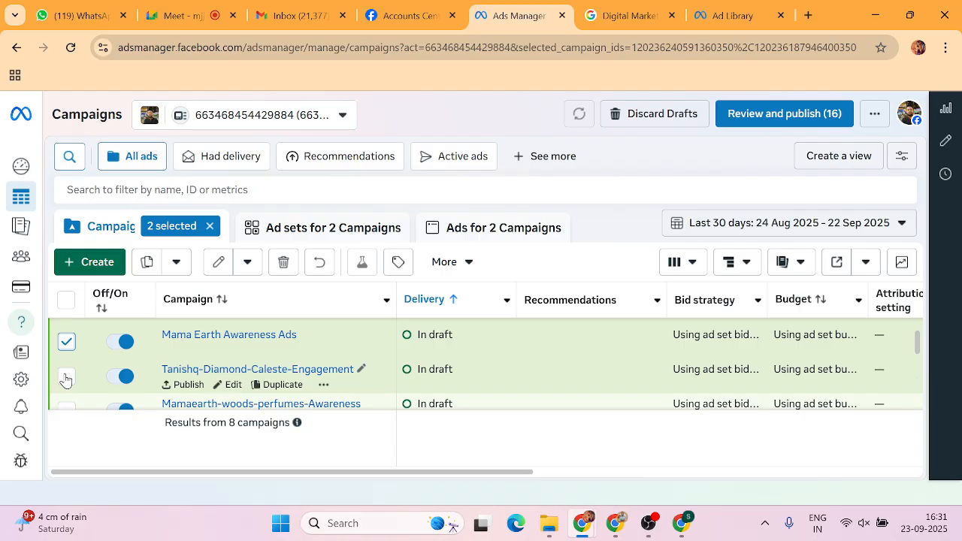
{"action": "left_click", "coordinate": [66, 378]}
{"action": "scroll", "coordinate": [64, 380], "scroll_direction": "down", "scroll_amount": 1}
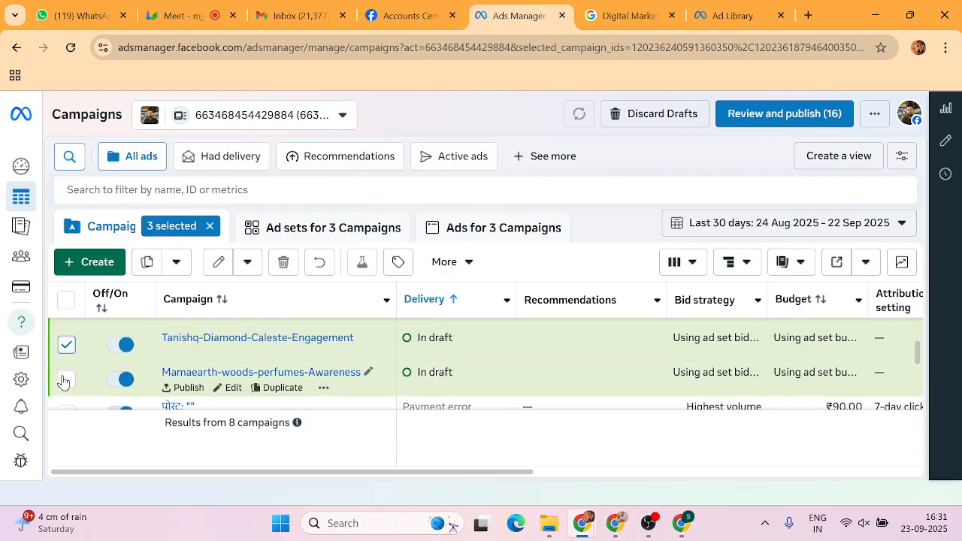
{"action": "scroll", "coordinate": [64, 375], "scroll_direction": "down", "scroll_amount": 2}
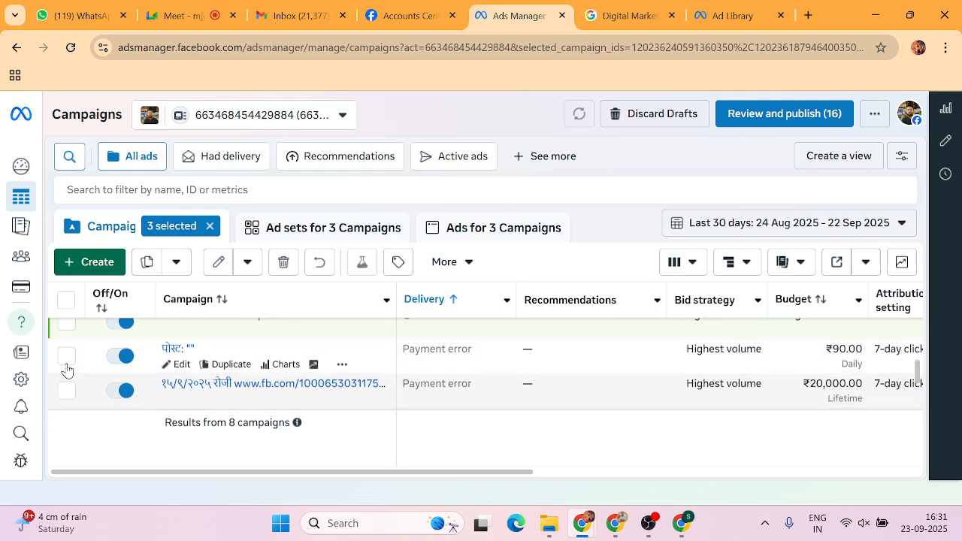
{"action": "scroll", "coordinate": [66, 365], "scroll_direction": "down", "scroll_amount": 2}
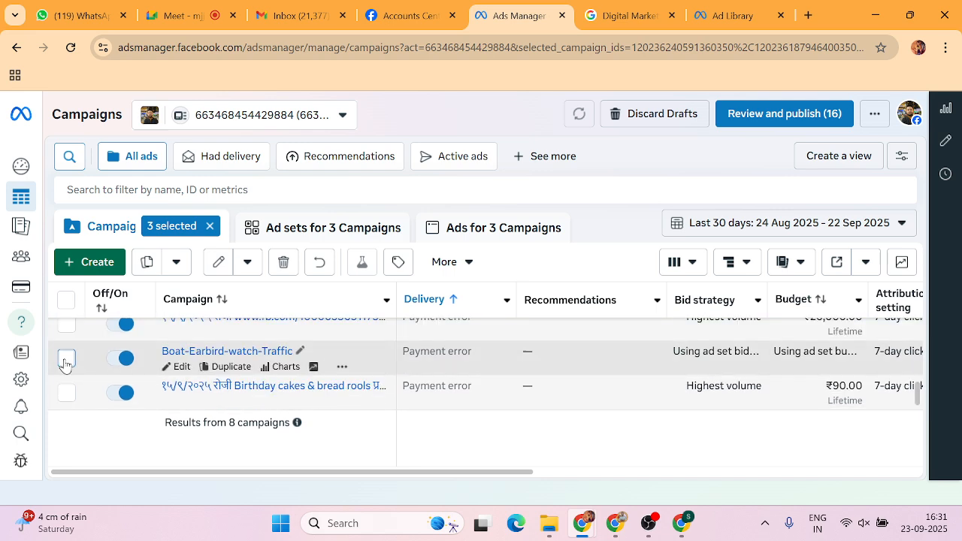
{"action": "scroll", "coordinate": [65, 364], "scroll_direction": "up", "scroll_amount": 5}
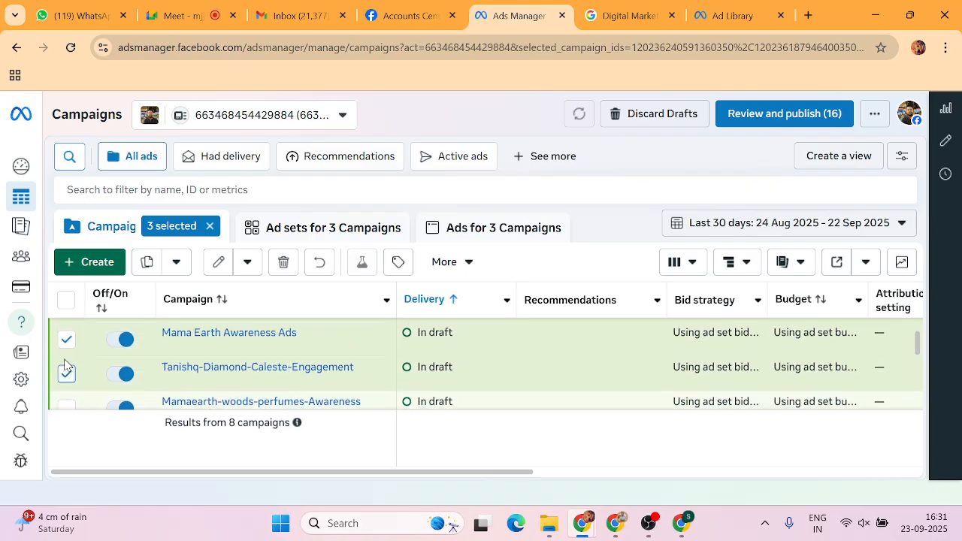
{"action": "left_click", "coordinate": [284, 263]}
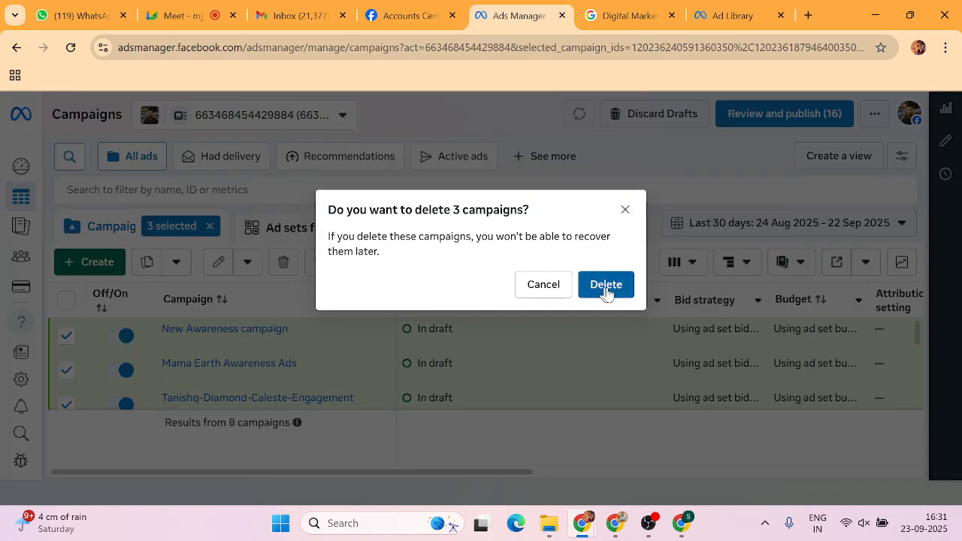
{"action": "left_click", "coordinate": [606, 285]}
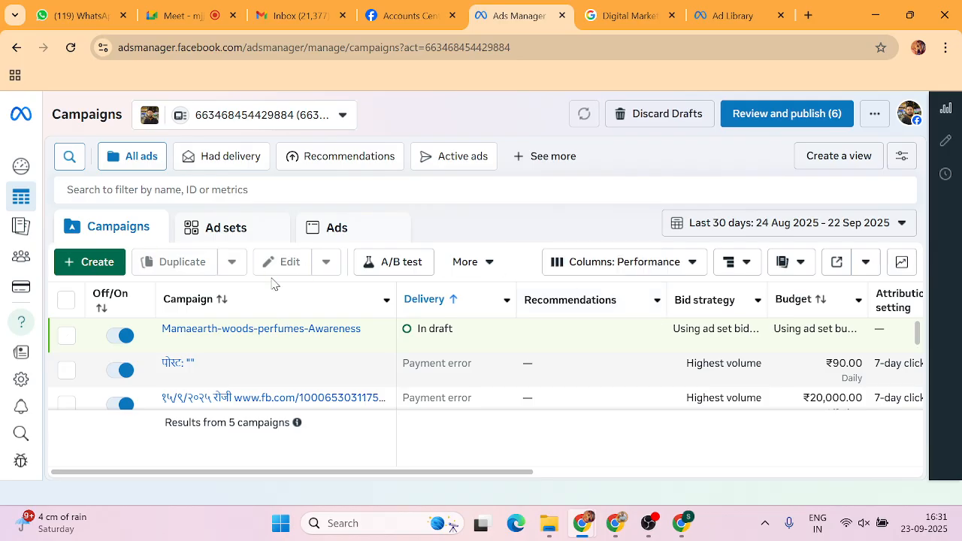
Create a new campaign with the Awareness objective and open its draft editor.
{"action": "left_click", "coordinate": [103, 260]}
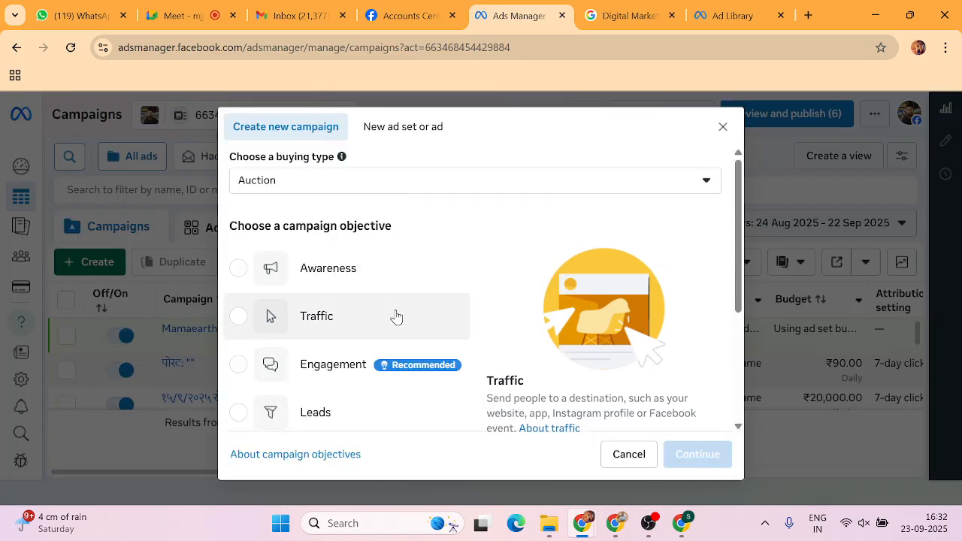
{"action": "left_click", "coordinate": [237, 275]}
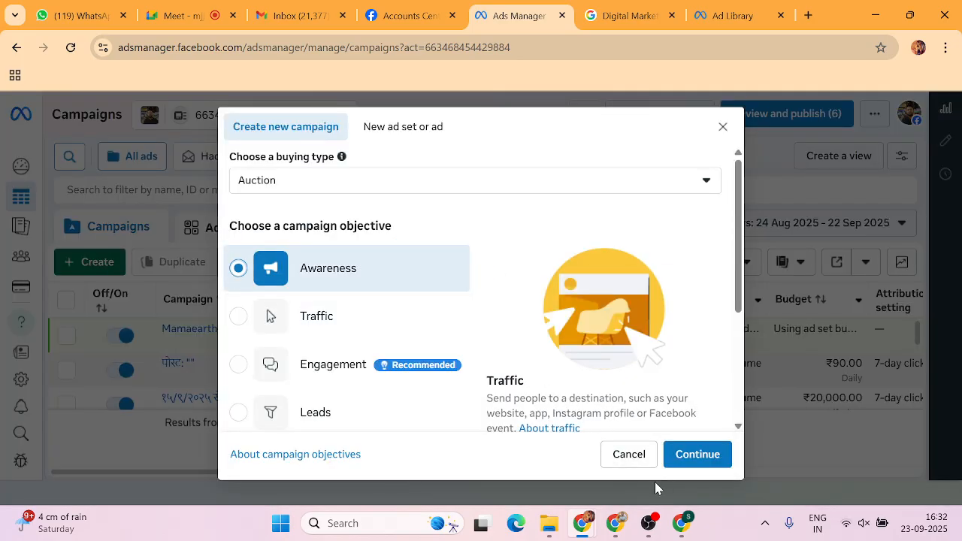
{"action": "left_click", "coordinate": [702, 456]}
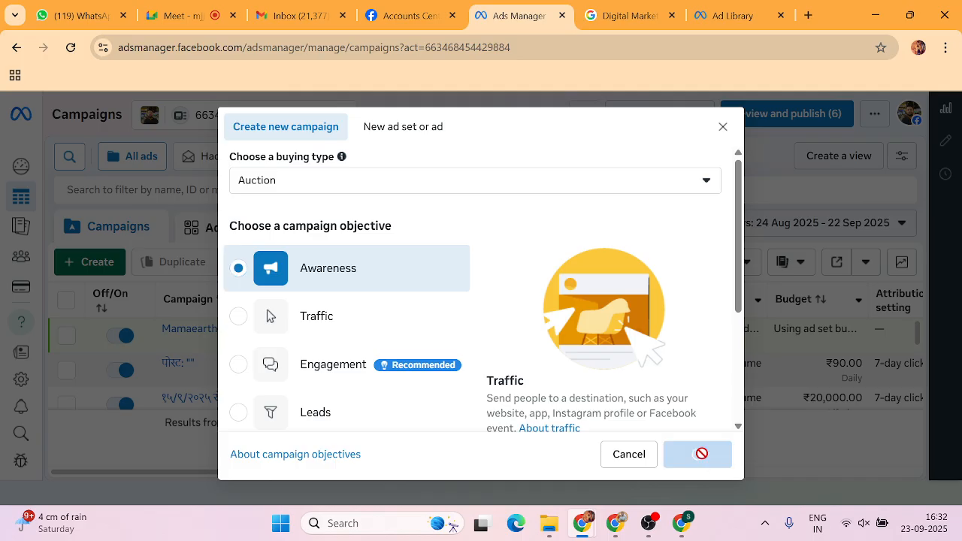
{"action": "mouse_move", "coordinate": [683, 526]}
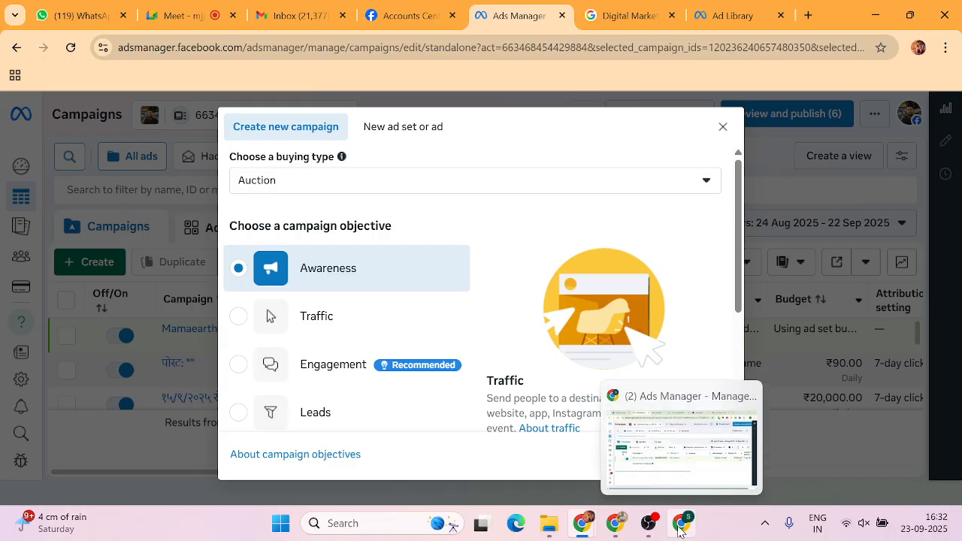
{"action": "mouse_move", "coordinate": [706, 444]}
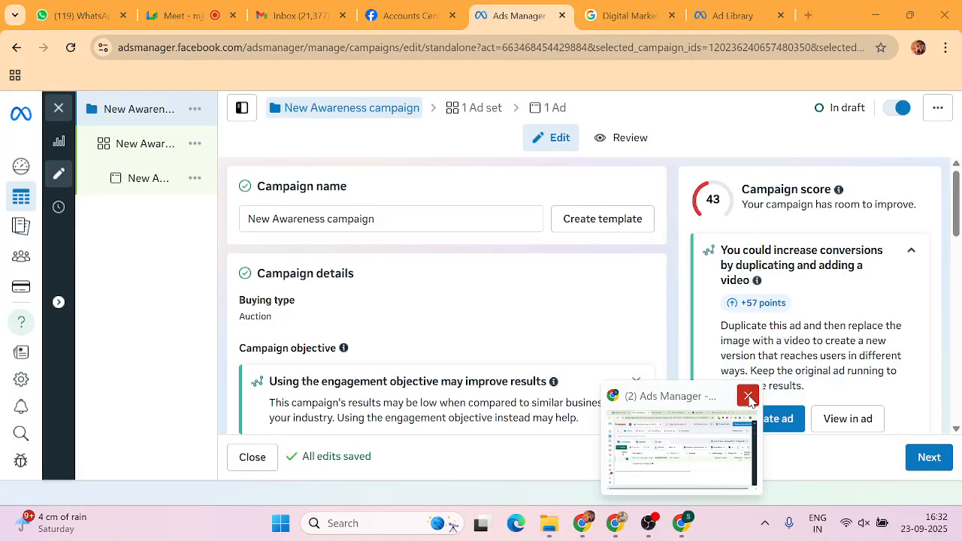
Close the extra Ads Manager window and replace the campaign name with 'BMW X3 Awareness Ads'.
{"action": "left_click", "coordinate": [748, 396]}
{"action": "mouse_move", "coordinate": [140, 125]}
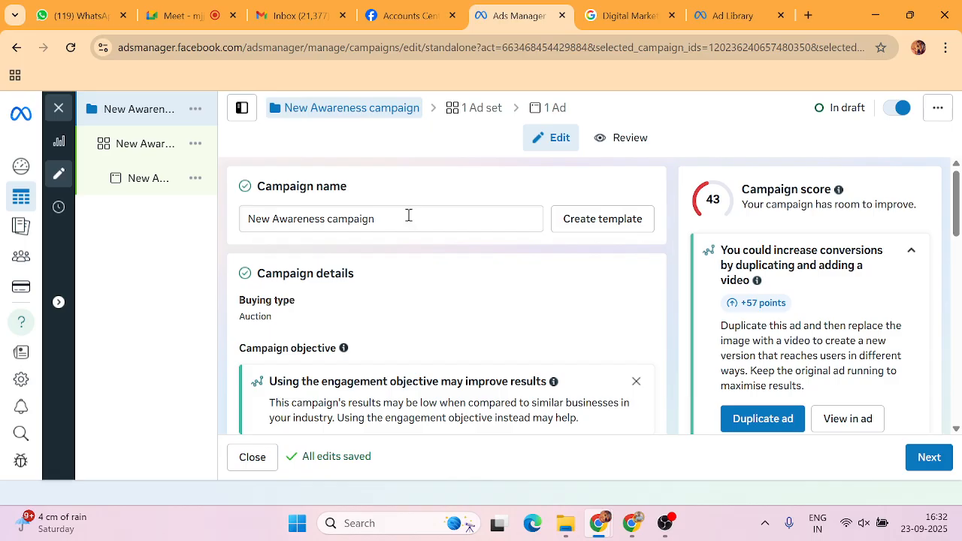
{"action": "left_click_drag", "start_coordinate": [398, 223], "coordinate": [235, 227]}
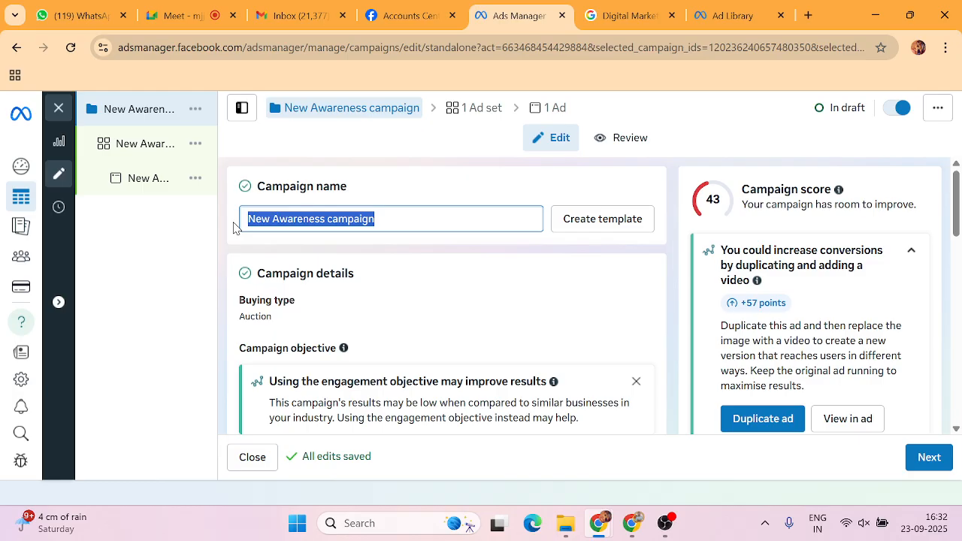
{"action": "type", "text": "BMW"}
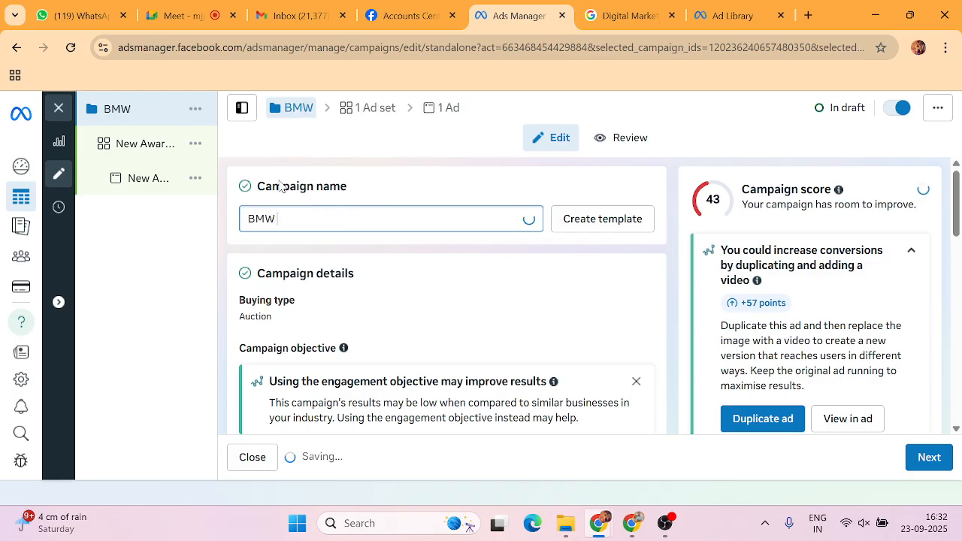
{"action": "left_click", "coordinate": [733, 16]}
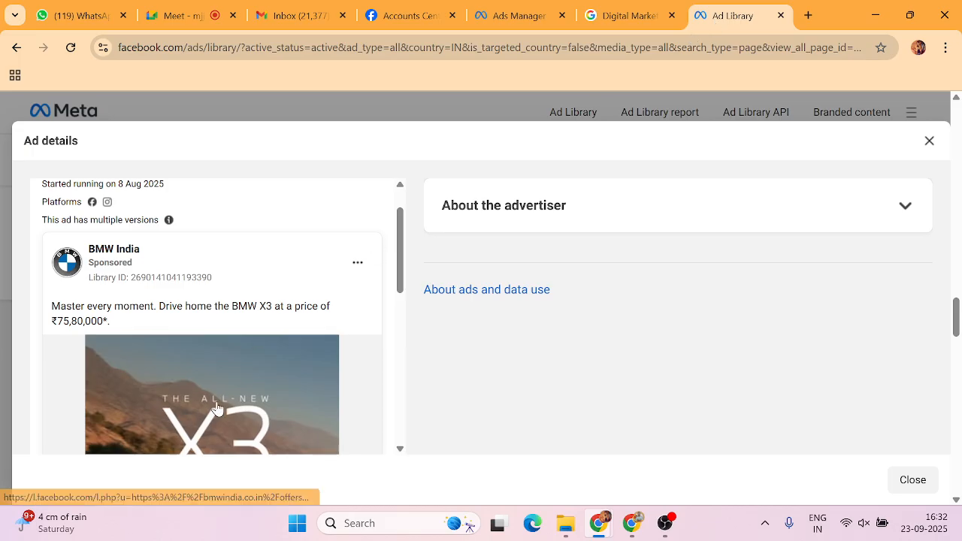
{"action": "scroll", "coordinate": [217, 408], "scroll_direction": "down", "scroll_amount": 2}
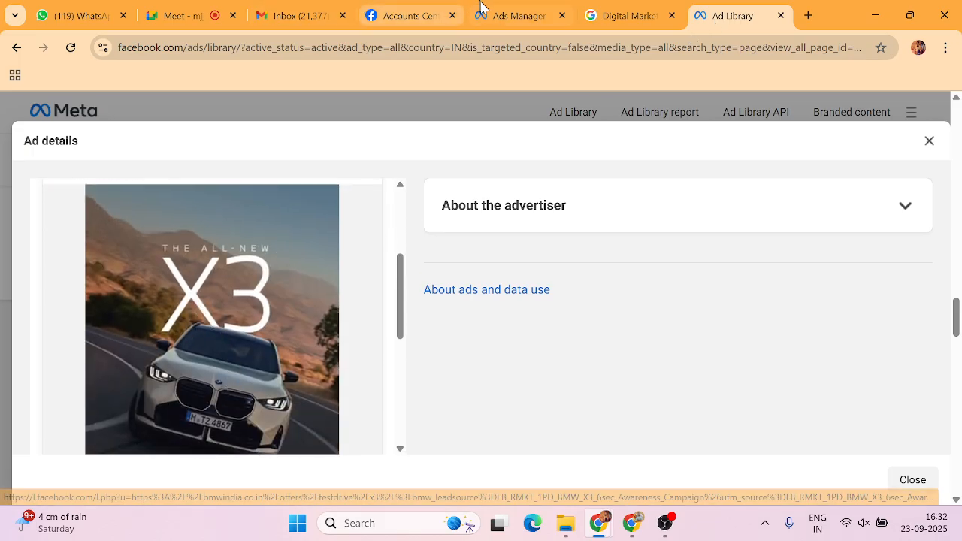
{"action": "left_click", "coordinate": [516, 19]}
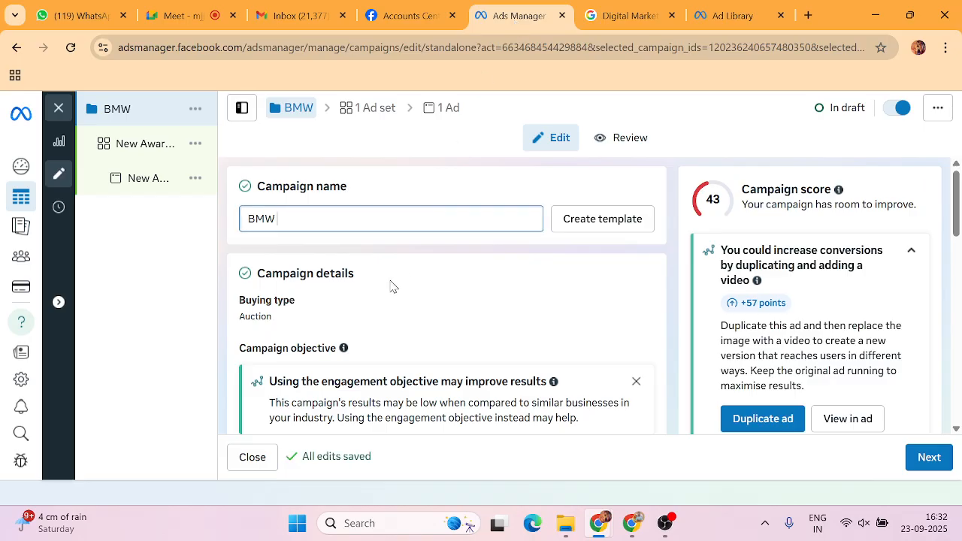
{"action": "type", "text": "X"}
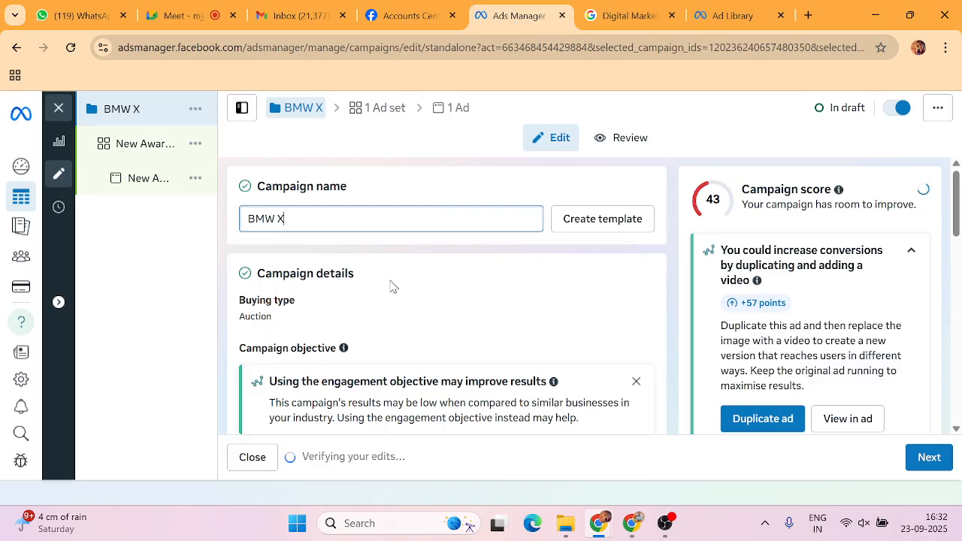
{"action": "type", "text": "3 A"}
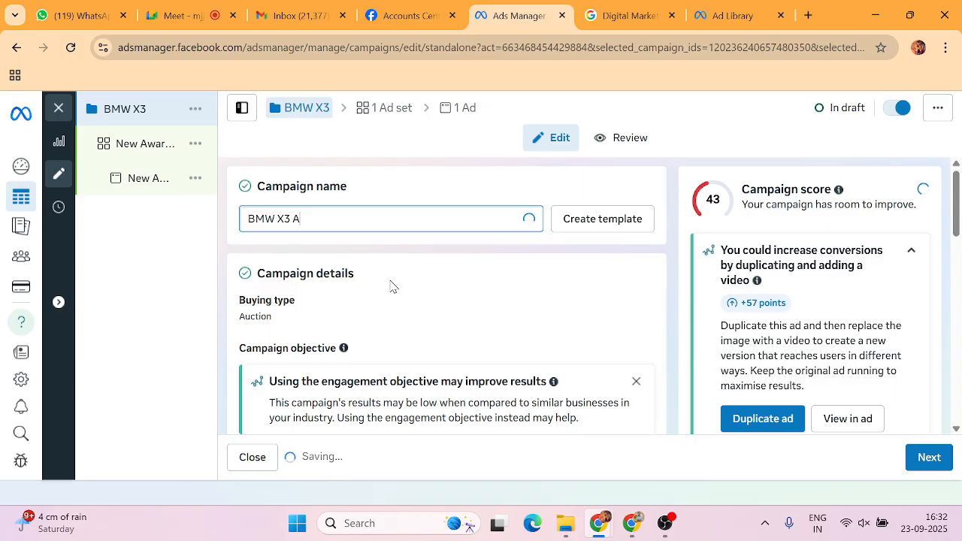
{"action": "type", "text": "ware"}
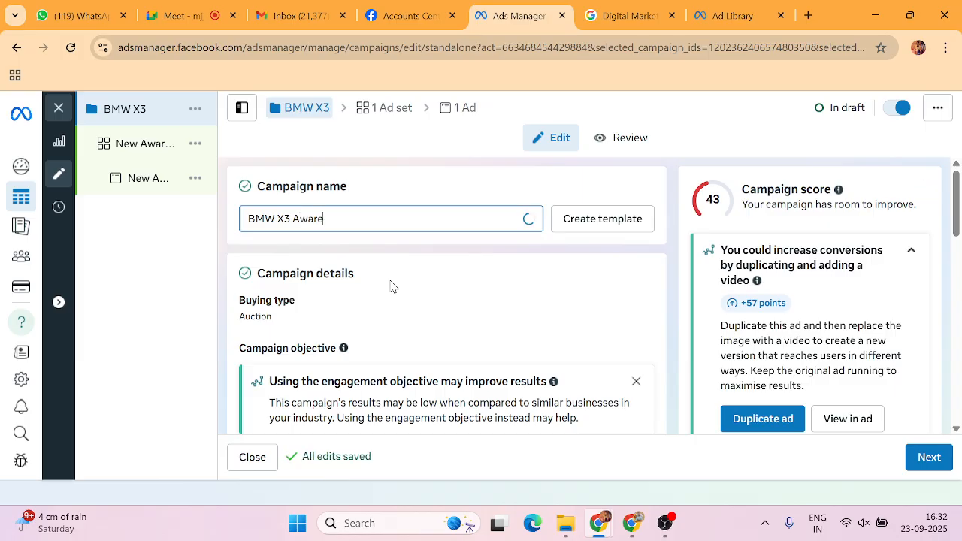
{"action": "type", "text": "ness Ads"}
Insert 'Car' so the name reads 'BMW X3 Car Awareness Ads' and check it.
{"action": "left_click", "coordinate": [294, 218]}
{"action": "type", "text": "CA"}
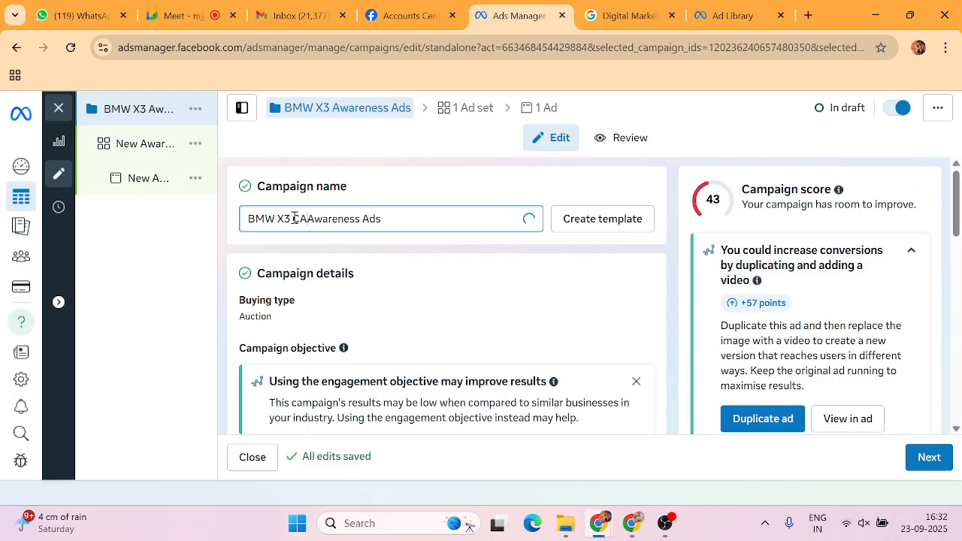
{"action": "type", "text": "ar"}
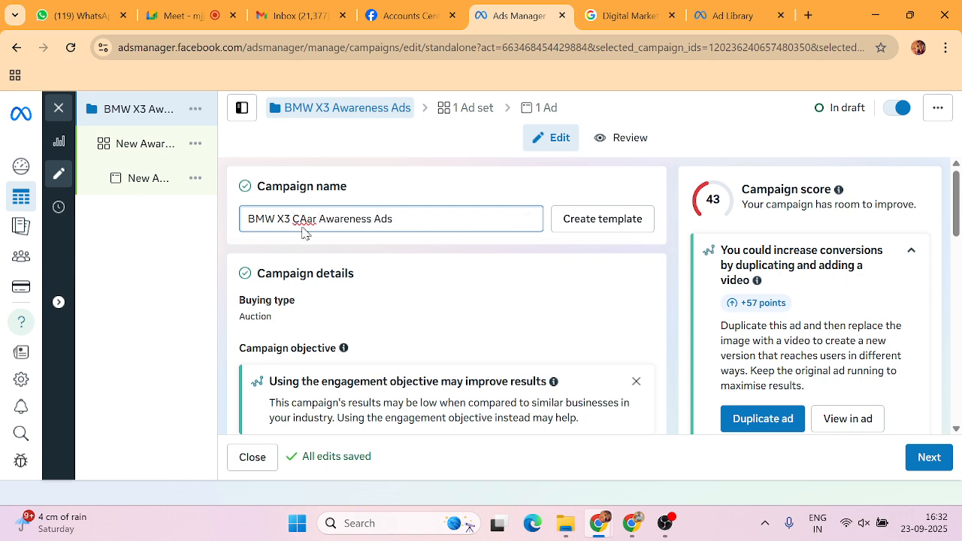
{"action": "left_click", "coordinate": [305, 218]}
{"action": "key", "text": "BackSpace"}
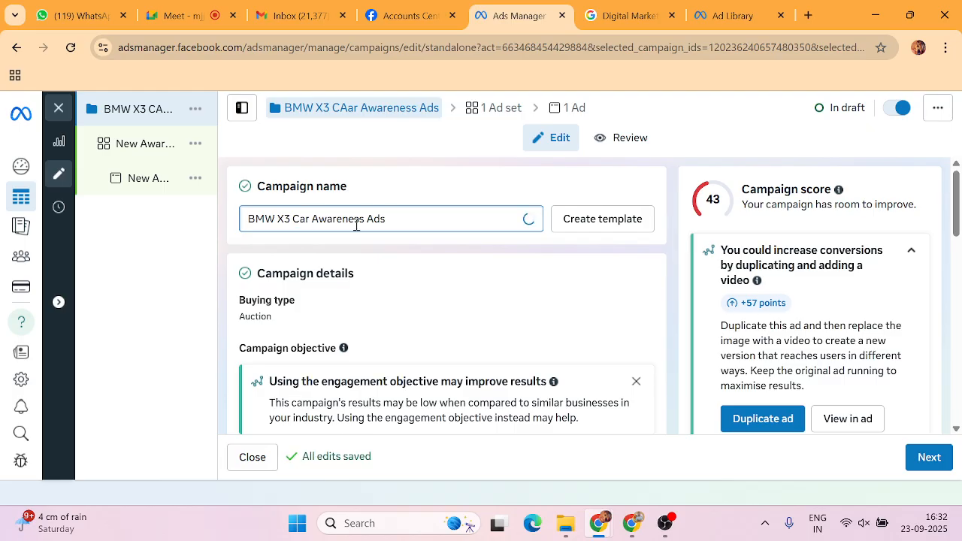
{"action": "left_click", "coordinate": [403, 221]}
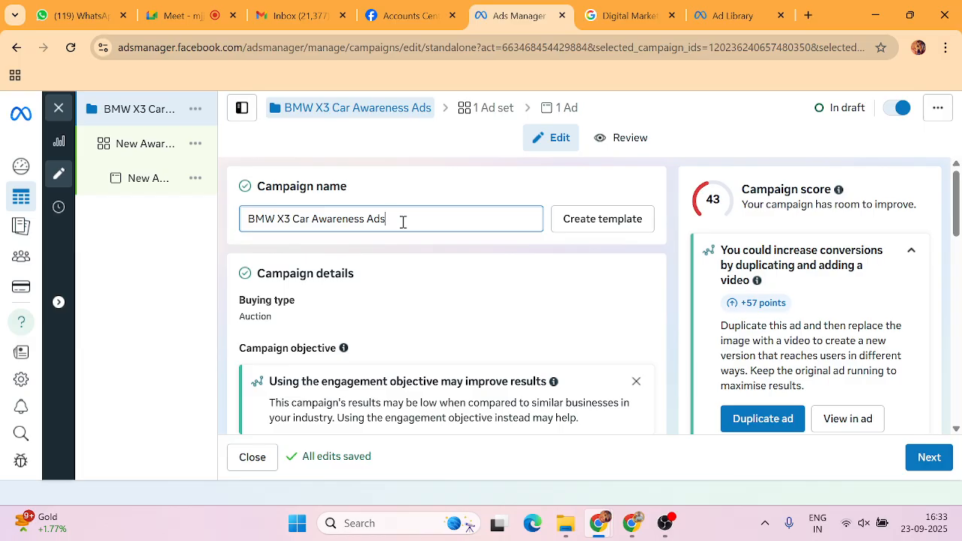
{"action": "triple_click", "coordinate": [402, 222]}
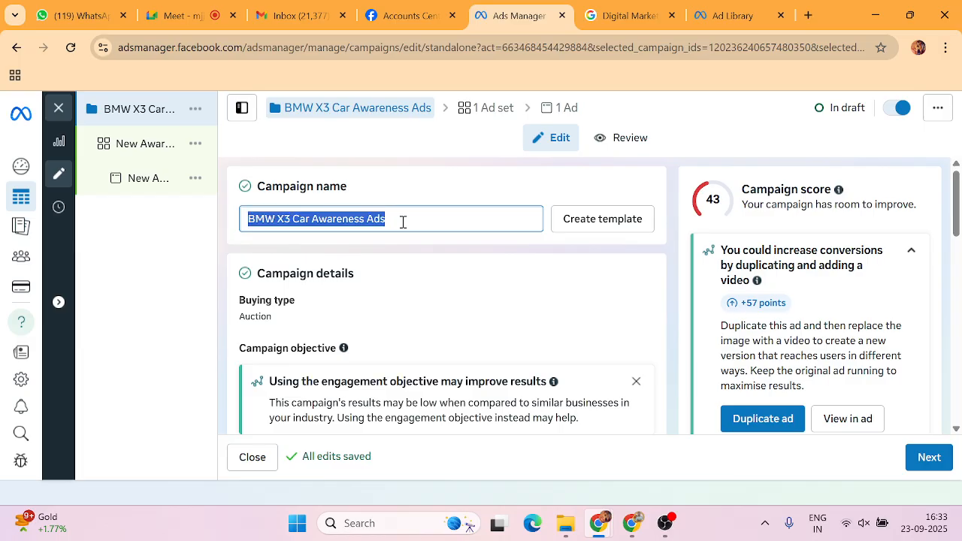
{"action": "left_click", "coordinate": [235, 231]}
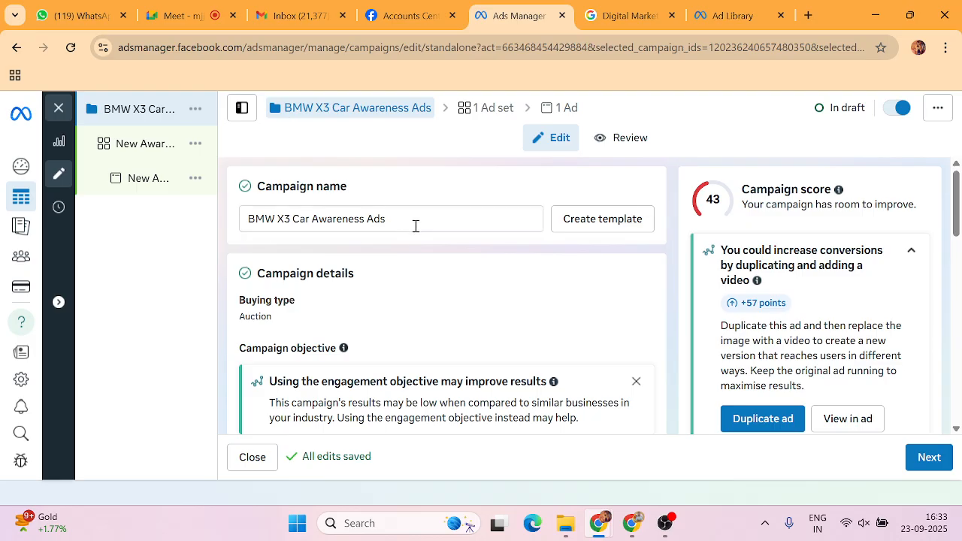
{"action": "left_click_drag", "start_coordinate": [414, 223], "coordinate": [236, 237]}
{"action": "key", "text": "ctrl+c"}
{"action": "left_click", "coordinate": [276, 245]}
{"action": "scroll", "coordinate": [276, 245], "scroll_direction": "down", "scroll_amount": 2}
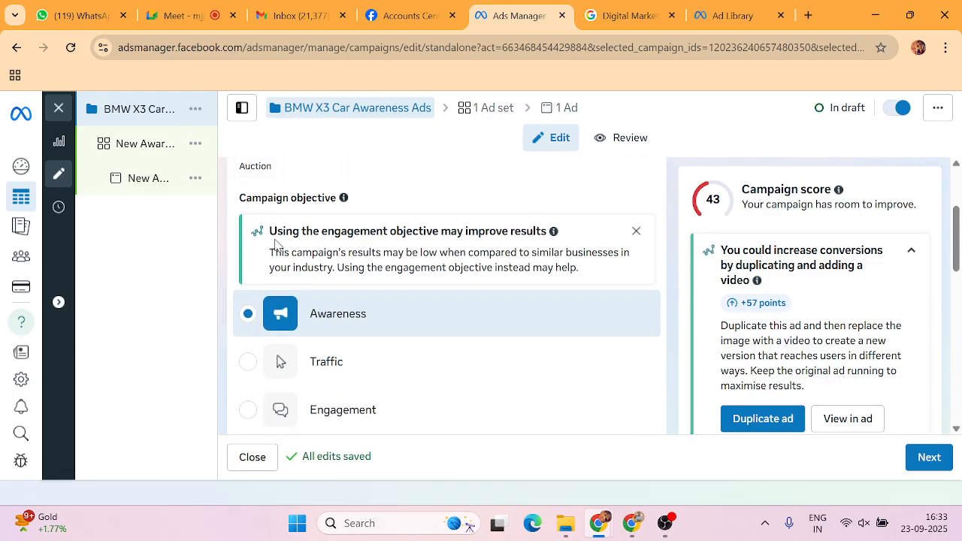
{"action": "scroll", "coordinate": [276, 245], "scroll_direction": "up", "scroll_amount": 2}
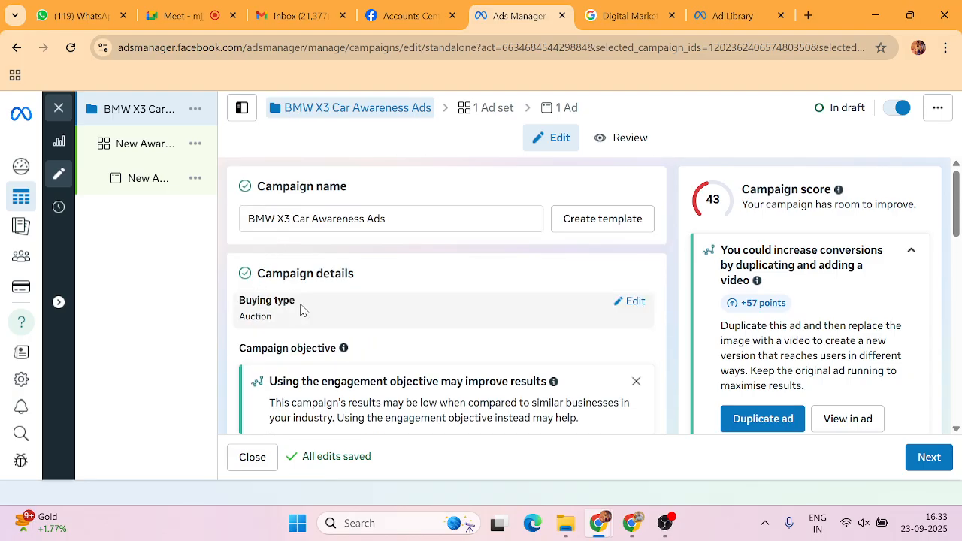
{"action": "scroll", "coordinate": [301, 310], "scroll_direction": "down", "scroll_amount": 3}
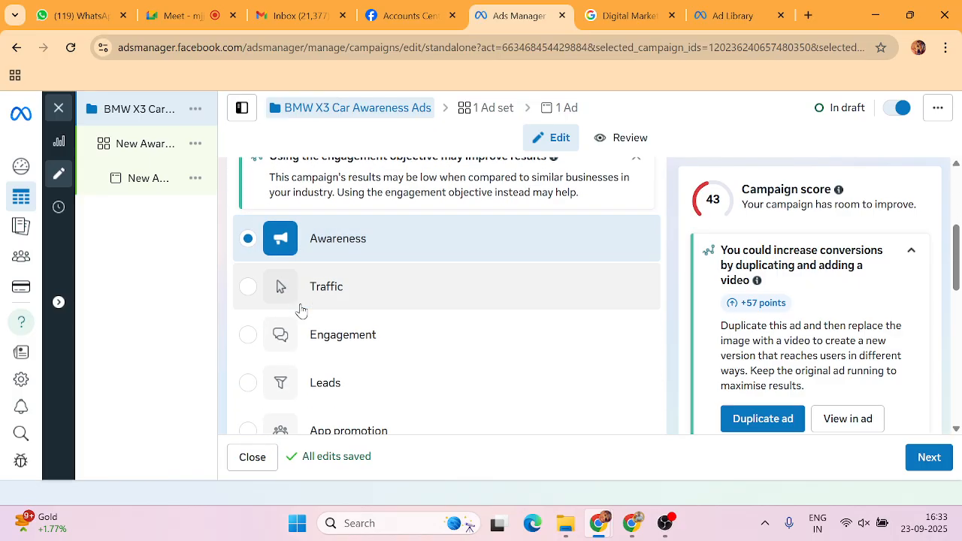
{"action": "mouse_move", "coordinate": [302, 309]}
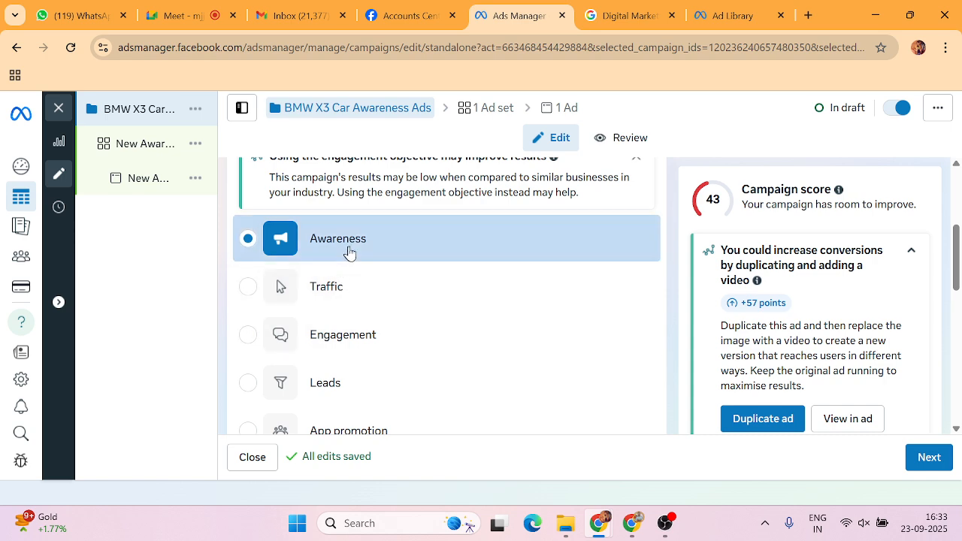
{"action": "scroll", "coordinate": [316, 263], "scroll_direction": "down", "scroll_amount": 4}
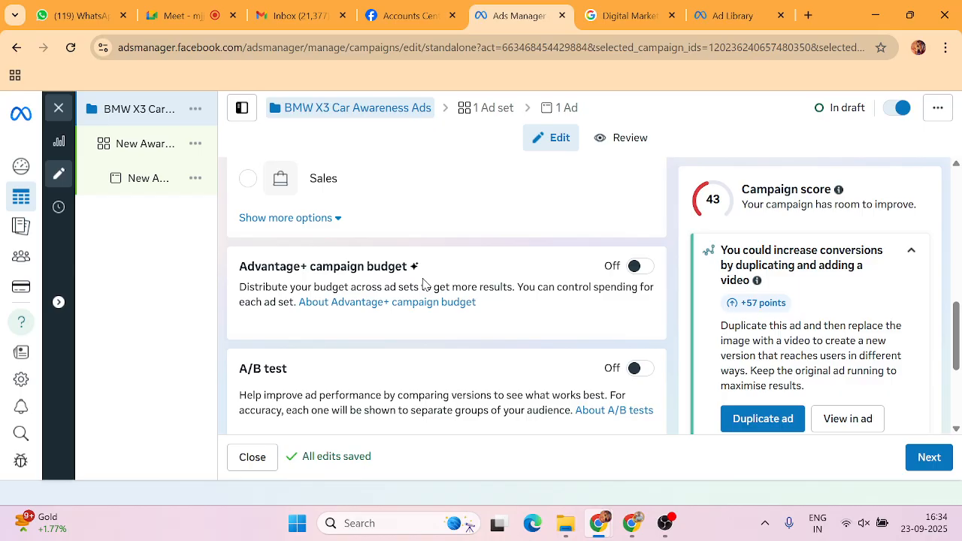
{"action": "scroll", "coordinate": [423, 281], "scroll_direction": "down", "scroll_amount": 3}
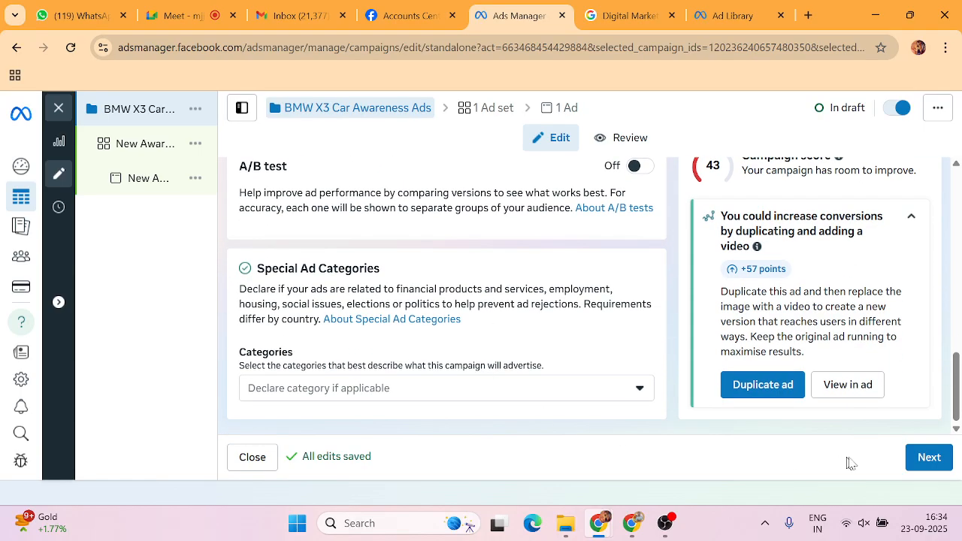
Go to the ad set and rename it 'BMW X3 Car Awareness Adset' from the pasted campaign name.
{"action": "left_click", "coordinate": [943, 460]}
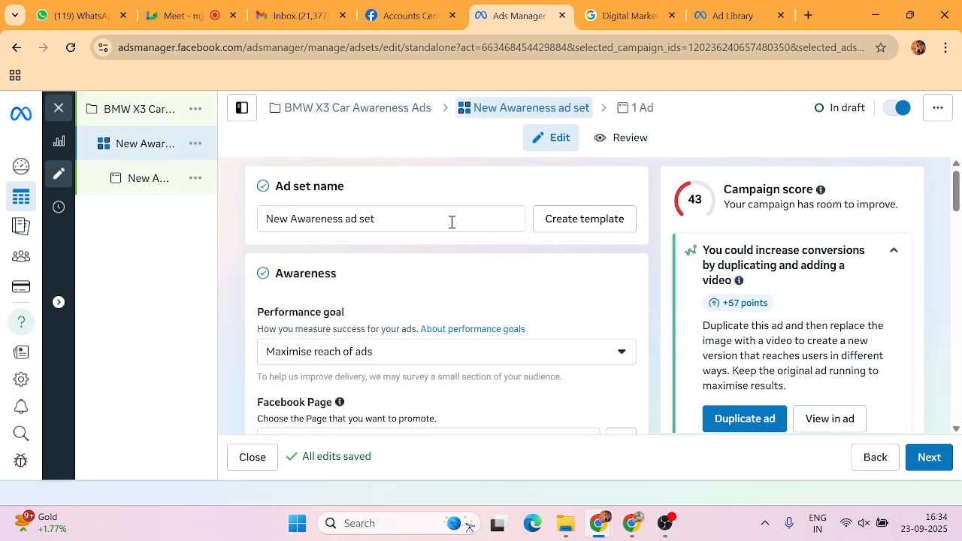
{"action": "left_click_drag", "start_coordinate": [421, 218], "coordinate": [250, 220]}
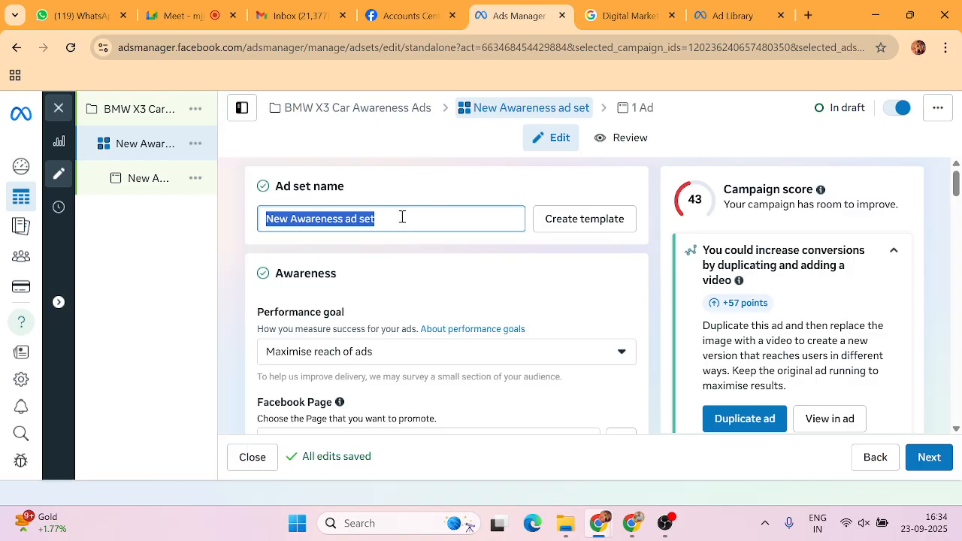
{"action": "key", "text": "BackSpace"}
{"action": "key", "text": "ctrl+v"}
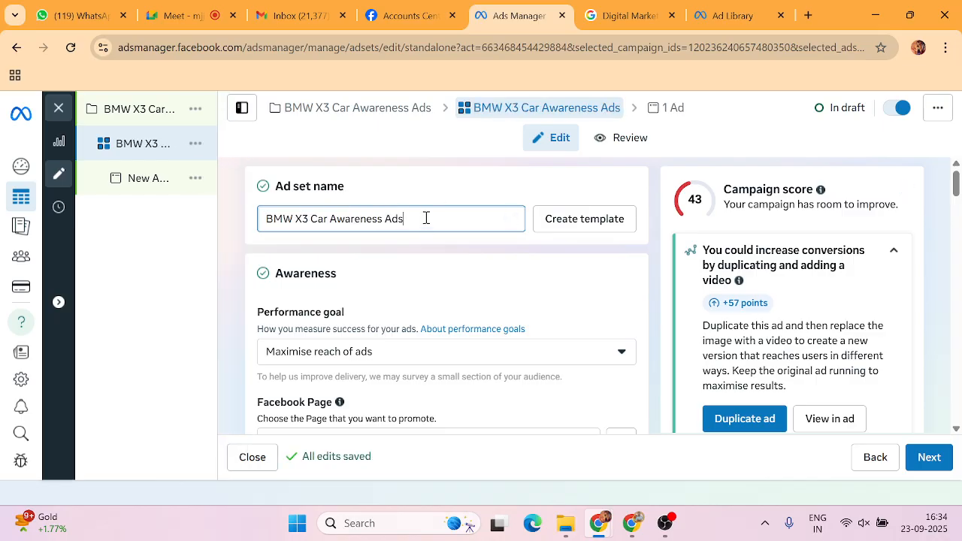
{"action": "type", "text": "s"}
{"action": "key", "text": "BackSpace"}
{"action": "type", "text": "et"}
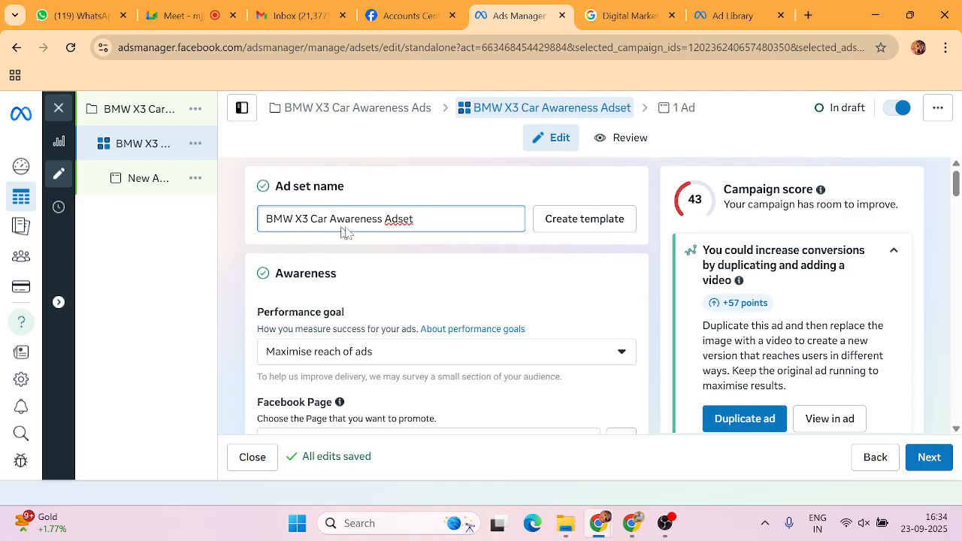
{"action": "scroll", "coordinate": [380, 244], "scroll_direction": "down", "scroll_amount": 1}
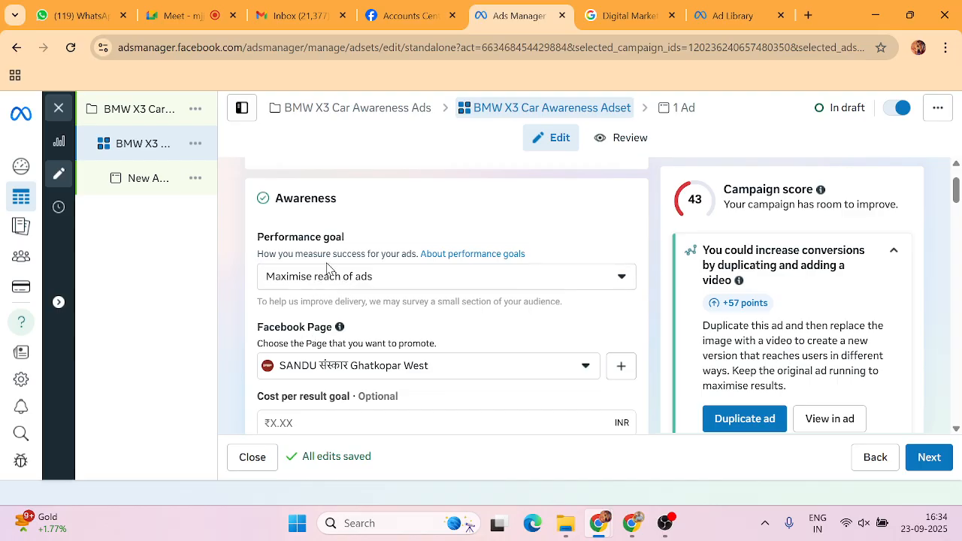
Glance at the BMW X3 ad, then review the performance goals and keep Maximise reach of ads.
{"action": "left_click", "coordinate": [725, 16]}
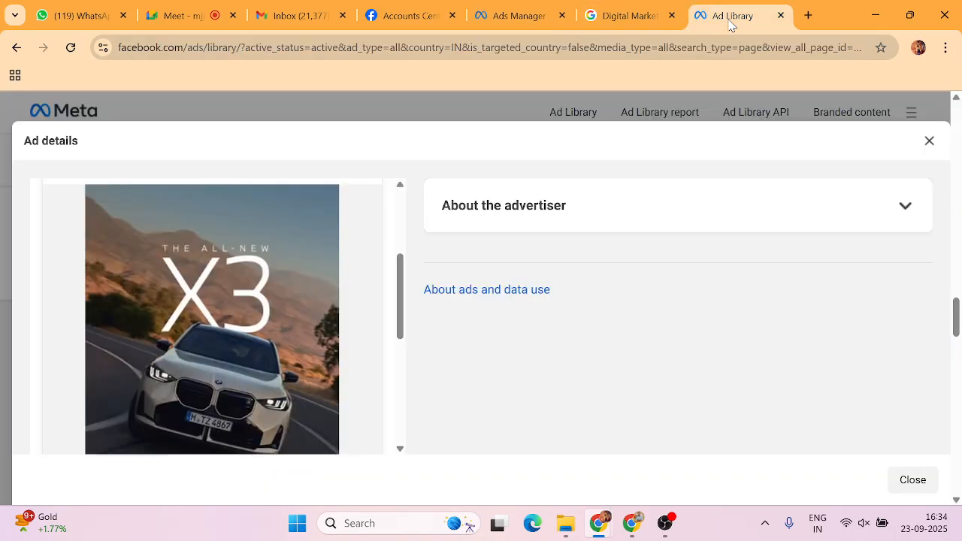
{"action": "scroll", "coordinate": [165, 308], "scroll_direction": "down", "scroll_amount": 1}
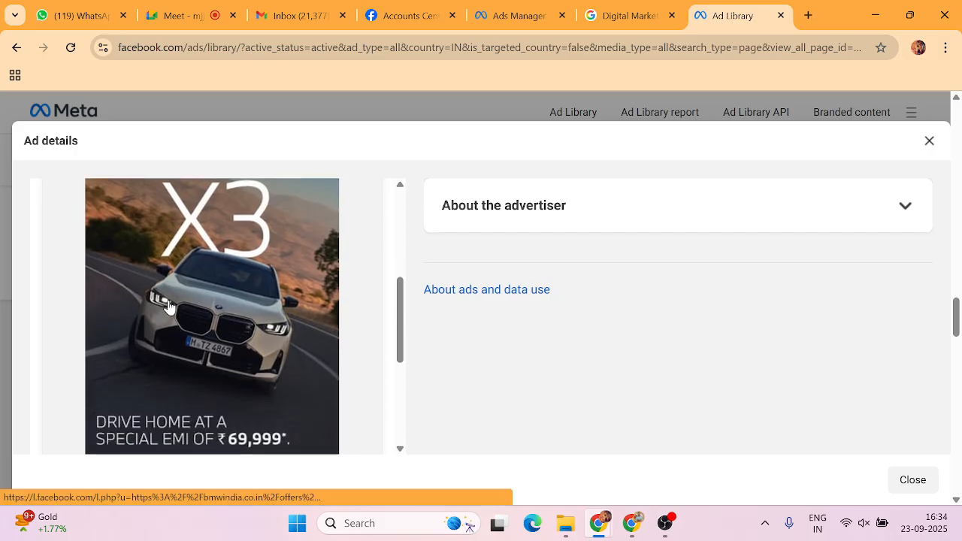
{"action": "left_click", "coordinate": [503, 18]}
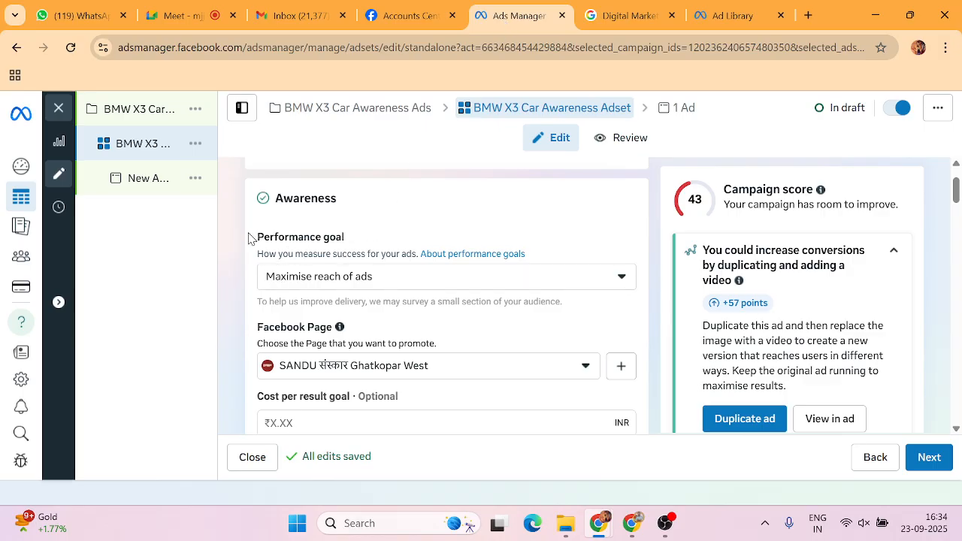
{"action": "left_click_drag", "start_coordinate": [251, 239], "coordinate": [347, 239]}
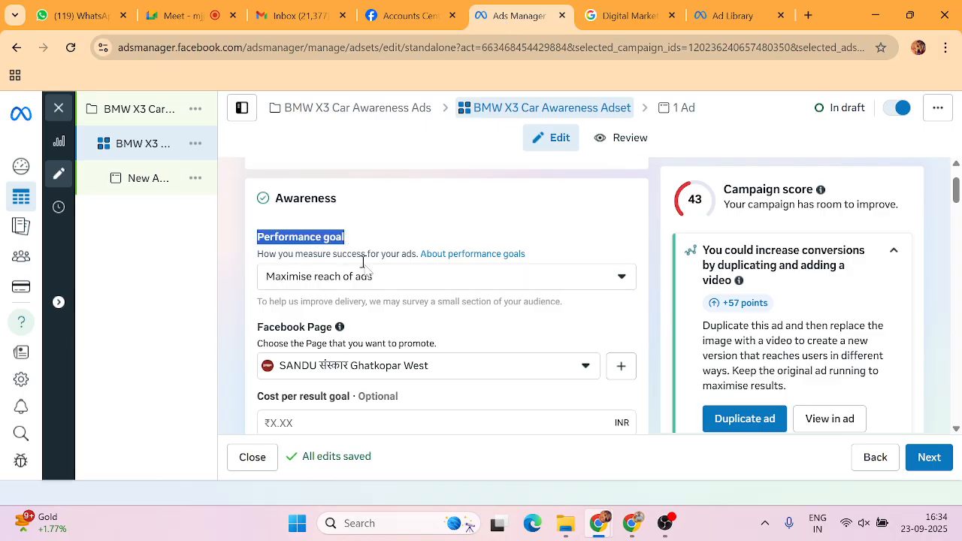
{"action": "left_click", "coordinate": [380, 278]}
{"action": "scroll", "coordinate": [368, 391], "scroll_direction": "down", "scroll_amount": 2}
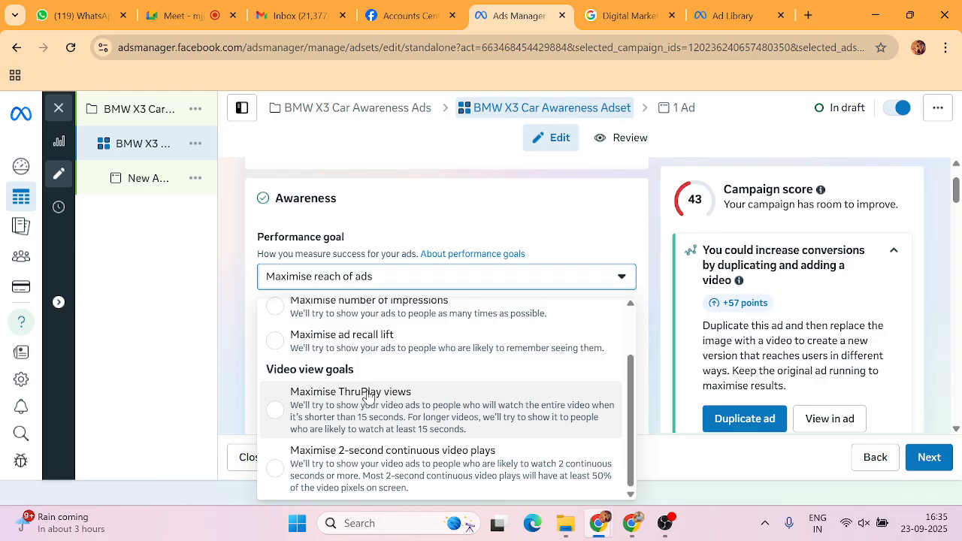
{"action": "scroll", "coordinate": [368, 397], "scroll_direction": "up", "scroll_amount": 5}
{"action": "left_click", "coordinate": [320, 338]}
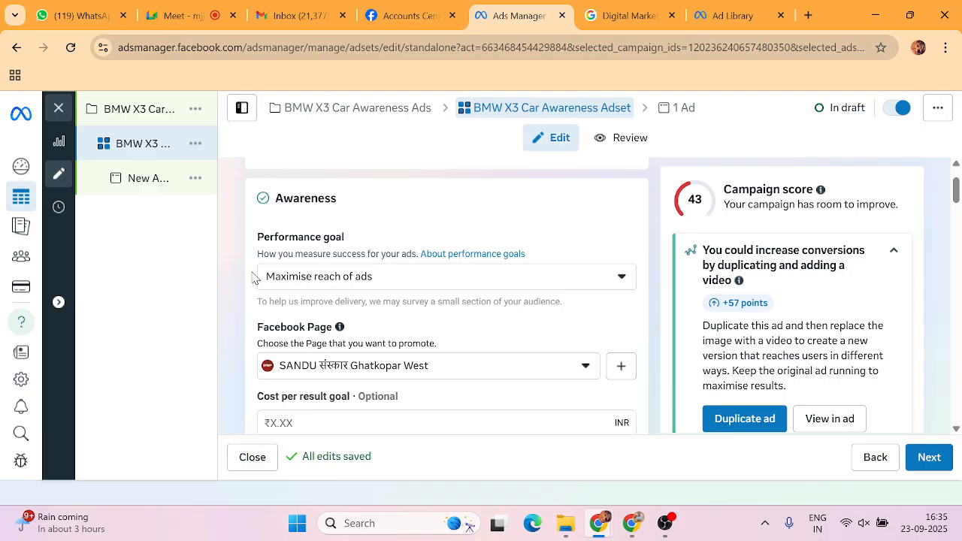
Cap frequency at 2 impressions every 1 day.
{"action": "scroll", "coordinate": [254, 278], "scroll_direction": "down", "scroll_amount": 1}
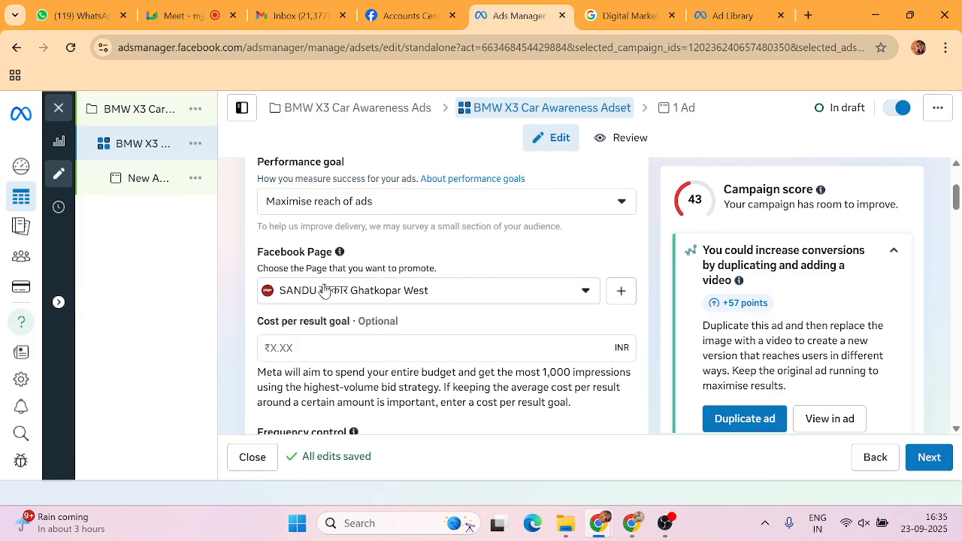
{"action": "scroll", "coordinate": [250, 291], "scroll_direction": "down", "scroll_amount": 1}
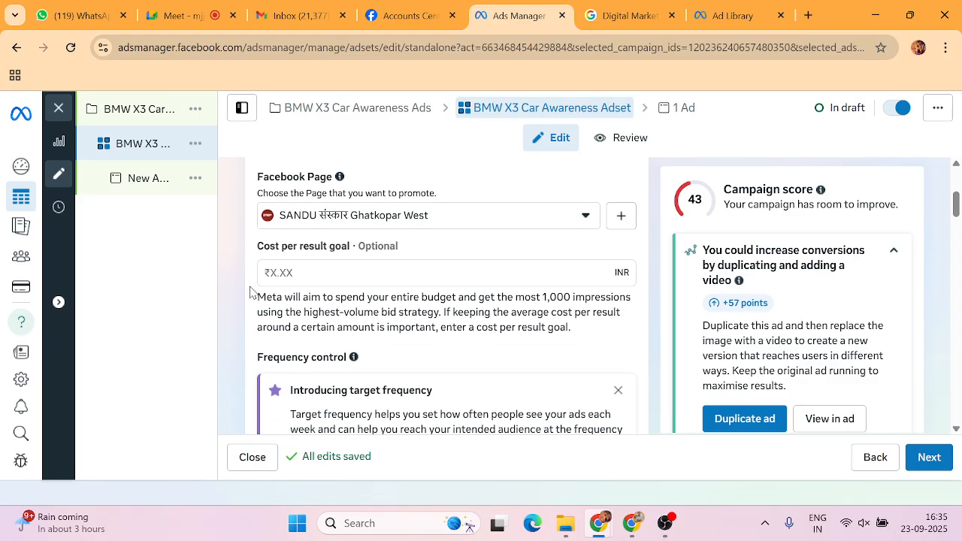
{"action": "scroll", "coordinate": [292, 265], "scroll_direction": "down", "scroll_amount": 3}
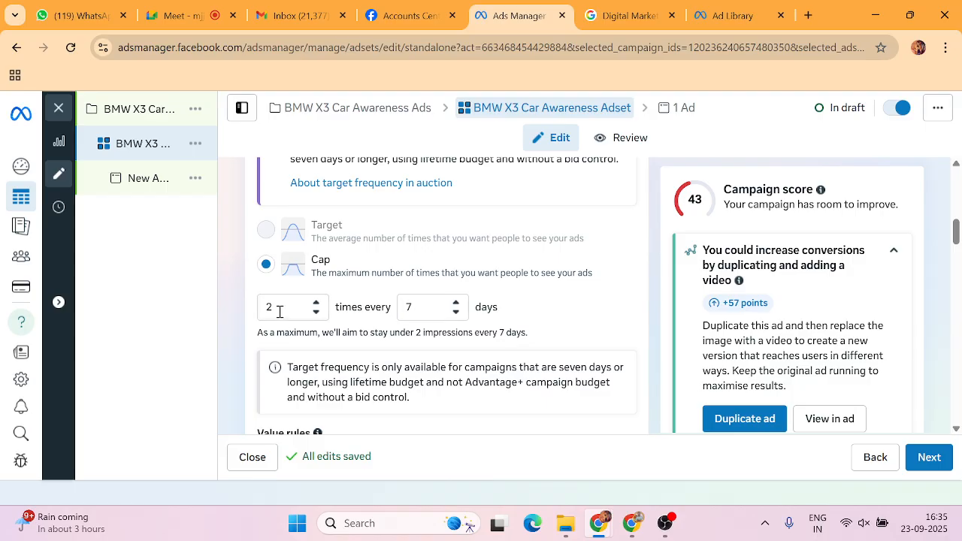
{"action": "left_click", "coordinate": [456, 313]}
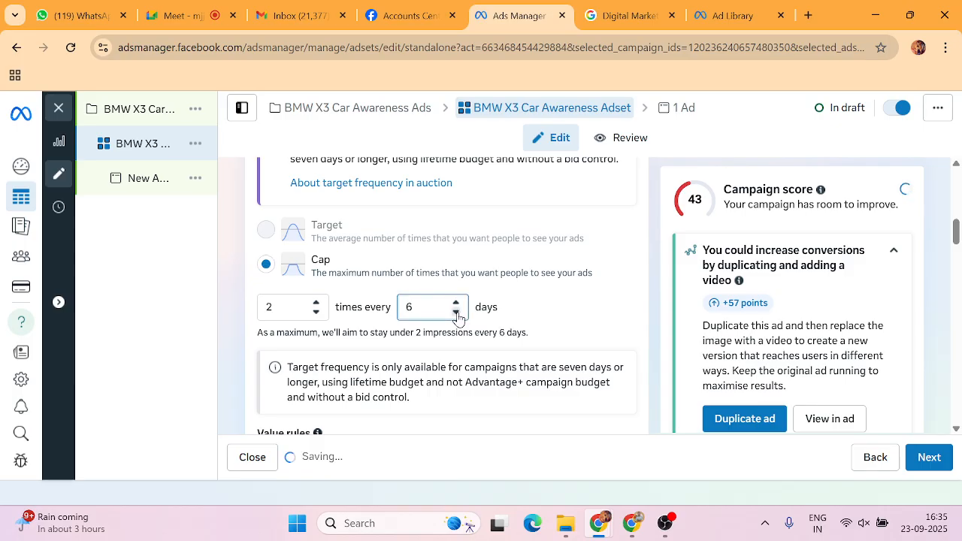
{"action": "left_click", "coordinate": [457, 313]}
{"action": "left_click", "coordinate": [456, 313]}
{"action": "left_click", "coordinate": [456, 313]}
{"action": "left_click", "coordinate": [456, 312]}
{"action": "left_click", "coordinate": [456, 313]}
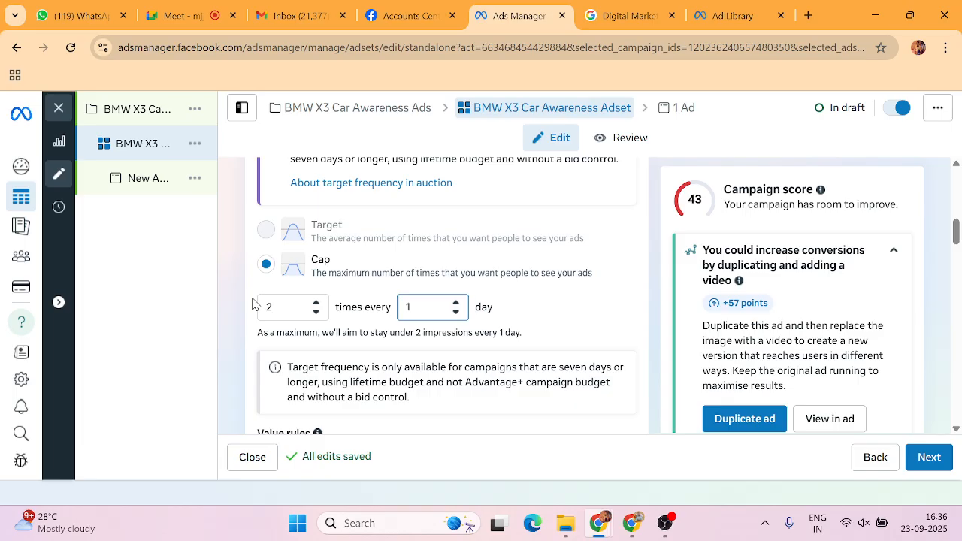
Scroll down the ad set form, then view the BMW X3 ad details in Ad Library.
{"action": "scroll", "coordinate": [248, 305], "scroll_direction": "down", "scroll_amount": 3}
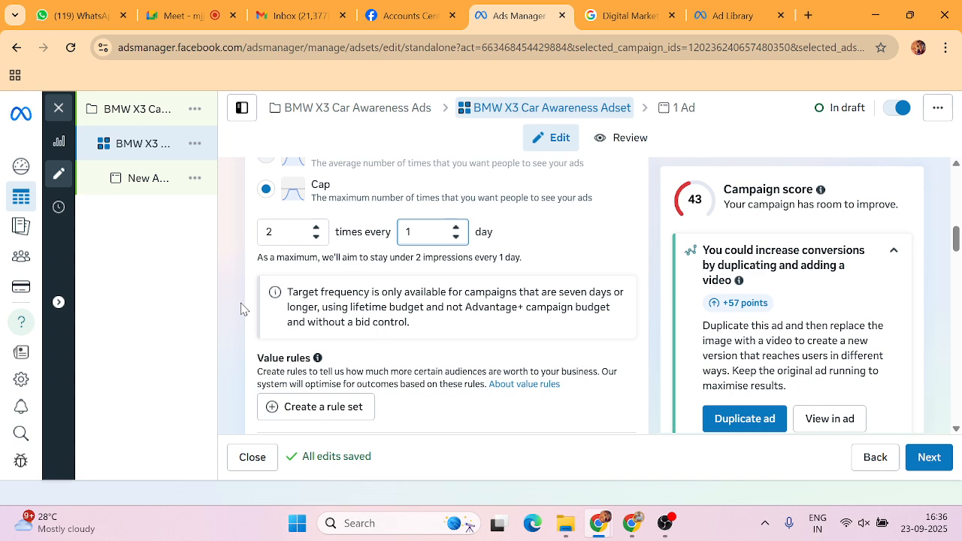
{"action": "scroll", "coordinate": [242, 308], "scroll_direction": "down", "scroll_amount": 1}
{"action": "scroll", "coordinate": [248, 300], "scroll_direction": "down", "scroll_amount": 2}
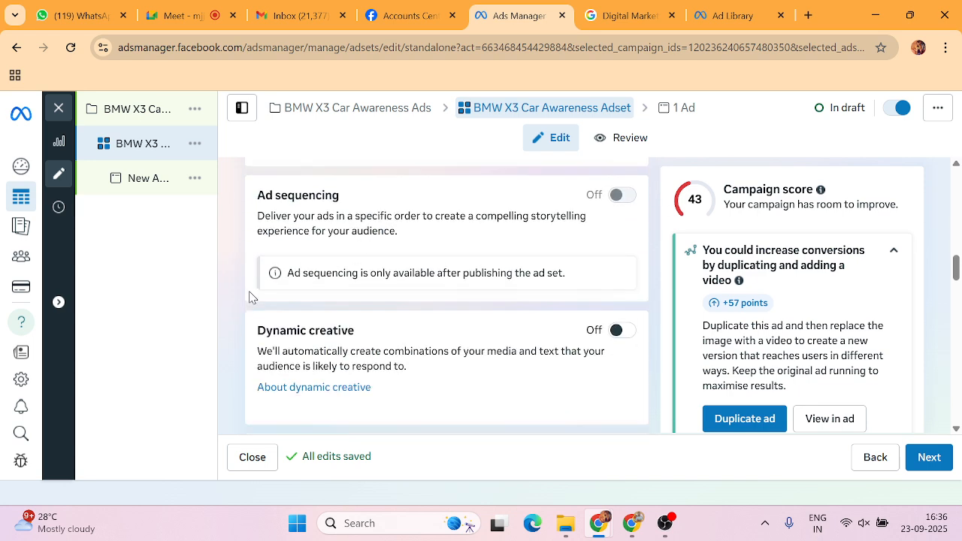
{"action": "scroll", "coordinate": [256, 285], "scroll_direction": "down", "scroll_amount": 1}
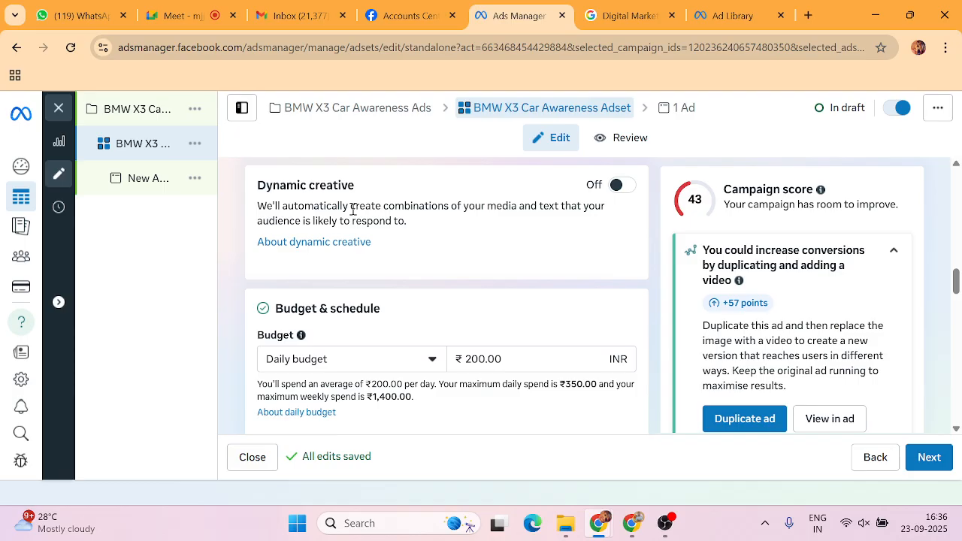
{"action": "left_click", "coordinate": [732, 16]}
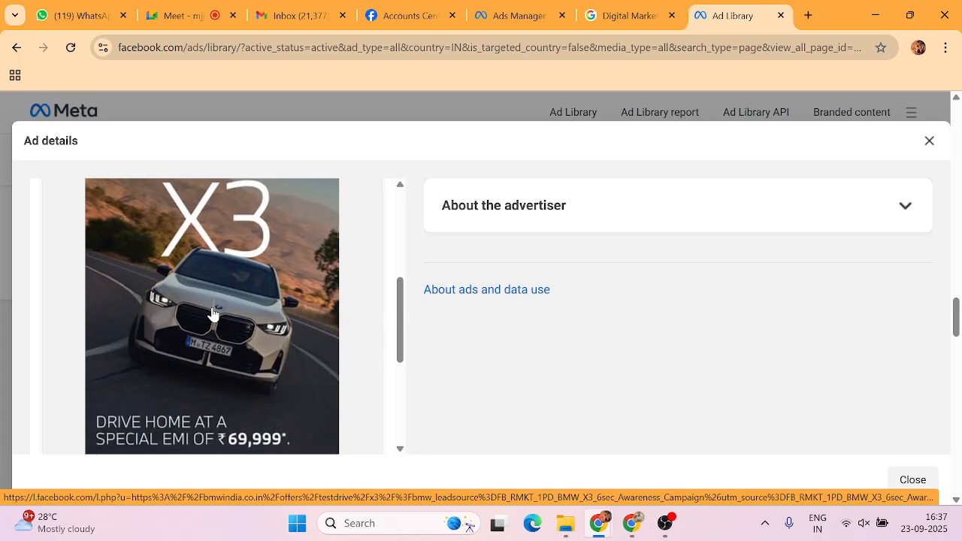
Close the BMW X3 ad details to return to BMW India's active ads list.
{"action": "left_click", "coordinate": [932, 145]}
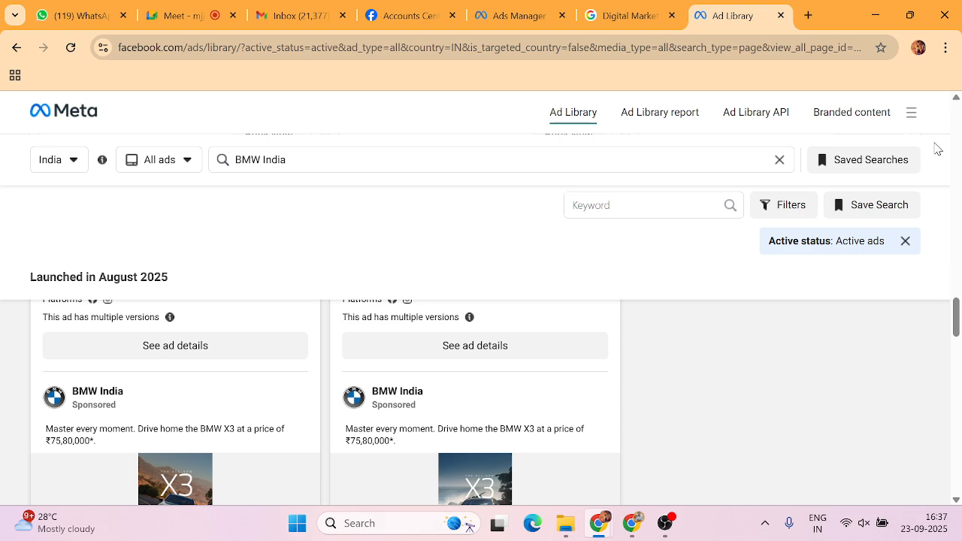
Raise the ad set's daily budget to ₹1,000.
{"action": "left_click", "coordinate": [517, 15]}
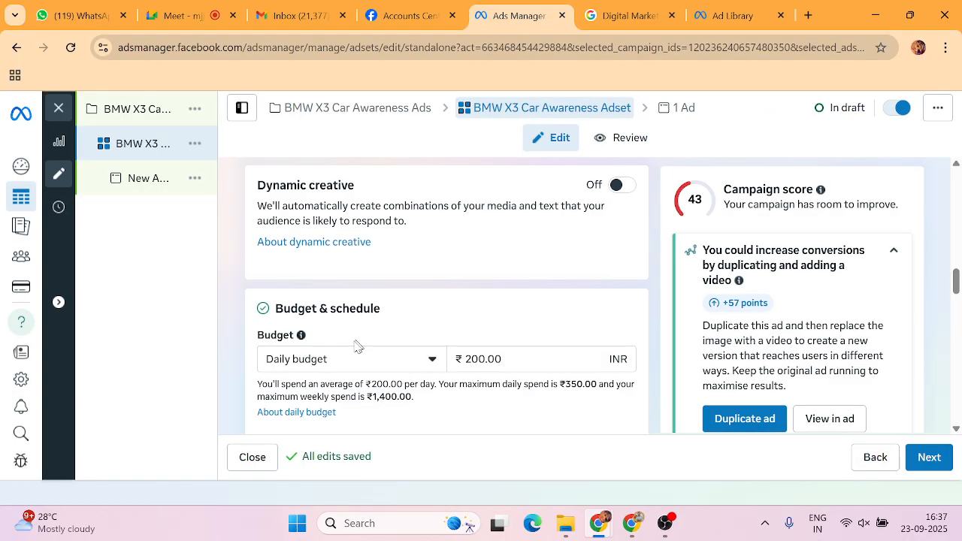
{"action": "scroll", "coordinate": [383, 275], "scroll_direction": "down", "scroll_amount": 1}
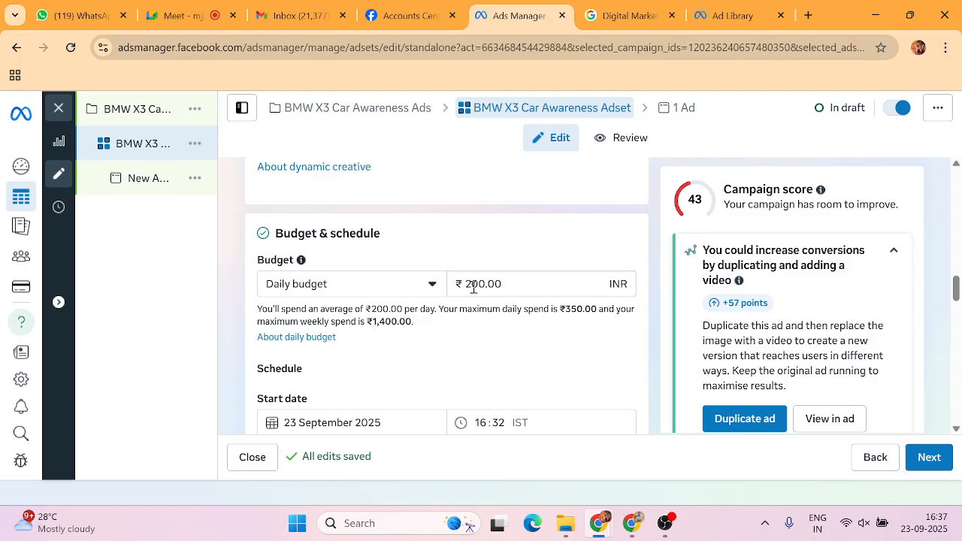
{"action": "left_click", "coordinate": [472, 284]}
{"action": "key", "text": "BackSpace"}
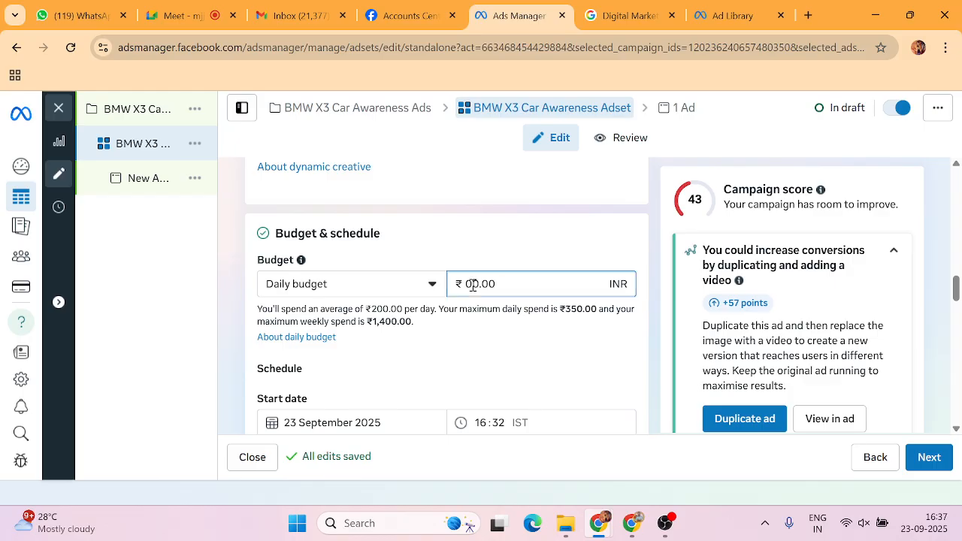
{"action": "type", "text": "10"}
{"action": "left_click", "coordinate": [496, 327]}
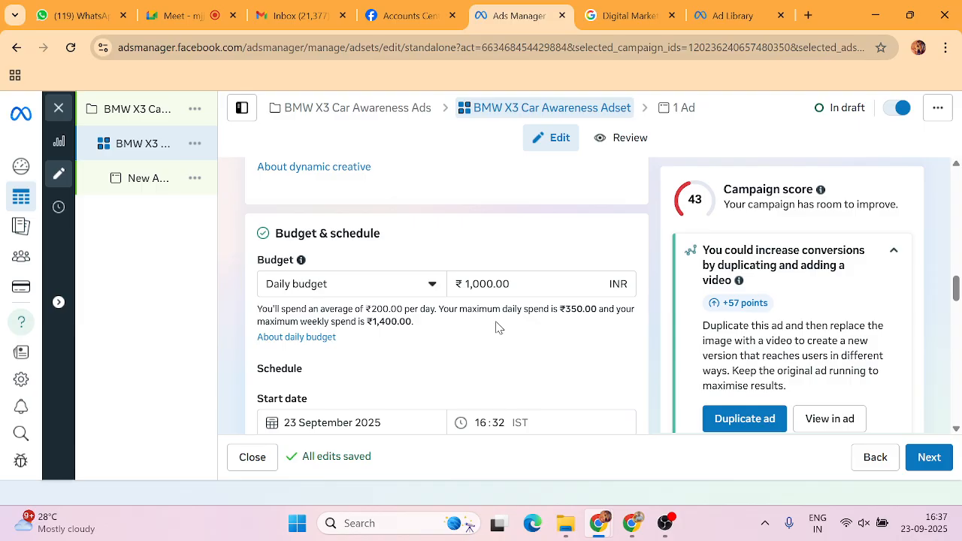
Set an end date of 30 September 2025 for the ad set.
{"action": "scroll", "coordinate": [497, 315], "scroll_direction": "down", "scroll_amount": 1}
{"action": "scroll", "coordinate": [330, 327], "scroll_direction": "down", "scroll_amount": 1}
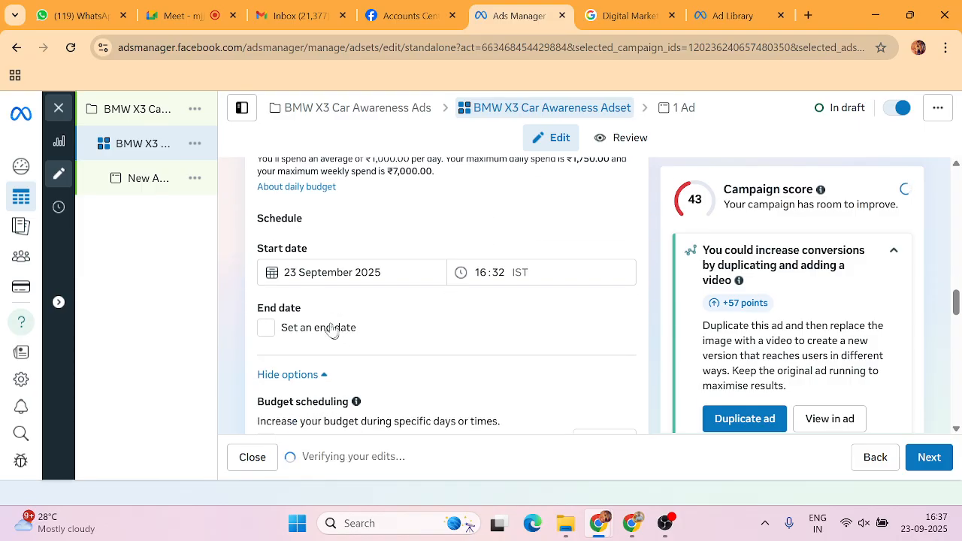
{"action": "left_click", "coordinate": [266, 328]}
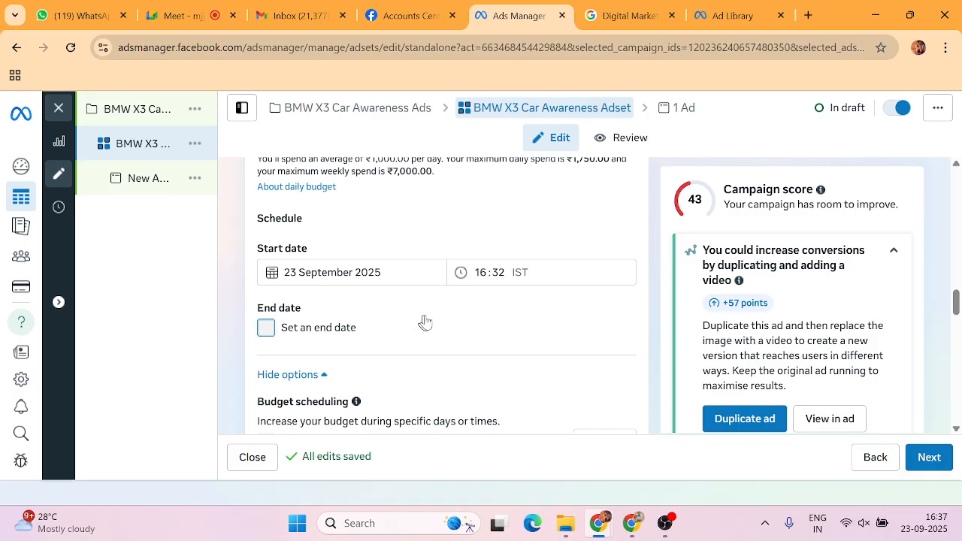
{"action": "scroll", "coordinate": [305, 347], "scroll_direction": "down", "scroll_amount": 2}
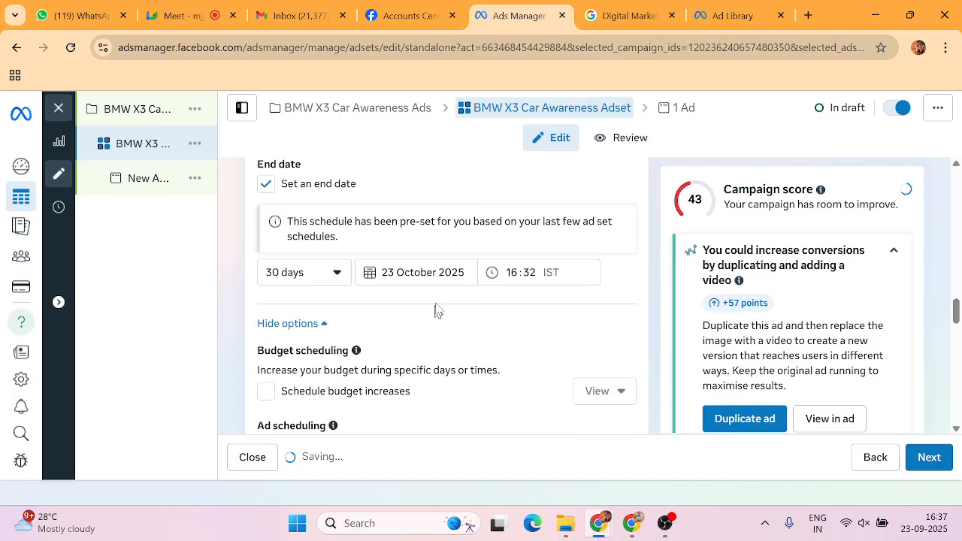
{"action": "left_click", "coordinate": [300, 268]}
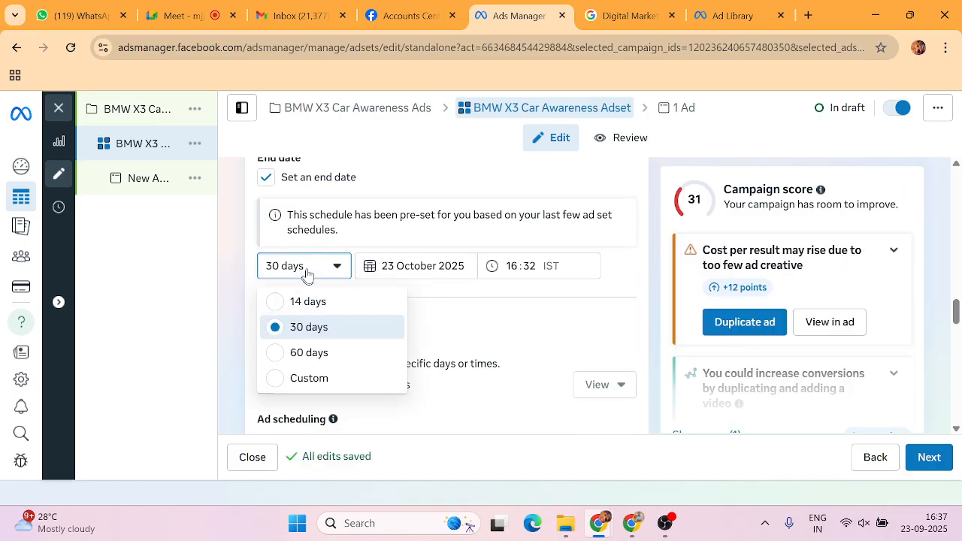
{"action": "left_click", "coordinate": [369, 265]}
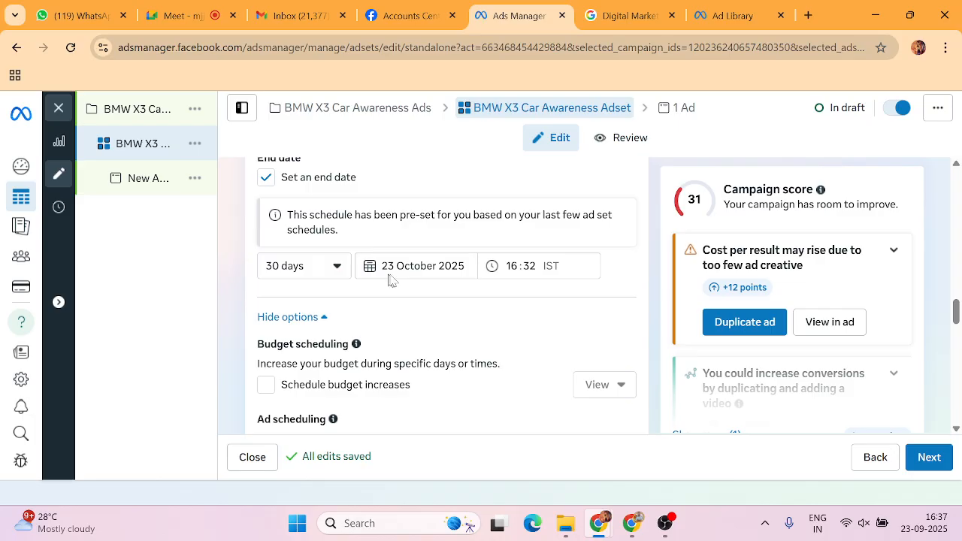
{"action": "left_click", "coordinate": [390, 275]}
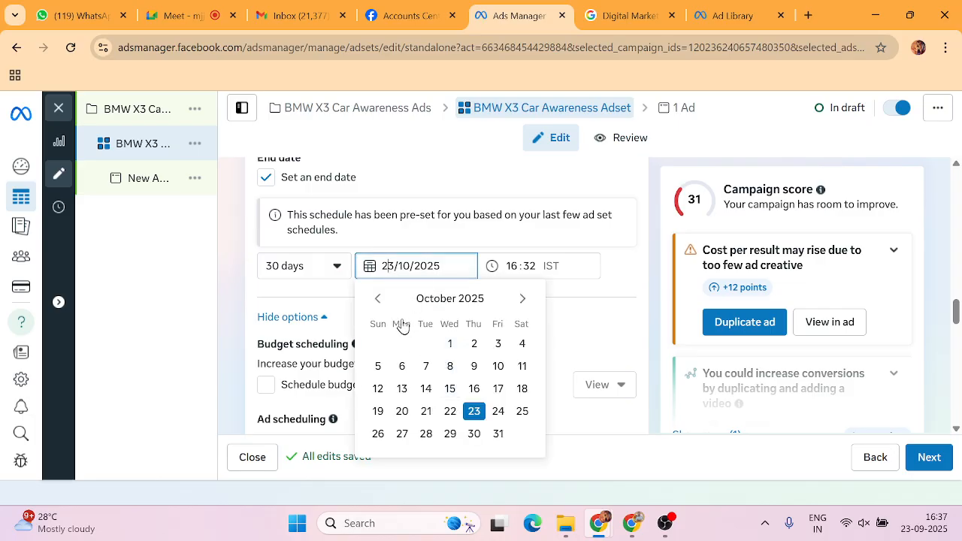
{"action": "left_click", "coordinate": [380, 300]}
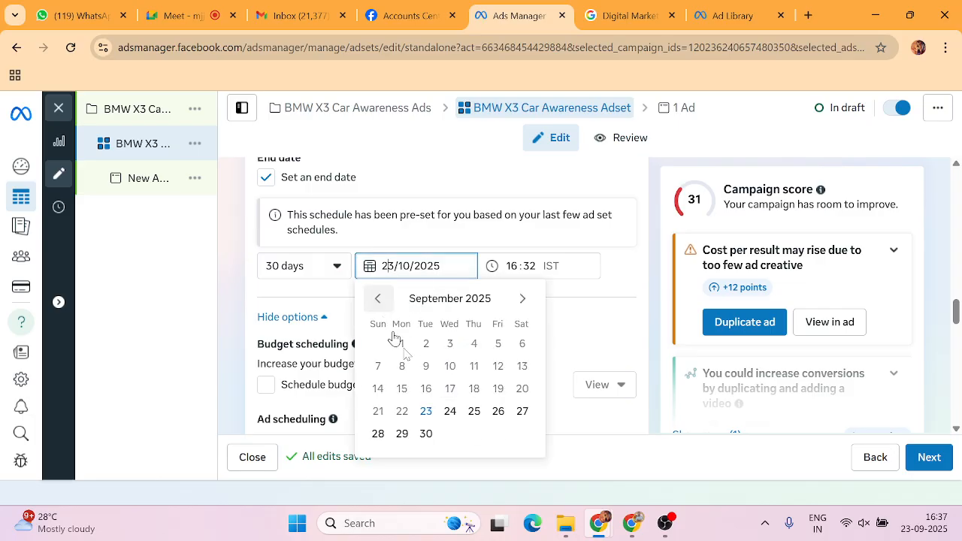
{"action": "left_click", "coordinate": [427, 436]}
{"action": "left_click", "coordinate": [526, 314]}
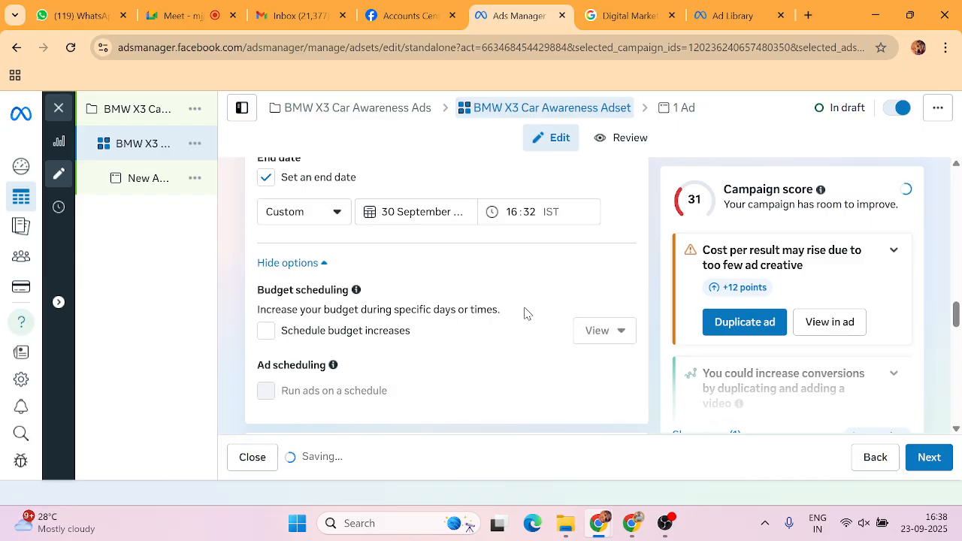
Replace Advantage+ audience with the original audience options.
{"action": "scroll", "coordinate": [392, 273], "scroll_direction": "down", "scroll_amount": 4}
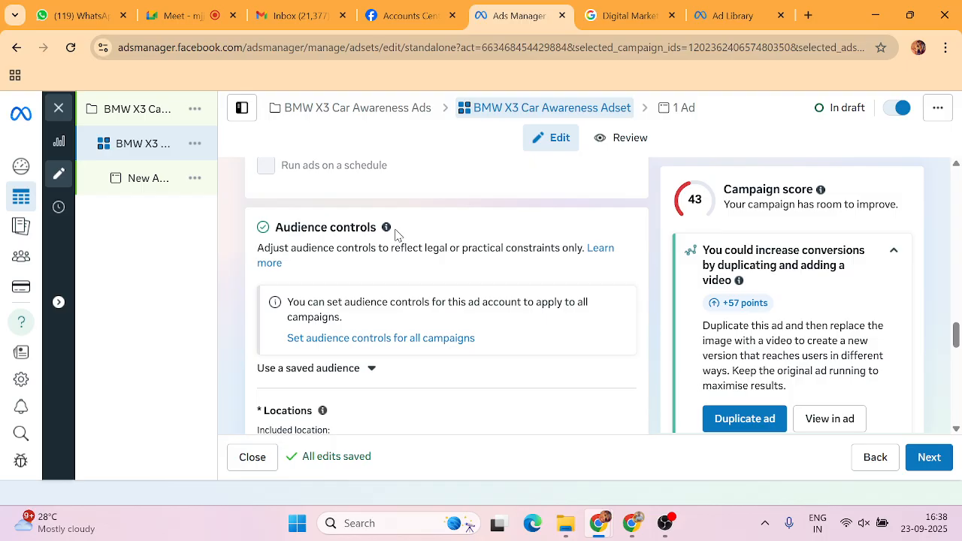
{"action": "scroll", "coordinate": [387, 235], "scroll_direction": "down", "scroll_amount": 1}
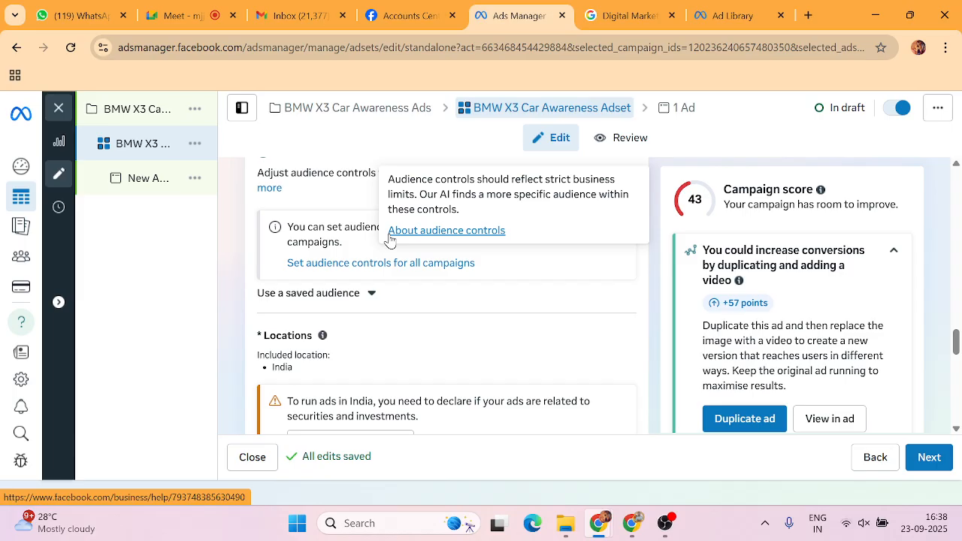
{"action": "scroll", "coordinate": [414, 350], "scroll_direction": "down", "scroll_amount": 5}
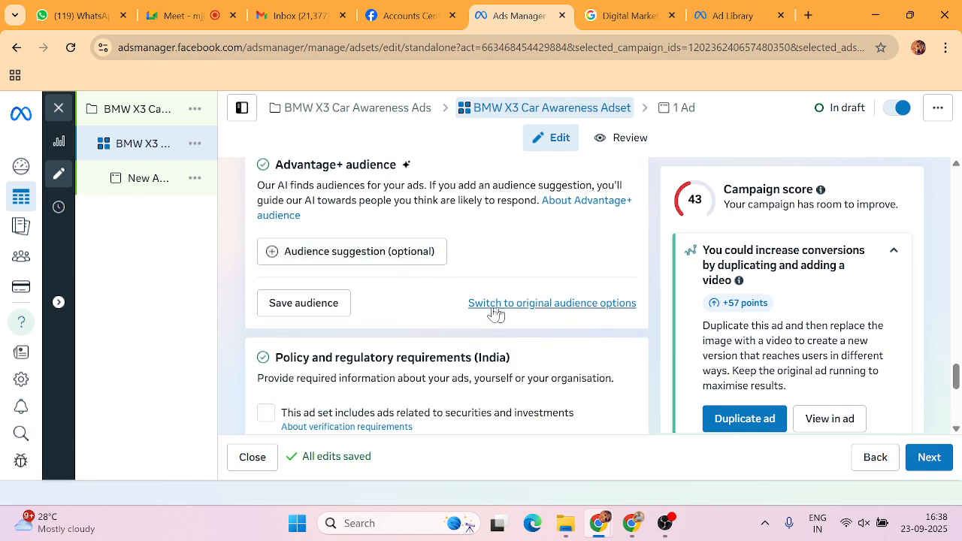
{"action": "left_click_drag", "start_coordinate": [453, 307], "coordinate": [623, 308]}
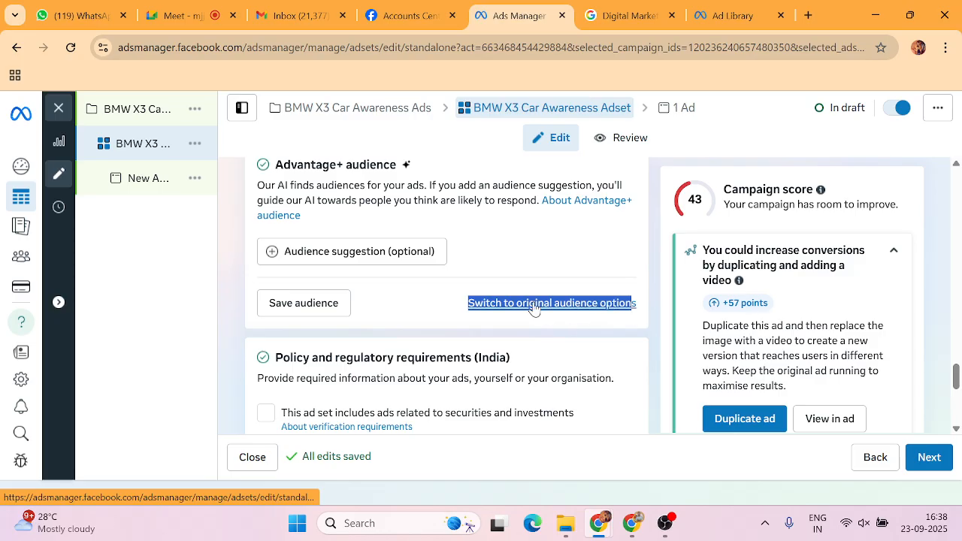
{"action": "left_click", "coordinate": [597, 307]}
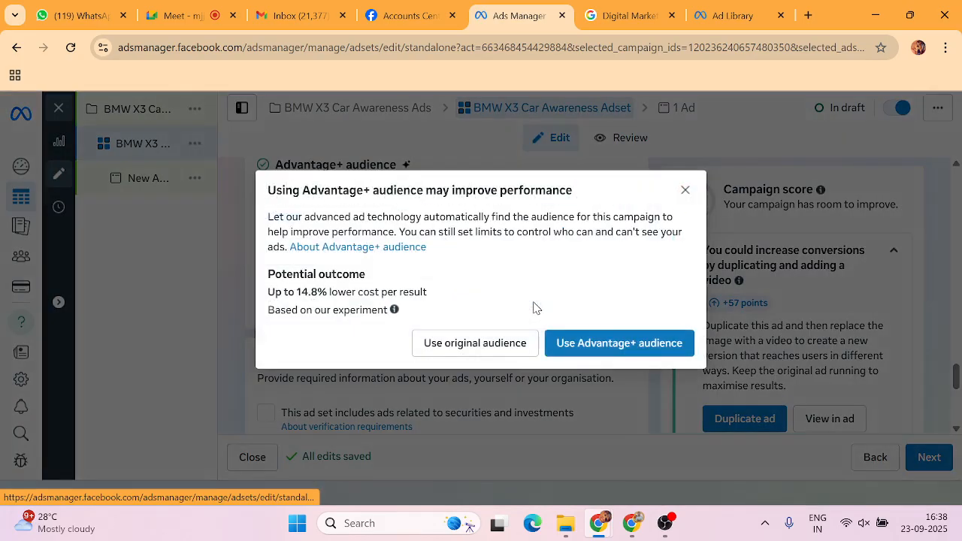
{"action": "left_click", "coordinate": [454, 344]}
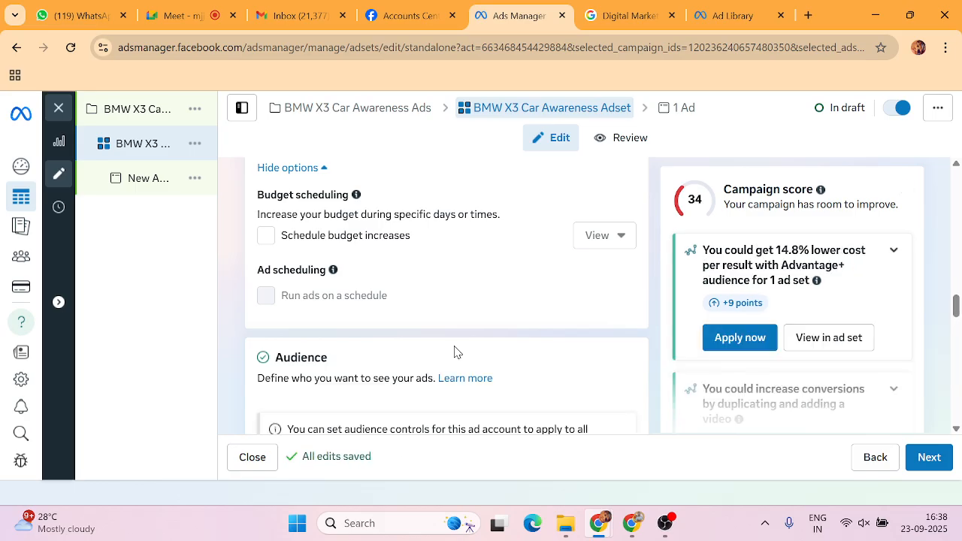
Review the original audience settings: India, ages 18–65+, all genders.
{"action": "scroll", "coordinate": [454, 352], "scroll_direction": "up", "scroll_amount": 2}
{"action": "scroll", "coordinate": [455, 352], "scroll_direction": "down", "scroll_amount": 5}
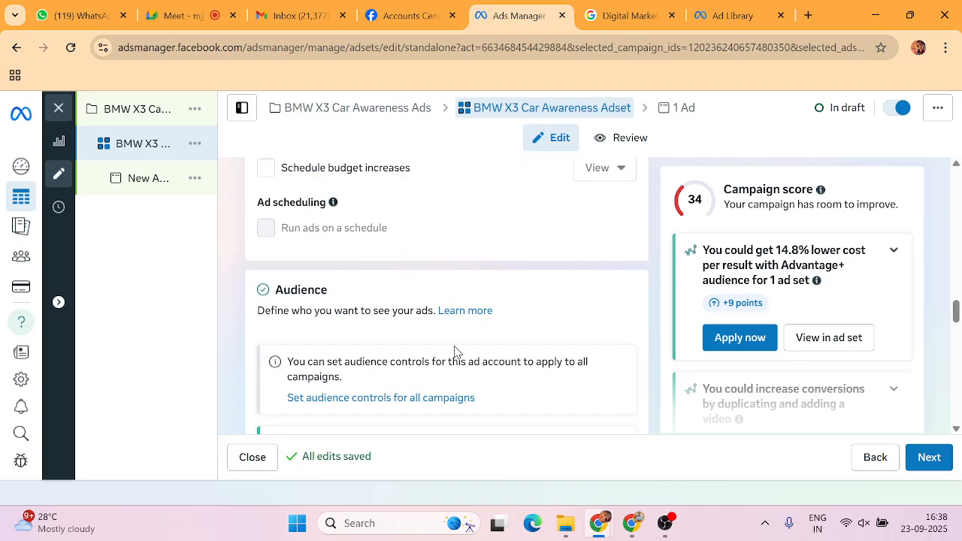
{"action": "left_click_drag", "start_coordinate": [343, 215], "coordinate": [419, 230]}
{"action": "left_click", "coordinate": [248, 231]}
{"action": "scroll", "coordinate": [385, 268], "scroll_direction": "down", "scroll_amount": 4}
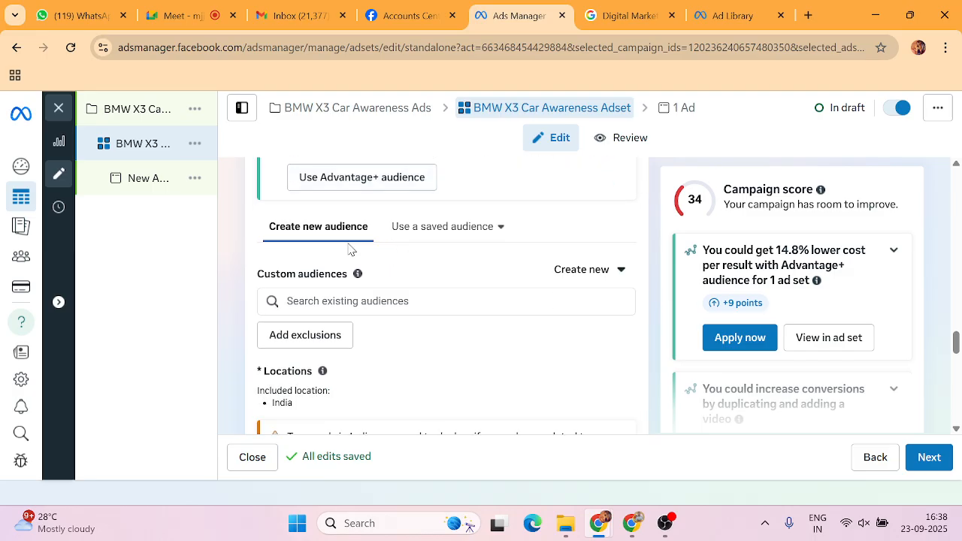
{"action": "scroll", "coordinate": [393, 259], "scroll_direction": "down", "scroll_amount": 2}
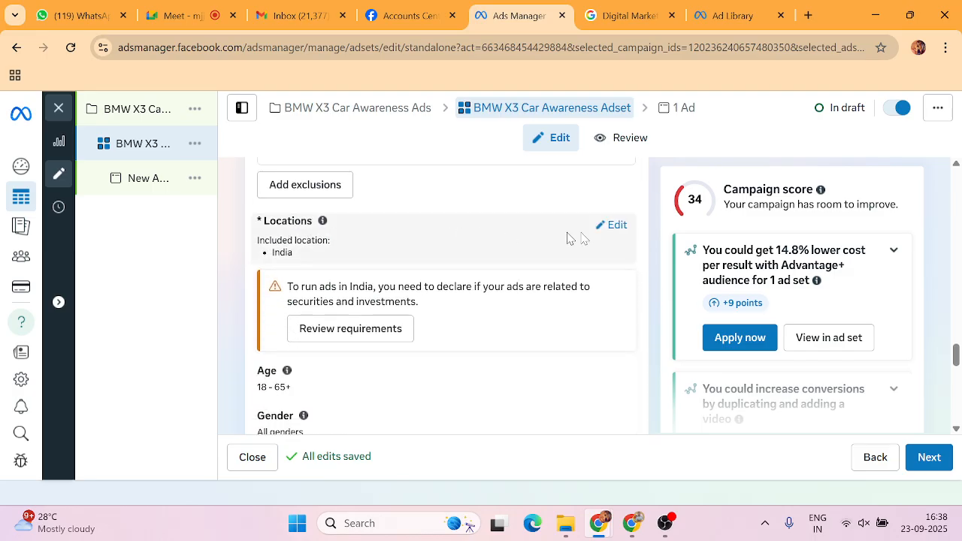
Replace India with Navi Mumbai, Maharashtra as the target location.
{"action": "left_click", "coordinate": [623, 228]}
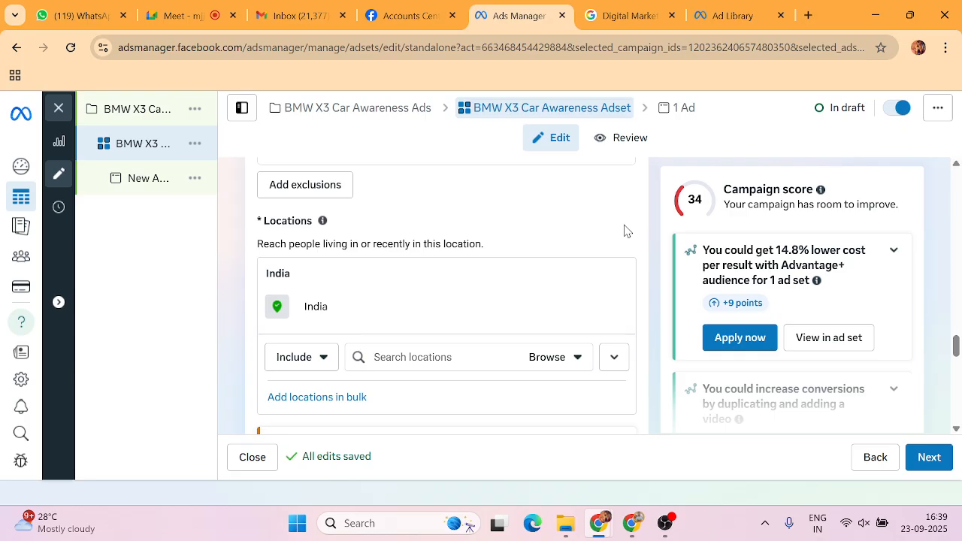
{"action": "left_click", "coordinate": [483, 365]}
{"action": "type", "text": "Na"}
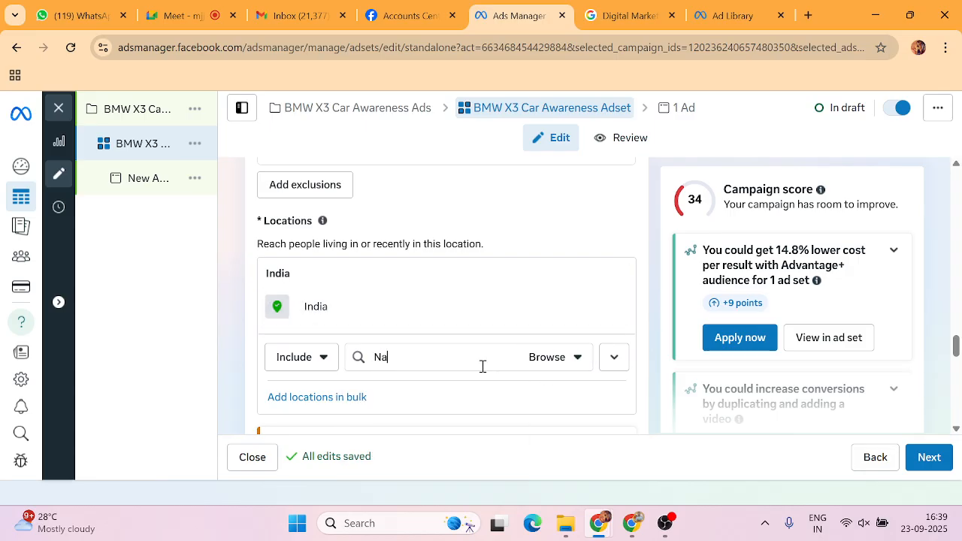
{"action": "type", "text": "vi mumbai"}
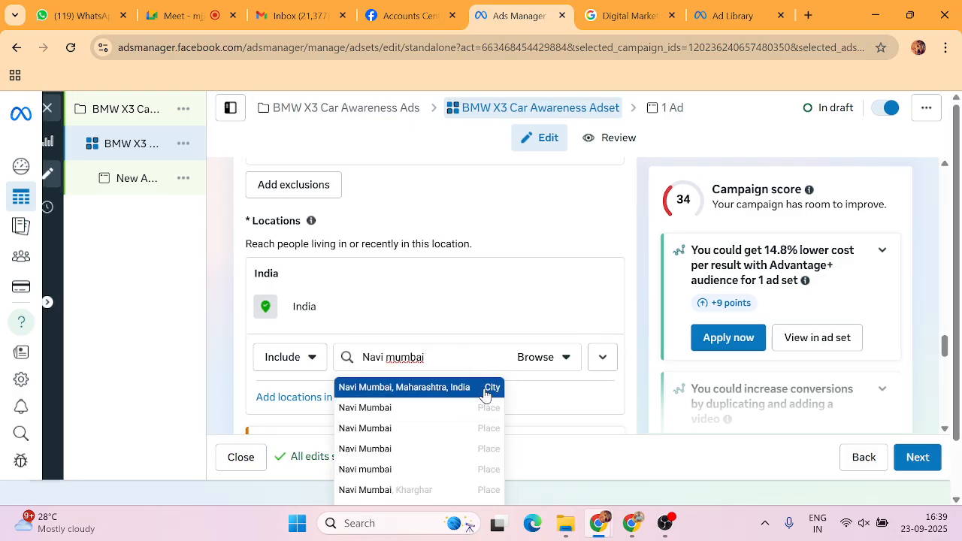
{"action": "left_click", "coordinate": [493, 383]}
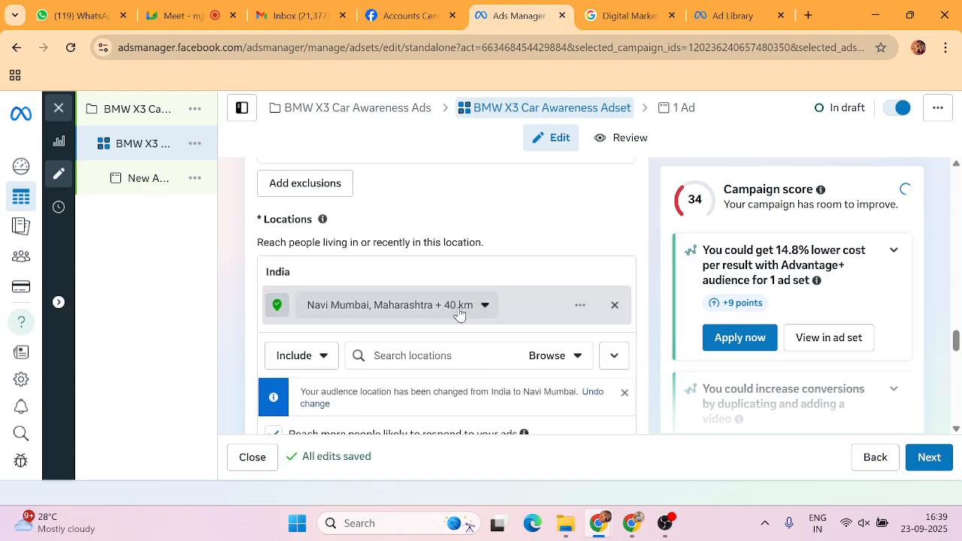
Inspect Navi Mumbai's 40 km radius, zooming the map around it.
{"action": "scroll", "coordinate": [369, 343], "scroll_direction": "down", "scroll_amount": 1}
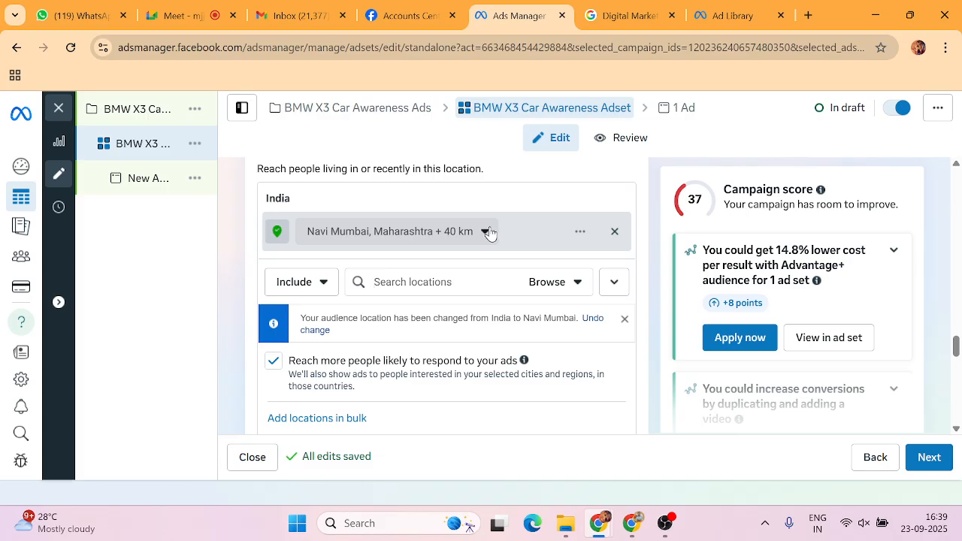
{"action": "left_click", "coordinate": [366, 235]}
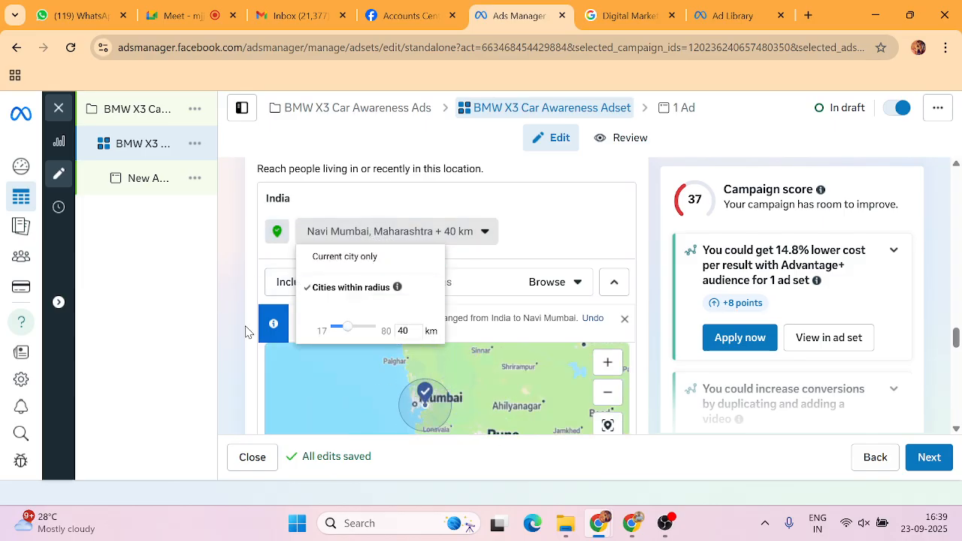
{"action": "scroll", "coordinate": [316, 340], "scroll_direction": "down", "scroll_amount": 1}
{"action": "left_click", "coordinate": [608, 290]}
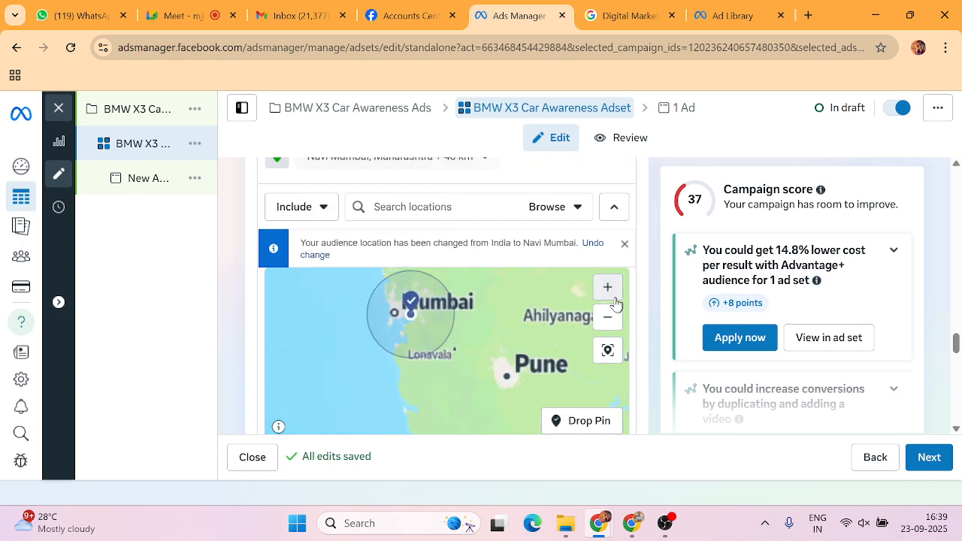
{"action": "left_click", "coordinate": [611, 296]}
{"action": "left_click_drag", "start_coordinate": [438, 321], "coordinate": [479, 430]}
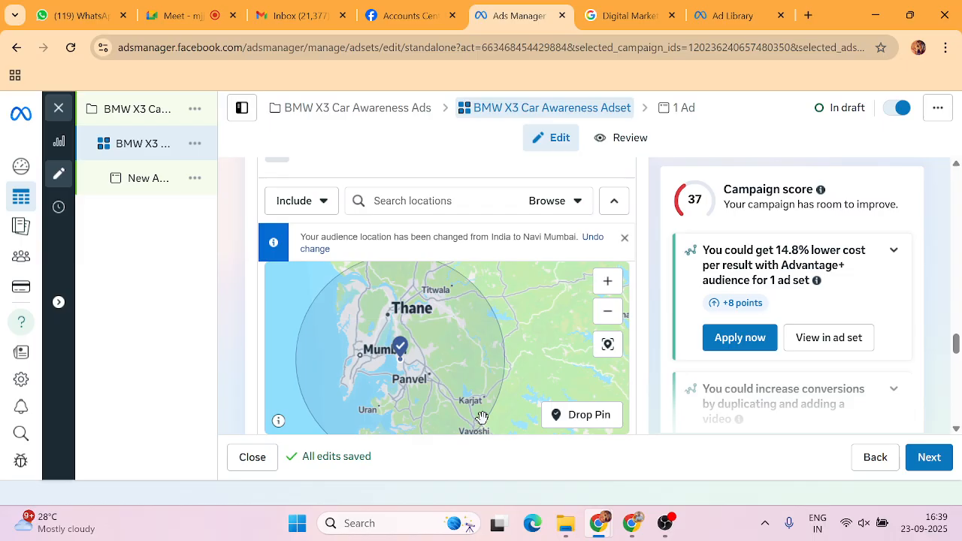
{"action": "scroll", "coordinate": [642, 275], "scroll_direction": "up", "scroll_amount": 1}
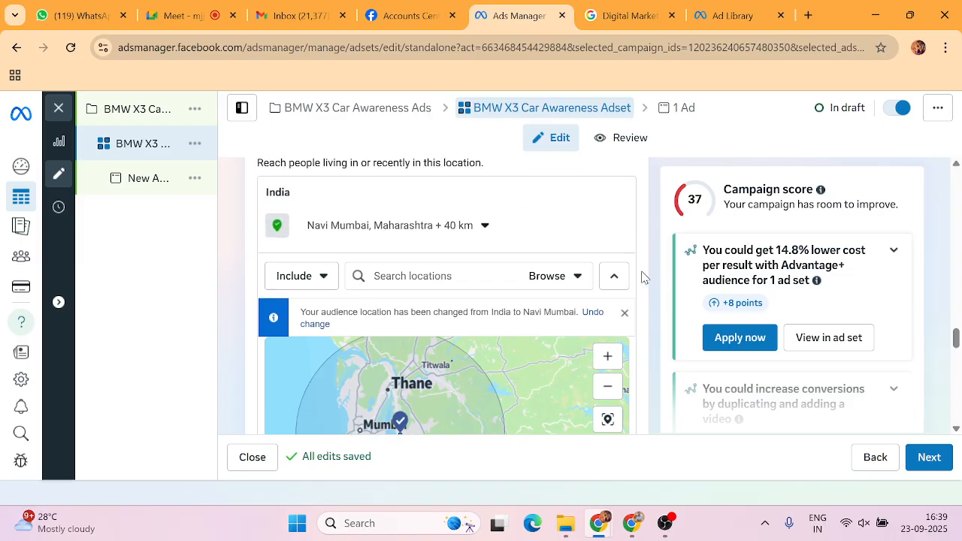
Limit Navi Mumbai to city only and add Mumbai, Maharashtra, also city only (+0 km).
{"action": "left_click", "coordinate": [485, 226]}
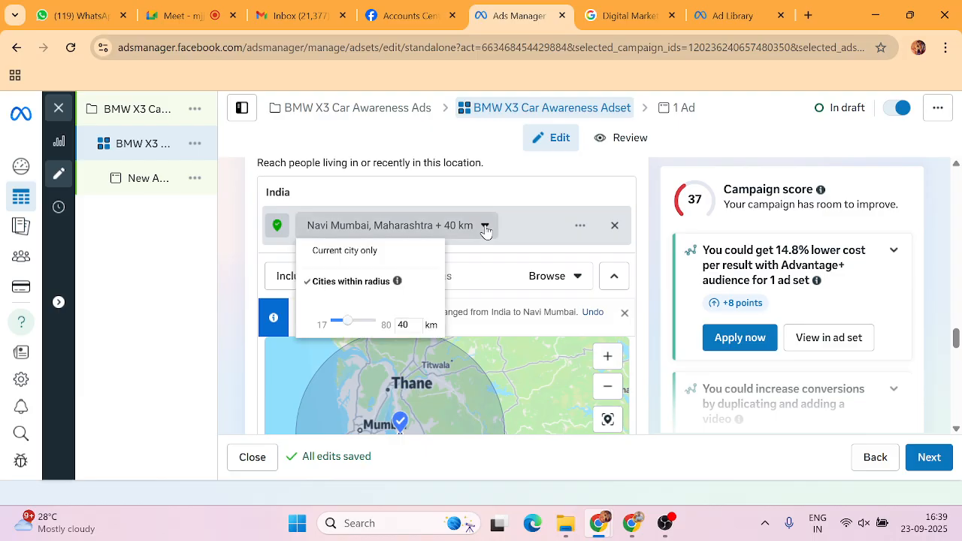
{"action": "left_click", "coordinate": [378, 252]}
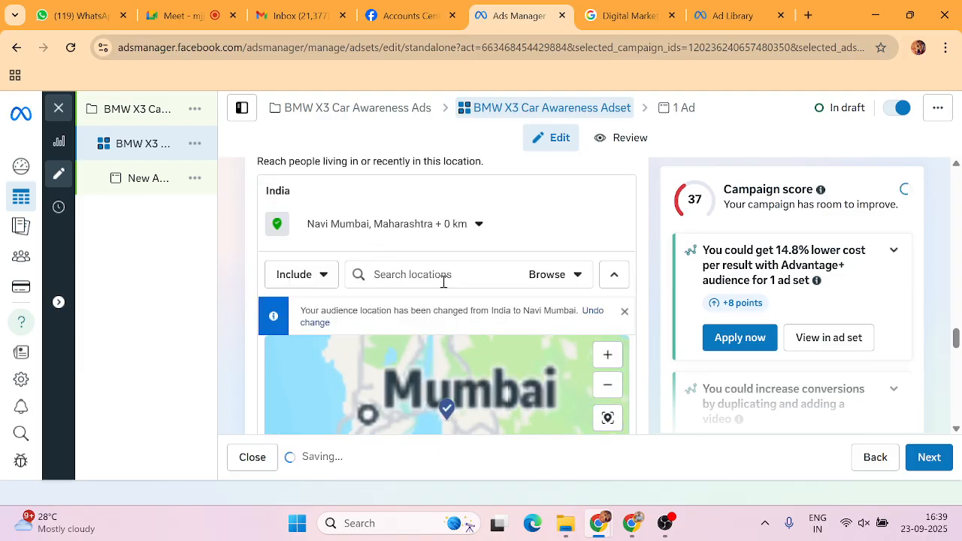
{"action": "left_click", "coordinate": [444, 275]}
{"action": "type", "text": "Mu"}
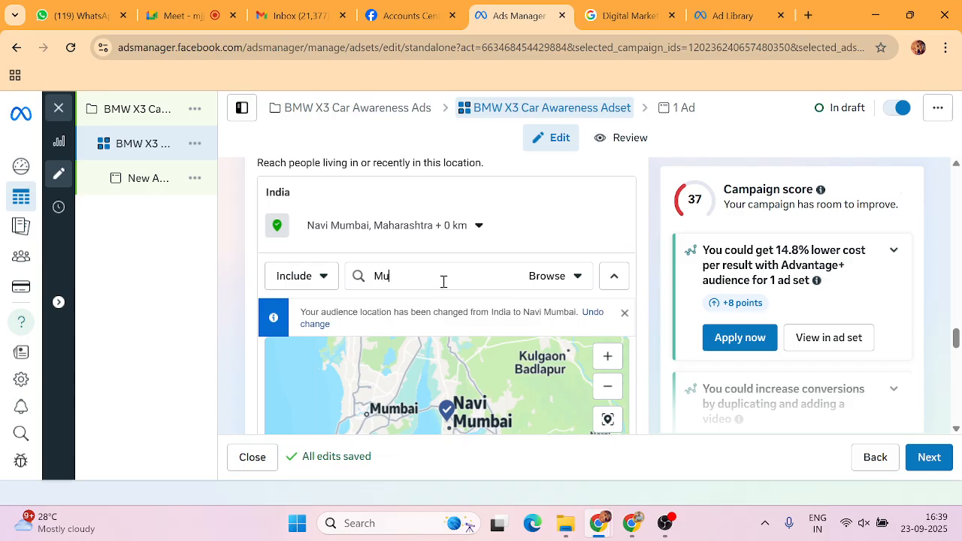
{"action": "type", "text": "mbai"}
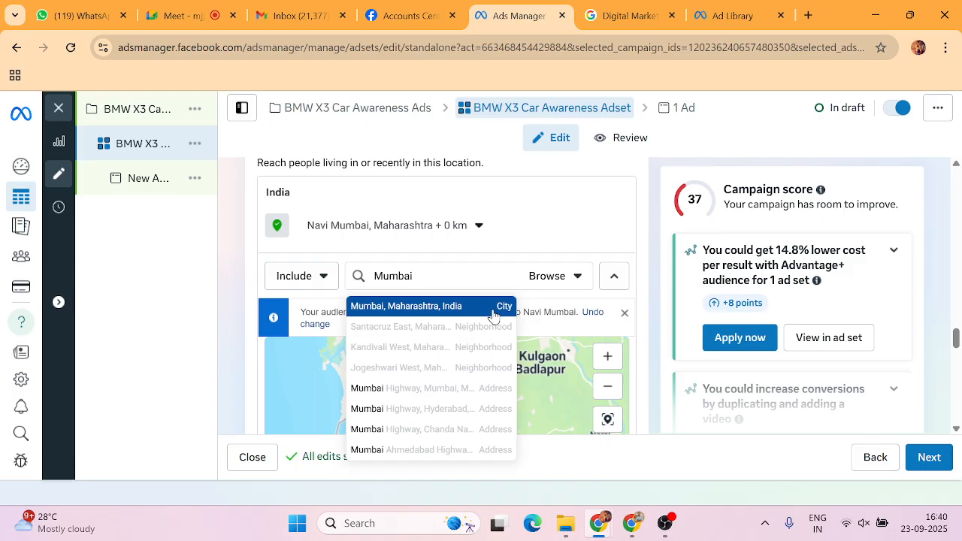
{"action": "left_click", "coordinate": [495, 302]}
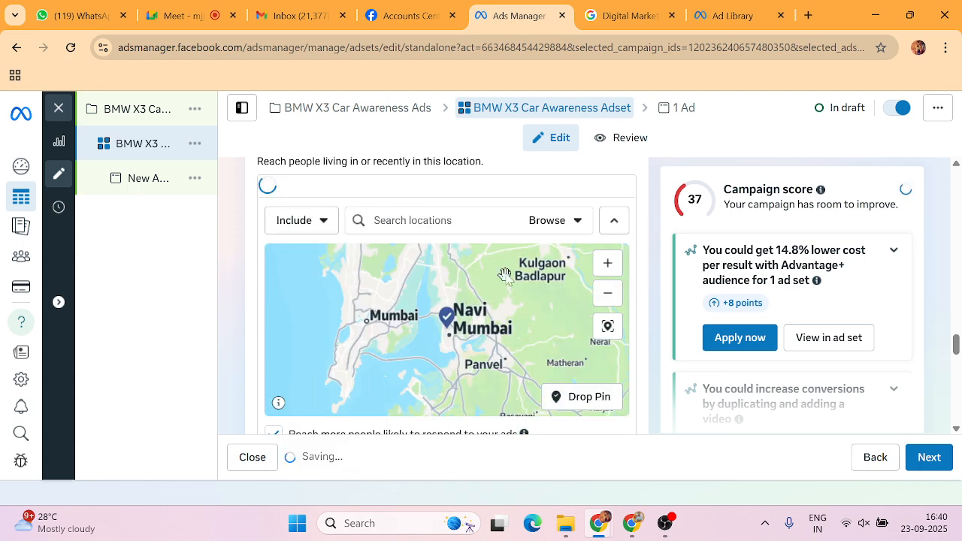
{"action": "left_click", "coordinate": [458, 224]}
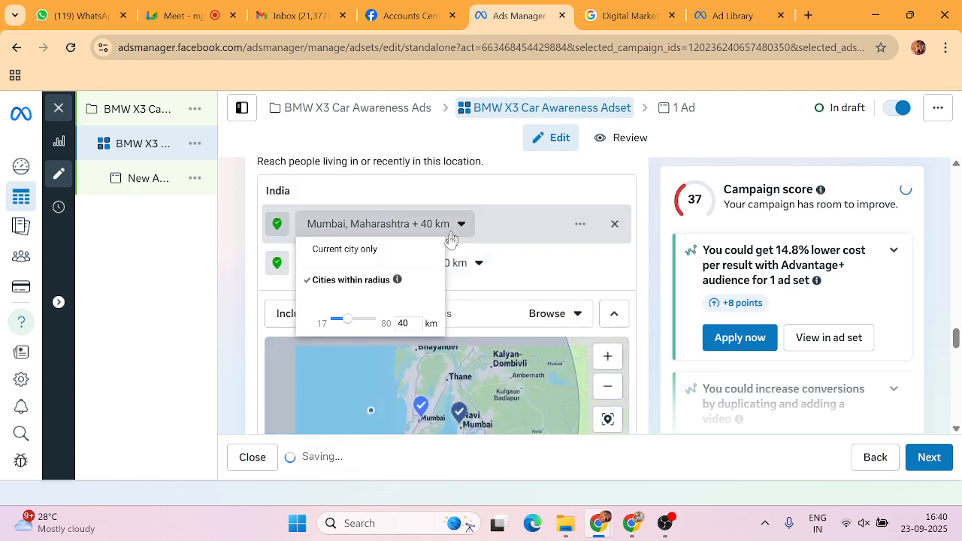
{"action": "left_click", "coordinate": [358, 257]}
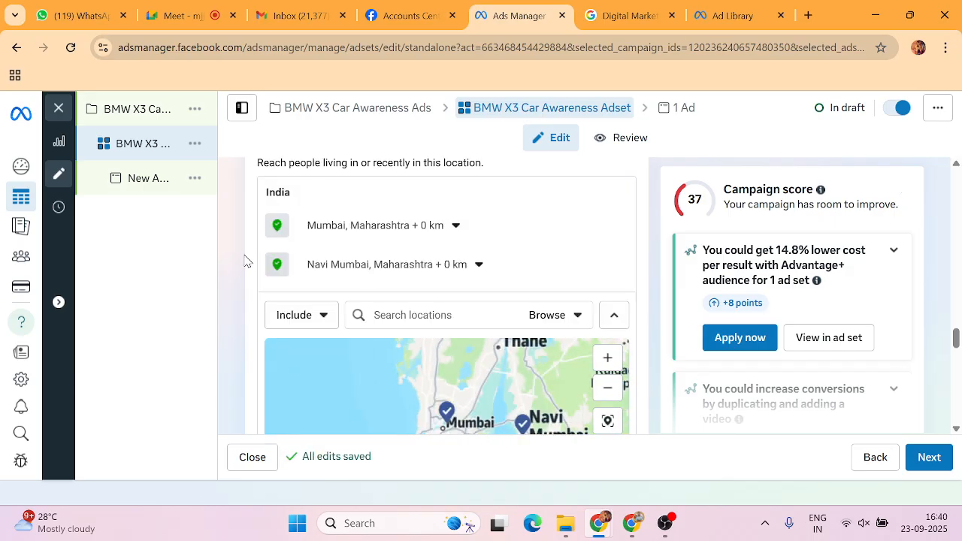
{"action": "left_click", "coordinate": [808, 15]}
Search Google for 'top 20 cities in india' and read the expanded AI Overview city list.
{"action": "left_click", "coordinate": [418, 292]}
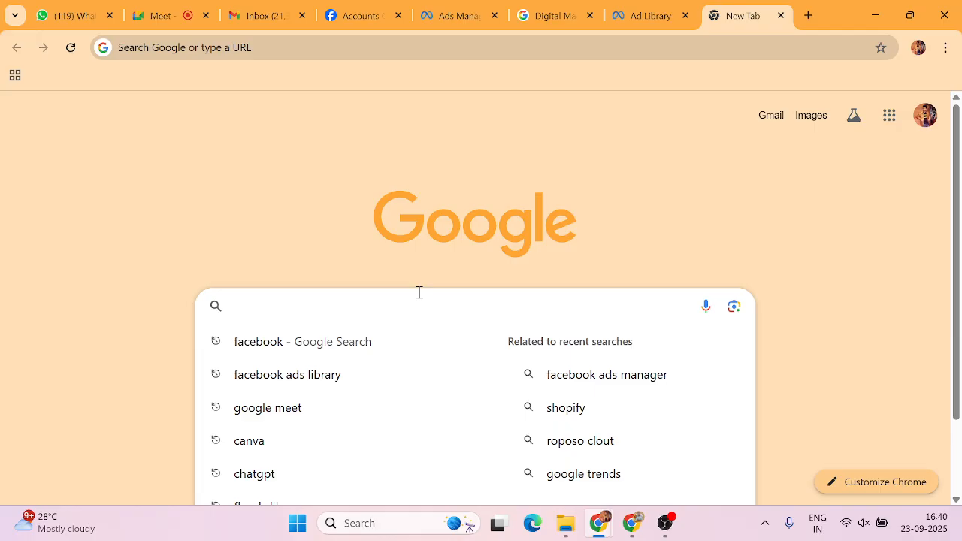
{"action": "type", "text": "top 20"}
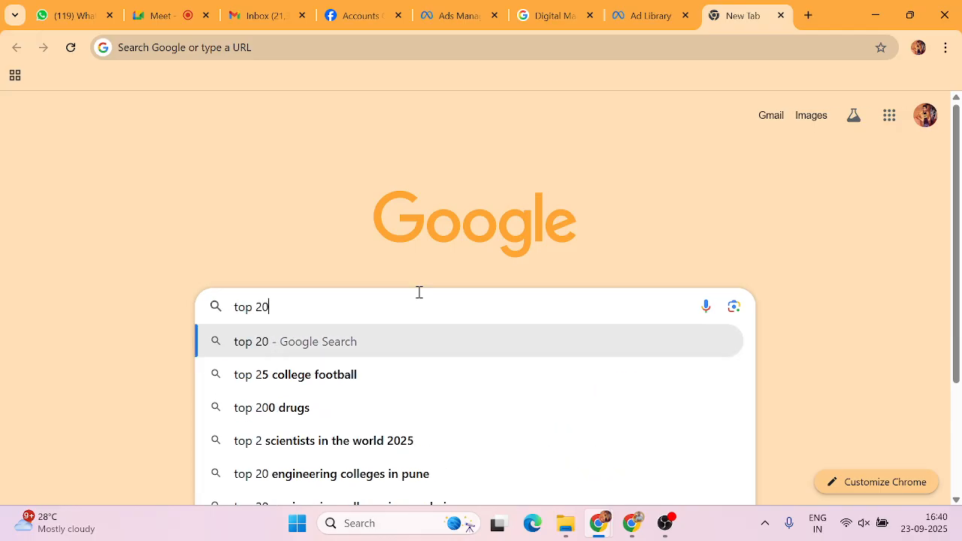
{"action": "type", "text": " cities"}
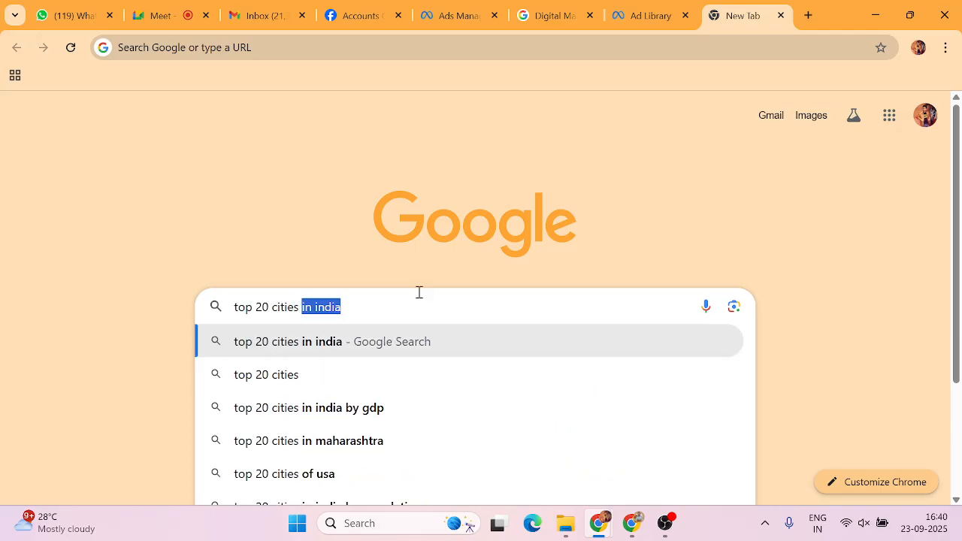
{"action": "key", "text": "Return"}
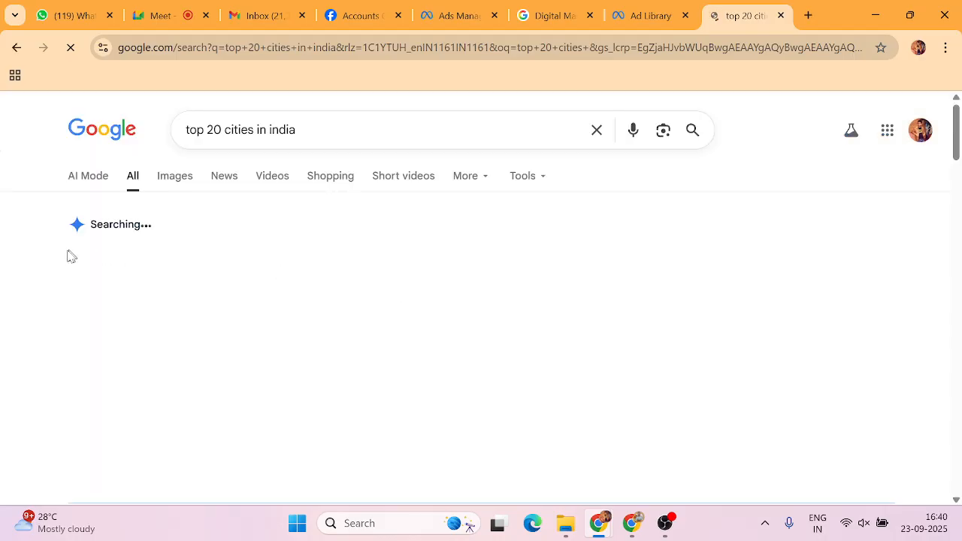
{"action": "scroll", "coordinate": [65, 254], "scroll_direction": "down", "scroll_amount": 1}
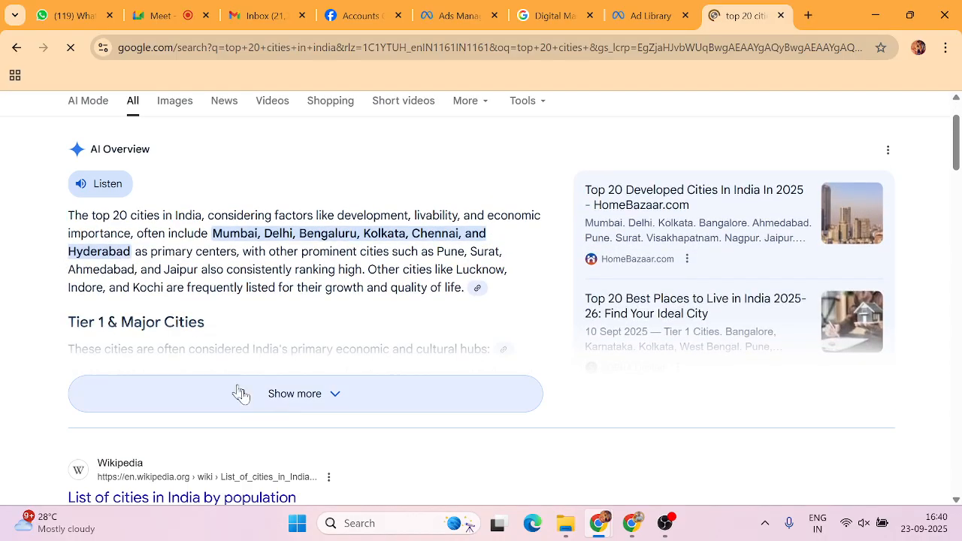
{"action": "left_click", "coordinate": [288, 398]}
{"action": "scroll", "coordinate": [183, 327], "scroll_direction": "down", "scroll_amount": 2}
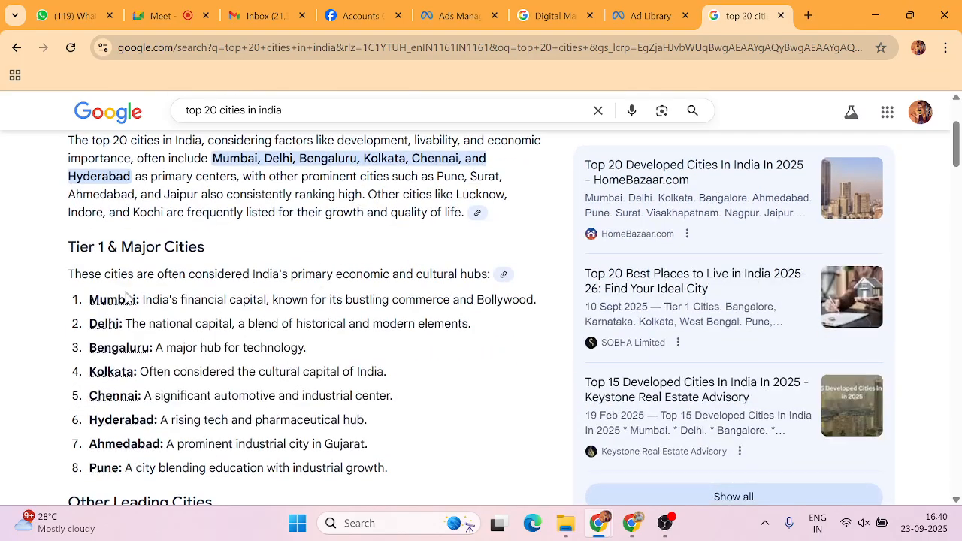
{"action": "scroll", "coordinate": [109, 316], "scroll_direction": "down", "scroll_amount": 1}
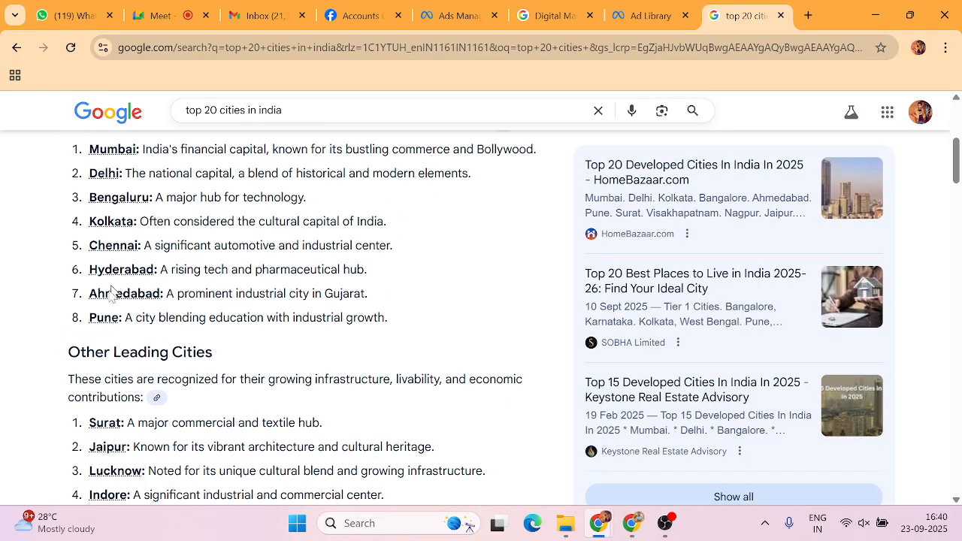
{"action": "scroll", "coordinate": [135, 333], "scroll_direction": "down", "scroll_amount": 1}
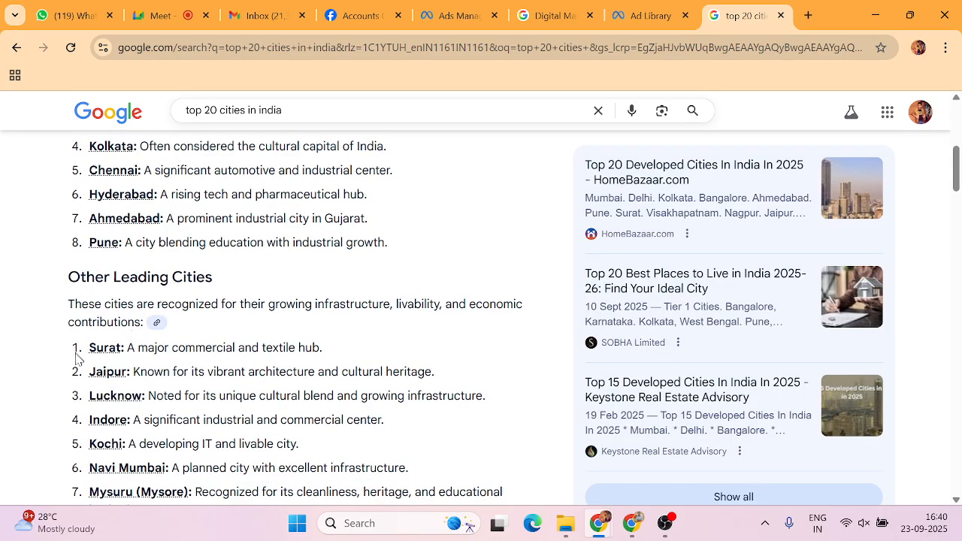
{"action": "scroll", "coordinate": [134, 352], "scroll_direction": "down", "scroll_amount": 1}
{"action": "scroll", "coordinate": [121, 367], "scroll_direction": "down", "scroll_amount": 1}
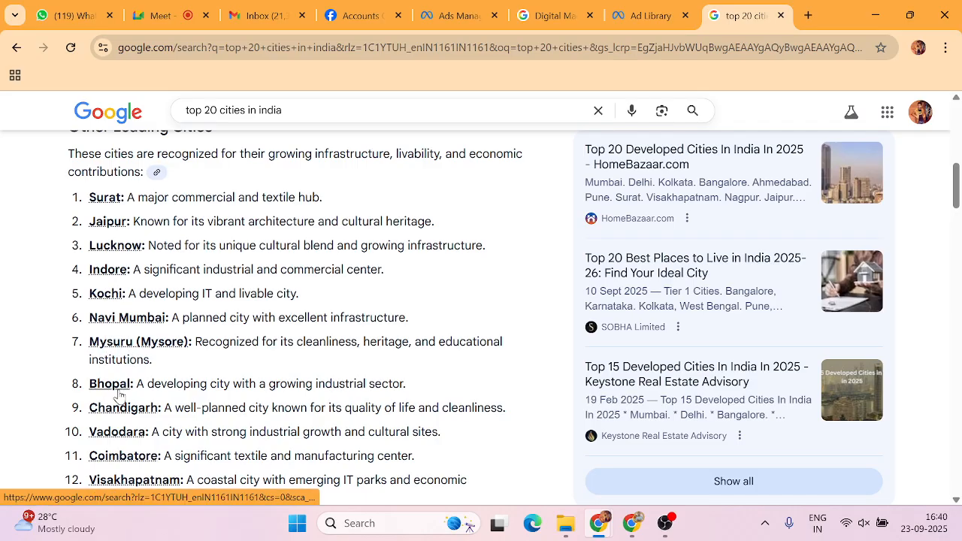
{"action": "scroll", "coordinate": [116, 383], "scroll_direction": "down", "scroll_amount": 1}
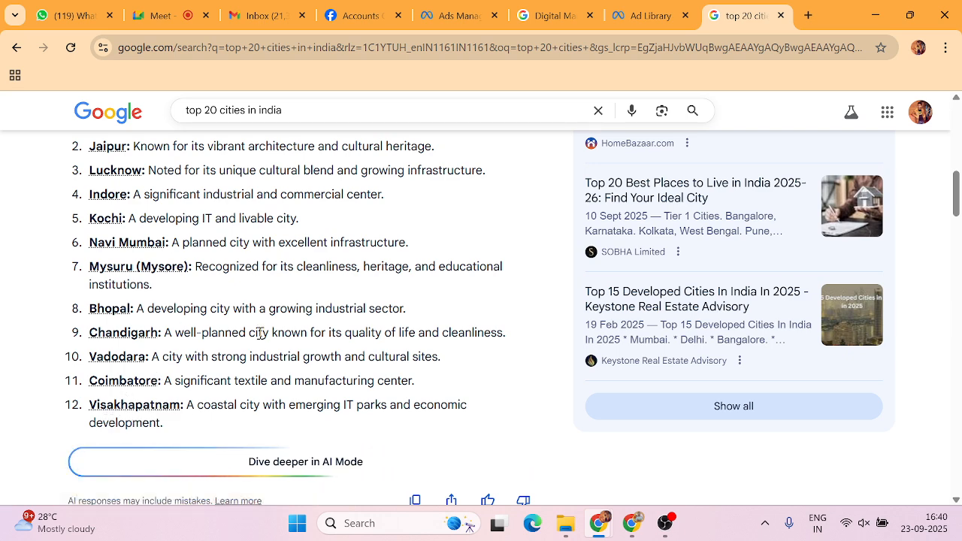
{"action": "left_click", "coordinate": [455, 15]}
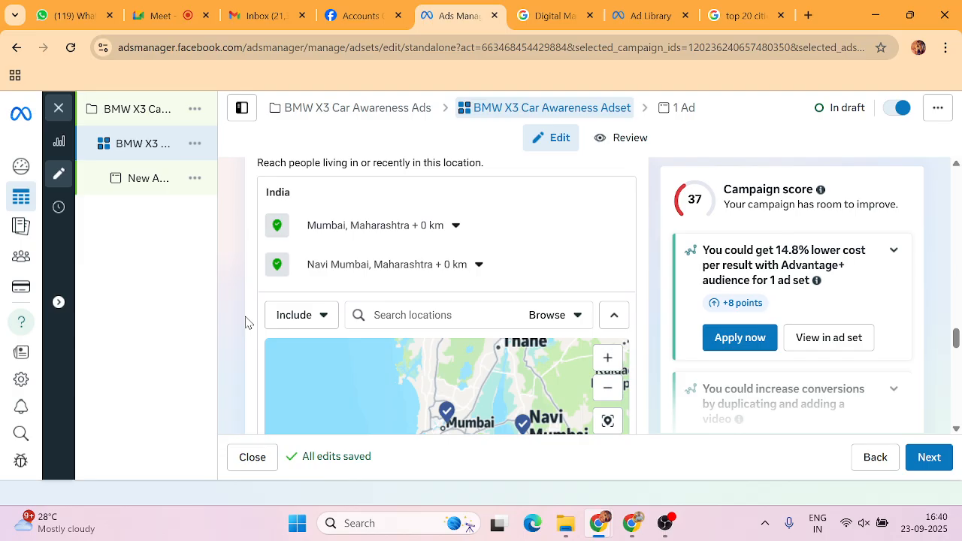
Scroll below the location map to confirm Mumbai and Navi Mumbai at +0 km.
{"action": "scroll", "coordinate": [248, 322], "scroll_direction": "down", "scroll_amount": 3}
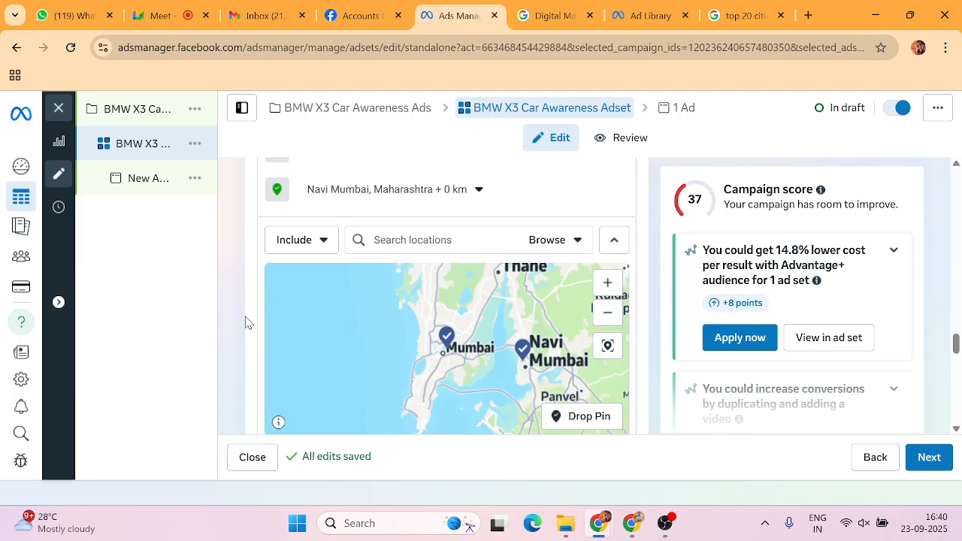
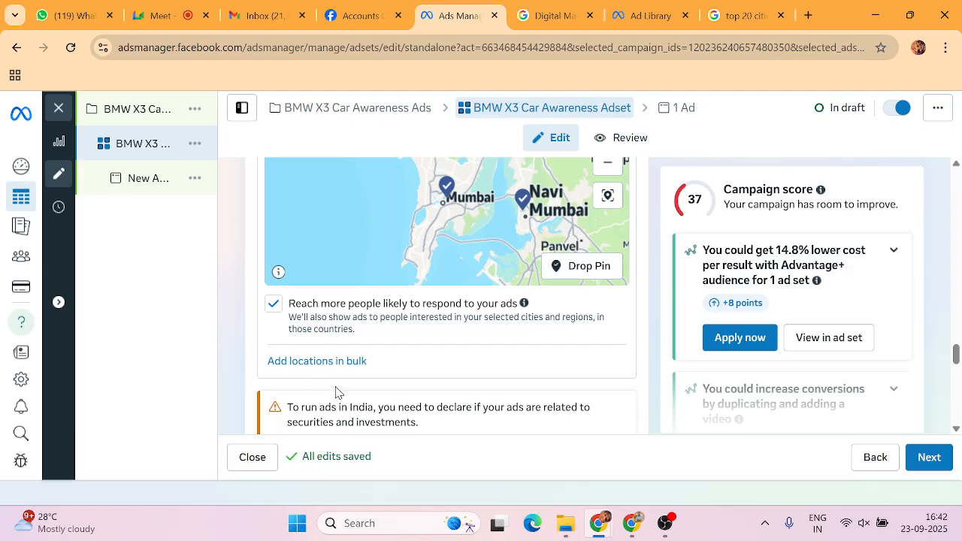
Scroll through the ad set settings to review them.
{"action": "scroll", "coordinate": [336, 391], "scroll_direction": "down", "scroll_amount": 3}
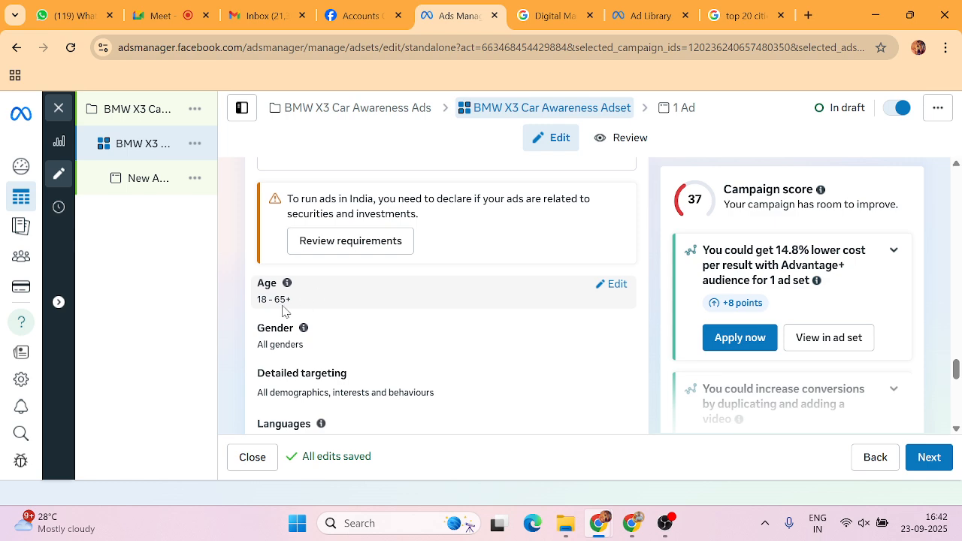
{"action": "scroll", "coordinate": [285, 309], "scroll_direction": "down", "scroll_amount": 1}
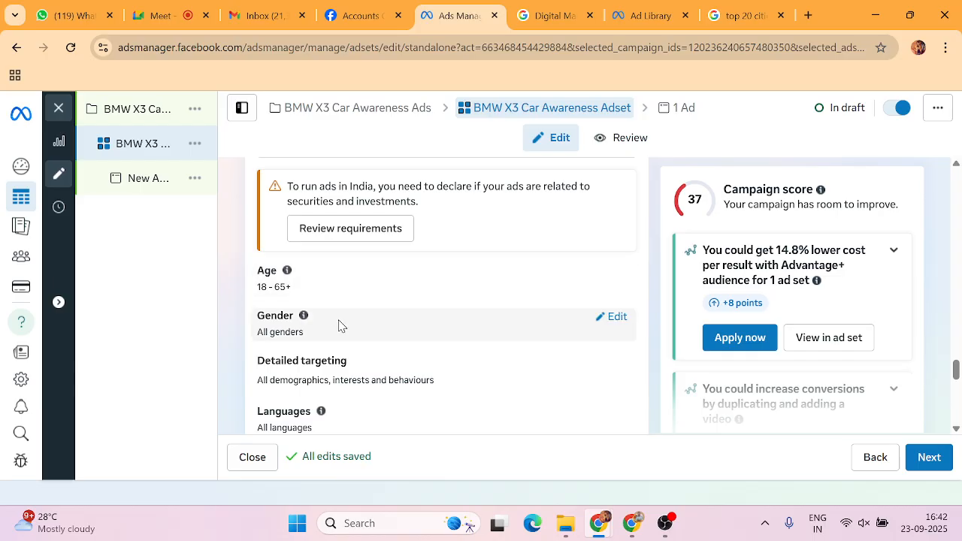
{"action": "scroll", "coordinate": [338, 325], "scroll_direction": "down", "scroll_amount": 1}
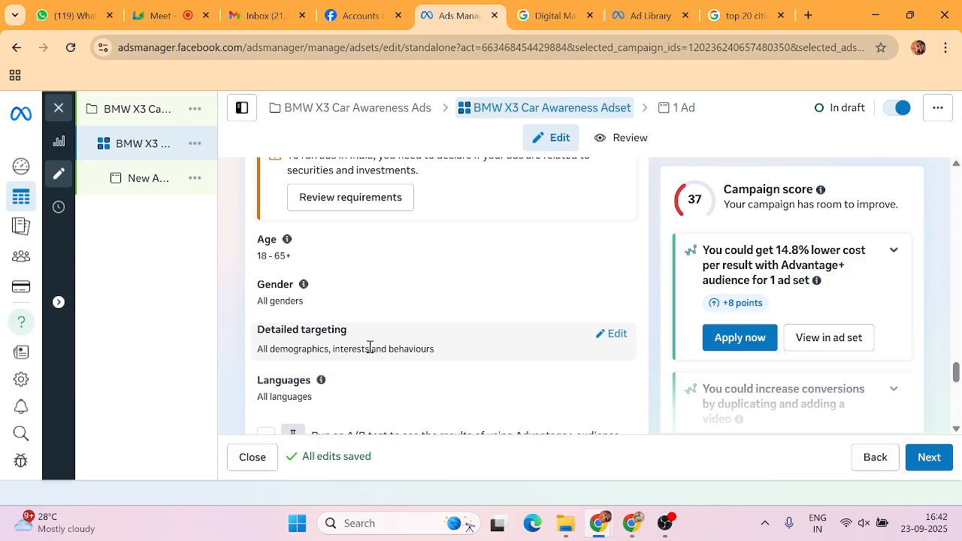
{"action": "scroll", "coordinate": [369, 347], "scroll_direction": "down", "scroll_amount": 2}
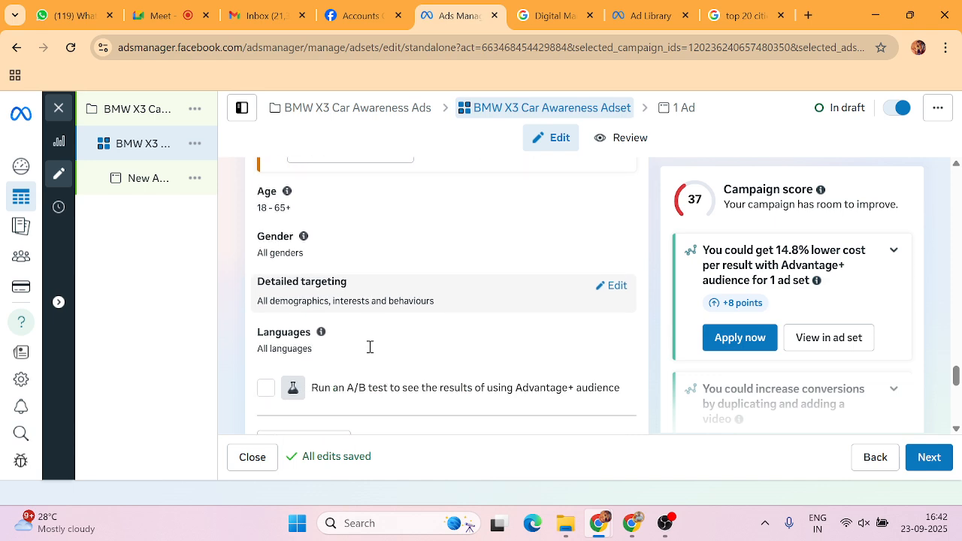
{"action": "scroll", "coordinate": [376, 274], "scroll_direction": "down", "scroll_amount": 3}
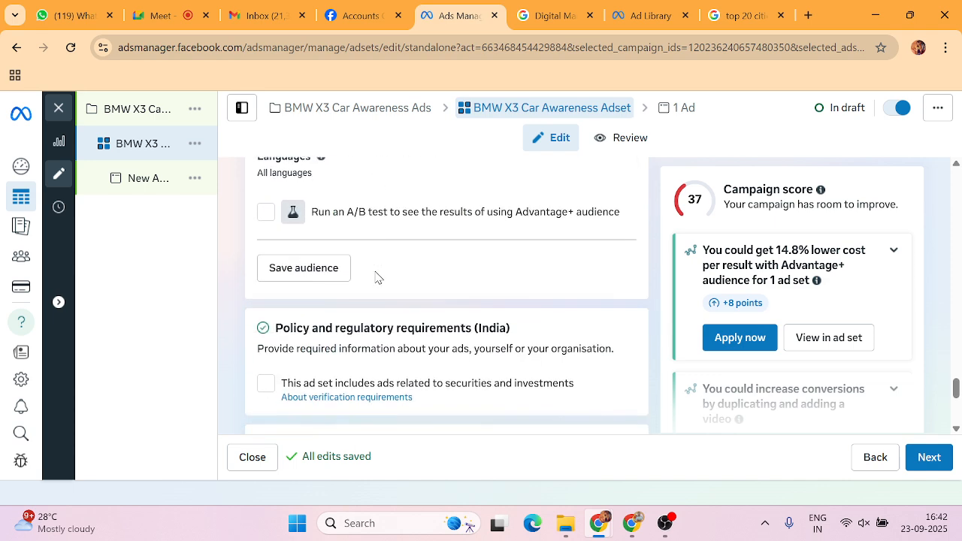
{"action": "scroll", "coordinate": [376, 273], "scroll_direction": "up", "scroll_amount": 5}
{"action": "scroll", "coordinate": [376, 274], "scroll_direction": "up", "scroll_amount": 8}
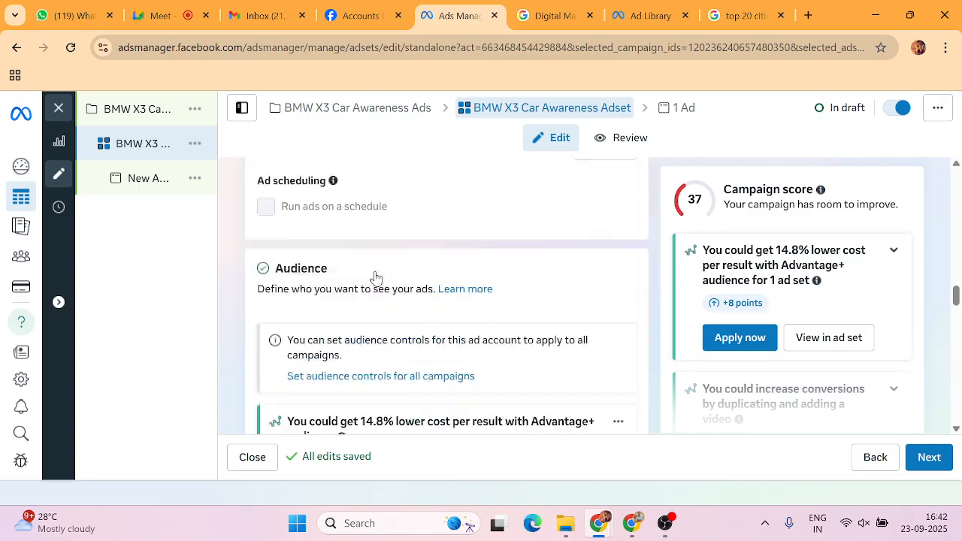
{"action": "scroll", "coordinate": [375, 274], "scroll_direction": "up", "scroll_amount": 10}
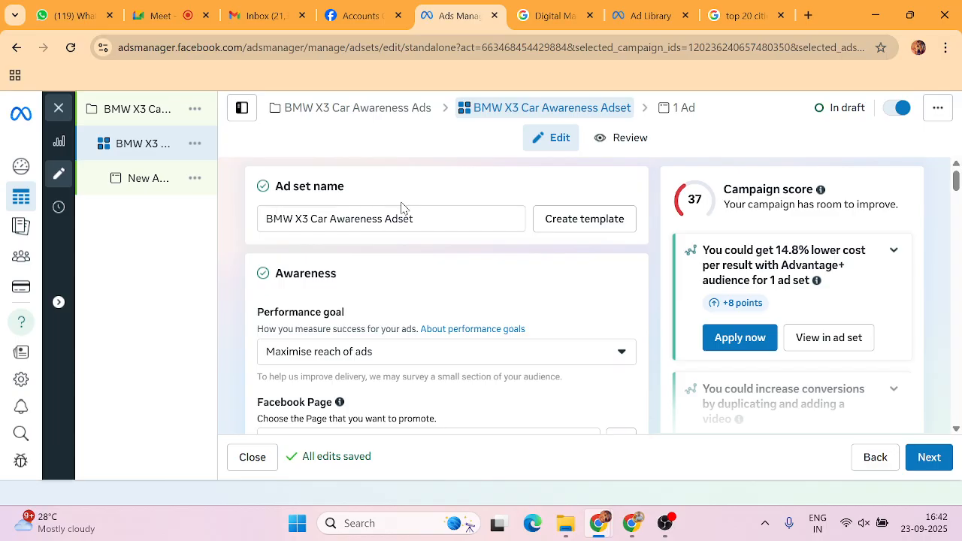
{"action": "scroll", "coordinate": [401, 206], "scroll_direction": "down", "scroll_amount": 1}
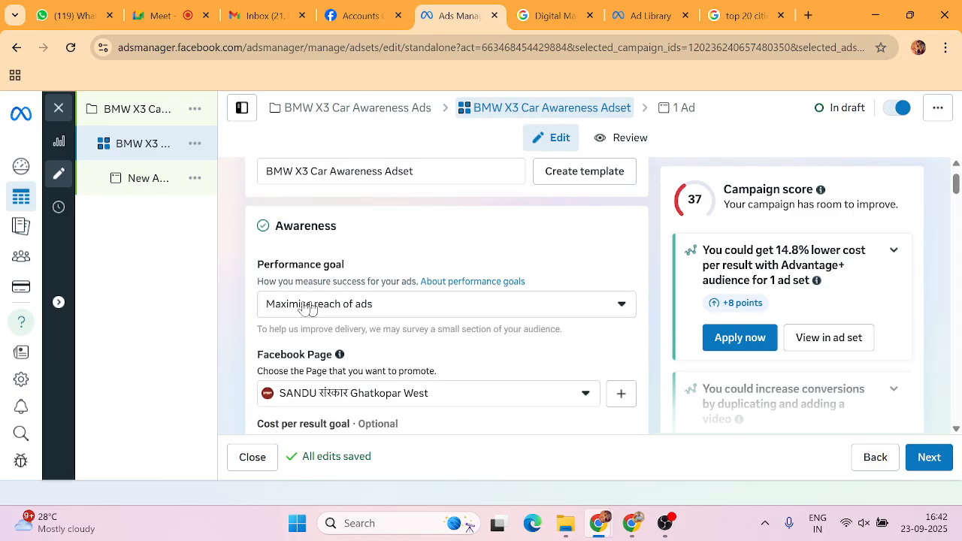
{"action": "scroll", "coordinate": [363, 304], "scroll_direction": "down", "scroll_amount": 3}
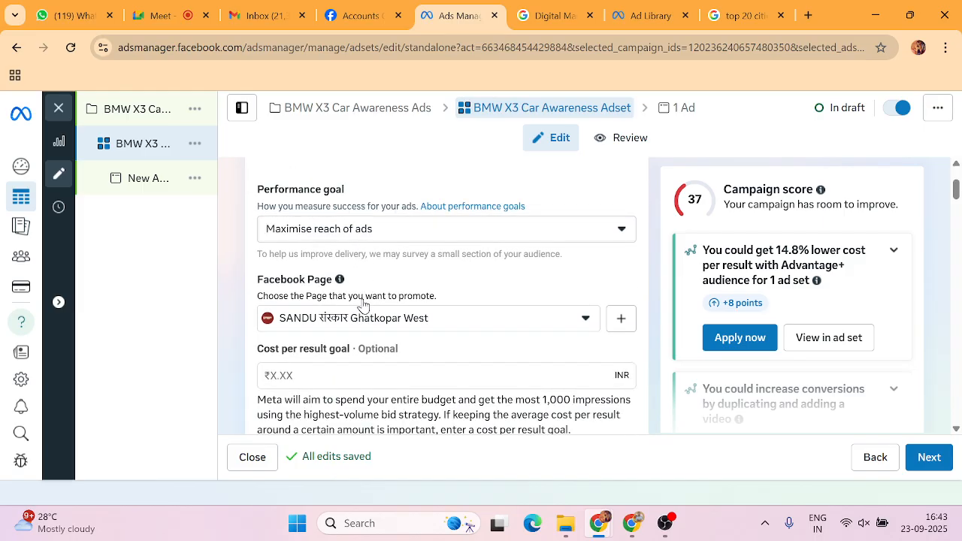
{"action": "scroll", "coordinate": [356, 301], "scroll_direction": "down", "scroll_amount": 5}
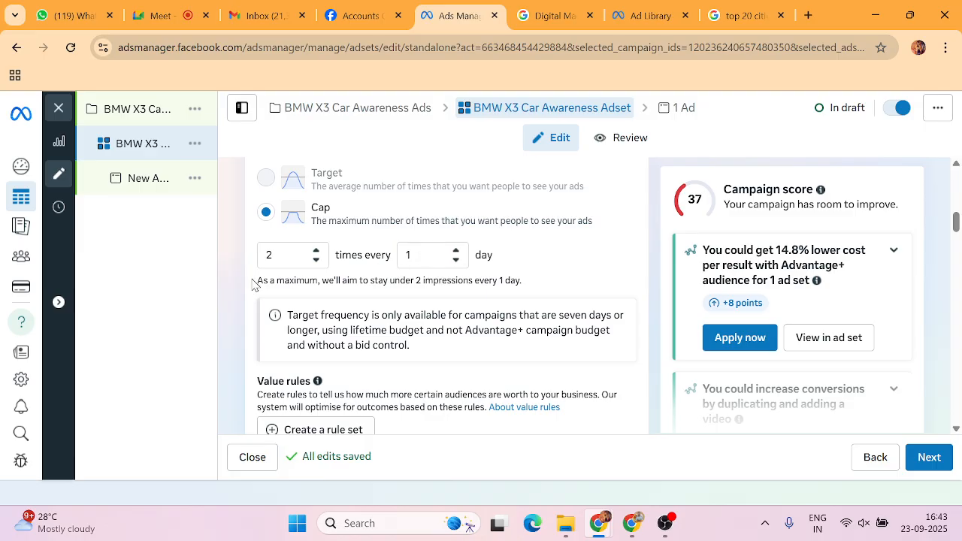
{"action": "scroll", "coordinate": [290, 352], "scroll_direction": "down", "scroll_amount": 4}
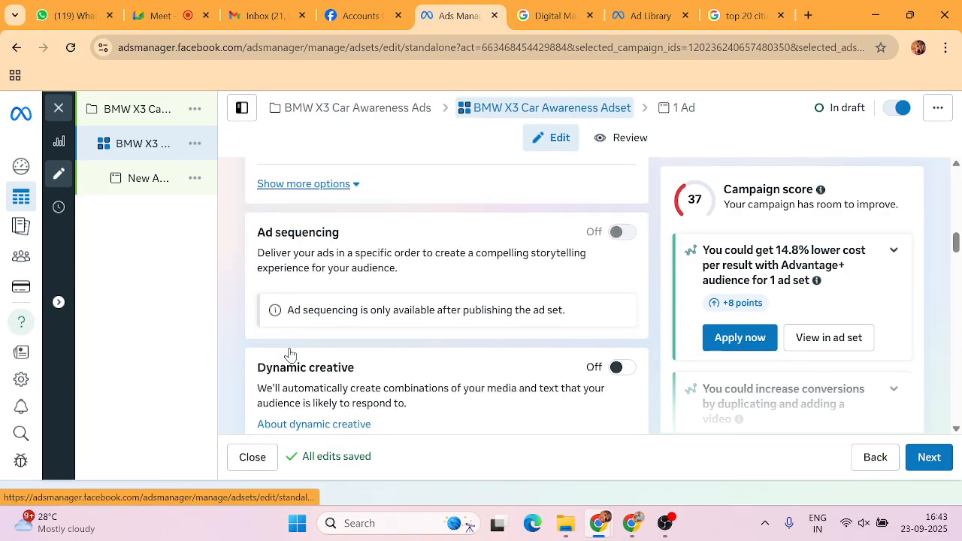
{"action": "scroll", "coordinate": [290, 351], "scroll_direction": "down", "scroll_amount": 4}
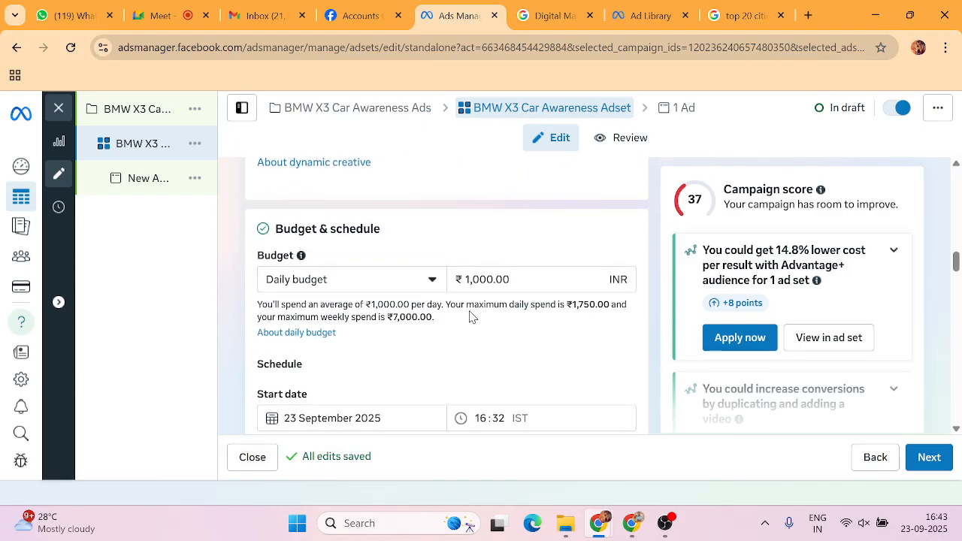
{"action": "scroll", "coordinate": [386, 374], "scroll_direction": "down", "scroll_amount": 4}
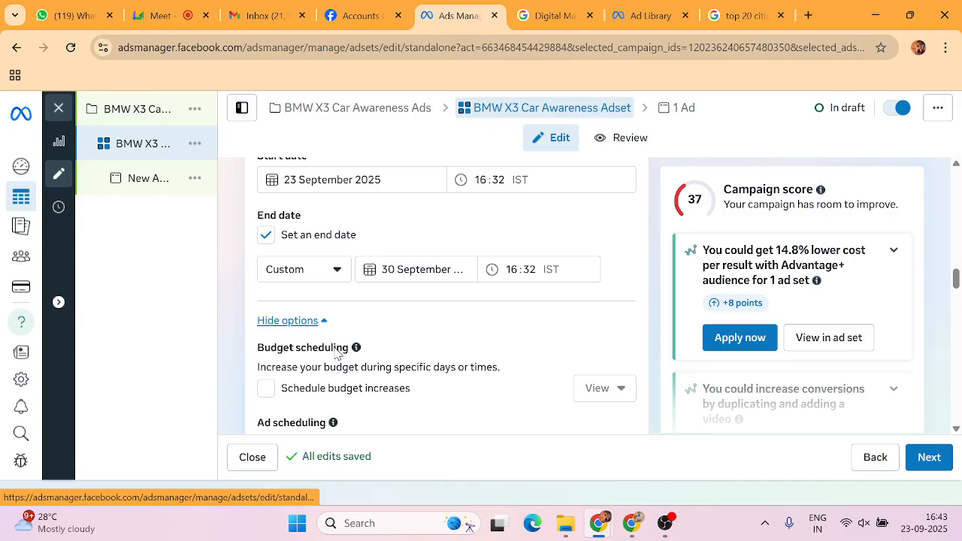
{"action": "scroll", "coordinate": [336, 353], "scroll_direction": "down", "scroll_amount": 4}
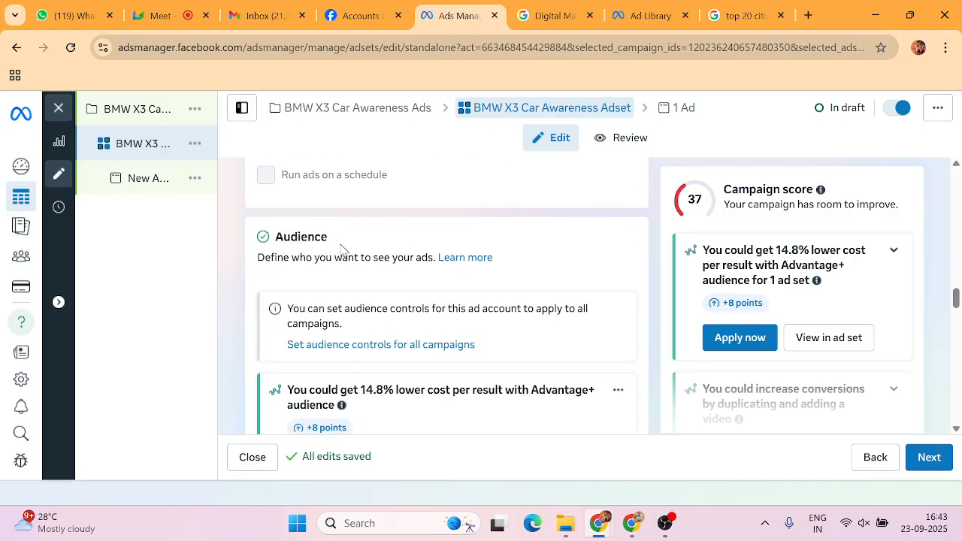
{"action": "scroll", "coordinate": [340, 249], "scroll_direction": "down", "scroll_amount": 3}
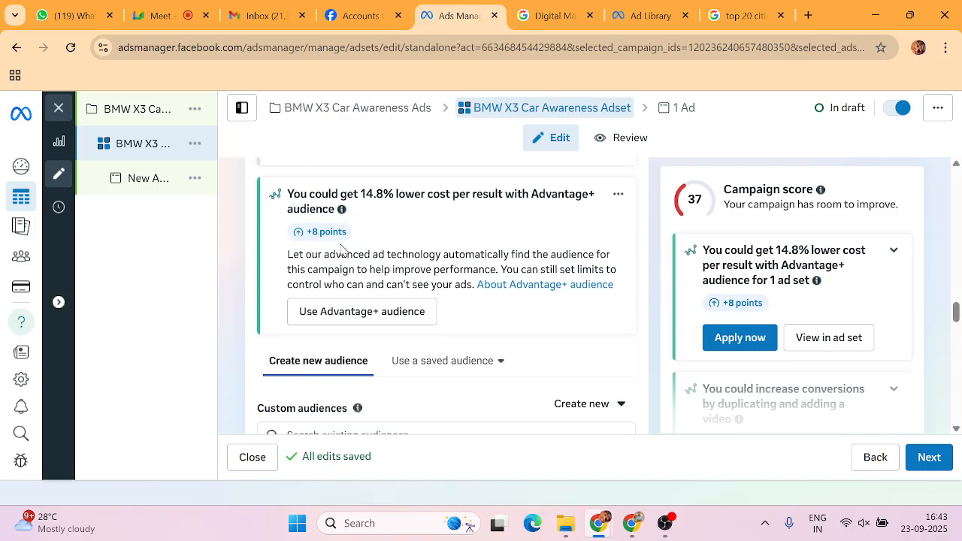
{"action": "scroll", "coordinate": [252, 293], "scroll_direction": "down", "scroll_amount": 4}
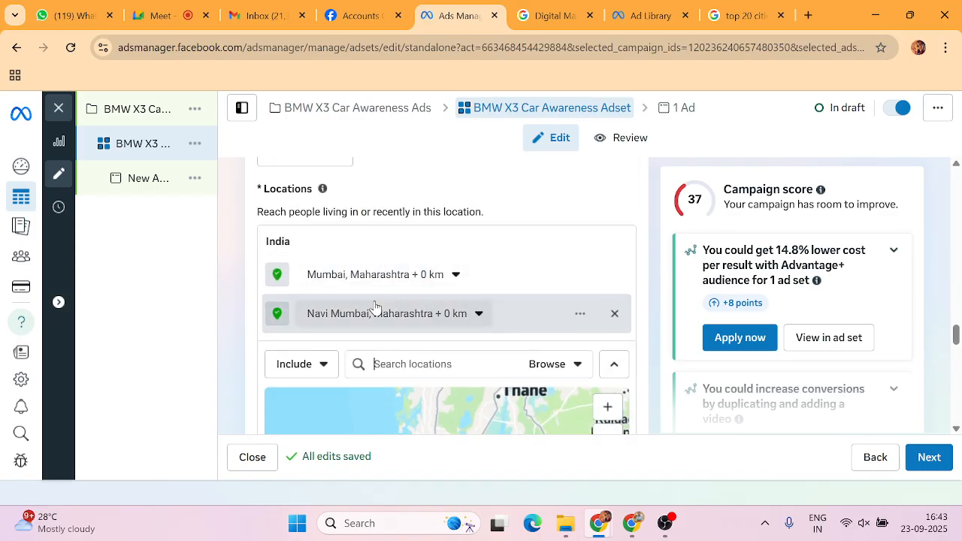
{"action": "scroll", "coordinate": [734, 308], "scroll_direction": "down", "scroll_amount": 3}
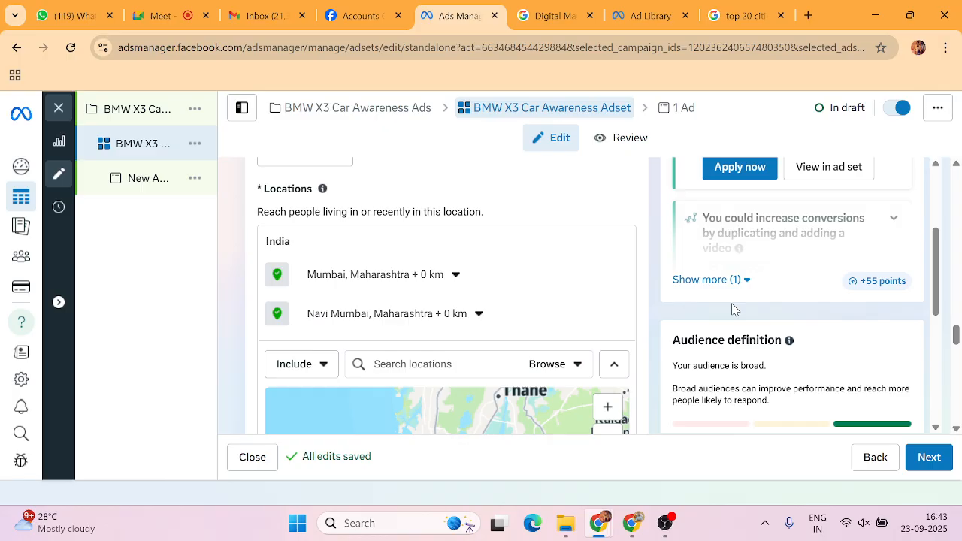
{"action": "scroll", "coordinate": [734, 308], "scroll_direction": "down", "scroll_amount": 2}
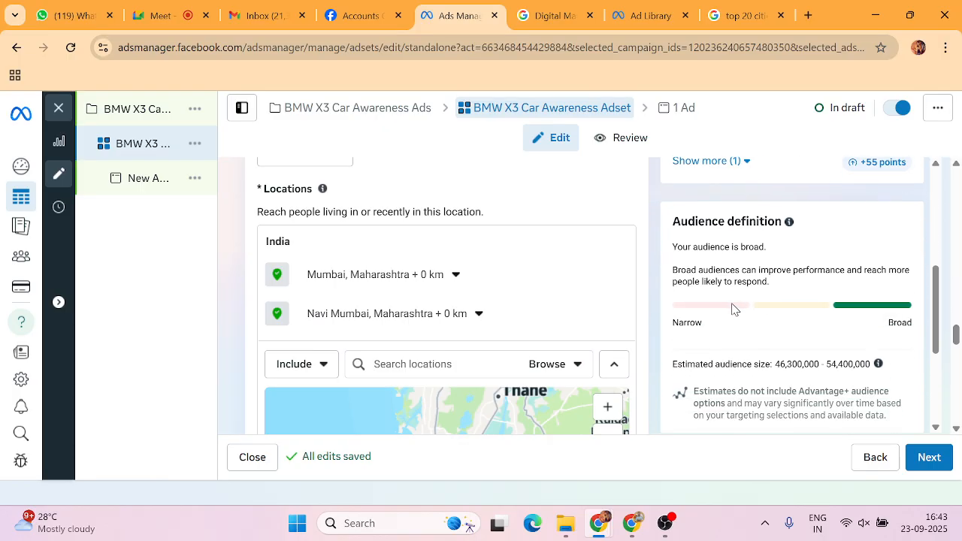
{"action": "scroll", "coordinate": [734, 309], "scroll_direction": "up", "scroll_amount": 3}
{"action": "scroll", "coordinate": [734, 308], "scroll_direction": "down", "scroll_amount": 5}
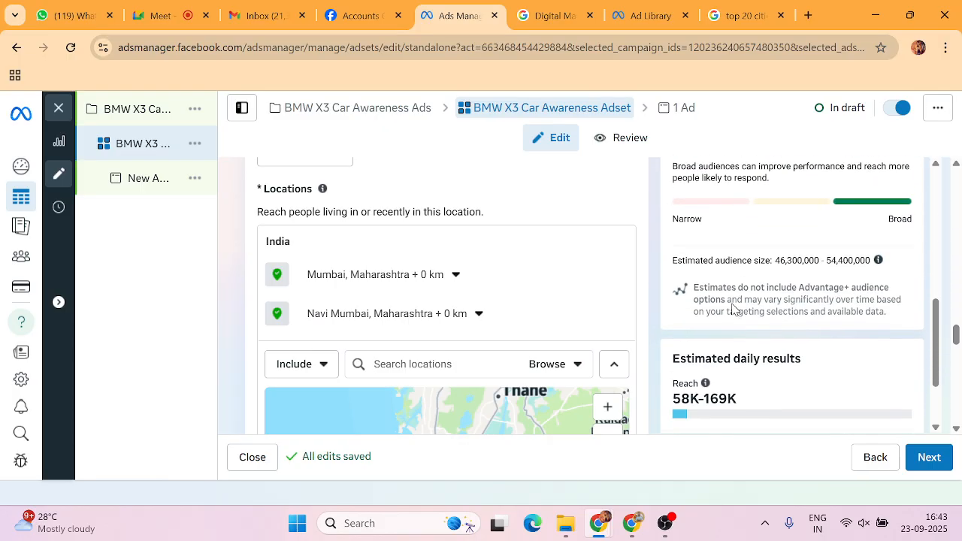
{"action": "scroll", "coordinate": [733, 303], "scroll_direction": "up", "scroll_amount": 1}
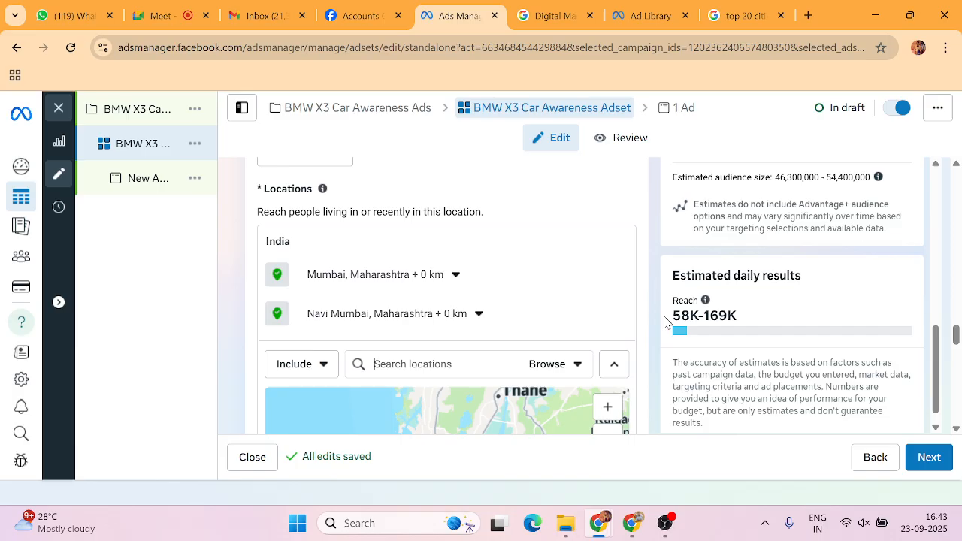
Highlight the 58K–169K estimated daily reach figure, then deselect it.
{"action": "left_click_drag", "start_coordinate": [719, 315], "coordinate": [747, 317]}
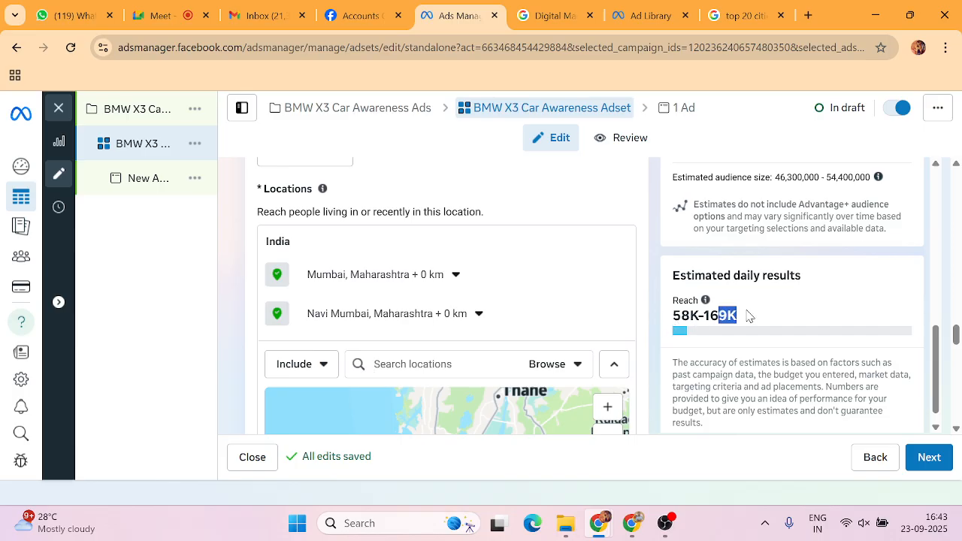
{"action": "left_click", "coordinate": [749, 316]}
{"action": "left_click_drag", "start_coordinate": [672, 315], "coordinate": [740, 335]}
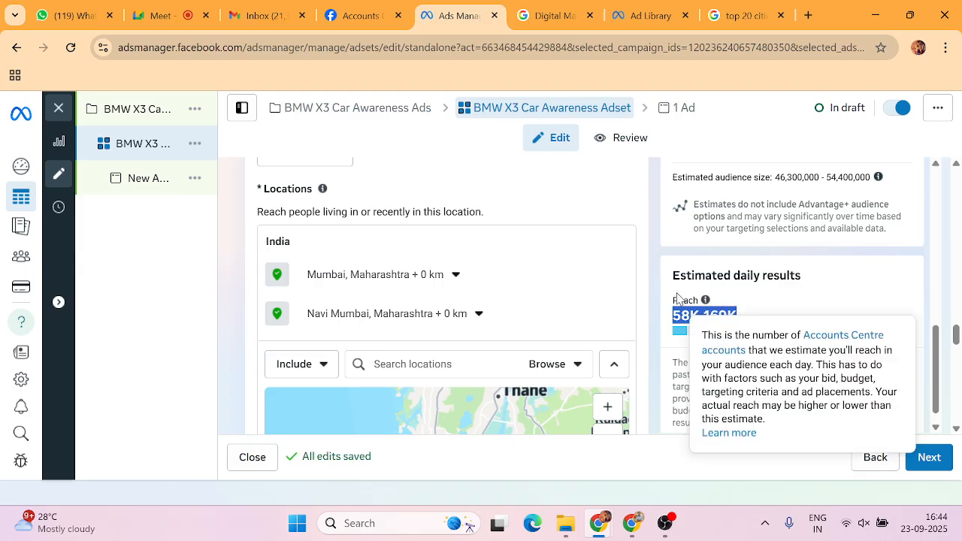
{"action": "left_click", "coordinate": [674, 350]}
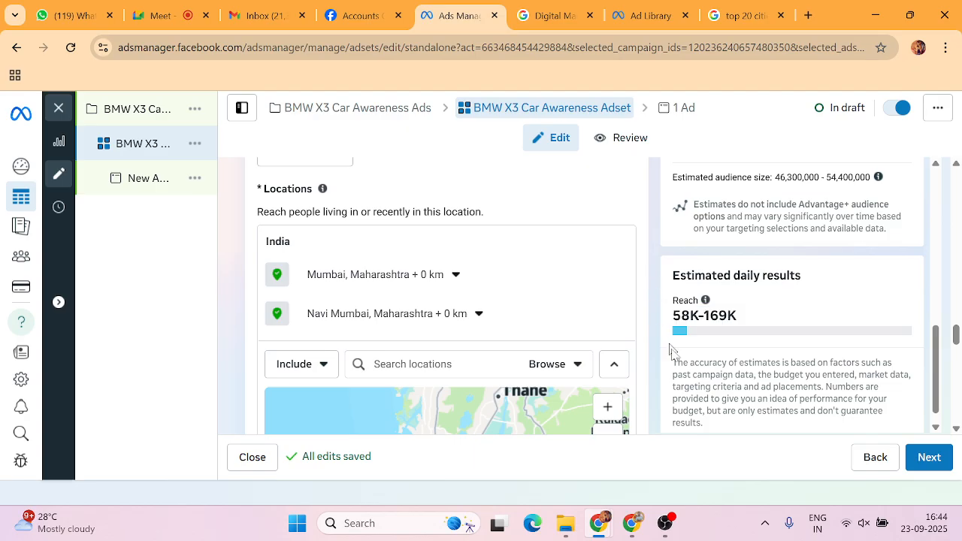
Go to the ad level, paste 'BMW X3 Car Awareness Ads' as its name, and scroll to Identity.
{"action": "left_click", "coordinate": [929, 458]}
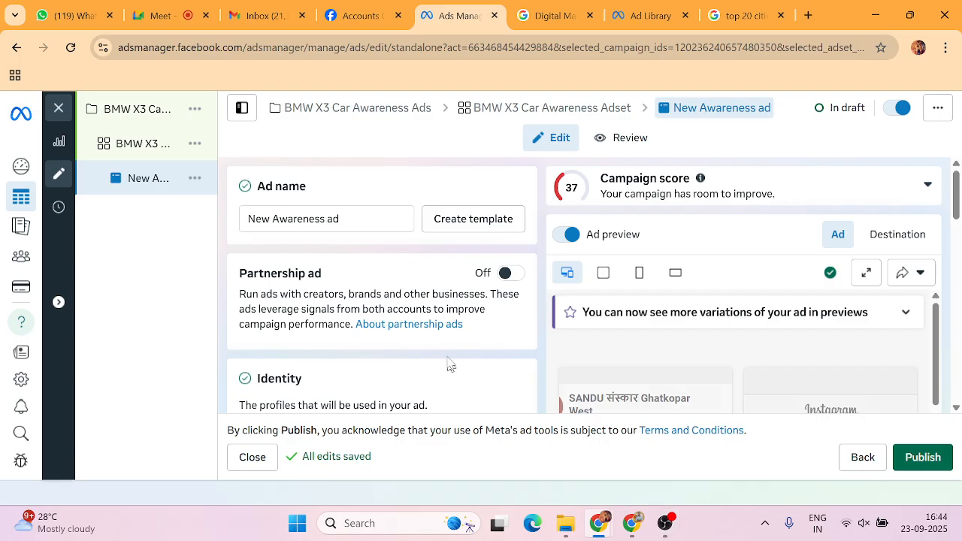
{"action": "left_click", "coordinate": [345, 223]}
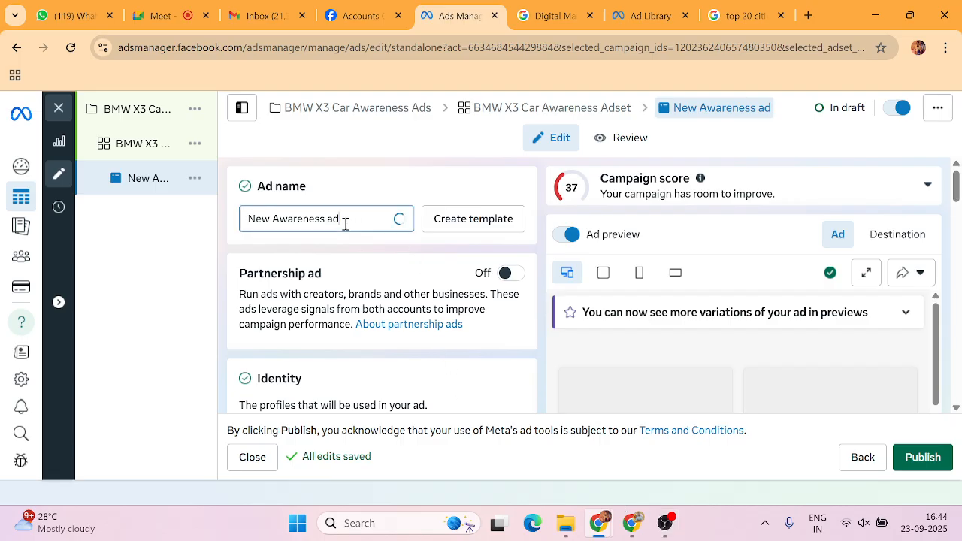
{"action": "key", "text": "ctrl+a"}
{"action": "type", "text": "BMW X3 Car Awareness Ads"}
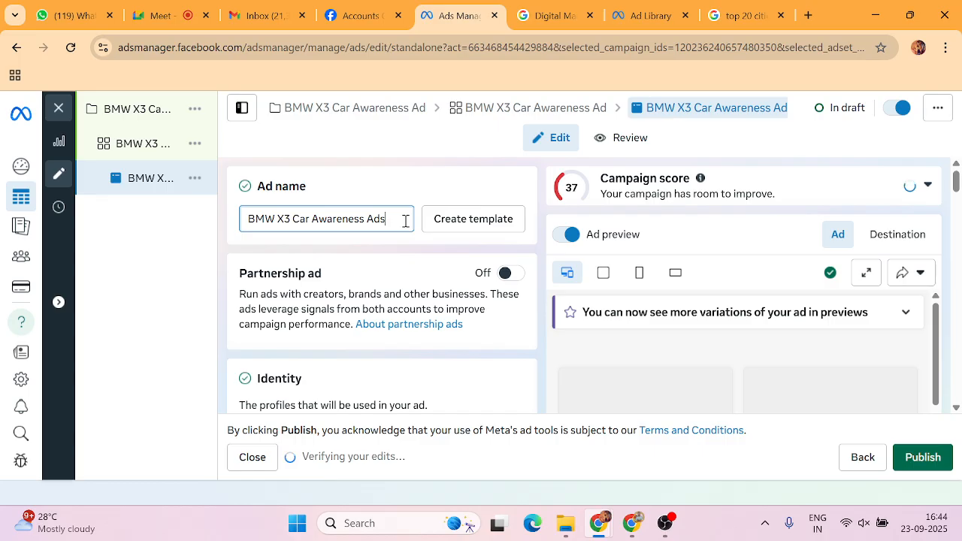
{"action": "scroll", "coordinate": [404, 259], "scroll_direction": "down", "scroll_amount": 1}
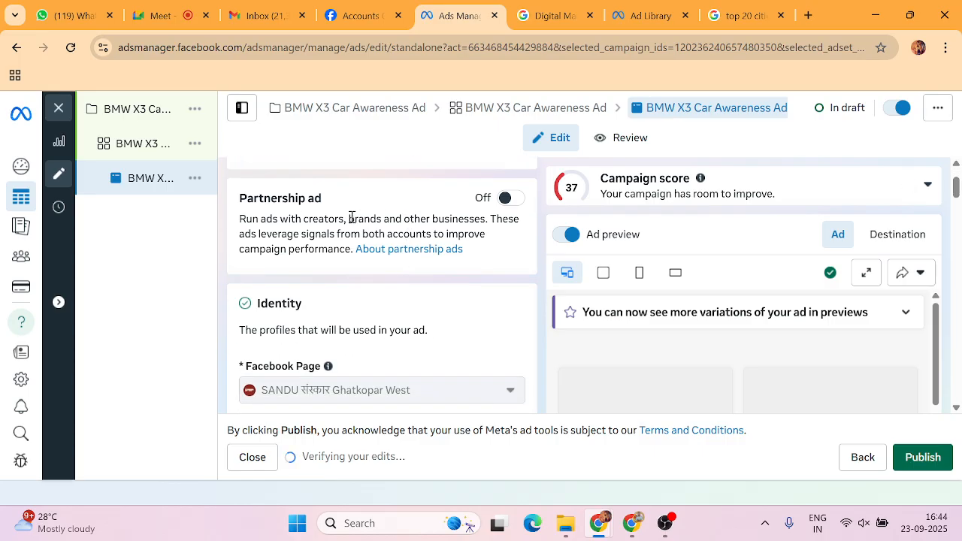
{"action": "scroll", "coordinate": [357, 259], "scroll_direction": "down", "scroll_amount": 1}
{"action": "scroll", "coordinate": [336, 269], "scroll_direction": "down", "scroll_amount": 1}
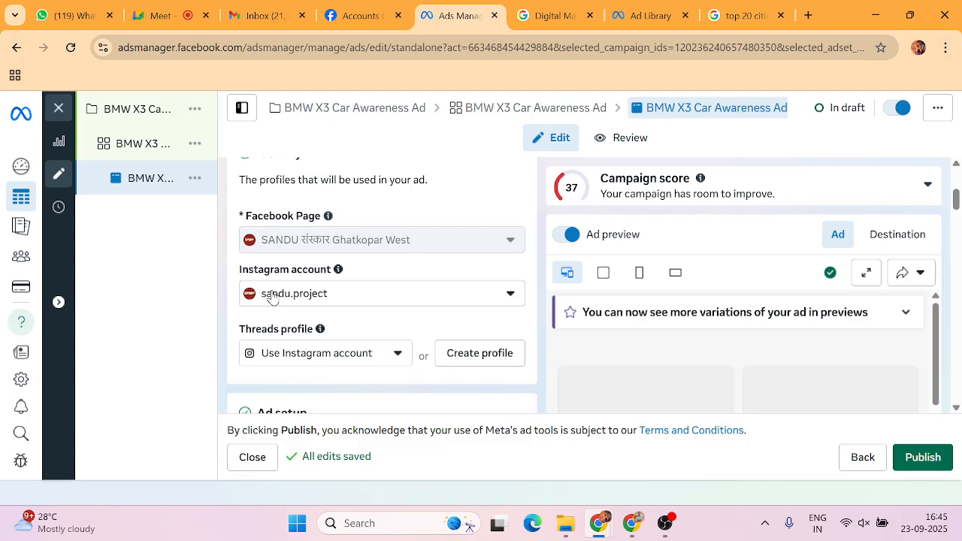
{"action": "scroll", "coordinate": [272, 298], "scroll_direction": "down", "scroll_amount": 1}
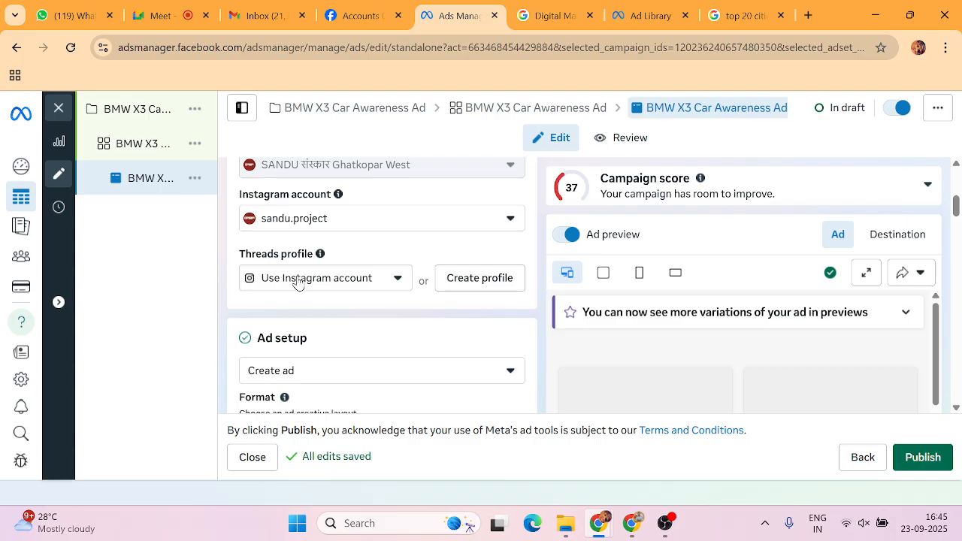
Delete the ad's current media and set up a new Image ad creative.
{"action": "scroll", "coordinate": [298, 282], "scroll_direction": "down", "scroll_amount": 2}
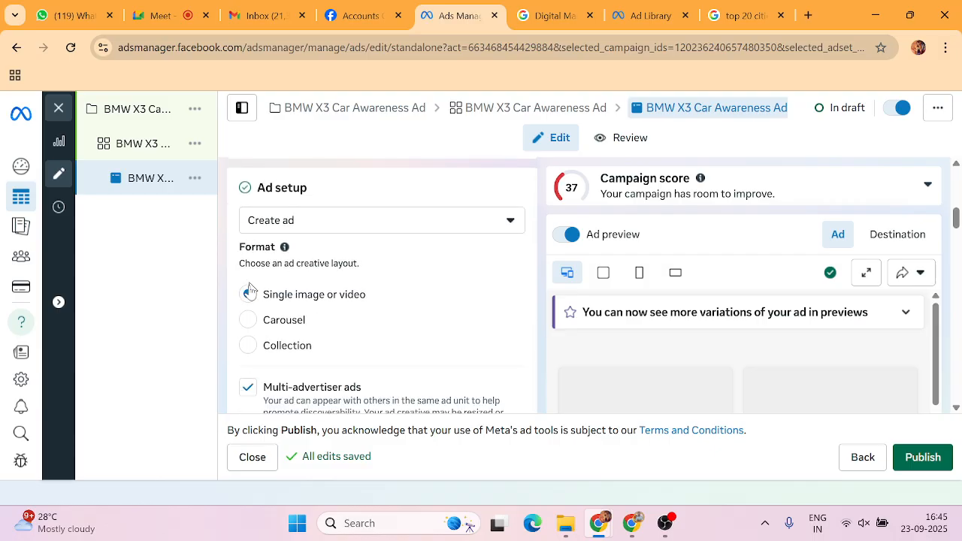
{"action": "scroll", "coordinate": [289, 299], "scroll_direction": "down", "scroll_amount": 4}
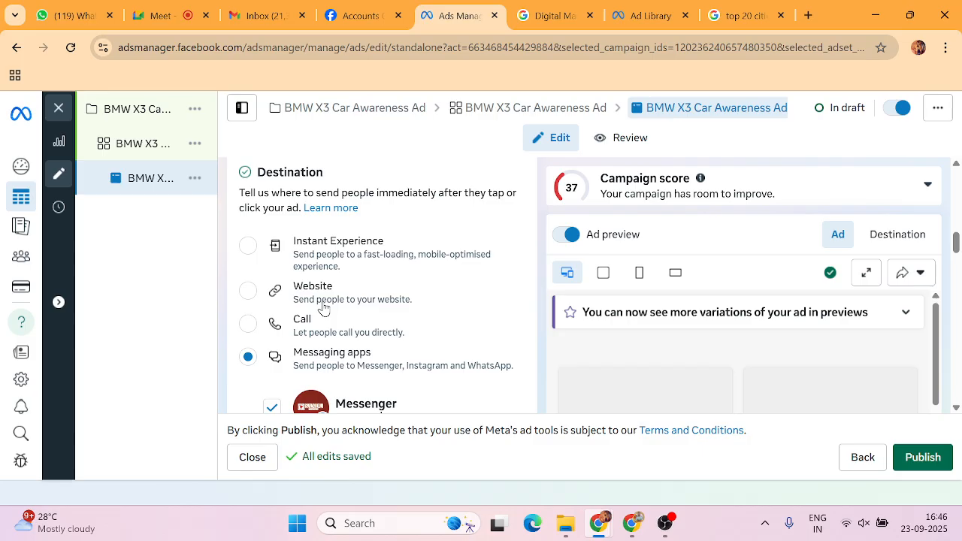
{"action": "scroll", "coordinate": [323, 308], "scroll_direction": "down", "scroll_amount": 5}
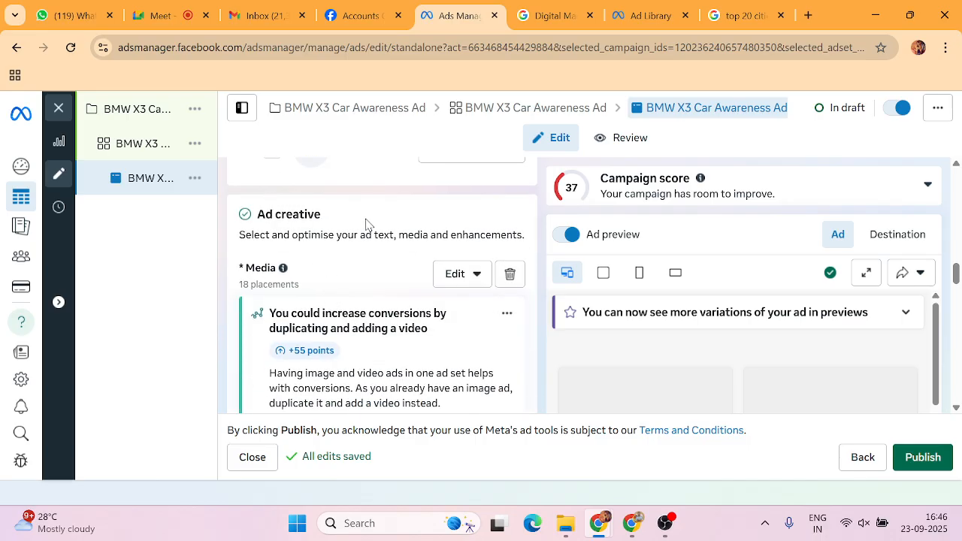
{"action": "left_click", "coordinate": [511, 276]}
{"action": "left_click", "coordinate": [292, 275]}
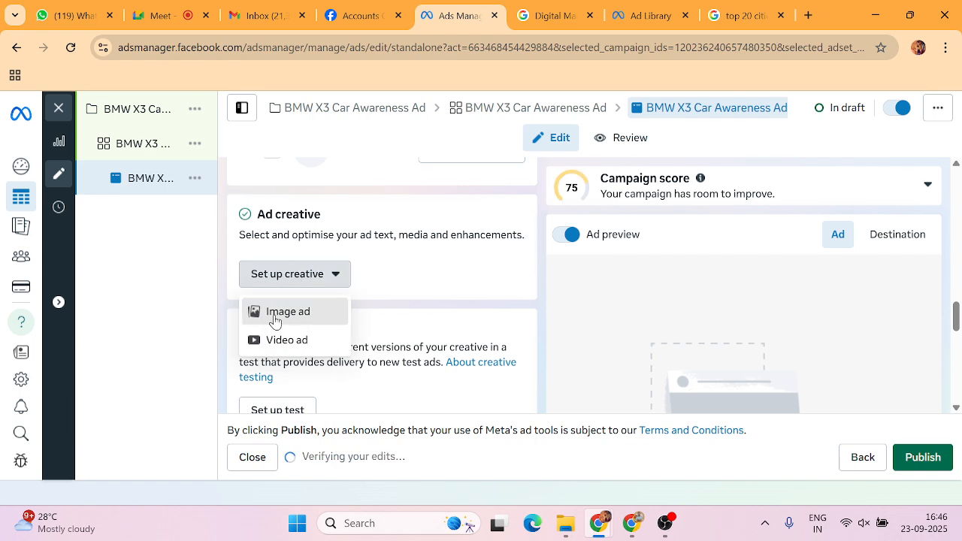
{"action": "left_click", "coordinate": [275, 320]}
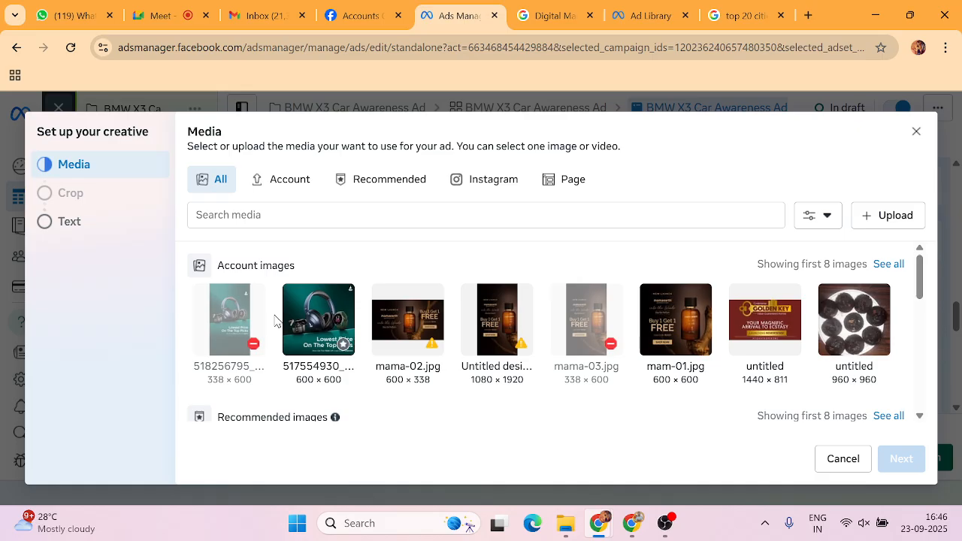
In the Ad Library, save the two X3 ad images as bmw-1 and bmw-2.
{"action": "left_click", "coordinate": [645, 15]}
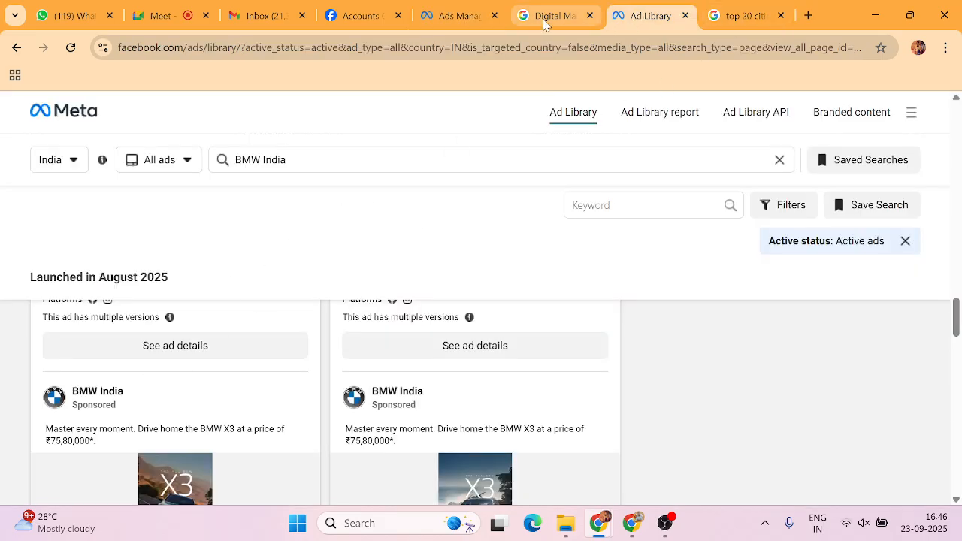
{"action": "scroll", "coordinate": [327, 344], "scroll_direction": "down", "scroll_amount": 2}
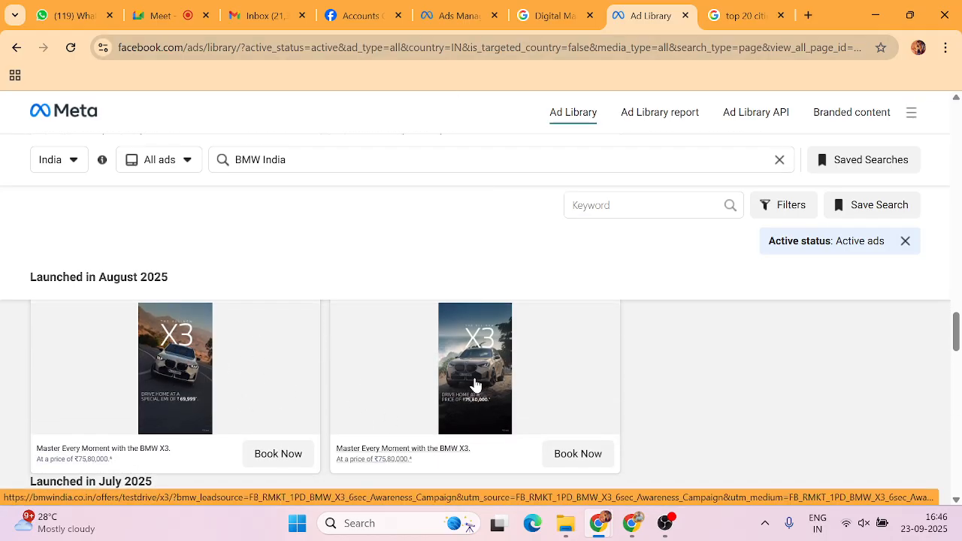
{"action": "scroll", "coordinate": [451, 391], "scroll_direction": "up", "scroll_amount": 2}
{"action": "scroll", "coordinate": [215, 401], "scroll_direction": "down", "scroll_amount": 2}
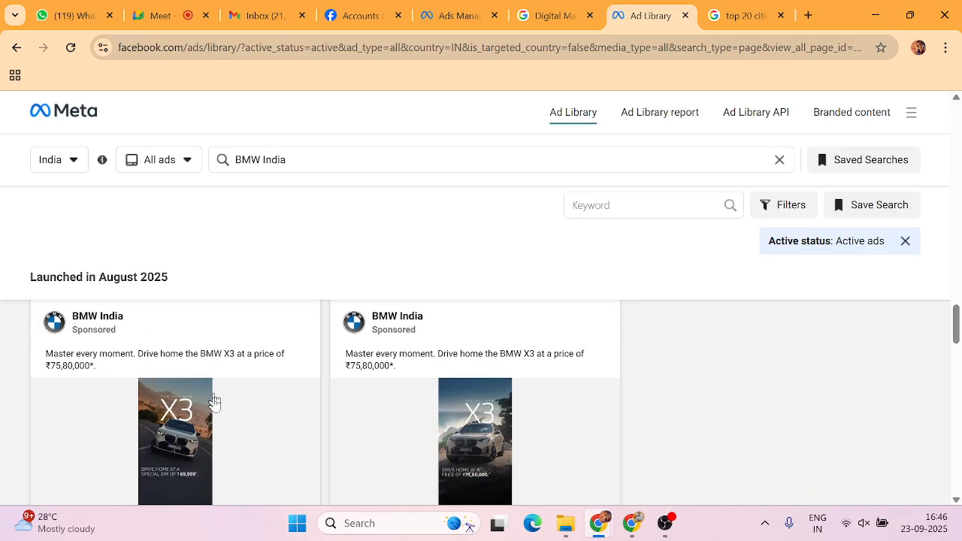
{"action": "right_click", "coordinate": [185, 359]}
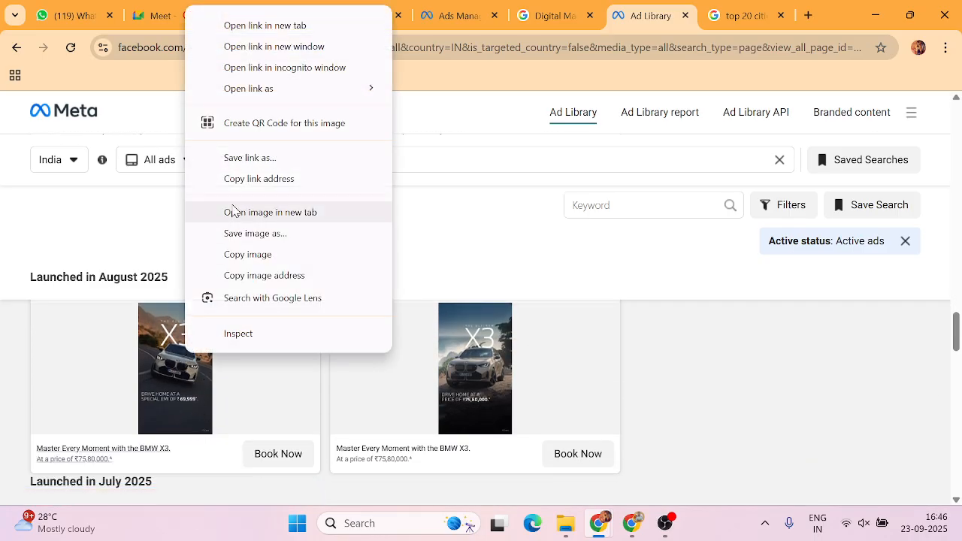
{"action": "left_click", "coordinate": [238, 234]}
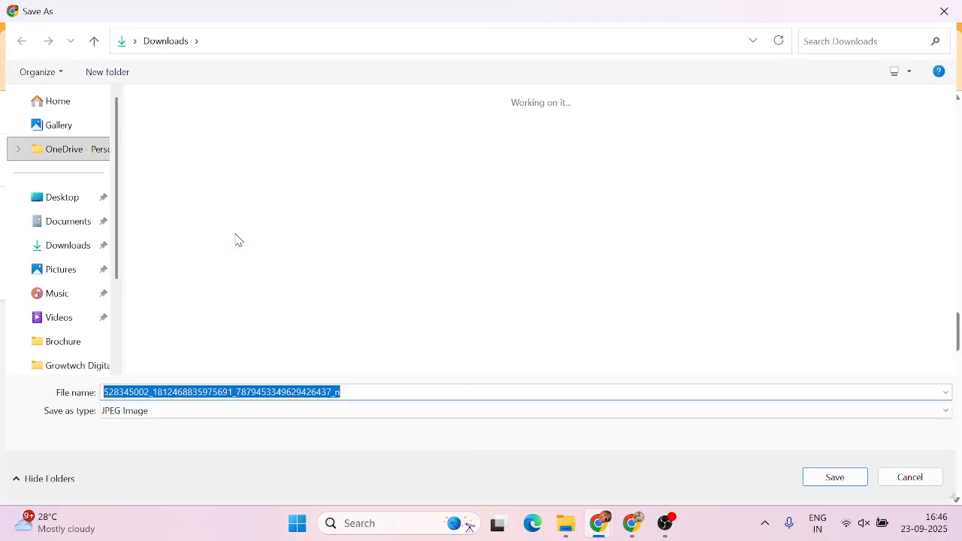
{"action": "type", "text": "bmw-1"}
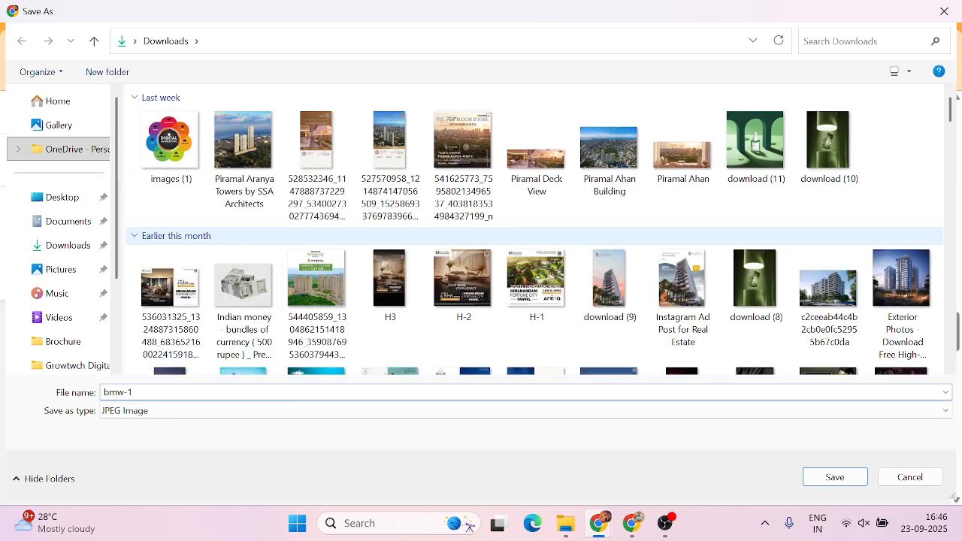
{"action": "key", "text": "Return"}
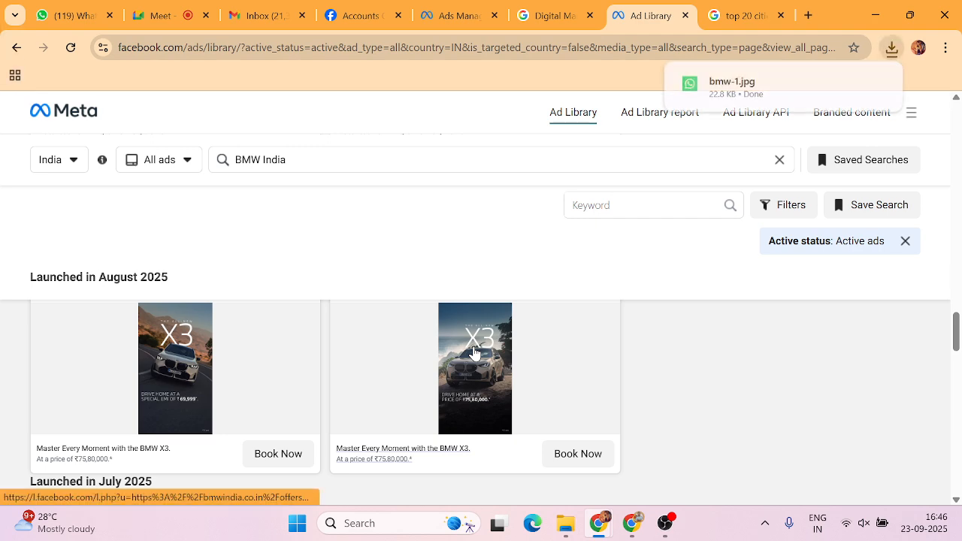
{"action": "right_click", "coordinate": [473, 353]}
{"action": "left_click", "coordinate": [532, 385]}
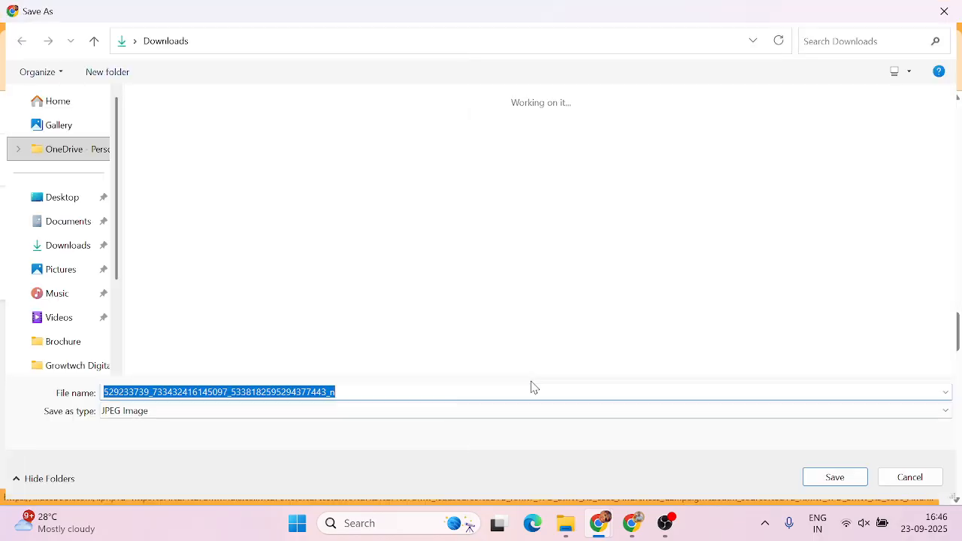
{"action": "type", "text": "bmw-2"}
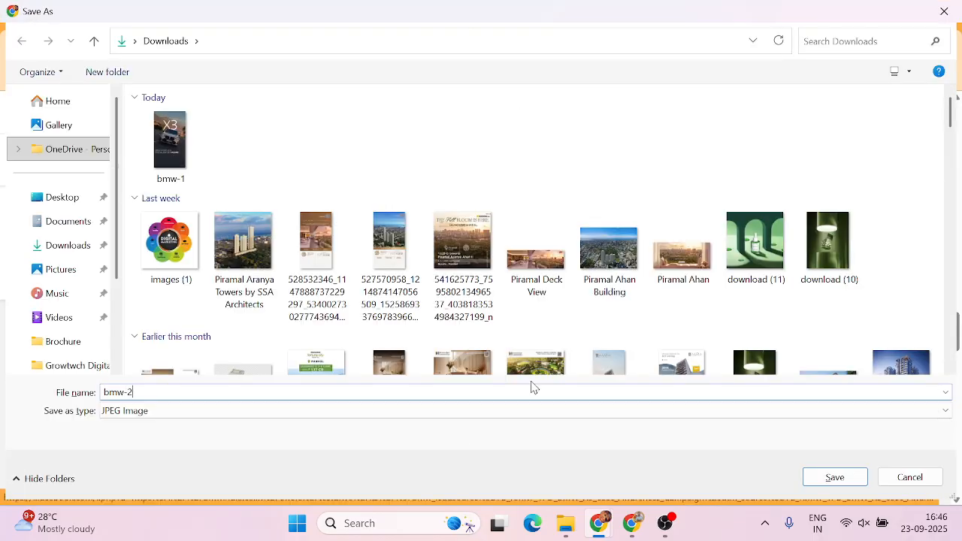
{"action": "key", "text": "Return"}
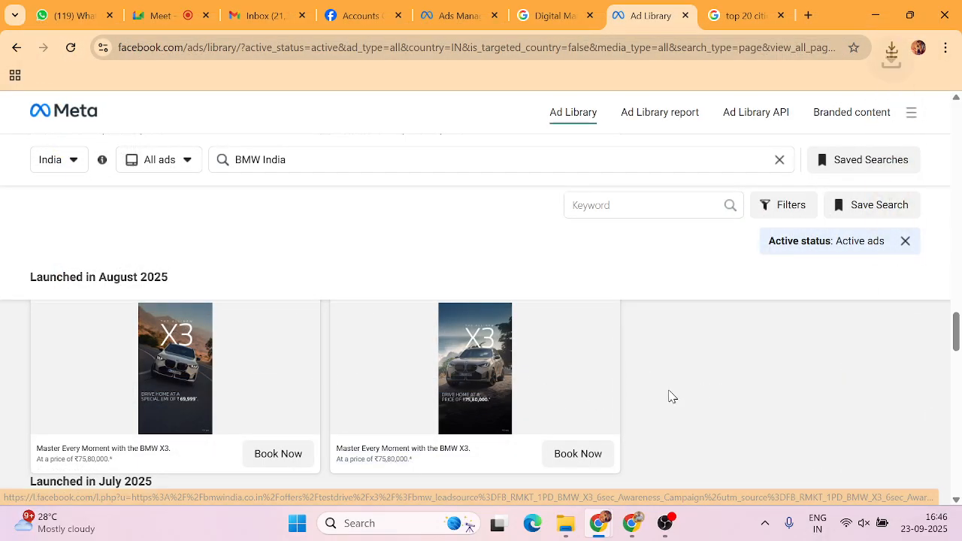
Browse more BMW ads, opening the 3 Series image's menu without saving it.
{"action": "scroll", "coordinate": [669, 396], "scroll_direction": "up", "scroll_amount": 5}
{"action": "scroll", "coordinate": [669, 396], "scroll_direction": "up", "scroll_amount": 4}
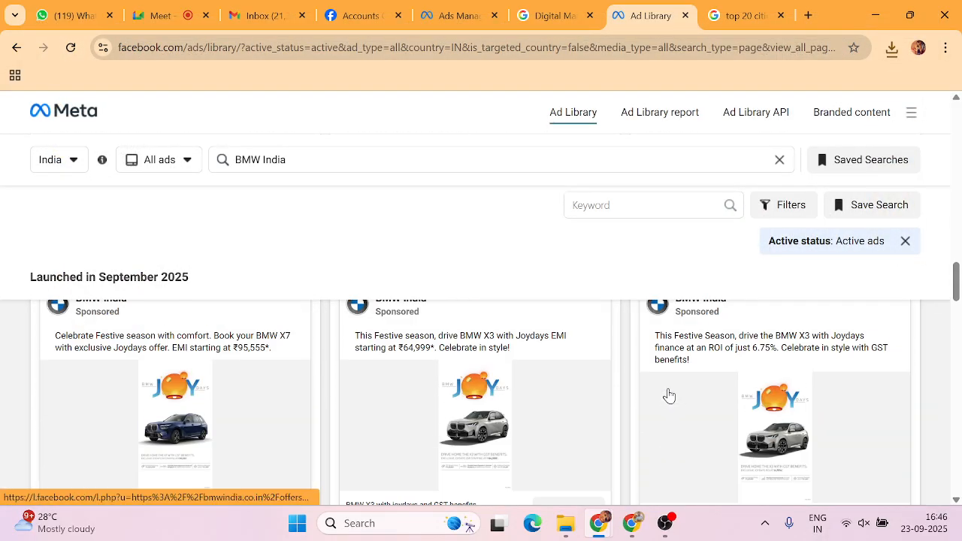
{"action": "scroll", "coordinate": [669, 396], "scroll_direction": "down", "scroll_amount": 10}
{"action": "scroll", "coordinate": [671, 396], "scroll_direction": "down", "scroll_amount": 6}
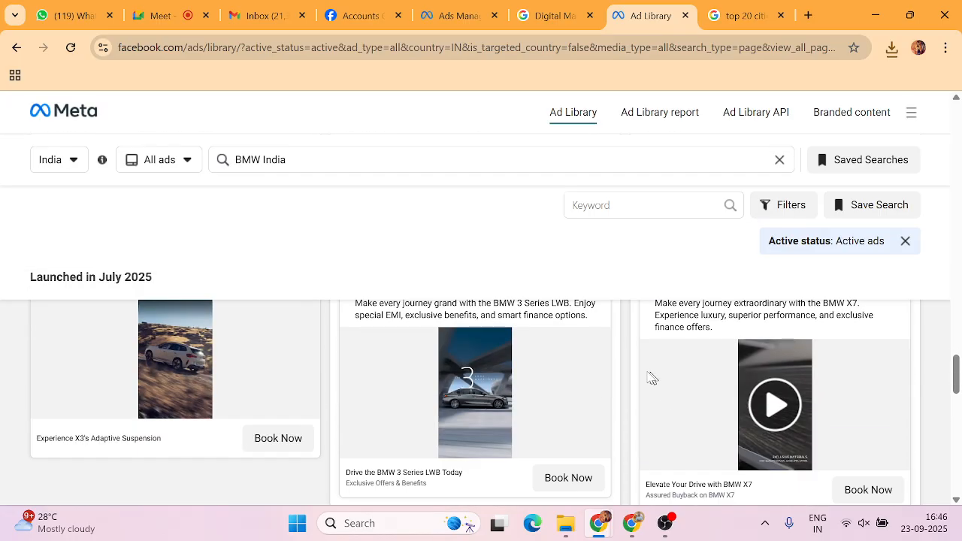
{"action": "scroll", "coordinate": [621, 369], "scroll_direction": "down", "scroll_amount": 5}
{"action": "scroll", "coordinate": [622, 369], "scroll_direction": "down", "scroll_amount": 3}
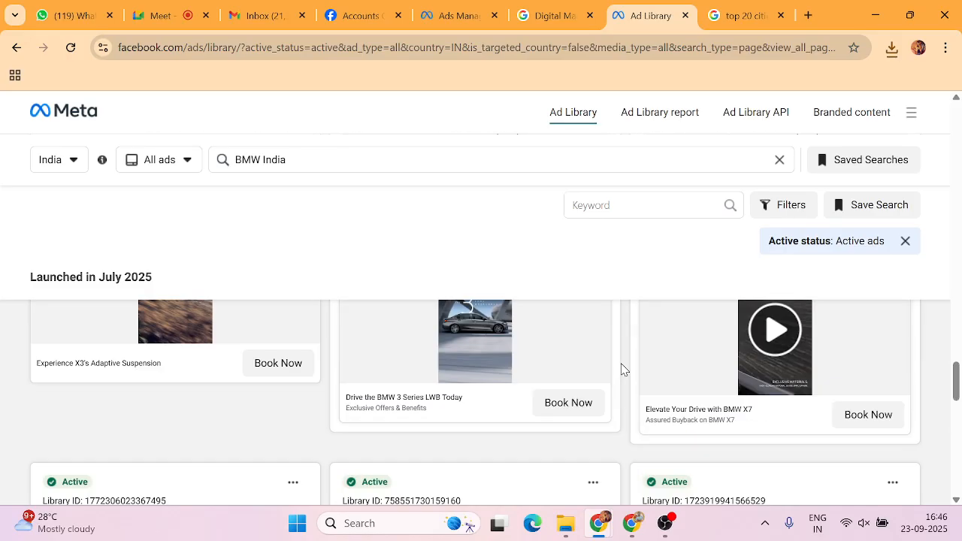
{"action": "scroll", "coordinate": [575, 365], "scroll_direction": "up", "scroll_amount": 2}
{"action": "scroll", "coordinate": [484, 397], "scroll_direction": "down", "scroll_amount": 1}
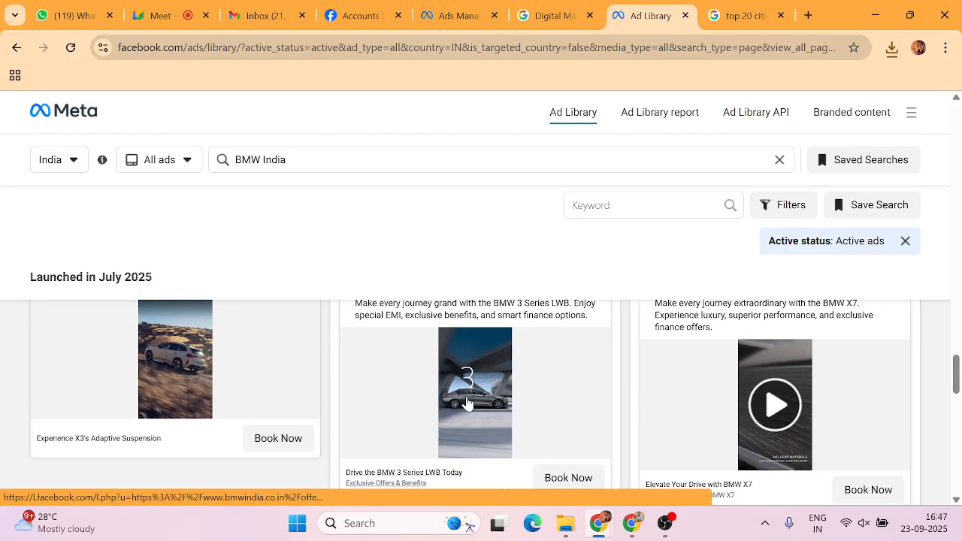
{"action": "right_click", "coordinate": [471, 388]}
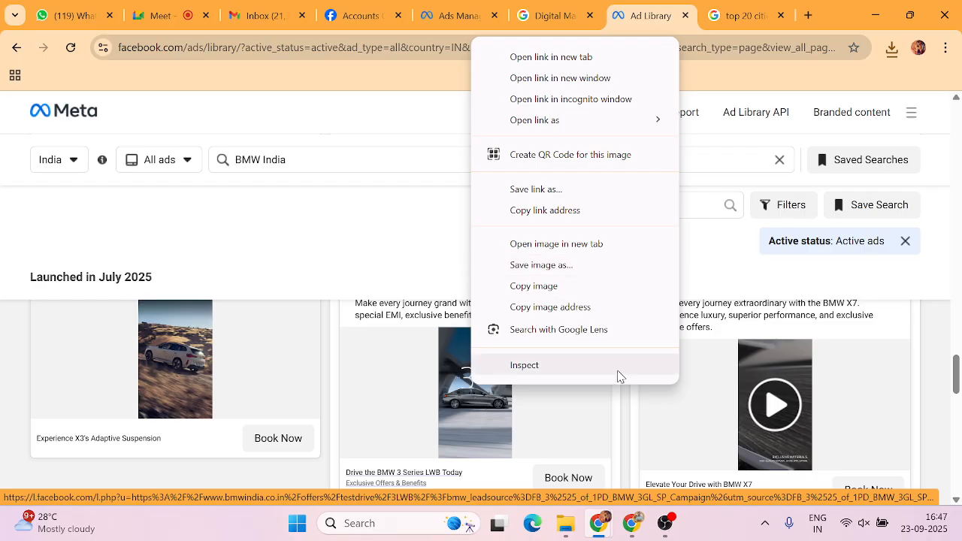
{"action": "left_click", "coordinate": [623, 408]}
{"action": "scroll", "coordinate": [623, 410], "scroll_direction": "up", "scroll_amount": 2}
{"action": "scroll", "coordinate": [623, 412], "scroll_direction": "up", "scroll_amount": 5}
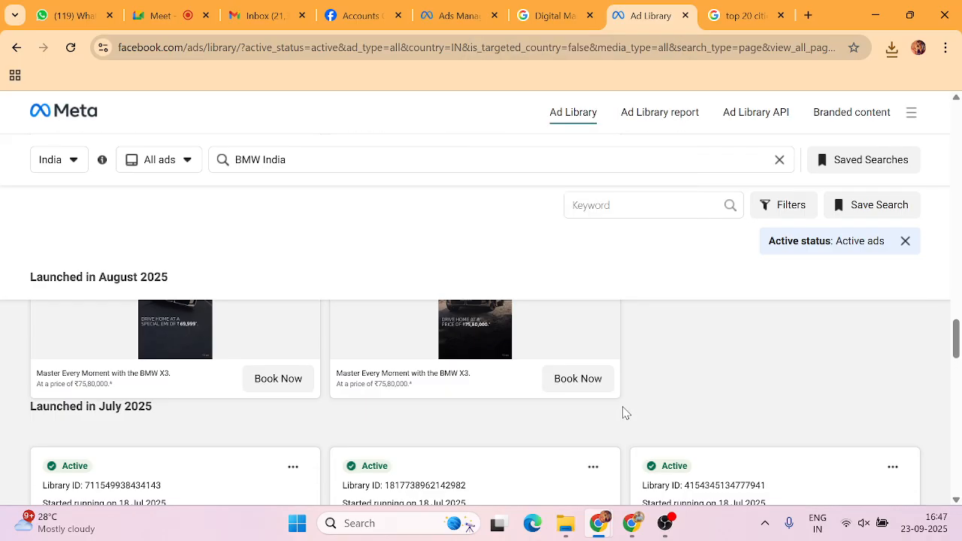
{"action": "scroll", "coordinate": [464, 420], "scroll_direction": "down", "scroll_amount": 1}
{"action": "scroll", "coordinate": [481, 409], "scroll_direction": "down", "scroll_amount": 12}
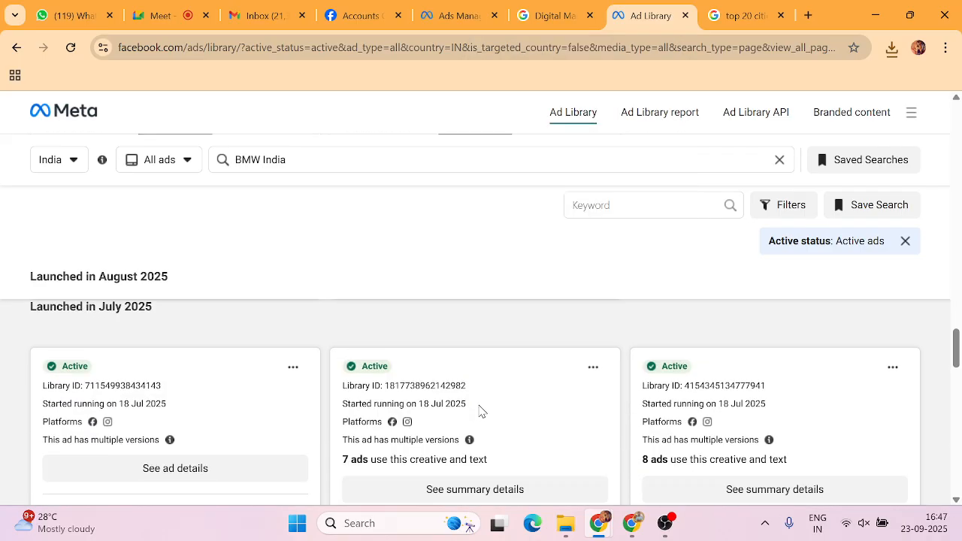
{"action": "scroll", "coordinate": [486, 402], "scroll_direction": "down", "scroll_amount": 3}
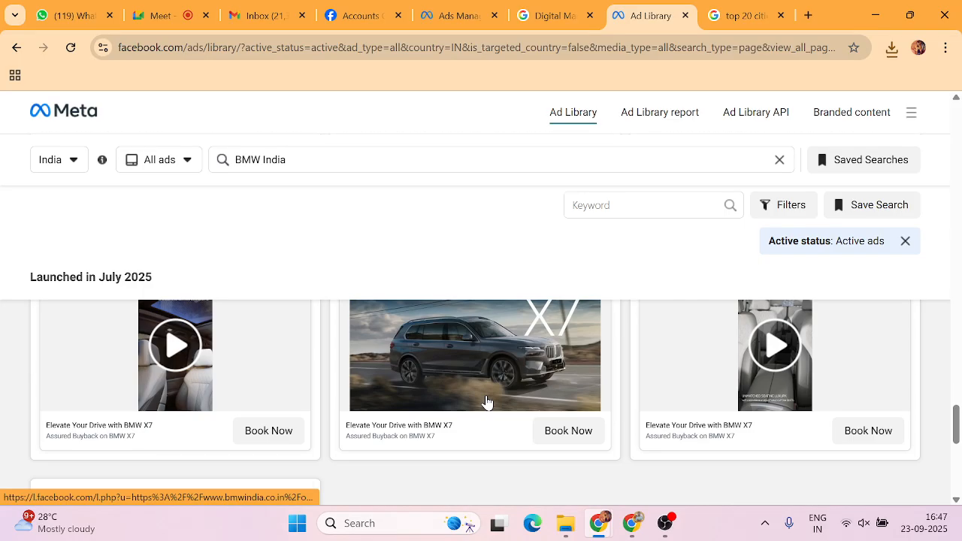
{"action": "scroll", "coordinate": [486, 401], "scroll_direction": "up", "scroll_amount": 1}
{"action": "scroll", "coordinate": [511, 418], "scroll_direction": "down", "scroll_amount": 3}
{"action": "scroll", "coordinate": [511, 418], "scroll_direction": "up", "scroll_amount": 8}
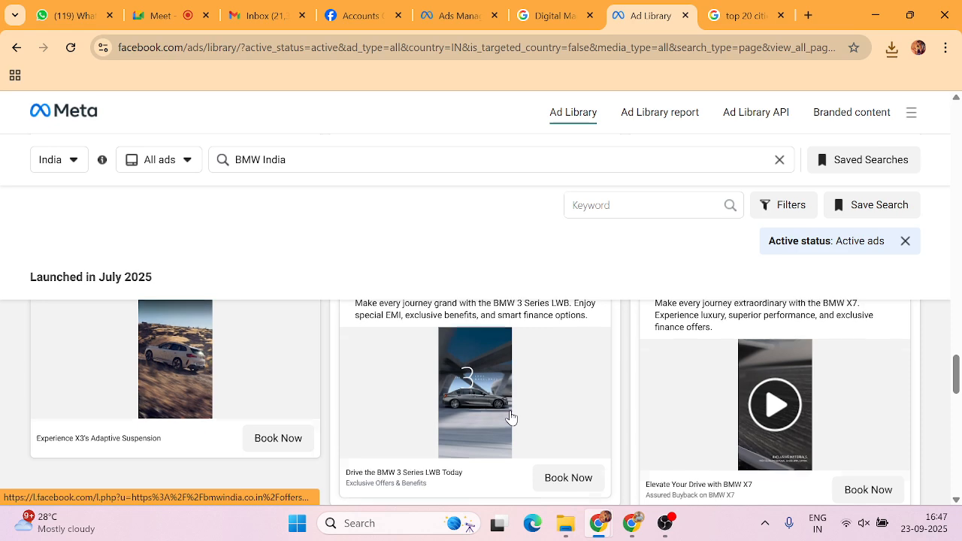
{"action": "scroll", "coordinate": [511, 418], "scroll_direction": "down", "scroll_amount": 2}
{"action": "scroll", "coordinate": [511, 418], "scroll_direction": "up", "scroll_amount": 6}
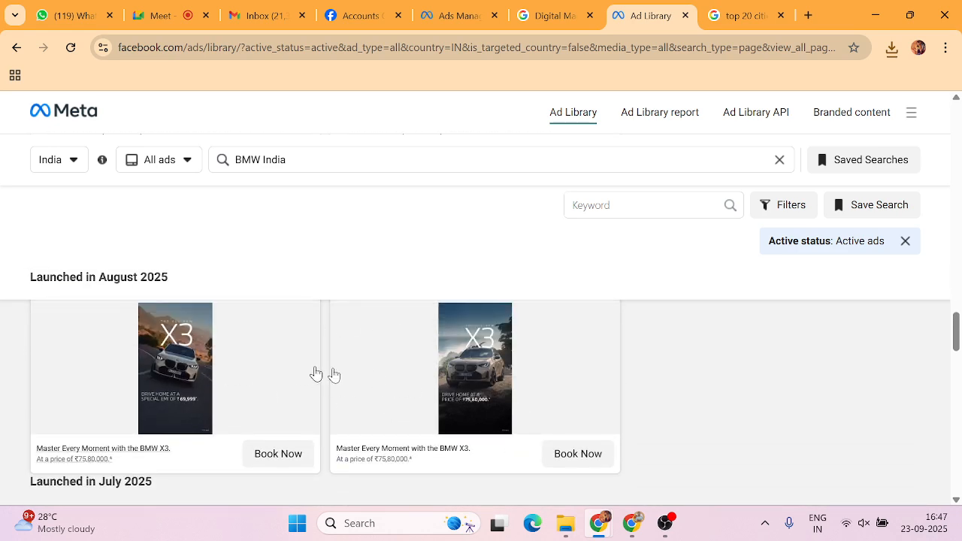
{"action": "scroll", "coordinate": [429, 386], "scroll_direction": "up", "scroll_amount": 1}
Upload bmw-1 from Downloads into the ad's media picker.
{"action": "left_click", "coordinate": [431, 17]}
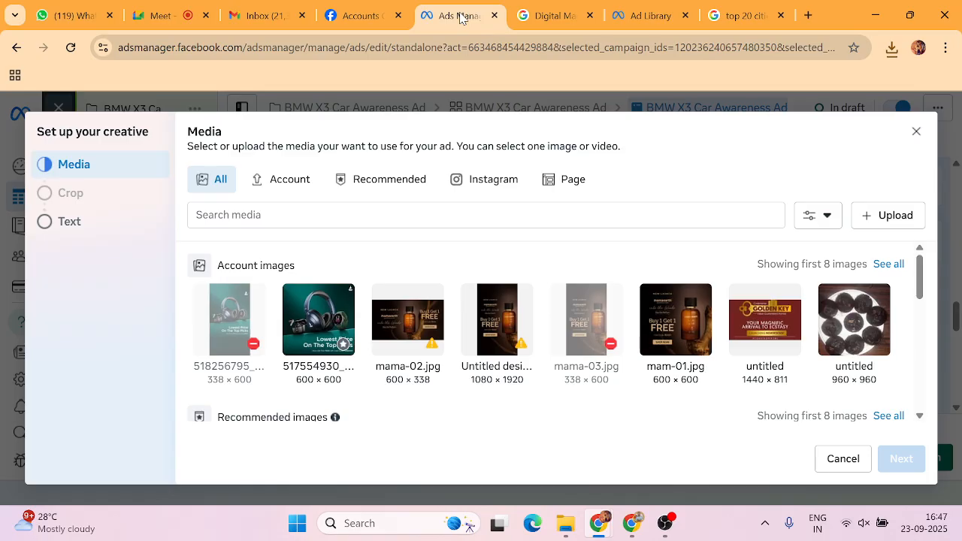
{"action": "left_click", "coordinate": [891, 215]}
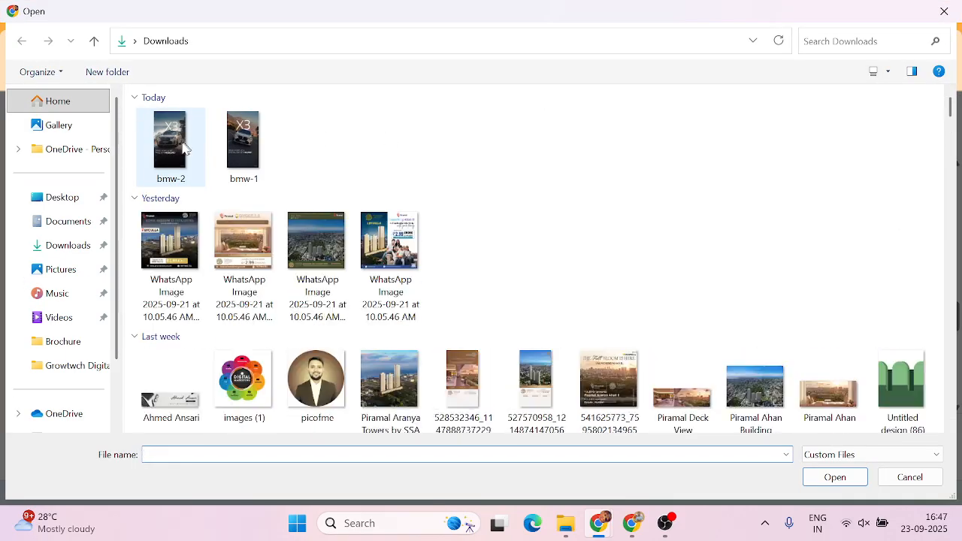
{"action": "left_click", "coordinate": [248, 150]}
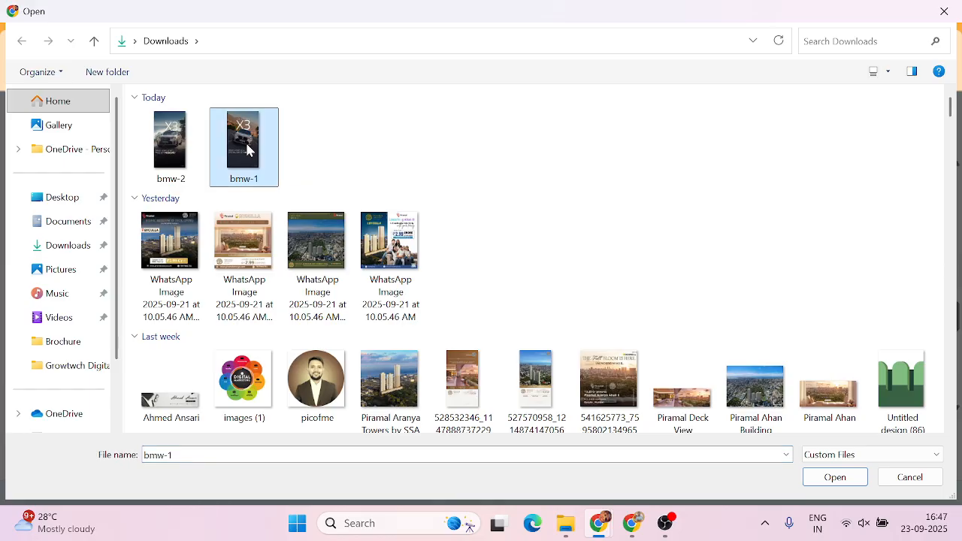
{"action": "double_click", "coordinate": [247, 149]}
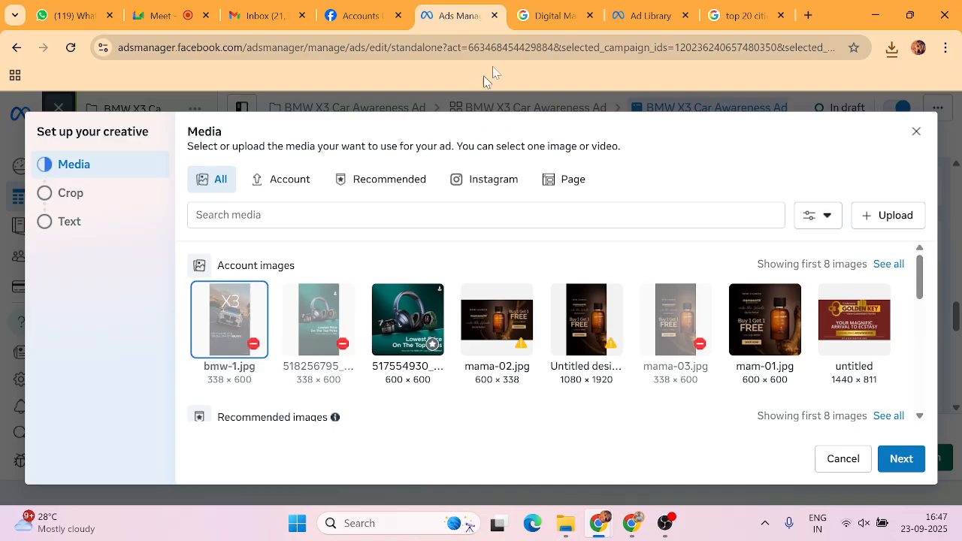
Return to the Ad Library and look over BMW India's X3 ads.
{"action": "left_click", "coordinate": [627, 15]}
{"action": "scroll", "coordinate": [481, 466], "scroll_direction": "down", "scroll_amount": 1}
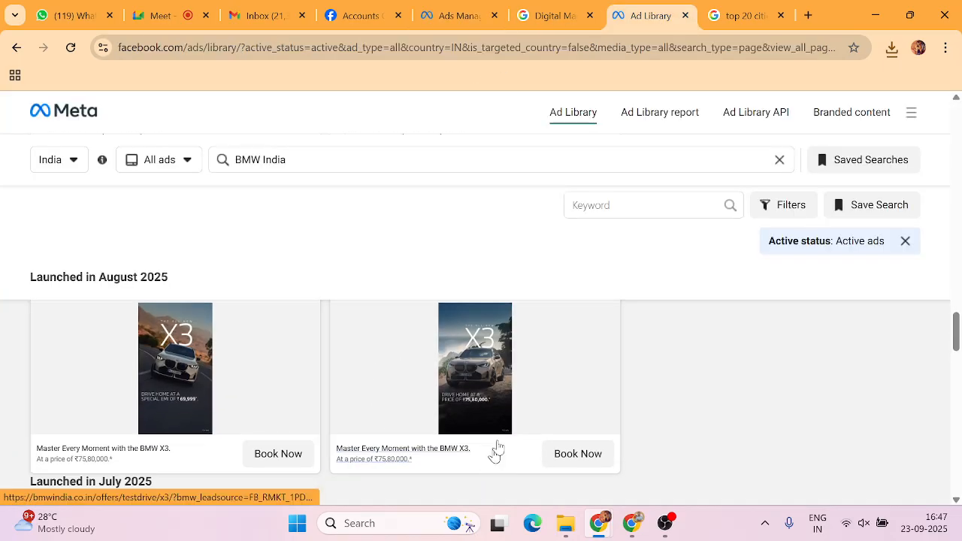
{"action": "scroll", "coordinate": [496, 361], "scroll_direction": "up", "scroll_amount": 1}
{"action": "scroll", "coordinate": [489, 364], "scroll_direction": "down", "scroll_amount": 1}
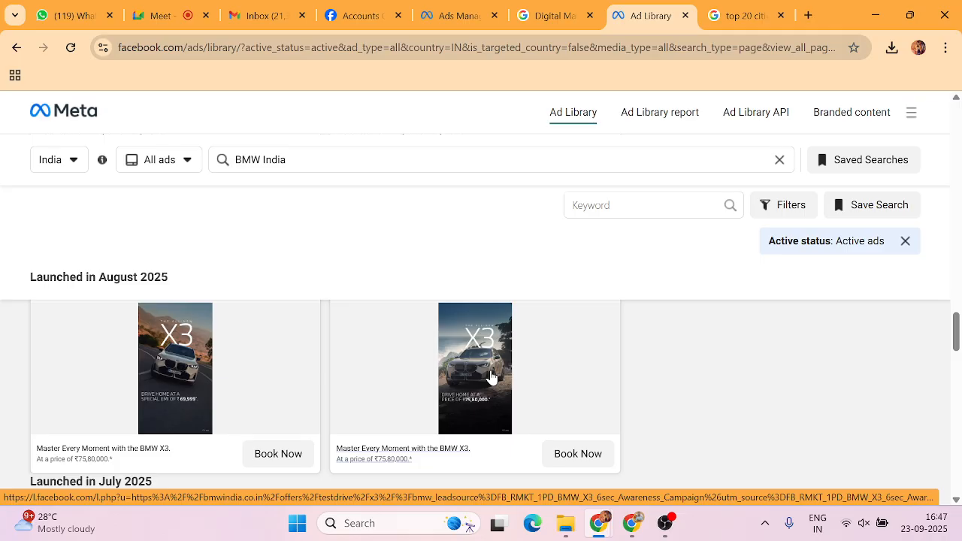
{"action": "scroll", "coordinate": [492, 377], "scroll_direction": "down", "scroll_amount": 1}
{"action": "scroll", "coordinate": [492, 377], "scroll_direction": "up", "scroll_amount": 1}
Search Google for 'canva' in a new tab and open the Canva website.
{"action": "left_click", "coordinate": [806, 16]}
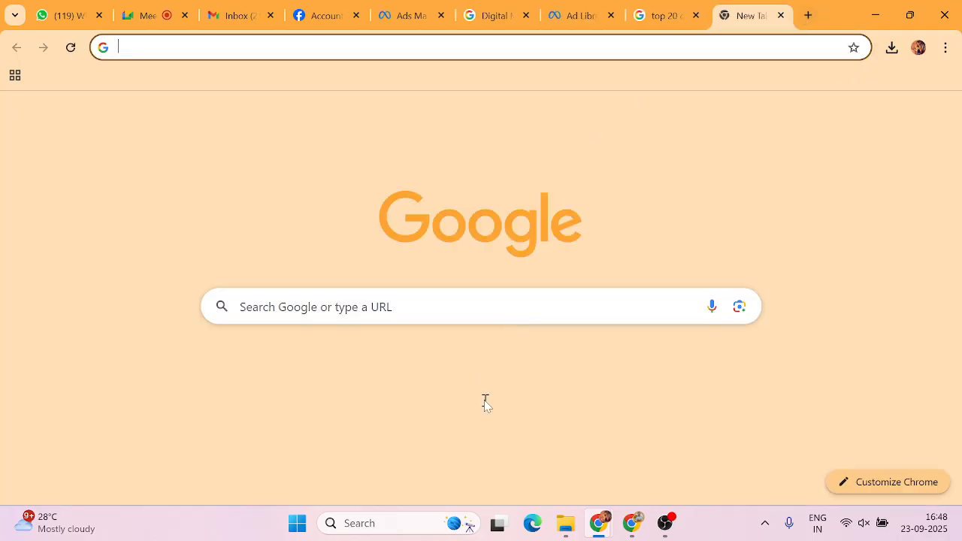
{"action": "left_click", "coordinate": [423, 312]}
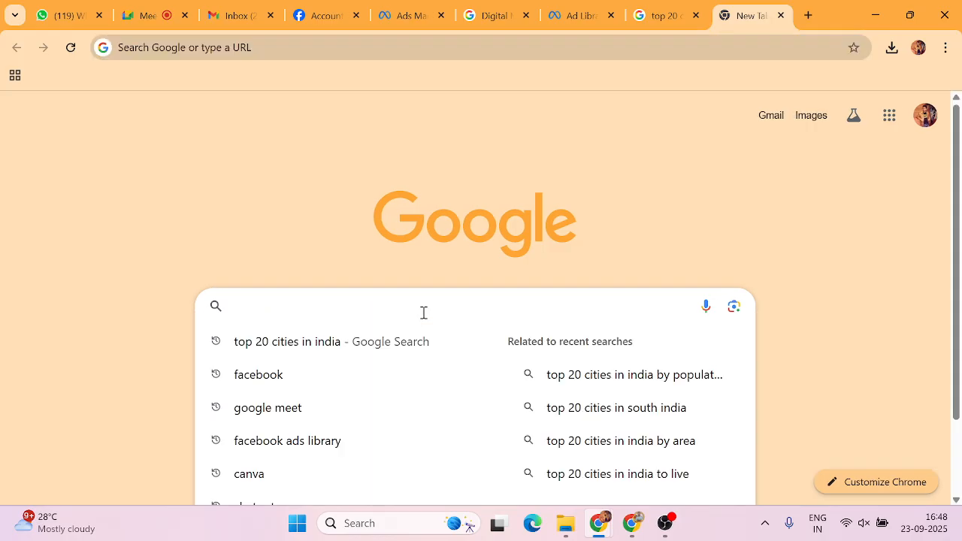
{"action": "type", "text": "canva"}
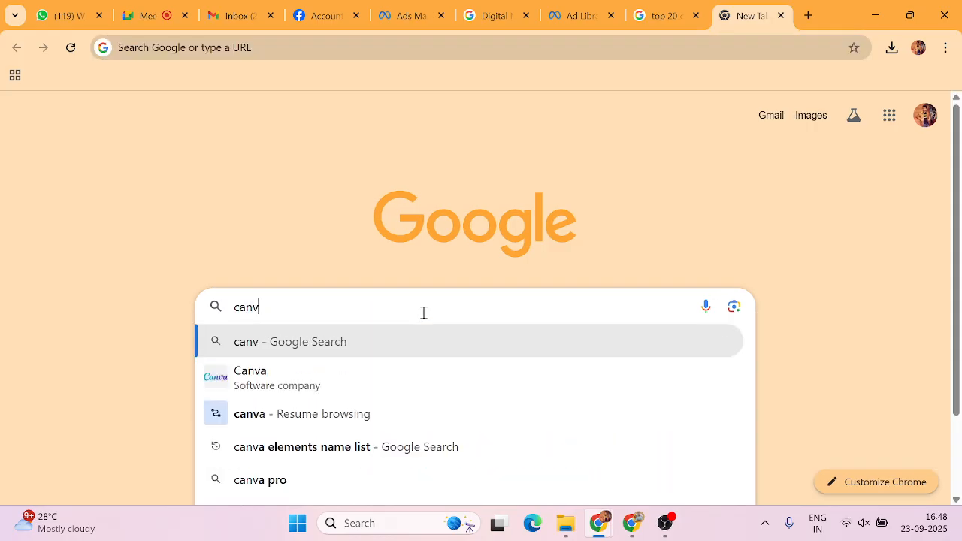
{"action": "key", "text": "Return"}
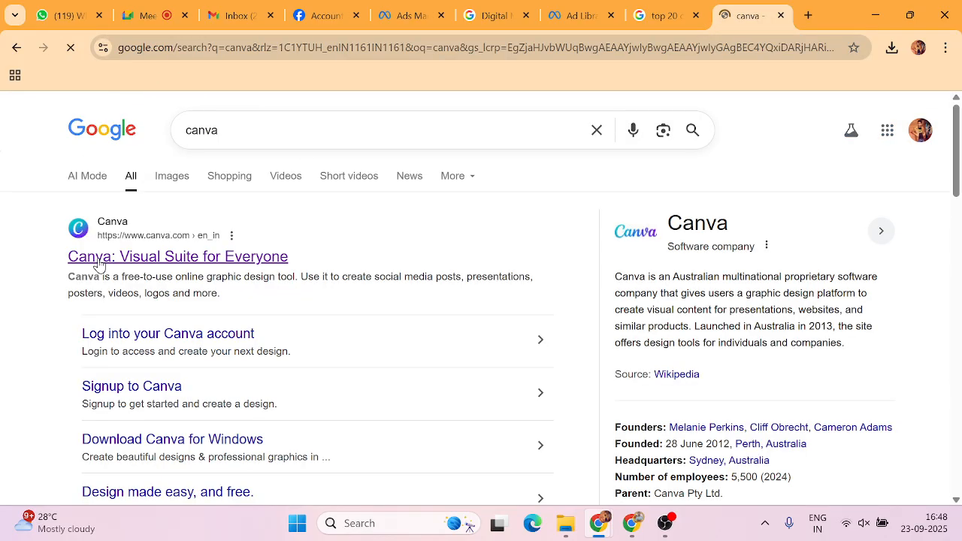
{"action": "left_click", "coordinate": [101, 263]}
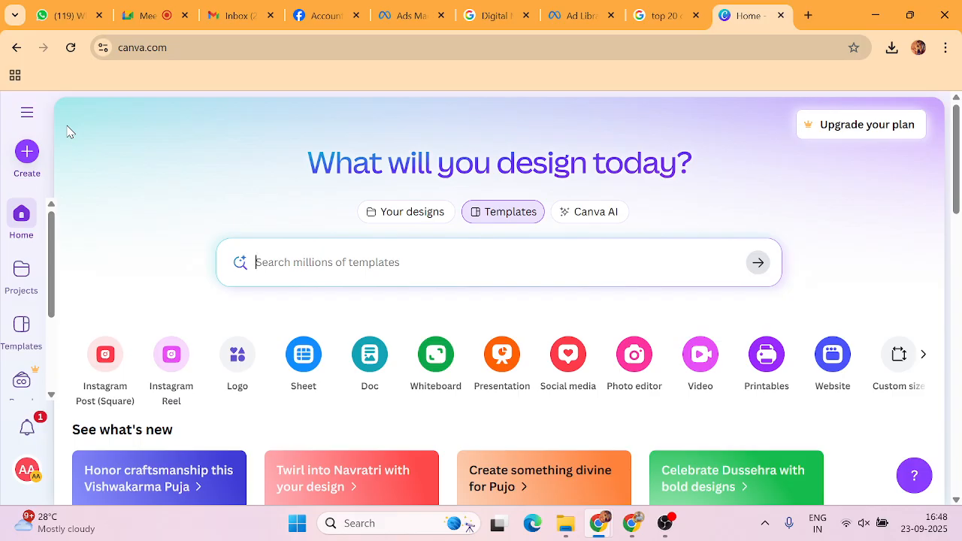
Search design types for 'instagram' and create blank Instagram Reel and Instagram Post designs.
{"action": "left_click", "coordinate": [26, 154]}
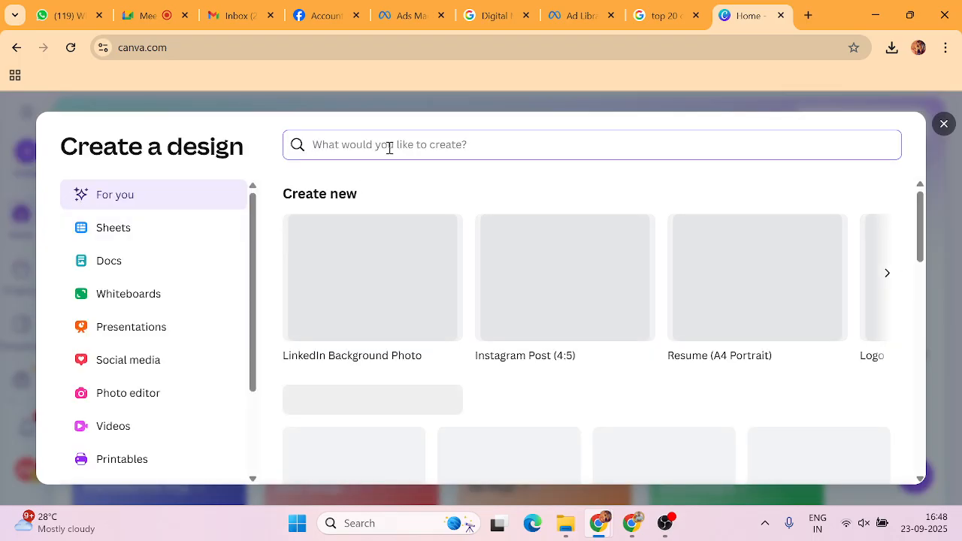
{"action": "type", "text": "instagra"}
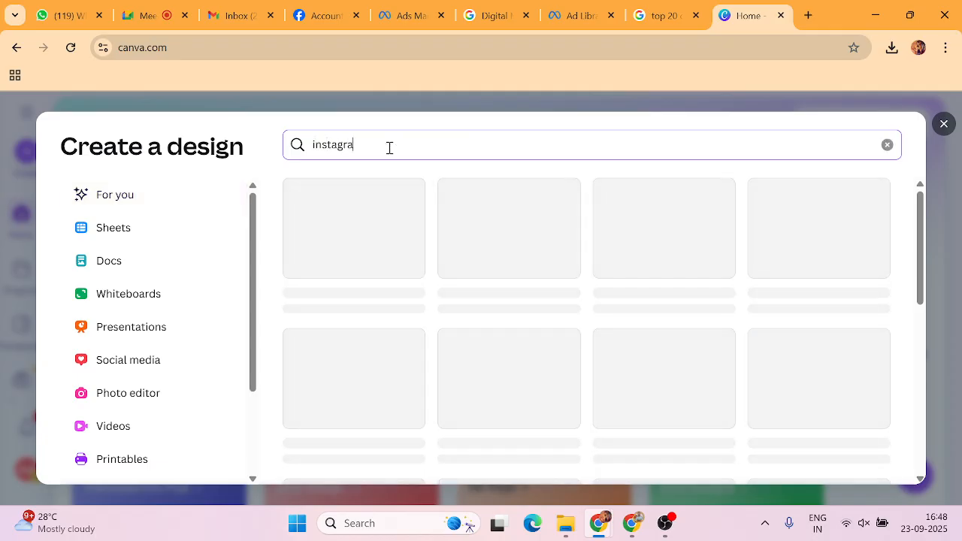
{"action": "type", "text": "m"}
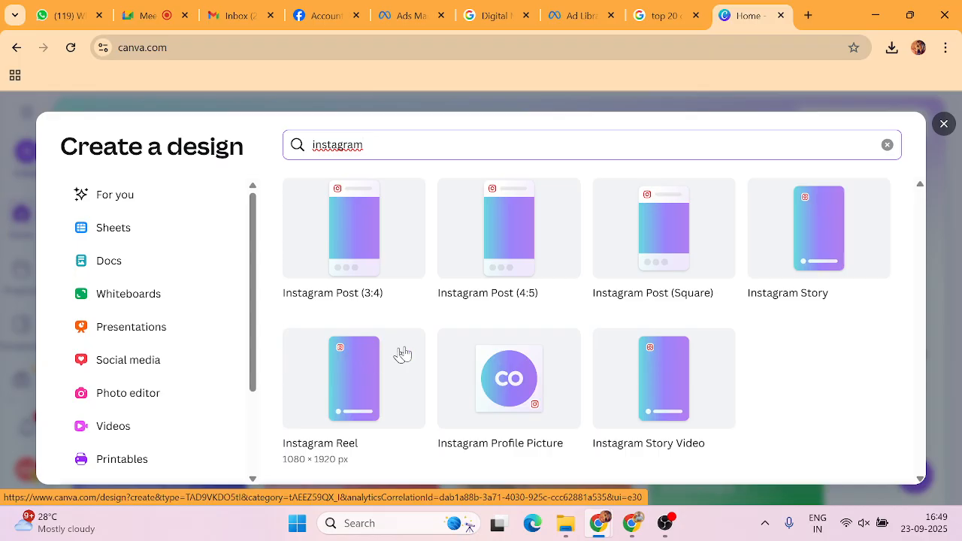
{"action": "left_click", "coordinate": [368, 373]}
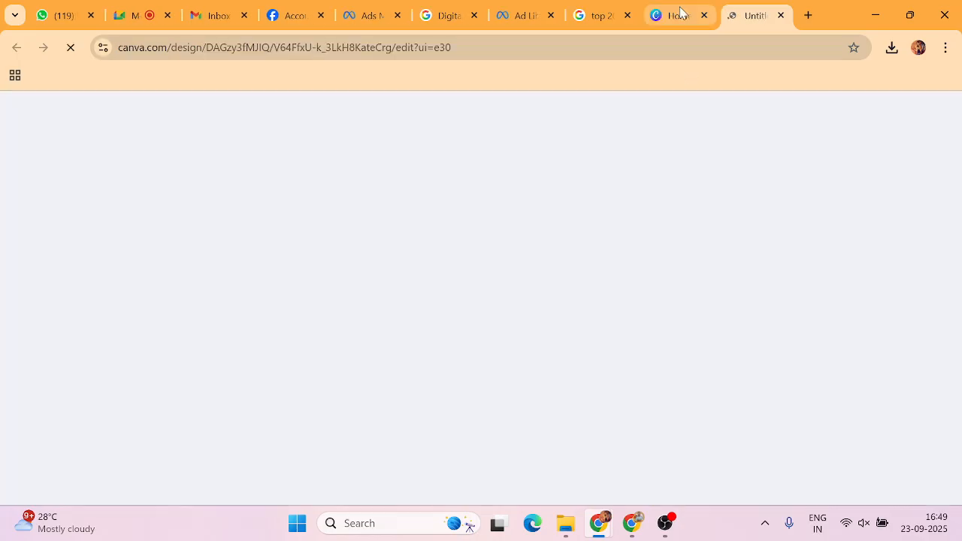
{"action": "left_click", "coordinate": [680, 15]}
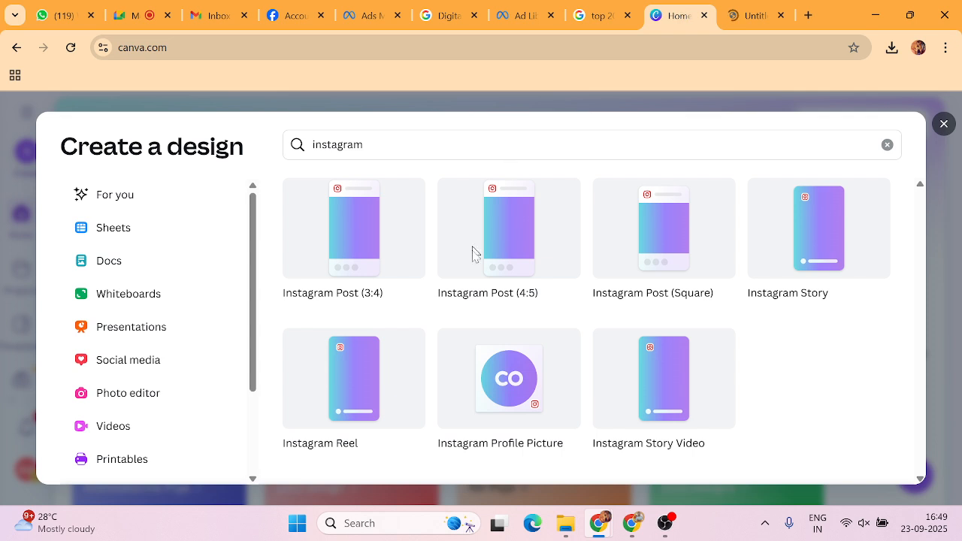
{"action": "left_click", "coordinate": [666, 246]}
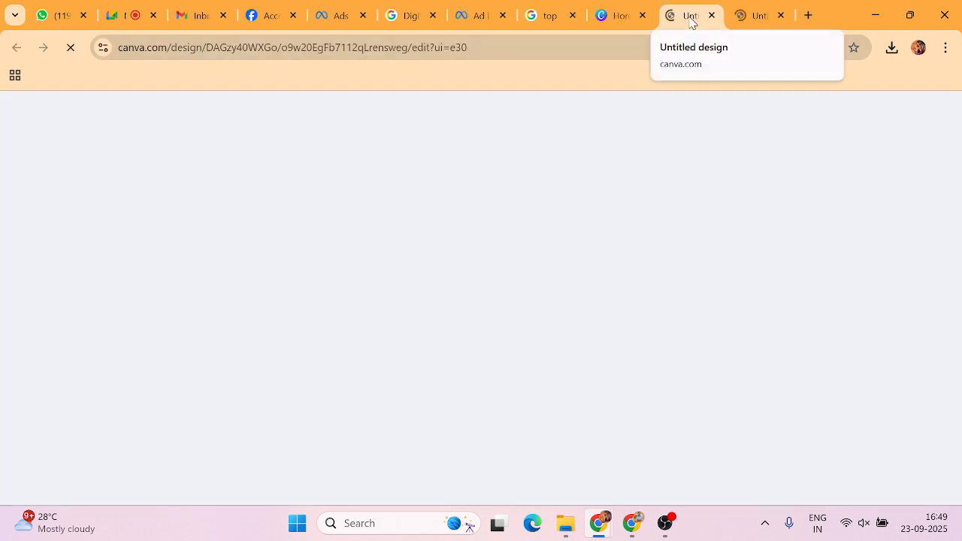
In the Reel design's Uploads panel, upload bmw-1 and then bmw-2 from the computer.
{"action": "left_click", "coordinate": [759, 14]}
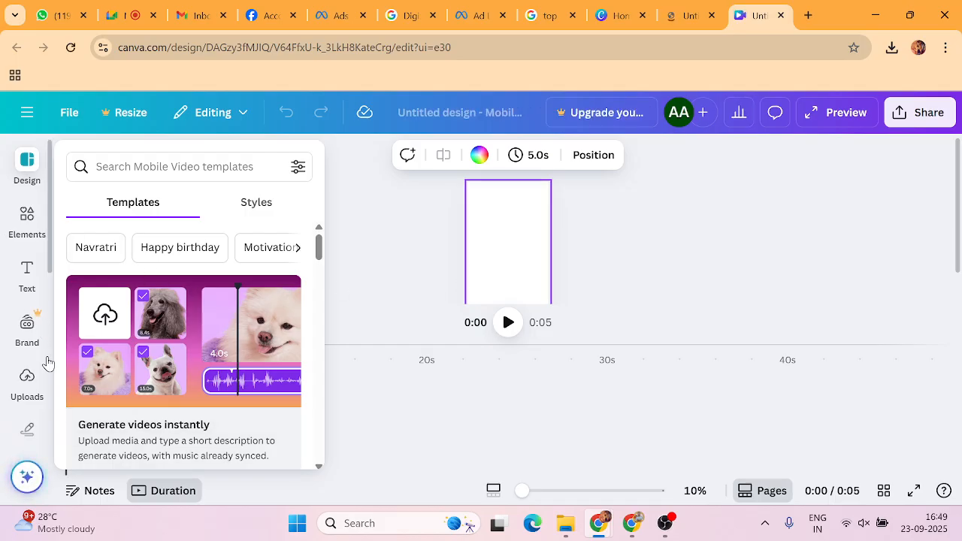
{"action": "left_click", "coordinate": [30, 383]}
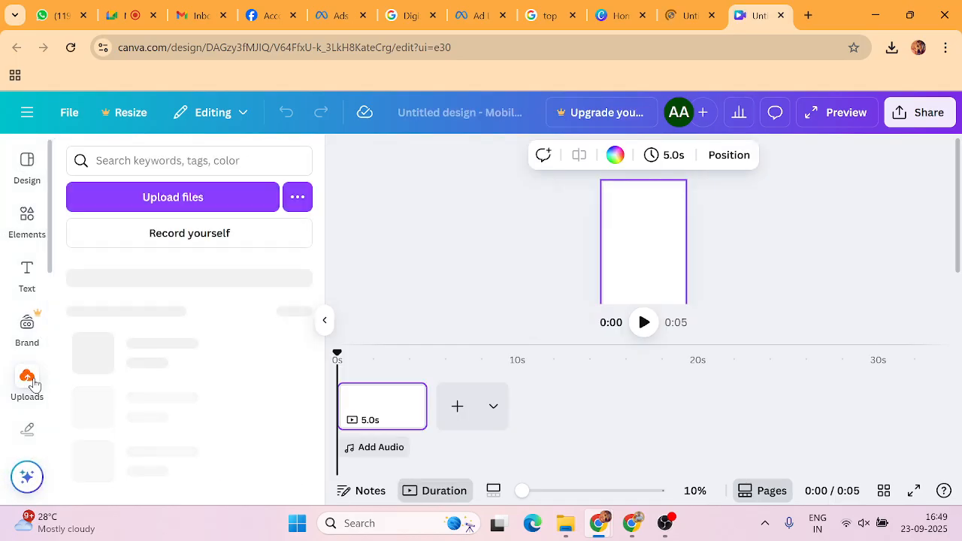
{"action": "left_click", "coordinate": [160, 200]}
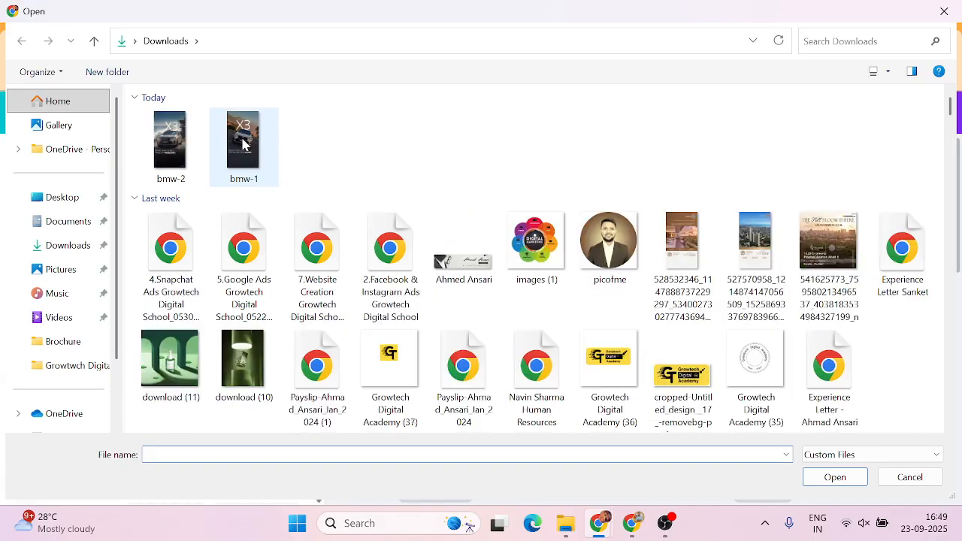
{"action": "left_click", "coordinate": [243, 144]}
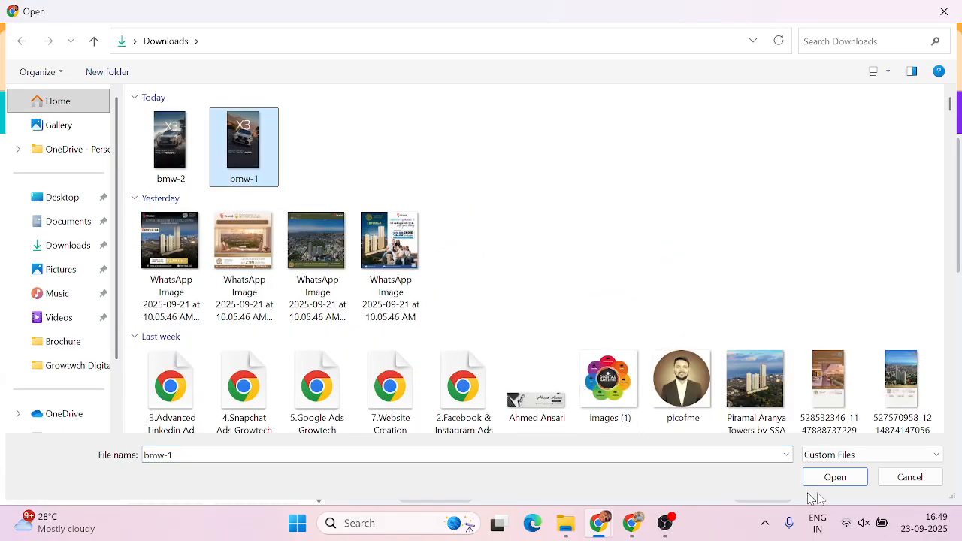
{"action": "left_click", "coordinate": [830, 478]}
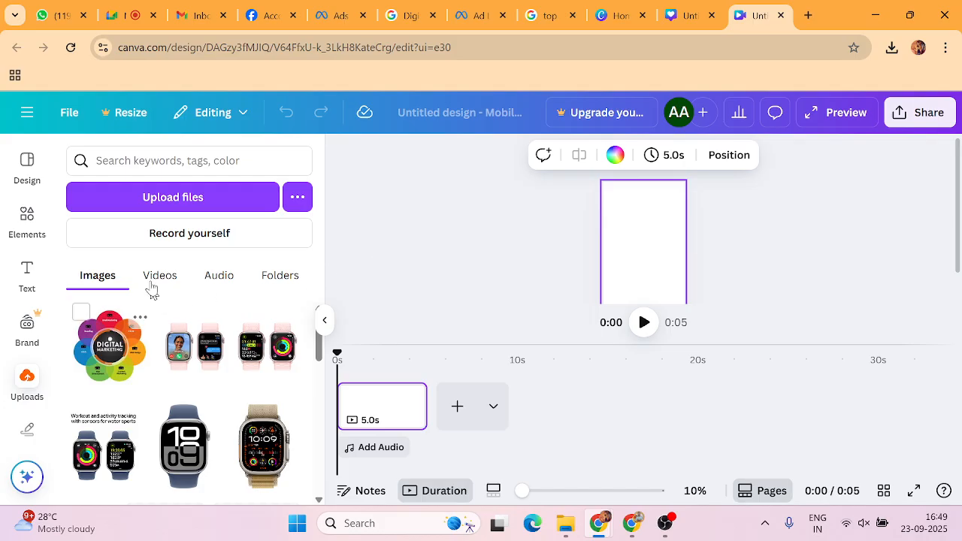
{"action": "left_click", "coordinate": [191, 197]}
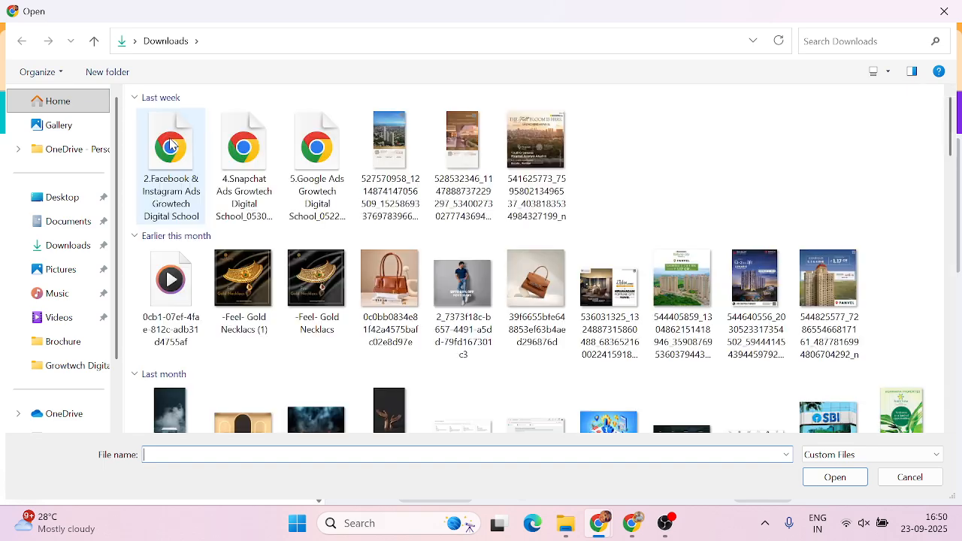
{"action": "left_click", "coordinate": [171, 150]}
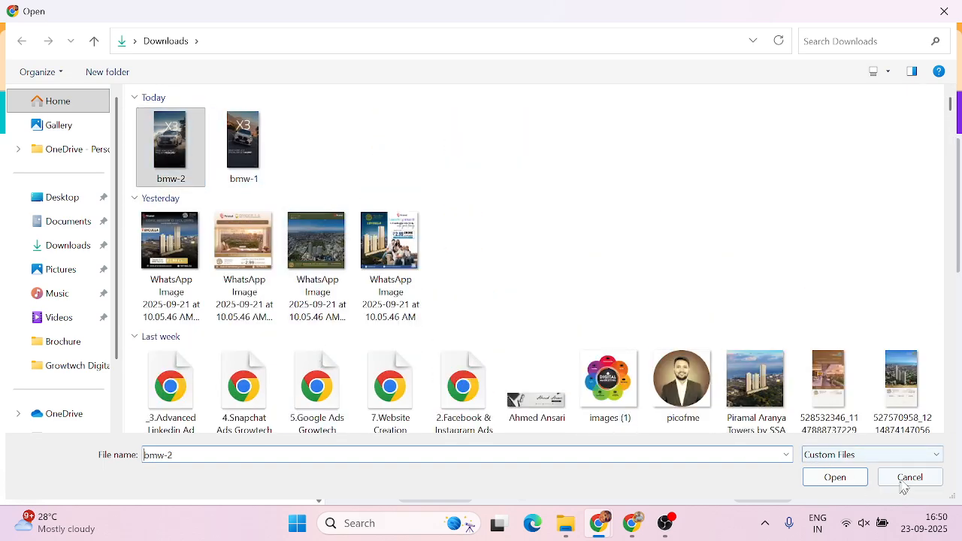
{"action": "left_click", "coordinate": [836, 477]}
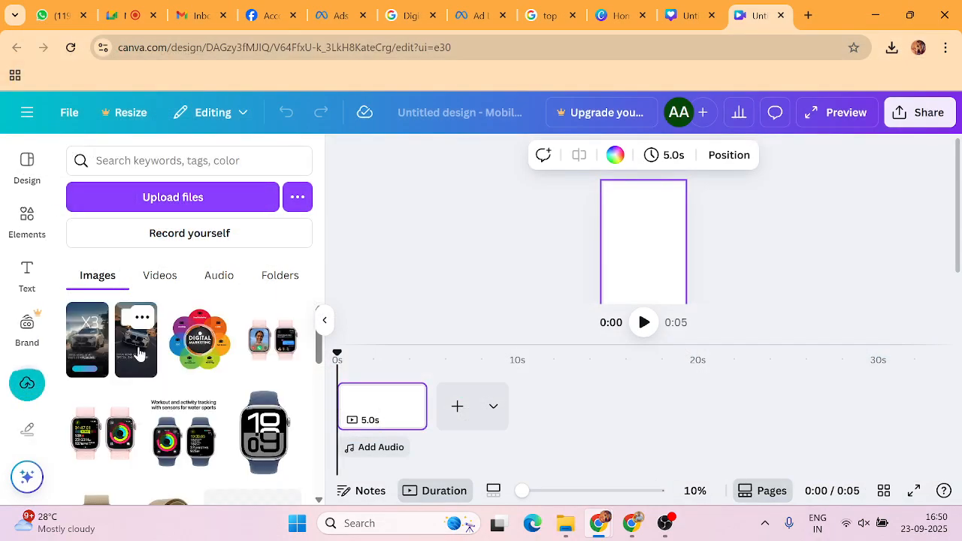
Add the ₹69,999 EMI X3 image and set it as the page background.
{"action": "left_click", "coordinate": [137, 353]}
{"action": "left_click", "coordinate": [757, 317]}
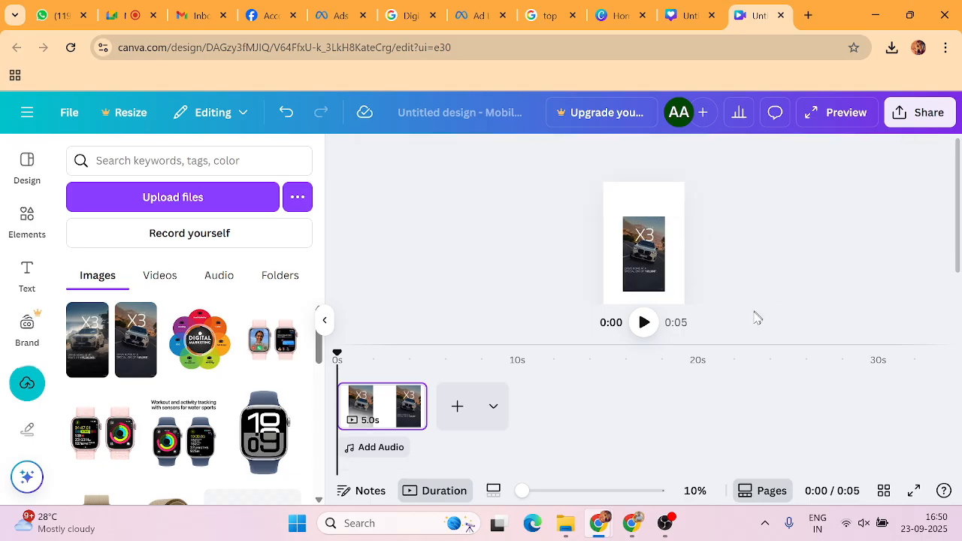
{"action": "left_click_drag", "start_coordinate": [747, 345], "coordinate": [746, 381]}
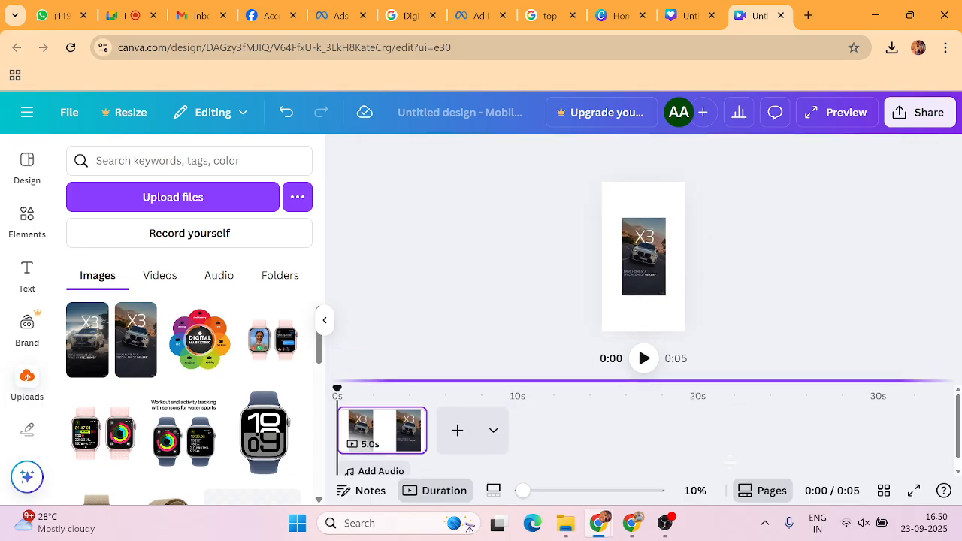
{"action": "left_click", "coordinate": [661, 293]}
{"action": "right_click", "coordinate": [639, 253]}
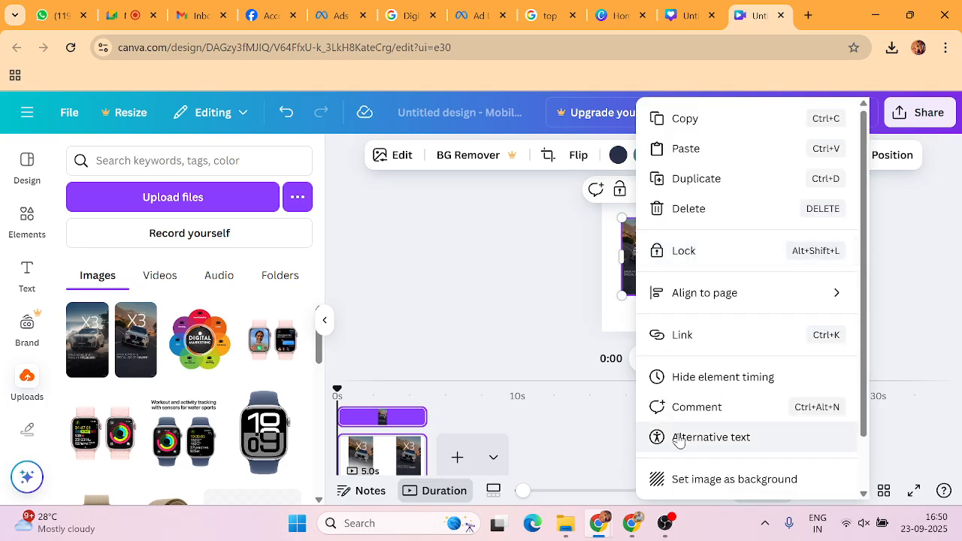
{"action": "left_click", "coordinate": [517, 252]}
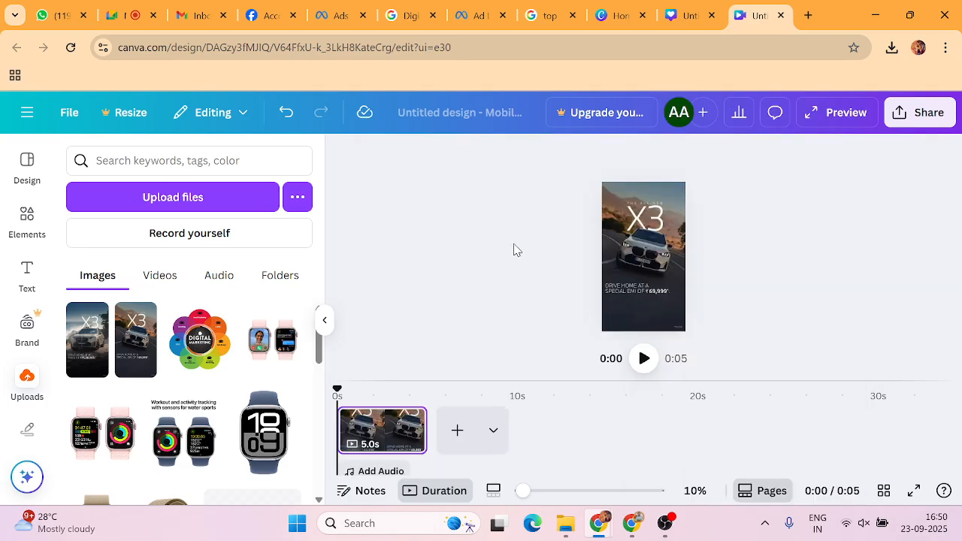
Download the design as a PNG file.
{"action": "left_click", "coordinate": [921, 112]}
{"action": "scroll", "coordinate": [740, 345], "scroll_direction": "down", "scroll_amount": 3}
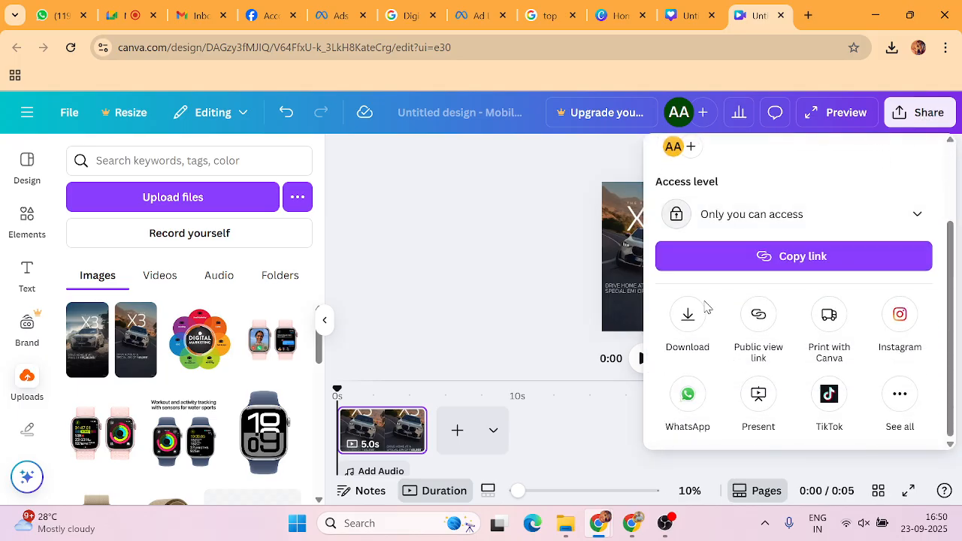
{"action": "left_click", "coordinate": [690, 321]}
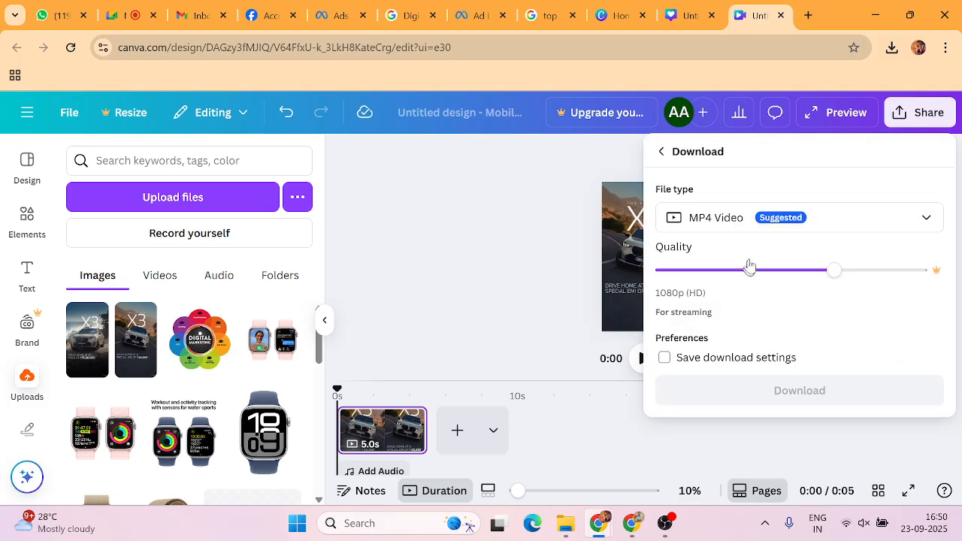
{"action": "left_click", "coordinate": [698, 225]}
{"action": "left_click", "coordinate": [719, 305]}
{"action": "scroll", "coordinate": [786, 273], "scroll_direction": "down", "scroll_amount": 1}
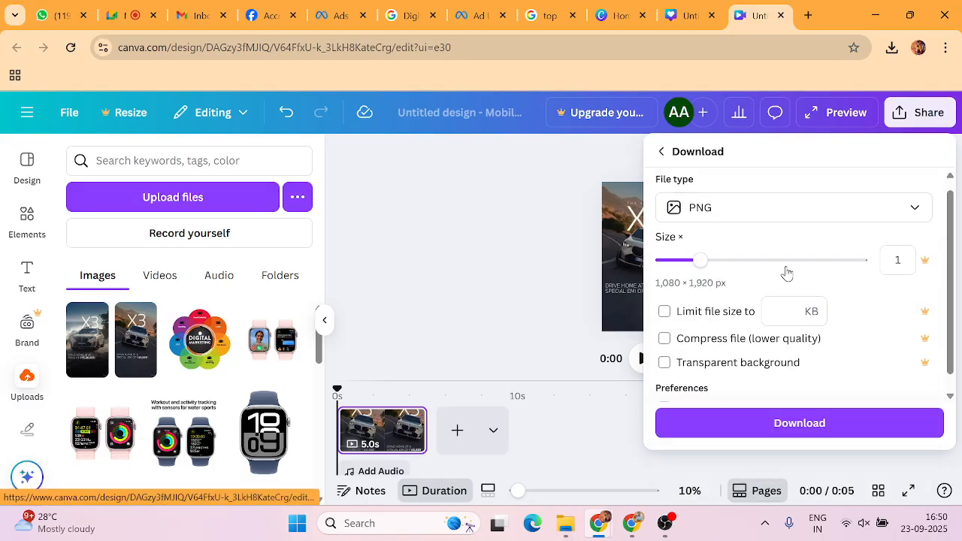
{"action": "left_click", "coordinate": [796, 422]}
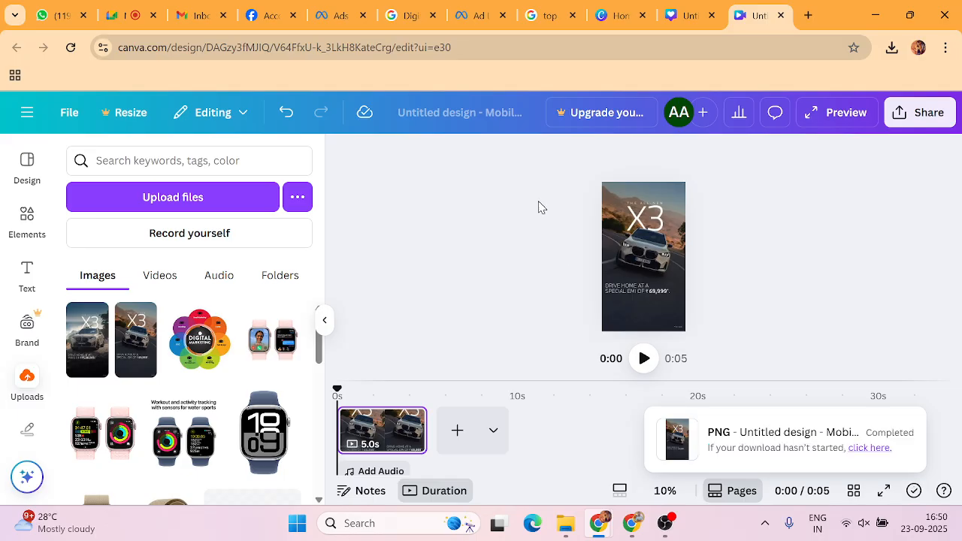
Detach and delete the current background, then set the ₹75,80,000 X3 image as background.
{"action": "right_click", "coordinate": [635, 245]}
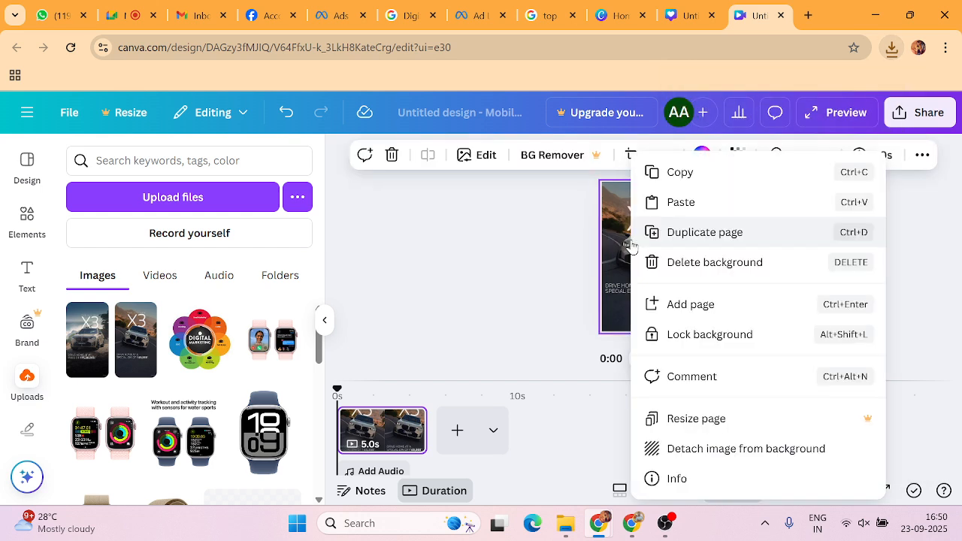
{"action": "left_click", "coordinate": [697, 455]}
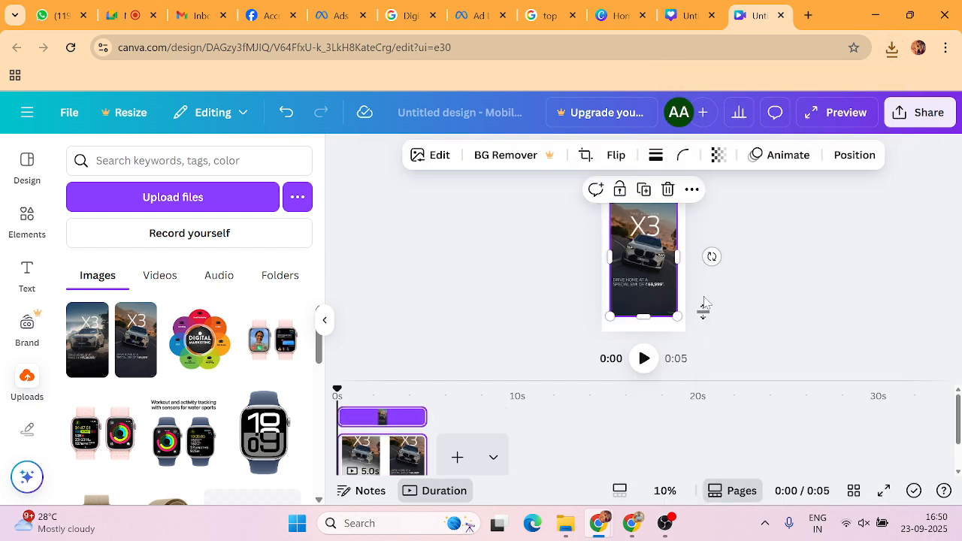
{"action": "left_click", "coordinate": [667, 192]}
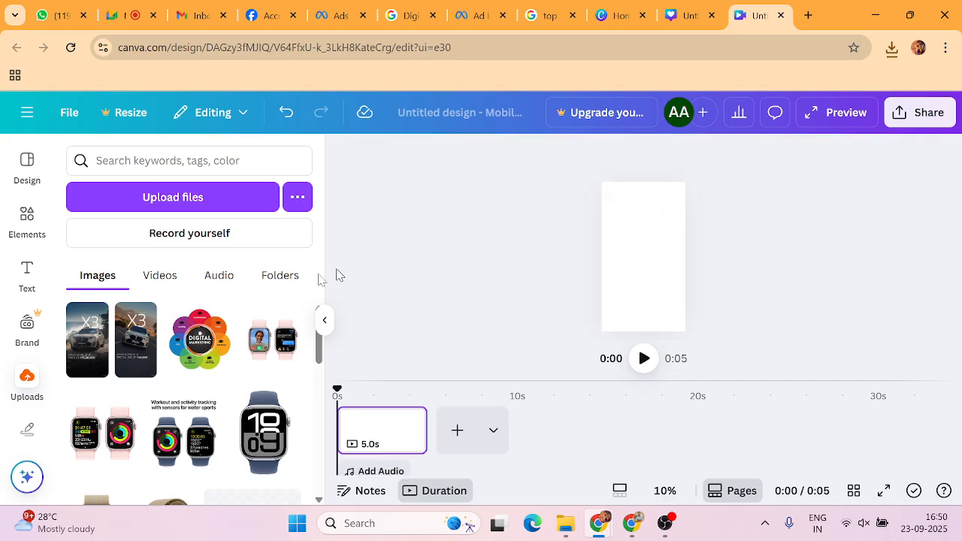
{"action": "left_click", "coordinate": [88, 346]}
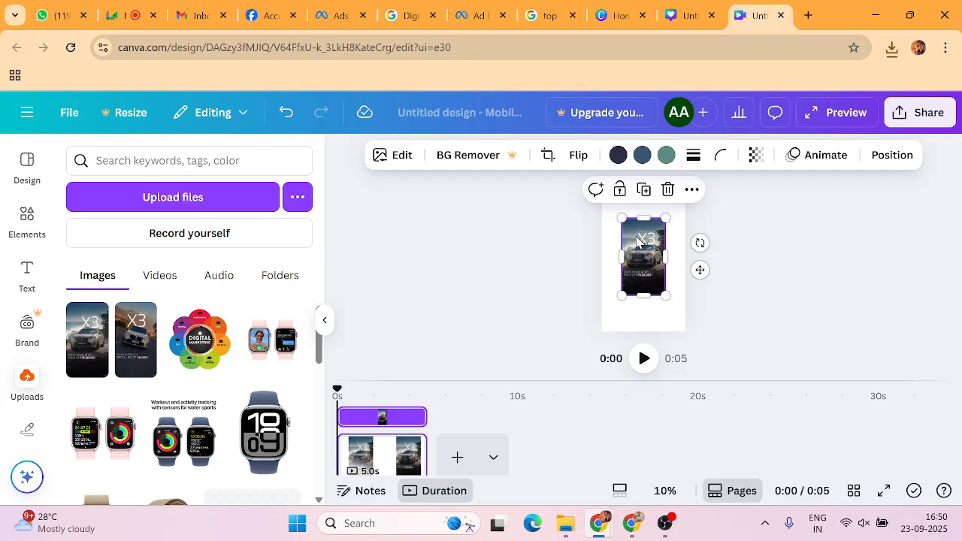
{"action": "right_click", "coordinate": [638, 241]}
{"action": "left_click", "coordinate": [698, 481]}
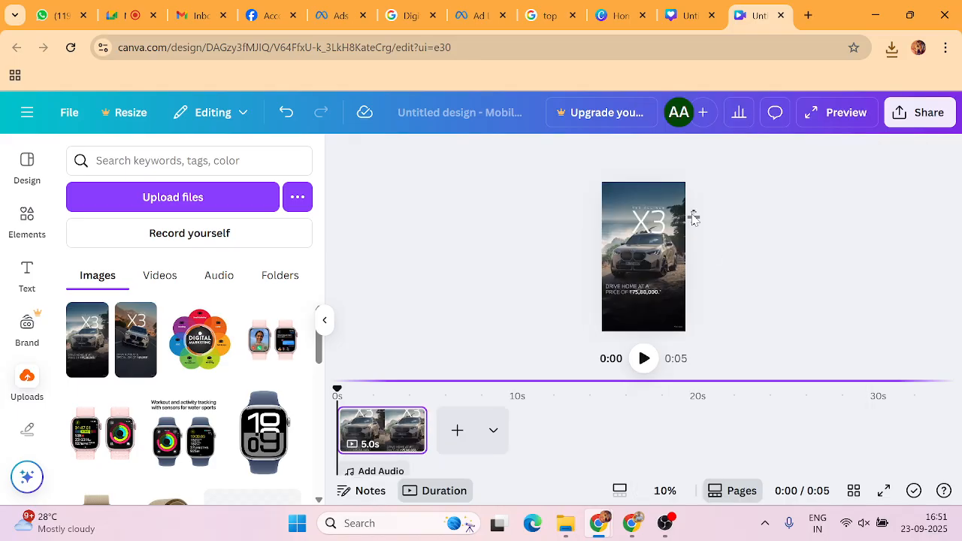
Download this second version as a PNG file.
{"action": "left_click", "coordinate": [919, 112]}
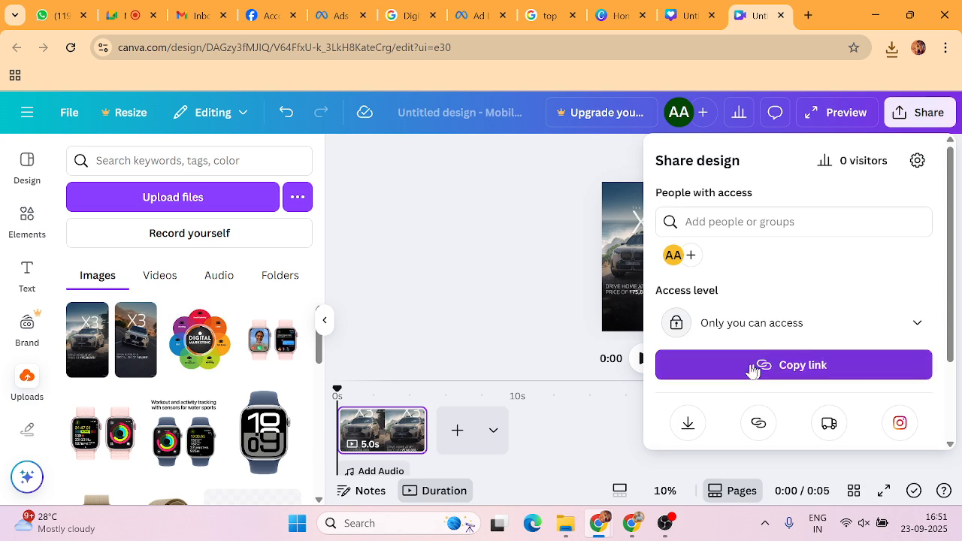
{"action": "left_click", "coordinate": [687, 419]}
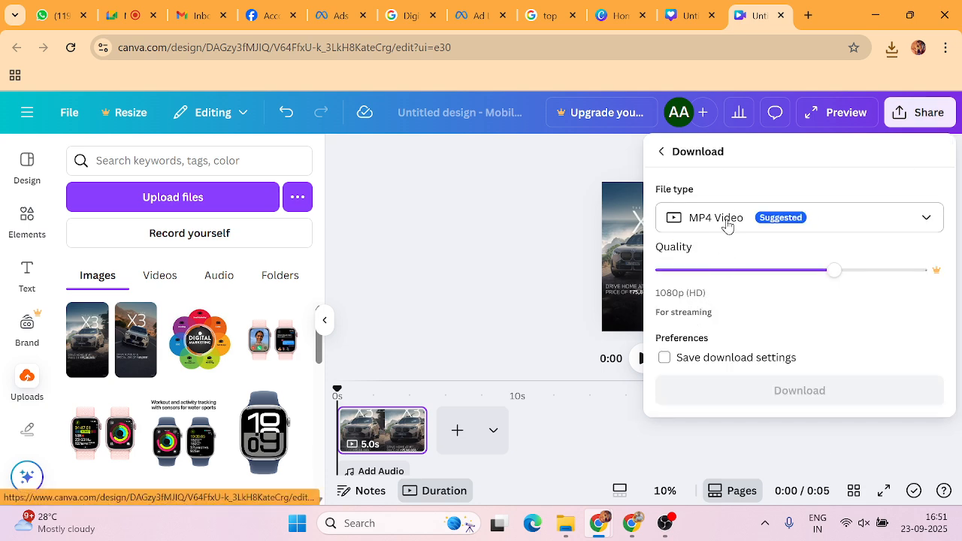
{"action": "left_click", "coordinate": [726, 220]}
{"action": "left_click", "coordinate": [714, 310]}
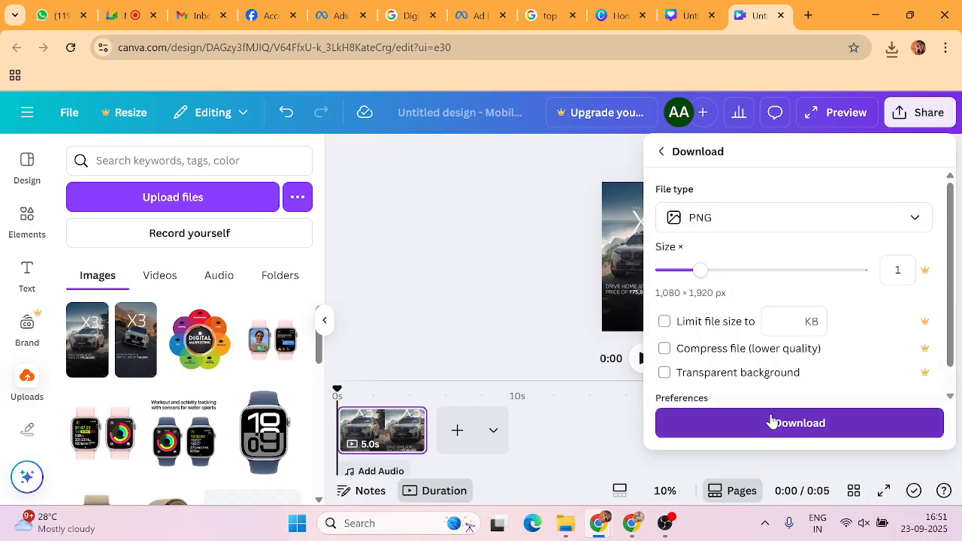
{"action": "left_click", "coordinate": [773, 422]}
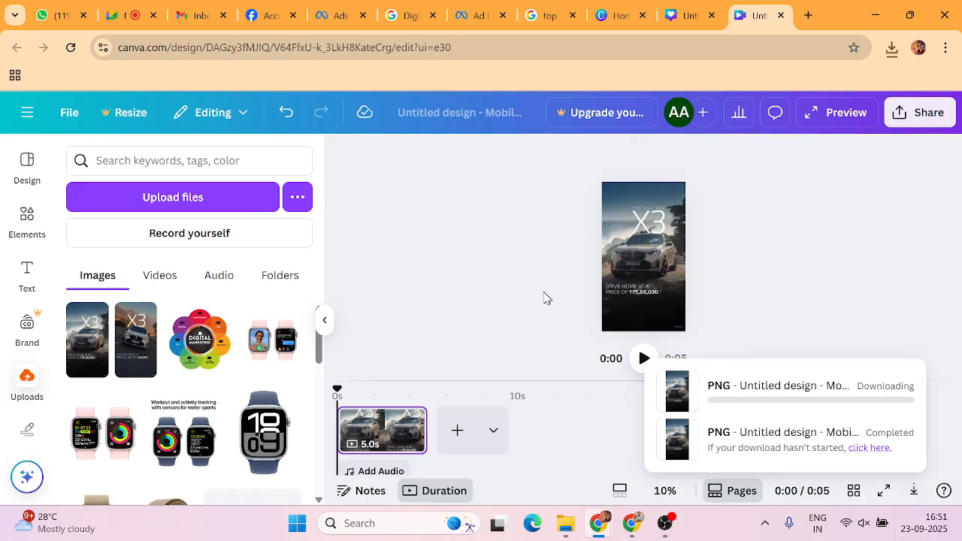
Upload Untitled design (87), the 1080×1920 X3 design, as the ad's image and continue to placement crops.
{"action": "left_click", "coordinate": [469, 16]}
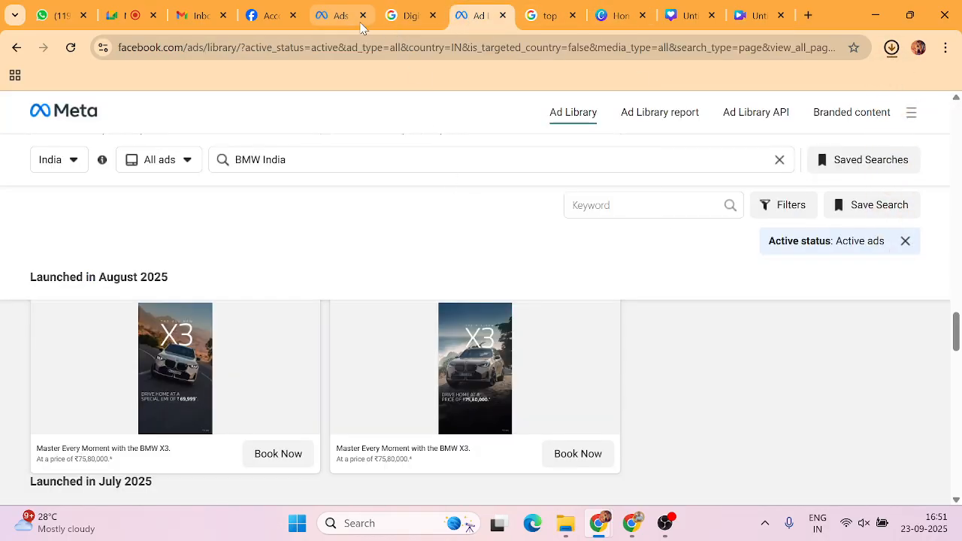
{"action": "left_click", "coordinate": [341, 15]}
{"action": "left_click", "coordinate": [861, 219]}
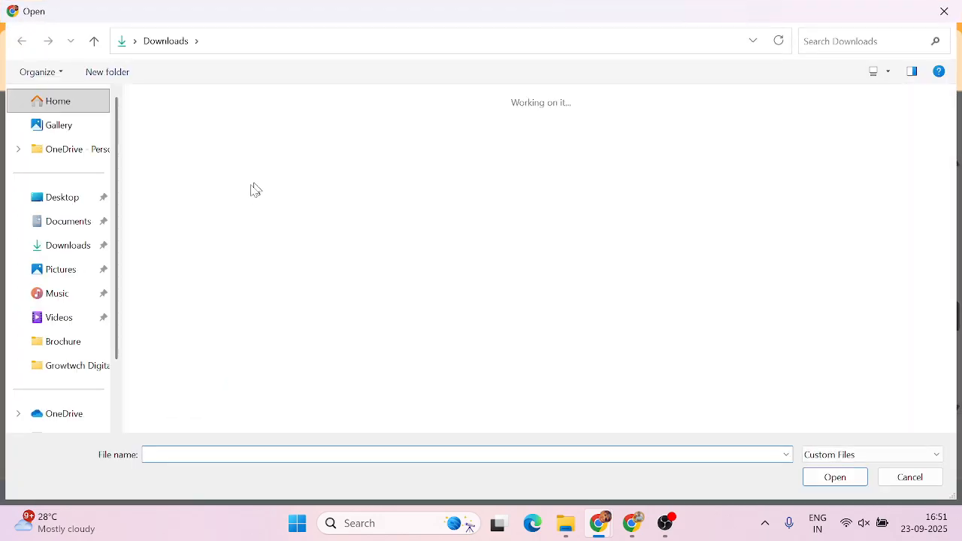
{"action": "left_click", "coordinate": [248, 147]}
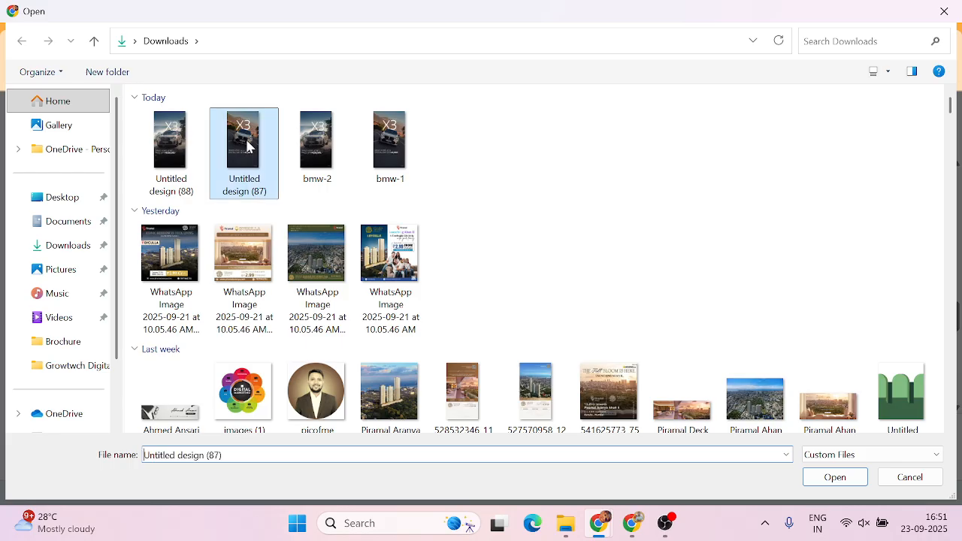
{"action": "double_click", "coordinate": [248, 146]}
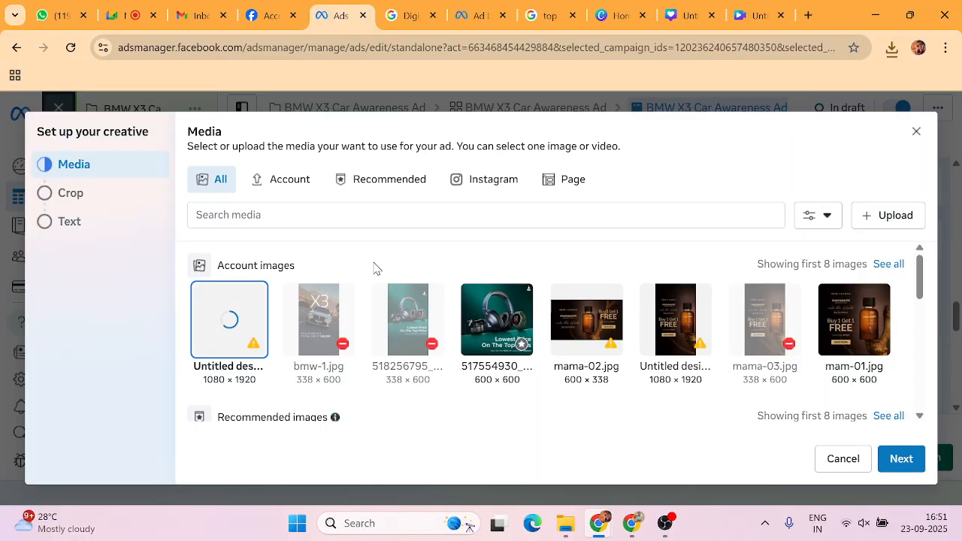
{"action": "mouse_move", "coordinate": [253, 346]}
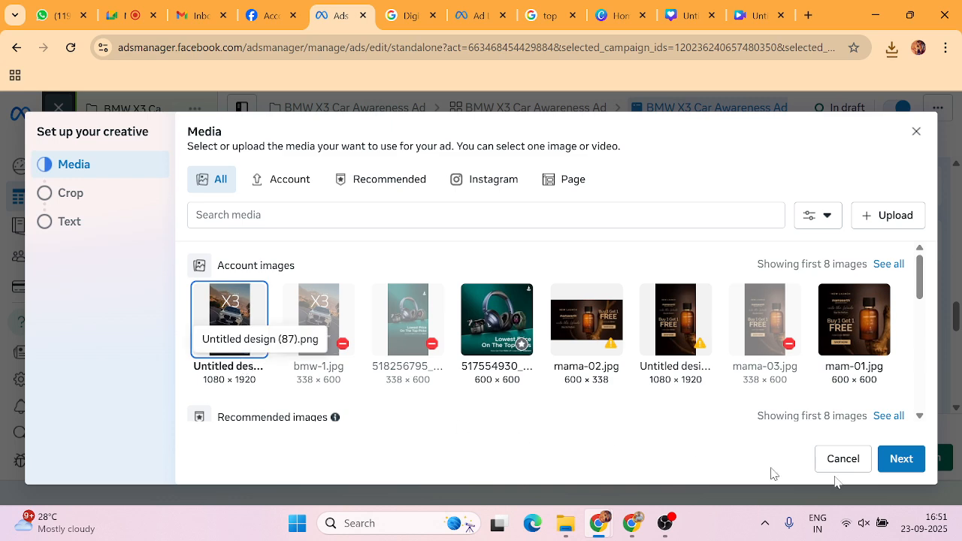
{"action": "left_click", "coordinate": [894, 462]}
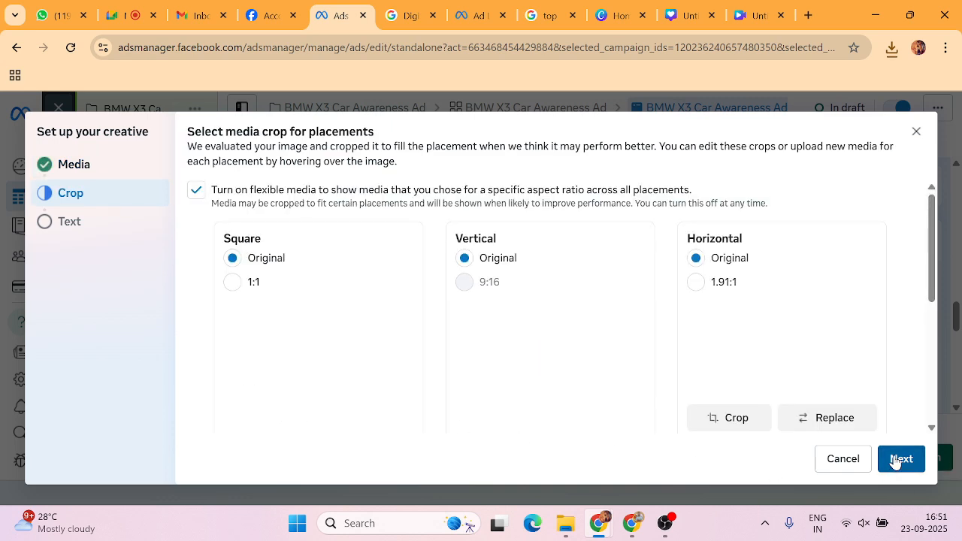
Review the square, vertical and horizontal crop previews of the uploaded X3 image.
{"action": "scroll", "coordinate": [561, 312], "scroll_direction": "down", "scroll_amount": 2}
{"action": "scroll", "coordinate": [562, 317], "scroll_direction": "up", "scroll_amount": 1}
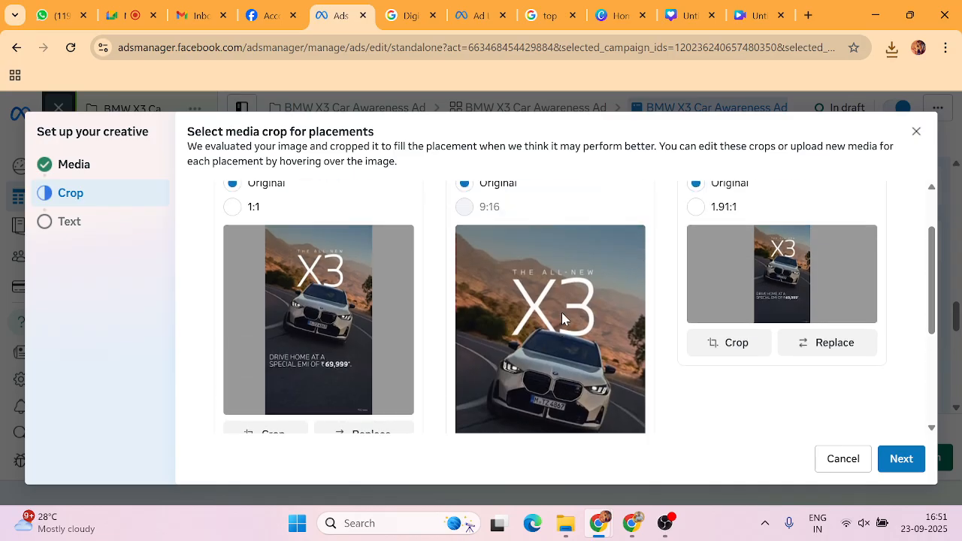
{"action": "scroll", "coordinate": [562, 312], "scroll_direction": "down", "scroll_amount": 2}
{"action": "scroll", "coordinate": [529, 300], "scroll_direction": "up", "scroll_amount": 1}
{"action": "scroll", "coordinate": [528, 301], "scroll_direction": "up", "scroll_amount": 1}
{"action": "scroll", "coordinate": [736, 316], "scroll_direction": "down", "scroll_amount": 3}
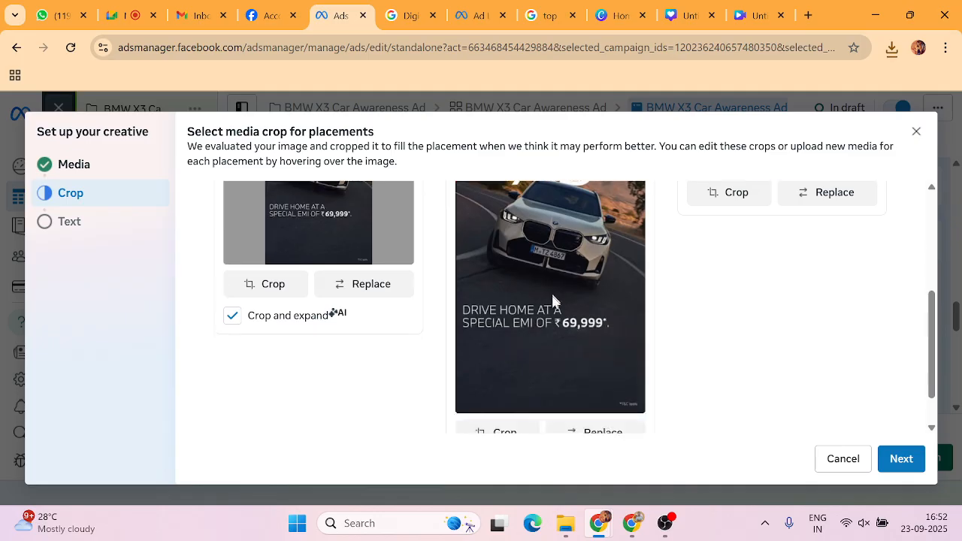
{"action": "scroll", "coordinate": [550, 323], "scroll_direction": "up", "scroll_amount": 3}
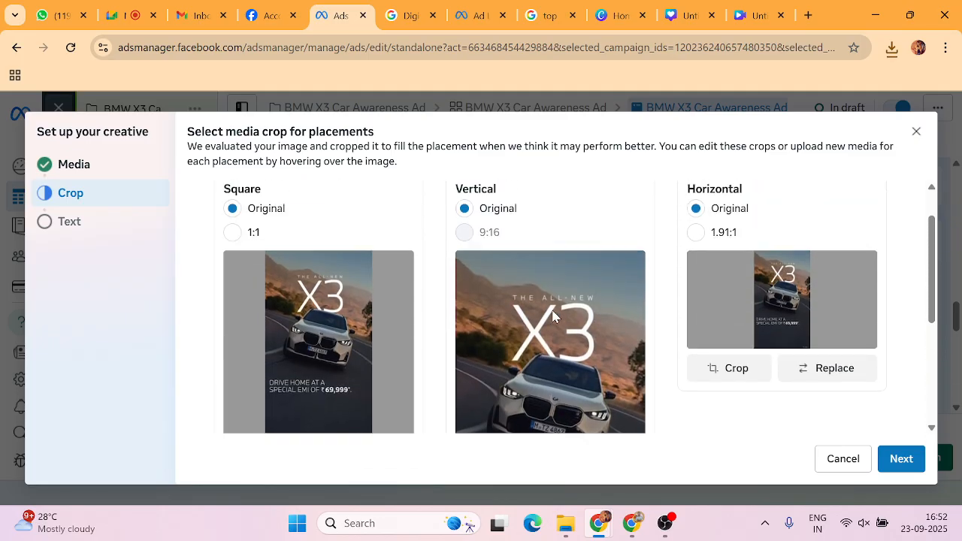
{"action": "scroll", "coordinate": [552, 315], "scroll_direction": "down", "scroll_amount": 2}
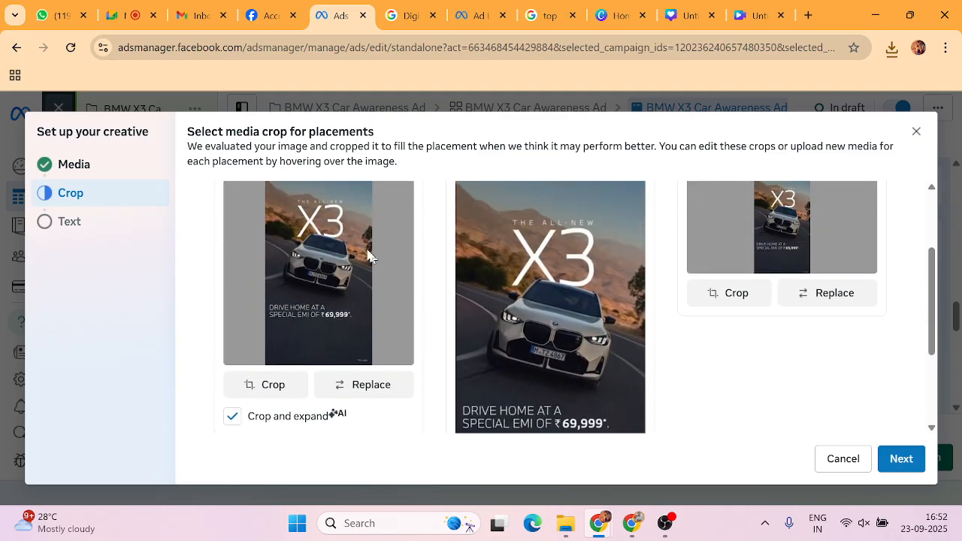
{"action": "scroll", "coordinate": [255, 278], "scroll_direction": "up", "scroll_amount": 1}
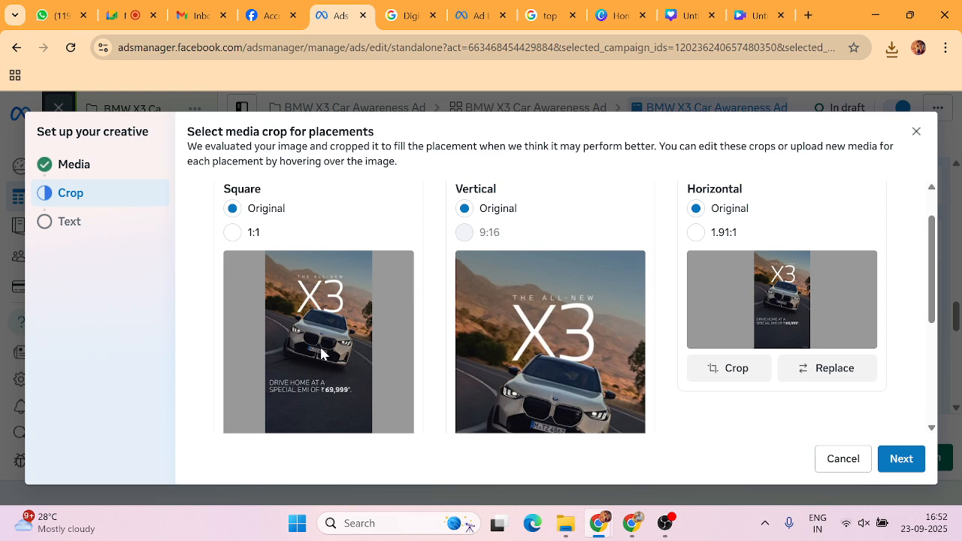
{"action": "scroll", "coordinate": [336, 344], "scroll_direction": "down", "scroll_amount": 1}
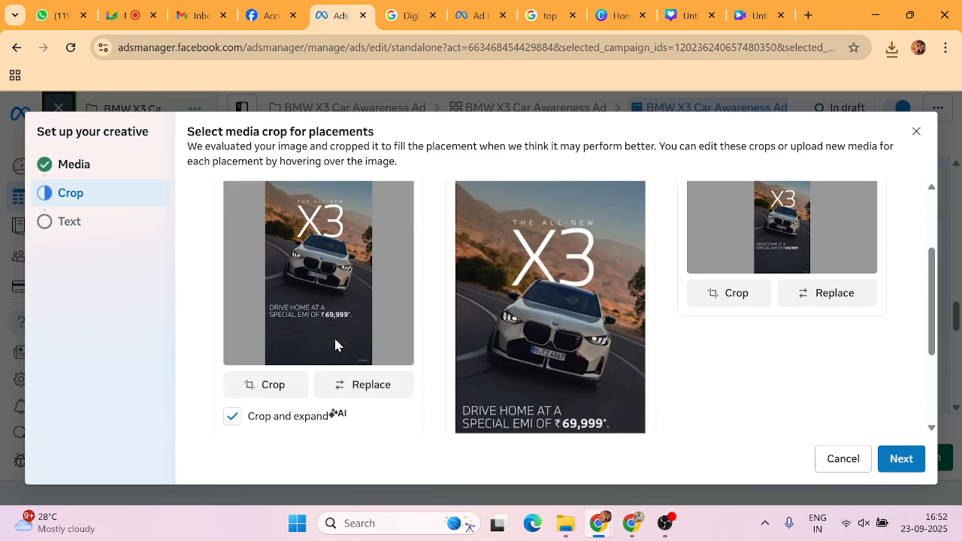
{"action": "left_click", "coordinate": [756, 18]}
Add the second X3 image from Uploads to the Instagram post, then crop and enlarge it.
{"action": "left_click", "coordinate": [695, 15]}
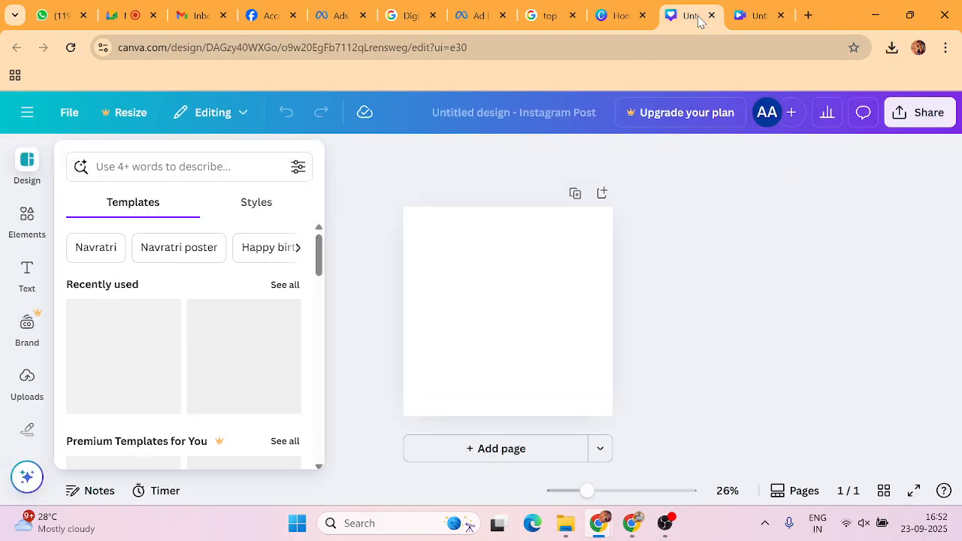
{"action": "left_click", "coordinate": [27, 380]}
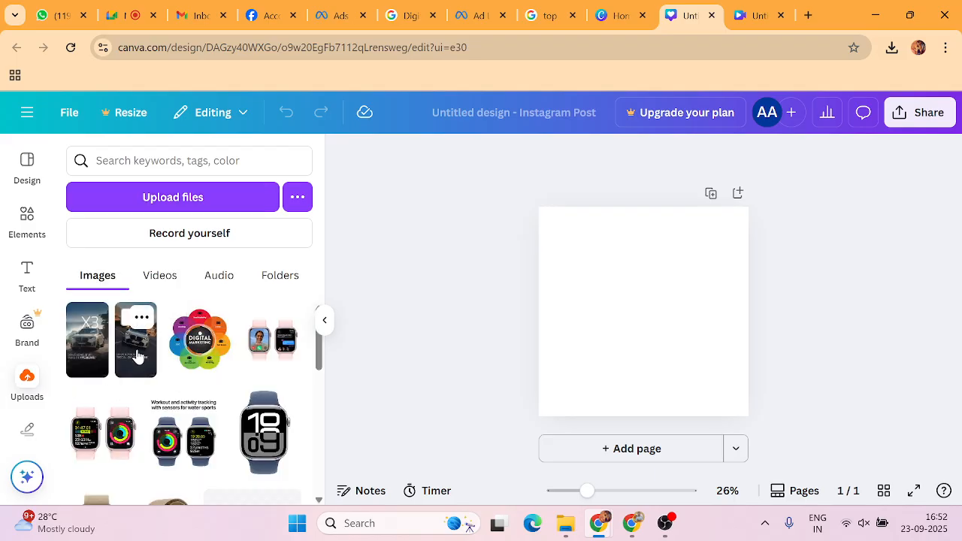
{"action": "left_click", "coordinate": [136, 353]}
{"action": "left_click_drag", "start_coordinate": [639, 303], "coordinate": [579, 268]}
{"action": "left_click_drag", "start_coordinate": [587, 343], "coordinate": [586, 317]}
{"action": "left_click_drag", "start_coordinate": [591, 216], "coordinate": [538, 217]}
{"action": "left_click_drag", "start_coordinate": [617, 317], "coordinate": [732, 385]}
Fine-tune the X3 image's position so it spans the full page height.
{"action": "left_click", "coordinate": [485, 309]}
{"action": "left_click_drag", "start_coordinate": [599, 309], "coordinate": [621, 302]}
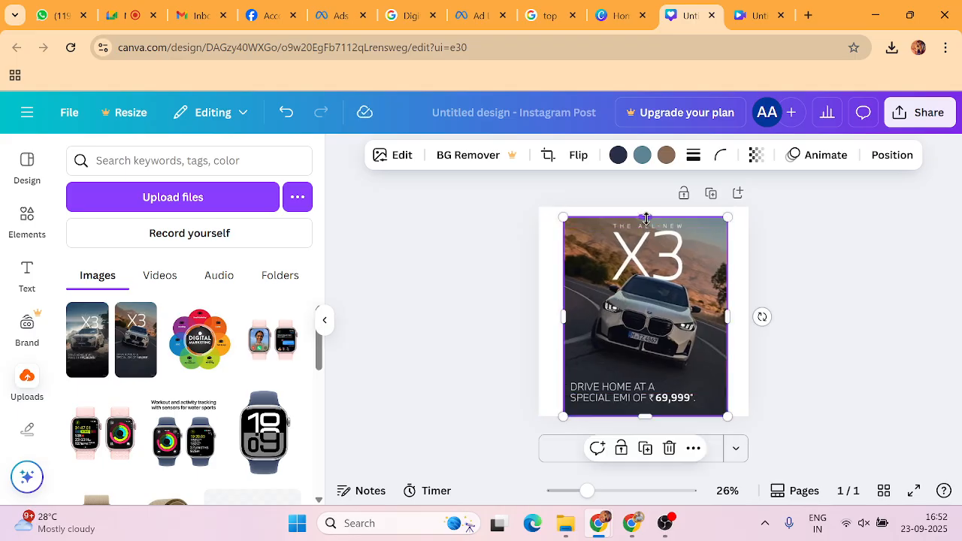
{"action": "left_click_drag", "start_coordinate": [645, 217], "coordinate": [646, 210]}
{"action": "left_click", "coordinate": [809, 252]}
{"action": "left_click", "coordinate": [646, 276]}
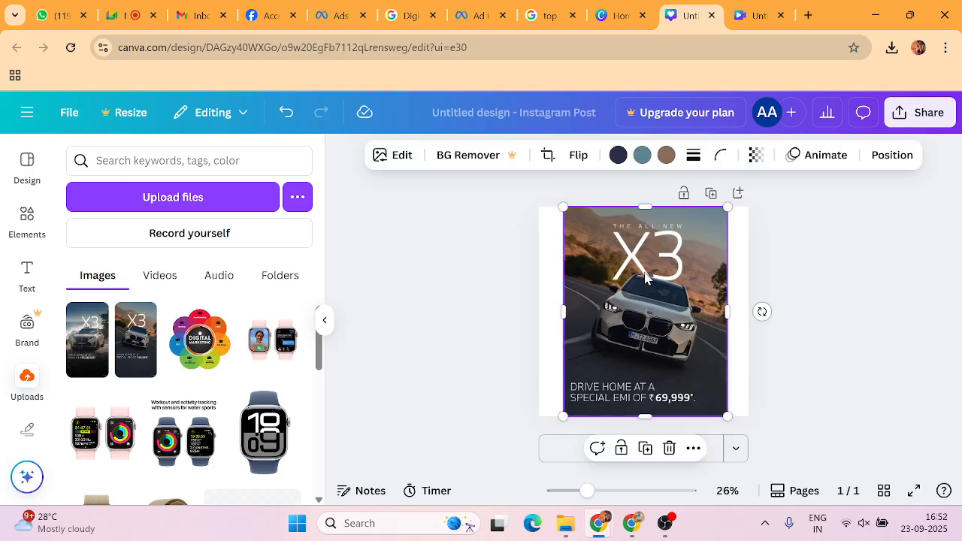
{"action": "left_click_drag", "start_coordinate": [646, 273], "coordinate": [638, 271]}
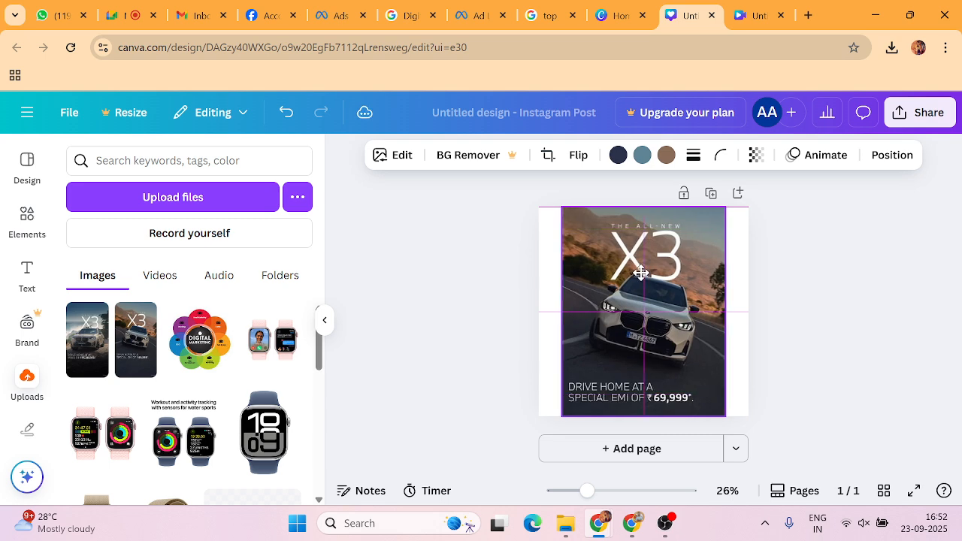
Set the page background colour to Gray brown.
{"action": "left_click", "coordinate": [555, 270]}
{"action": "left_click", "coordinate": [586, 155]}
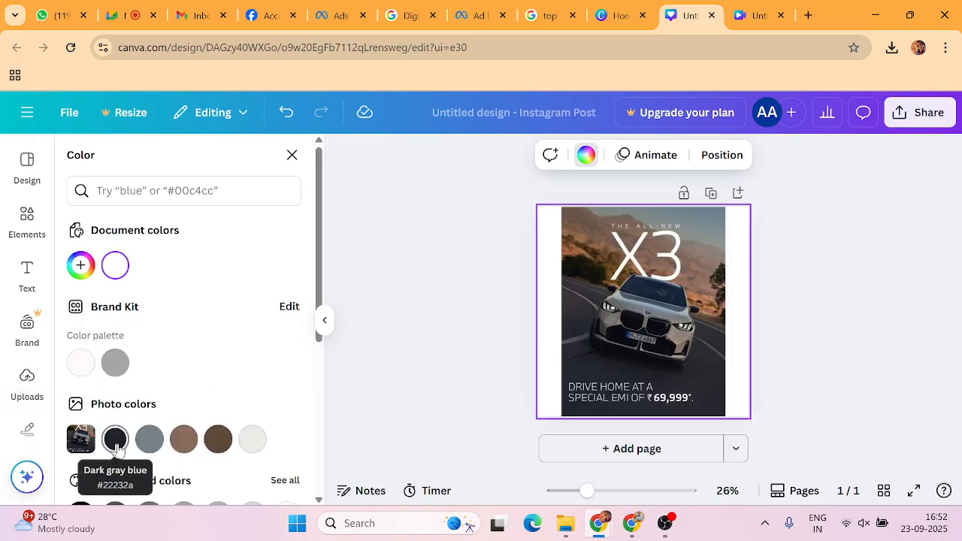
{"action": "left_click", "coordinate": [218, 441]}
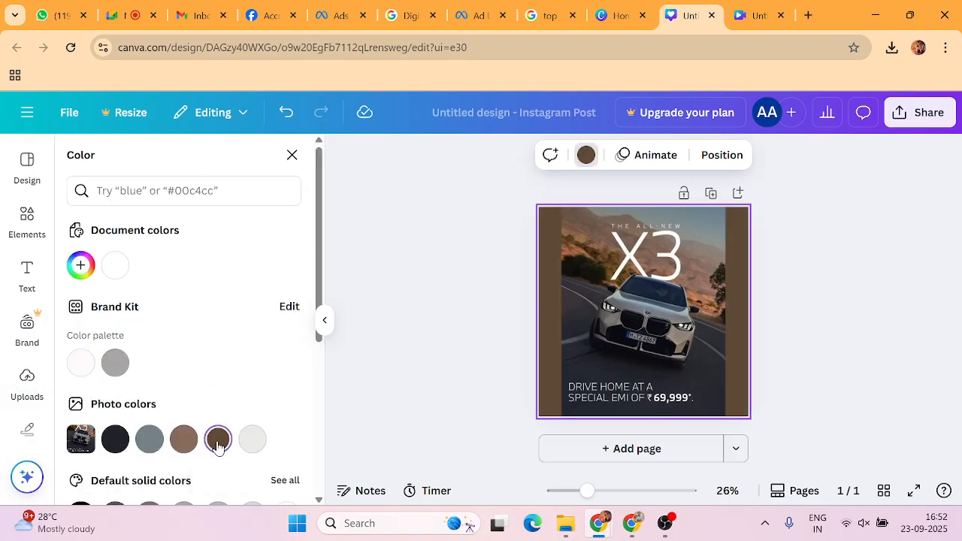
{"action": "left_click", "coordinate": [430, 274]}
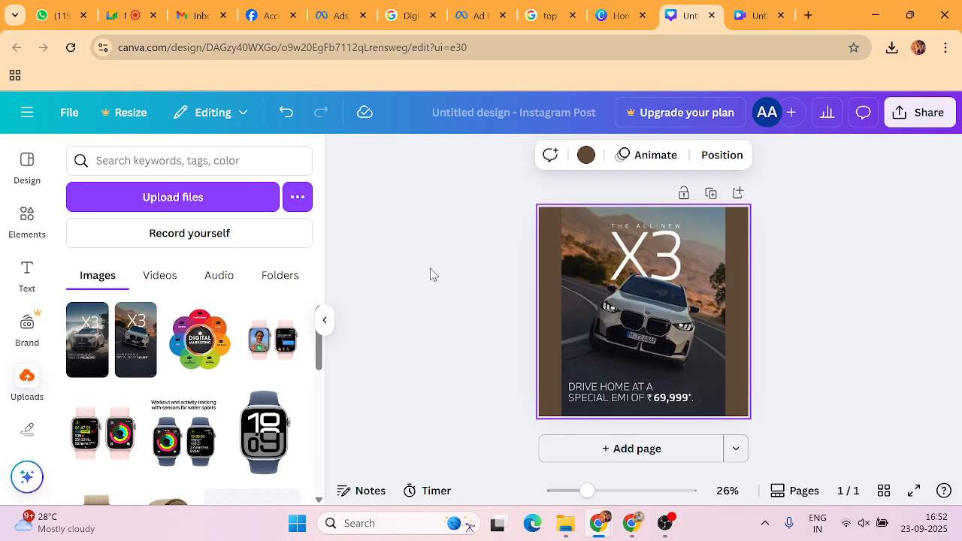
Download the Instagram post as a PNG.
{"action": "left_click", "coordinate": [911, 113]}
{"action": "scroll", "coordinate": [691, 391], "scroll_direction": "down", "scroll_amount": 3}
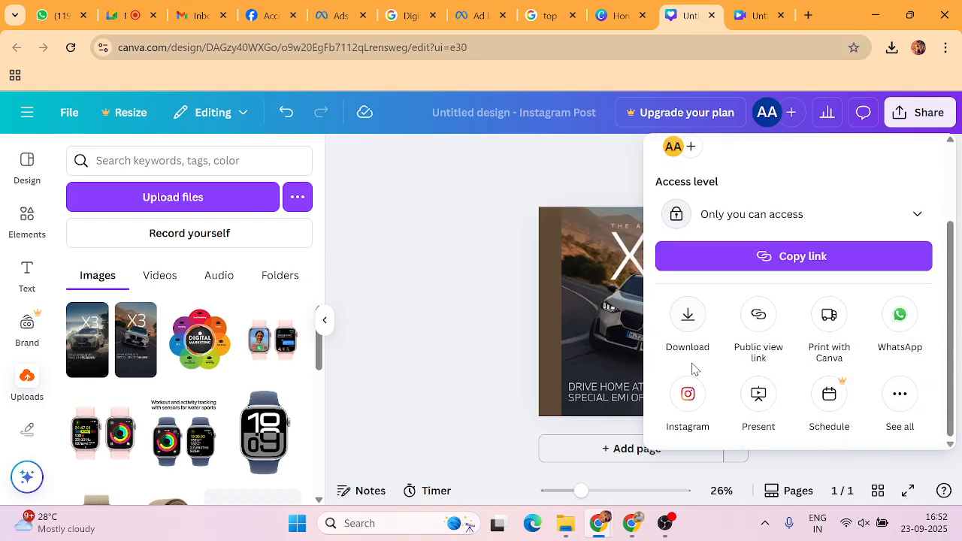
{"action": "left_click", "coordinate": [688, 314]}
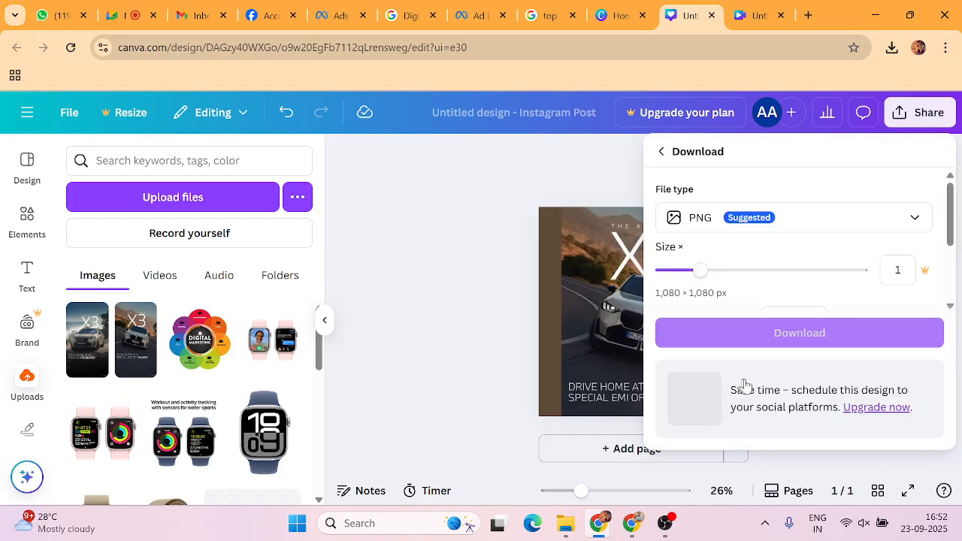
{"action": "left_click", "coordinate": [787, 339]}
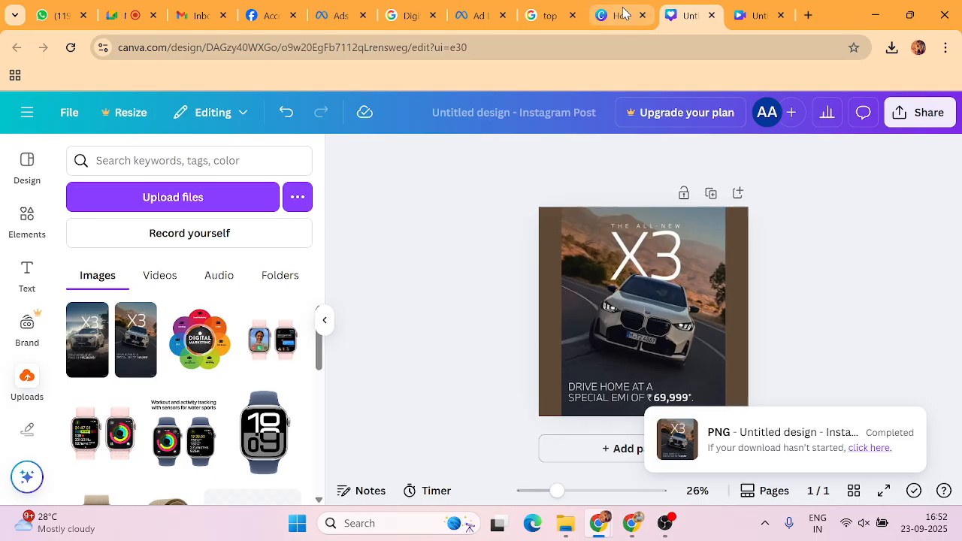
Replace the square placement's image with the uploaded Untitled design (89).png.
{"action": "left_click", "coordinate": [478, 15]}
{"action": "left_click", "coordinate": [352, 17]}
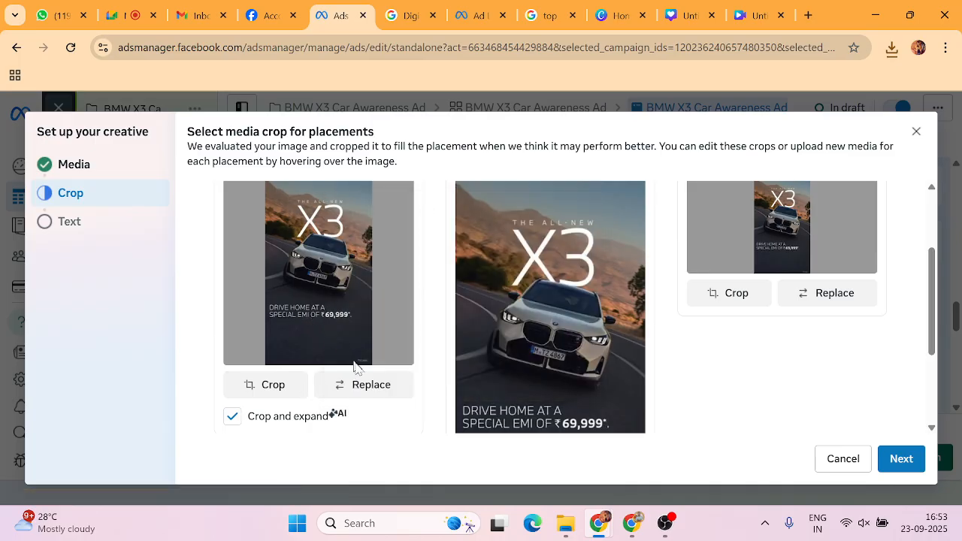
{"action": "left_click", "coordinate": [360, 398]}
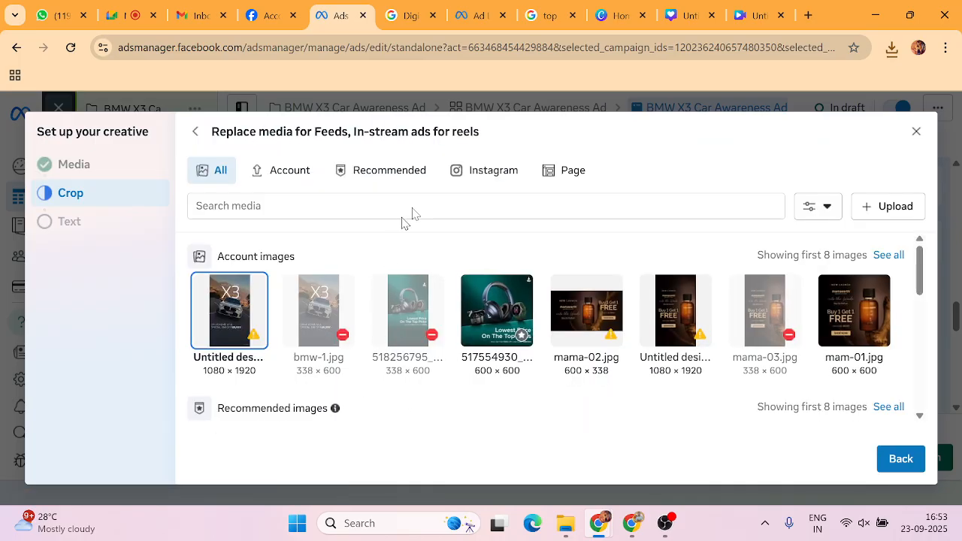
{"action": "left_click", "coordinate": [892, 208]}
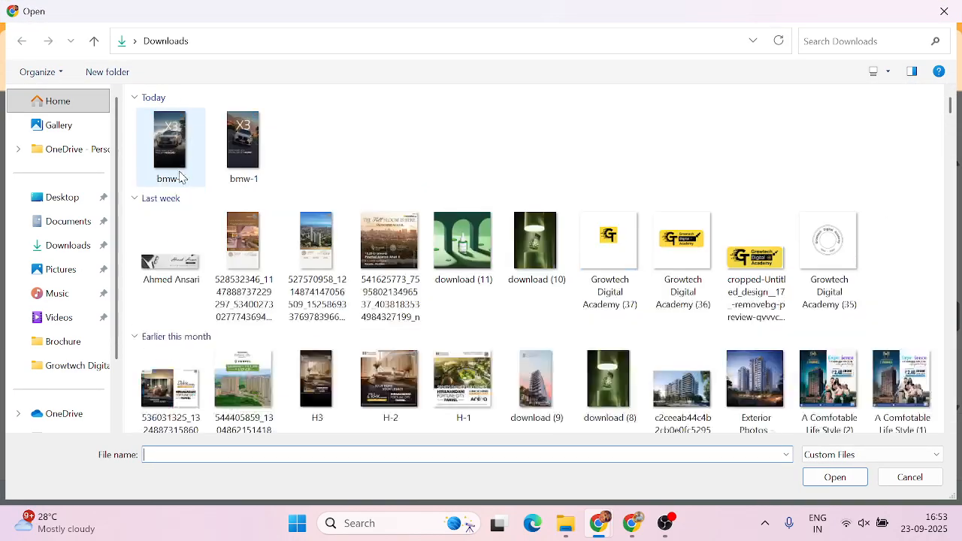
{"action": "left_click", "coordinate": [175, 154]}
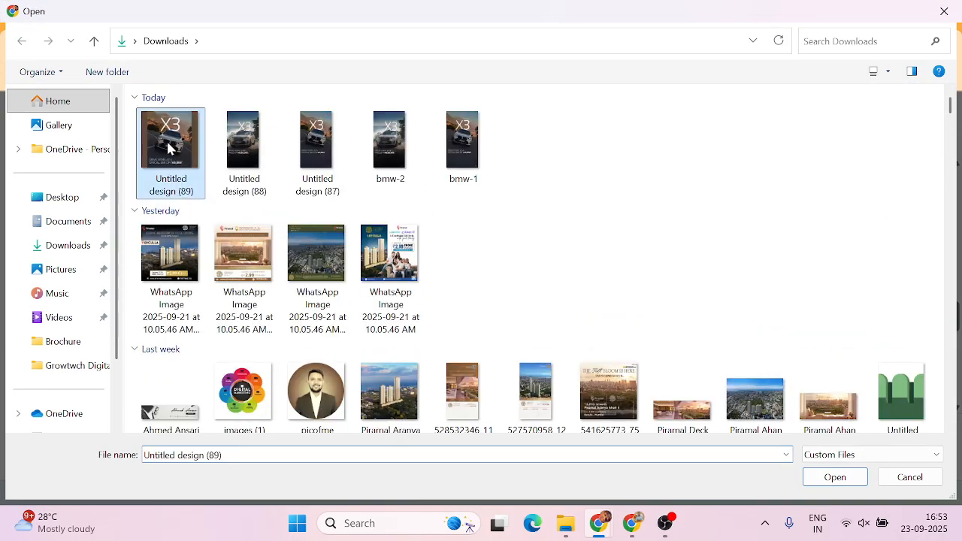
{"action": "left_click", "coordinate": [833, 478]}
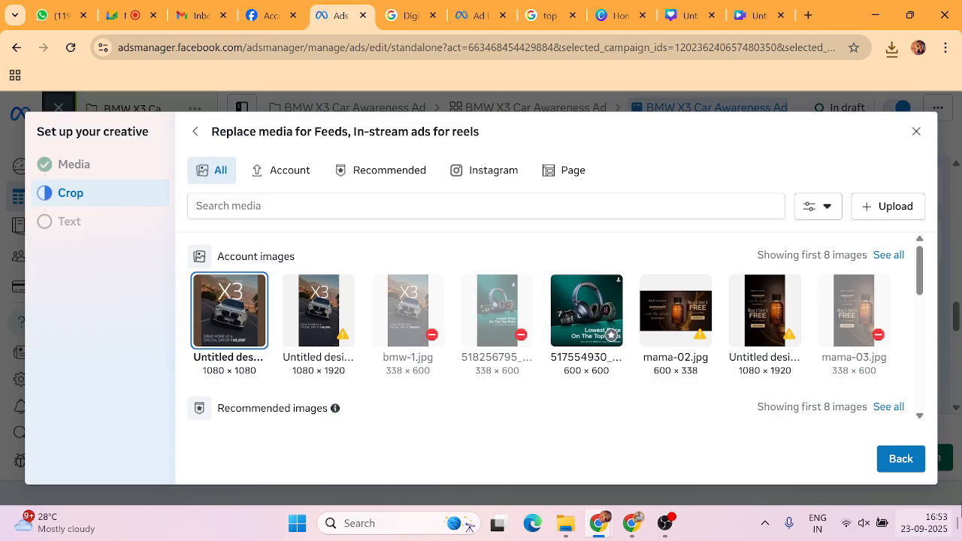
{"action": "left_click", "coordinate": [900, 460]}
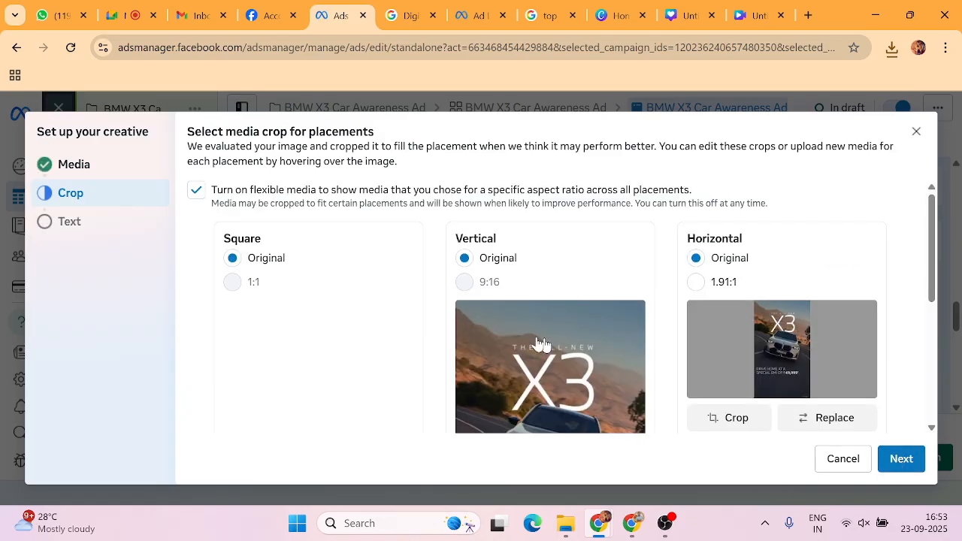
Review the placement crop previews, confirming the square crop shows the brown-background X3 image.
{"action": "scroll", "coordinate": [478, 330], "scroll_direction": "down", "scroll_amount": 2}
{"action": "scroll", "coordinate": [303, 308], "scroll_direction": "down", "scroll_amount": 1}
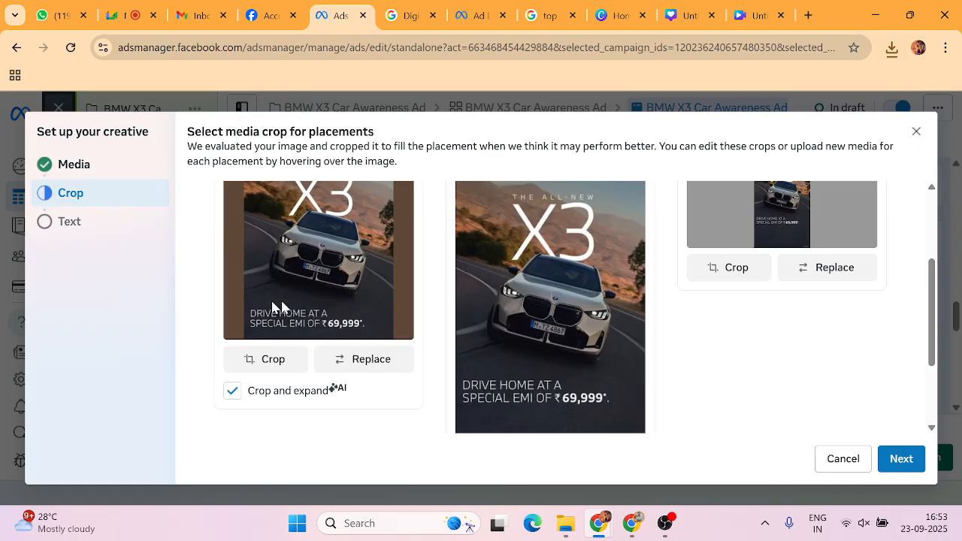
{"action": "scroll", "coordinate": [548, 298], "scroll_direction": "down", "scroll_amount": 1}
{"action": "scroll", "coordinate": [546, 293], "scroll_direction": "up", "scroll_amount": 2}
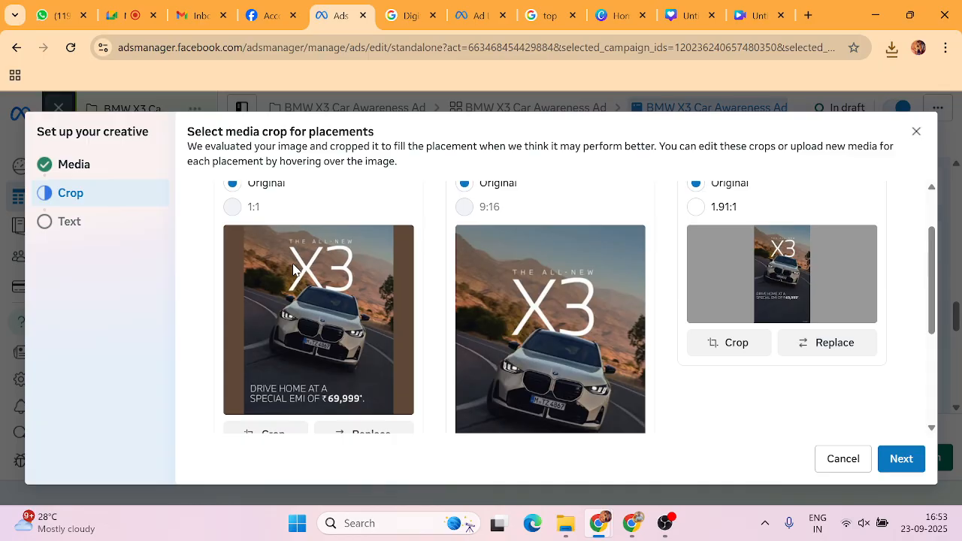
{"action": "scroll", "coordinate": [406, 284], "scroll_direction": "down", "scroll_amount": 1}
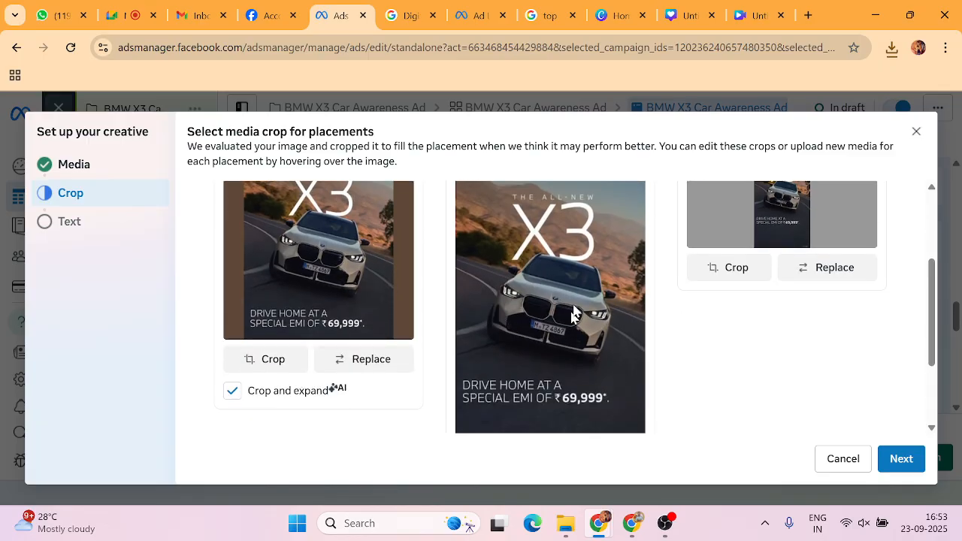
{"action": "scroll", "coordinate": [538, 298], "scroll_direction": "down", "scroll_amount": 1}
{"action": "scroll", "coordinate": [559, 279], "scroll_direction": "up", "scroll_amount": 3}
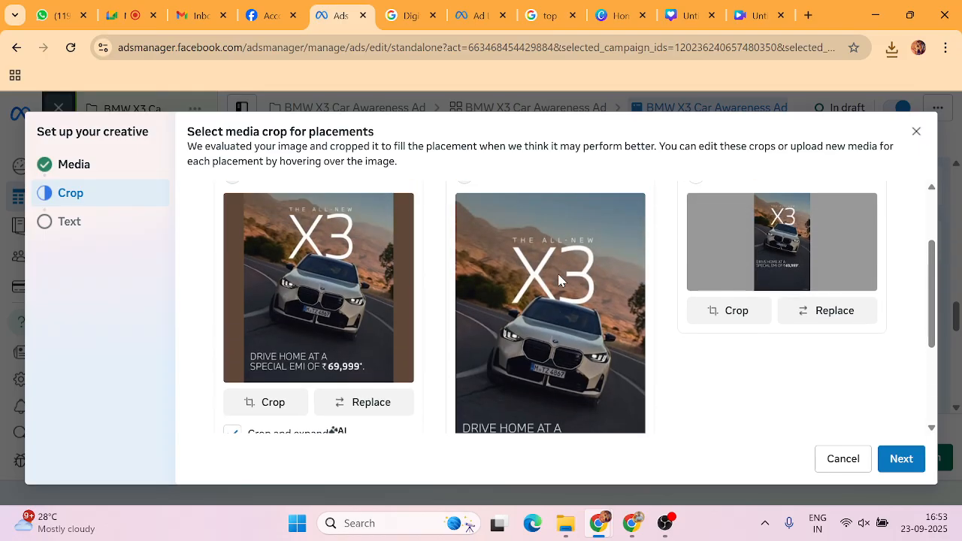
{"action": "scroll", "coordinate": [754, 329], "scroll_direction": "down", "scroll_amount": 1}
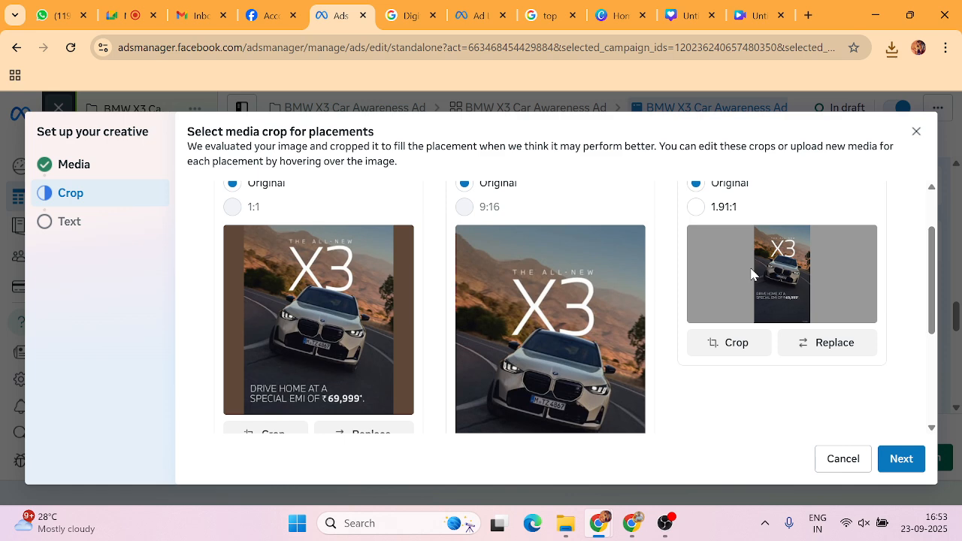
{"action": "left_click", "coordinate": [618, 15]}
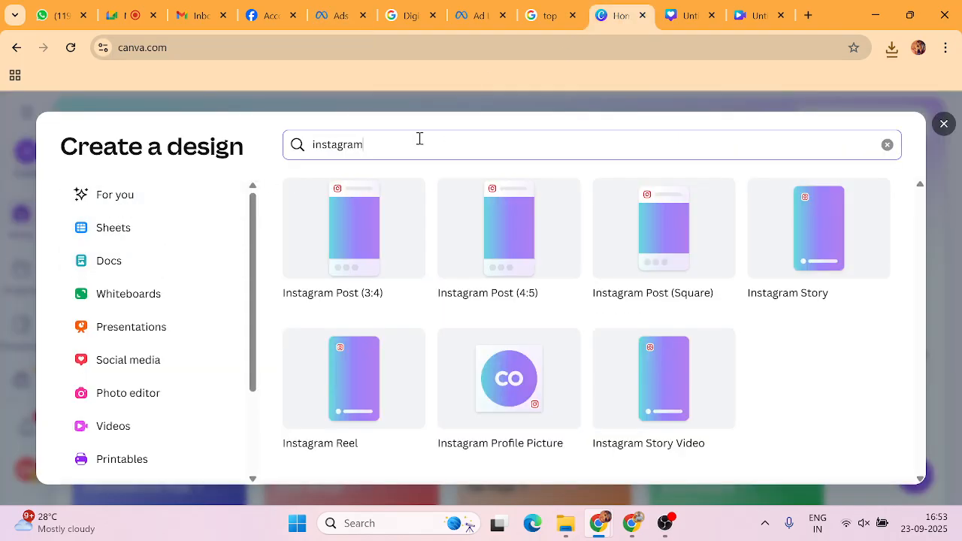
Search for 'Landscap' and create a blank Video (Landscape) design.
{"action": "left_click_drag", "start_coordinate": [418, 140], "coordinate": [285, 160]}
{"action": "type", "text": "La"}
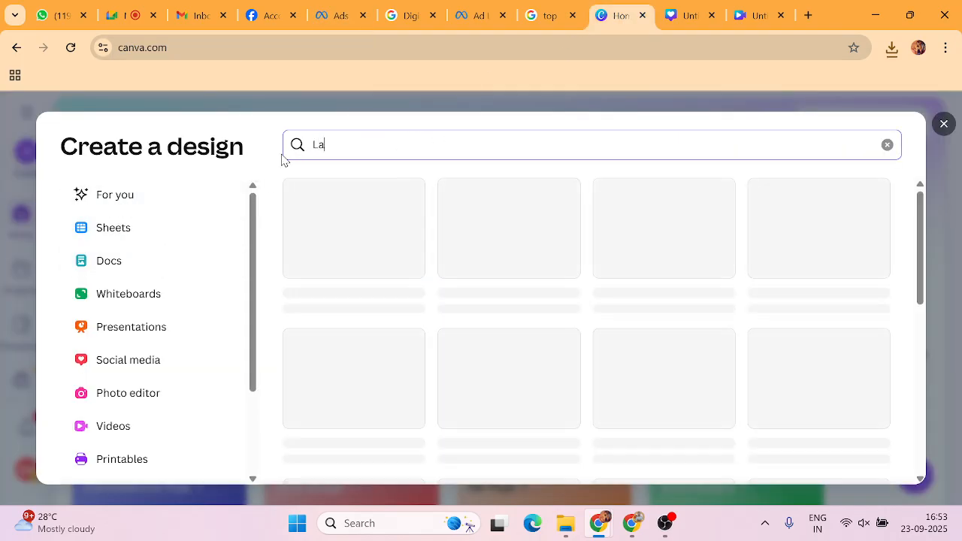
{"action": "type", "text": "ndscape"}
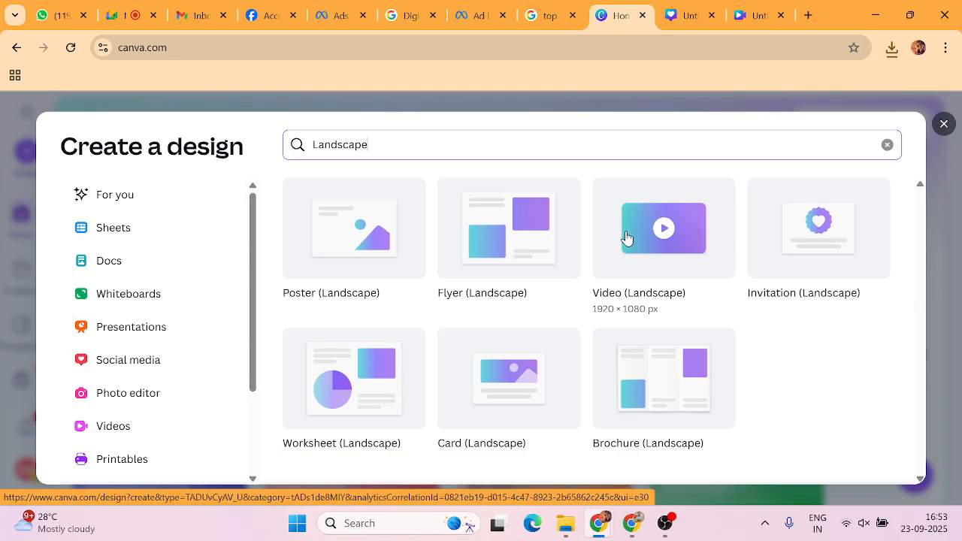
{"action": "left_click", "coordinate": [626, 238]}
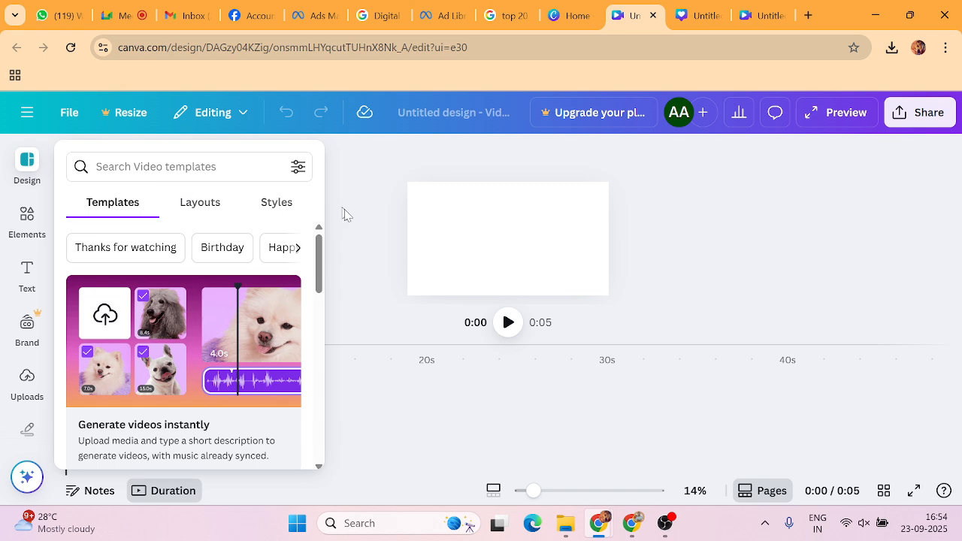
Add the square X3 car image and size it to fill the page's left side at full height.
{"action": "left_click", "coordinate": [18, 392]}
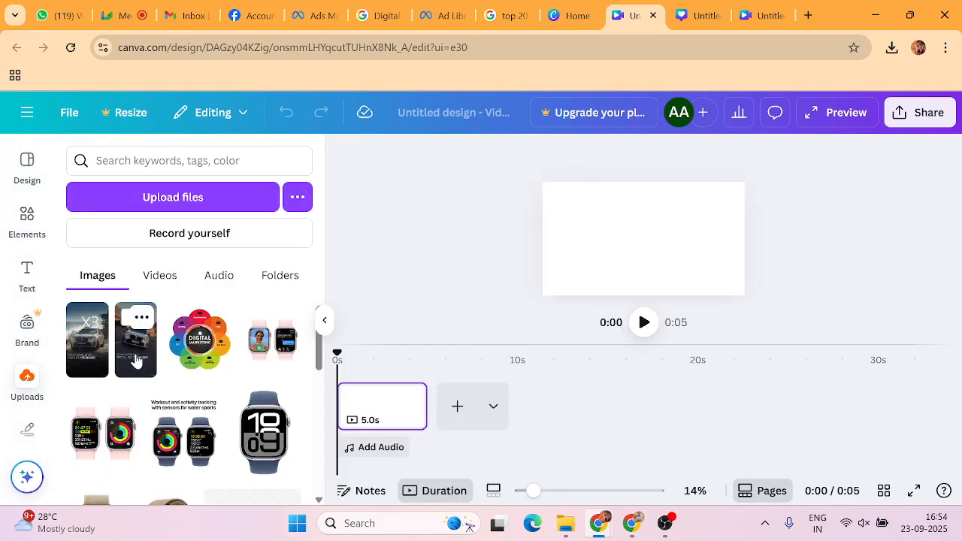
{"action": "left_click", "coordinate": [137, 353]}
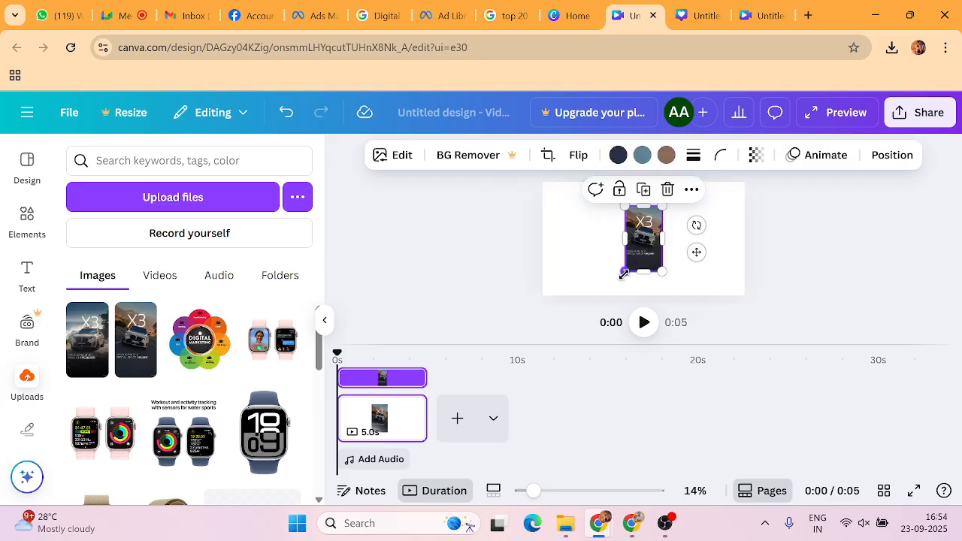
{"action": "left_click_drag", "start_coordinate": [624, 273], "coordinate": [587, 298]}
{"action": "left_click_drag", "start_coordinate": [615, 250], "coordinate": [548, 226]}
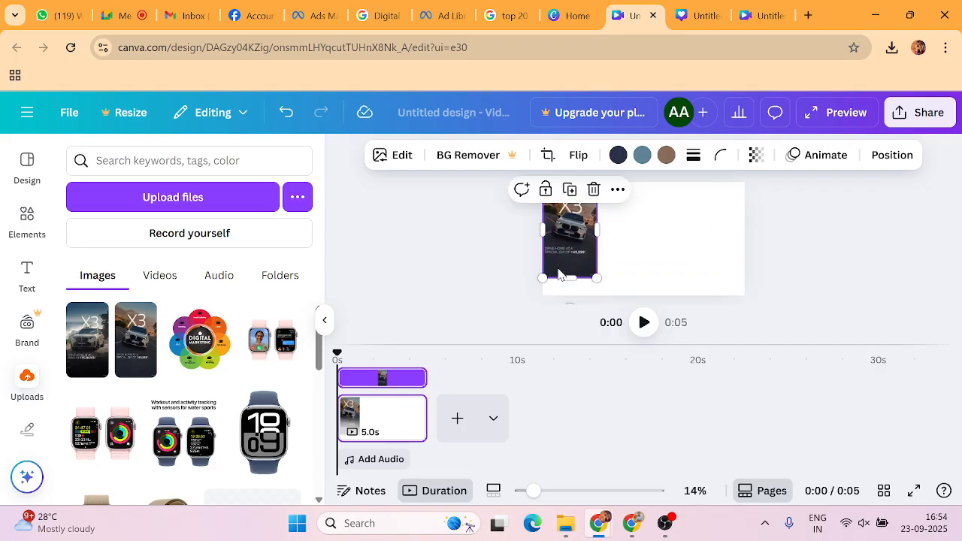
{"action": "left_click_drag", "start_coordinate": [569, 276], "coordinate": [569, 243]}
{"action": "left_click_drag", "start_coordinate": [569, 183], "coordinate": [569, 193]}
{"action": "left_click_drag", "start_coordinate": [590, 240], "coordinate": [643, 293]}
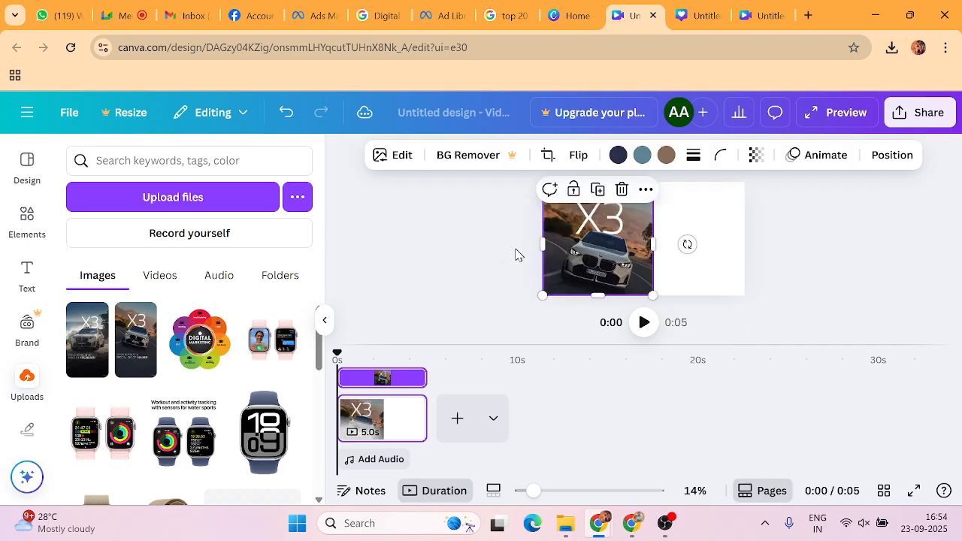
{"action": "left_click", "coordinate": [515, 253]}
{"action": "left_click", "coordinate": [580, 238]}
{"action": "left_click_drag", "start_coordinate": [580, 237], "coordinate": [582, 222]}
{"action": "left_click_drag", "start_coordinate": [648, 284], "coordinate": [666, 295]}
{"action": "left_click", "coordinate": [507, 263]}
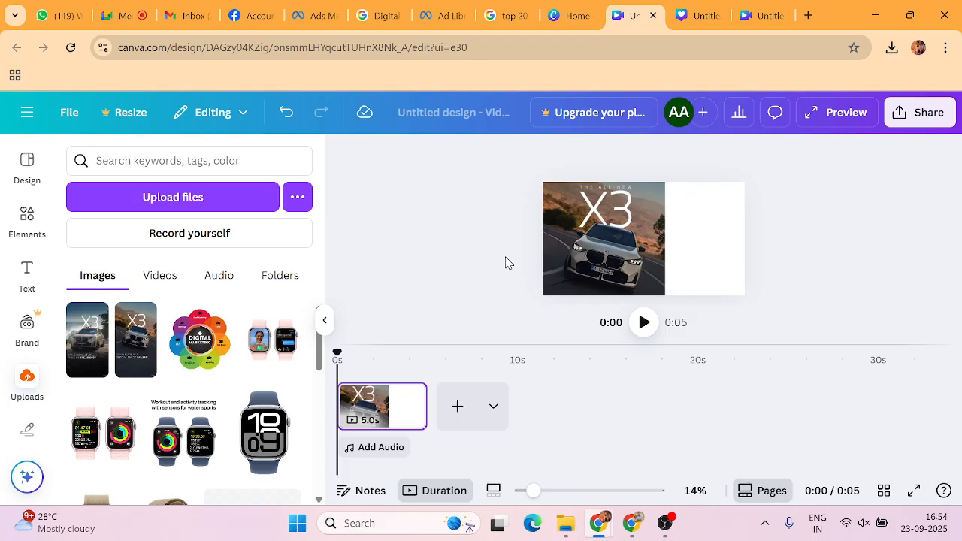
Add the vertical X3 ad image, crop it to the ₹69,999 EMI offer strip, and place it beside the car.
{"action": "left_click", "coordinate": [126, 350]}
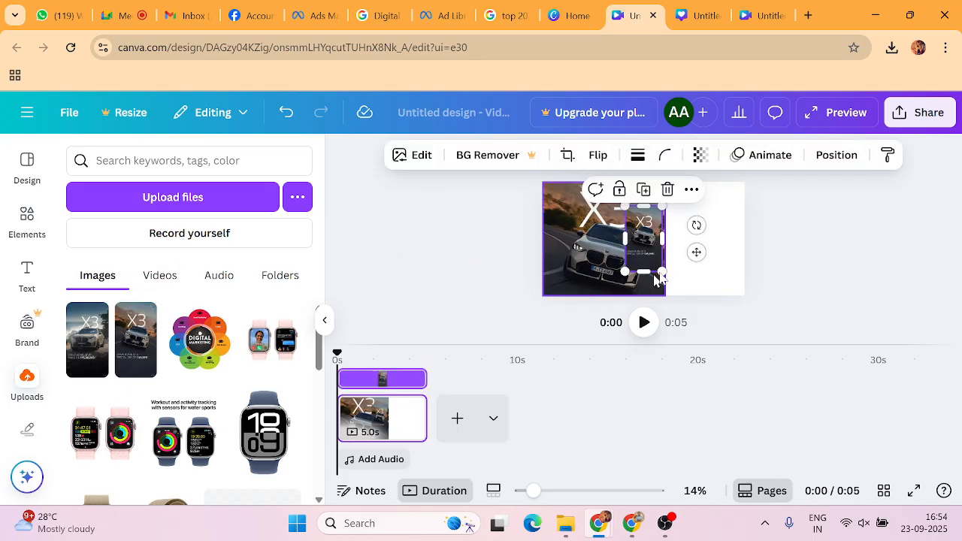
{"action": "left_click_drag", "start_coordinate": [665, 239], "coordinate": [711, 238]}
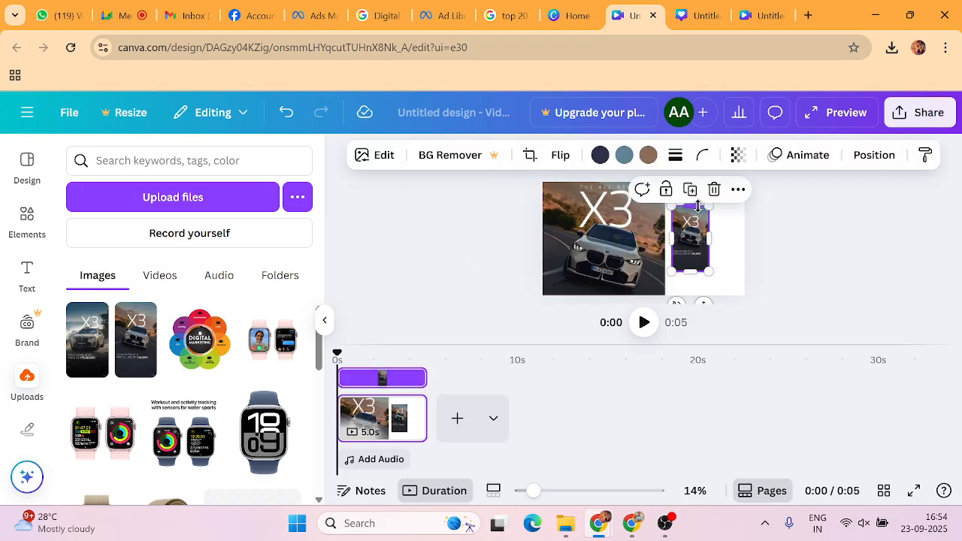
{"action": "left_click_drag", "start_coordinate": [695, 204], "coordinate": [735, 280]}
{"action": "left_click", "coordinate": [796, 272]}
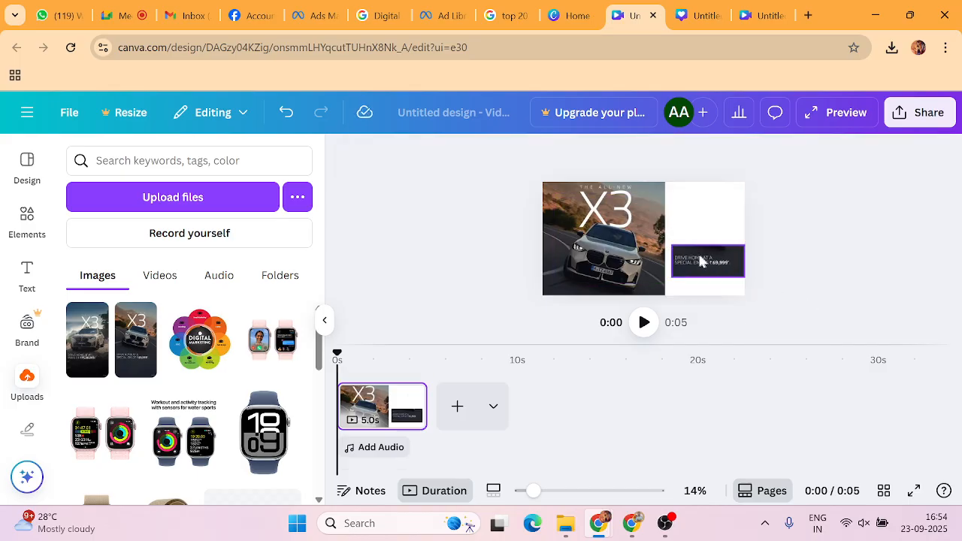
{"action": "left_click", "coordinate": [680, 247]}
{"action": "left_click_drag", "start_coordinate": [676, 243], "coordinate": [709, 241]}
{"action": "left_click", "coordinate": [785, 261]}
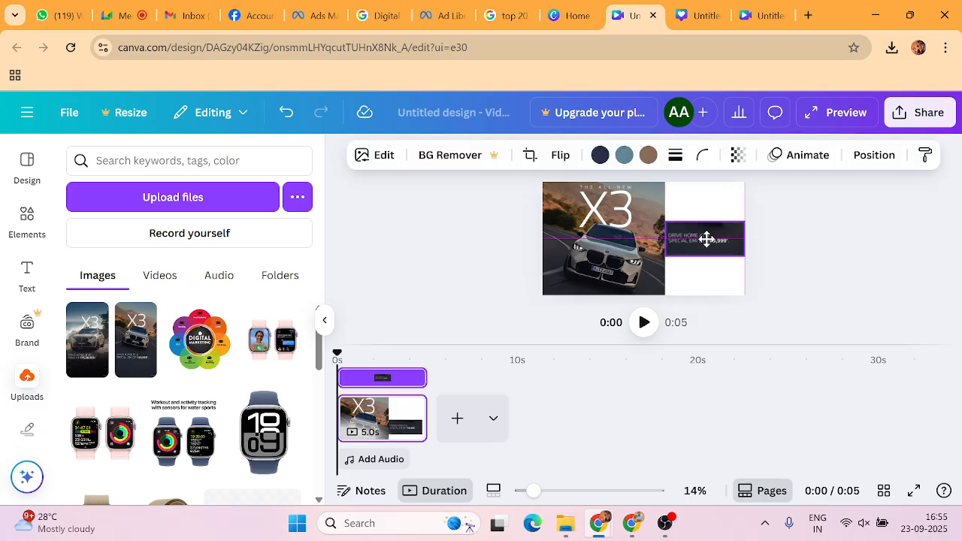
{"action": "left_click", "coordinate": [810, 248]}
Set the page background colour to black.
{"action": "left_click", "coordinate": [707, 289]}
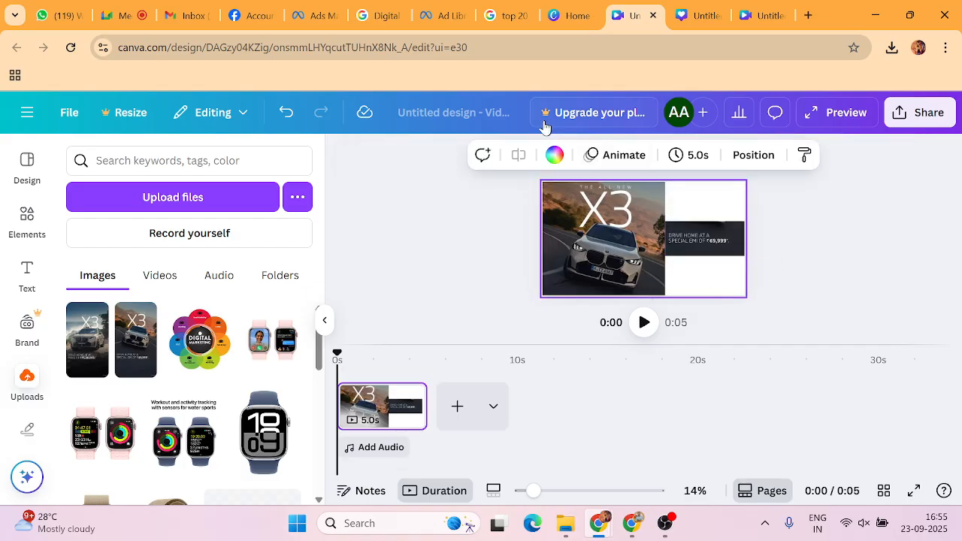
{"action": "left_click", "coordinate": [555, 155]}
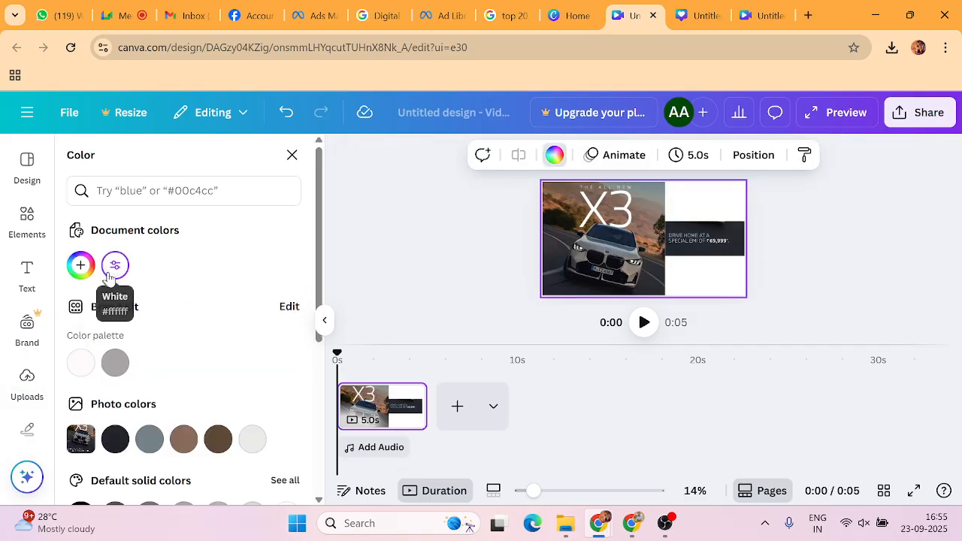
{"action": "scroll", "coordinate": [218, 413], "scroll_direction": "down", "scroll_amount": 3}
{"action": "left_click", "coordinate": [79, 288]}
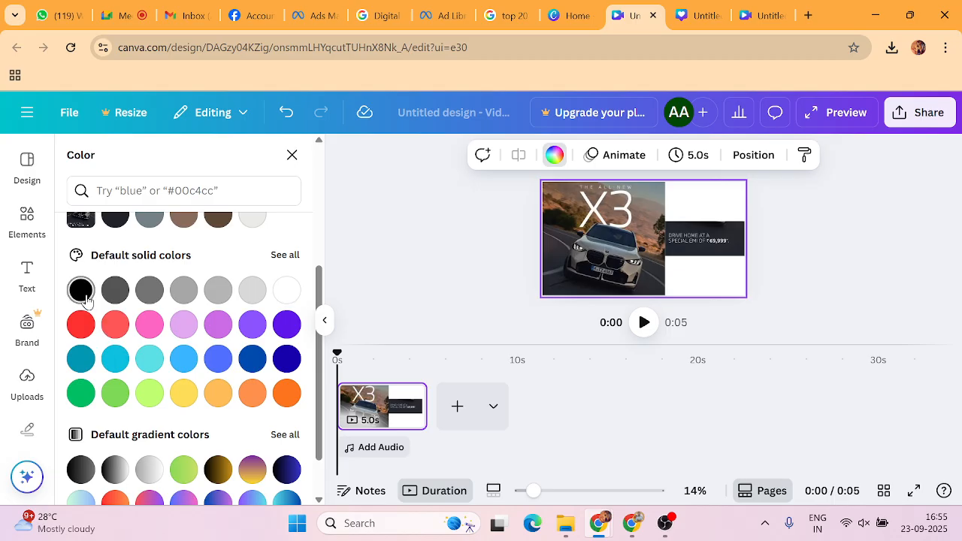
{"action": "left_click", "coordinate": [461, 240]}
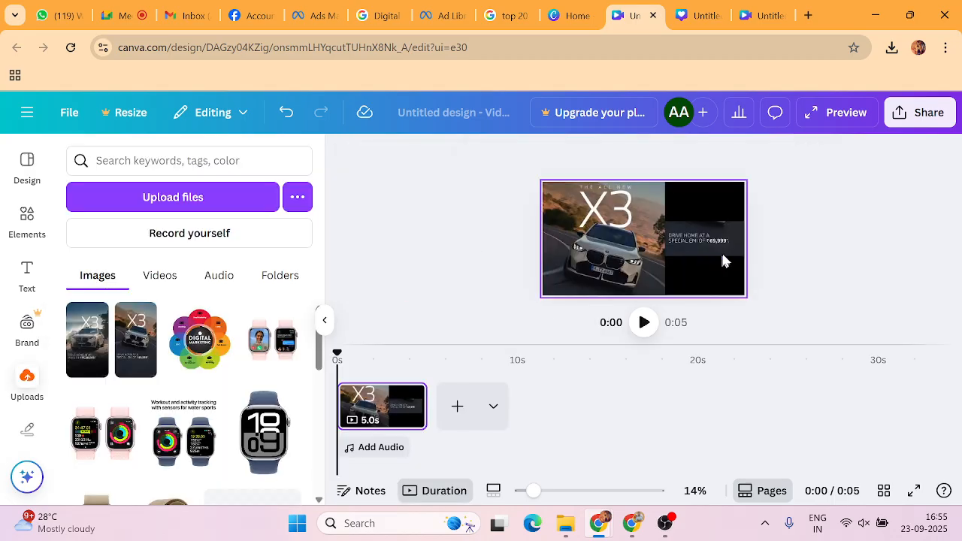
Browse the Elements library and search it for shapes.
{"action": "left_click", "coordinate": [721, 252]}
{"action": "left_click", "coordinate": [471, 259]}
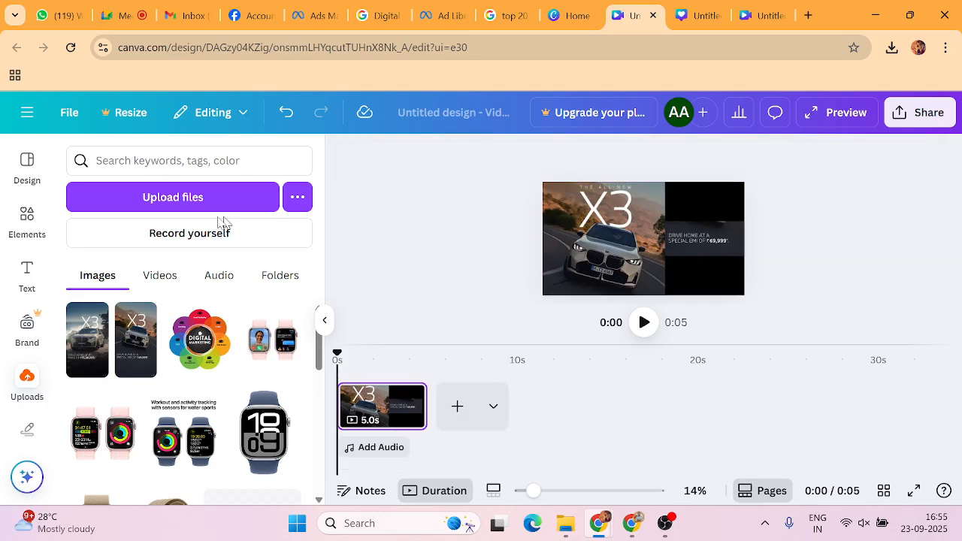
{"action": "left_click", "coordinate": [27, 217]}
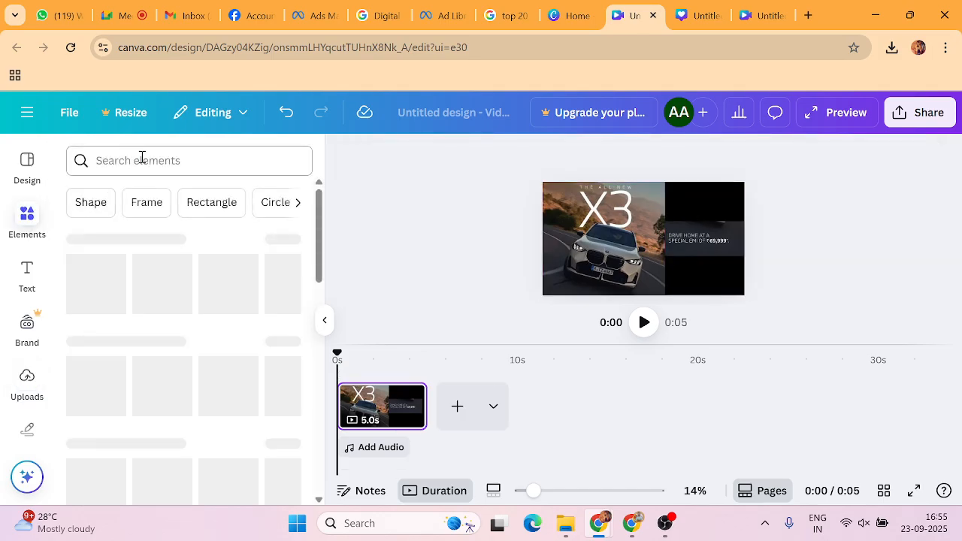
{"action": "left_click", "coordinate": [142, 158]}
{"action": "left_click", "coordinate": [97, 229]}
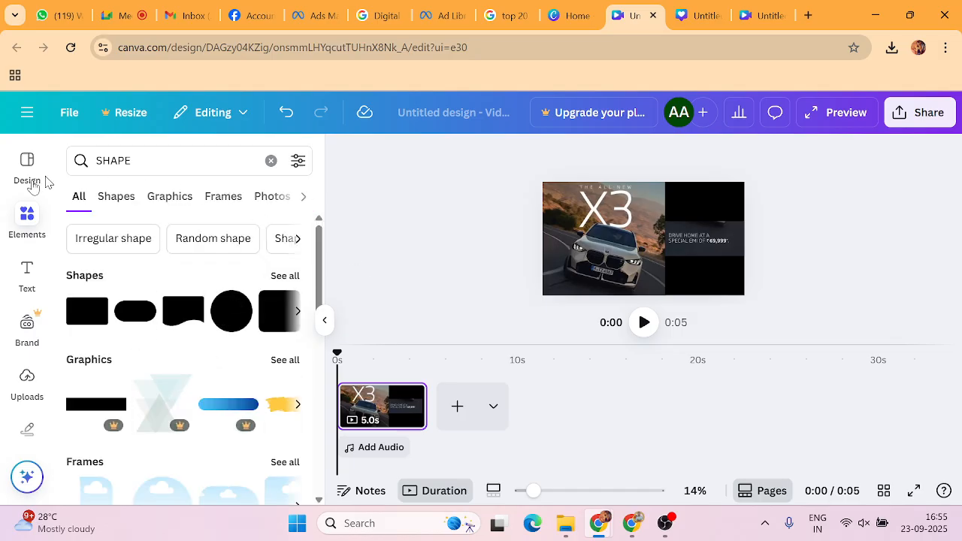
{"action": "scroll", "coordinate": [29, 352], "scroll_direction": "down", "scroll_amount": 1}
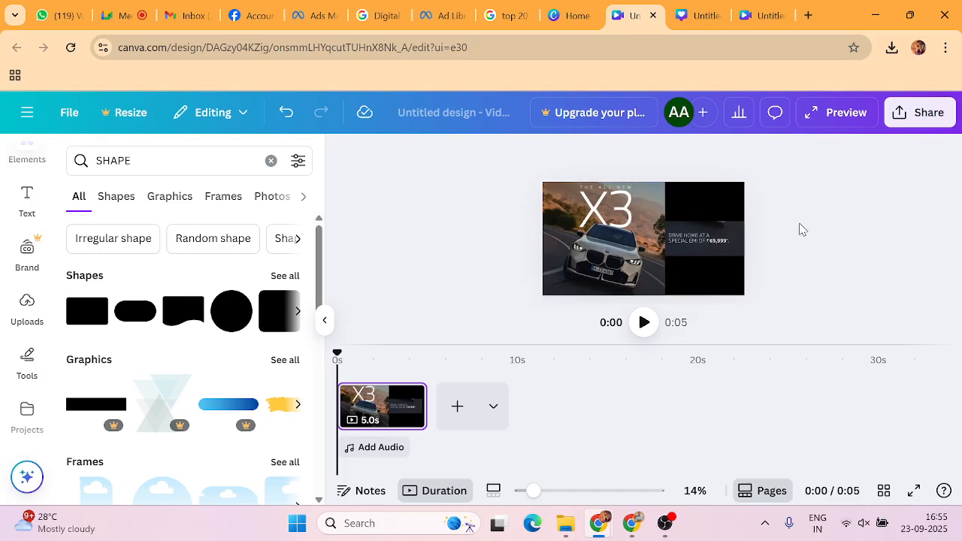
Download the landscape design with File type set to PNG.
{"action": "left_click", "coordinate": [915, 112]}
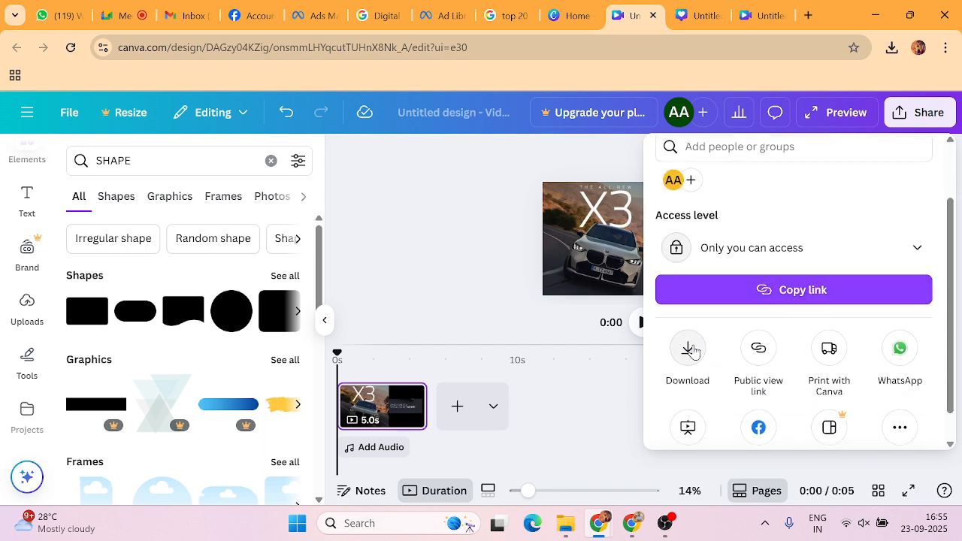
{"action": "left_click", "coordinate": [689, 347]}
{"action": "left_click", "coordinate": [749, 227]}
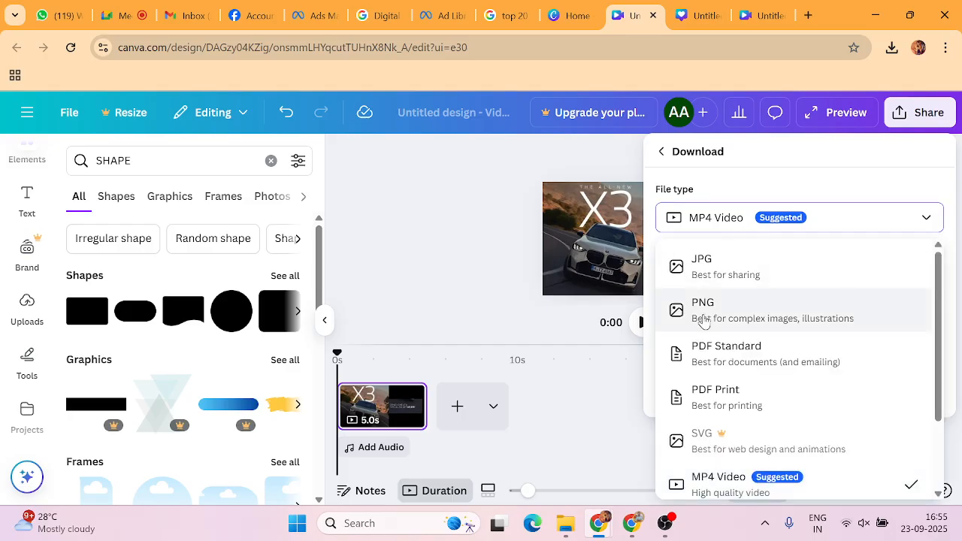
{"action": "left_click", "coordinate": [703, 310]}
{"action": "left_click", "coordinate": [722, 421]}
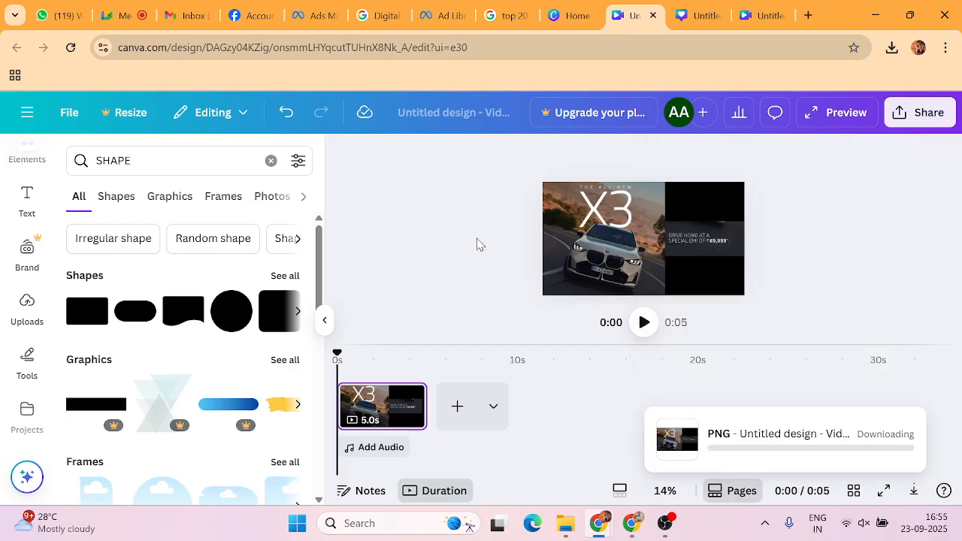
Replace the horizontal placement's image with the downloaded landscape X3 design.
{"action": "left_click", "coordinate": [316, 17]}
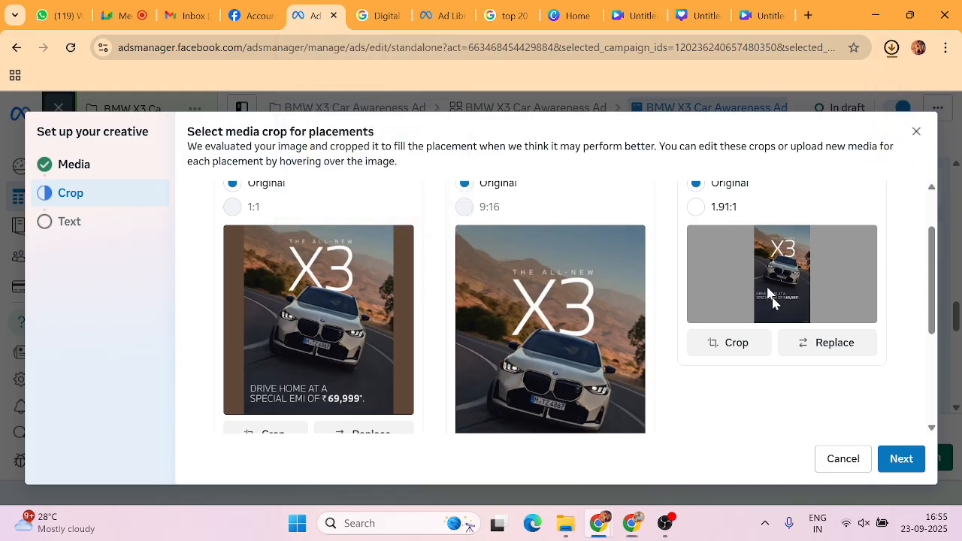
{"action": "left_click", "coordinate": [836, 349]}
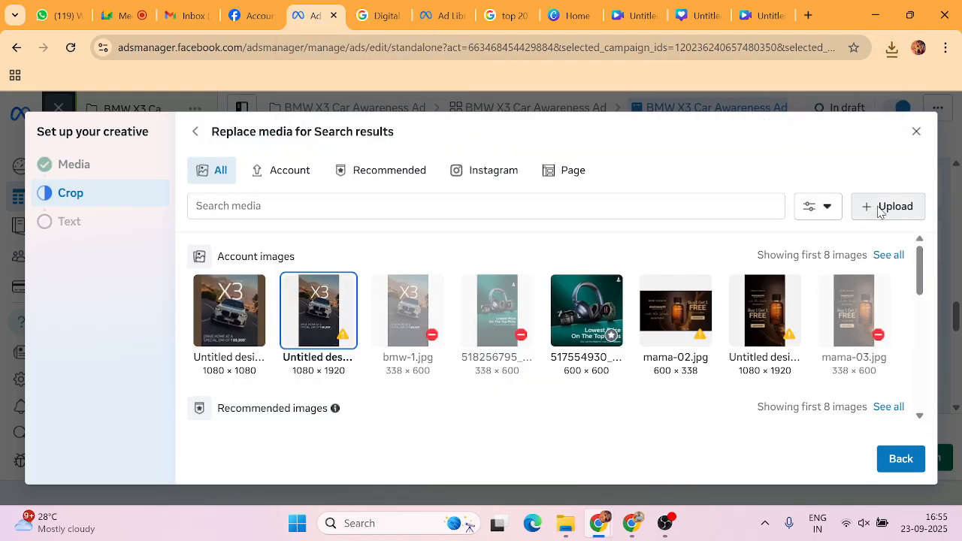
{"action": "left_click", "coordinate": [878, 208]}
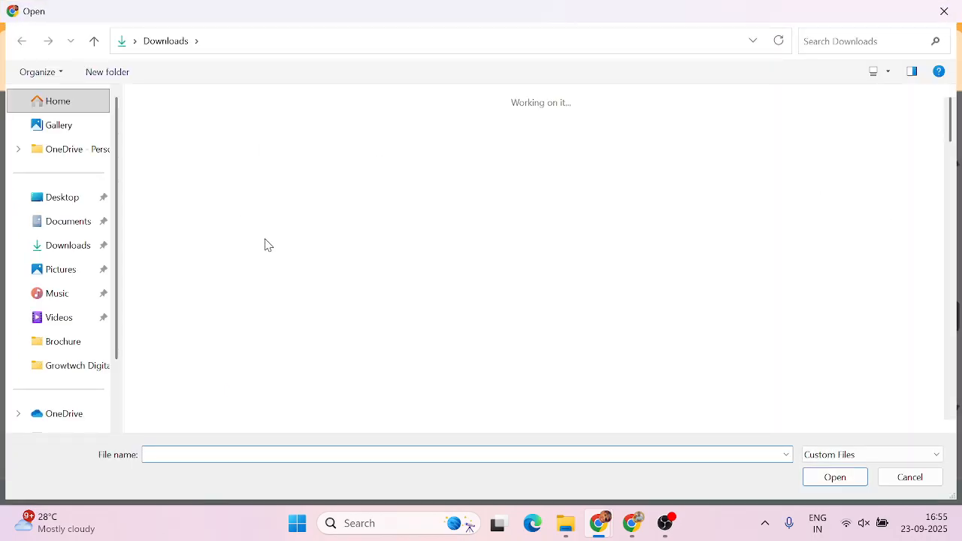
{"action": "left_click", "coordinate": [173, 156]}
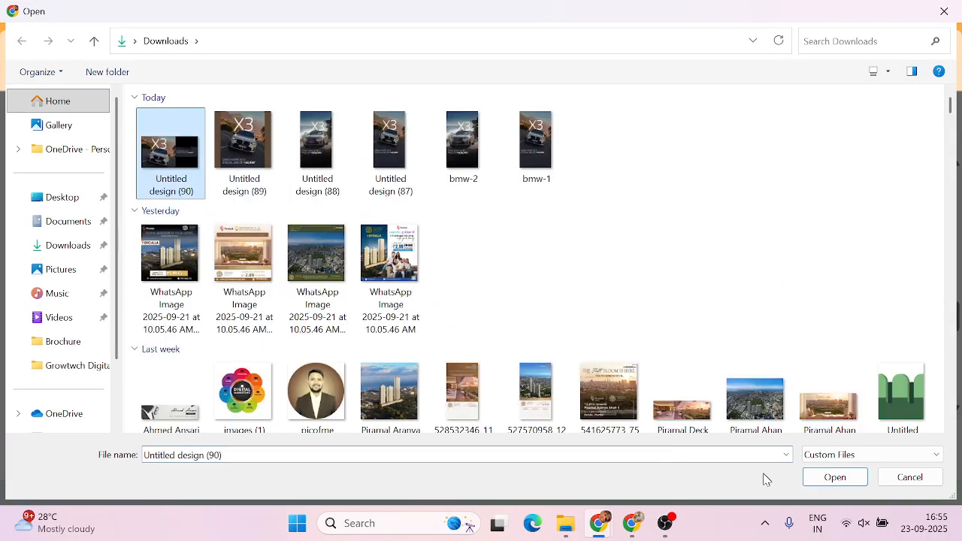
{"action": "left_click", "coordinate": [834, 477]}
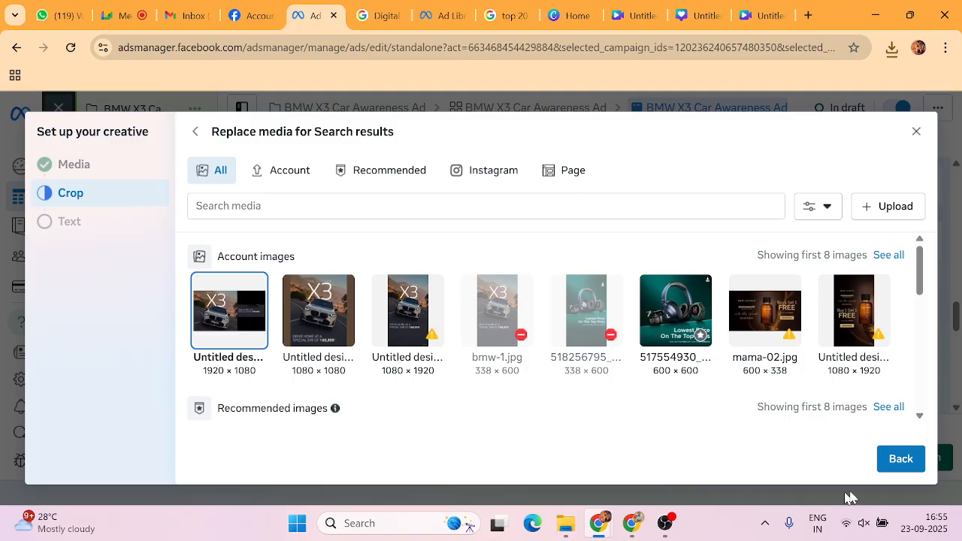
{"action": "left_click", "coordinate": [896, 459]}
Review the Square, Vertical and 1.91:1 Horizontal crops and proceed to the Text step.
{"action": "scroll", "coordinate": [662, 383], "scroll_direction": "down", "scroll_amount": 2}
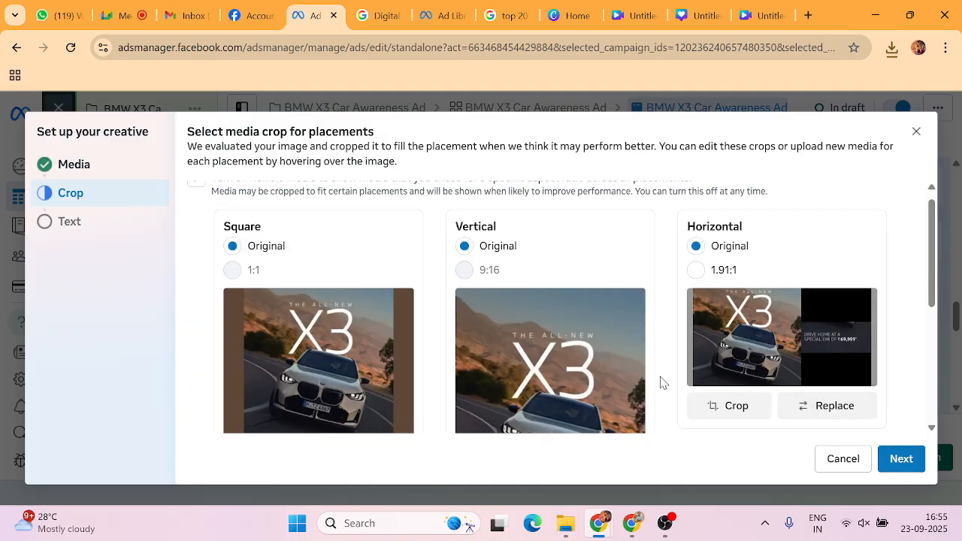
{"action": "scroll", "coordinate": [661, 384], "scroll_direction": "up", "scroll_amount": 2}
{"action": "scroll", "coordinate": [661, 384], "scroll_direction": "down", "scroll_amount": 1}
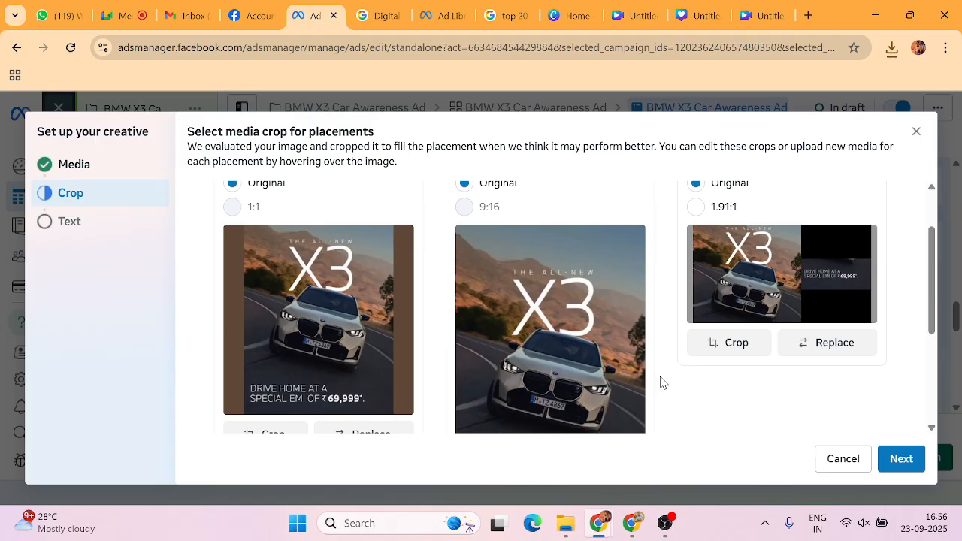
{"action": "scroll", "coordinate": [676, 385], "scroll_direction": "down", "scroll_amount": 1}
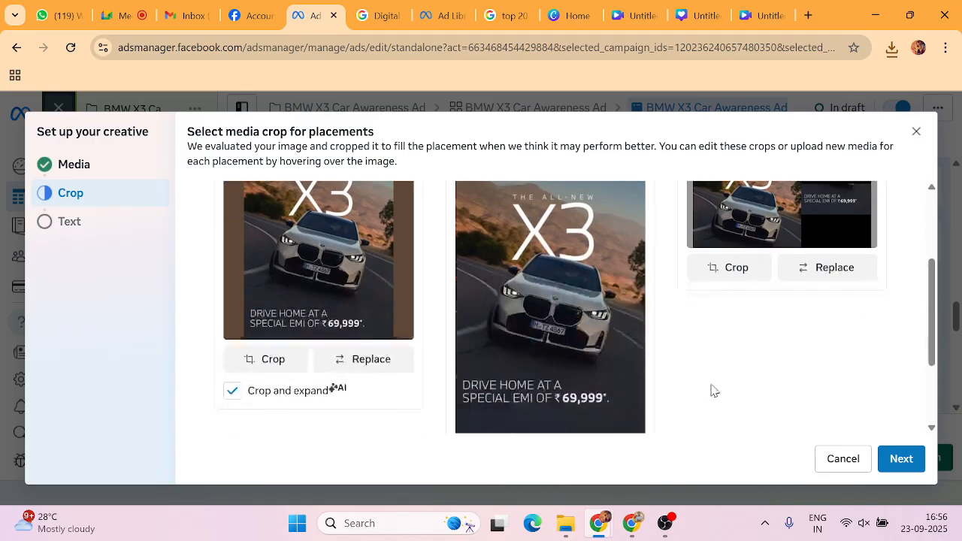
{"action": "left_click", "coordinate": [901, 458]}
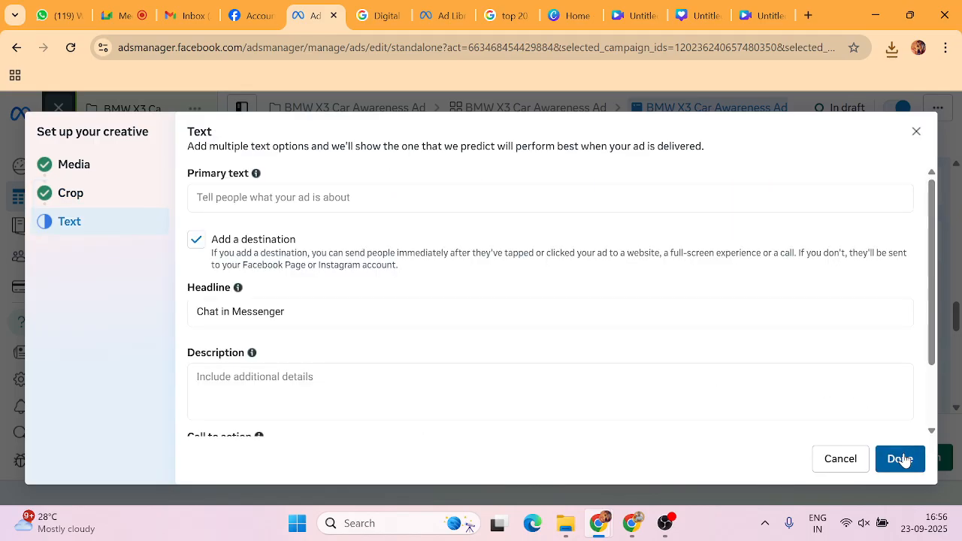
Copy BMW India's 'Master every moment…' ₹75,80,000* X3 ad line from the Ad Library.
{"action": "left_click", "coordinate": [293, 200]}
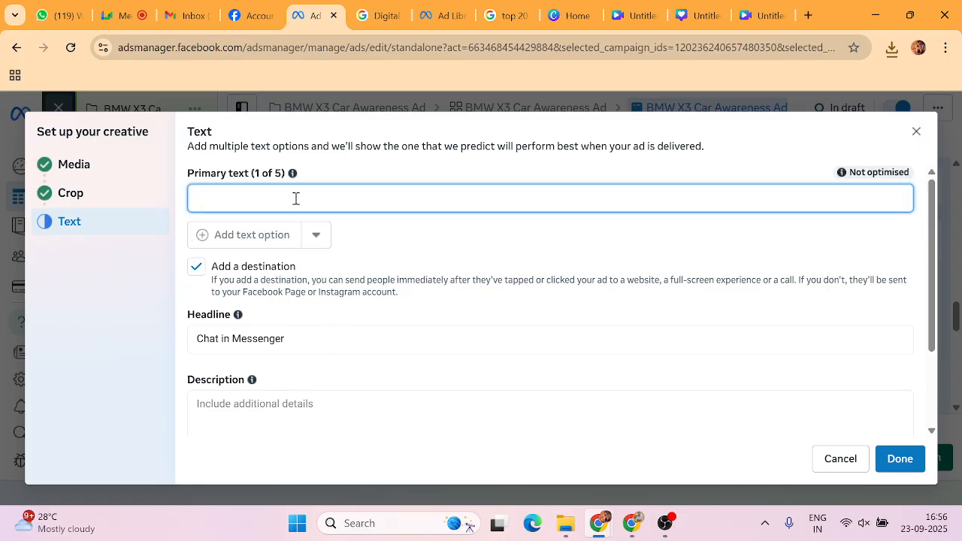
{"action": "left_click", "coordinate": [443, 15]}
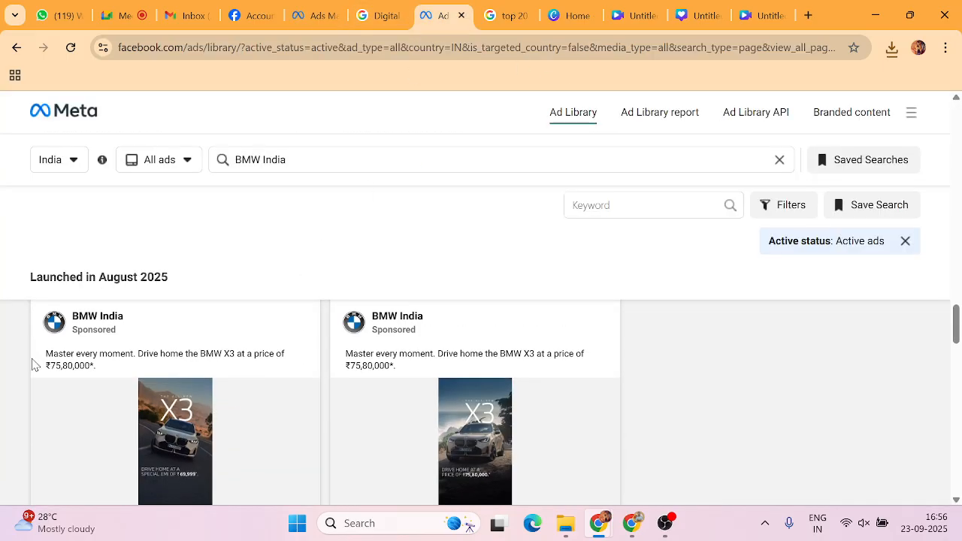
{"action": "left_click_drag", "start_coordinate": [28, 356], "coordinate": [105, 374]}
{"action": "key", "text": "ctrl+c"}
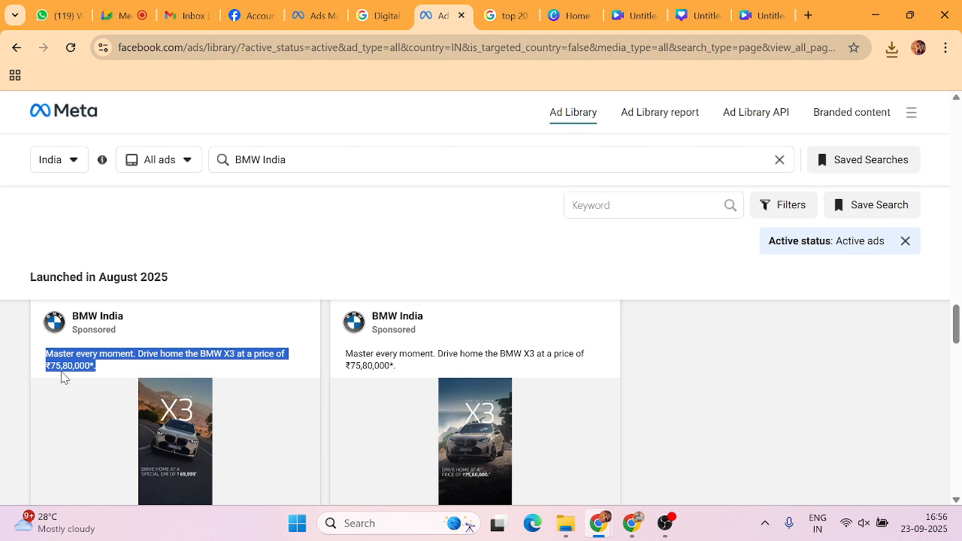
{"action": "right_click", "coordinate": [68, 358]}
{"action": "left_click", "coordinate": [117, 203]}
Paste the line as primary text, uncheck Add a destination, and finish with Done.
{"action": "left_click", "coordinate": [312, 22]}
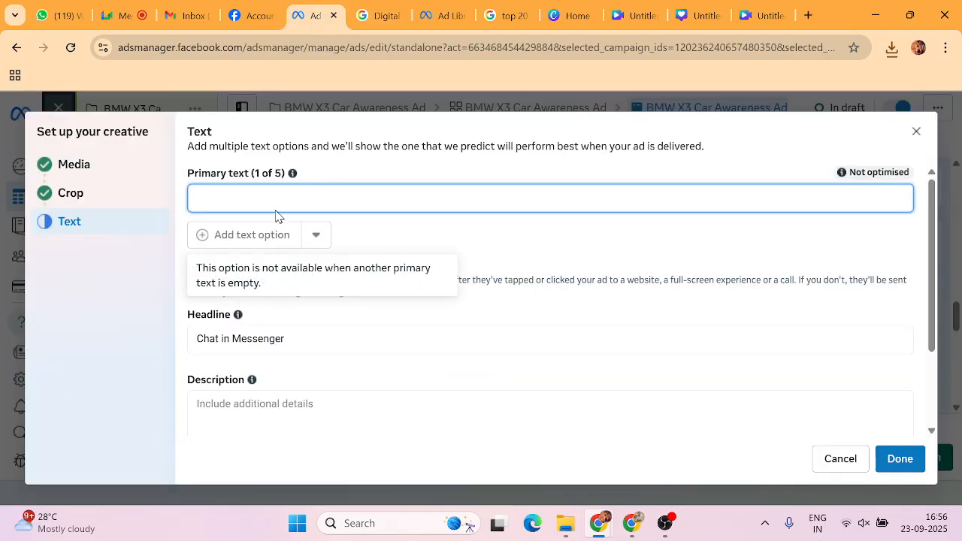
{"action": "key", "text": "ctrl+v"}
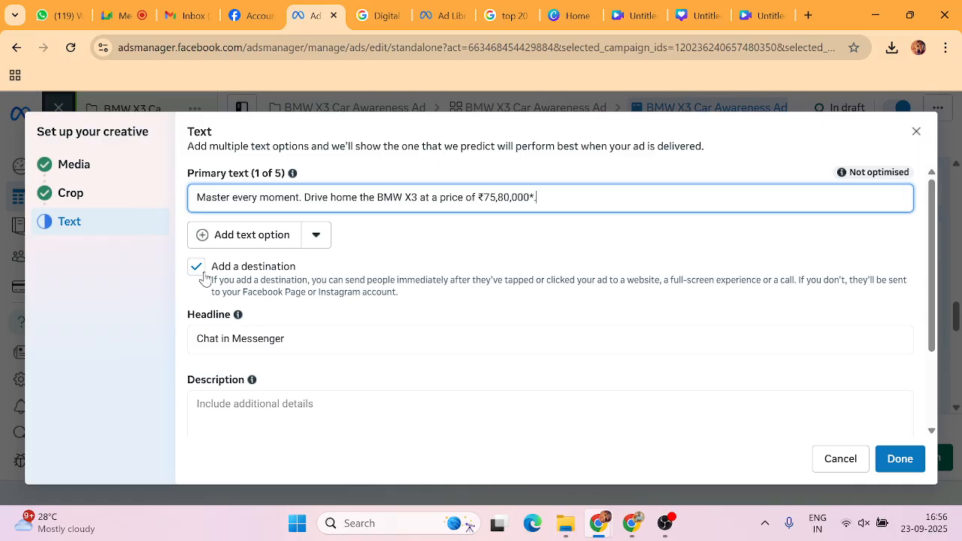
{"action": "left_click", "coordinate": [196, 268]}
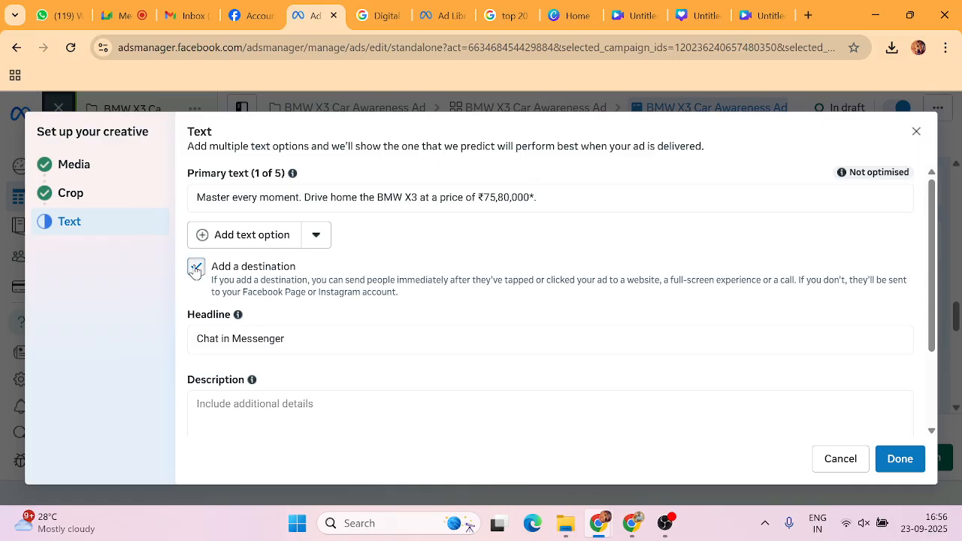
{"action": "left_click", "coordinate": [901, 460]}
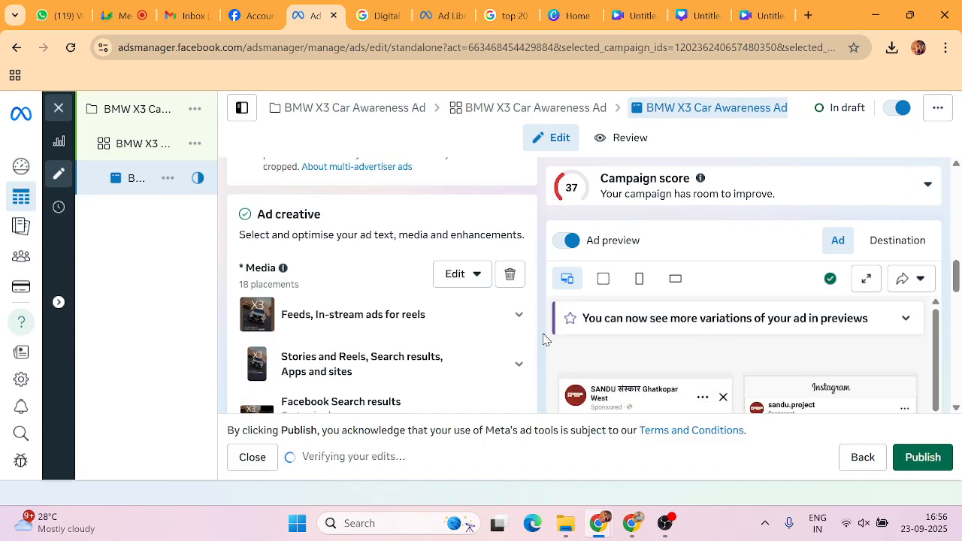
{"action": "scroll", "coordinate": [540, 338], "scroll_direction": "down", "scroll_amount": 1}
{"action": "scroll", "coordinate": [453, 334], "scroll_direction": "up", "scroll_amount": 6}
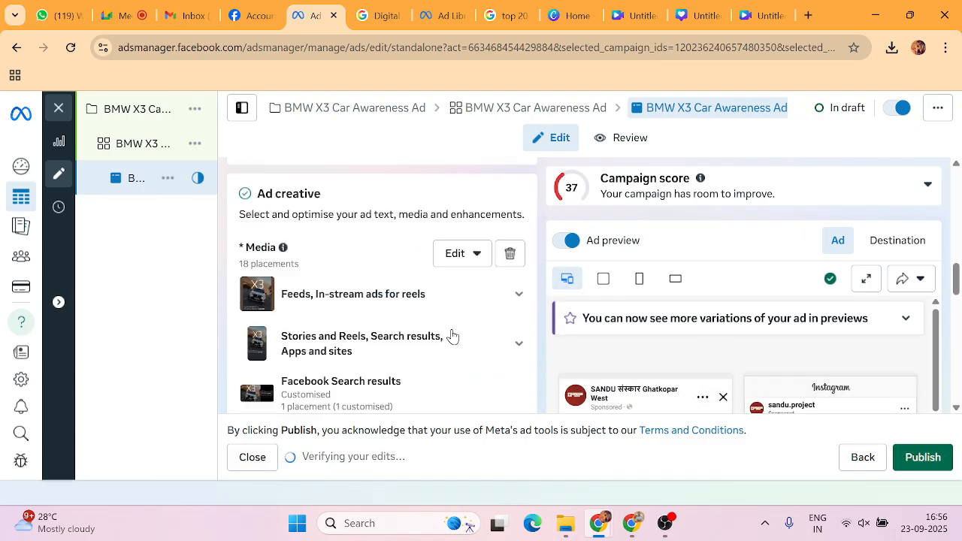
{"action": "scroll", "coordinate": [453, 335], "scroll_direction": "up", "scroll_amount": 1}
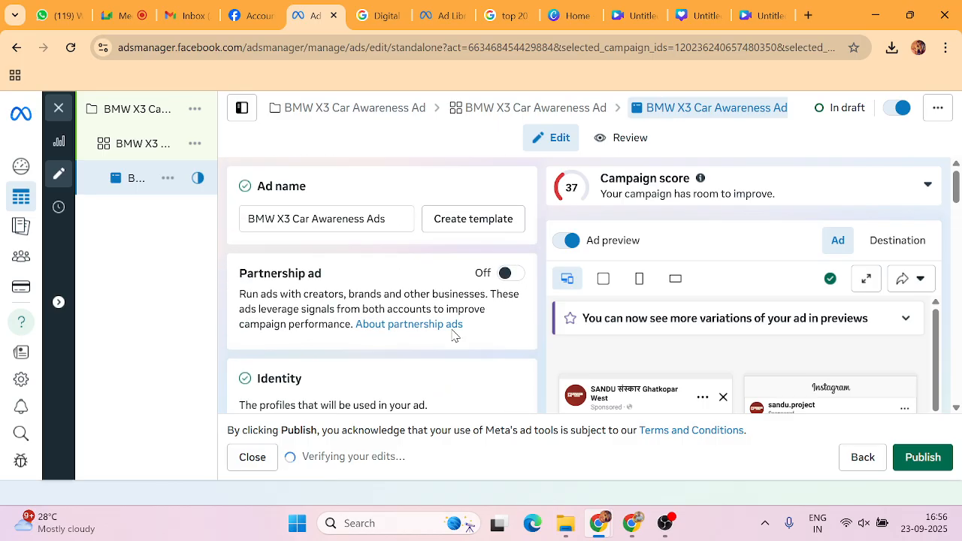
{"action": "scroll", "coordinate": [454, 335], "scroll_direction": "down", "scroll_amount": 6}
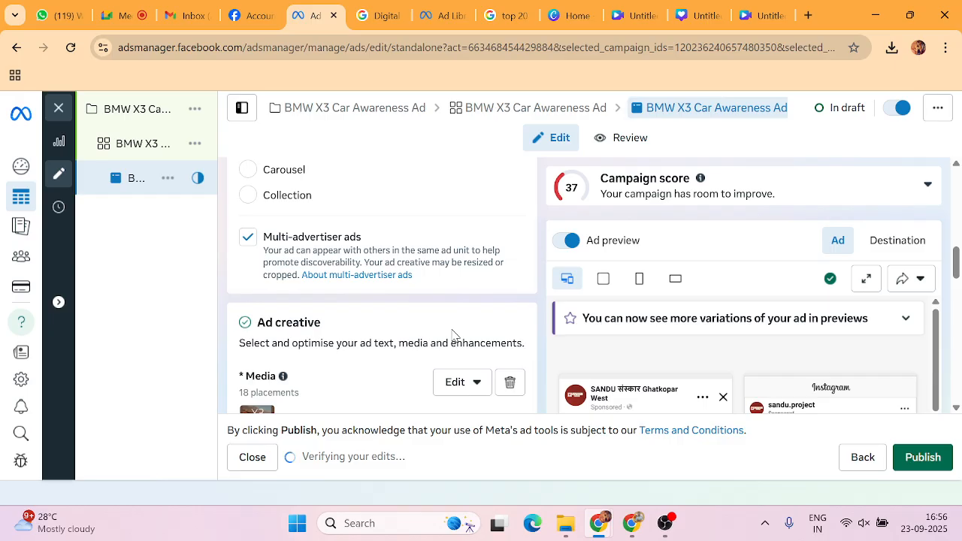
{"action": "scroll", "coordinate": [453, 335], "scroll_direction": "down", "scroll_amount": 3}
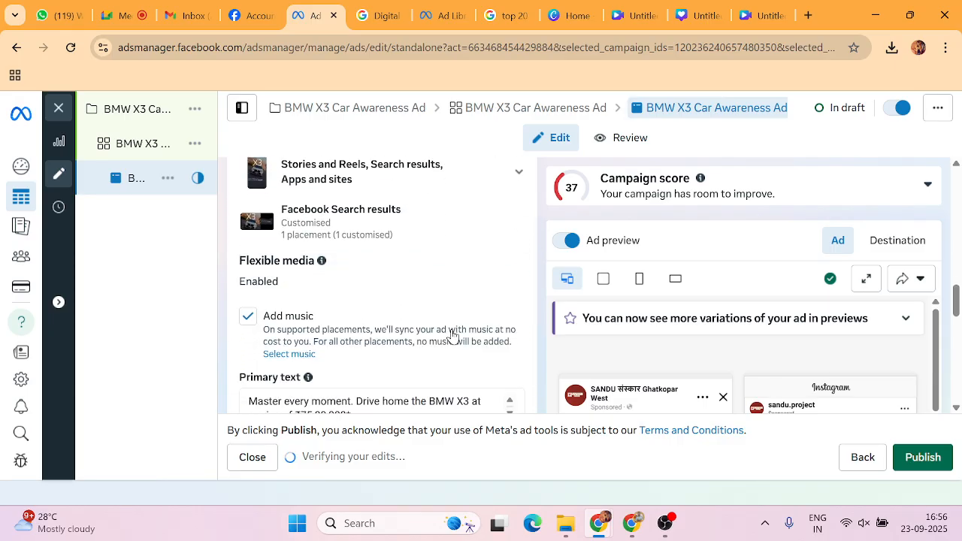
{"action": "scroll", "coordinate": [453, 336], "scroll_direction": "up", "scroll_amount": 1}
{"action": "scroll", "coordinate": [453, 336], "scroll_direction": "down", "scroll_amount": 2}
{"action": "scroll", "coordinate": [697, 254], "scroll_direction": "down", "scroll_amount": 1}
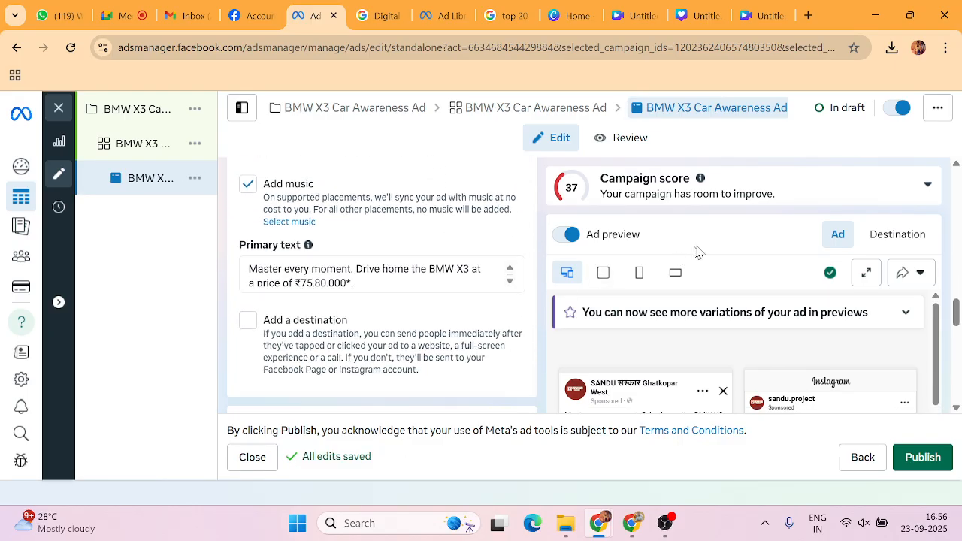
{"action": "scroll", "coordinate": [697, 253], "scroll_direction": "down", "scroll_amount": 8}
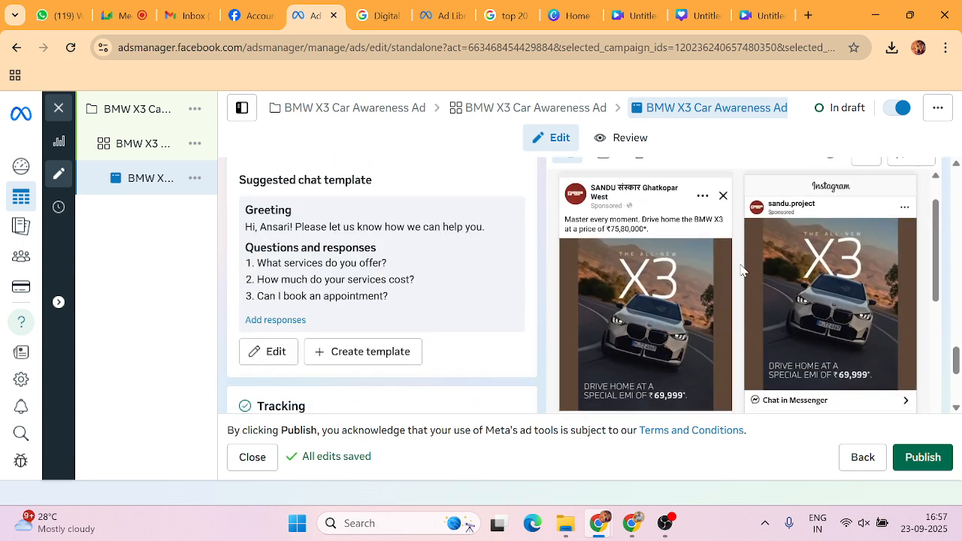
{"action": "scroll", "coordinate": [741, 270], "scroll_direction": "down", "scroll_amount": 3}
{"action": "scroll", "coordinate": [741, 269], "scroll_direction": "up", "scroll_amount": 5}
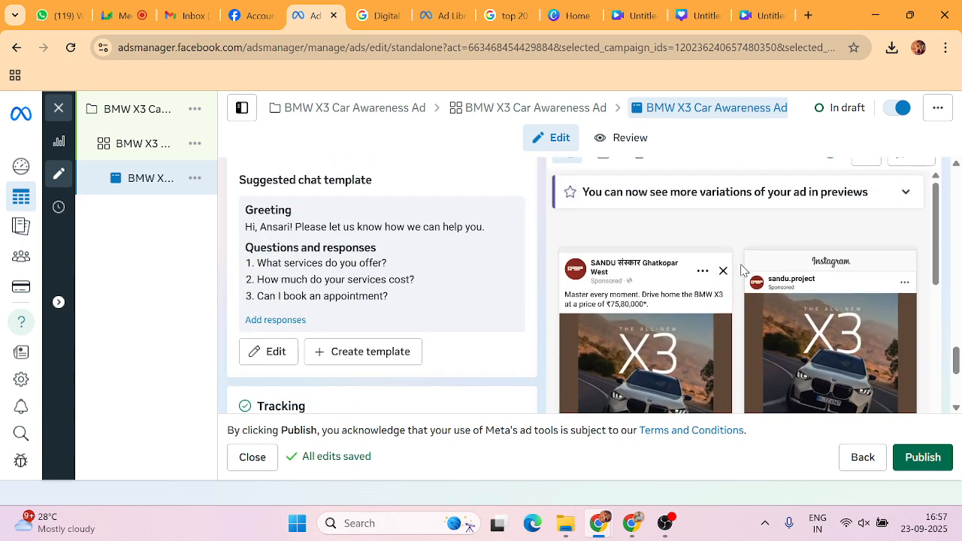
{"action": "scroll", "coordinate": [741, 270], "scroll_direction": "up", "scroll_amount": 1}
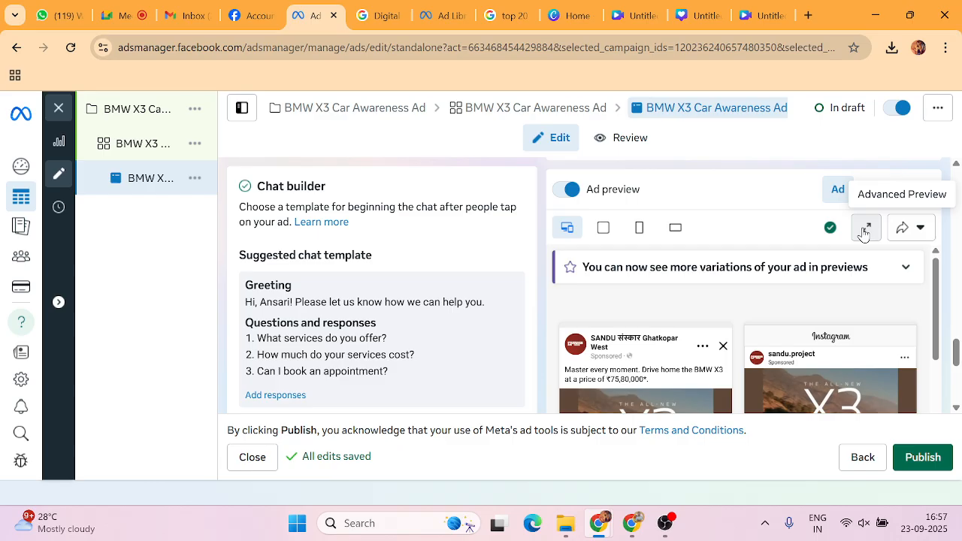
Open the advanced preview and scroll through the X3 ad's Facebook and Instagram feed placements.
{"action": "left_click", "coordinate": [864, 233]}
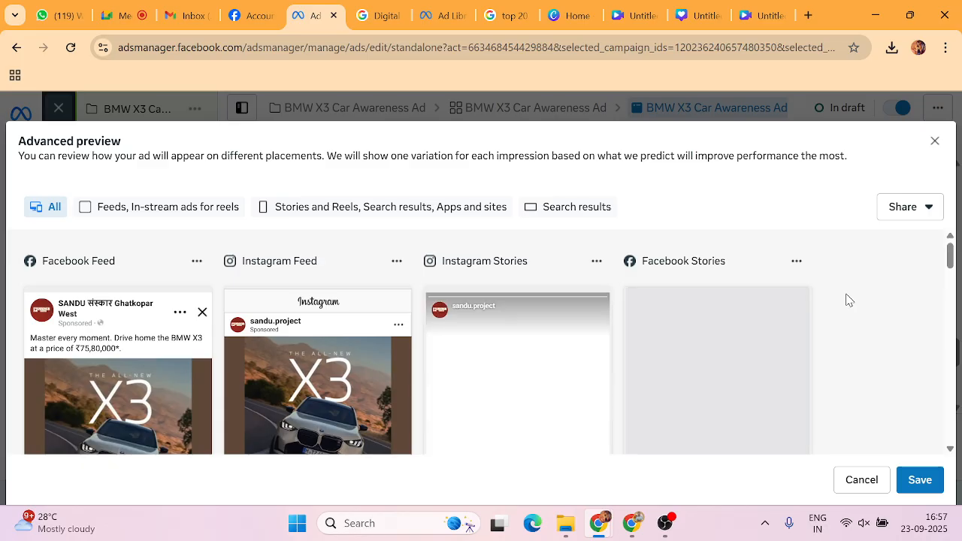
{"action": "scroll", "coordinate": [848, 300], "scroll_direction": "down", "scroll_amount": 1}
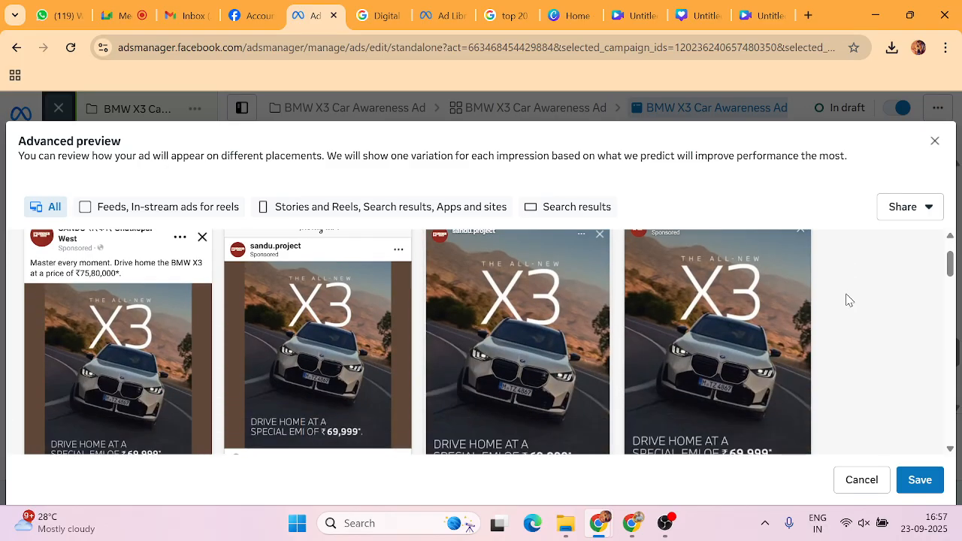
{"action": "scroll", "coordinate": [848, 300], "scroll_direction": "up", "scroll_amount": 1}
{"action": "scroll", "coordinate": [848, 300], "scroll_direction": "down", "scroll_amount": 1}
{"action": "scroll", "coordinate": [849, 300], "scroll_direction": "down", "scroll_amount": 2}
{"action": "scroll", "coordinate": [848, 300], "scroll_direction": "up", "scroll_amount": 2}
{"action": "scroll", "coordinate": [849, 299], "scroll_direction": "down", "scroll_amount": 1}
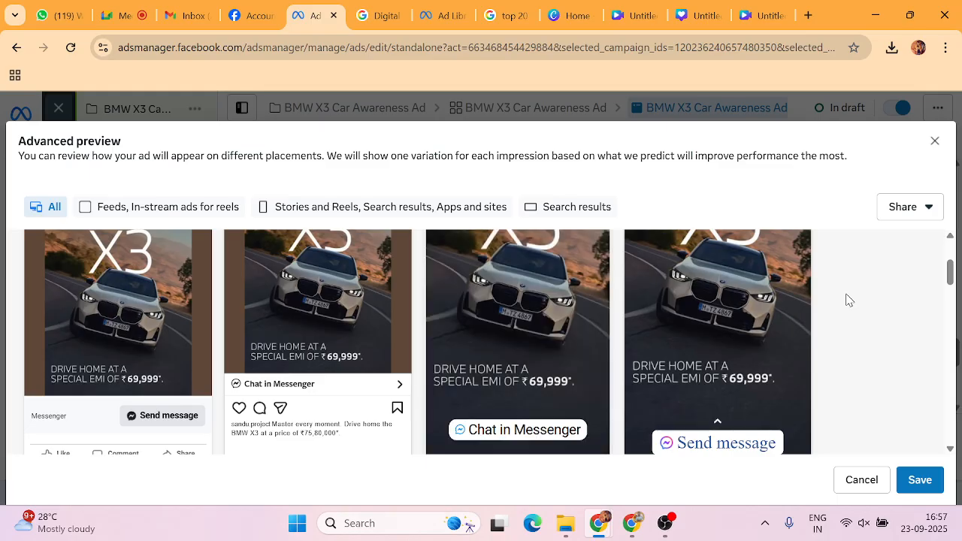
{"action": "scroll", "coordinate": [818, 301], "scroll_direction": "down", "scroll_amount": 5}
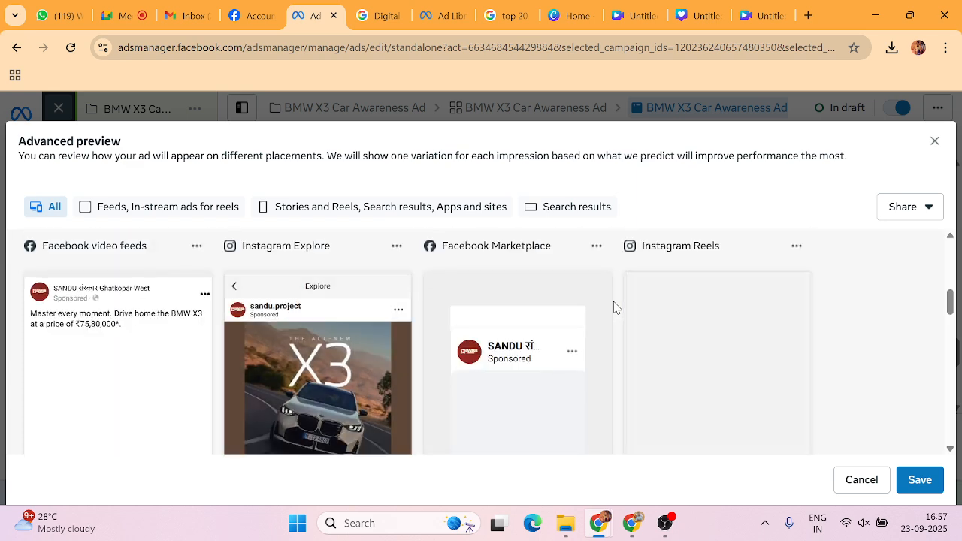
{"action": "scroll", "coordinate": [614, 306], "scroll_direction": "down", "scroll_amount": 1}
{"action": "scroll", "coordinate": [614, 306], "scroll_direction": "down", "scroll_amount": 1}
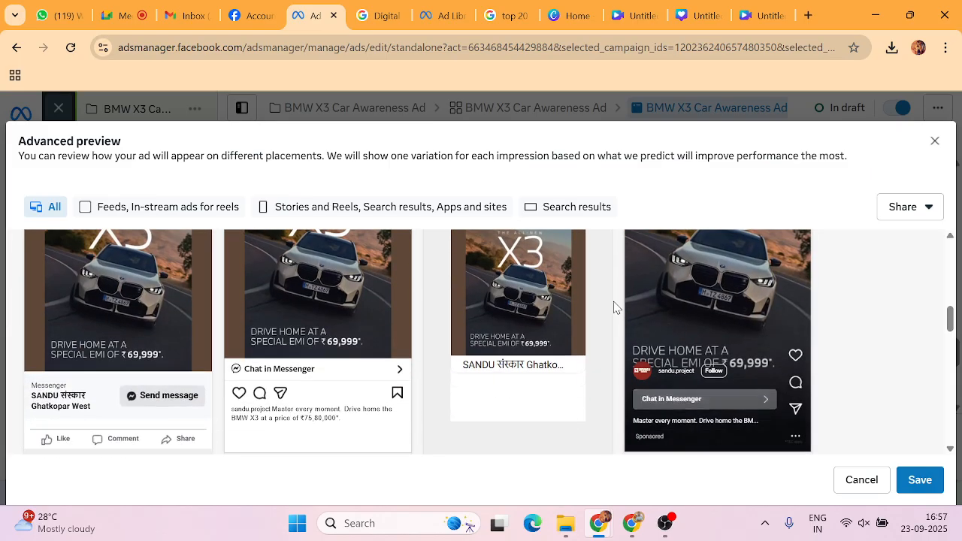
{"action": "scroll", "coordinate": [614, 306], "scroll_direction": "down", "scroll_amount": 1}
{"action": "scroll", "coordinate": [614, 307], "scroll_direction": "up", "scroll_amount": 2}
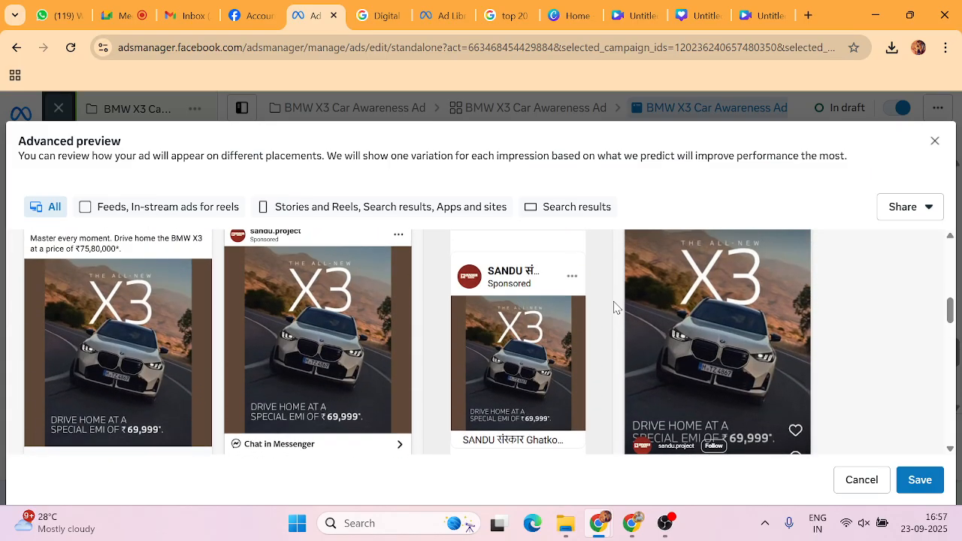
{"action": "scroll", "coordinate": [613, 309], "scroll_direction": "down", "scroll_amount": 1}
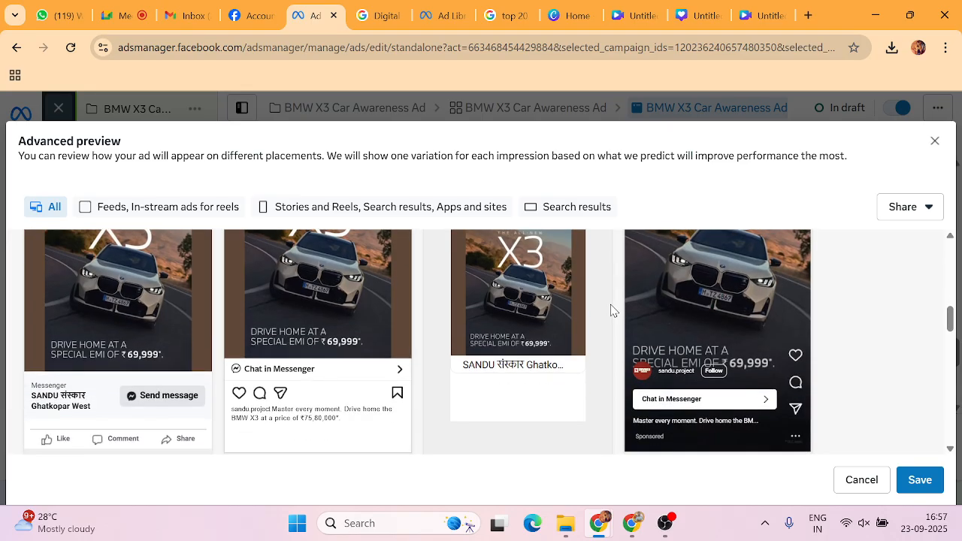
{"action": "scroll", "coordinate": [612, 310], "scroll_direction": "down", "scroll_amount": 5}
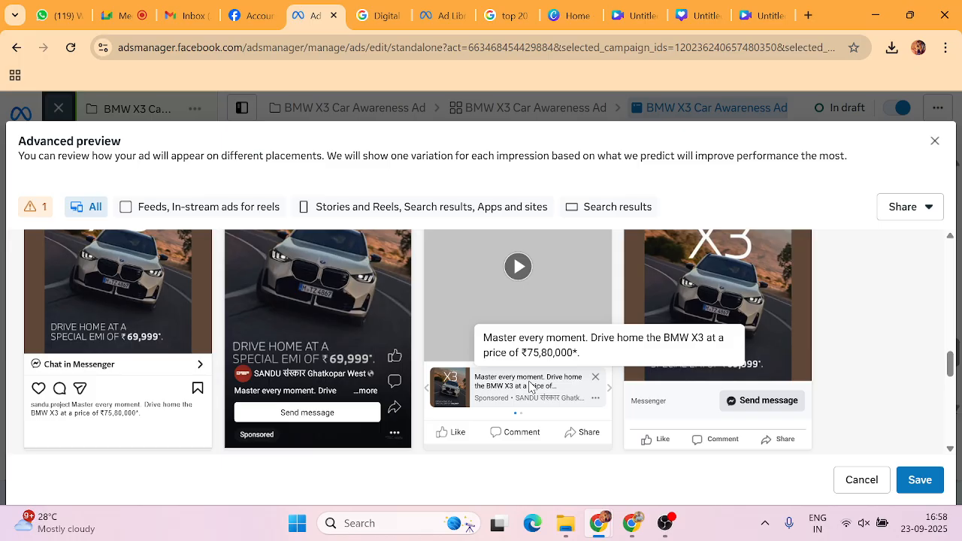
{"action": "scroll", "coordinate": [529, 387], "scroll_direction": "down", "scroll_amount": 5}
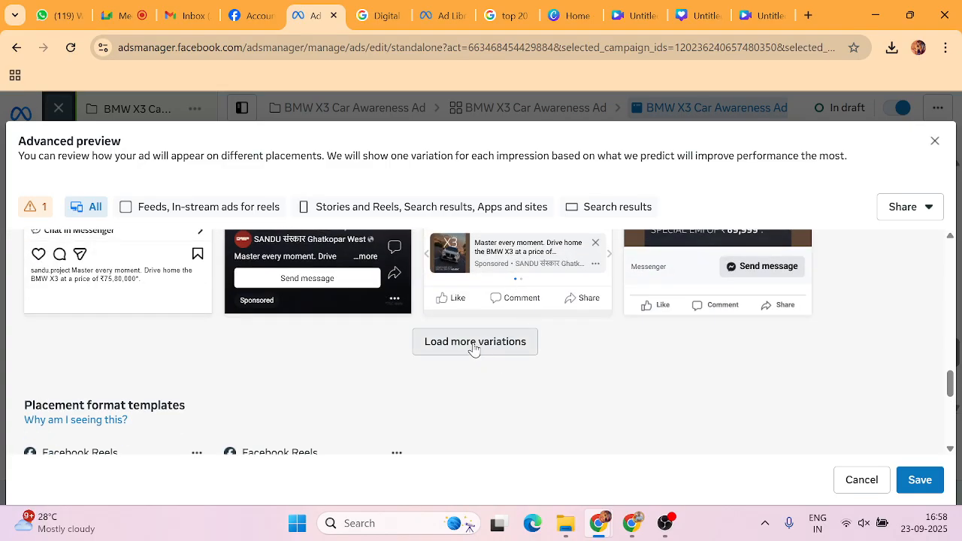
Show more placement variations and scroll through the stories, reels and search previews.
{"action": "left_click", "coordinate": [474, 347]}
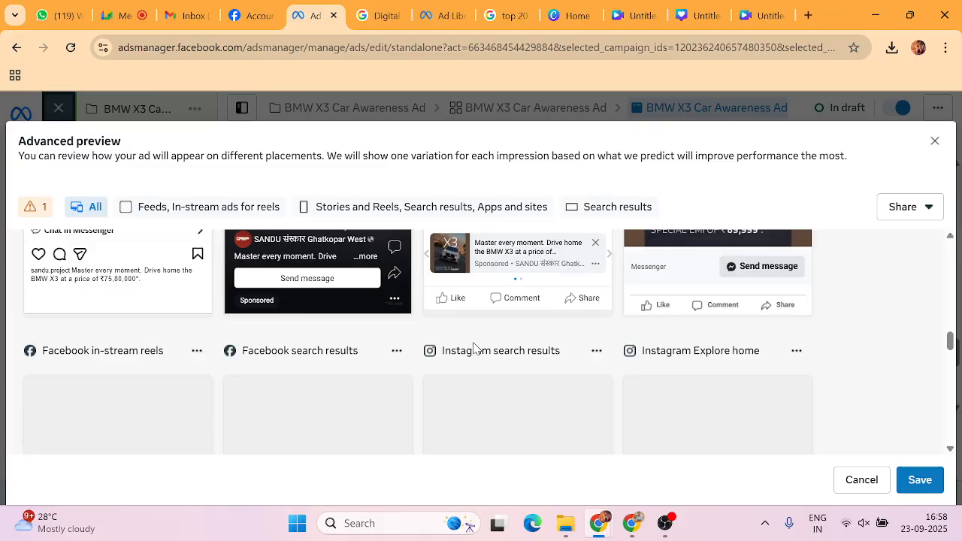
{"action": "scroll", "coordinate": [473, 348], "scroll_direction": "down", "scroll_amount": 2}
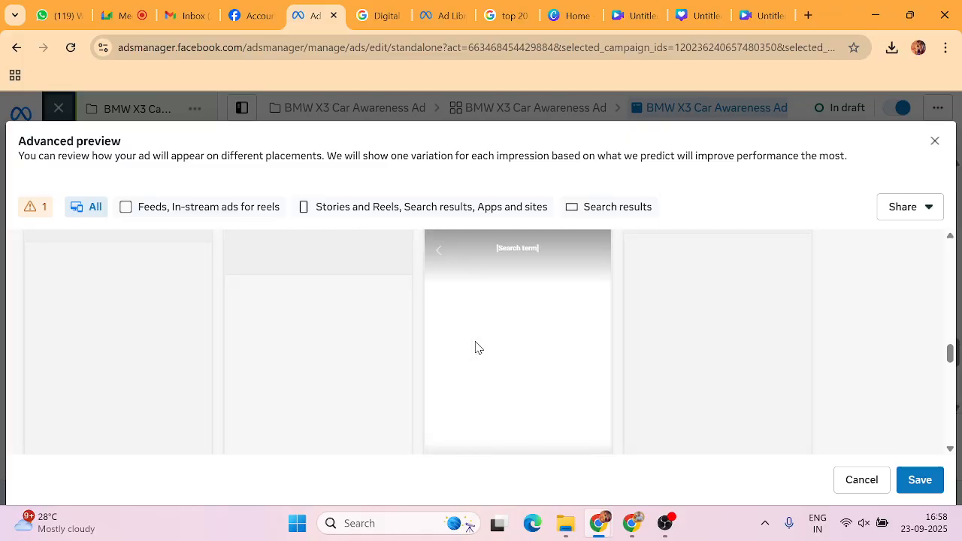
{"action": "scroll", "coordinate": [475, 347], "scroll_direction": "down", "scroll_amount": 2}
{"action": "scroll", "coordinate": [475, 347], "scroll_direction": "up", "scroll_amount": 3}
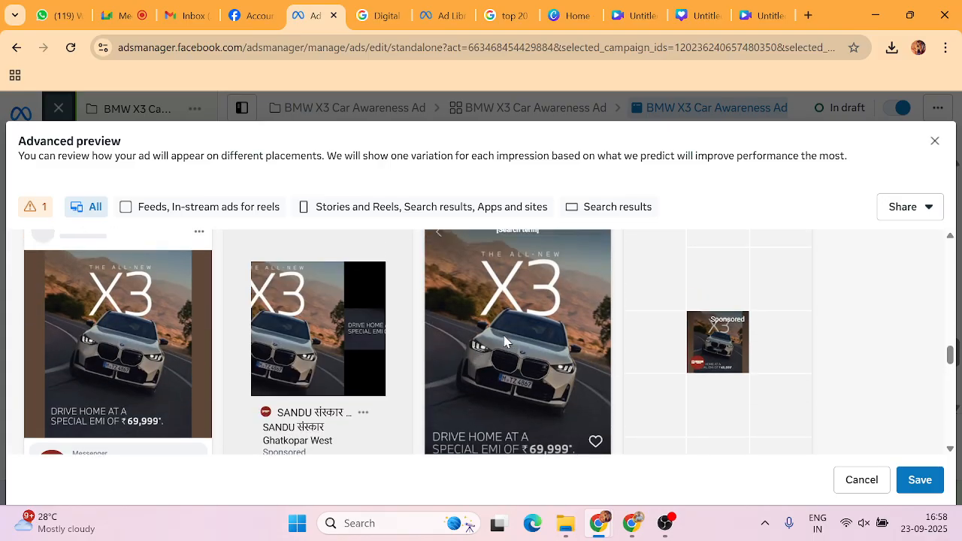
{"action": "scroll", "coordinate": [489, 344], "scroll_direction": "up", "scroll_amount": 2}
{"action": "scroll", "coordinate": [504, 342], "scroll_direction": "down", "scroll_amount": 2}
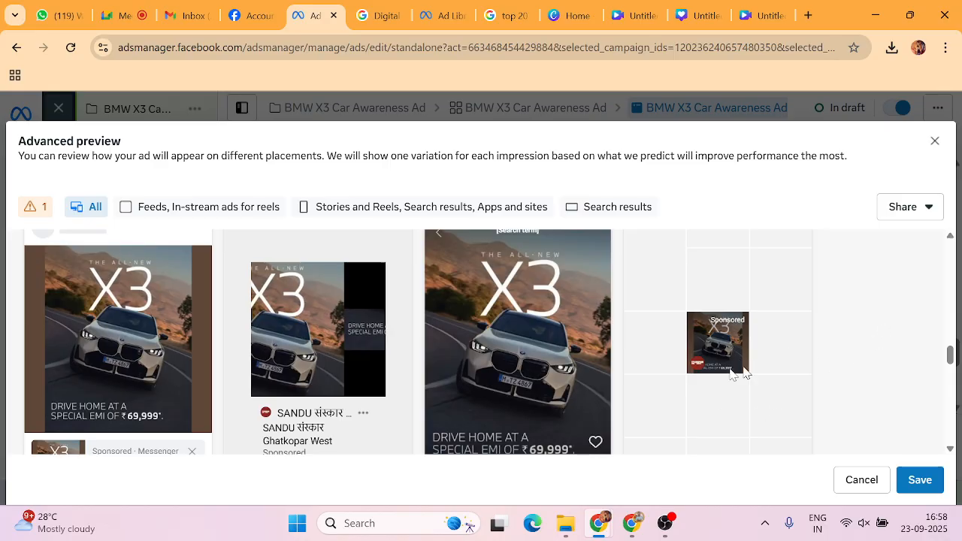
{"action": "scroll", "coordinate": [623, 398], "scroll_direction": "down", "scroll_amount": 1}
{"action": "scroll", "coordinate": [469, 377], "scroll_direction": "down", "scroll_amount": 1}
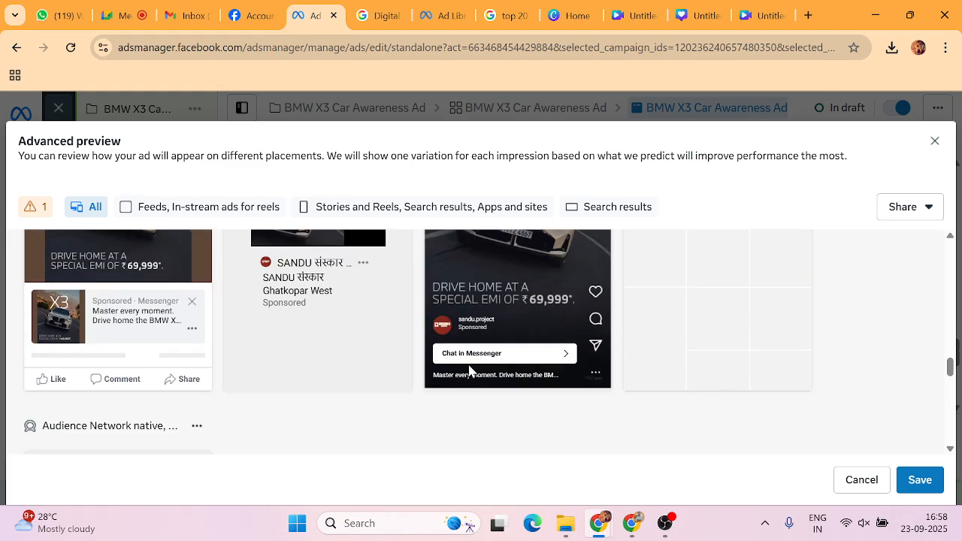
{"action": "scroll", "coordinate": [469, 370], "scroll_direction": "down", "scroll_amount": 2}
{"action": "scroll", "coordinate": [471, 365], "scroll_direction": "down", "scroll_amount": 1}
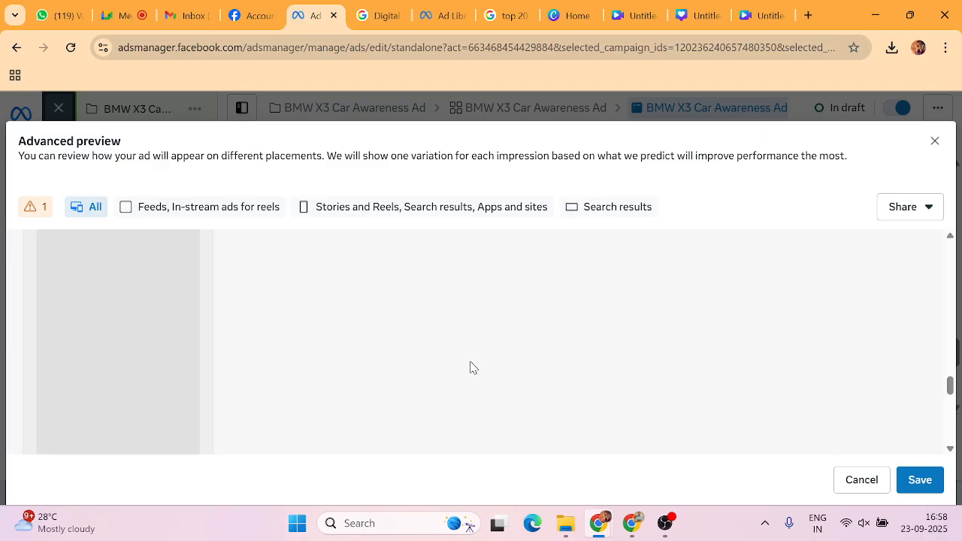
{"action": "scroll", "coordinate": [471, 367], "scroll_direction": "down", "scroll_amount": 4}
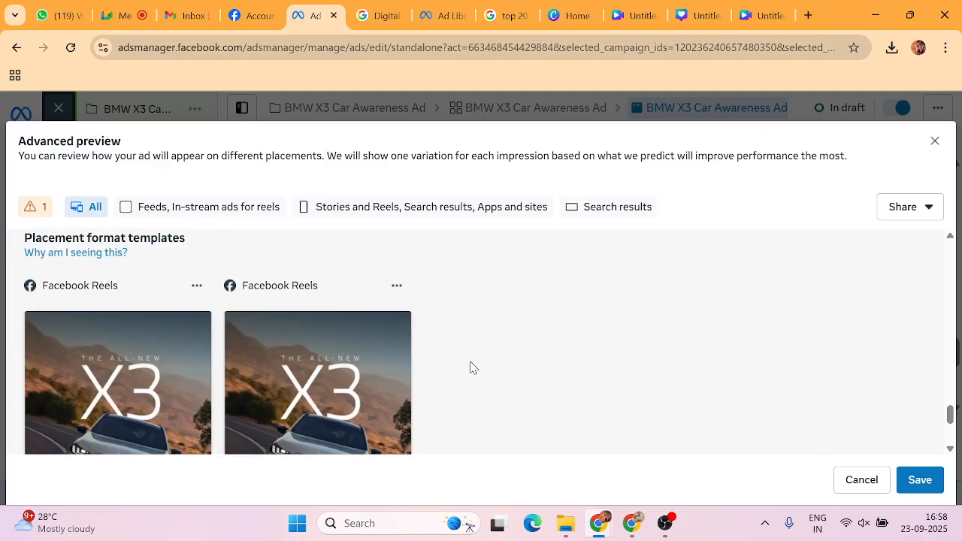
{"action": "scroll", "coordinate": [471, 367], "scroll_direction": "down", "scroll_amount": 5}
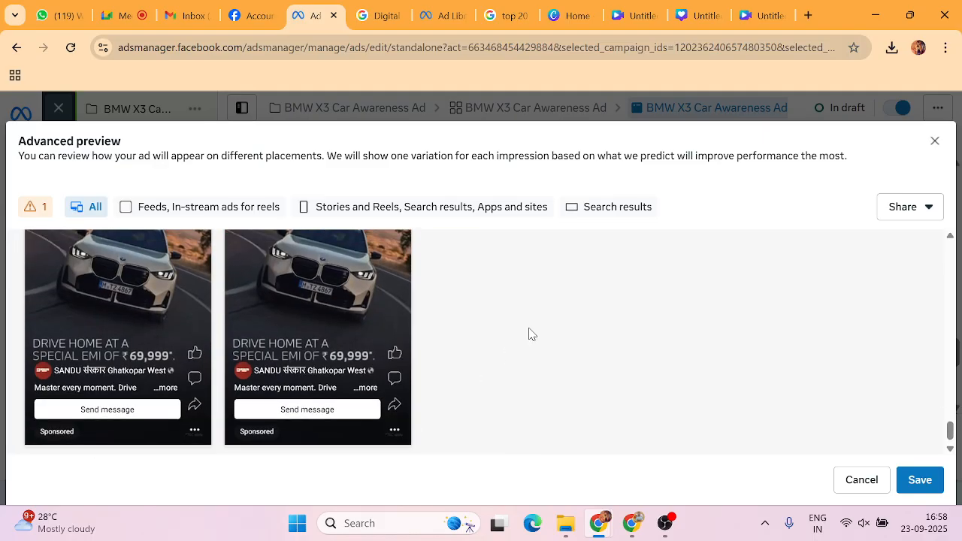
{"action": "scroll", "coordinate": [530, 334], "scroll_direction": "up", "scroll_amount": 8}
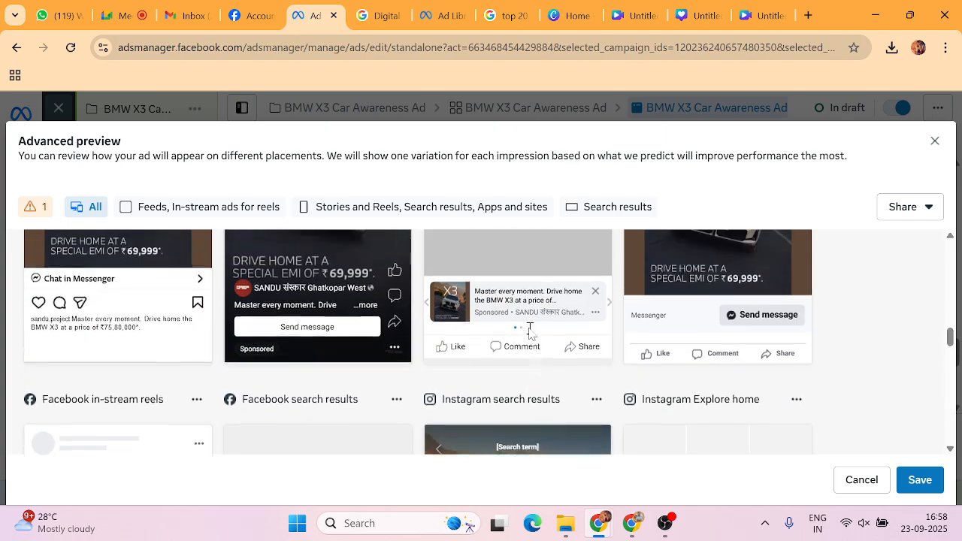
{"action": "scroll", "coordinate": [529, 330], "scroll_direction": "up", "scroll_amount": 10}
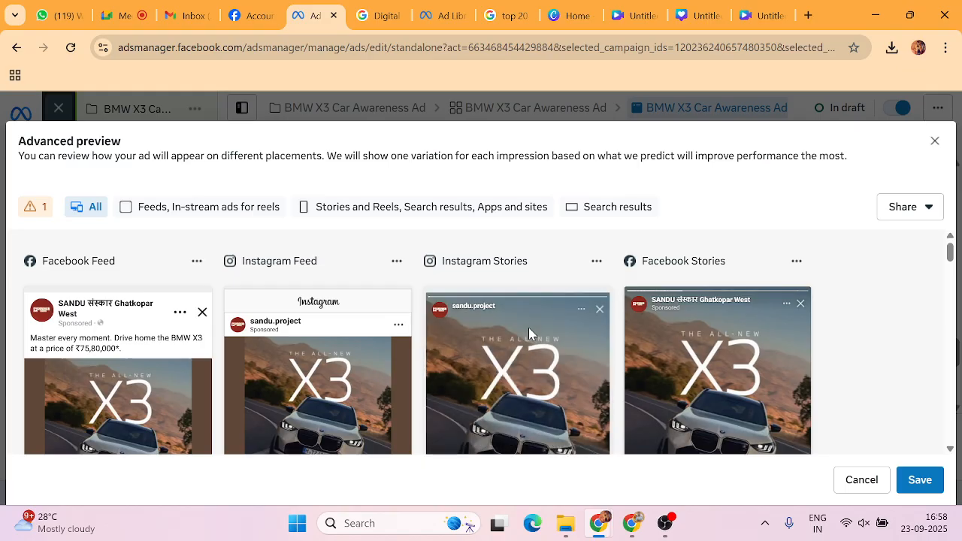
{"action": "left_click", "coordinate": [936, 140]}
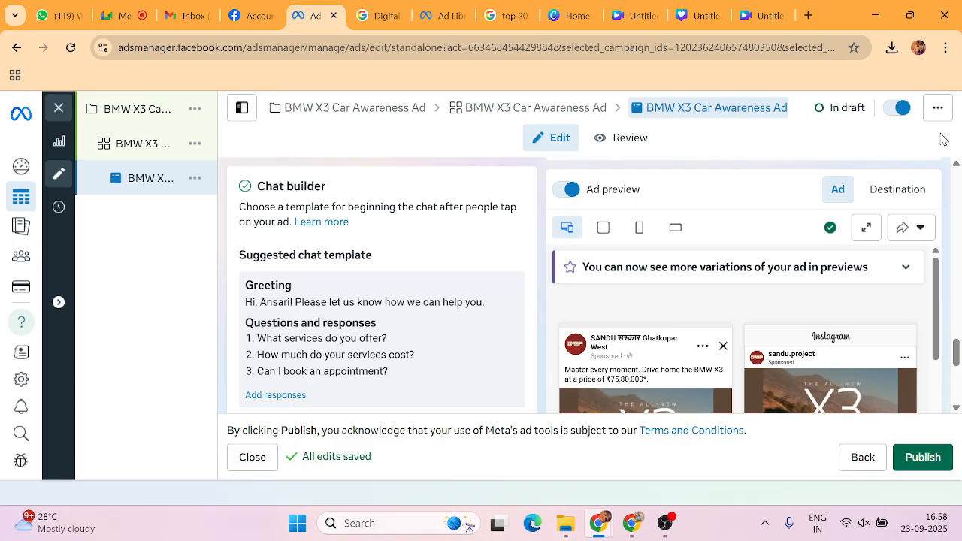
{"action": "scroll", "coordinate": [402, 293], "scroll_direction": "down", "scroll_amount": 2}
{"action": "scroll", "coordinate": [403, 297], "scroll_direction": "up", "scroll_amount": 10}
{"action": "scroll", "coordinate": [402, 296], "scroll_direction": "up", "scroll_amount": 5}
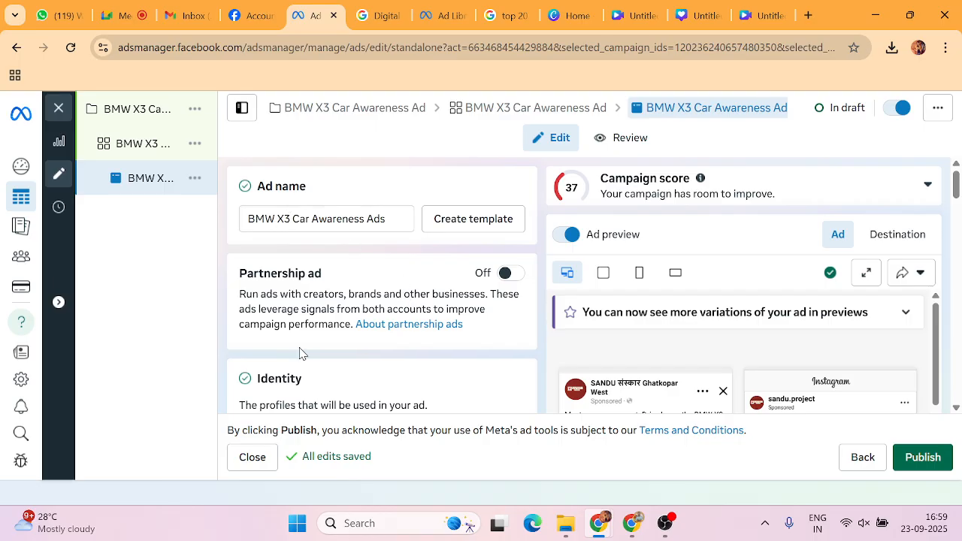
{"action": "scroll", "coordinate": [301, 330], "scroll_direction": "down", "scroll_amount": 5}
{"action": "scroll", "coordinate": [293, 301], "scroll_direction": "down", "scroll_amount": 5}
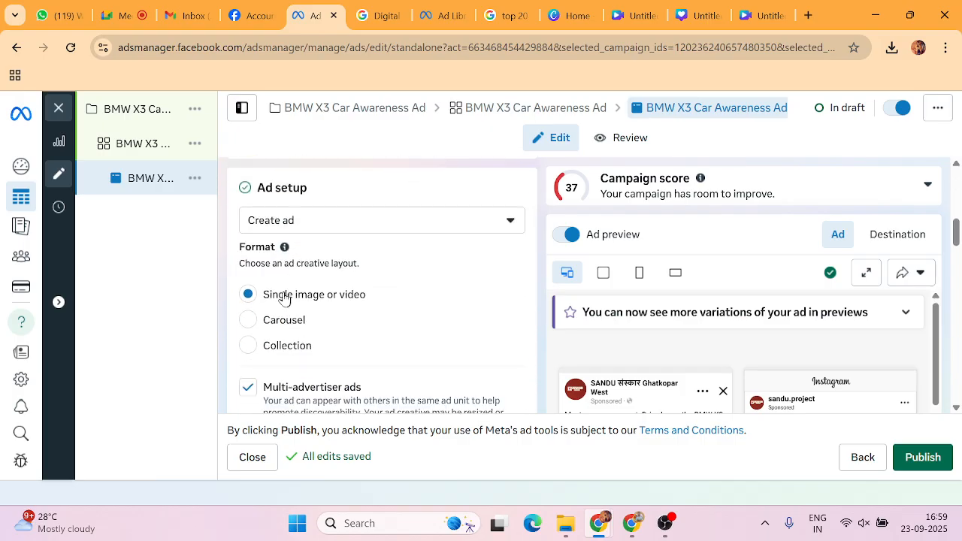
{"action": "scroll", "coordinate": [295, 275], "scroll_direction": "down", "scroll_amount": 5}
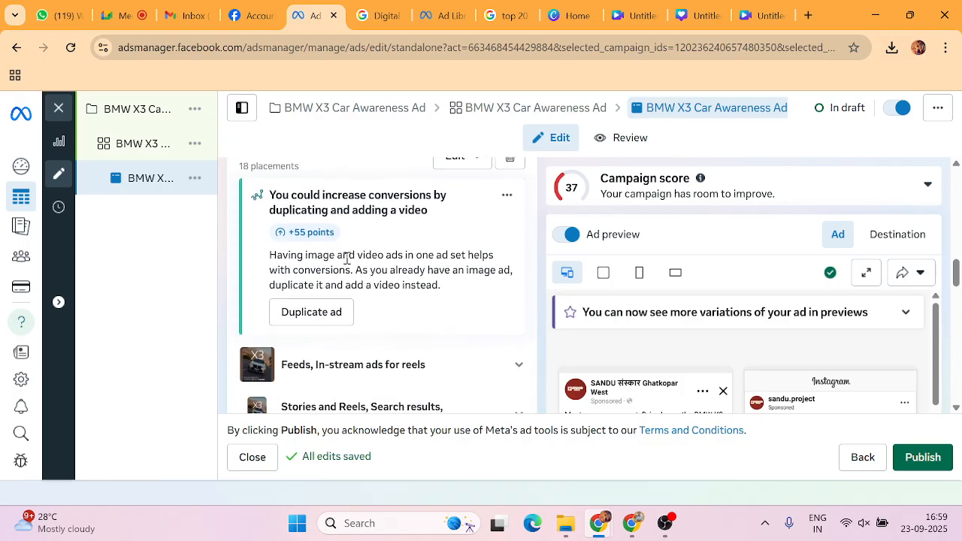
{"action": "scroll", "coordinate": [323, 338], "scroll_direction": "down", "scroll_amount": 2}
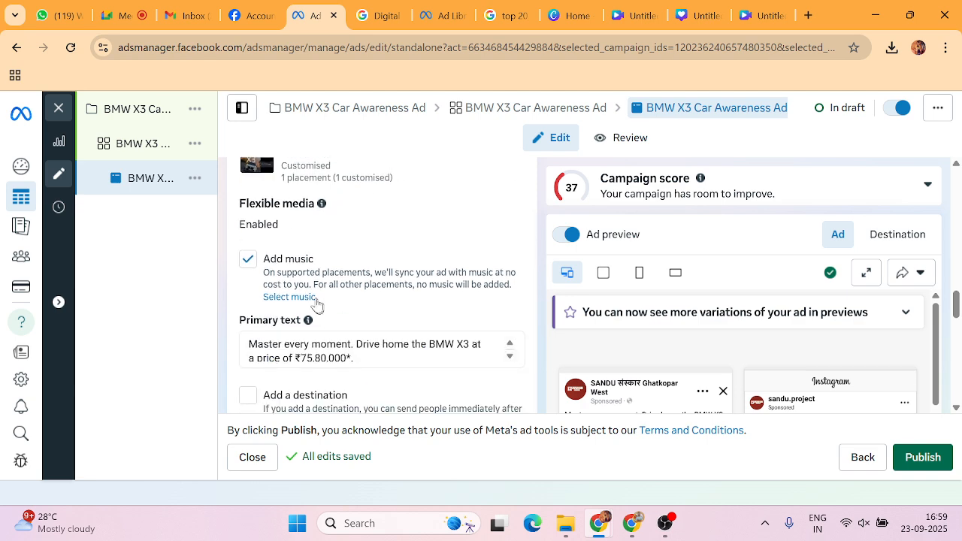
{"action": "left_click", "coordinate": [354, 281]}
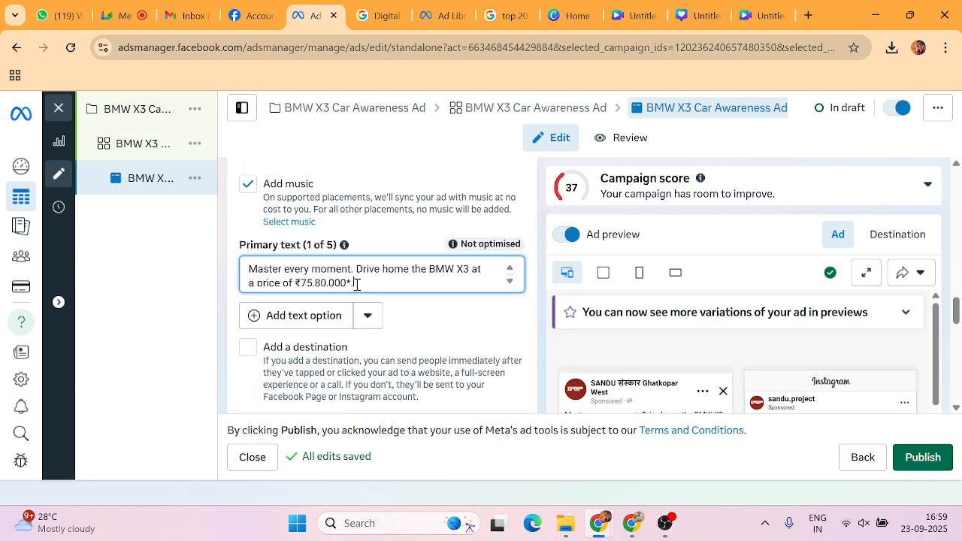
{"action": "left_click_drag", "start_coordinate": [354, 281], "coordinate": [237, 269]}
{"action": "left_click", "coordinate": [229, 272]}
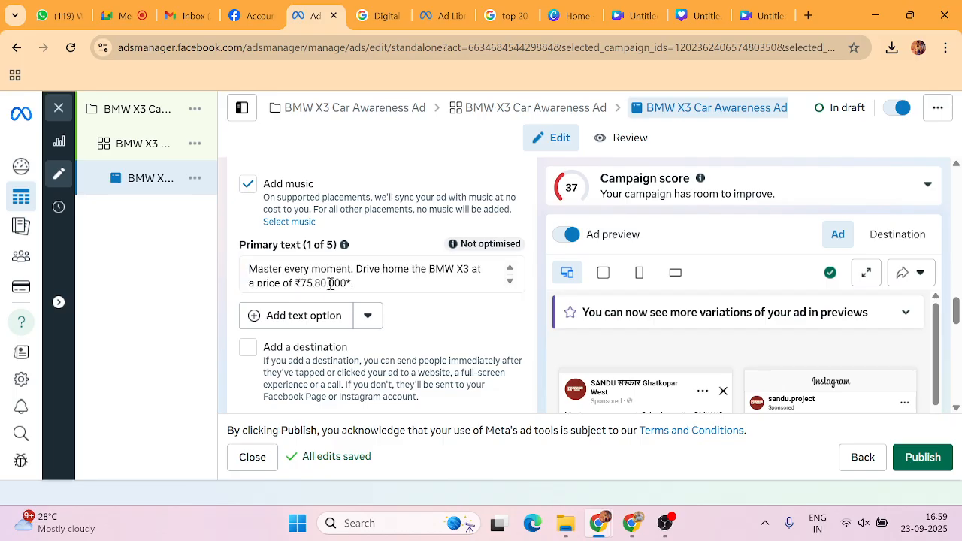
{"action": "left_click", "coordinate": [360, 281]}
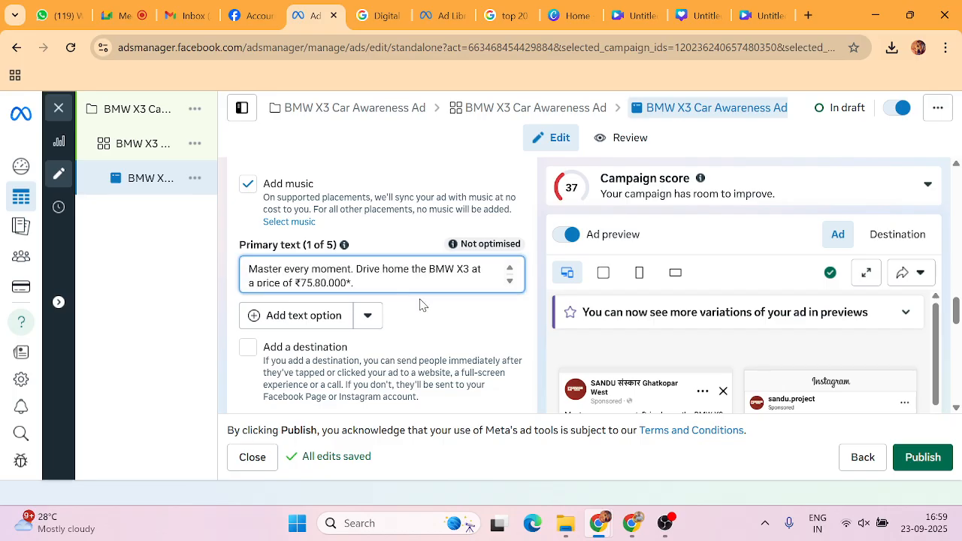
{"action": "scroll", "coordinate": [421, 304], "scroll_direction": "down", "scroll_amount": 5}
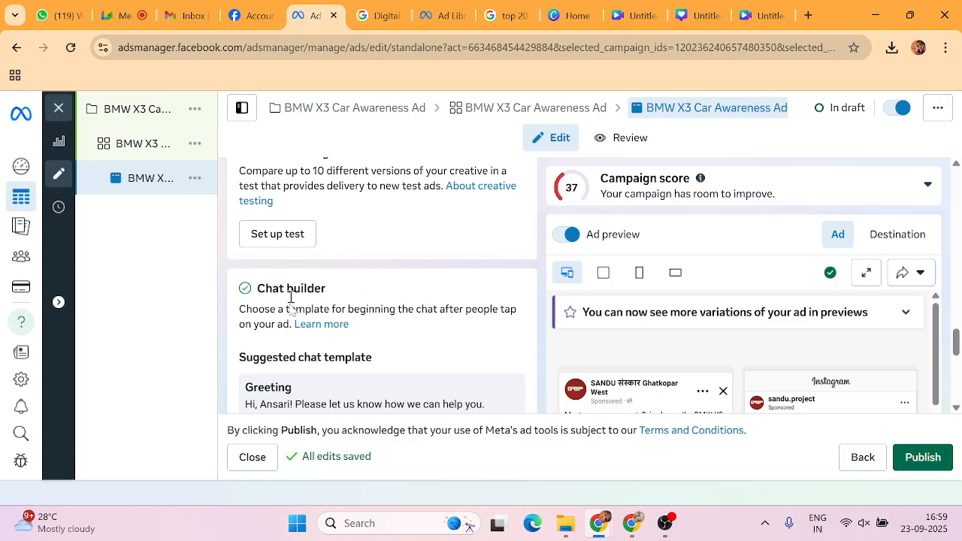
{"action": "scroll", "coordinate": [291, 297], "scroll_direction": "down", "scroll_amount": 2}
{"action": "scroll", "coordinate": [367, 284], "scroll_direction": "down", "scroll_amount": 1}
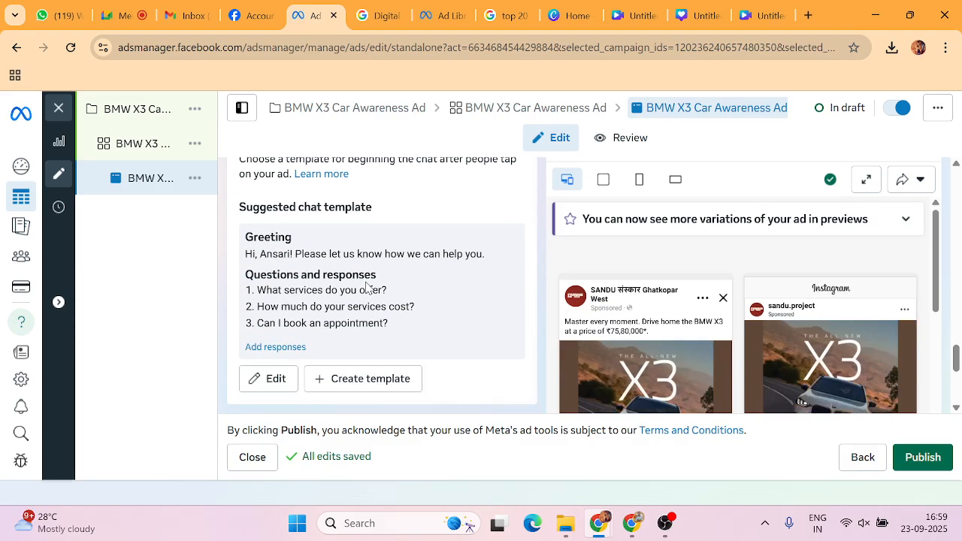
{"action": "scroll", "coordinate": [367, 286], "scroll_direction": "down", "scroll_amount": 2}
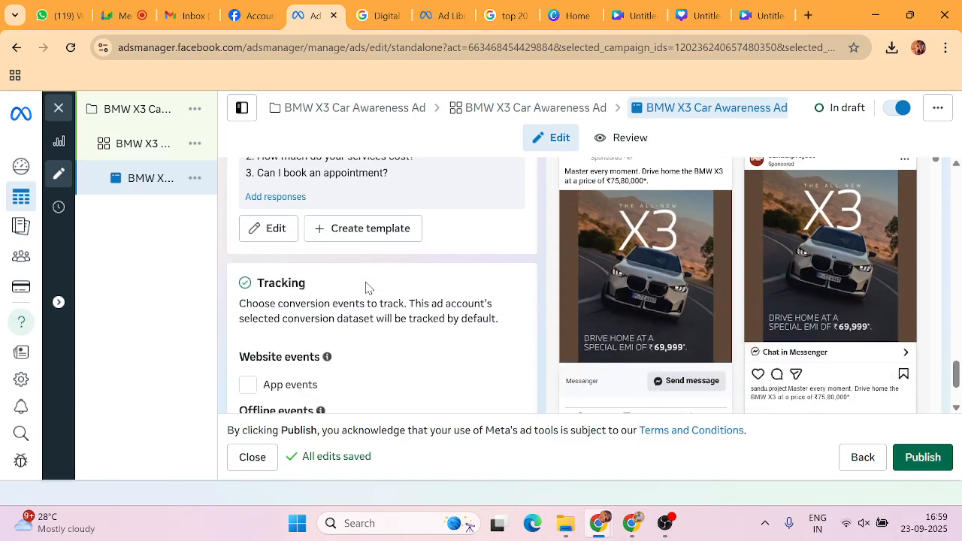
{"action": "scroll", "coordinate": [366, 287], "scroll_direction": "down", "scroll_amount": 2}
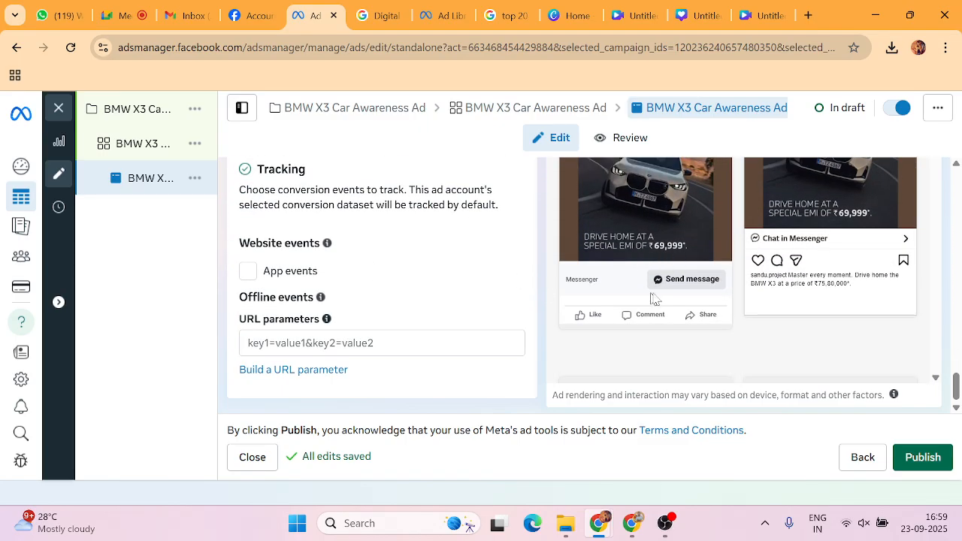
{"action": "scroll", "coordinate": [444, 288], "scroll_direction": "up", "scroll_amount": 3}
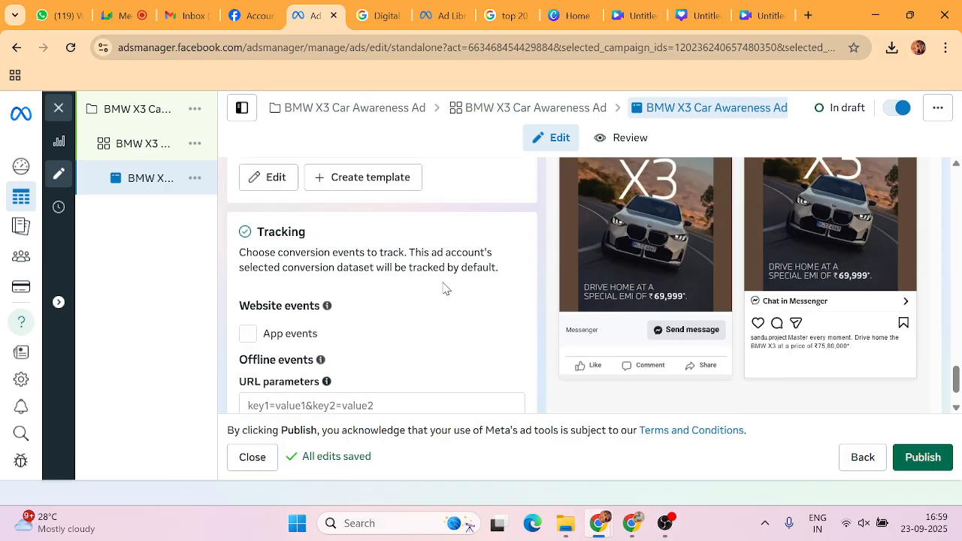
{"action": "scroll", "coordinate": [444, 288], "scroll_direction": "up", "scroll_amount": 4}
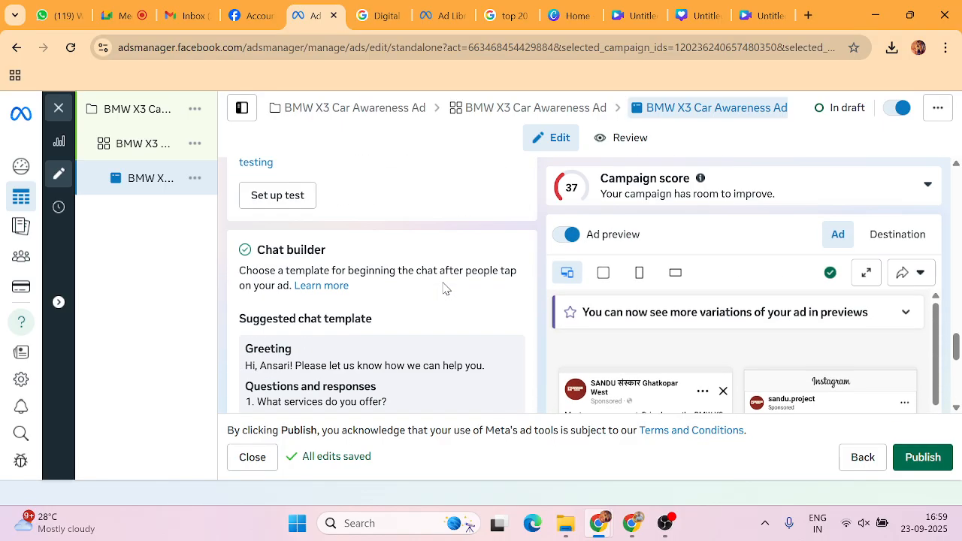
{"action": "scroll", "coordinate": [444, 288], "scroll_direction": "up", "scroll_amount": 2}
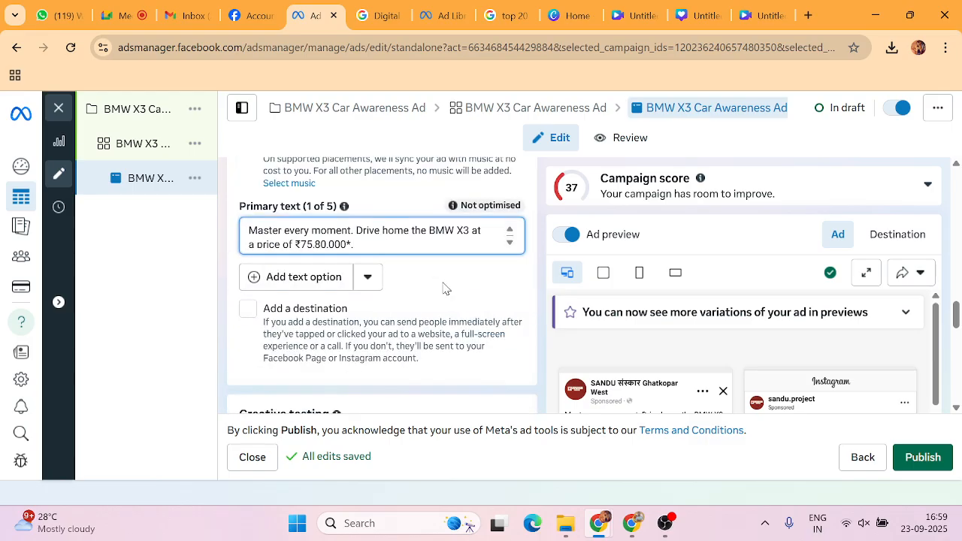
{"action": "scroll", "coordinate": [444, 288], "scroll_direction": "up", "scroll_amount": 2}
{"action": "scroll", "coordinate": [444, 288], "scroll_direction": "up", "scroll_amount": 4}
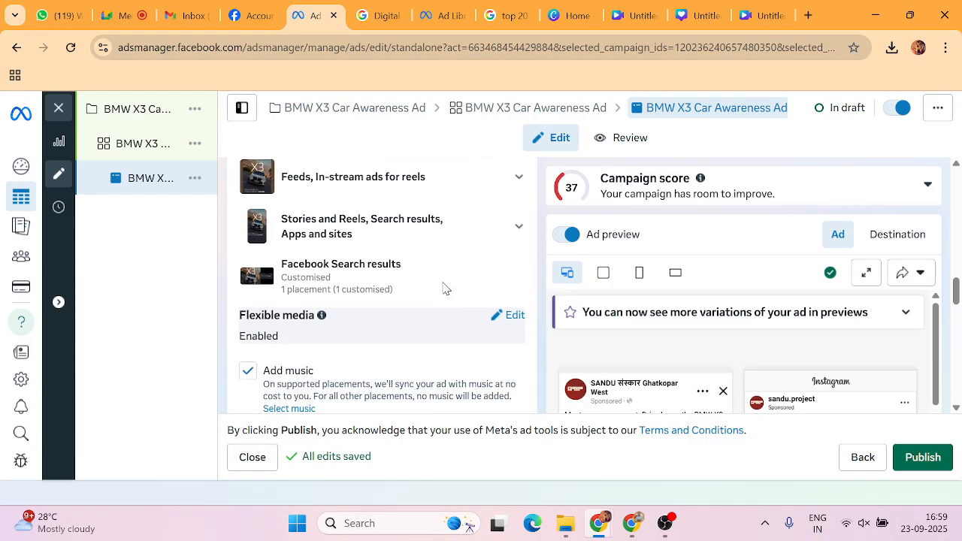
{"action": "scroll", "coordinate": [444, 289], "scroll_direction": "down", "scroll_amount": 3}
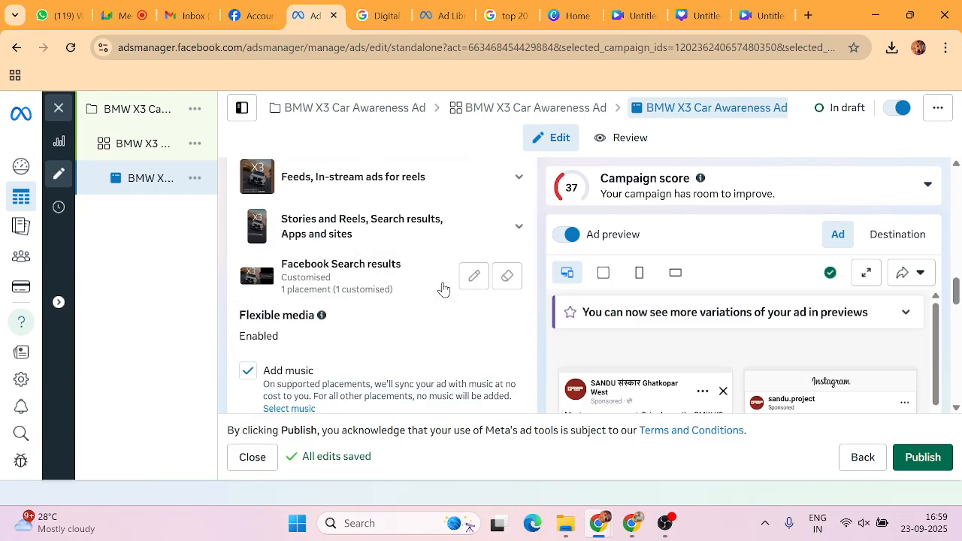
{"action": "scroll", "coordinate": [393, 313], "scroll_direction": "down", "scroll_amount": 2}
{"action": "left_click", "coordinate": [393, 308]}
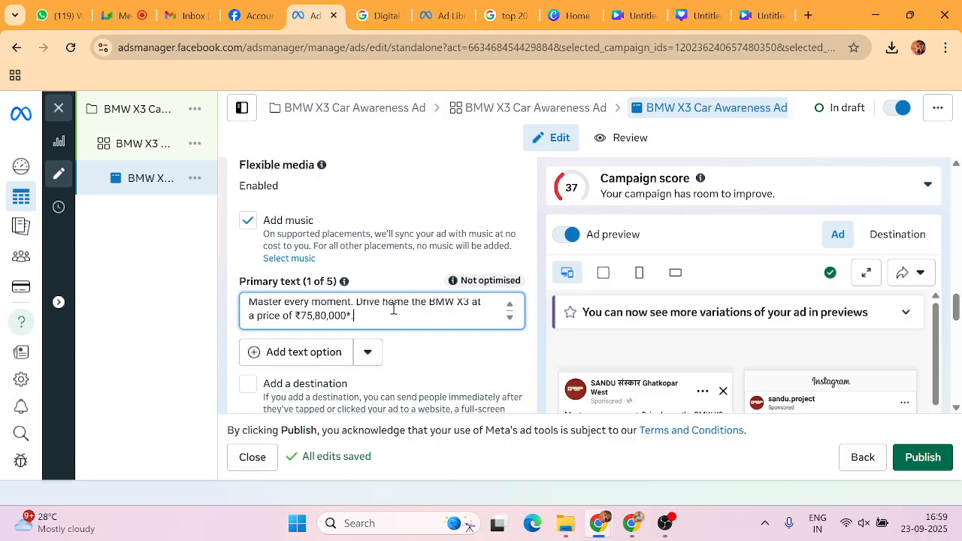
{"action": "scroll", "coordinate": [425, 314], "scroll_direction": "down", "scroll_amount": 5}
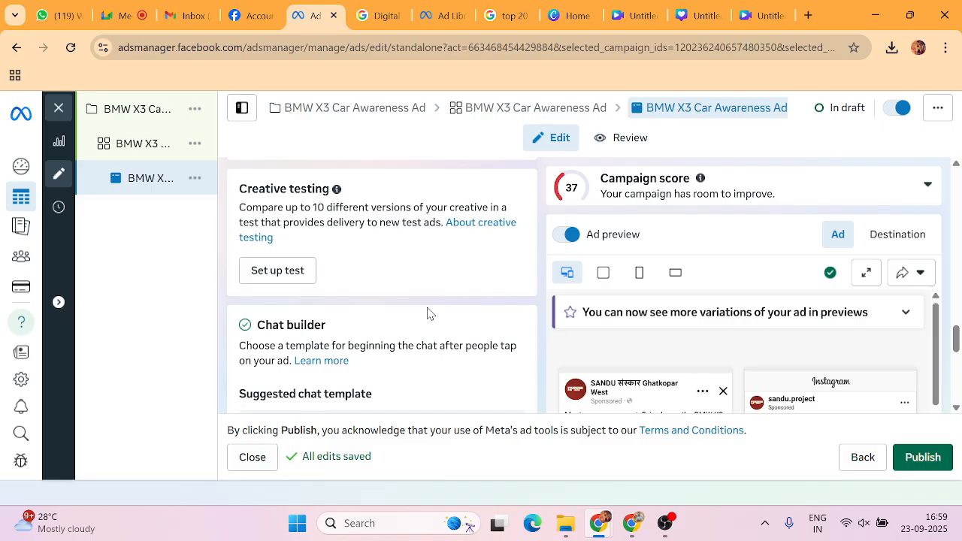
{"action": "scroll", "coordinate": [428, 314], "scroll_direction": "down", "scroll_amount": 4}
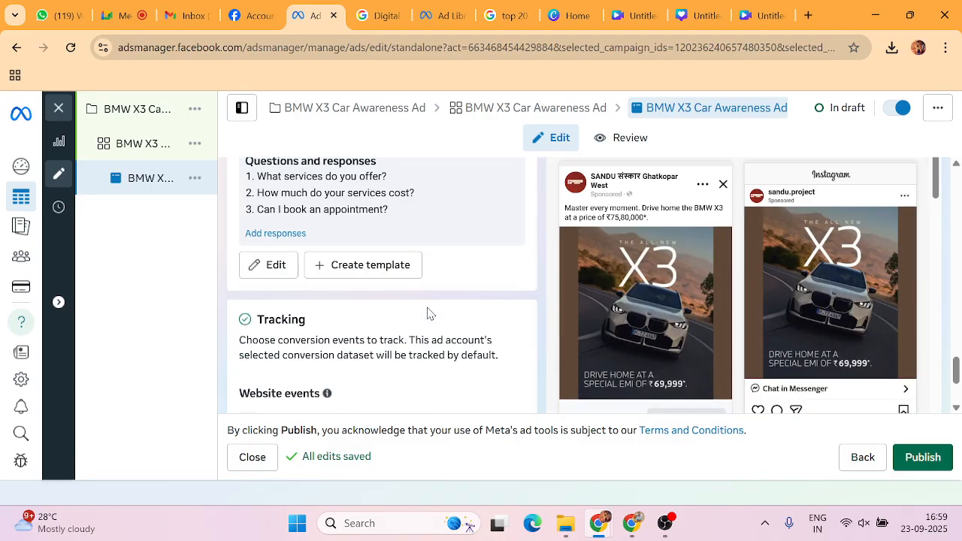
{"action": "scroll", "coordinate": [429, 314], "scroll_direction": "down", "scroll_amount": 3}
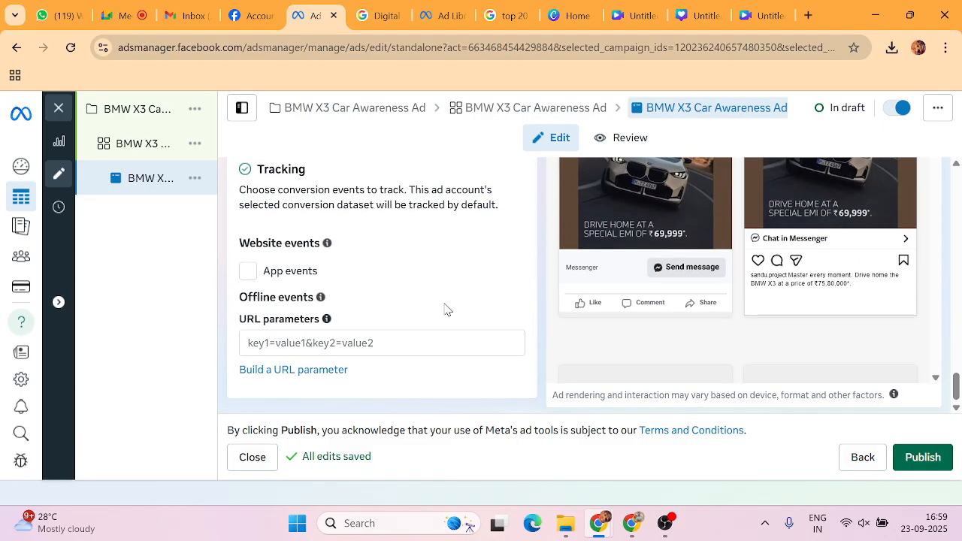
{"action": "scroll", "coordinate": [445, 309], "scroll_direction": "up", "scroll_amount": 7}
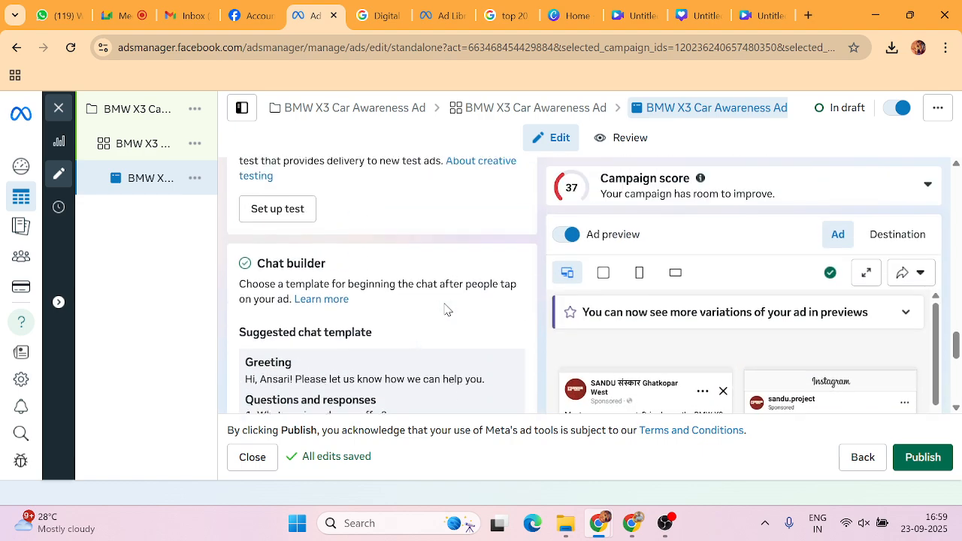
{"action": "scroll", "coordinate": [445, 306], "scroll_direction": "up", "scroll_amount": 8}
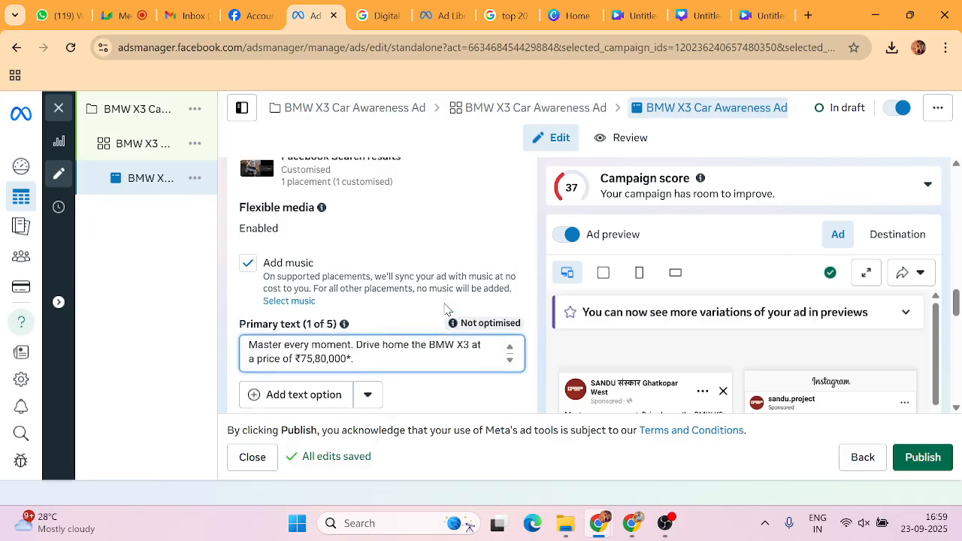
{"action": "scroll", "coordinate": [445, 310], "scroll_direction": "up", "scroll_amount": 2}
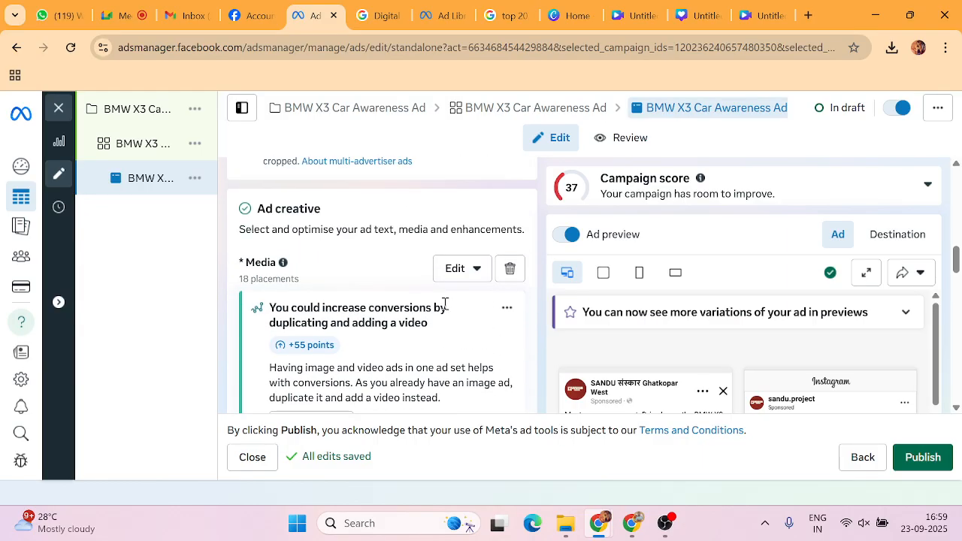
{"action": "left_click", "coordinate": [477, 270]}
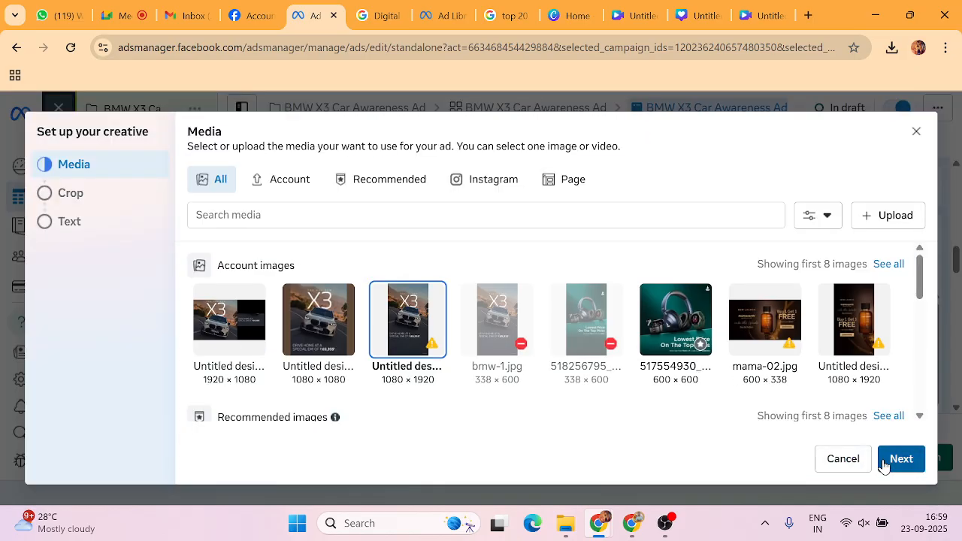
{"action": "left_click", "coordinate": [896, 460]}
{"action": "left_click", "coordinate": [896, 460]}
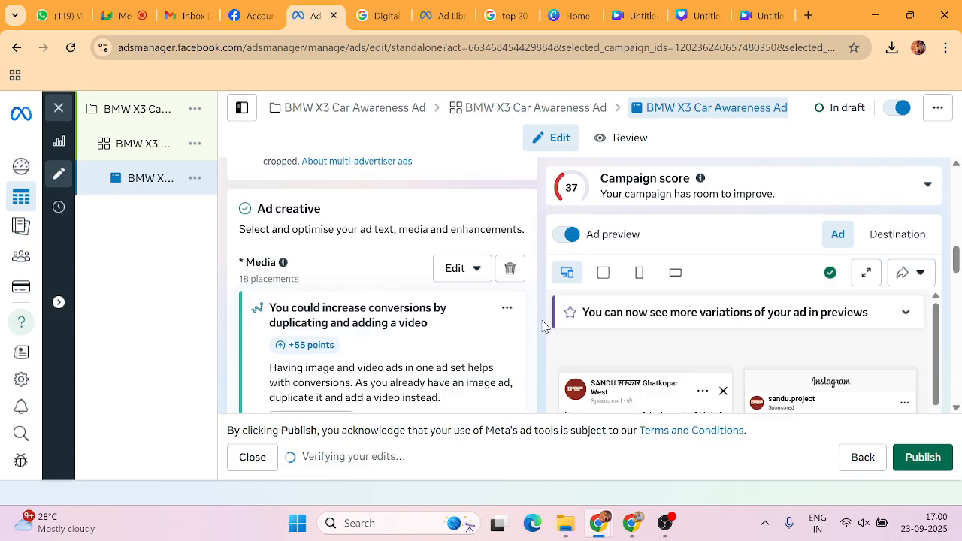
{"action": "scroll", "coordinate": [543, 325], "scroll_direction": "up", "scroll_amount": 1}
{"action": "scroll", "coordinate": [543, 324], "scroll_direction": "up", "scroll_amount": 2}
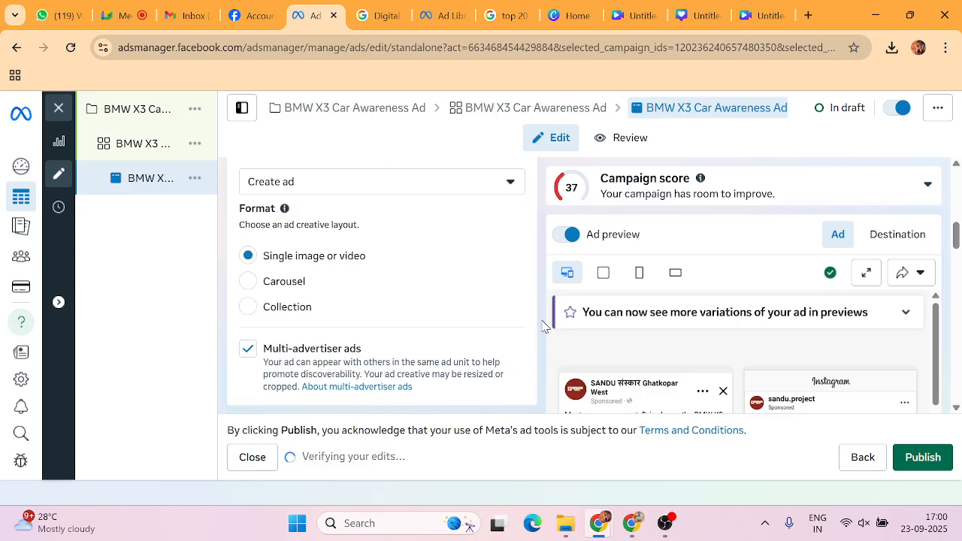
{"action": "scroll", "coordinate": [543, 325], "scroll_direction": "down", "scroll_amount": 6}
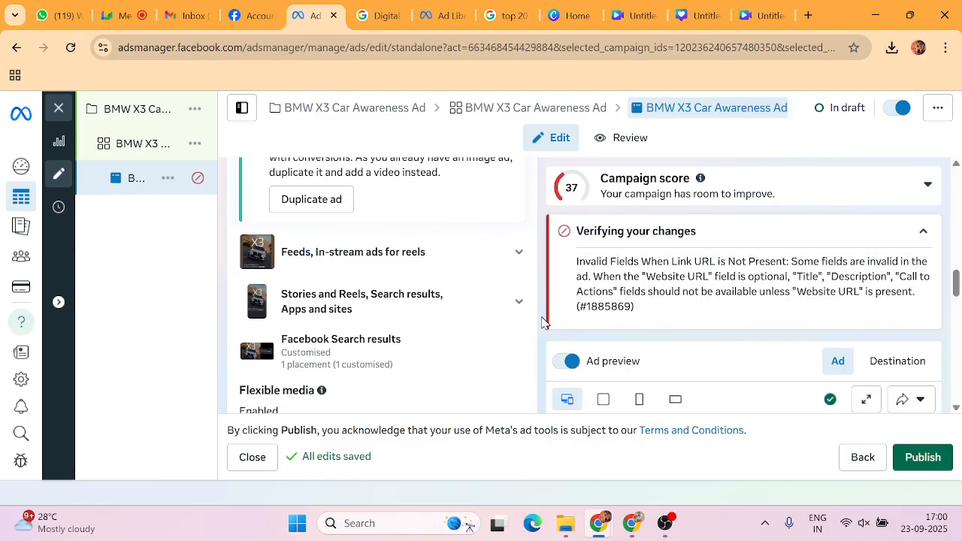
{"action": "scroll", "coordinate": [539, 319], "scroll_direction": "down", "scroll_amount": 5}
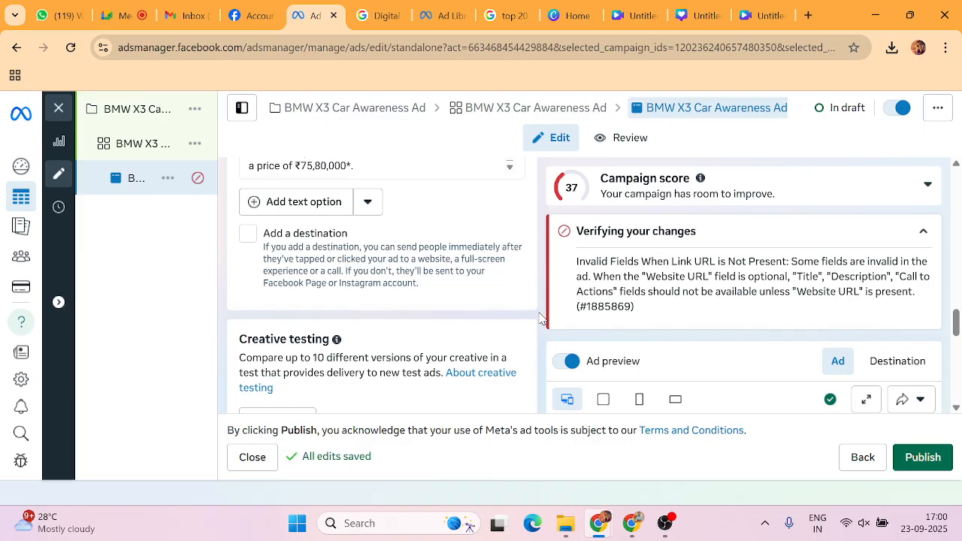
{"action": "scroll", "coordinate": [376, 300], "scroll_direction": "up", "scroll_amount": 10}
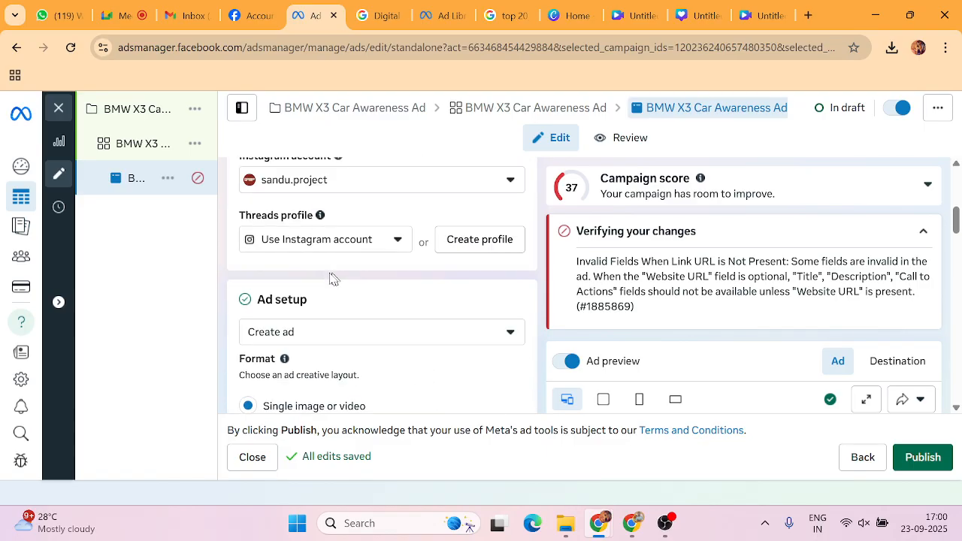
{"action": "scroll", "coordinate": [331, 278], "scroll_direction": "up", "scroll_amount": 2}
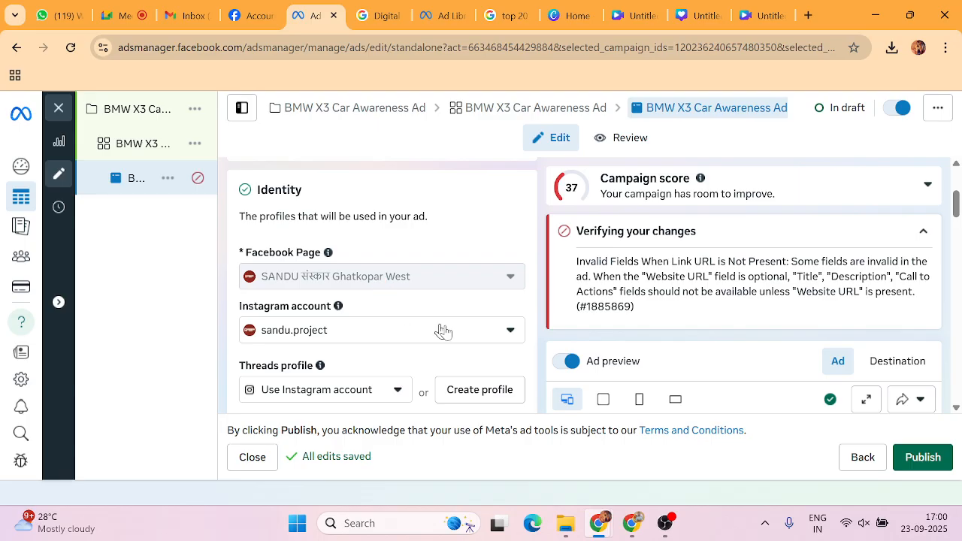
{"action": "scroll", "coordinate": [549, 339], "scroll_direction": "down", "scroll_amount": 5}
{"action": "scroll", "coordinate": [580, 301], "scroll_direction": "down", "scroll_amount": 12}
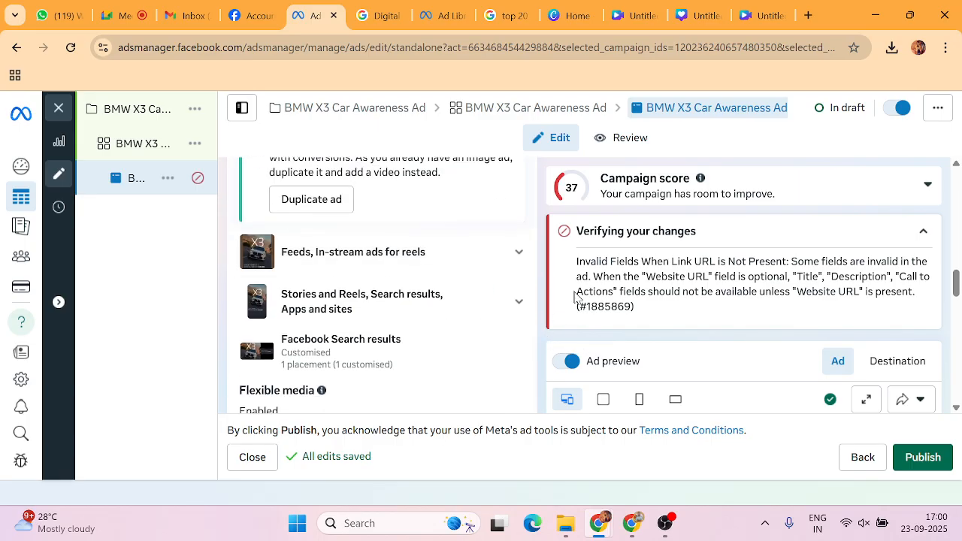
{"action": "scroll", "coordinate": [647, 293], "scroll_direction": "down", "scroll_amount": 2}
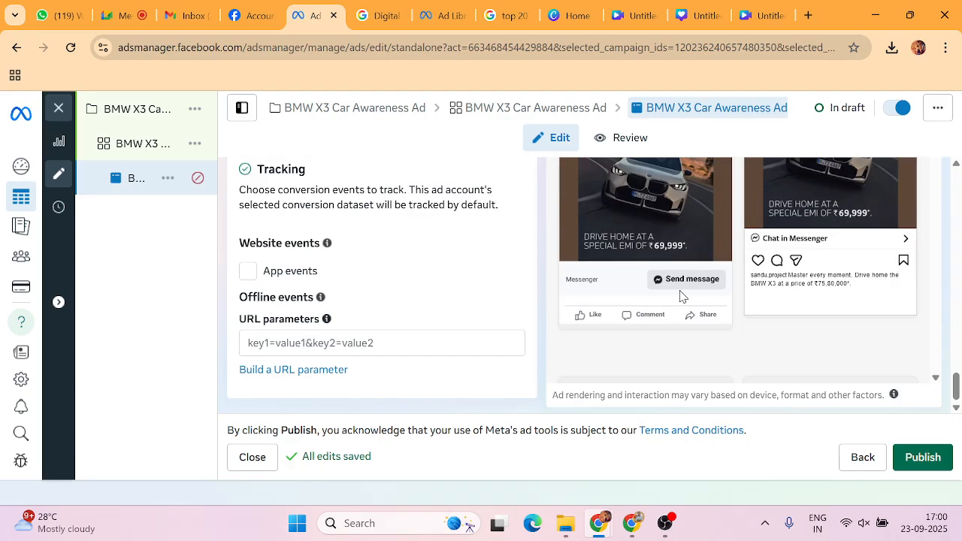
{"action": "scroll", "coordinate": [690, 299], "scroll_direction": "down", "scroll_amount": 1}
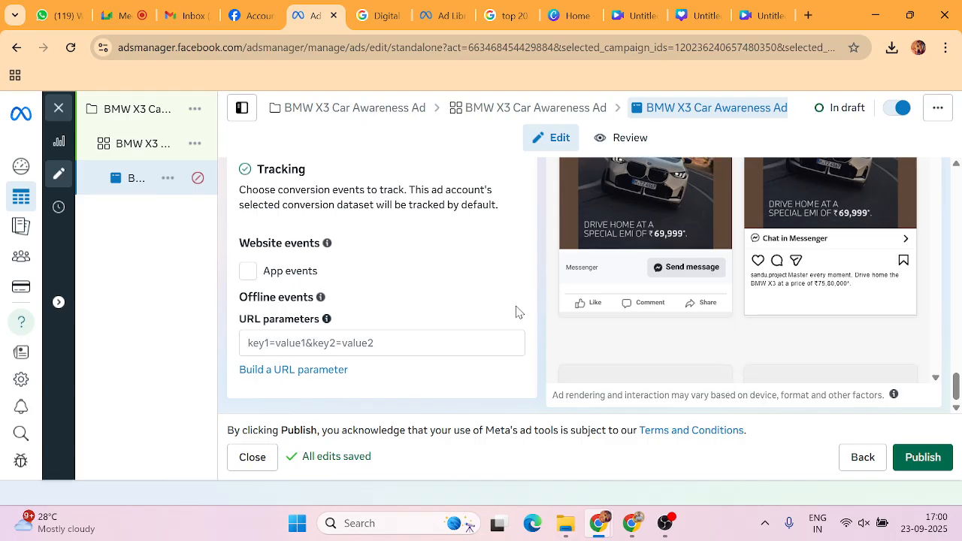
{"action": "mouse_move", "coordinate": [178, 251]}
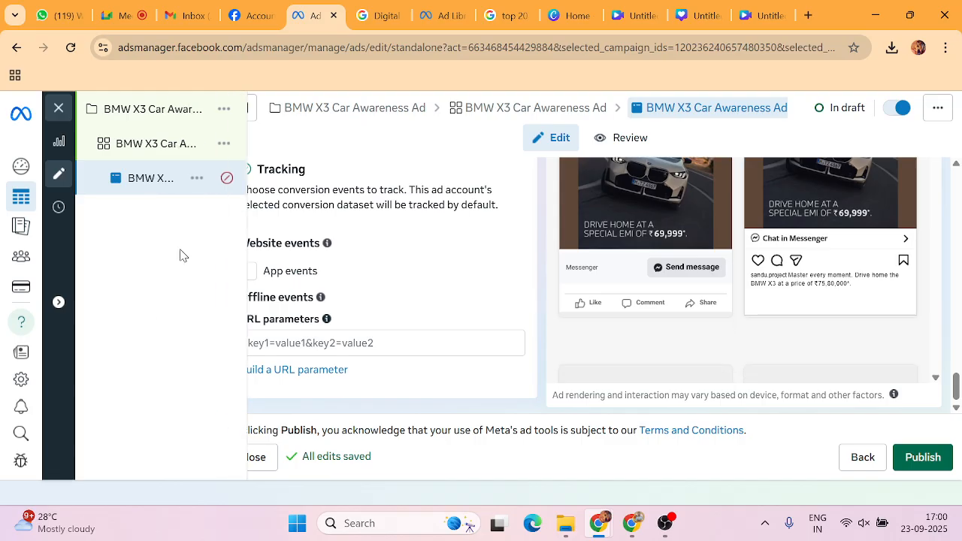
Duplicate the X3 ad into the existing campaign and BMW X3 Car Awareness Adset.
{"action": "left_click", "coordinate": [199, 181]}
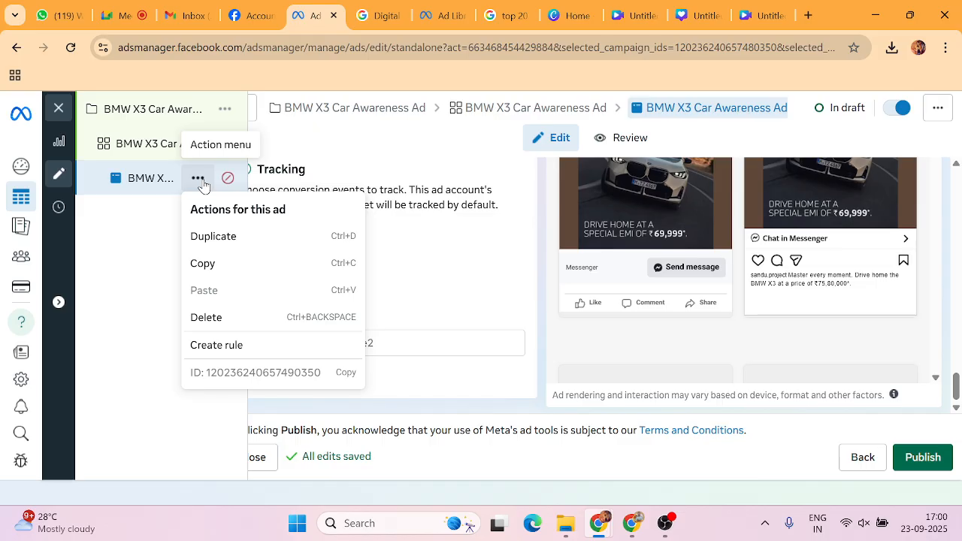
{"action": "left_click", "coordinate": [210, 237]}
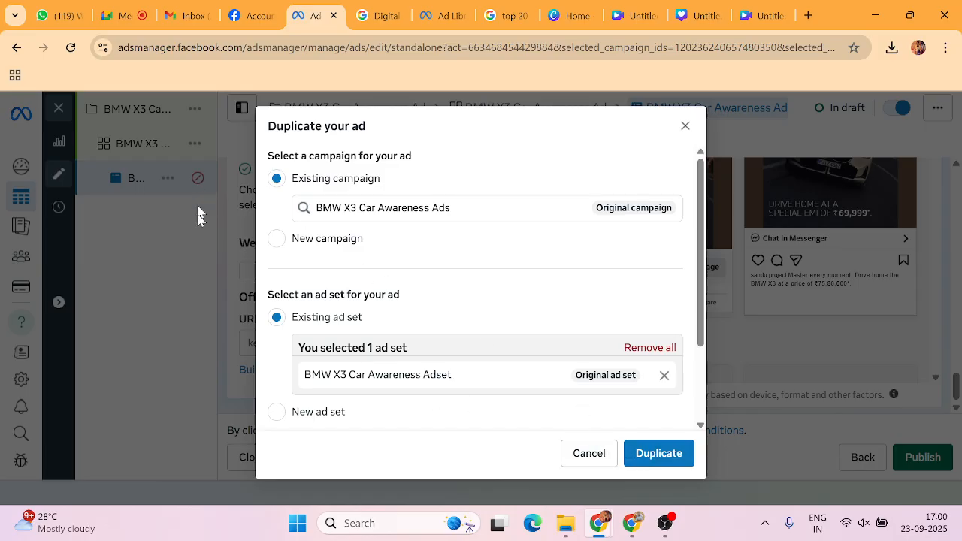
{"action": "left_click", "coordinate": [657, 454]}
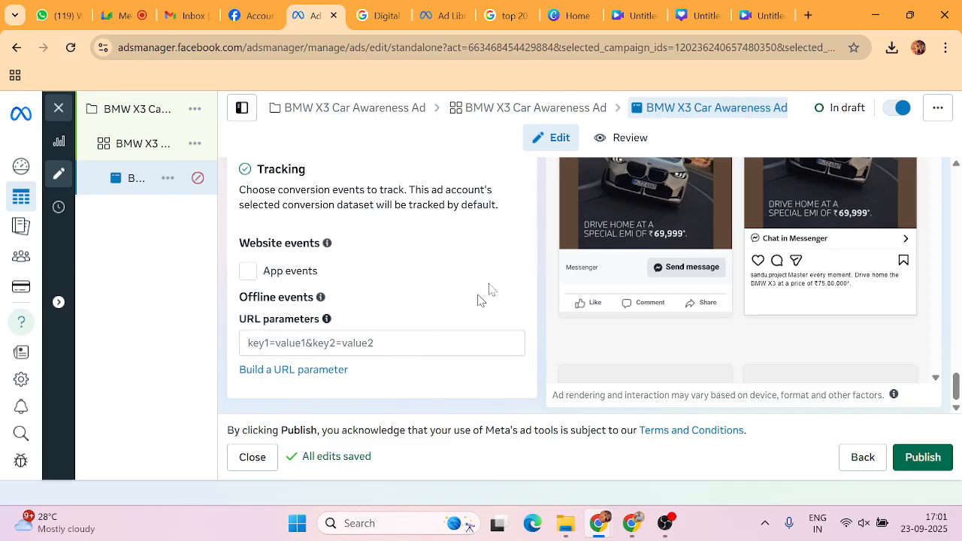
{"action": "scroll", "coordinate": [410, 282], "scroll_direction": "up", "scroll_amount": 2}
{"action": "scroll", "coordinate": [409, 282], "scroll_direction": "up", "scroll_amount": 5}
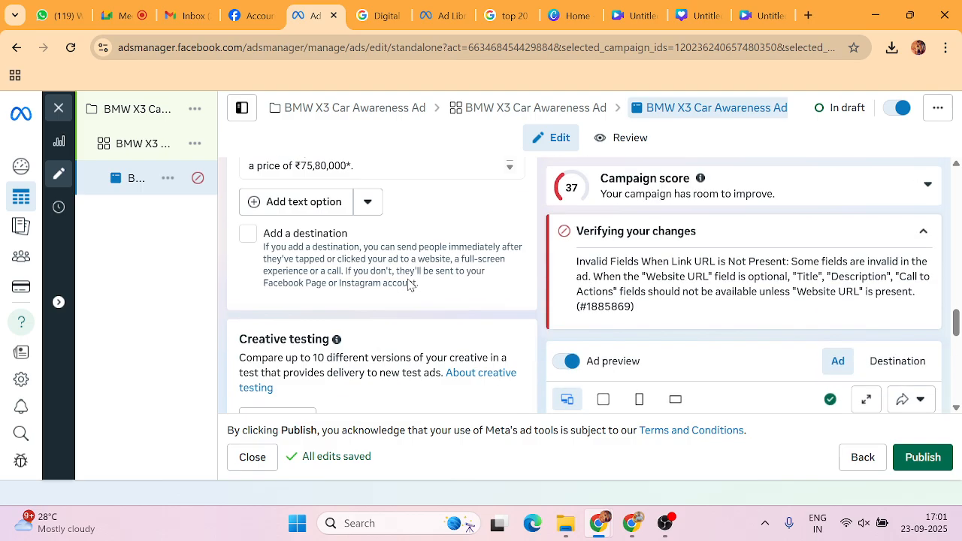
Set the ad set's Facebook Page to Purvankara Palm Vista under Palm Vista.
{"action": "left_click", "coordinate": [151, 145]}
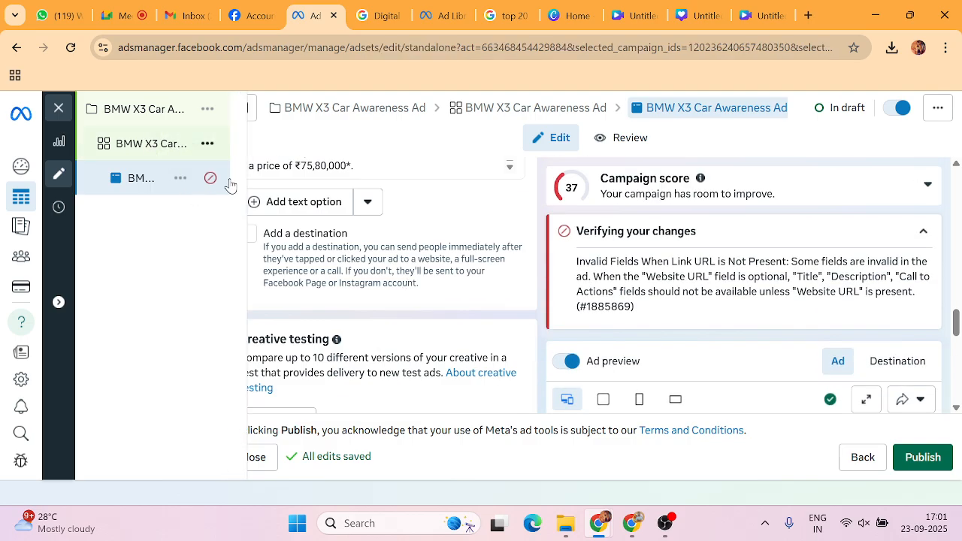
{"action": "scroll", "coordinate": [378, 323], "scroll_direction": "down", "scroll_amount": 3}
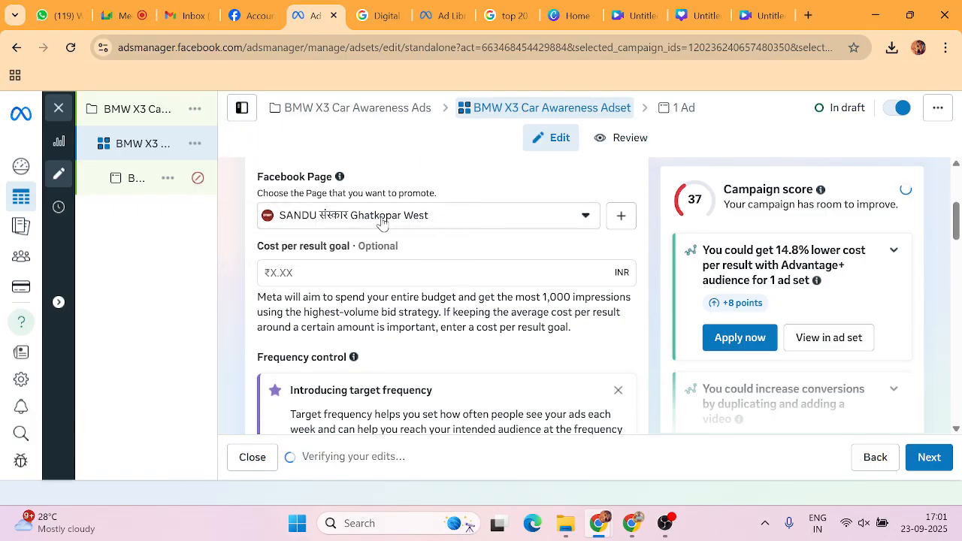
{"action": "left_click", "coordinate": [589, 216]}
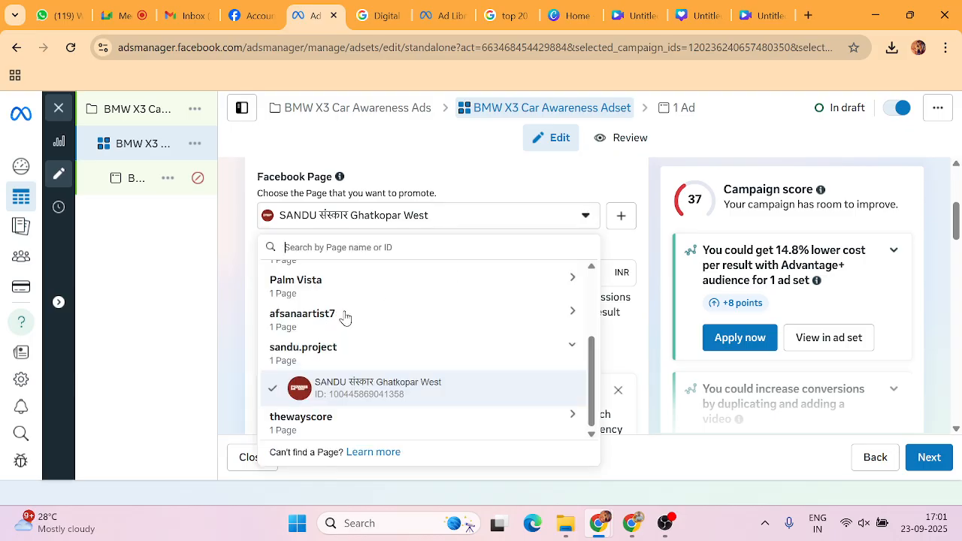
{"action": "scroll", "coordinate": [344, 316], "scroll_direction": "up", "scroll_amount": 2}
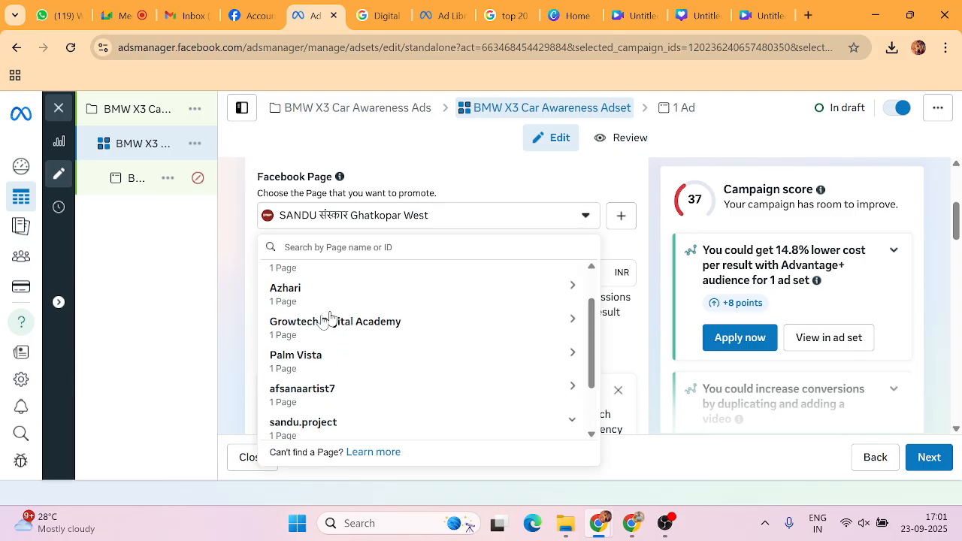
{"action": "left_click", "coordinate": [571, 360]}
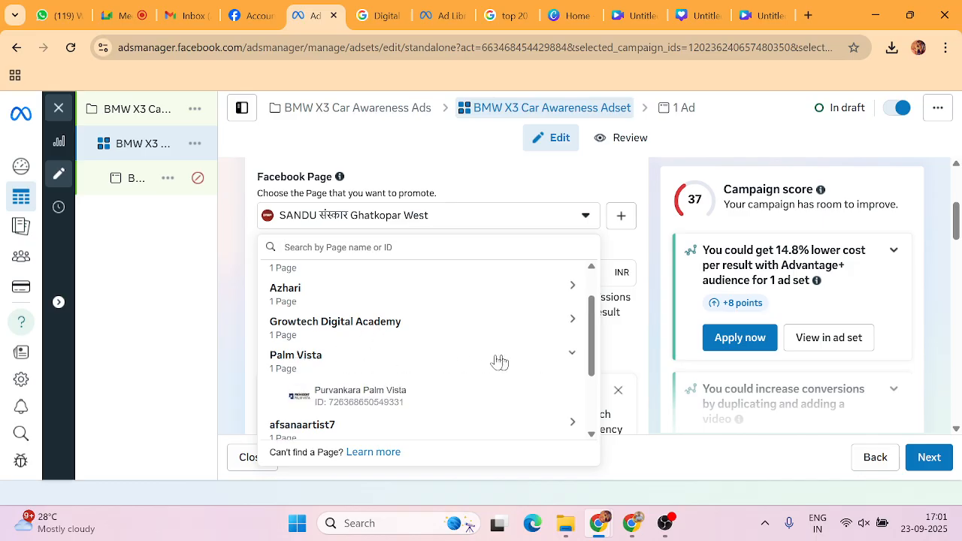
{"action": "left_click", "coordinate": [376, 391]}
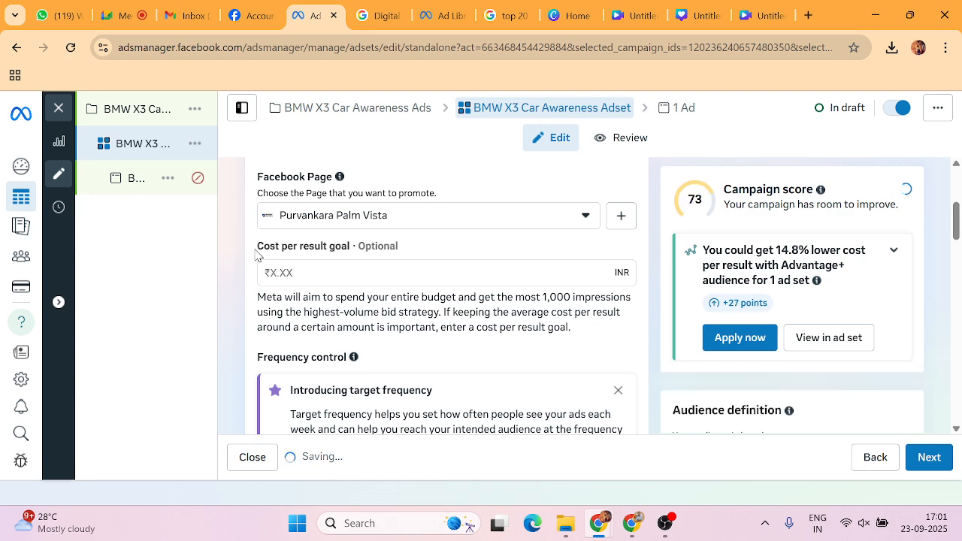
{"action": "mouse_move", "coordinate": [155, 180]}
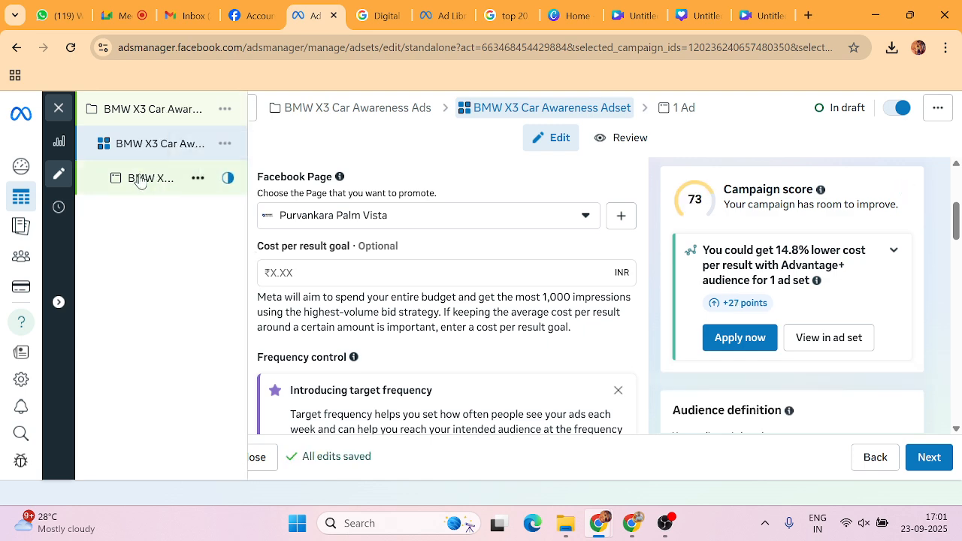
{"action": "left_click", "coordinate": [139, 181]}
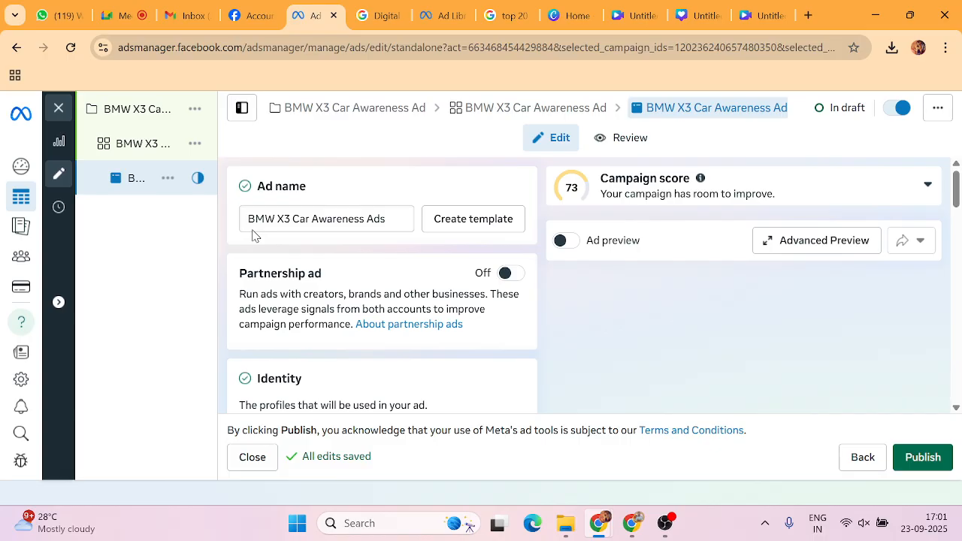
{"action": "scroll", "coordinate": [315, 240], "scroll_direction": "down", "scroll_amount": 2}
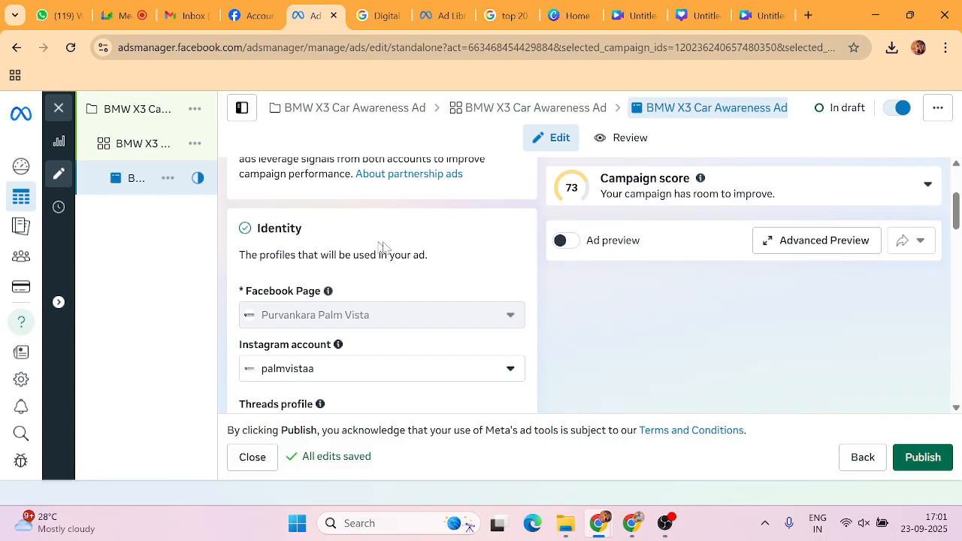
{"action": "scroll", "coordinate": [540, 248], "scroll_direction": "down", "scroll_amount": 2}
{"action": "scroll", "coordinate": [544, 226], "scroll_direction": "down", "scroll_amount": 1}
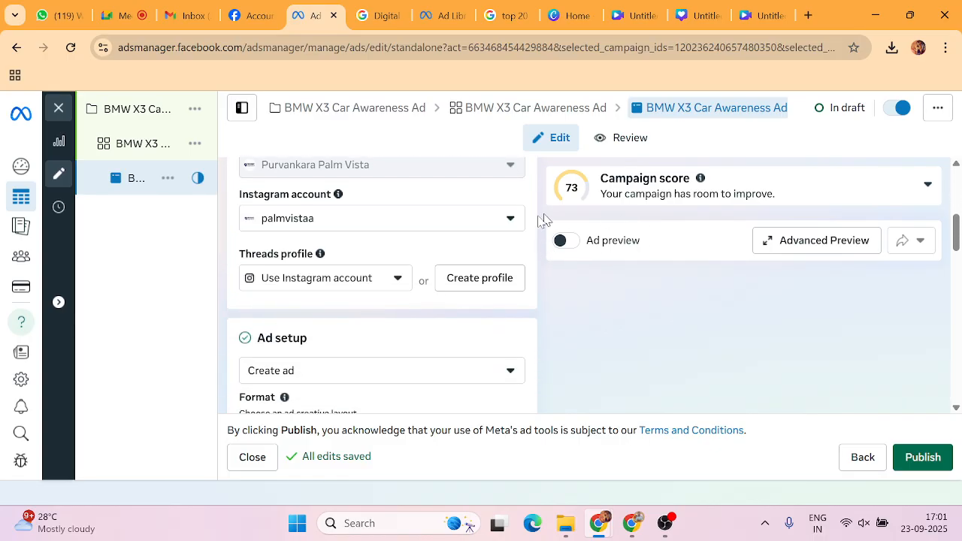
{"action": "scroll", "coordinate": [548, 284], "scroll_direction": "up", "scroll_amount": 2}
{"action": "scroll", "coordinate": [285, 343], "scroll_direction": "up", "scroll_amount": 1}
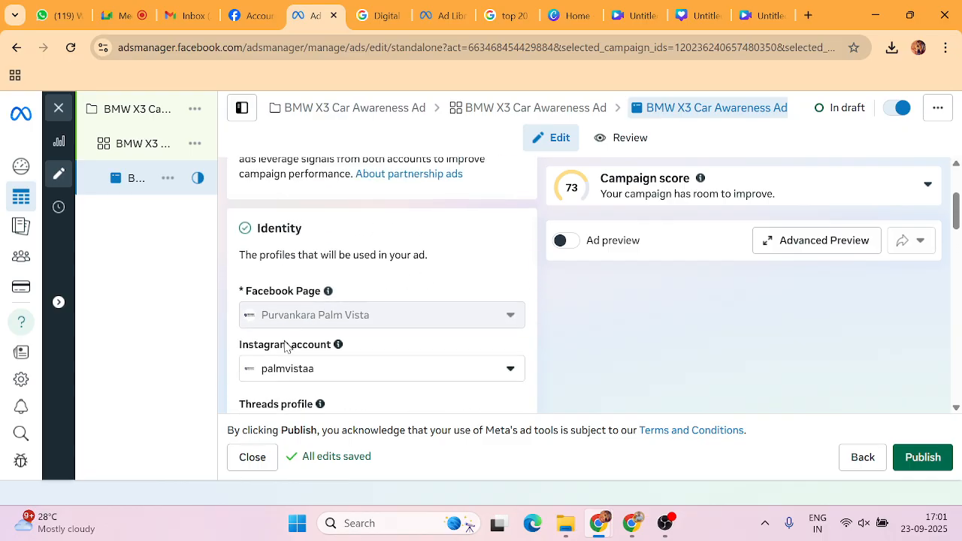
{"action": "scroll", "coordinate": [301, 311], "scroll_direction": "down", "scroll_amount": 2}
{"action": "scroll", "coordinate": [362, 289], "scroll_direction": "down", "scroll_amount": 8}
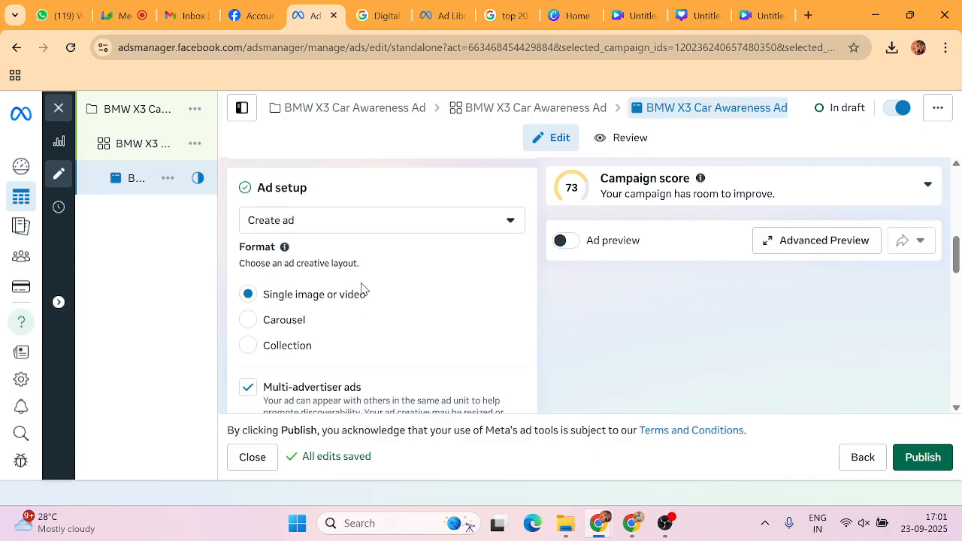
{"action": "scroll", "coordinate": [362, 288], "scroll_direction": "up", "scroll_amount": 3}
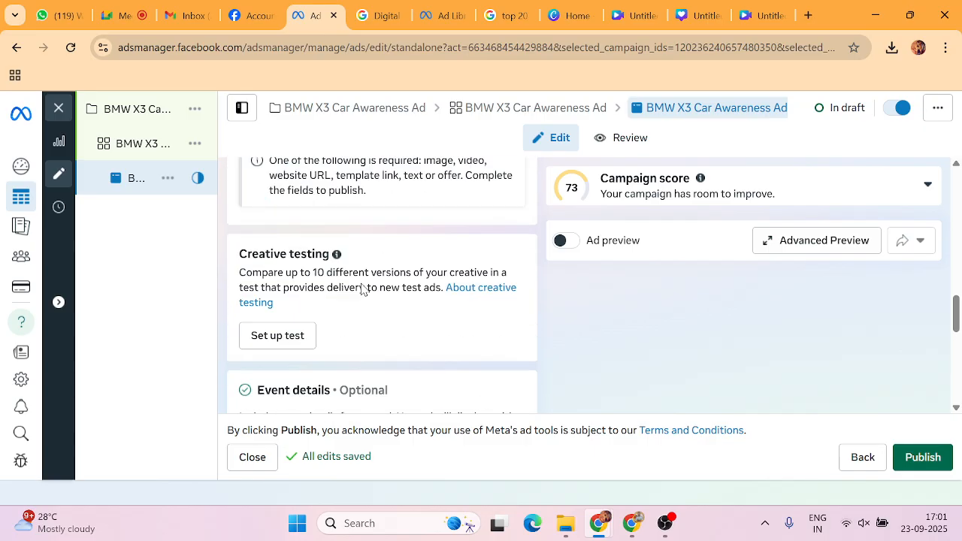
{"action": "left_click", "coordinate": [331, 308]}
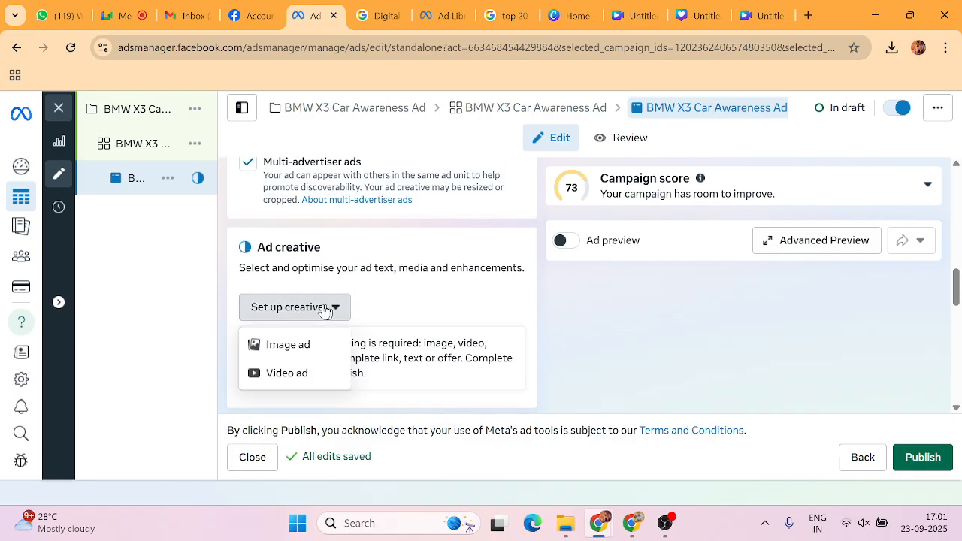
{"action": "left_click", "coordinate": [274, 345]}
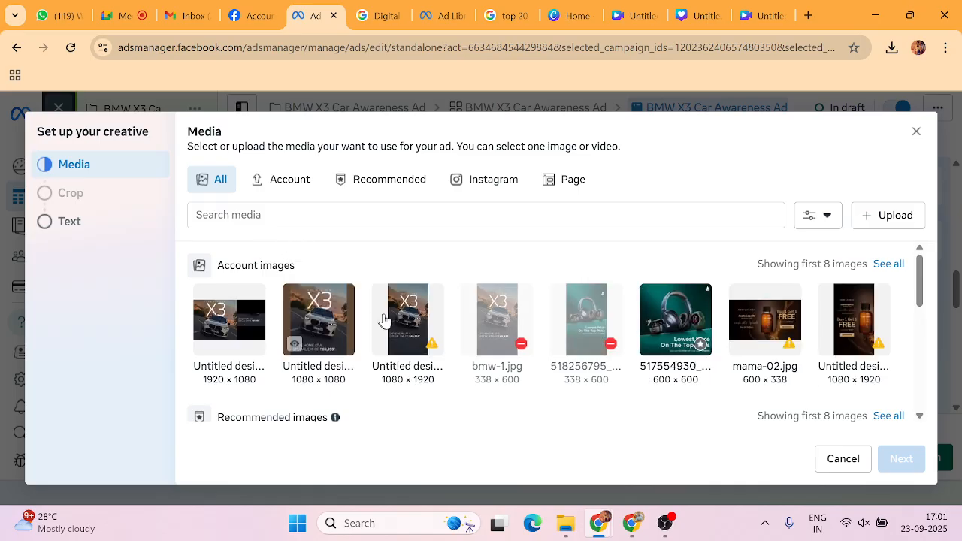
{"action": "left_click", "coordinate": [302, 324]}
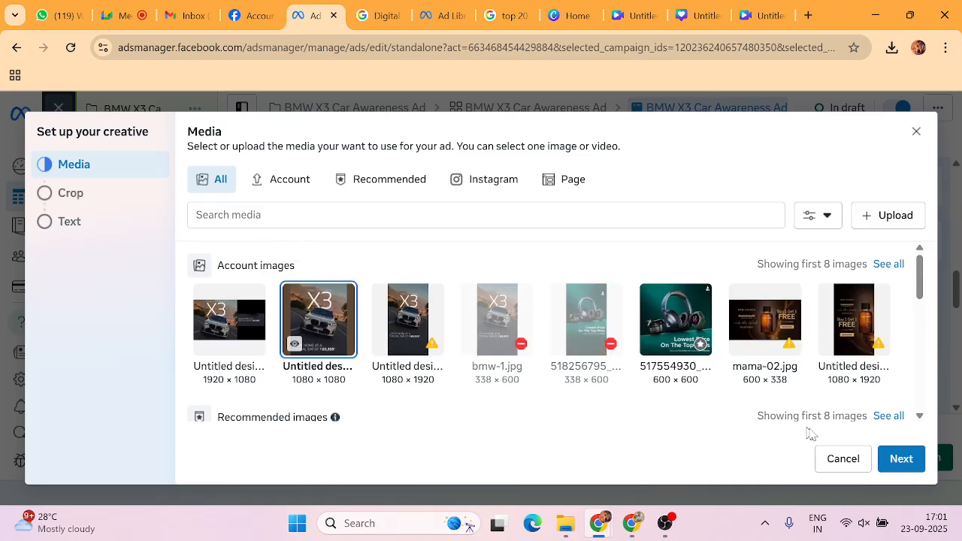
{"action": "left_click", "coordinate": [899, 460]}
{"action": "left_click", "coordinate": [902, 459]}
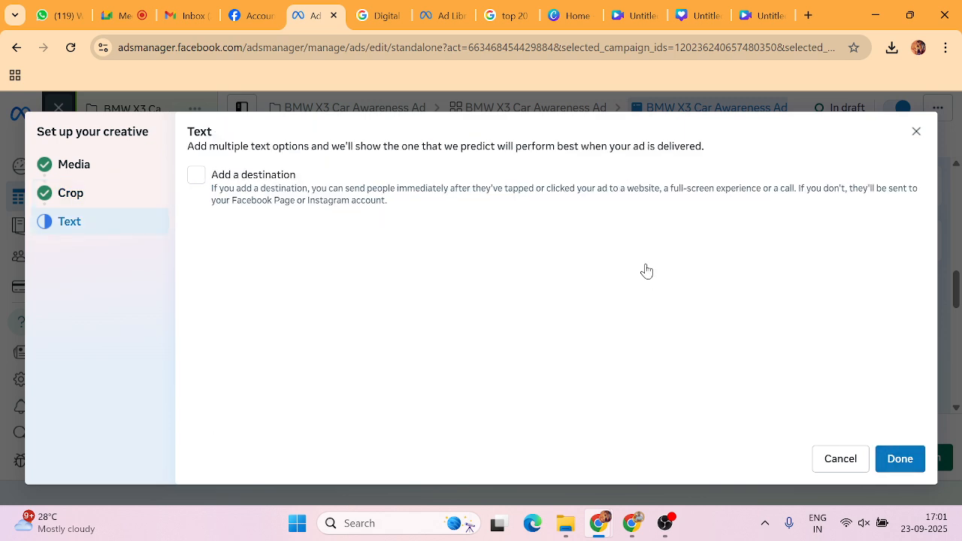
{"action": "left_click", "coordinate": [388, 197]}
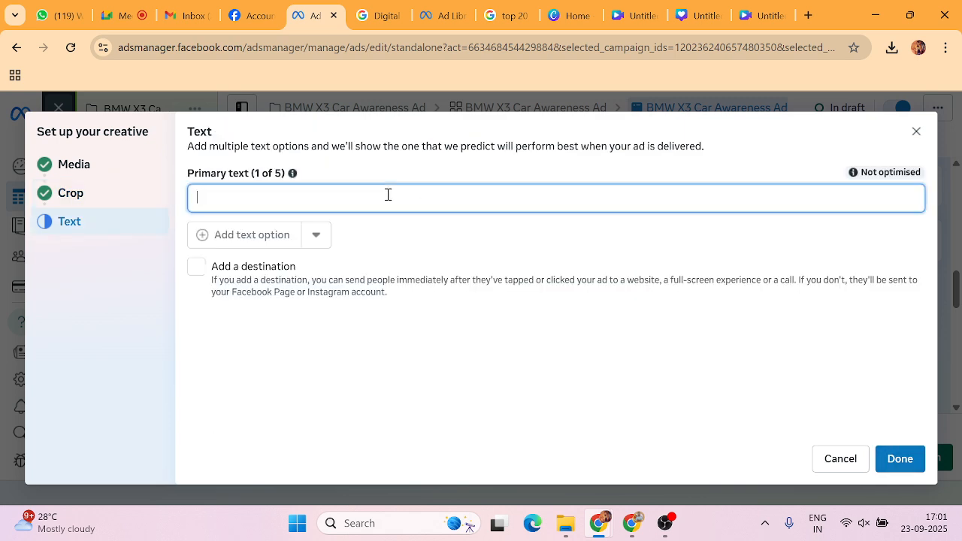
{"action": "type", "text": "Master every moment. Drive home the BMW X3 at a price of ₹75,80,000*."}
{"action": "left_click", "coordinate": [900, 459]}
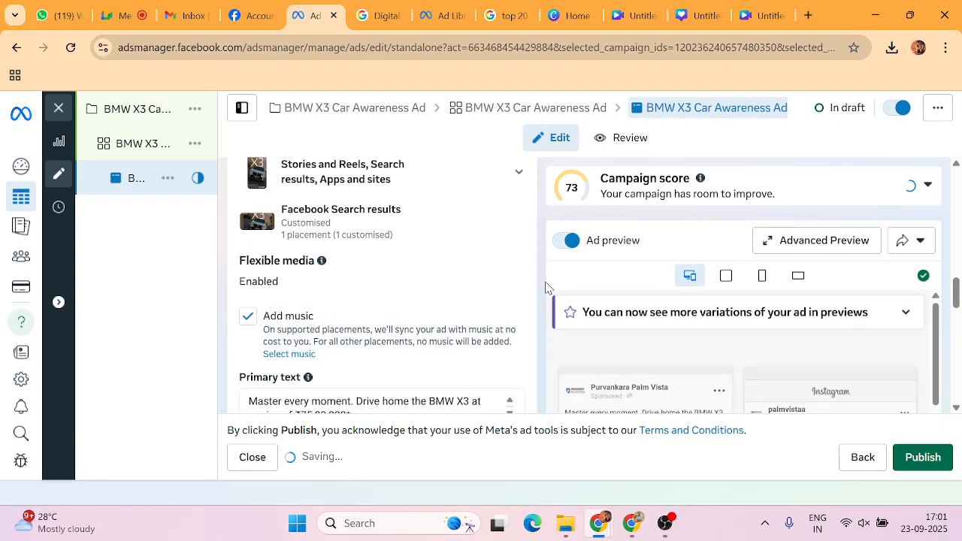
{"action": "scroll", "coordinate": [546, 288], "scroll_direction": "down", "scroll_amount": 10}
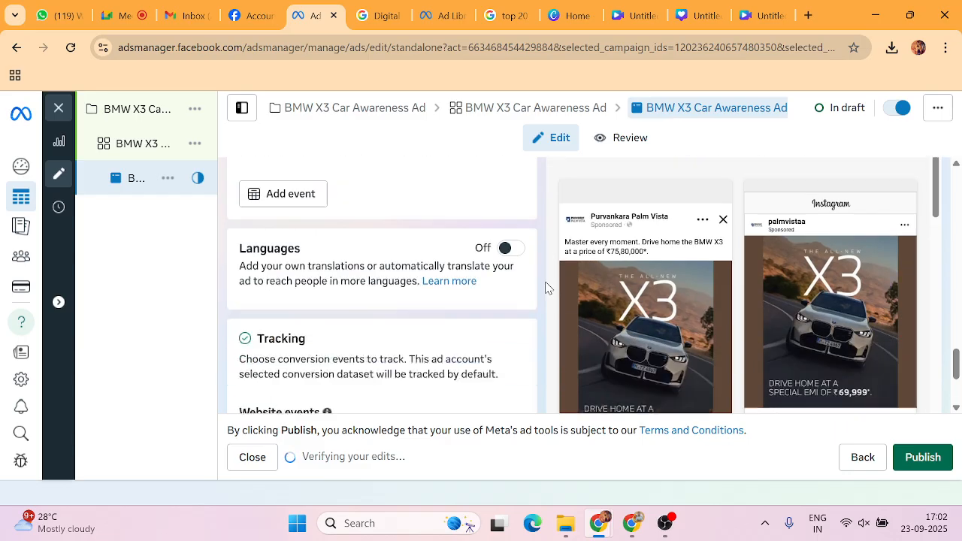
{"action": "scroll", "coordinate": [547, 287], "scroll_direction": "down", "scroll_amount": 2}
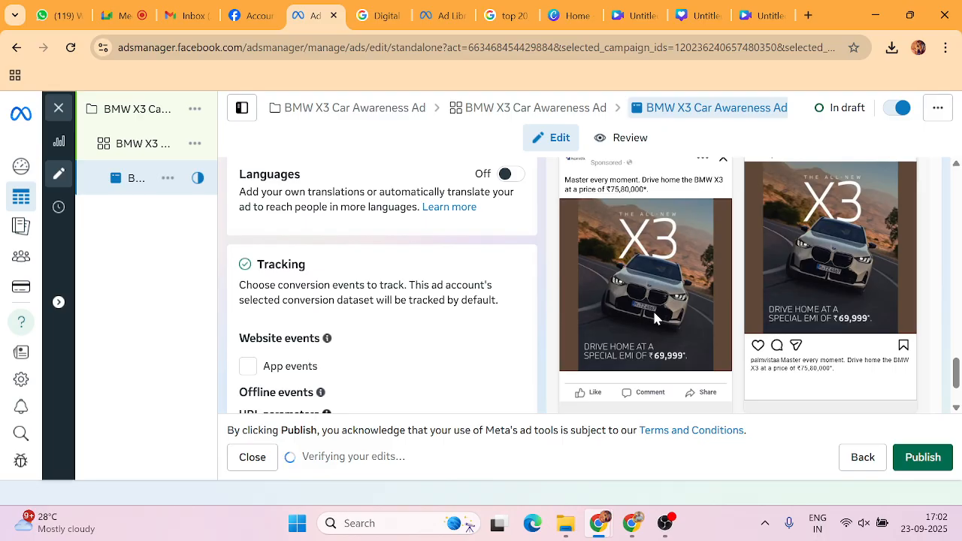
{"action": "scroll", "coordinate": [665, 284], "scroll_direction": "up", "scroll_amount": 1}
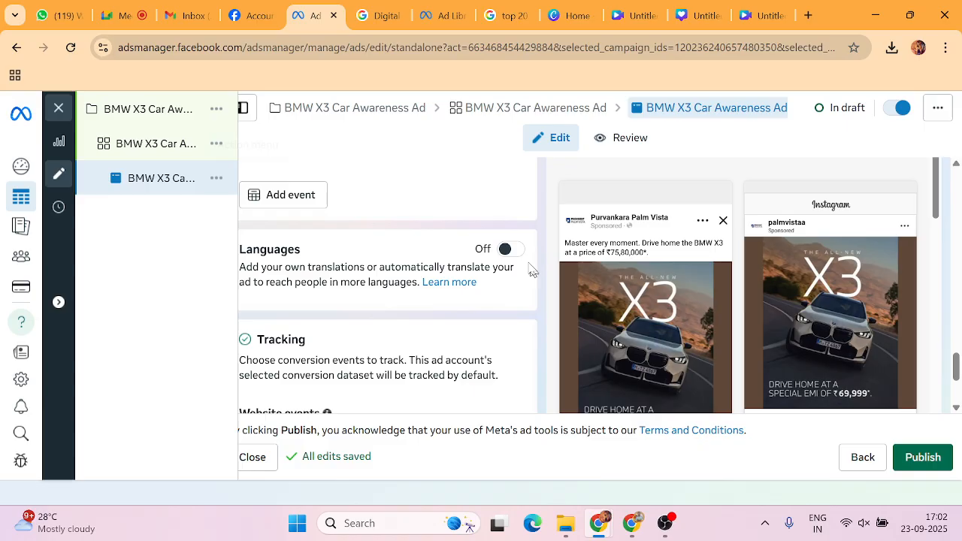
Duplicate the BMW X3 ad into the existing campaign and ad set.
{"action": "left_click", "coordinate": [220, 184]}
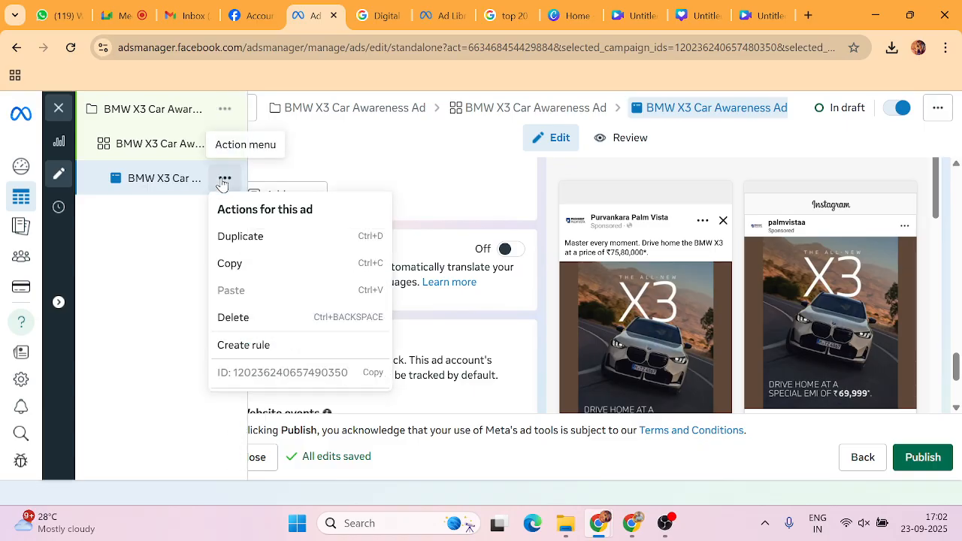
{"action": "left_click", "coordinate": [231, 238]}
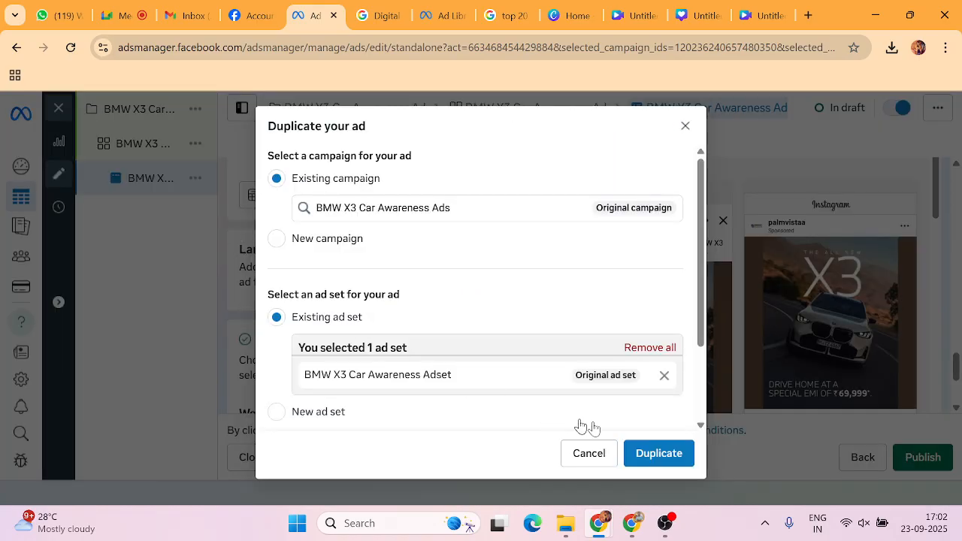
{"action": "left_click", "coordinate": [659, 452]}
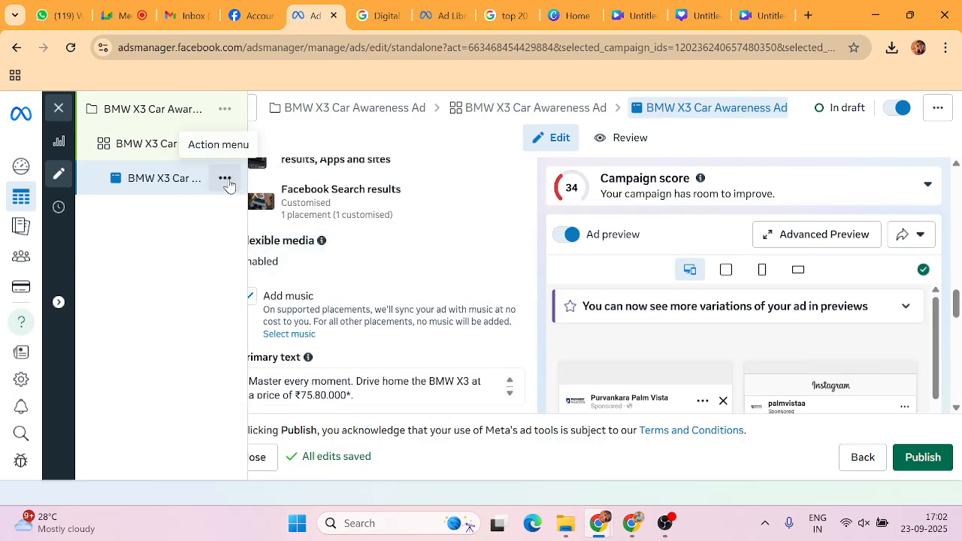
{"action": "left_click", "coordinate": [227, 180]}
{"action": "left_click", "coordinate": [242, 238]}
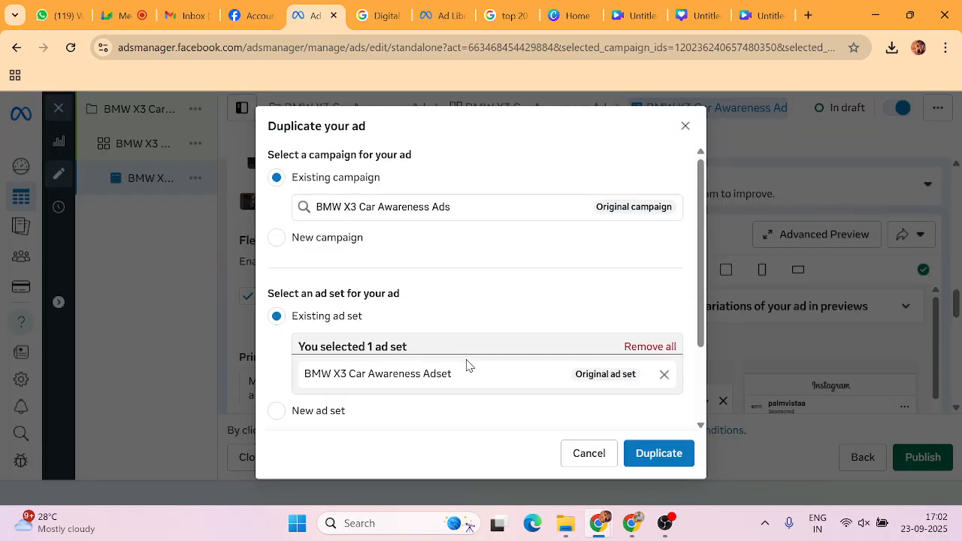
{"action": "scroll", "coordinate": [459, 353], "scroll_direction": "down", "scroll_amount": 3}
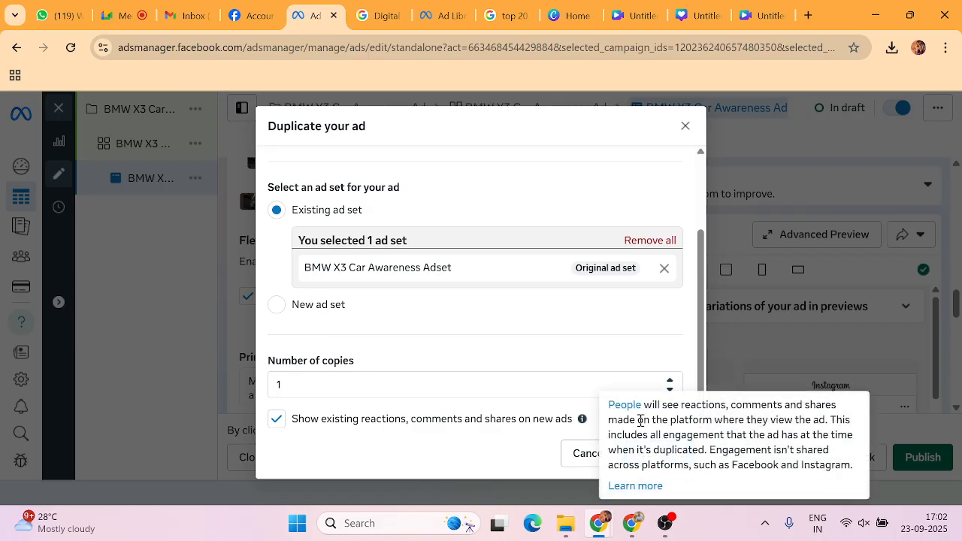
{"action": "left_click", "coordinate": [652, 454]}
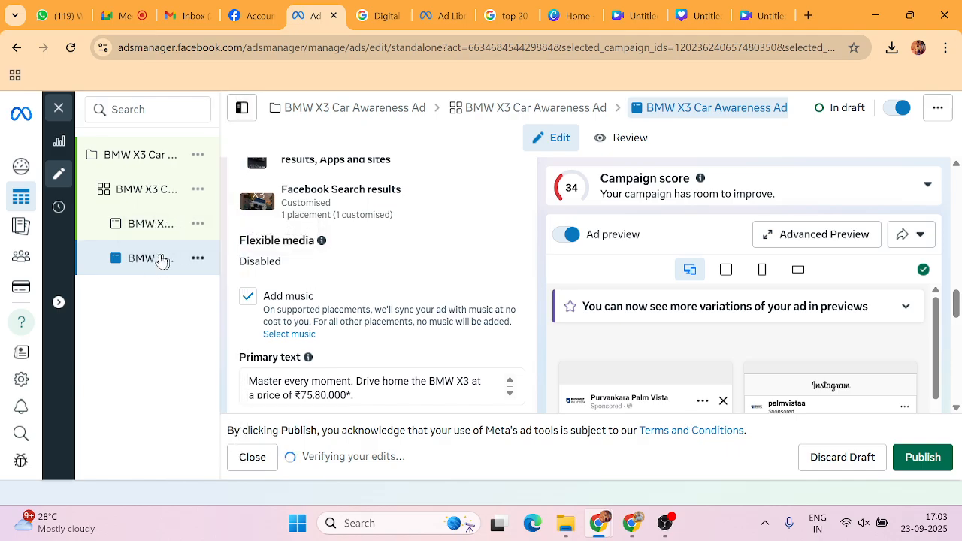
Rename the copied ad to 'Image-02'.
{"action": "scroll", "coordinate": [380, 263], "scroll_direction": "up", "scroll_amount": 5}
{"action": "scroll", "coordinate": [378, 259], "scroll_direction": "up", "scroll_amount": 5}
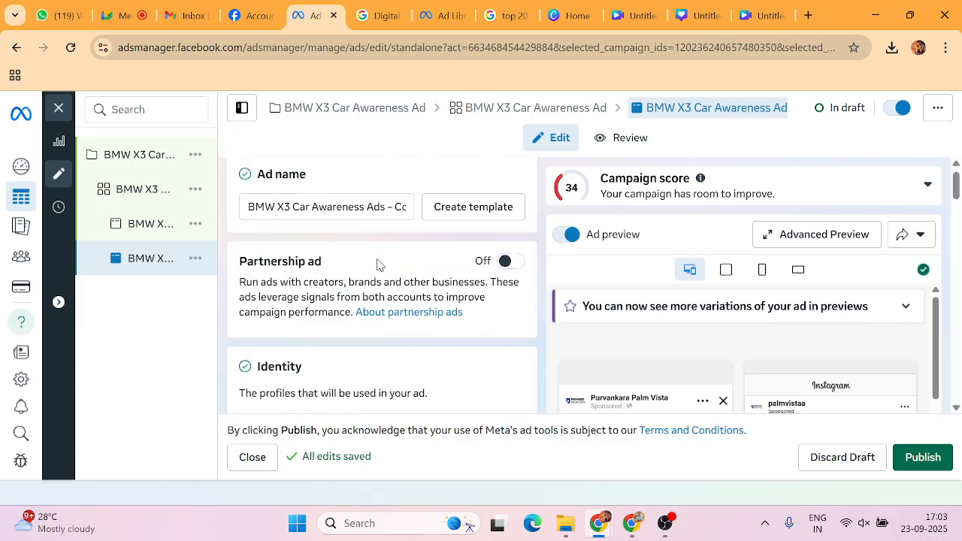
{"action": "left_click", "coordinate": [396, 219]}
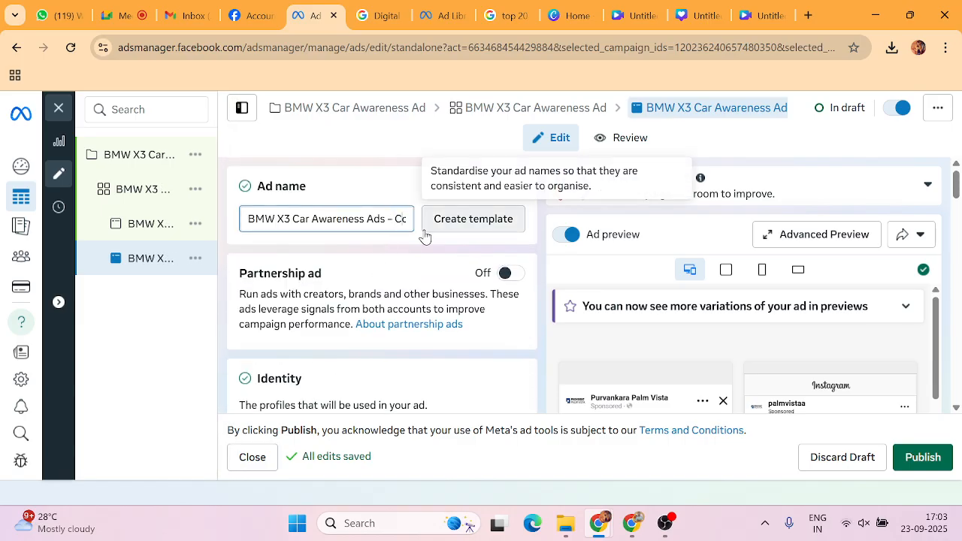
{"action": "key", "text": "End"}
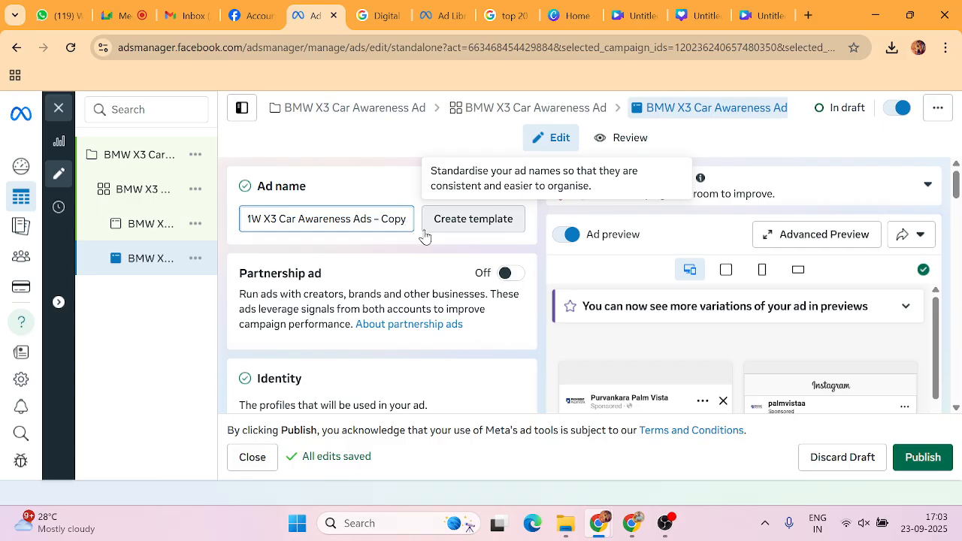
{"action": "key", "text": "ctrl+a"}
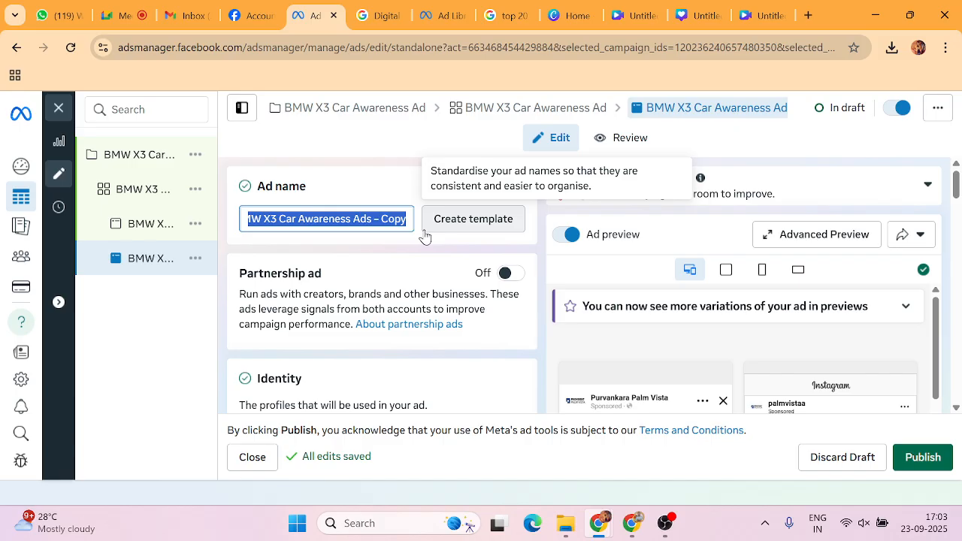
{"action": "type", "text": "Image"}
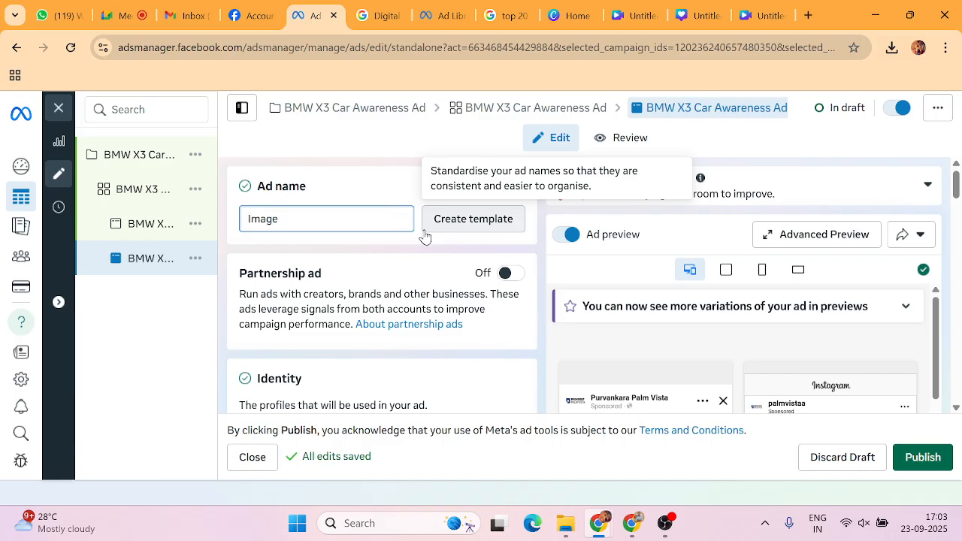
{"action": "type", "text": "-02"}
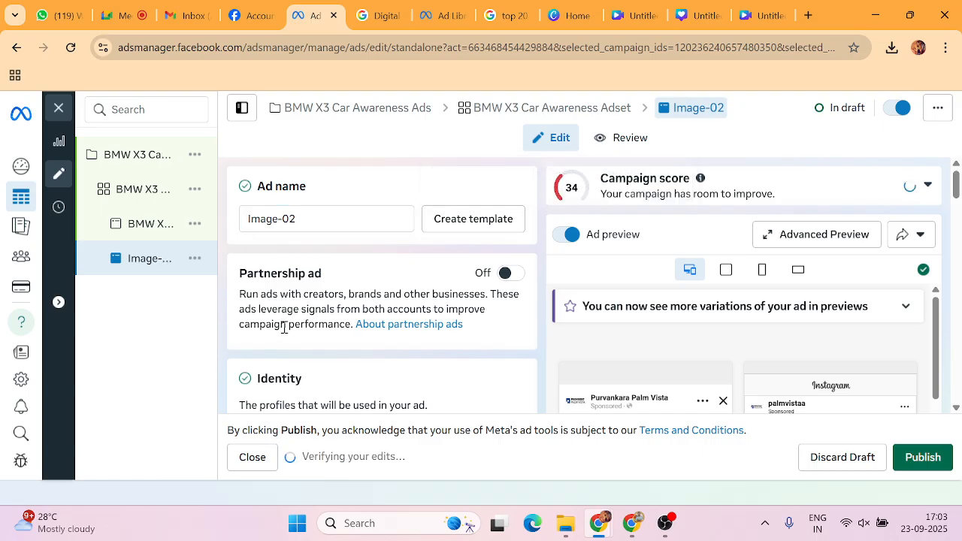
Remove Image-02's existing image and set up a new Image ad creative.
{"action": "scroll", "coordinate": [293, 339], "scroll_direction": "down", "scroll_amount": 3}
{"action": "scroll", "coordinate": [295, 339], "scroll_direction": "down", "scroll_amount": 10}
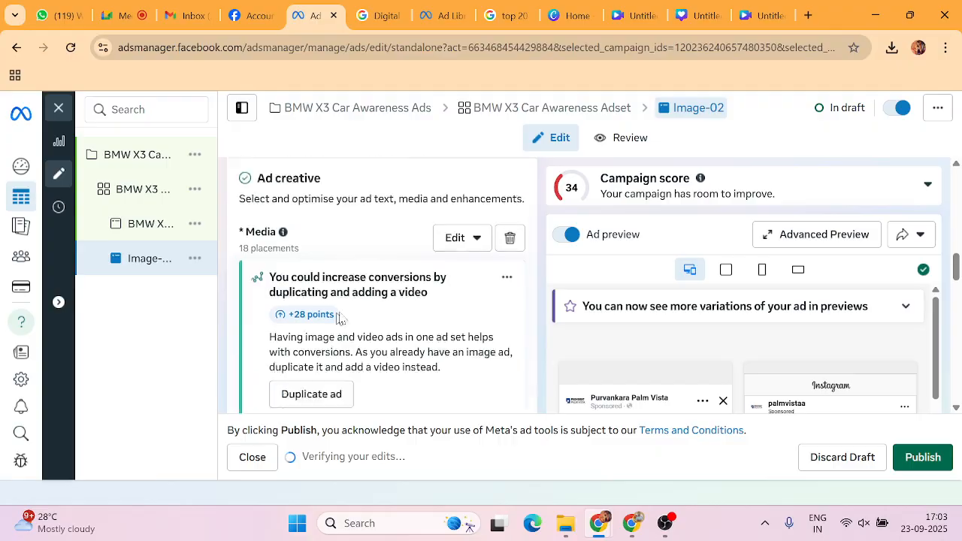
{"action": "left_click", "coordinate": [511, 319]}
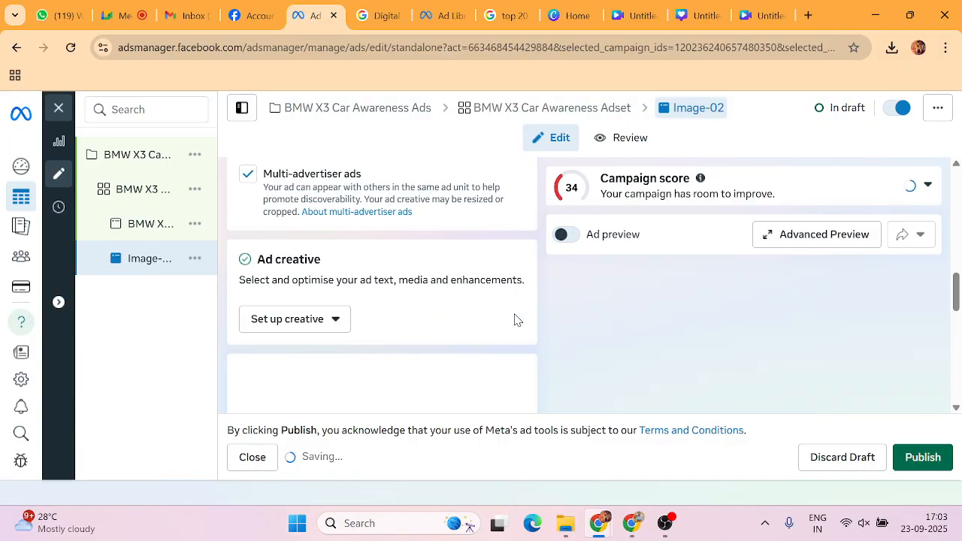
{"action": "left_click", "coordinate": [277, 321]}
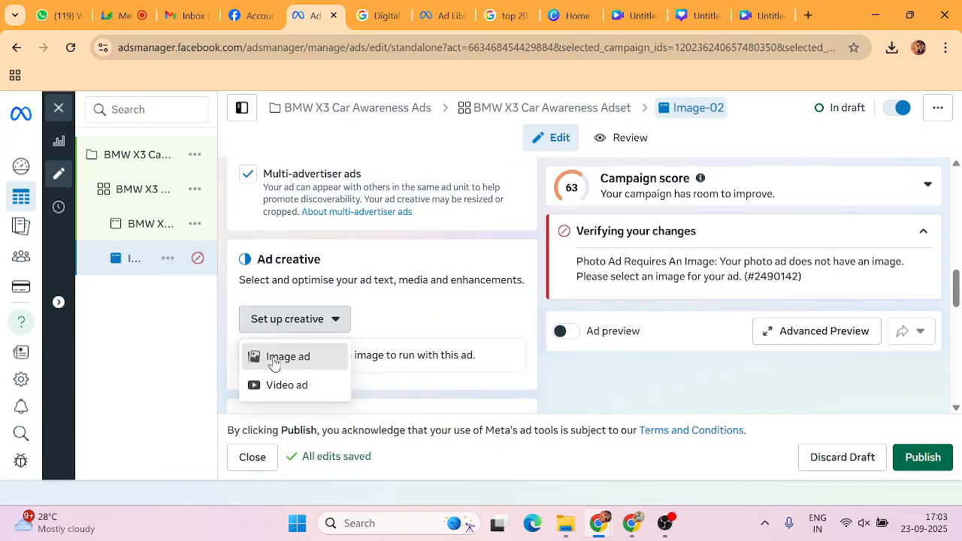
{"action": "left_click", "coordinate": [274, 360]}
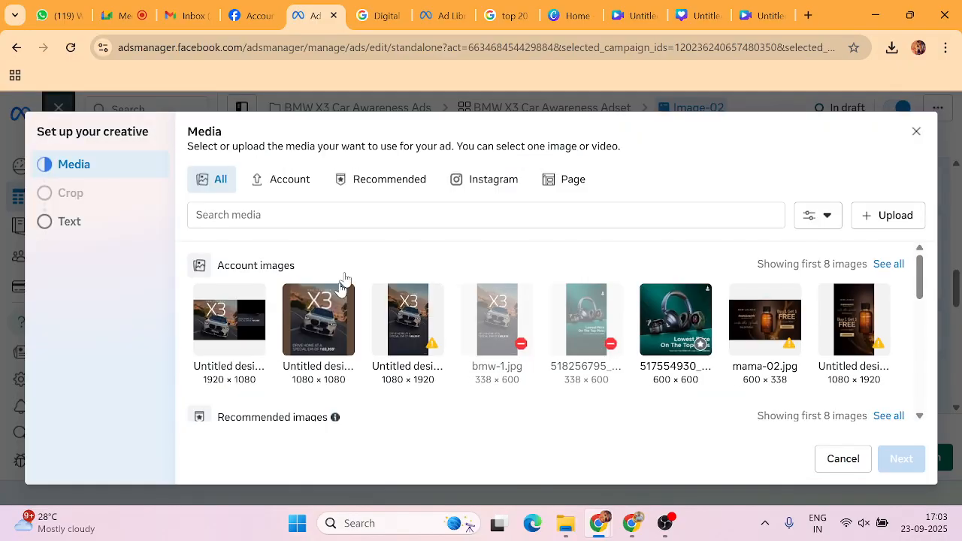
Upload the vertical 1080 × 1920 X3 design from Downloads and finish the creative setup.
{"action": "left_click", "coordinate": [881, 217]}
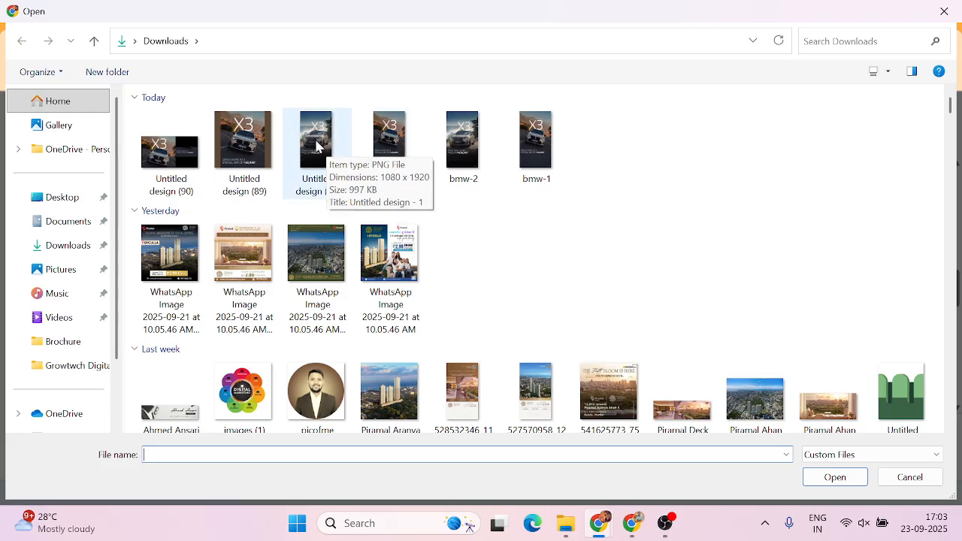
{"action": "left_click", "coordinate": [316, 145]}
{"action": "left_click", "coordinate": [821, 477]}
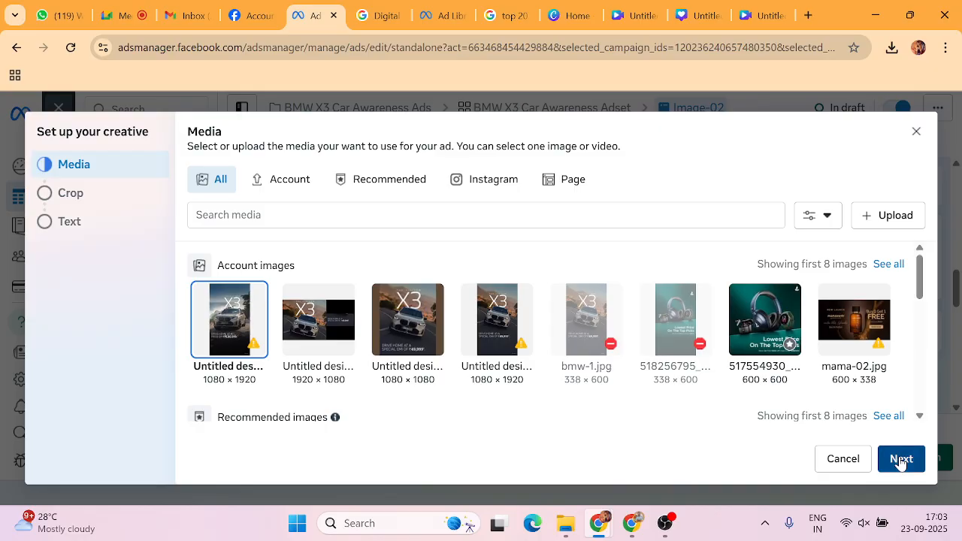
{"action": "left_click", "coordinate": [900, 460]}
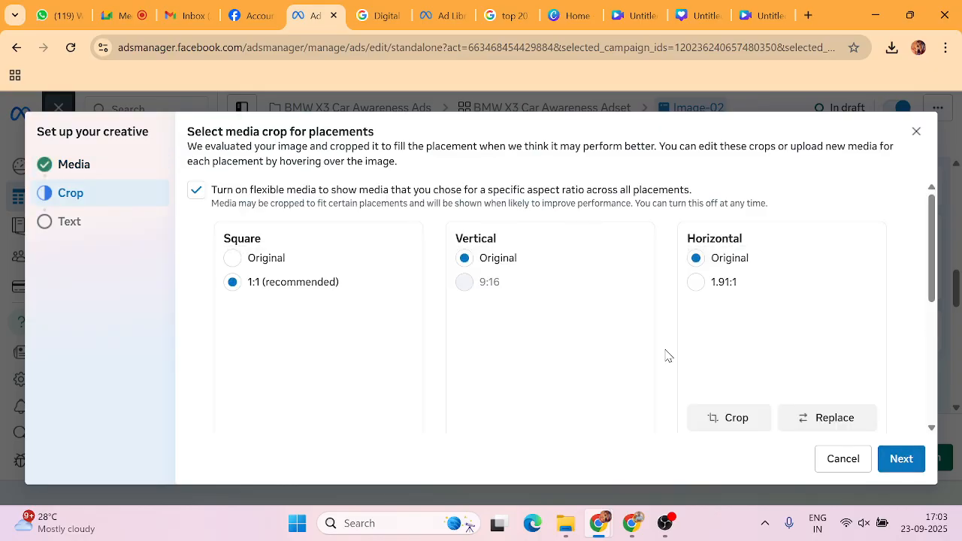
{"action": "left_click", "coordinate": [901, 459]}
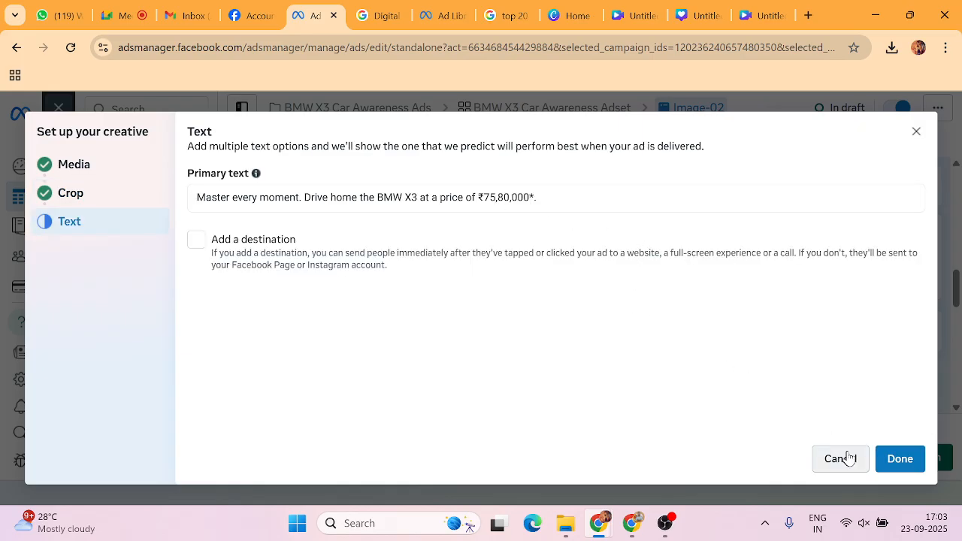
{"action": "left_click", "coordinate": [901, 459]}
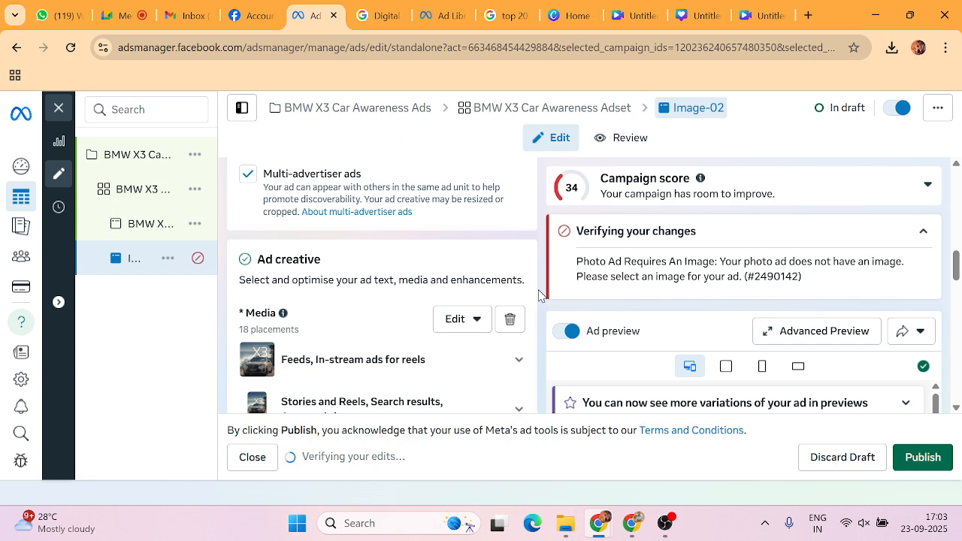
{"action": "scroll", "coordinate": [538, 294], "scroll_direction": "down", "scroll_amount": 1}
{"action": "scroll", "coordinate": [538, 294], "scroll_direction": "down", "scroll_amount": 2}
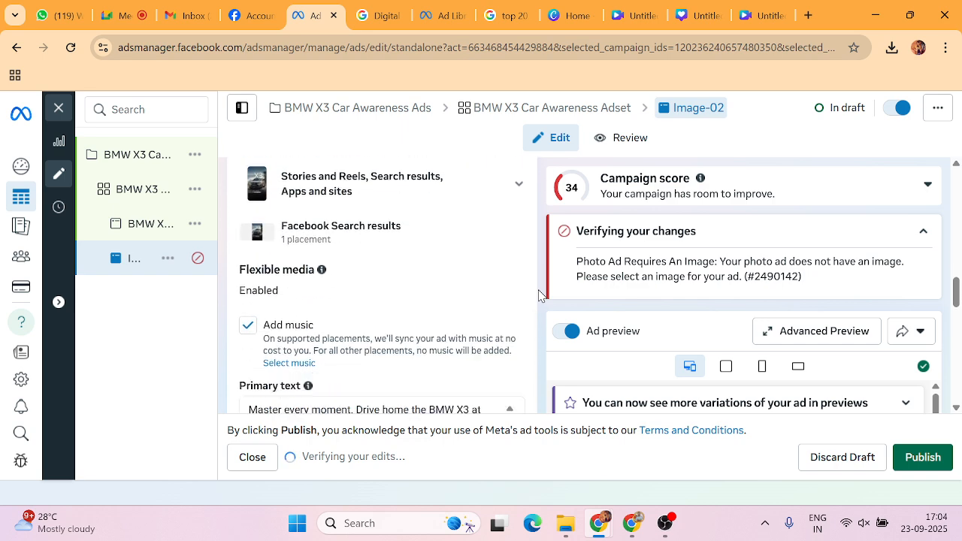
{"action": "scroll", "coordinate": [538, 294], "scroll_direction": "down", "scroll_amount": 2}
{"action": "scroll", "coordinate": [538, 295], "scroll_direction": "up", "scroll_amount": 2}
{"action": "scroll", "coordinate": [538, 295], "scroll_direction": "down", "scroll_amount": 3}
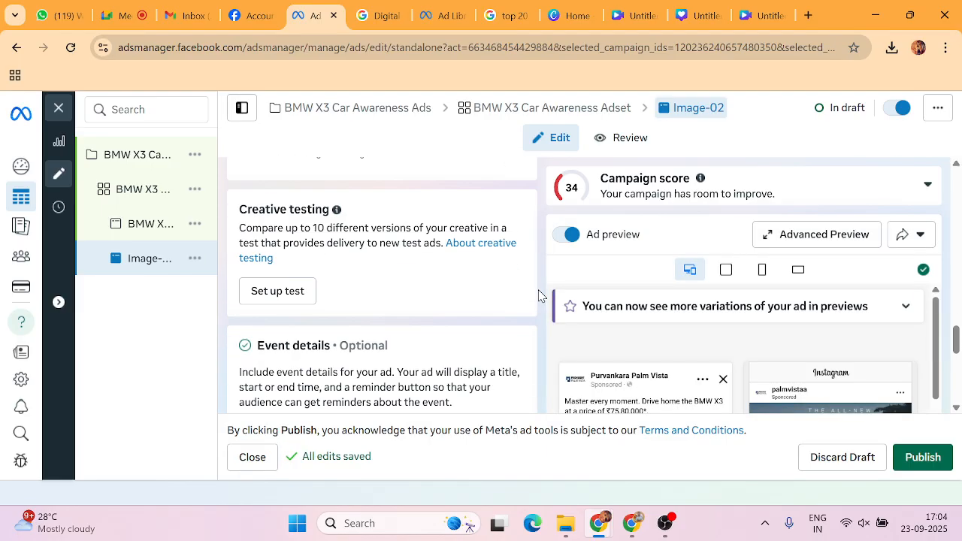
{"action": "scroll", "coordinate": [538, 294], "scroll_direction": "up", "scroll_amount": 10}
{"action": "scroll", "coordinate": [538, 294], "scroll_direction": "up", "scroll_amount": 5}
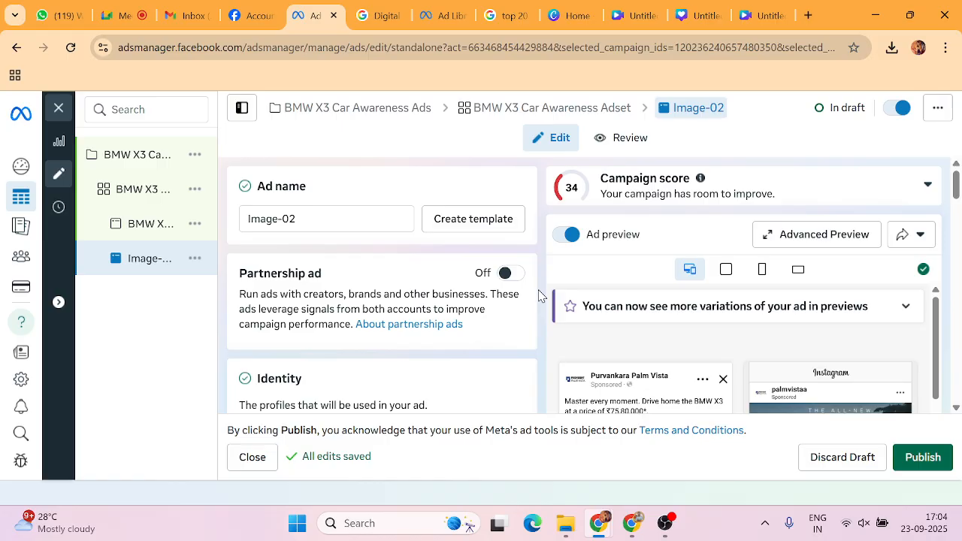
Select the original BMW X3 ad in the tree and replace its name with 'Image-01'.
{"action": "left_click", "coordinate": [150, 230]}
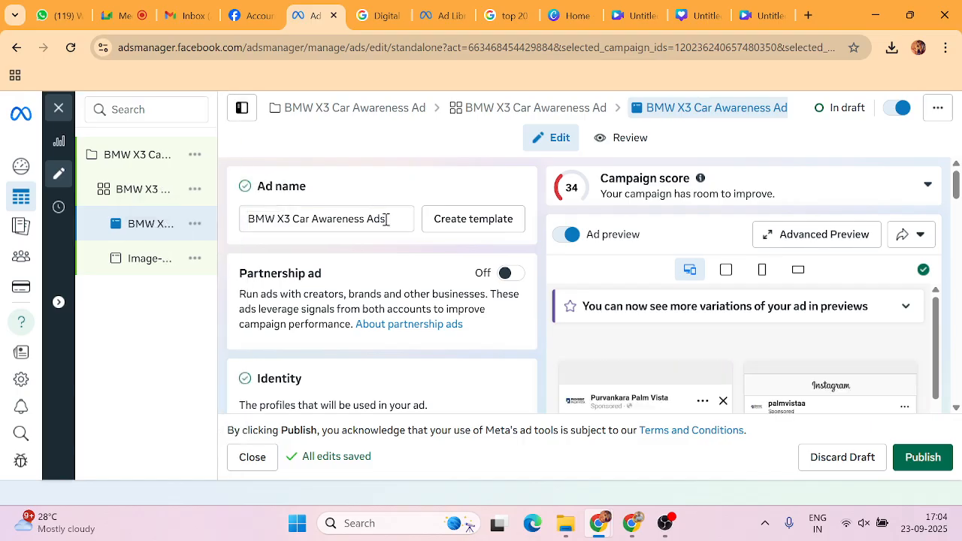
{"action": "left_click_drag", "start_coordinate": [392, 218], "coordinate": [206, 223]}
{"action": "type", "text": "Im"}
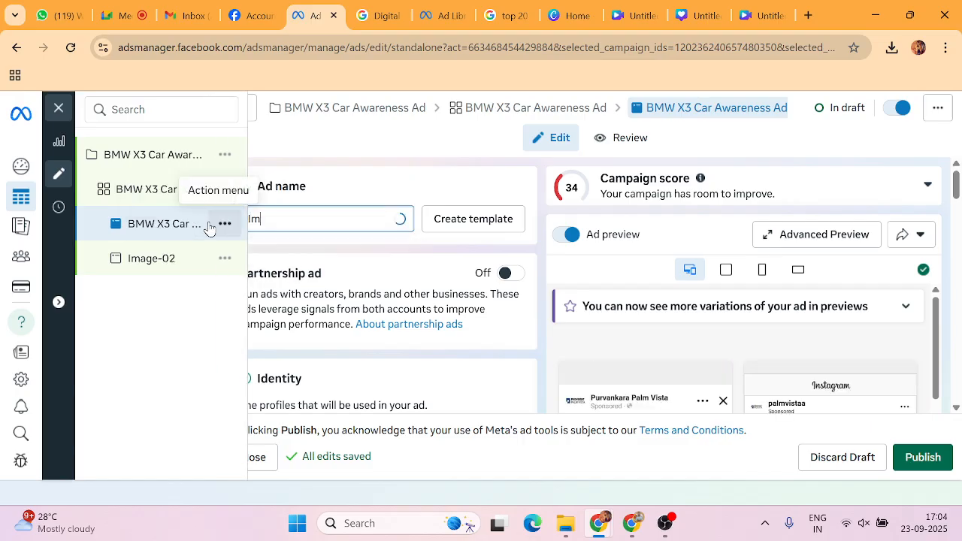
{"action": "type", "text": "age-01"}
{"action": "left_click", "coordinate": [257, 251]}
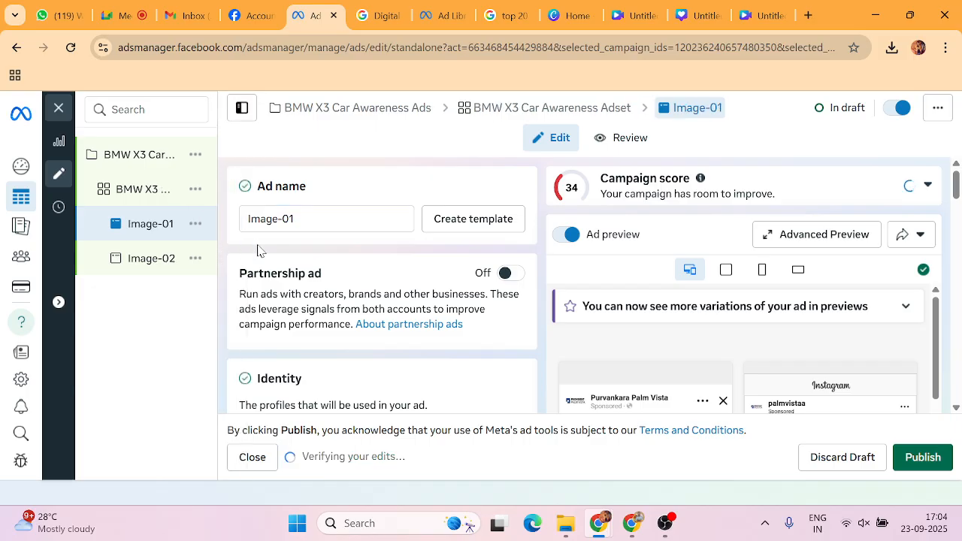
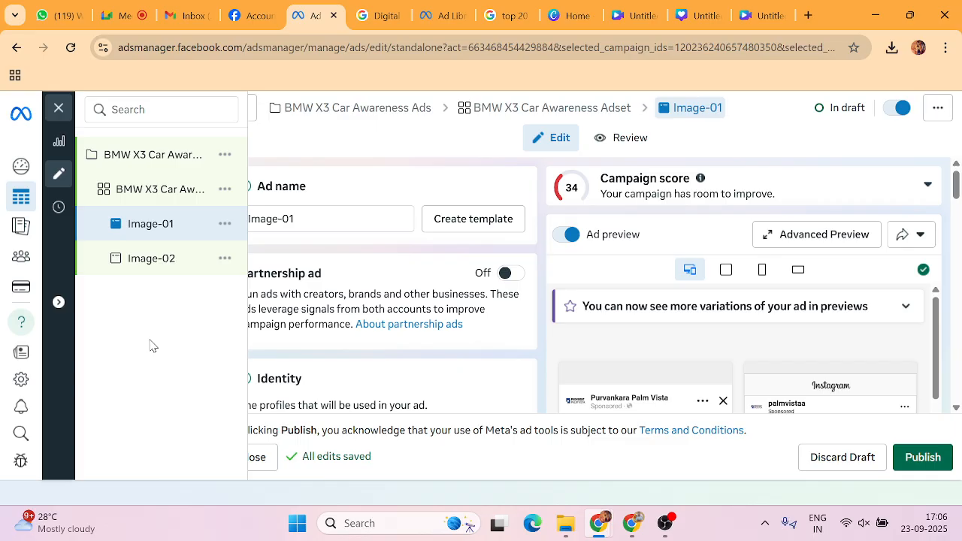
Remove the existing media from the Image-01 ad and open the creative setup choices.
{"action": "left_click", "coordinate": [113, 15]}
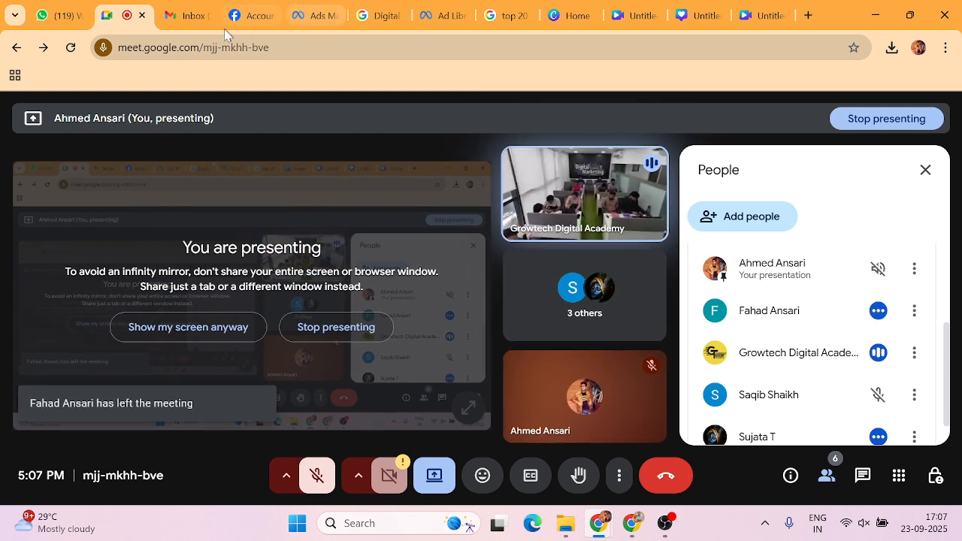
{"action": "left_click", "coordinate": [316, 14]}
{"action": "scroll", "coordinate": [331, 292], "scroll_direction": "down", "scroll_amount": 3}
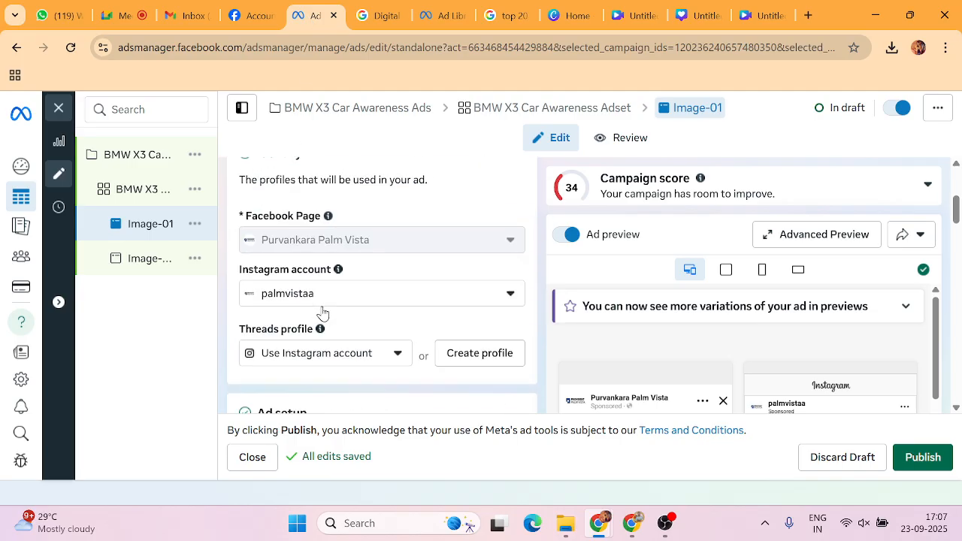
{"action": "scroll", "coordinate": [323, 312], "scroll_direction": "down", "scroll_amount": 5}
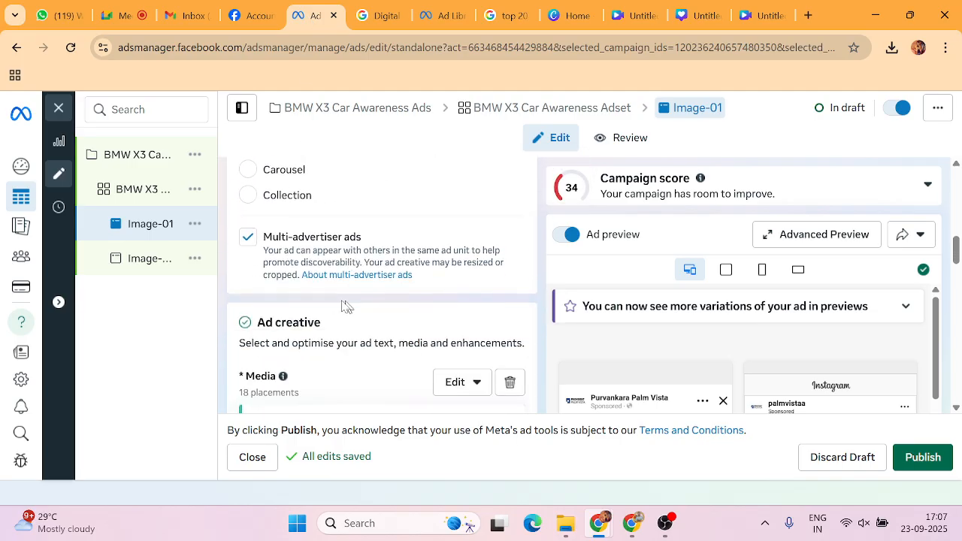
{"action": "scroll", "coordinate": [345, 309], "scroll_direction": "down", "scroll_amount": 1}
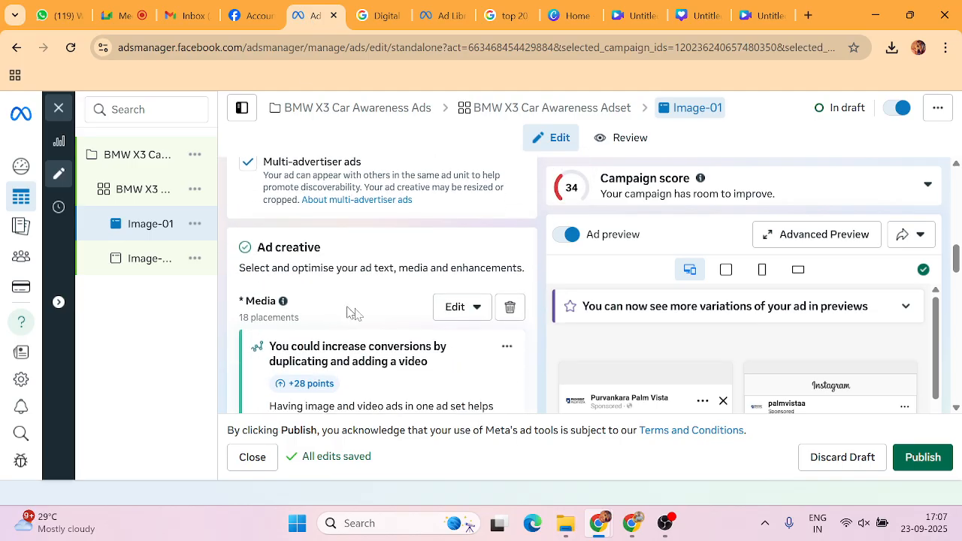
{"action": "left_click", "coordinate": [508, 310]}
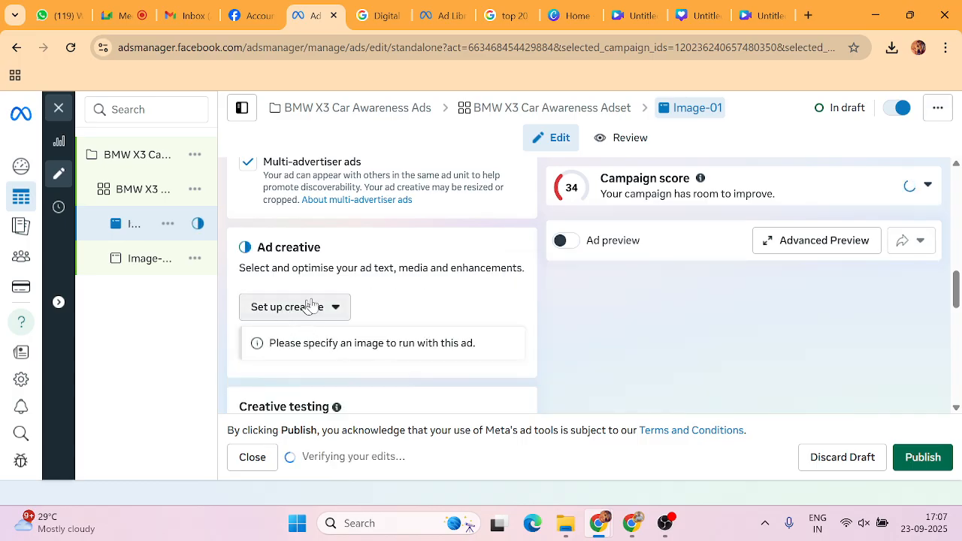
{"action": "left_click", "coordinate": [311, 307]}
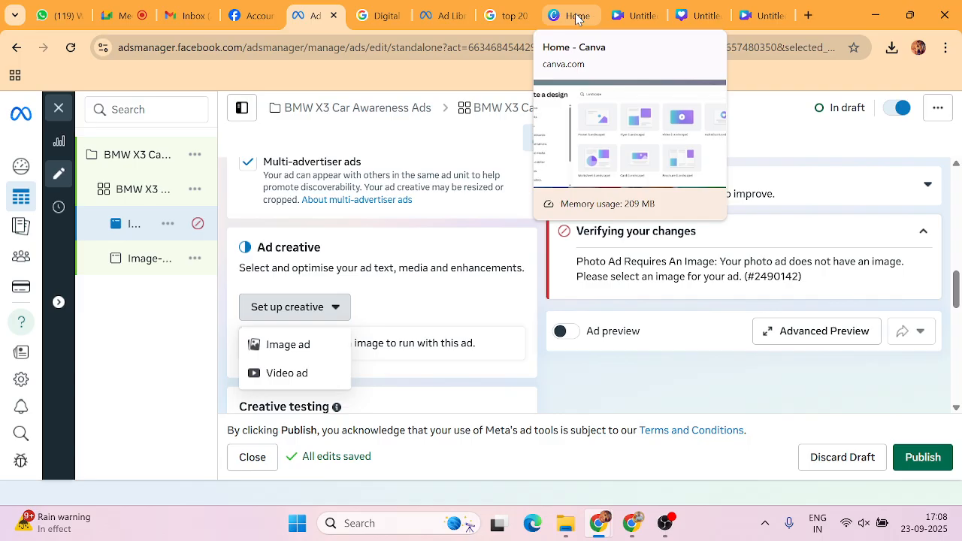
Detach and delete the car image in Canva's mobile video design, cancelling the new upload.
{"action": "left_click", "coordinate": [635, 18]}
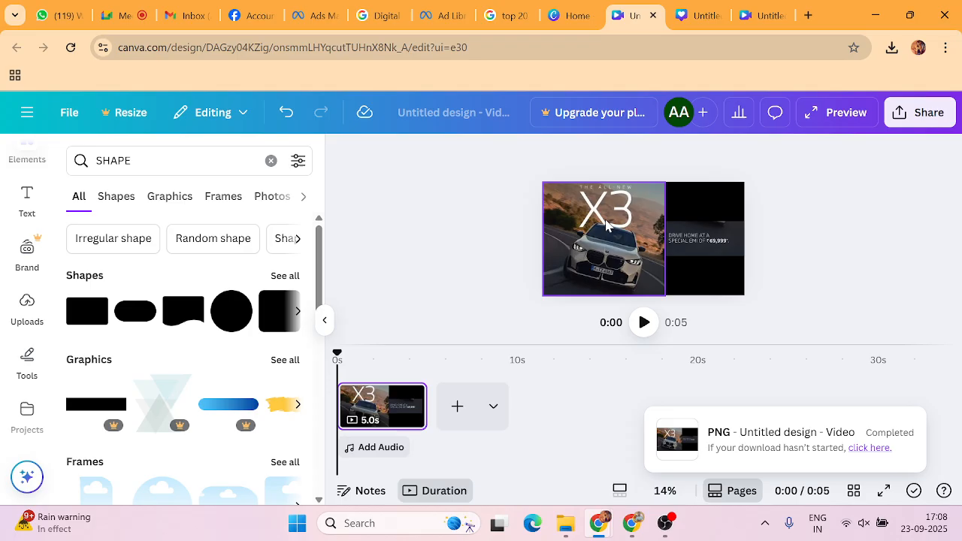
{"action": "left_click", "coordinate": [699, 16]}
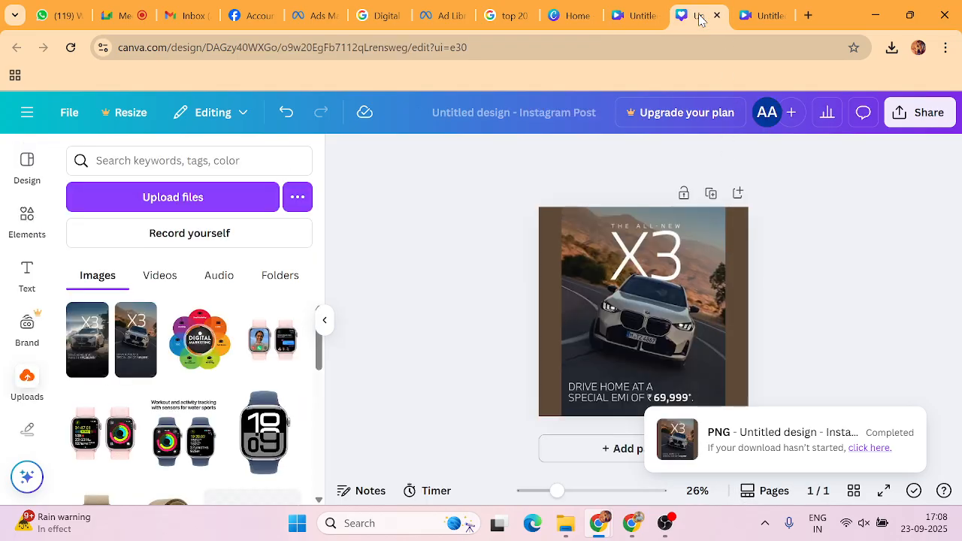
{"action": "left_click", "coordinate": [762, 15]}
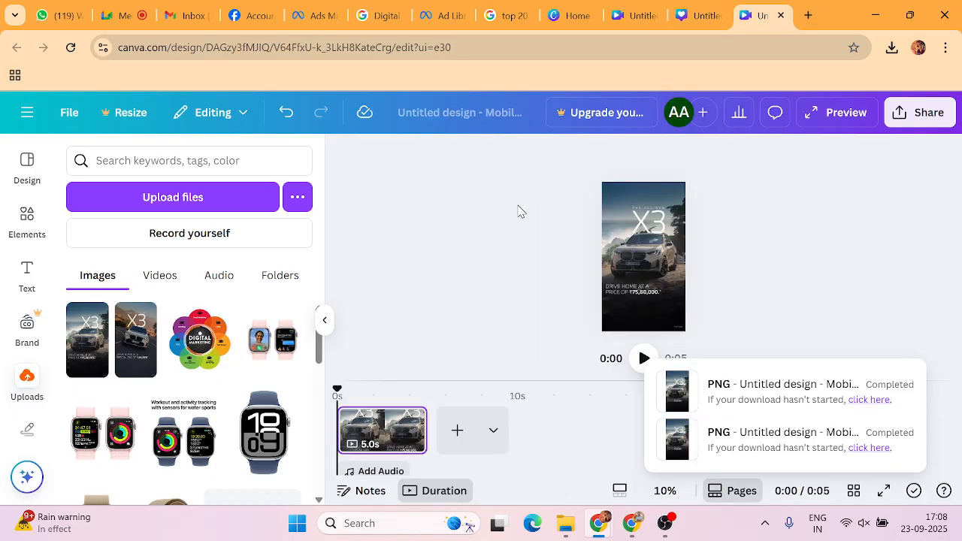
{"action": "left_click", "coordinate": [639, 248]}
{"action": "right_click", "coordinate": [630, 255]}
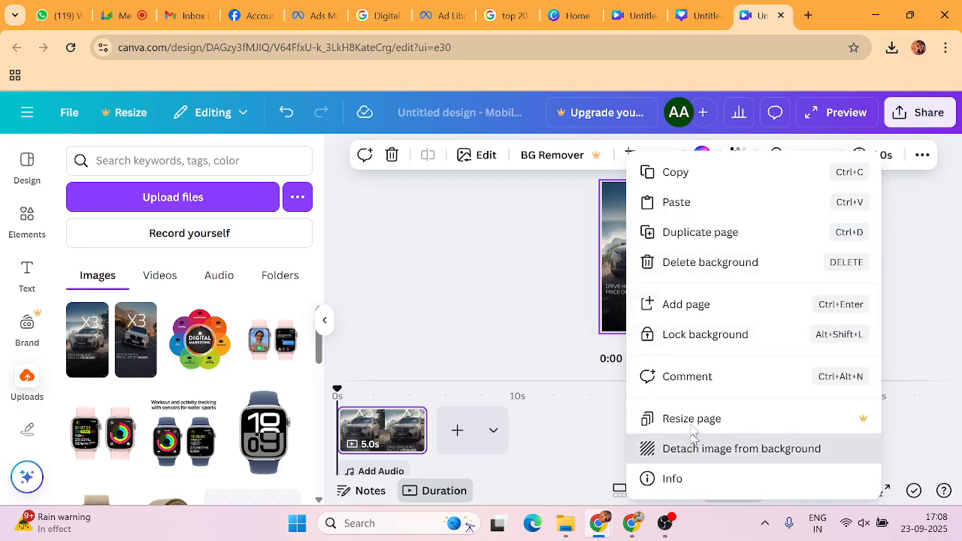
{"action": "left_click", "coordinate": [690, 448]}
{"action": "left_click", "coordinate": [668, 189]}
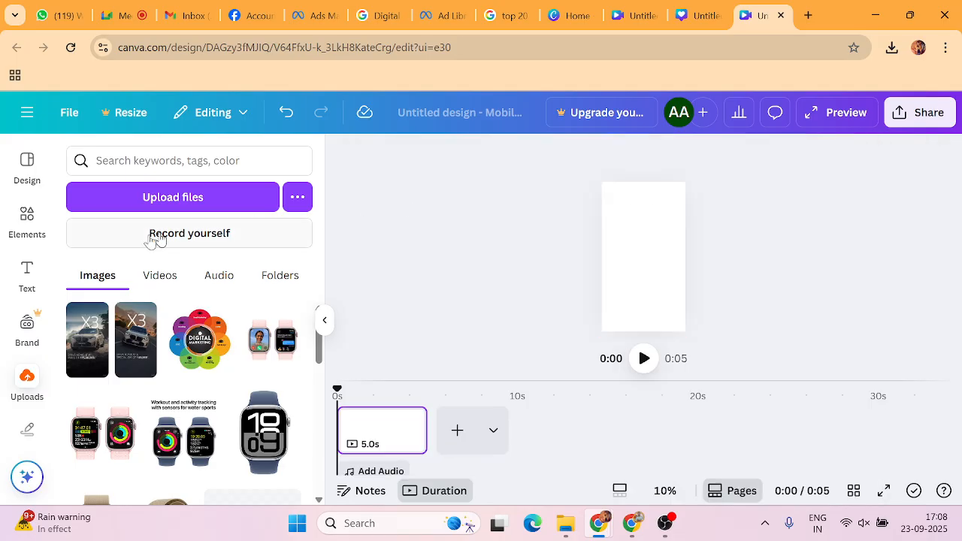
{"action": "left_click", "coordinate": [27, 379]}
{"action": "left_click", "coordinate": [162, 209]}
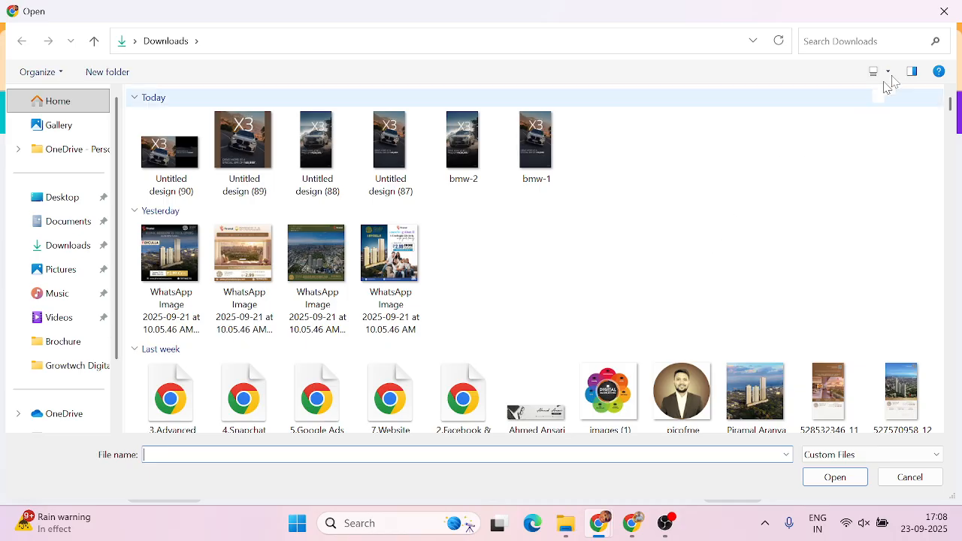
{"action": "left_click", "coordinate": [944, 11]}
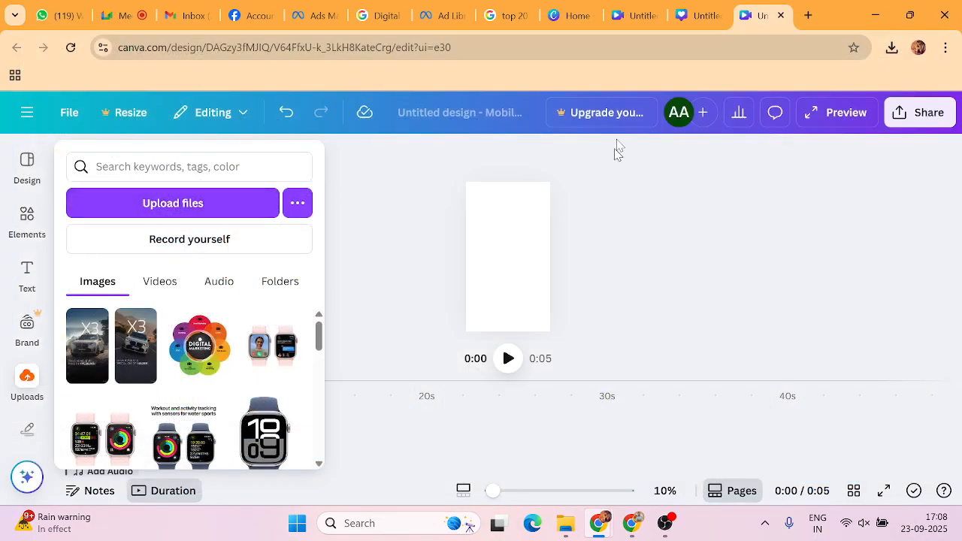
Close the Canva home, video, Instagram post and mobile video tabs and the account settings tab.
{"action": "left_click", "coordinate": [593, 17]}
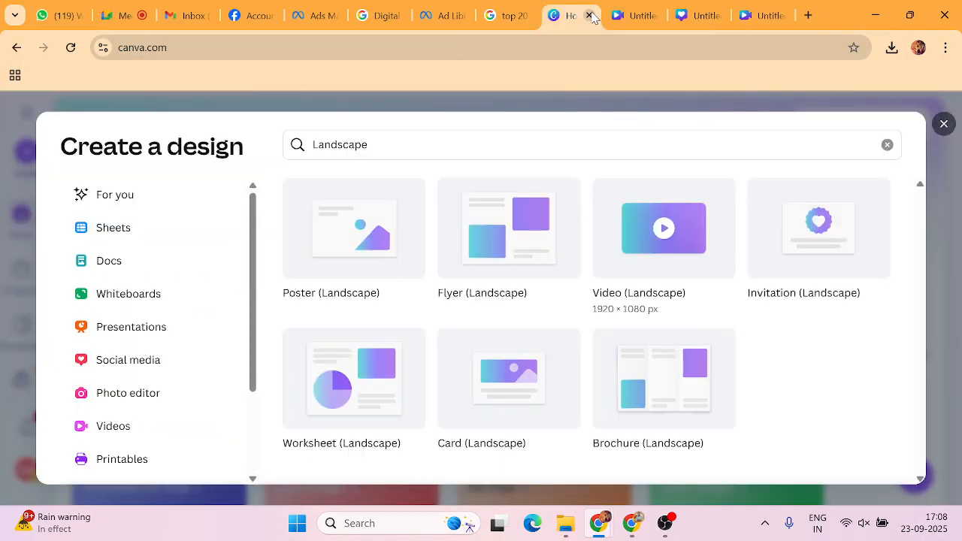
{"action": "left_click", "coordinate": [593, 16]}
{"action": "left_click", "coordinate": [590, 16]}
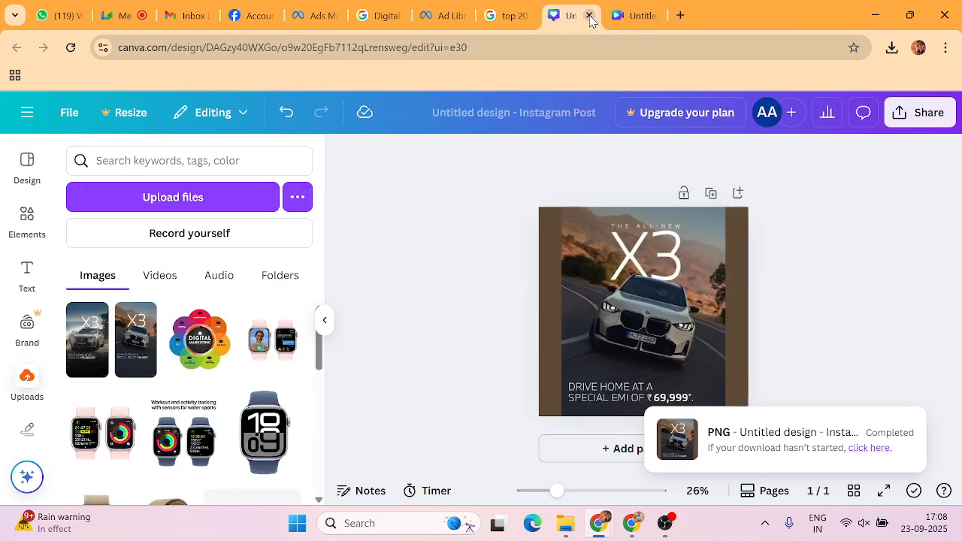
{"action": "left_click", "coordinate": [590, 16]}
{"action": "left_click", "coordinate": [590, 16]}
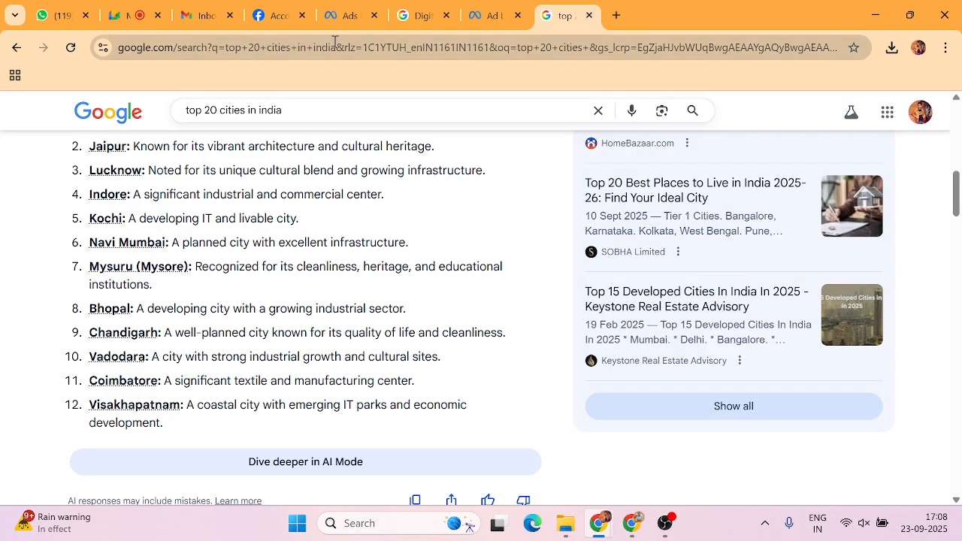
{"action": "left_click", "coordinate": [291, 15]}
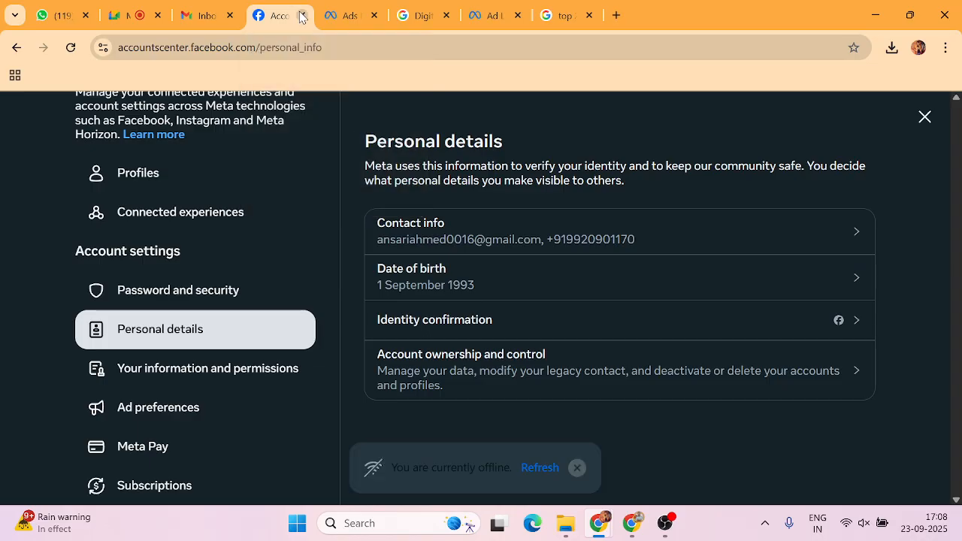
{"action": "left_click", "coordinate": [302, 15]}
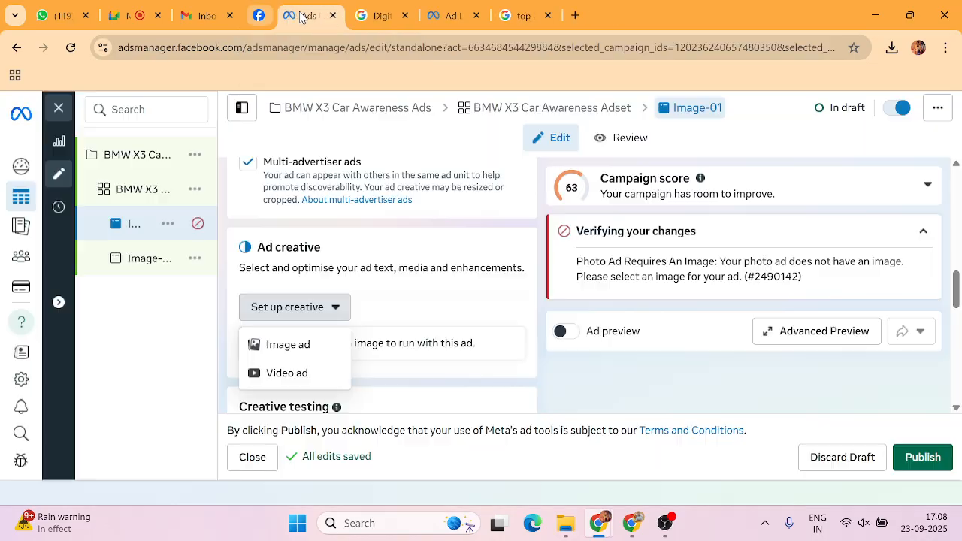
Switch to the Ad Library listing BMW India's active X3 ads from August 2025.
{"action": "left_click", "coordinate": [425, 16]}
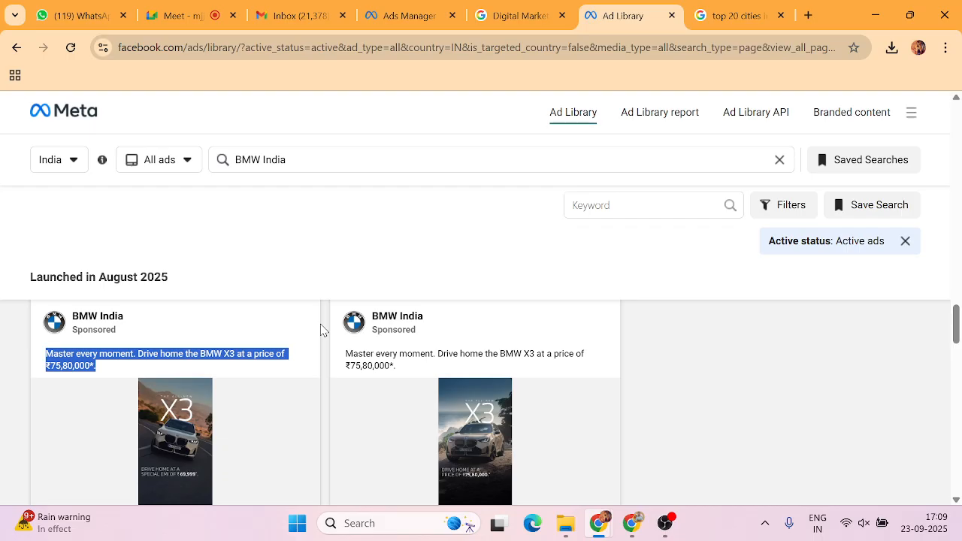
Bring the Google Meet call tab to the front.
{"action": "left_click", "coordinate": [169, 17]}
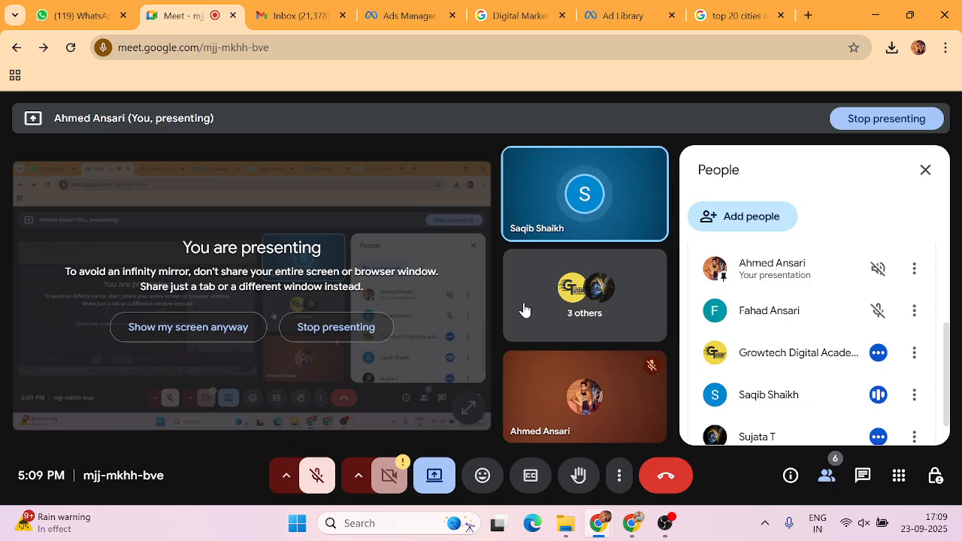
Switch Image-01 to Carousel format and add a card with the square X3 image.
{"action": "left_click", "coordinate": [399, 22]}
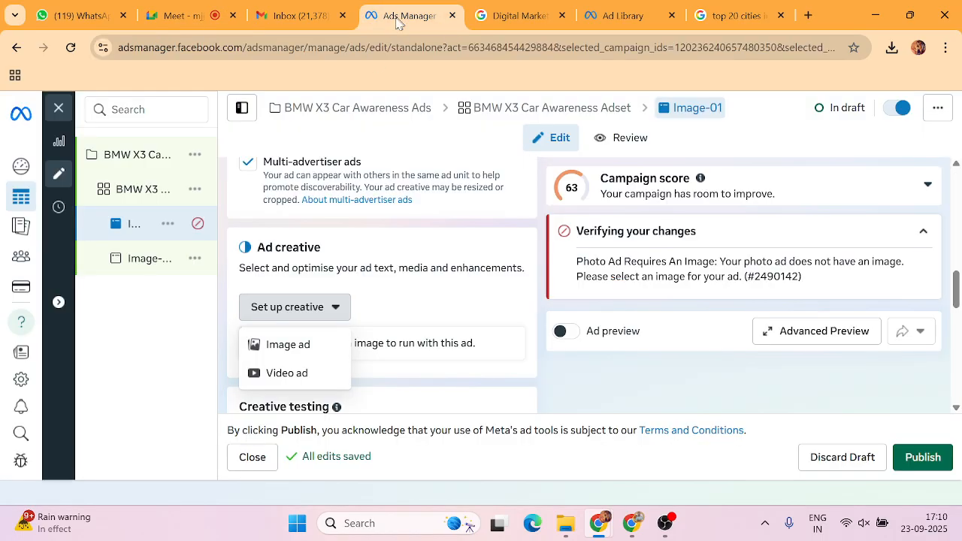
{"action": "scroll", "coordinate": [276, 305], "scroll_direction": "up", "scroll_amount": 2}
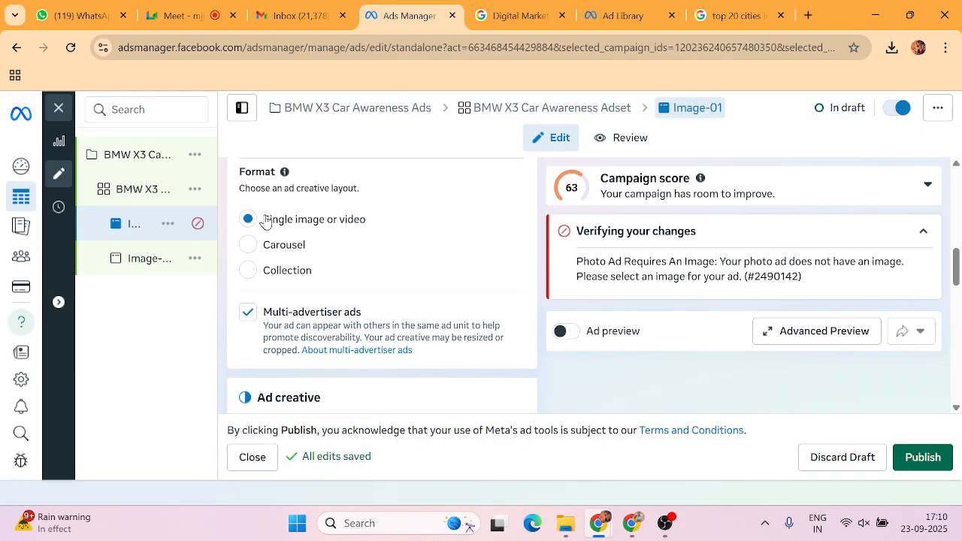
{"action": "scroll", "coordinate": [239, 225], "scroll_direction": "up", "scroll_amount": 1}
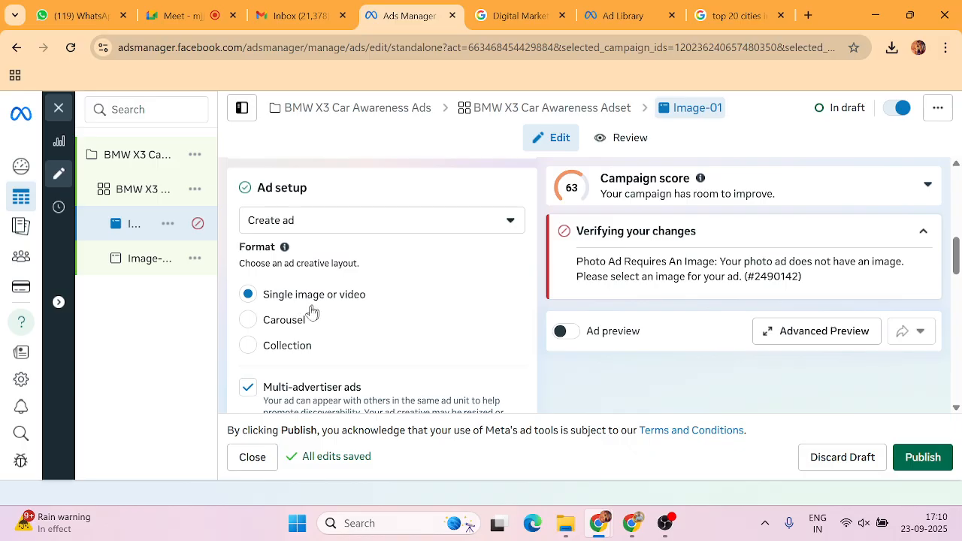
{"action": "left_click", "coordinate": [249, 323]}
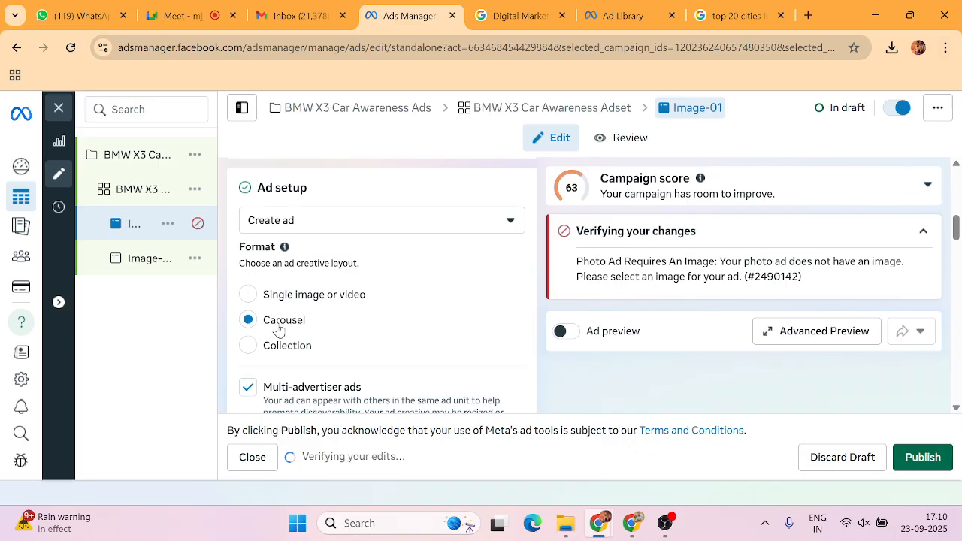
{"action": "scroll", "coordinate": [278, 331], "scroll_direction": "down", "scroll_amount": 3}
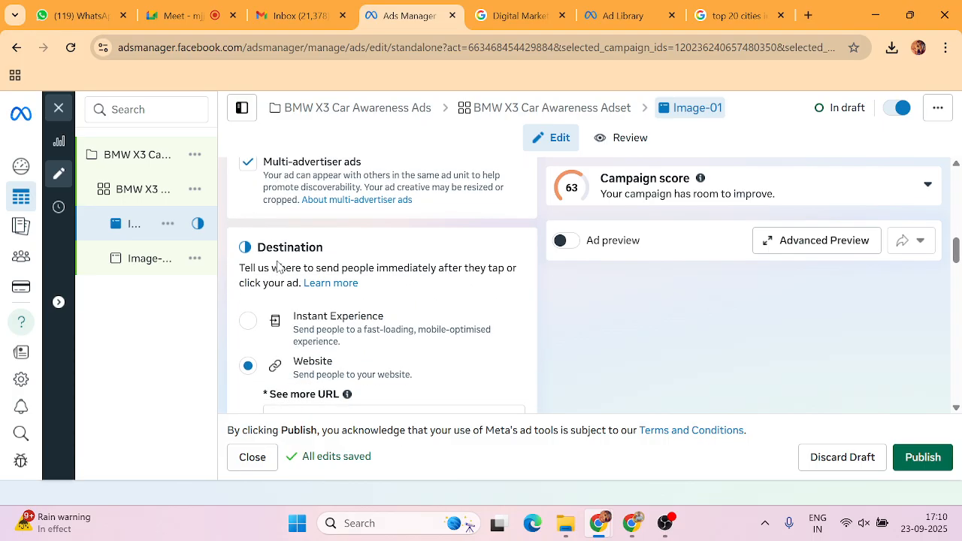
{"action": "scroll", "coordinate": [278, 266], "scroll_direction": "down", "scroll_amount": 8}
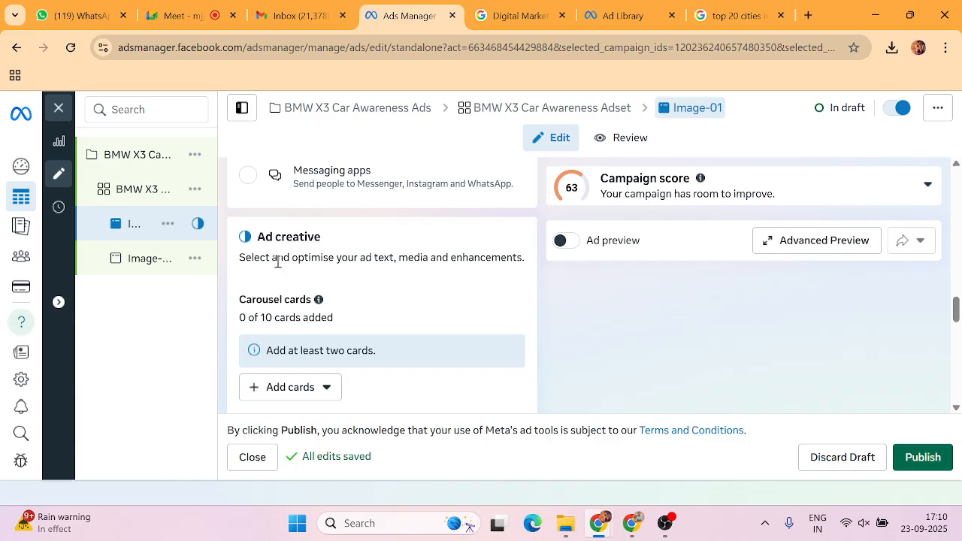
{"action": "scroll", "coordinate": [278, 261], "scroll_direction": "down", "scroll_amount": 2}
{"action": "scroll", "coordinate": [281, 251], "scroll_direction": "up", "scroll_amount": 1}
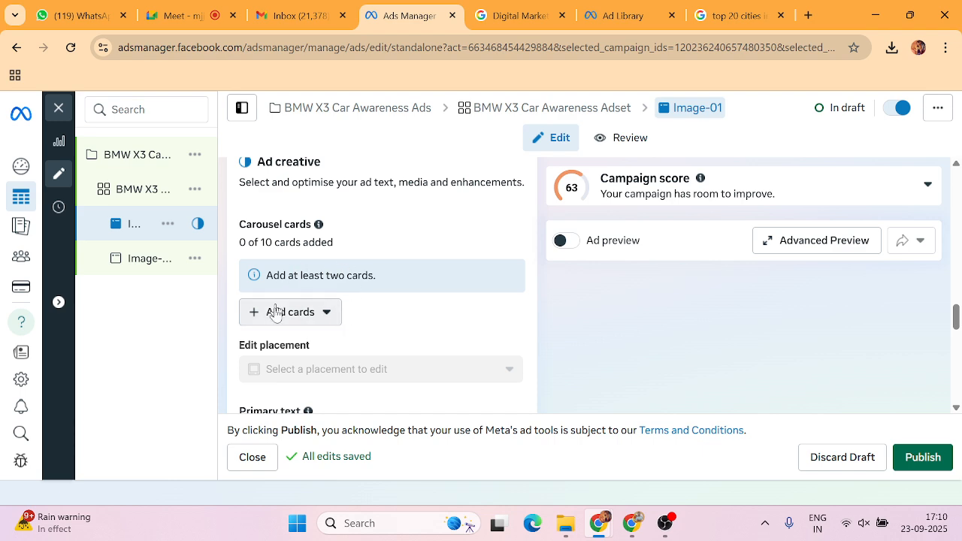
{"action": "left_click", "coordinate": [283, 314]}
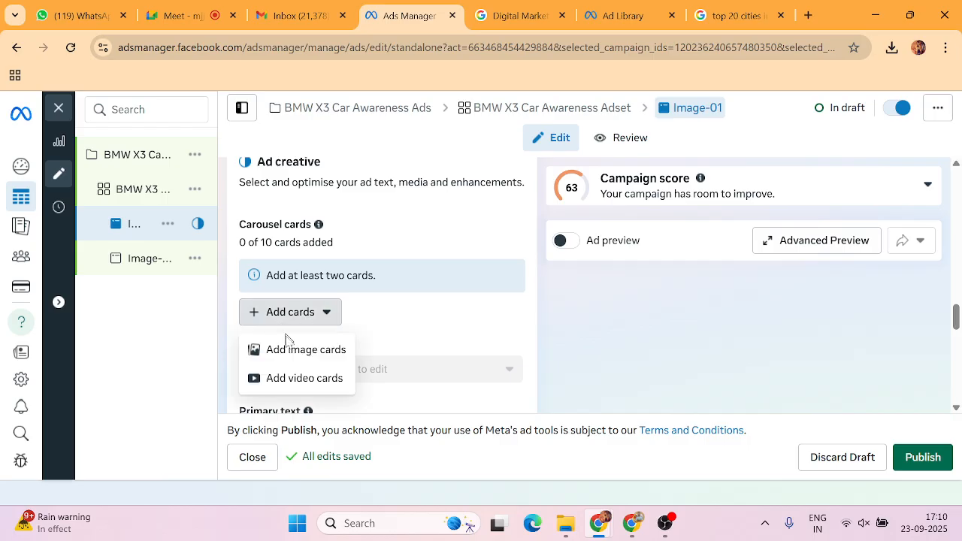
{"action": "left_click", "coordinate": [300, 355]}
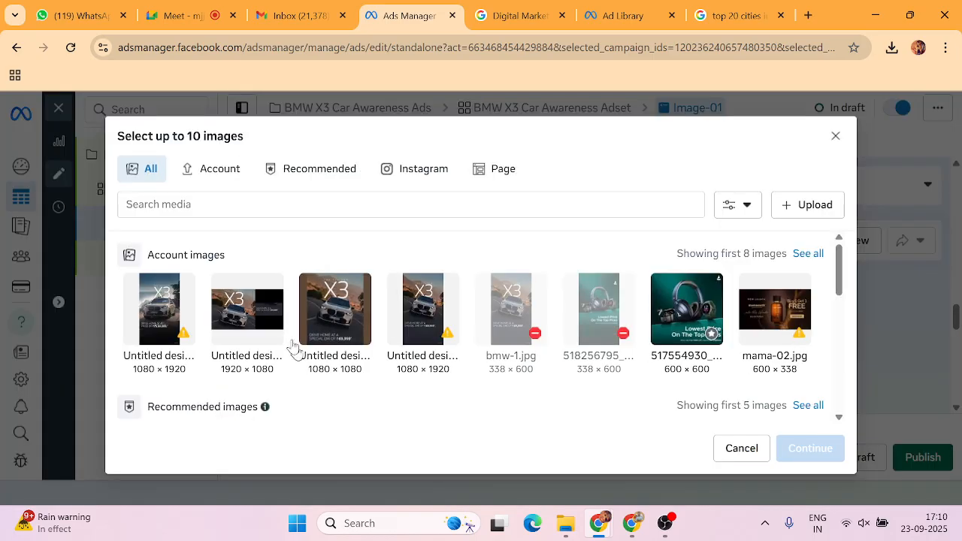
{"action": "left_click", "coordinate": [349, 310]}
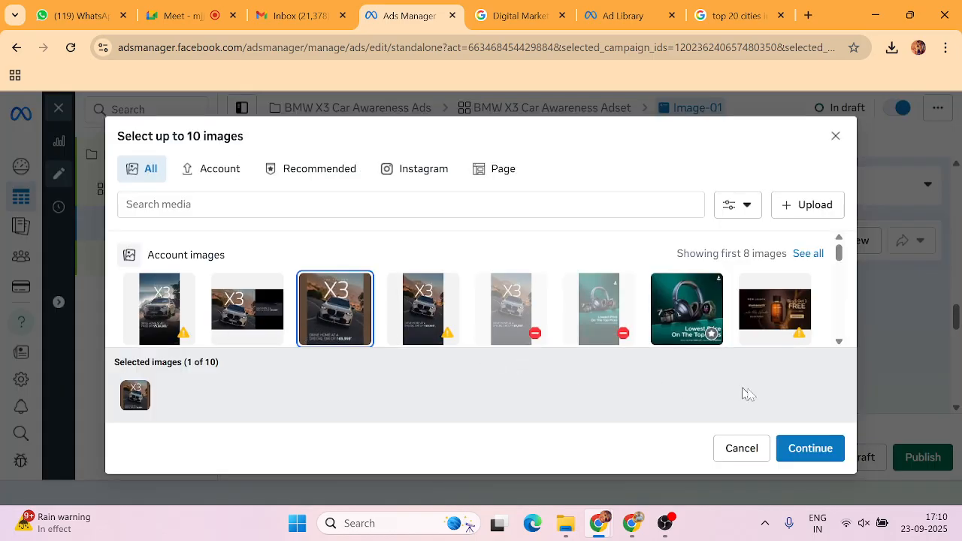
{"action": "left_click", "coordinate": [816, 451]}
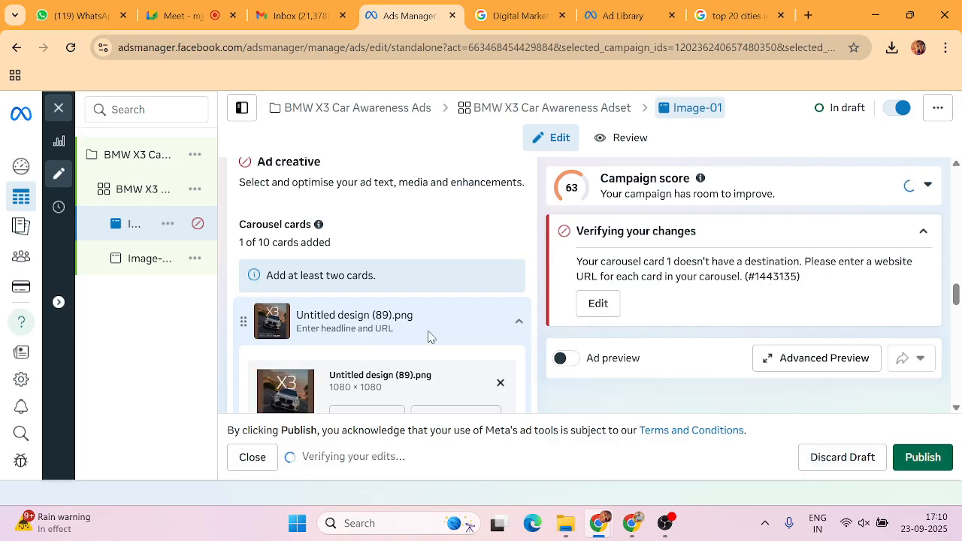
{"action": "scroll", "coordinate": [429, 332], "scroll_direction": "down", "scroll_amount": 2}
{"action": "left_click", "coordinate": [333, 327]}
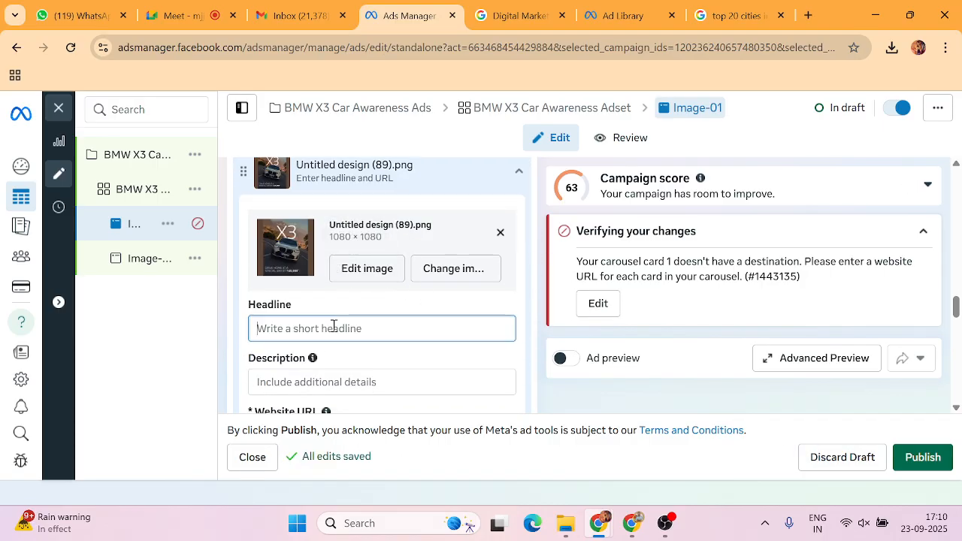
{"action": "key", "text": "ctrl+v"}
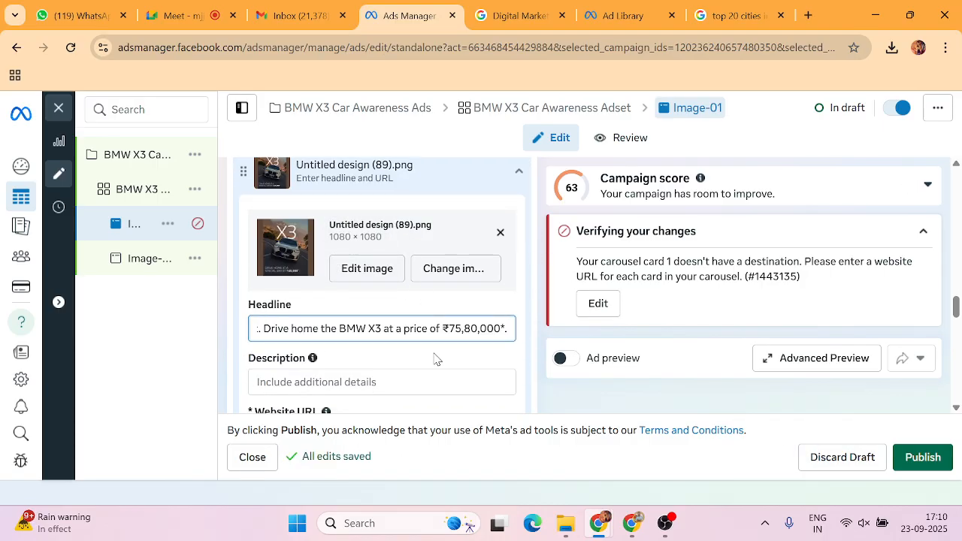
{"action": "scroll", "coordinate": [436, 359], "scroll_direction": "down", "scroll_amount": 2}
{"action": "left_click", "coordinate": [357, 294]}
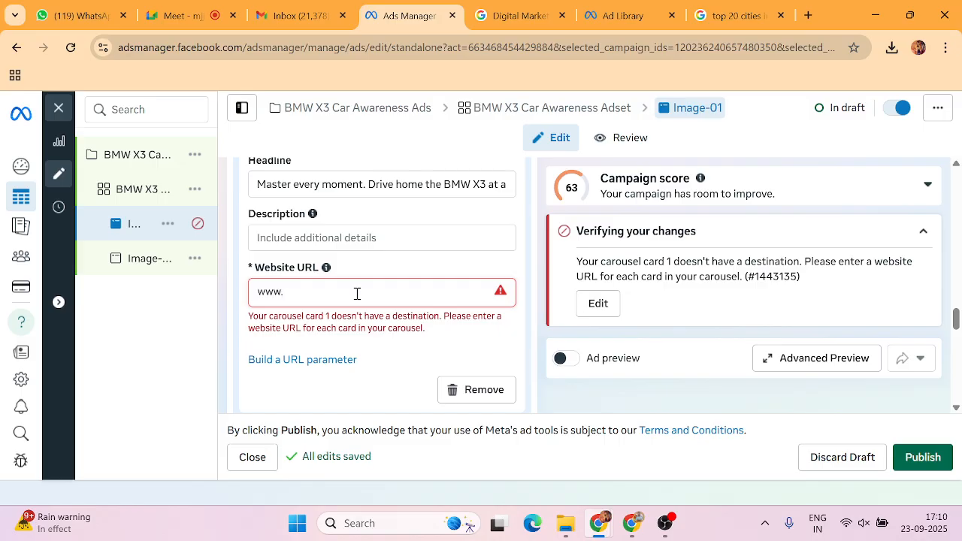
{"action": "type", "text": "www.bmw.com"}
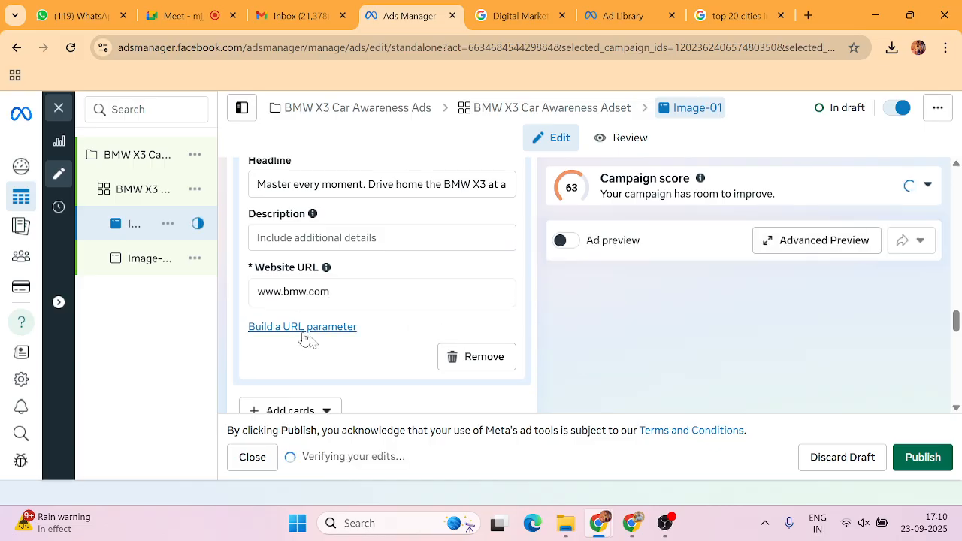
{"action": "scroll", "coordinate": [369, 330], "scroll_direction": "down", "scroll_amount": 2}
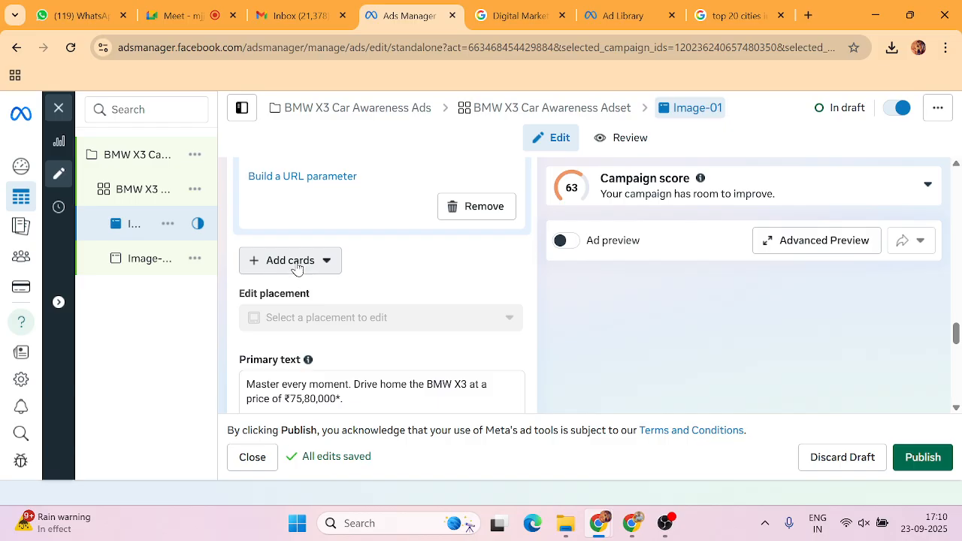
Add a second carousel image card using the headphones image.
{"action": "left_click", "coordinate": [296, 262]}
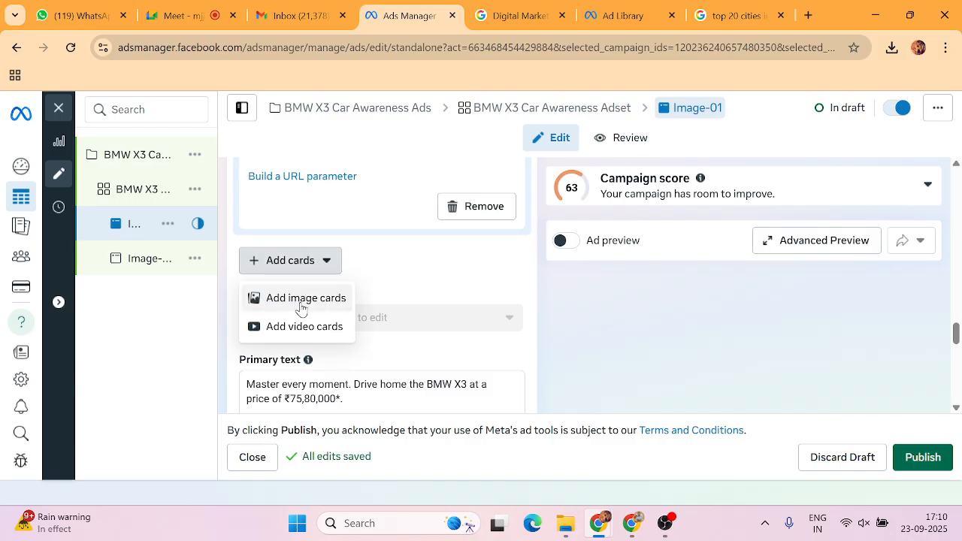
{"action": "left_click", "coordinate": [298, 304]}
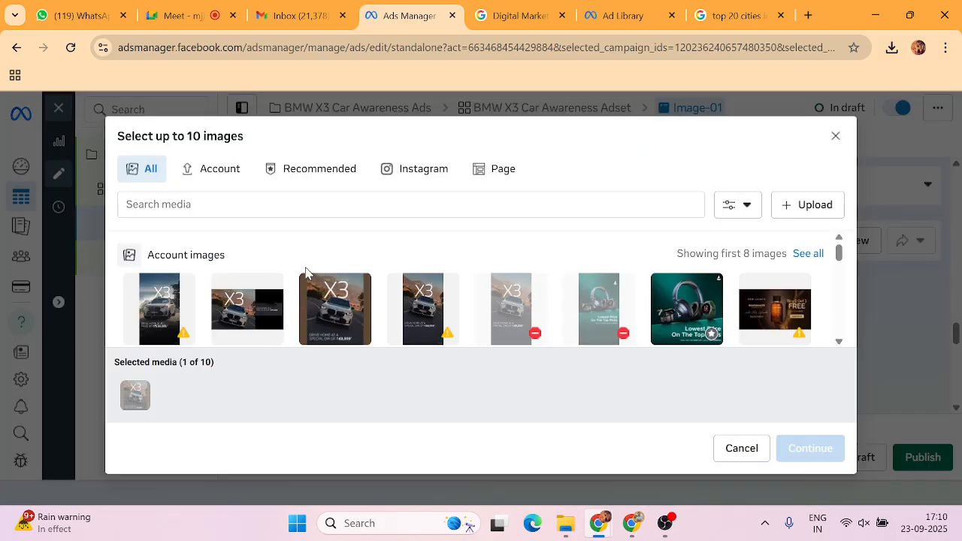
{"action": "left_click", "coordinate": [699, 308]}
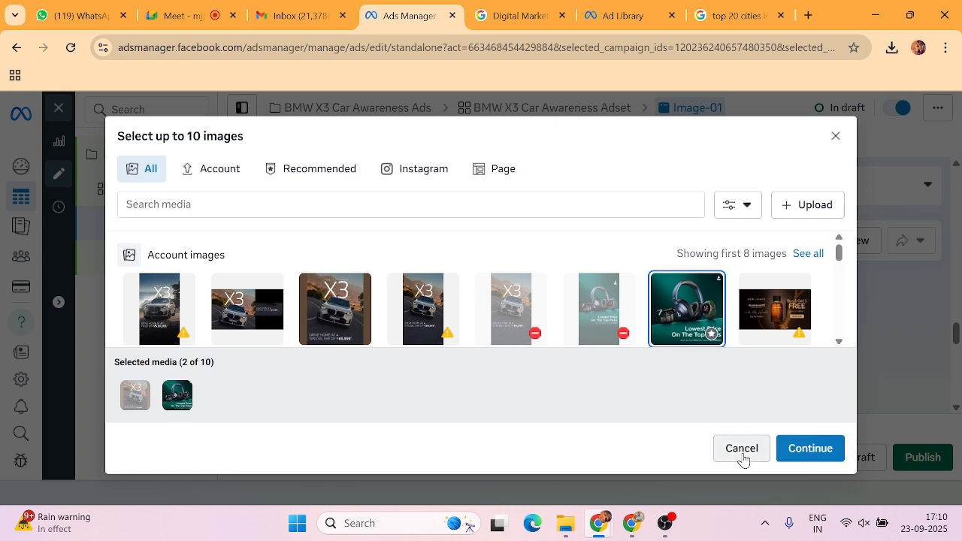
{"action": "left_click", "coordinate": [804, 448]}
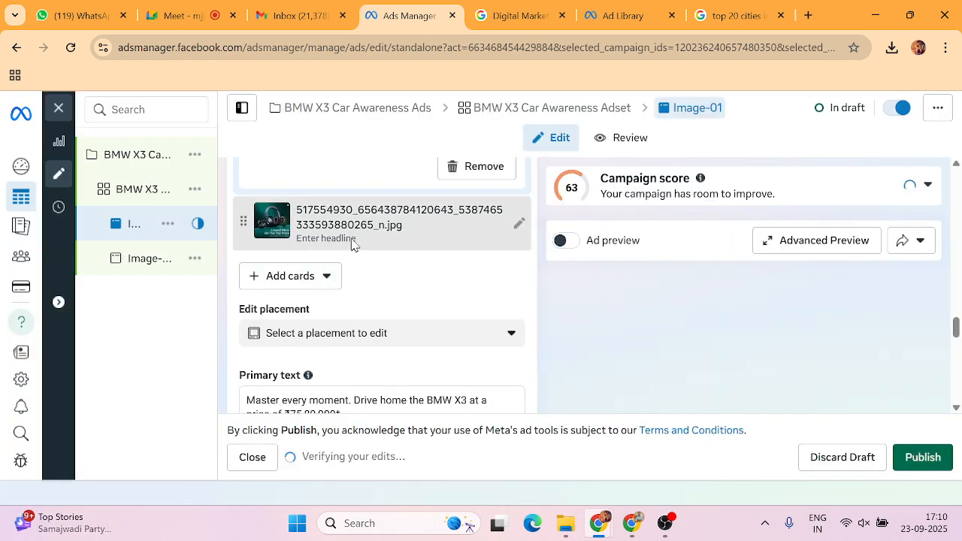
Paste the same BMW X3 price headline into the second card, then collapse it.
{"action": "left_click", "coordinate": [351, 226]}
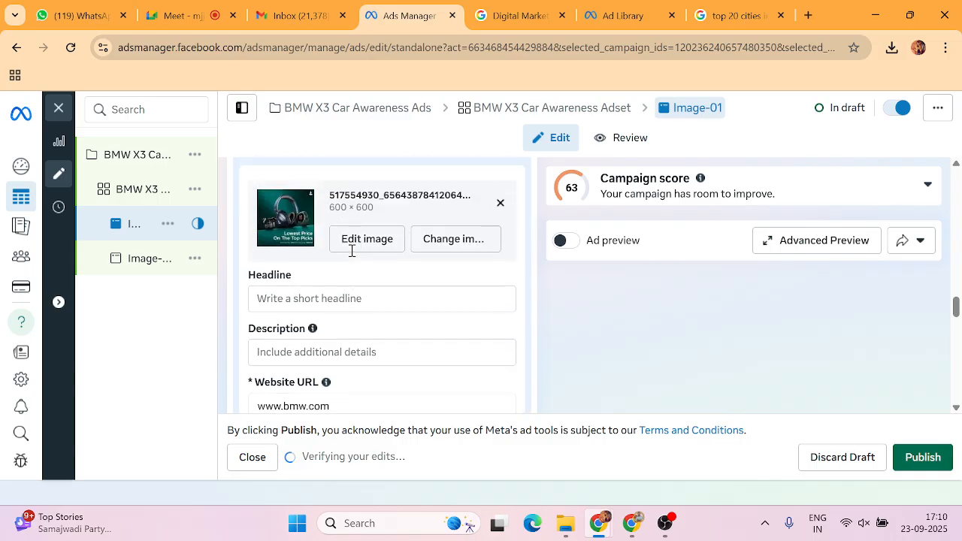
{"action": "scroll", "coordinate": [325, 308], "scroll_direction": "down", "scroll_amount": 1}
{"action": "left_click", "coordinate": [331, 278]}
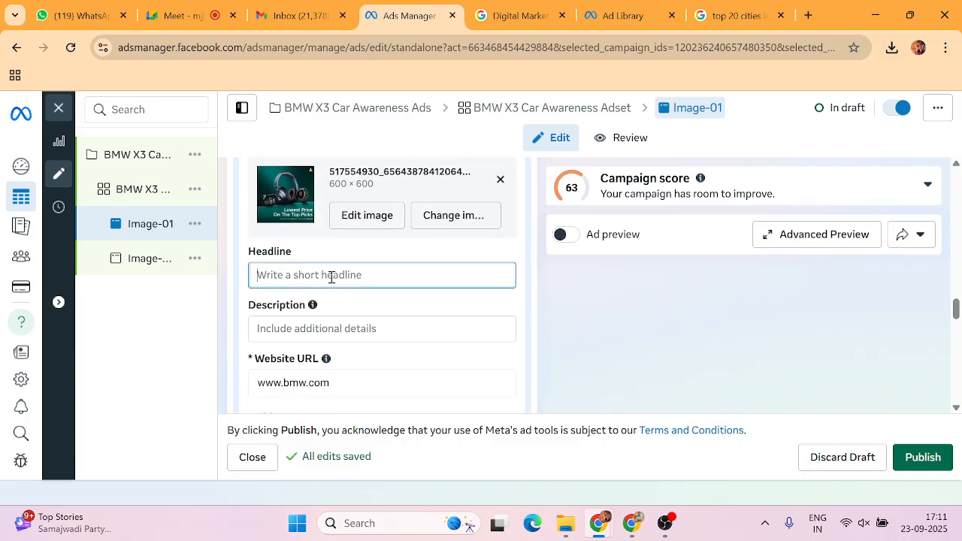
{"action": "type", "text": "Master every moment. Drive home the BMW X3 at a price of ₹75,80,000*"}
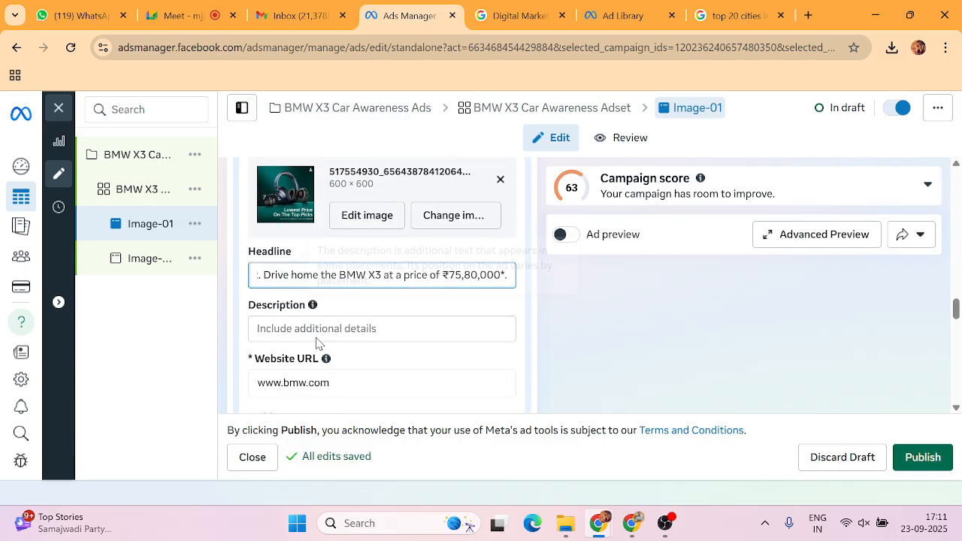
{"action": "left_click", "coordinate": [316, 329]}
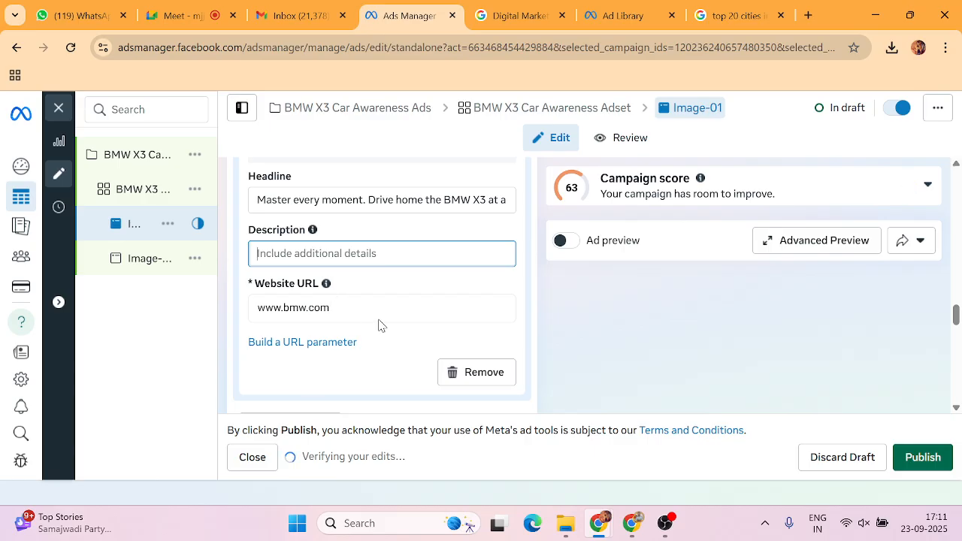
{"action": "scroll", "coordinate": [380, 324], "scroll_direction": "up", "scroll_amount": 4}
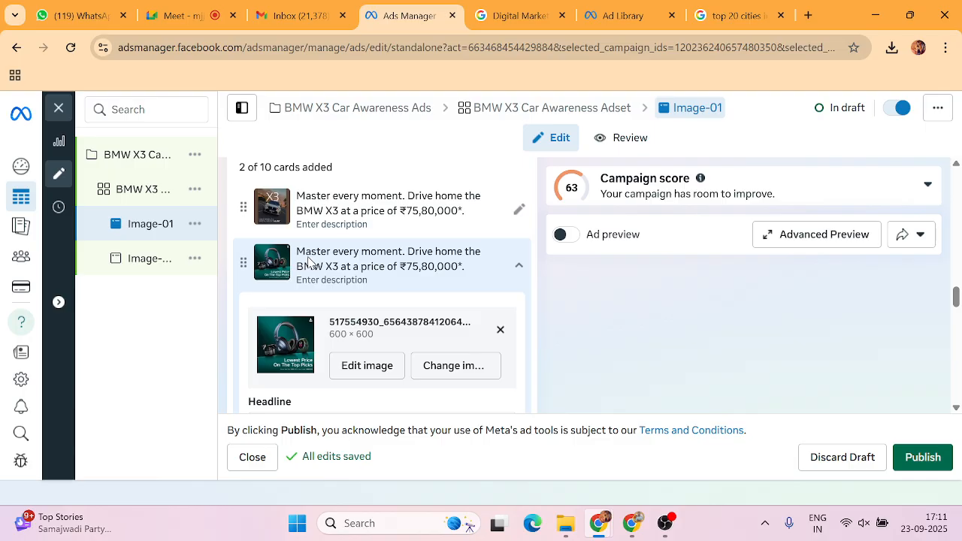
{"action": "left_click", "coordinate": [308, 261]}
{"action": "scroll", "coordinate": [308, 301], "scroll_direction": "up", "scroll_amount": 1}
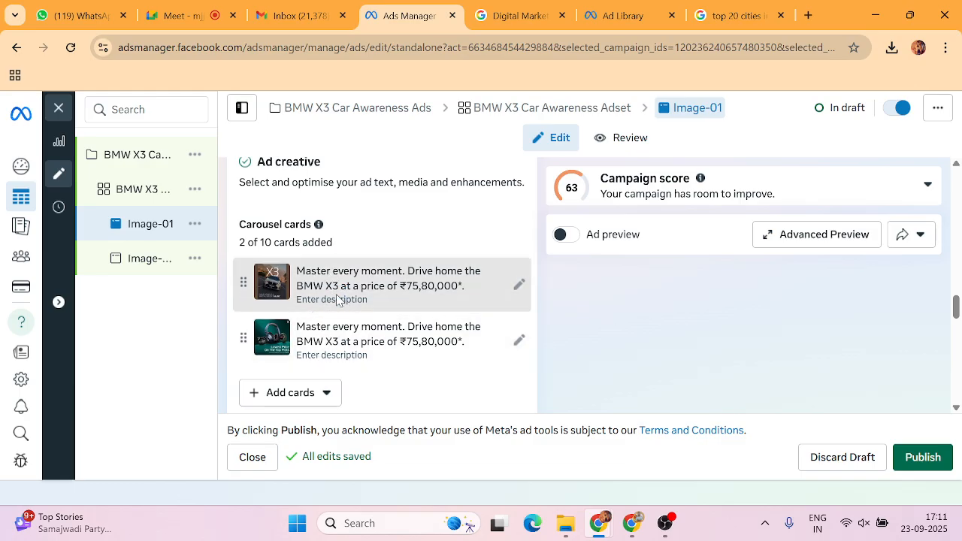
{"action": "scroll", "coordinate": [635, 301], "scroll_direction": "down", "scroll_amount": 1}
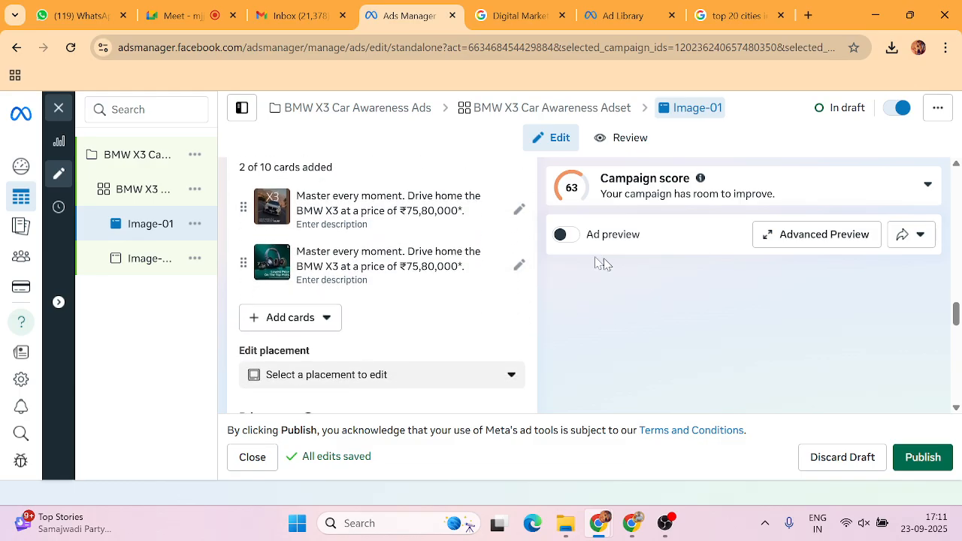
Turn on the ad preview and save Advanced Preview, enabling all 7 Advantage+ enhancements.
{"action": "left_click", "coordinate": [563, 235]}
{"action": "scroll", "coordinate": [722, 285], "scroll_direction": "down", "scroll_amount": 1}
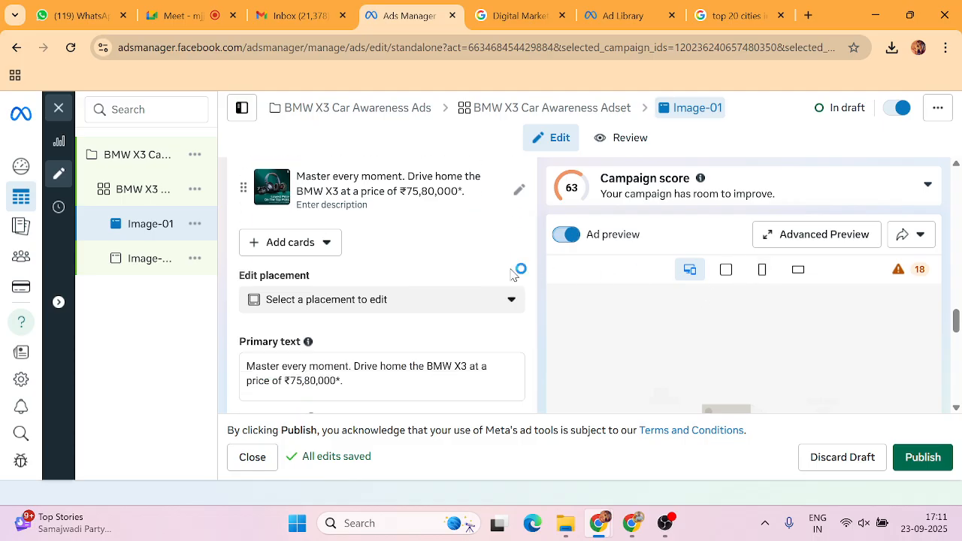
{"action": "scroll", "coordinate": [513, 274], "scroll_direction": "down", "scroll_amount": 2}
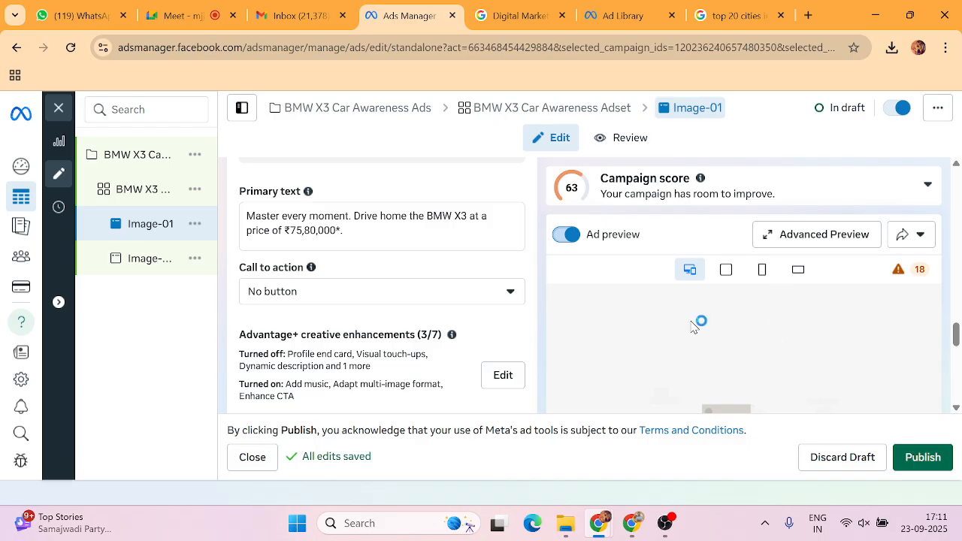
{"action": "left_click", "coordinate": [815, 239]}
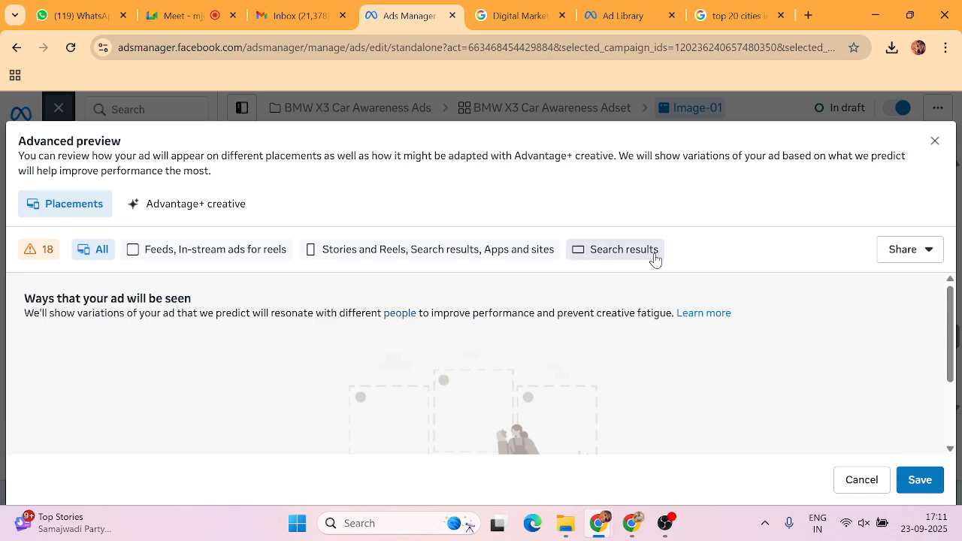
{"action": "left_click", "coordinate": [930, 145]}
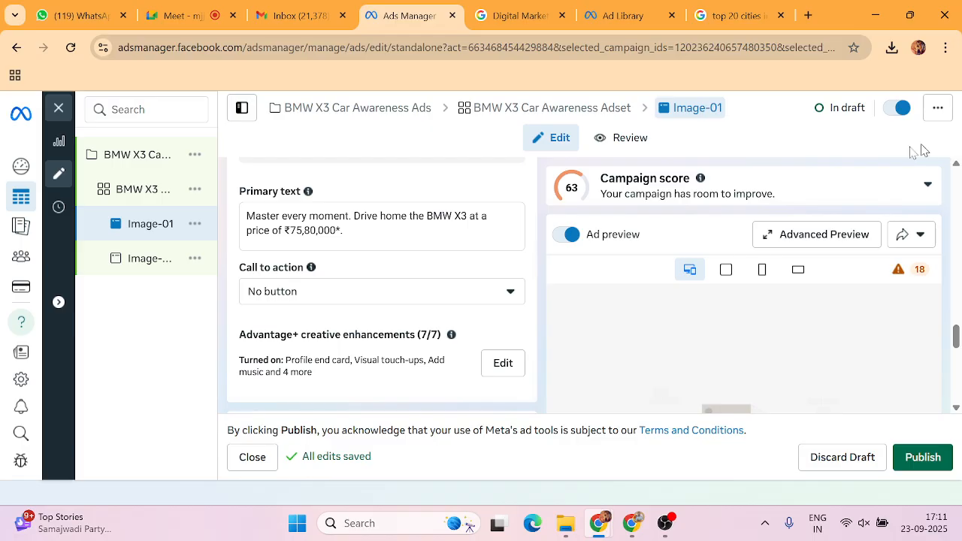
{"action": "scroll", "coordinate": [313, 302], "scroll_direction": "up", "scroll_amount": 2}
{"action": "scroll", "coordinate": [313, 302], "scroll_direction": "down", "scroll_amount": 2}
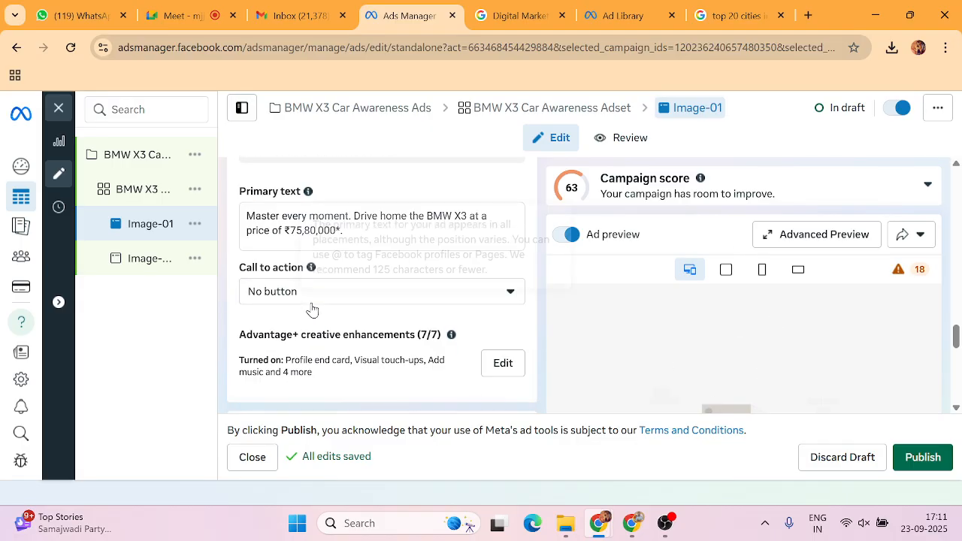
{"action": "scroll", "coordinate": [311, 311], "scroll_direction": "up", "scroll_amount": 3}
{"action": "scroll", "coordinate": [326, 353], "scroll_direction": "down", "scroll_amount": 2}
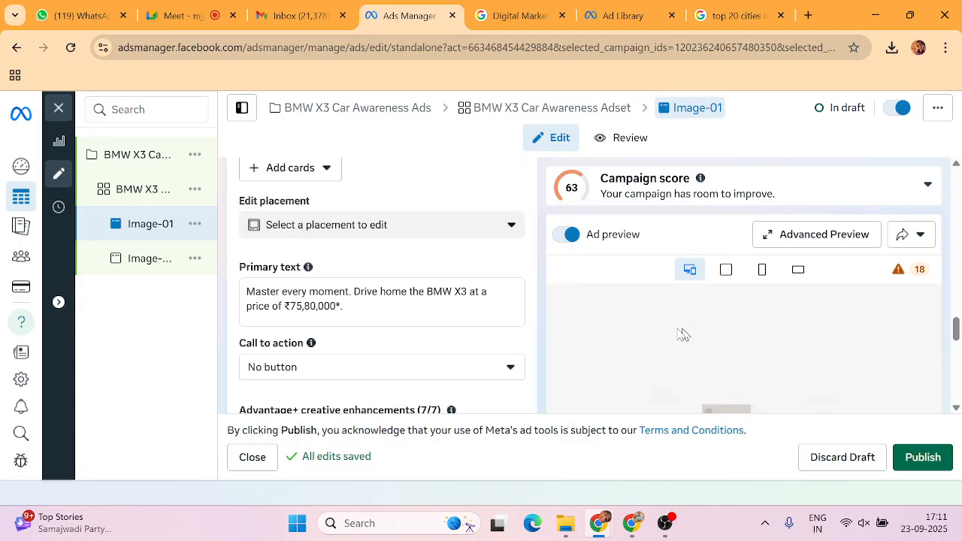
{"action": "scroll", "coordinate": [326, 361], "scroll_direction": "up", "scroll_amount": 3}
{"action": "scroll", "coordinate": [316, 331], "scroll_direction": "down", "scroll_amount": 2}
Add a third carousel card using the t-1.jpg image.
{"action": "left_click", "coordinate": [304, 243]}
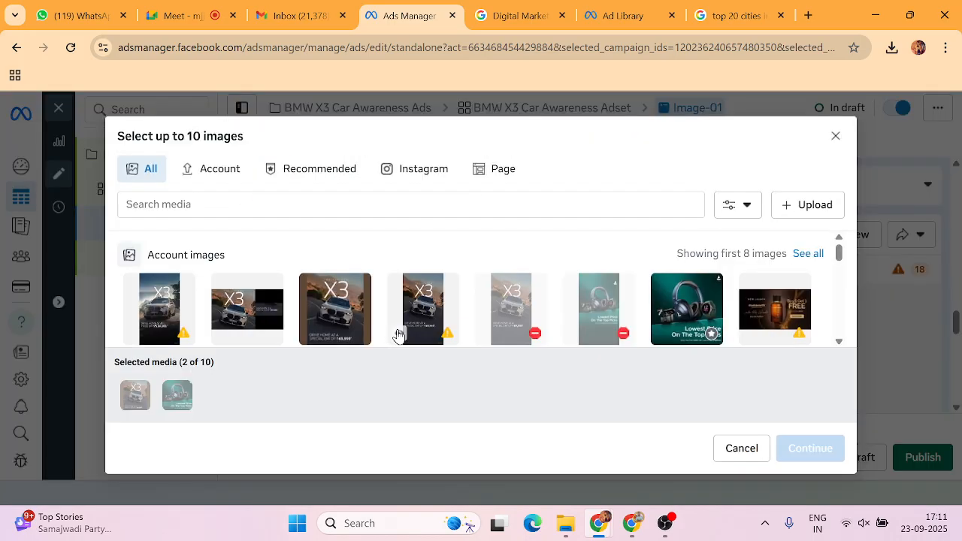
{"action": "scroll", "coordinate": [421, 316], "scroll_direction": "down", "scroll_amount": 5}
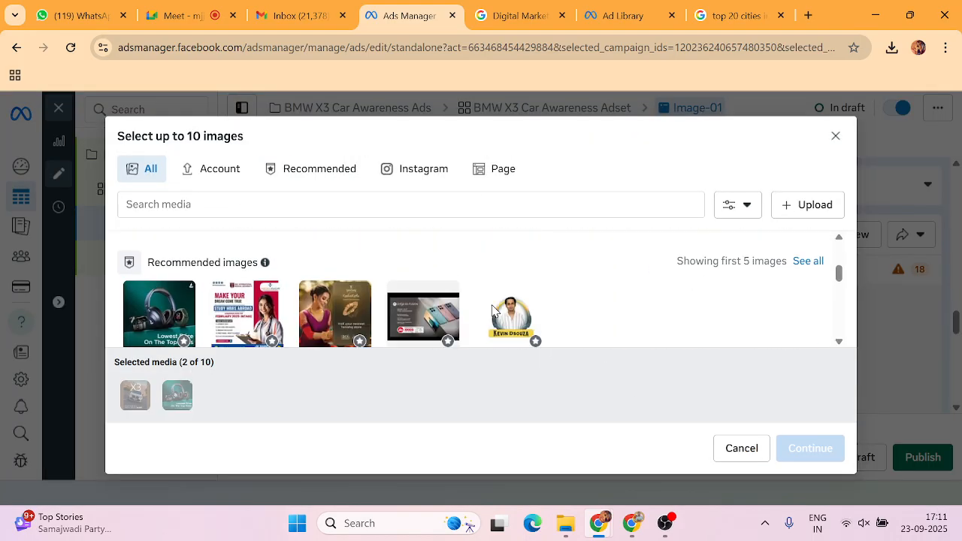
{"action": "scroll", "coordinate": [311, 272], "scroll_direction": "up", "scroll_amount": 2}
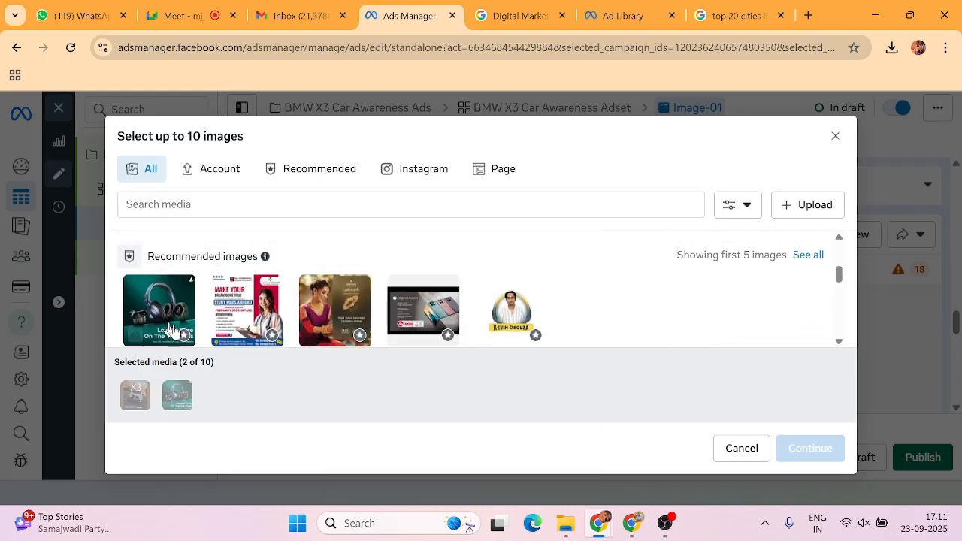
{"action": "left_click", "coordinate": [331, 312]}
{"action": "left_click", "coordinate": [821, 451]}
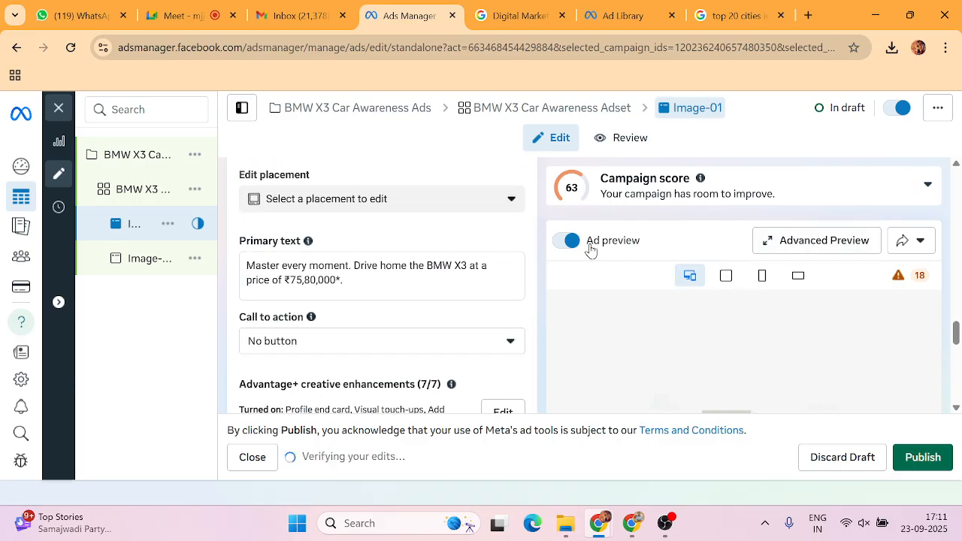
Check the ad preview in feeds and reels, vertical mobile, then all placements.
{"action": "left_click", "coordinate": [723, 277]}
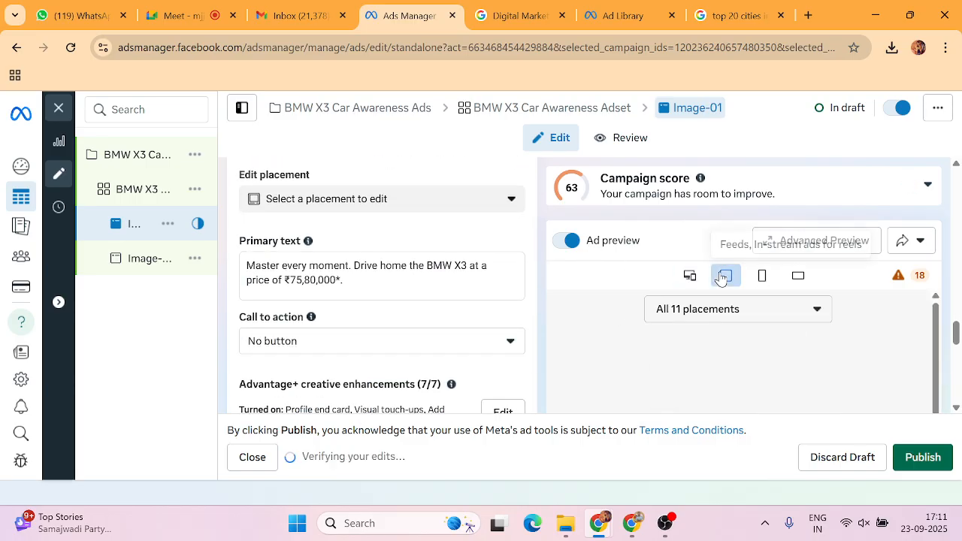
{"action": "left_click", "coordinate": [760, 272]}
{"action": "left_click", "coordinate": [682, 271]}
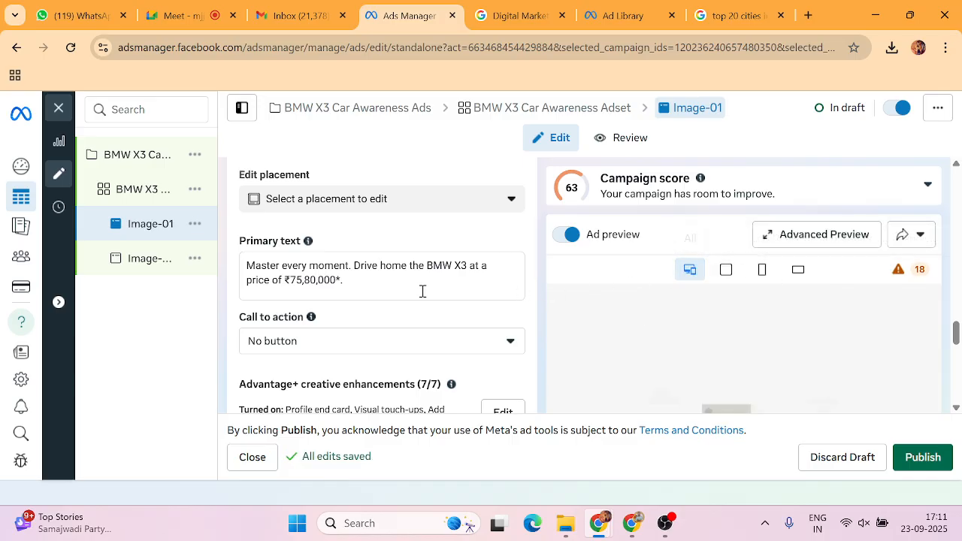
{"action": "scroll", "coordinate": [423, 291], "scroll_direction": "down", "scroll_amount": 1}
{"action": "scroll", "coordinate": [423, 294], "scroll_direction": "up", "scroll_amount": 3}
{"action": "scroll", "coordinate": [423, 295], "scroll_direction": "up", "scroll_amount": 2}
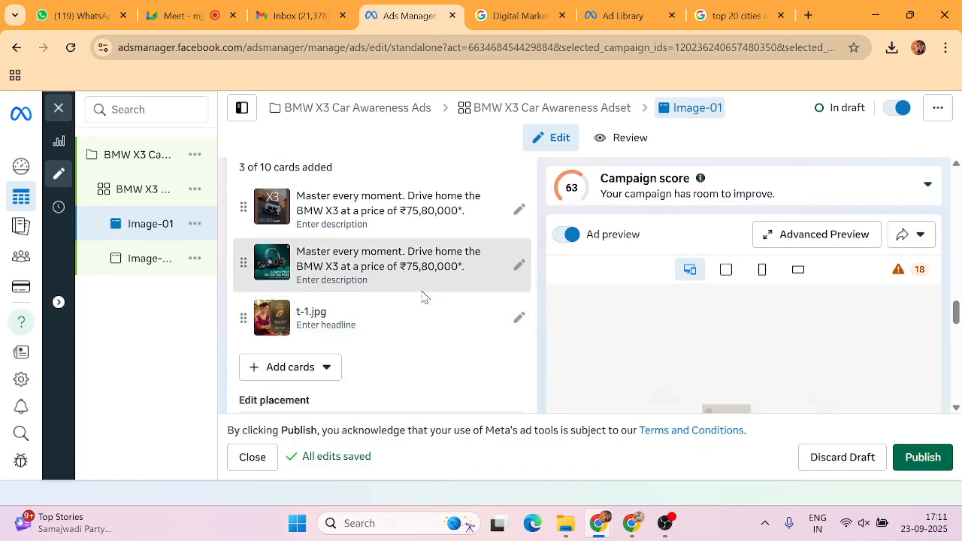
{"action": "scroll", "coordinate": [423, 297], "scroll_direction": "down", "scroll_amount": 1}
{"action": "scroll", "coordinate": [358, 302], "scroll_direction": "up", "scroll_amount": 1}
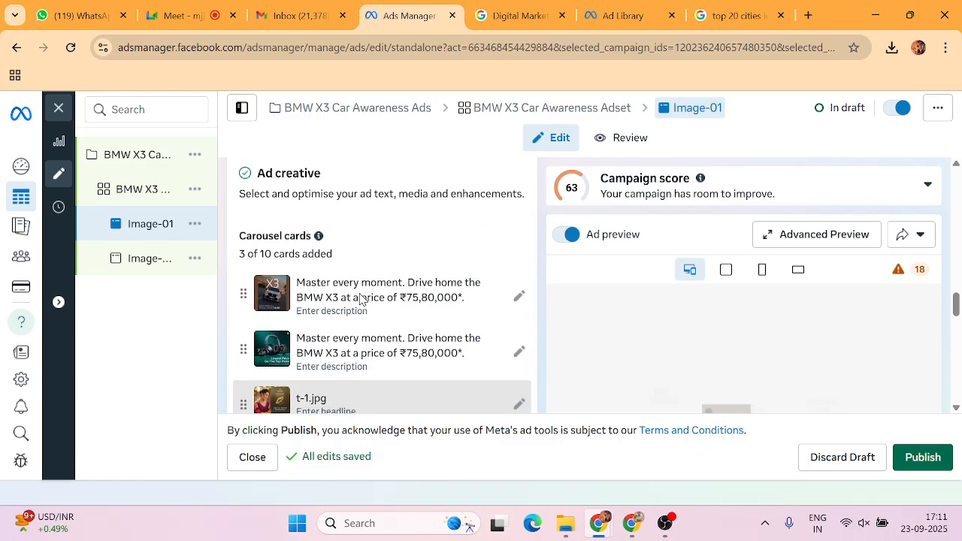
{"action": "scroll", "coordinate": [369, 296], "scroll_direction": "down", "scroll_amount": 5}
{"action": "scroll", "coordinate": [358, 297], "scroll_direction": "up", "scroll_amount": 1}
{"action": "scroll", "coordinate": [358, 297], "scroll_direction": "up", "scroll_amount": 6}
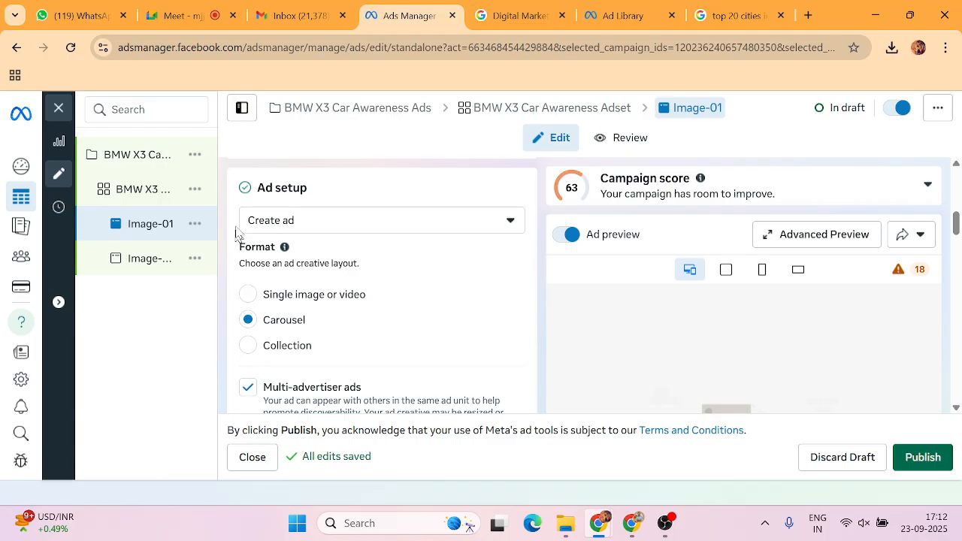
Confirm the Ad setup format reads Carousel, then return to the Google Meet call.
{"action": "left_click_drag", "start_coordinate": [235, 188], "coordinate": [343, 331]}
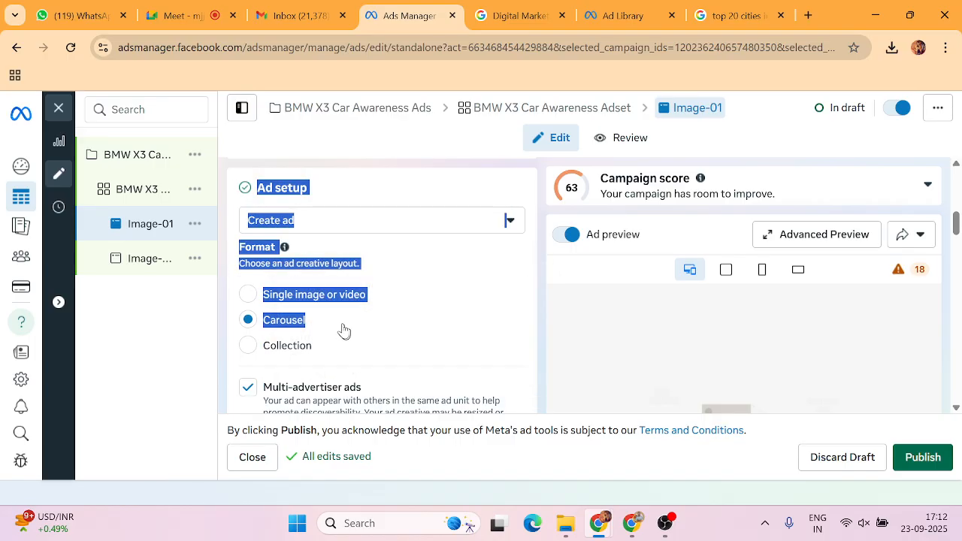
{"action": "left_click", "coordinate": [333, 323]}
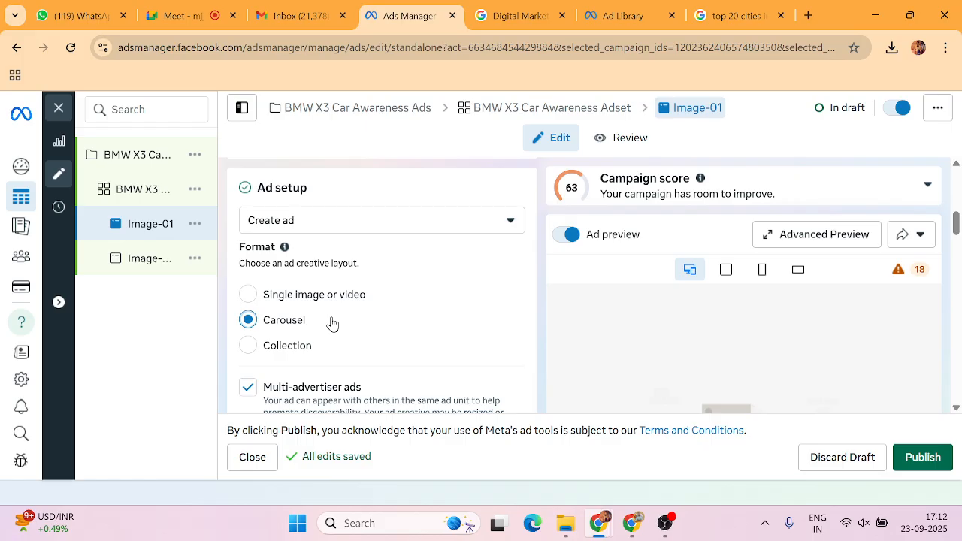
{"action": "left_click", "coordinate": [194, 18]}
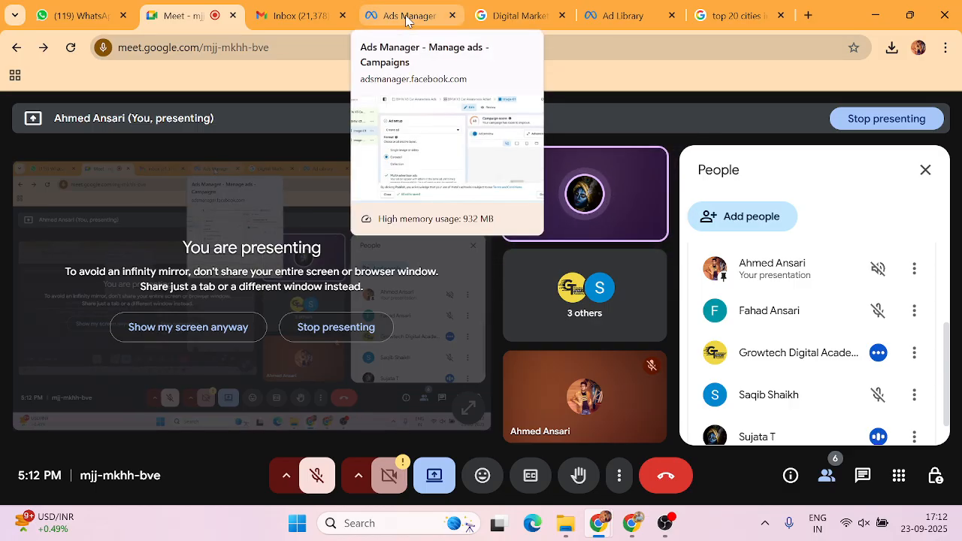
{"action": "left_click", "coordinate": [406, 15]}
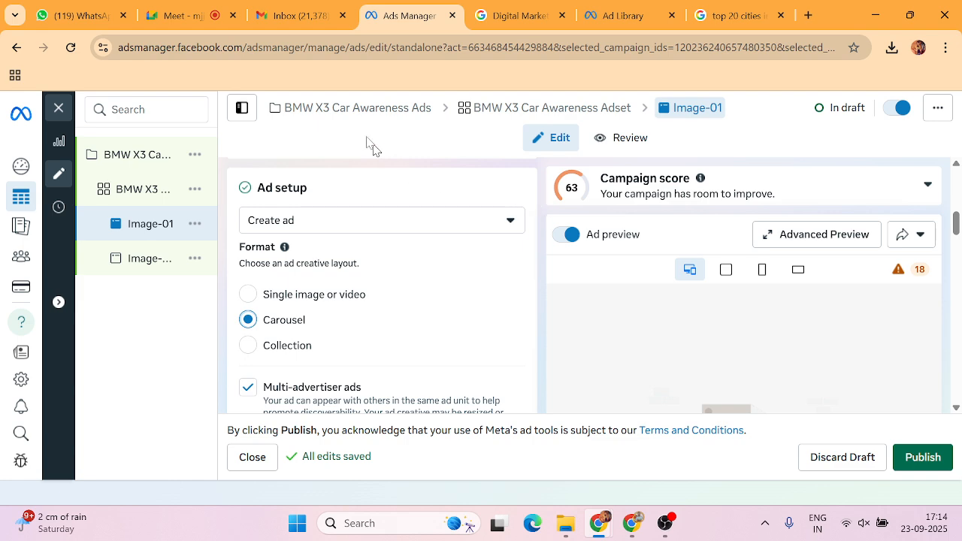
{"action": "left_click", "coordinate": [184, 15]}
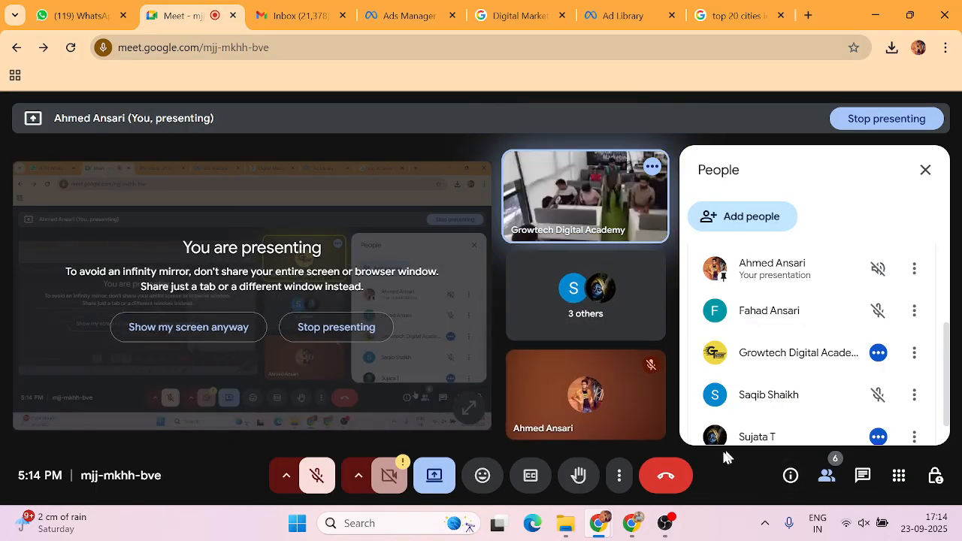